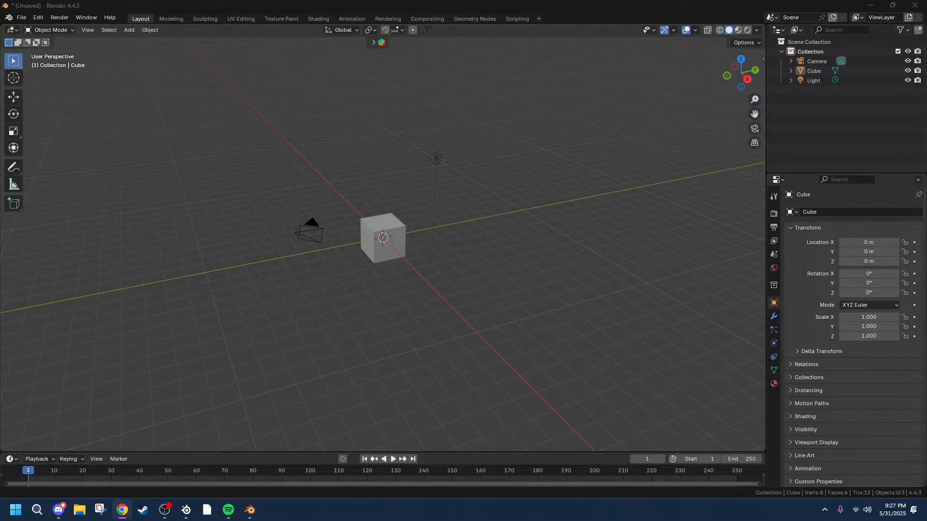
mouse_move(58, 510)
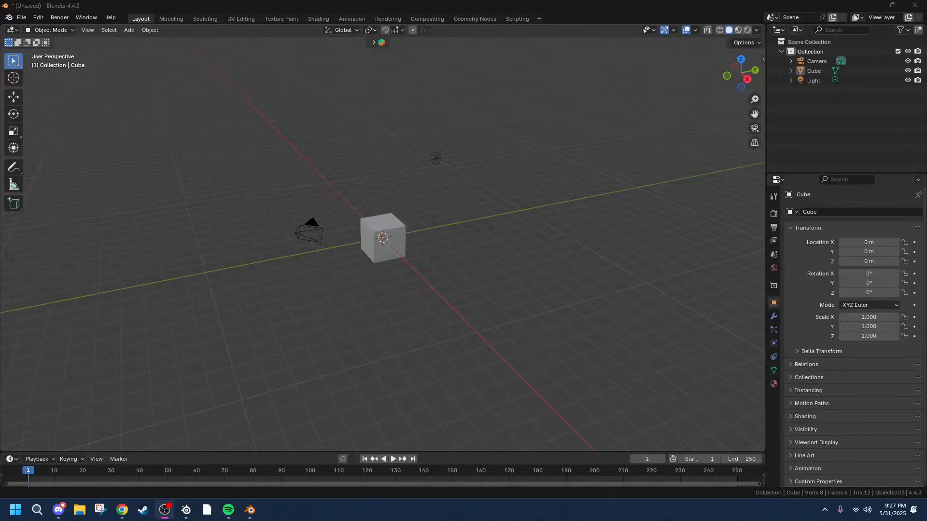
mouse_move(228, 511)
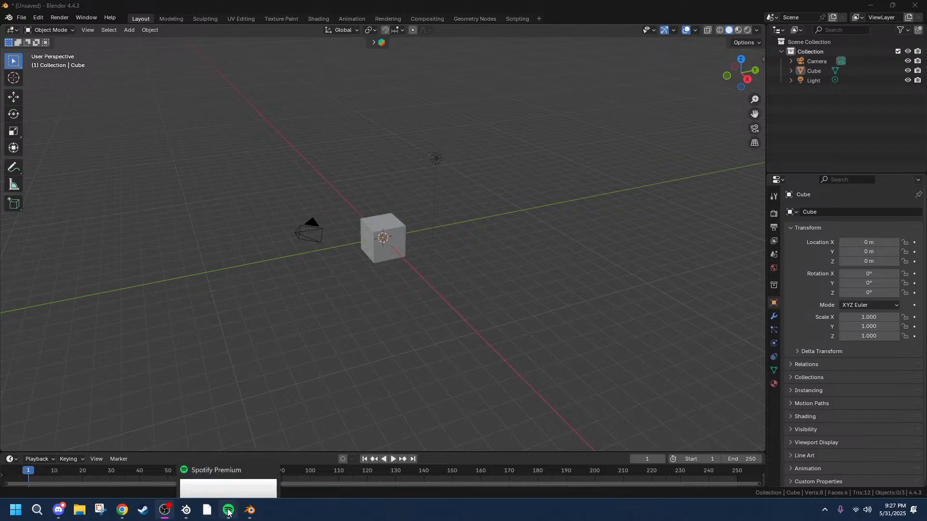
left_click(265, 410)
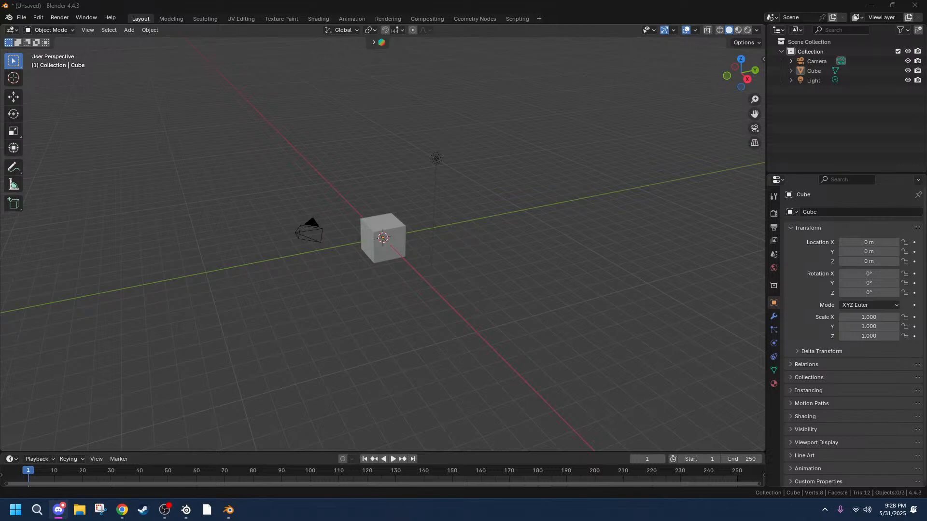
key("alt+Tab")
left_click(534, 312)
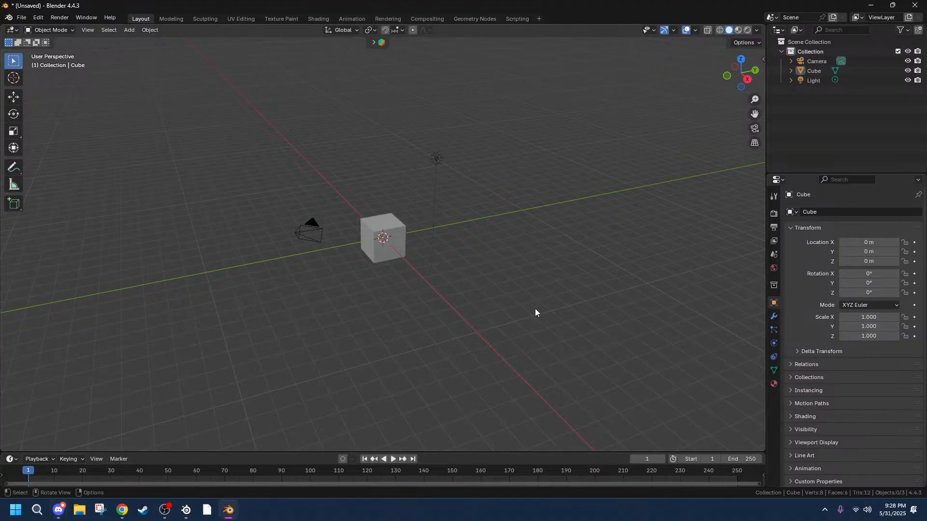
left_click(123, 511)
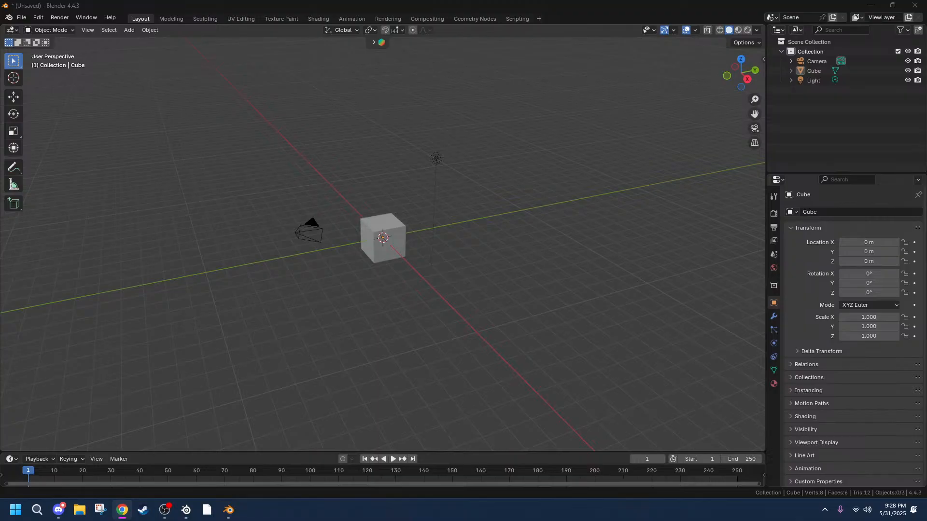
left_click(186, 510)
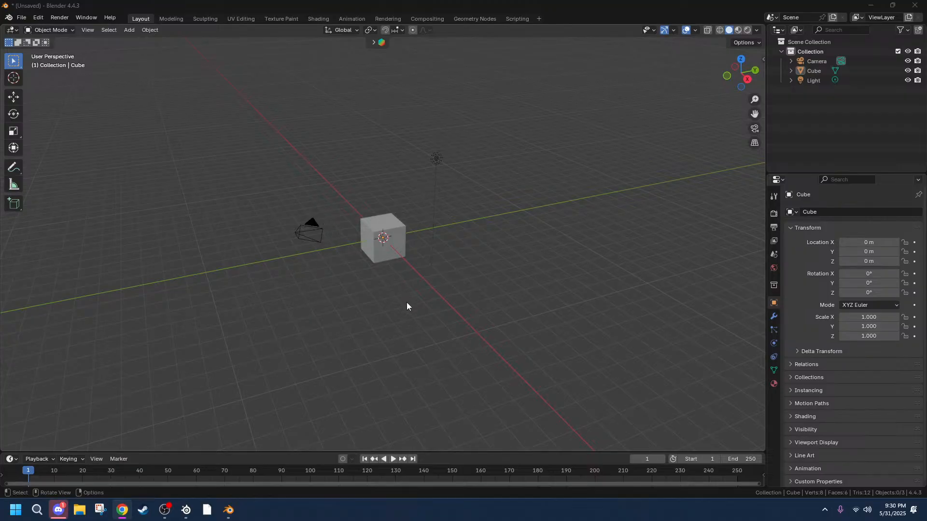
middle_click_drag(407, 302, 340, 304)
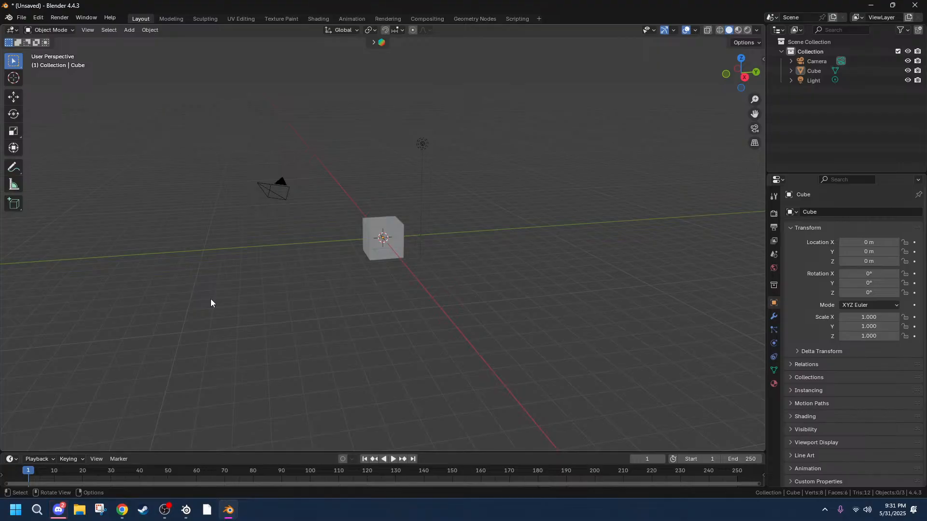
left_click(62, 511)
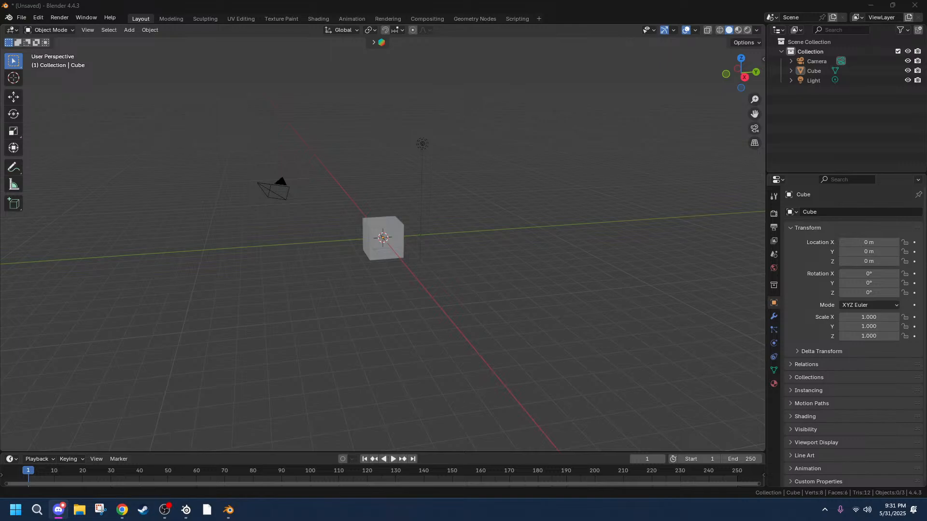
key("alt+Tab")
key("alt+Tab")
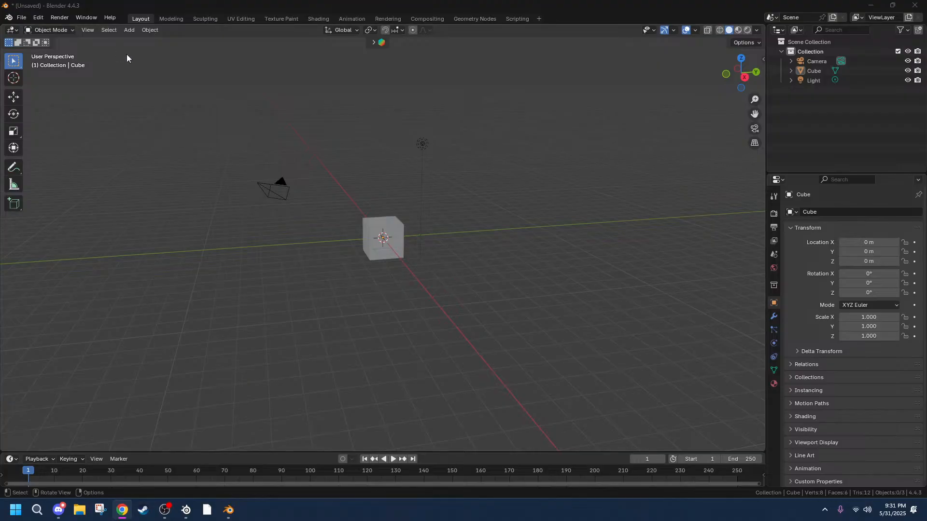
Request the recent file WeeK #1.blend, choose to save the untitled scene first, and pick the CGMA Week #7 folder.
left_click(24, 16)
mouse_move(41, 48)
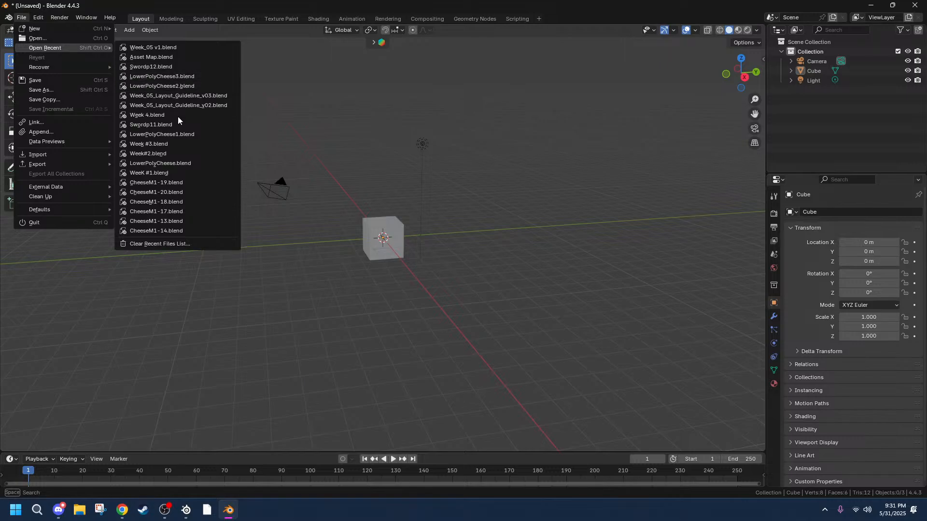
left_click(169, 172)
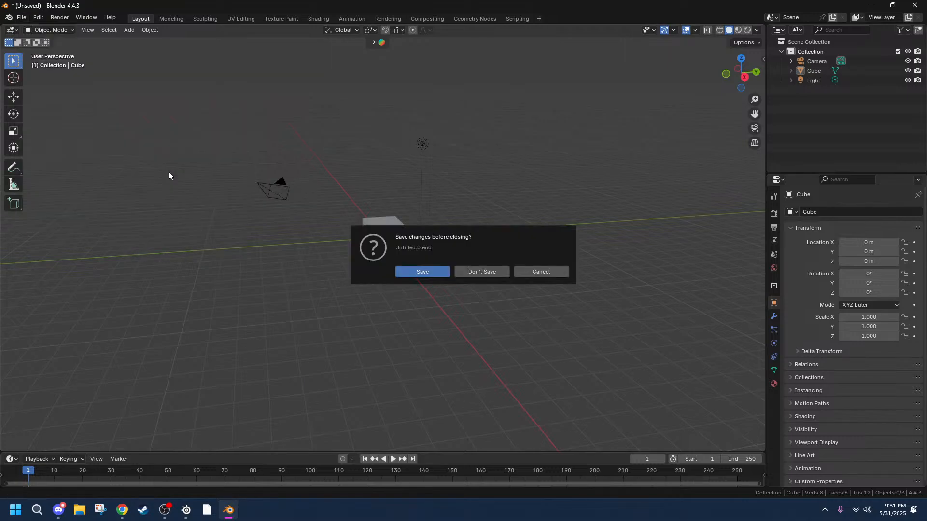
left_click(447, 274)
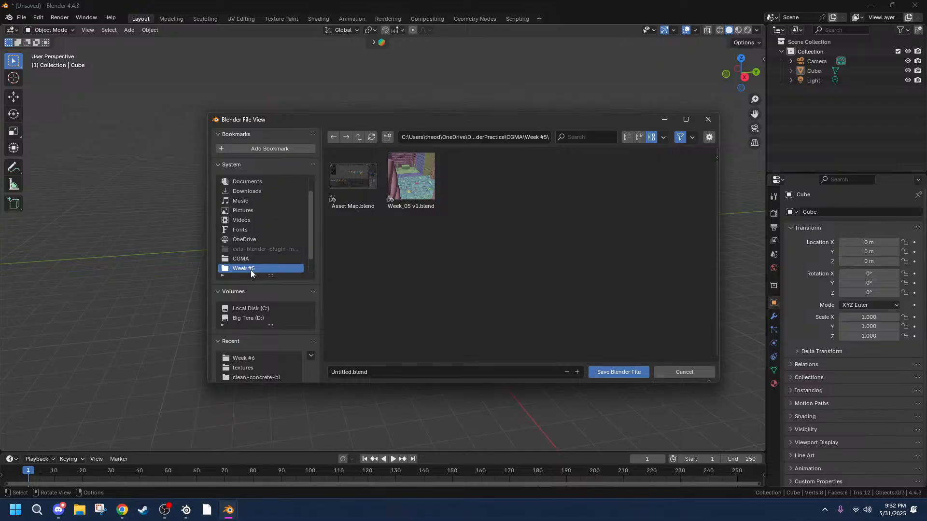
left_click(250, 259)
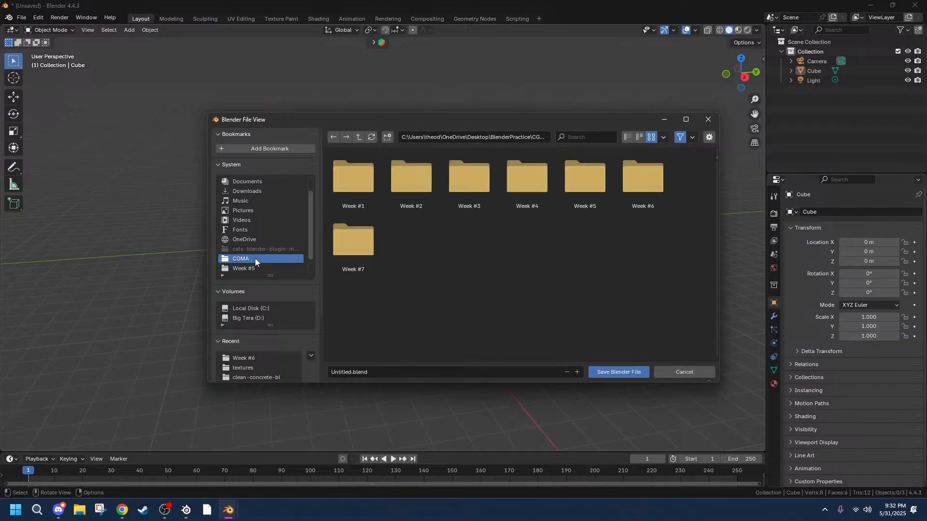
double_click(356, 244)
Name the file Forge.blend and save it in the Week #7 folder.
left_click(346, 371)
left_click(353, 372)
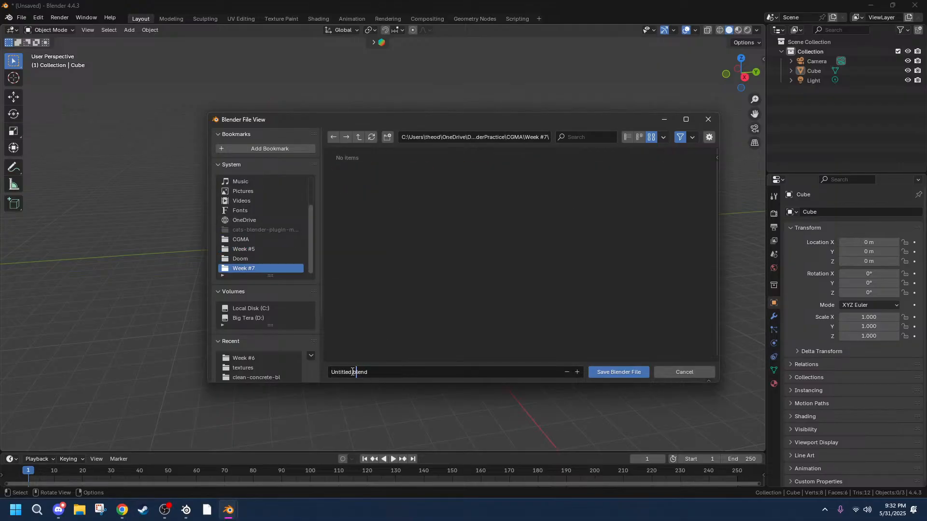
key("BackSpace")
key("BackSpace")
key("BackSpace")
key("BackSpace")
key("BackSpace")
key("BackSpace")
key("BackSpace")
key("BackSpace")
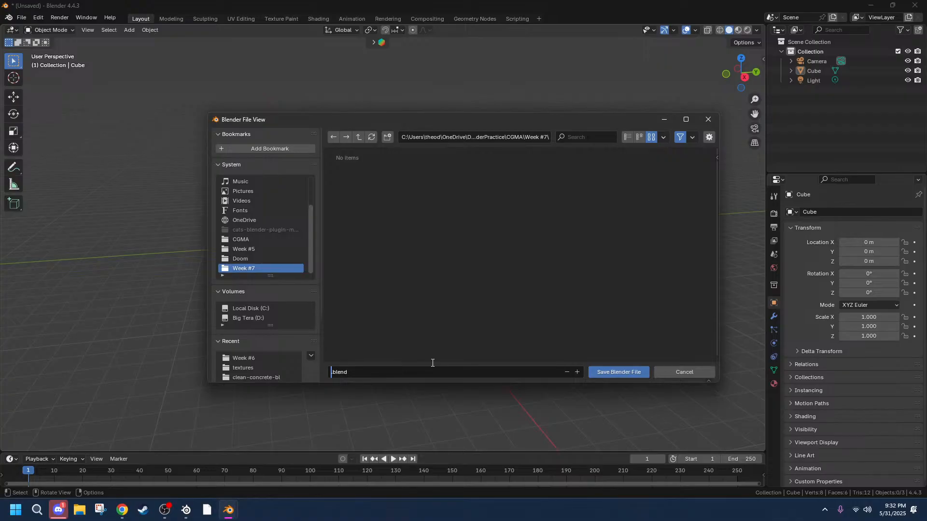
type("Forge")
left_click(615, 374)
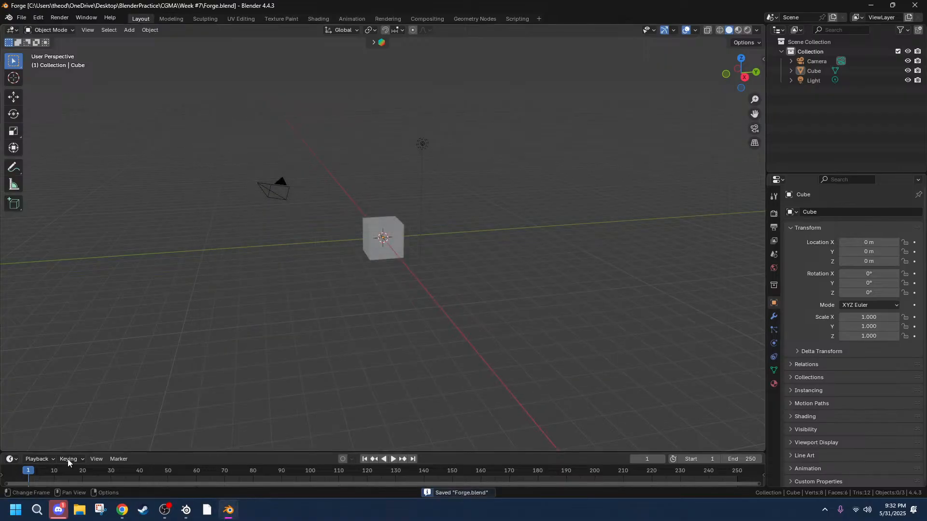
Try to open WeeK #1.blend from the recent files.
left_click(21, 18)
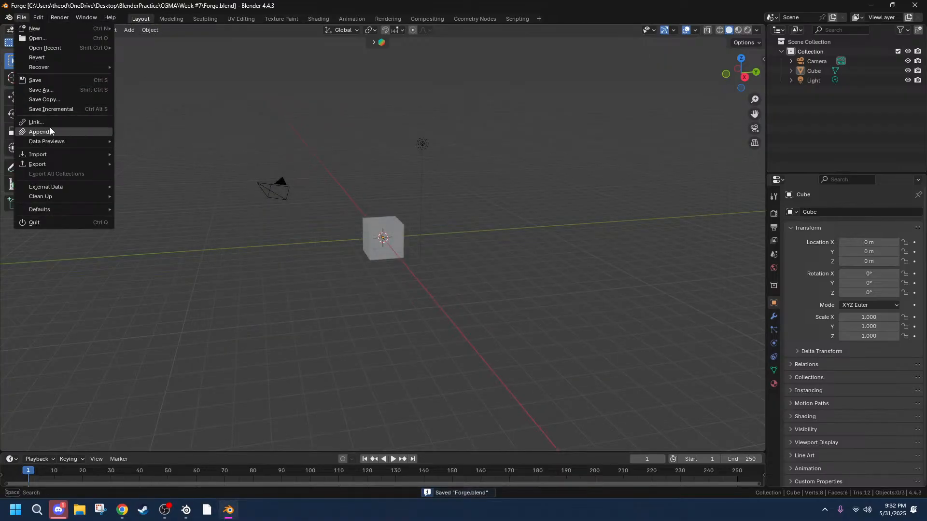
mouse_move(71, 52)
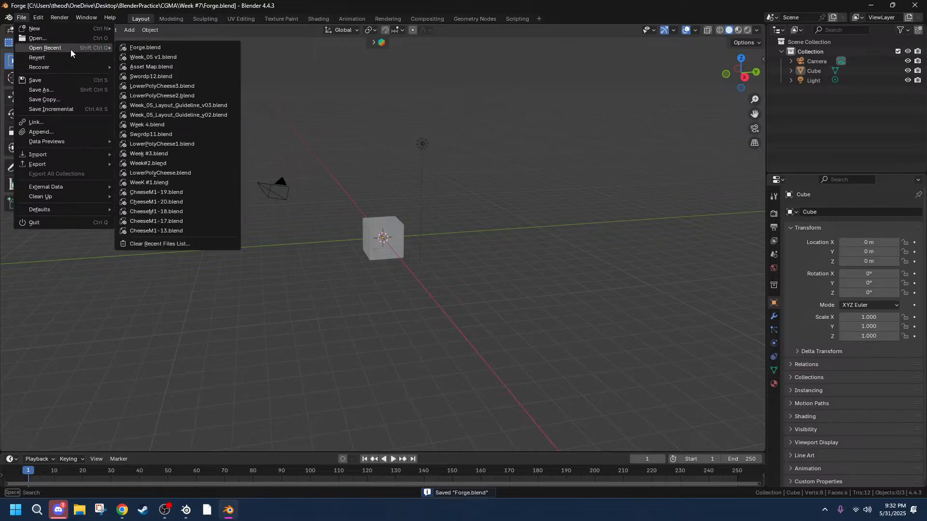
left_click(152, 183)
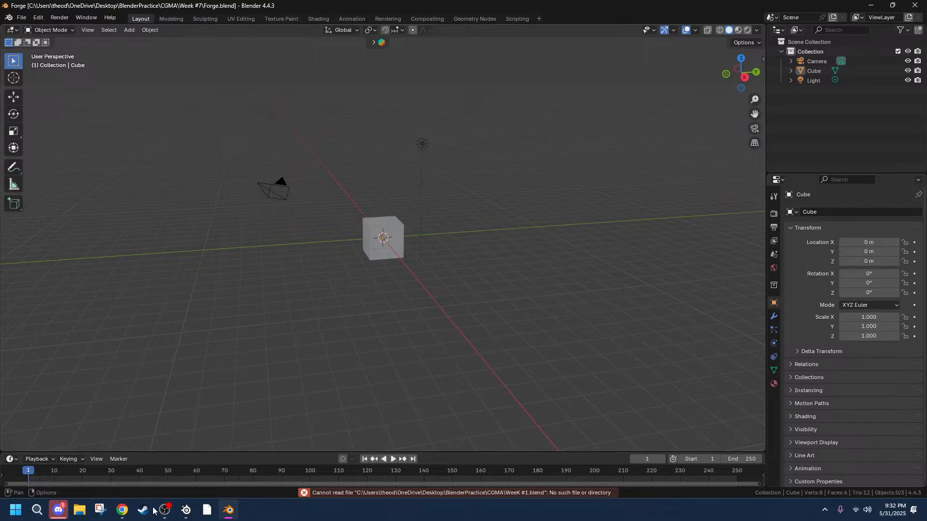
Switch to File Explorer and go to the Week #1 folder inside CGMA.
left_click(81, 515)
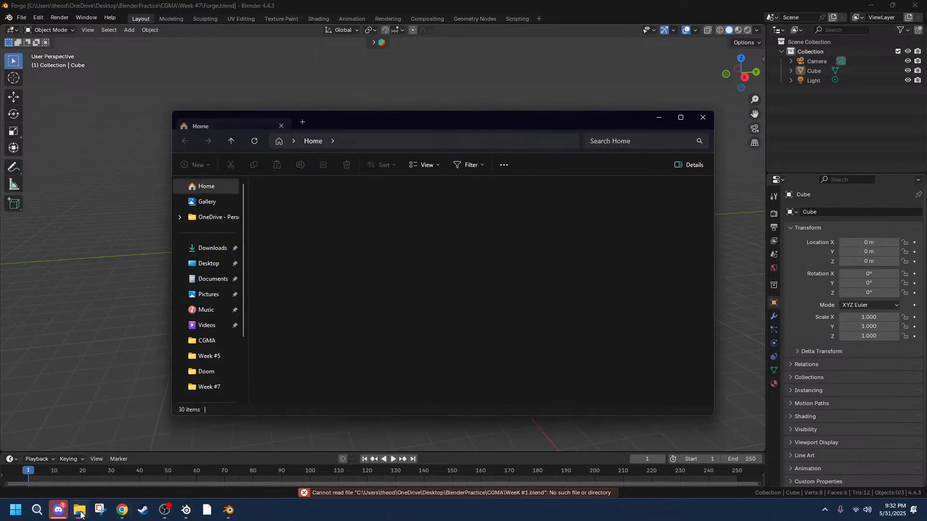
left_click(208, 341)
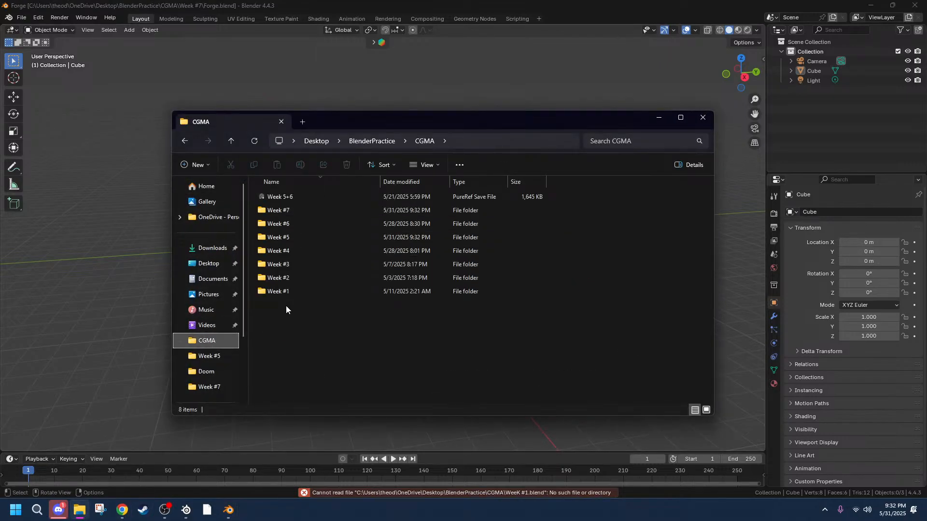
double_click(287, 293)
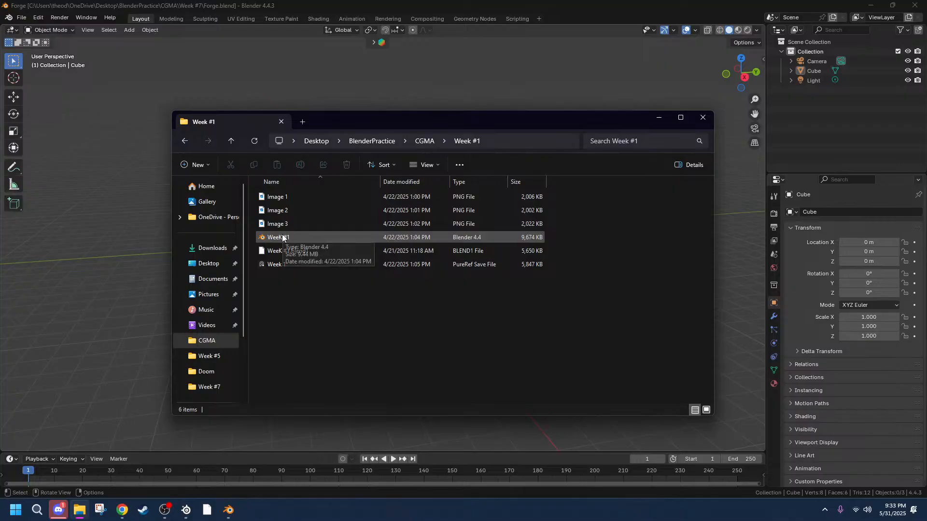
Return to Blender and retry opening the recent file WeeK #1.blend.
left_click(19, 18)
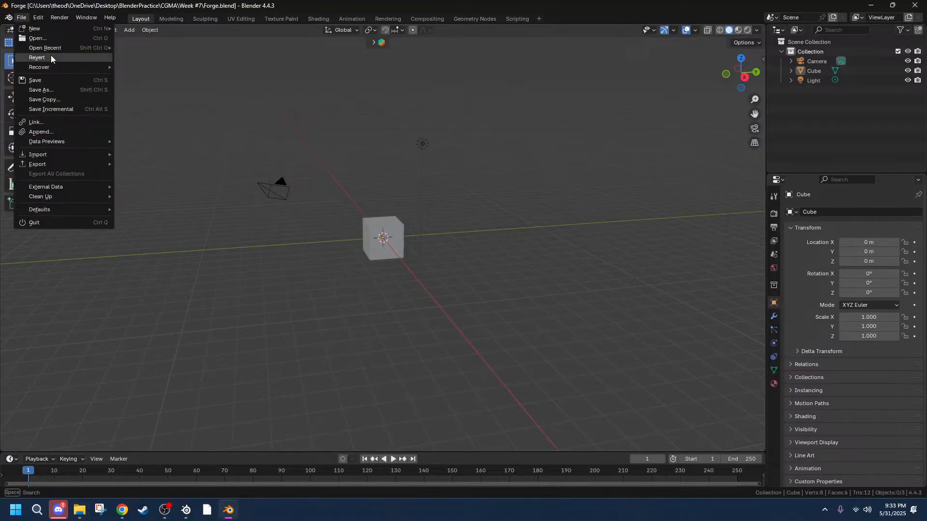
mouse_move(57, 50)
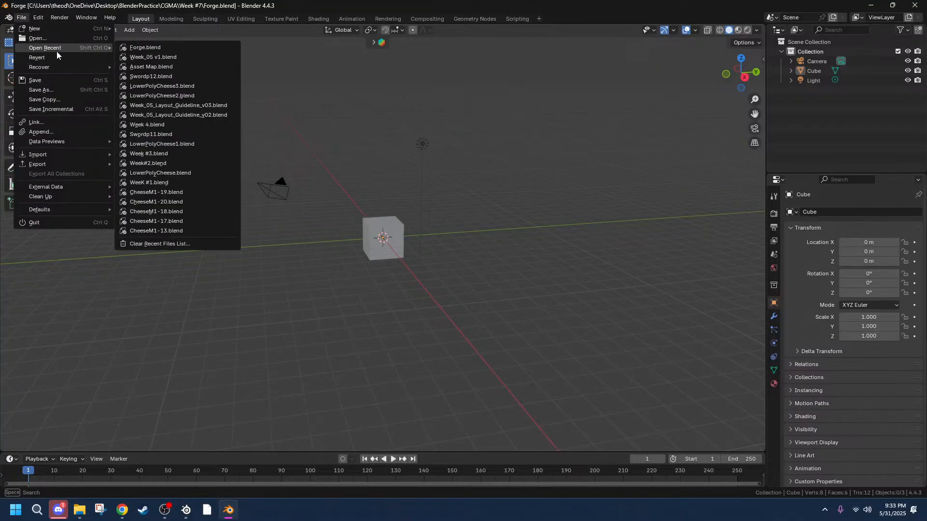
left_click(156, 184)
Switch to File Explorer and open the WeeK #1 Blender file from the Week #1 folder.
left_click(79, 510)
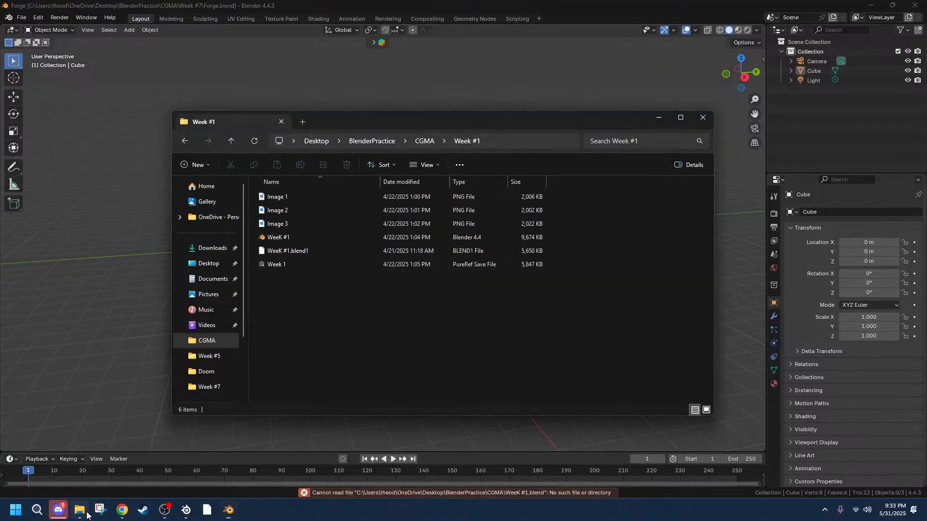
left_click(298, 237)
double_click(298, 238)
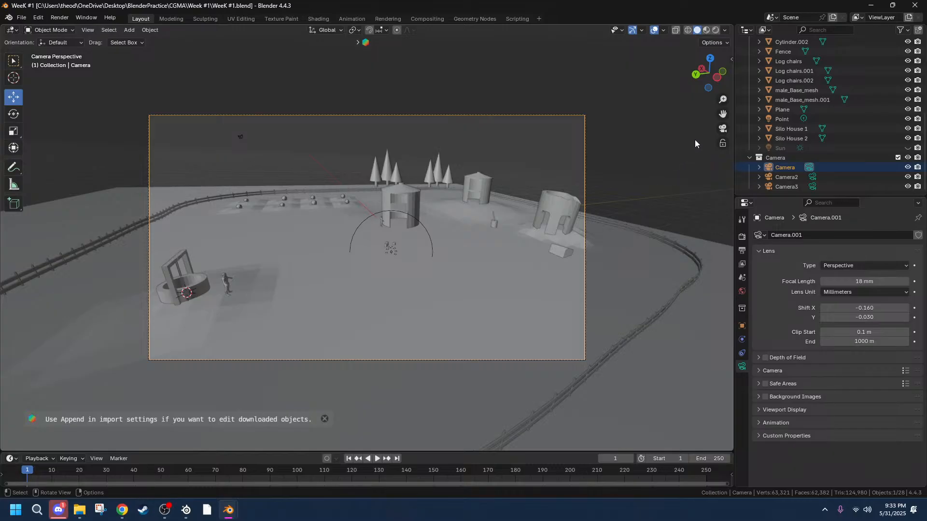
Select the roofless cylindrical building, leave the camera view and switch the viewport to rendered shading.
left_click(558, 212)
left_click(723, 128)
middle_click_drag(614, 208, 613, 239)
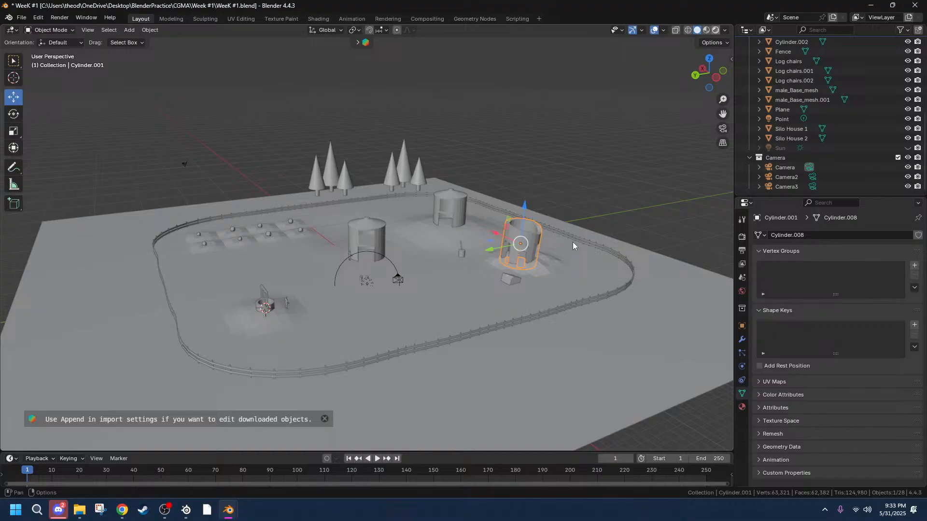
key("z")
key("8")
mouse_move(586, 250)
middle_mouse_down()
mouse_move(615, 220)
mouse_move(598, 245)
mouse_move(515, 236)
middle_mouse_up()
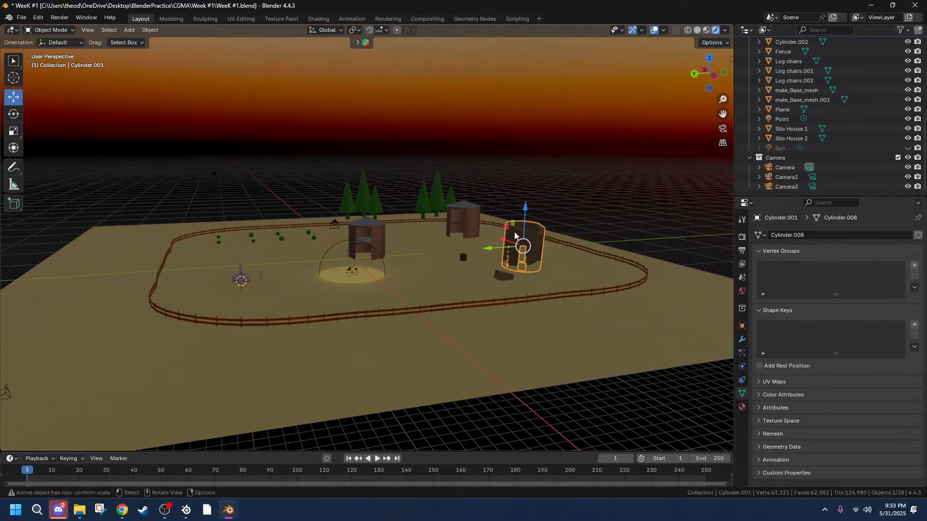
Examine the rendered farm scene's silo houses, fence, trees and point light from several angles, and show the render settings.
scroll(531, 261, "up", 5)
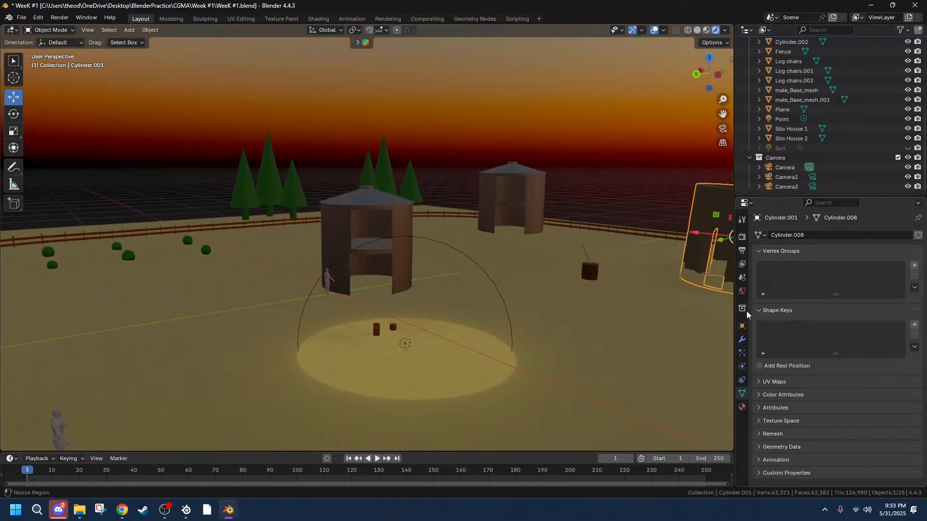
left_click(742, 237)
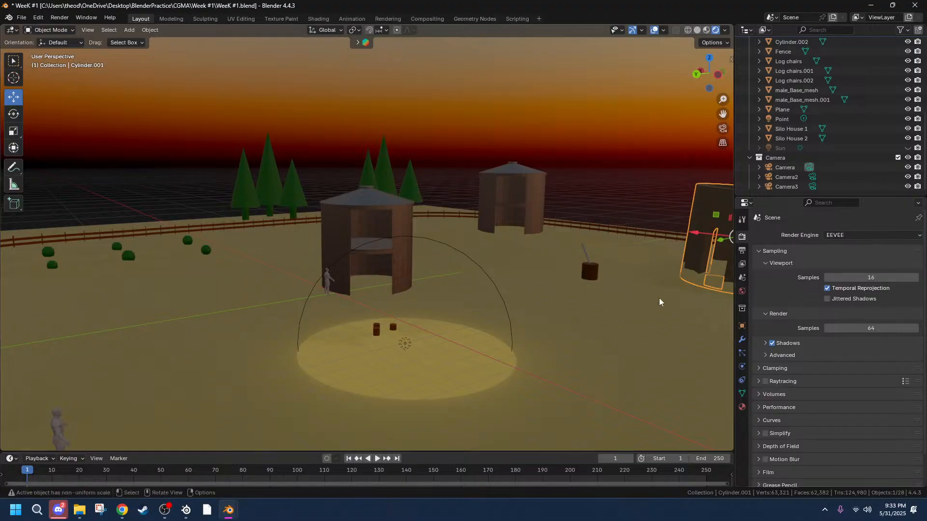
middle_click_drag(651, 298, 682, 291)
scroll(598, 298, "down", 5)
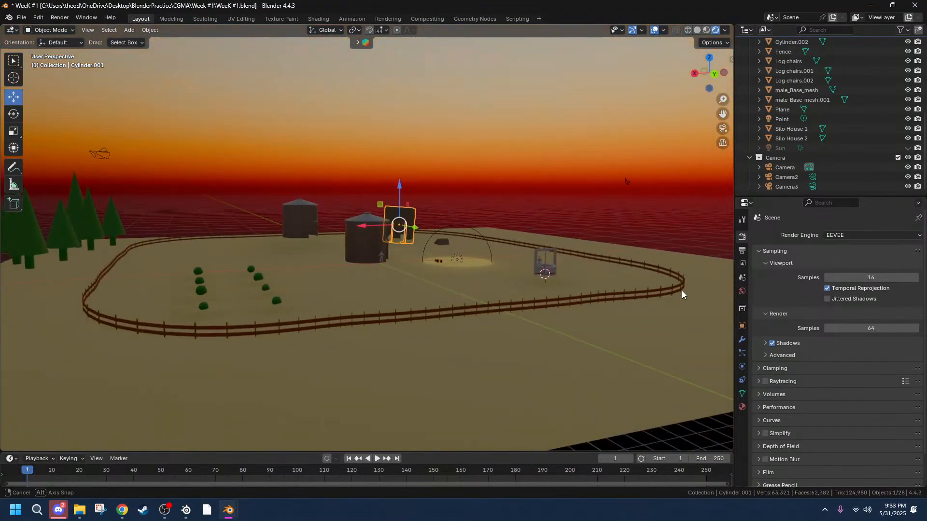
scroll(372, 325, "up", 3)
middle_click_drag(371, 325, 346, 286)
scroll(465, 248, "up", 3)
middle_click_drag(466, 248, 266, 296)
scroll(415, 331, "down", 5)
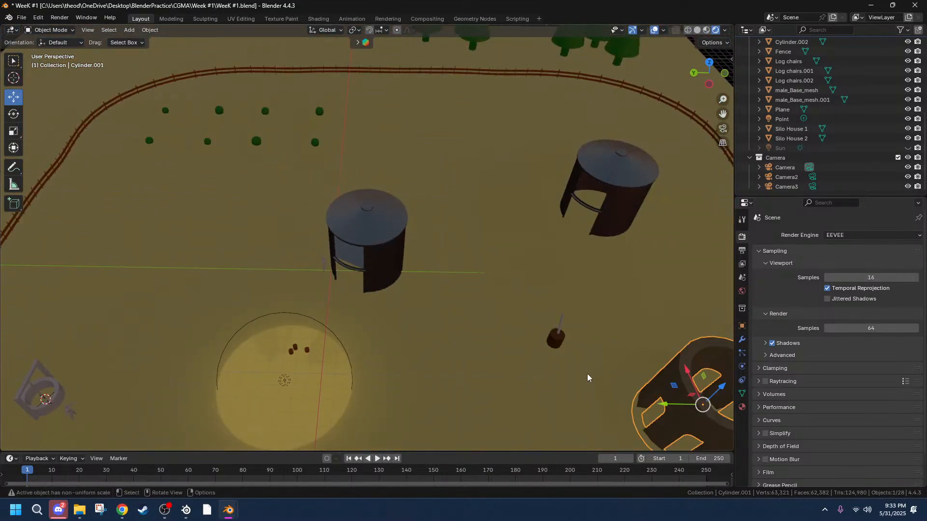
middle_click_drag(587, 374, 579, 340)
scroll(594, 344, "up", 4)
scroll(570, 355, "down", 4)
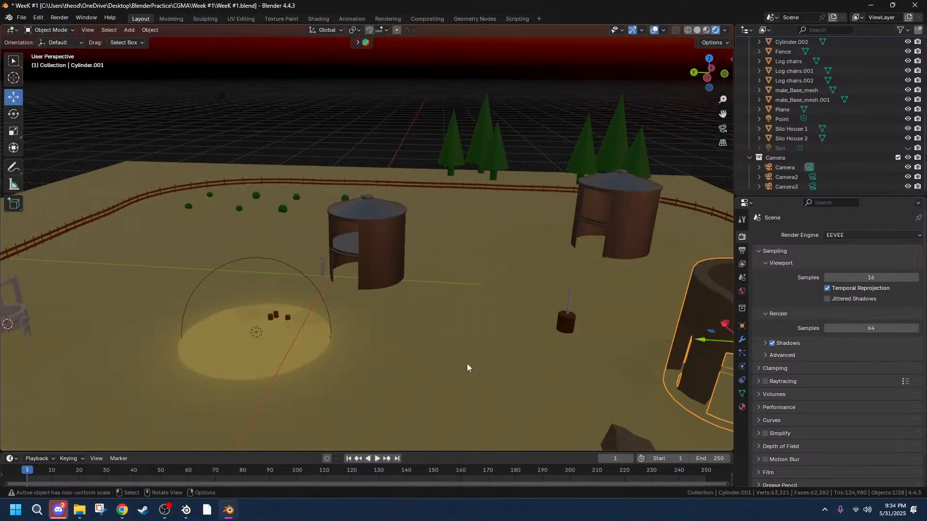
scroll(386, 341, "down", 3)
middle_click_drag(421, 347, 469, 341)
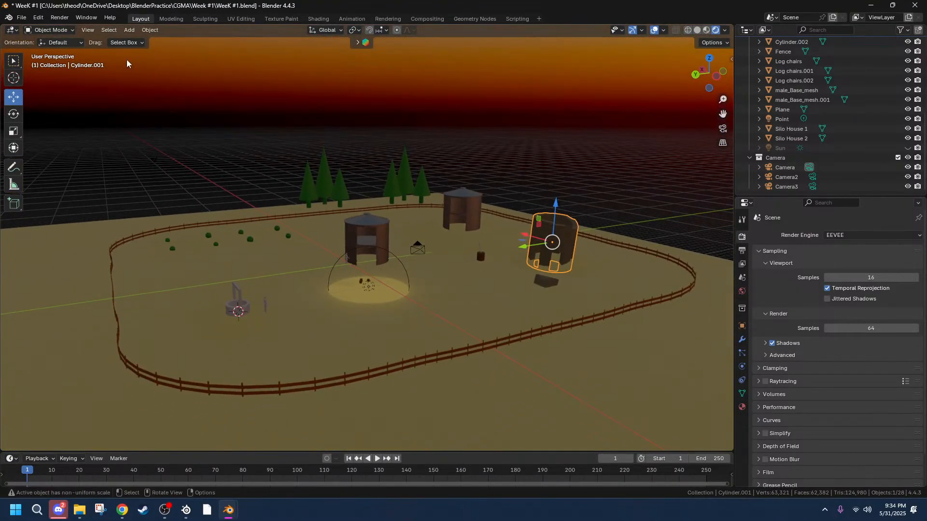
Try to open the recent file Week#2.blend, discarding the changes to WeeK #1.blend.
left_click(21, 17)
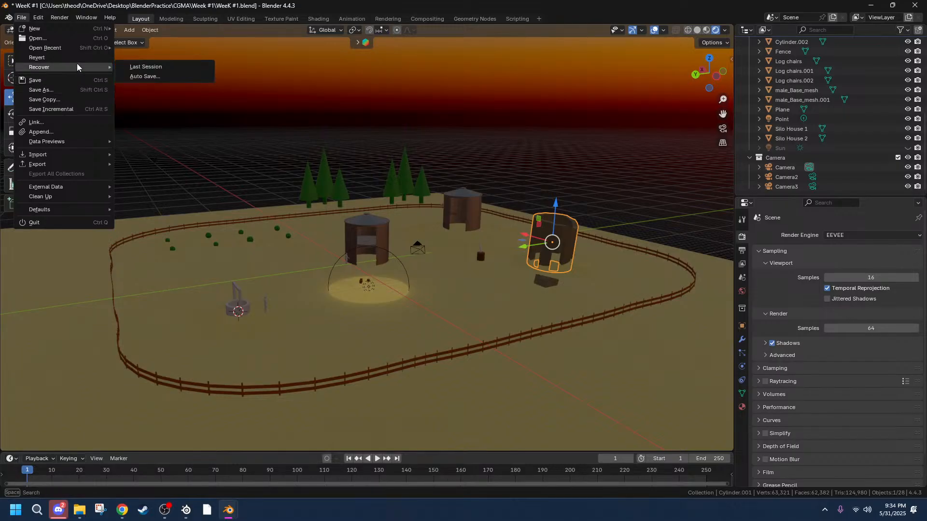
mouse_move(86, 47)
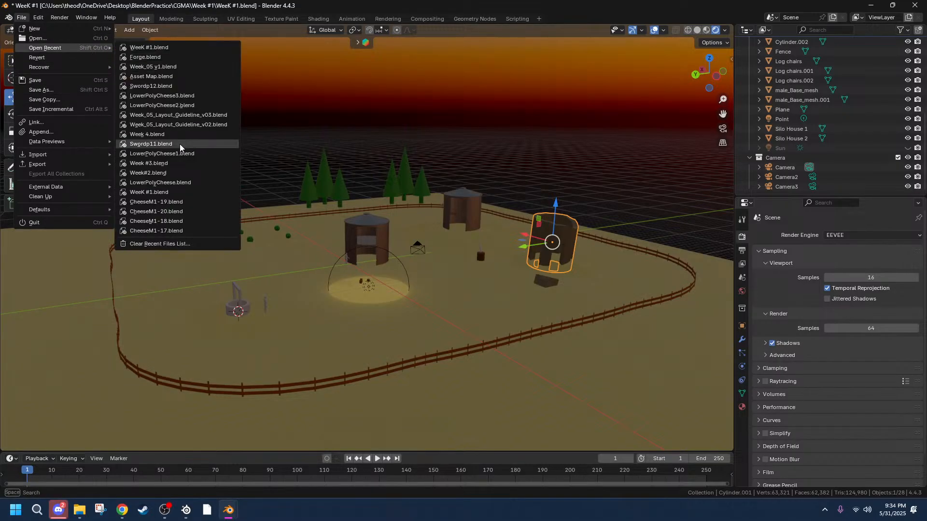
left_click(166, 173)
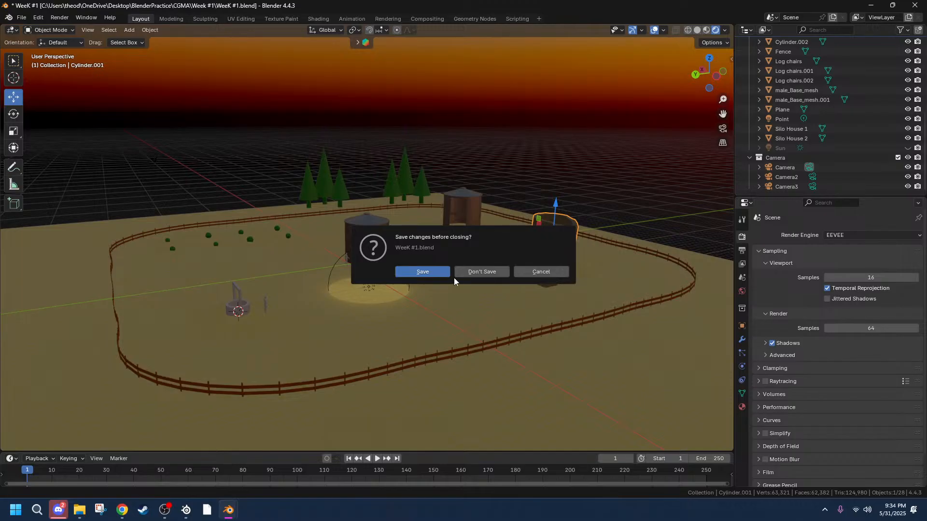
left_click(476, 272)
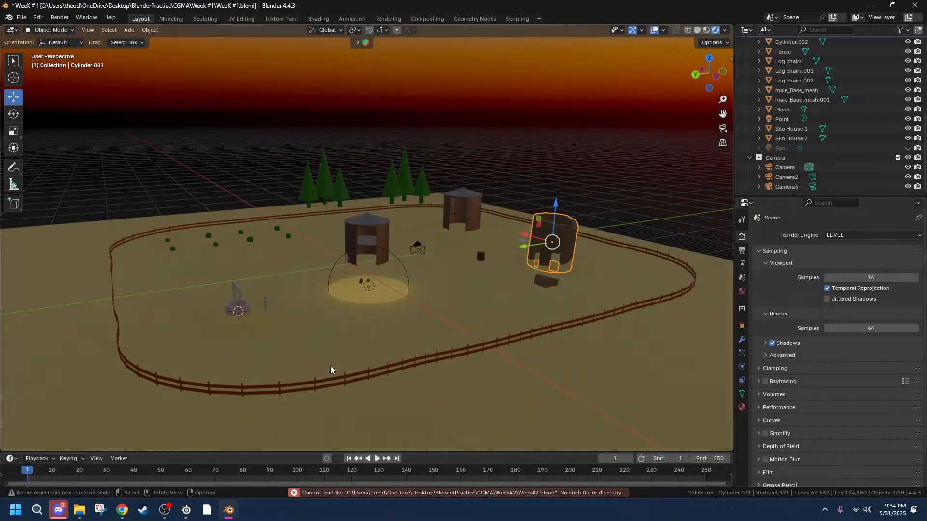
Close the Blender window holding WeeK #1.blend without saving its changes.
left_click(86, 514)
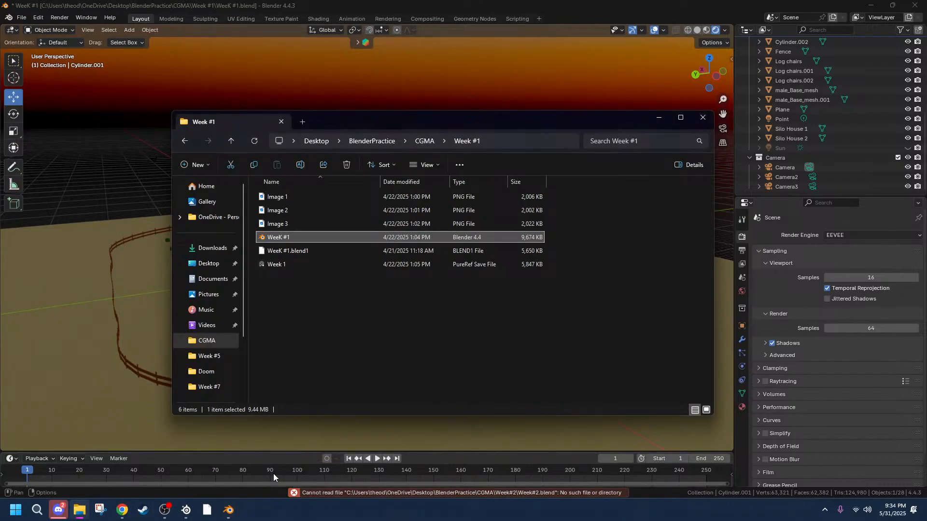
mouse_move(228, 511)
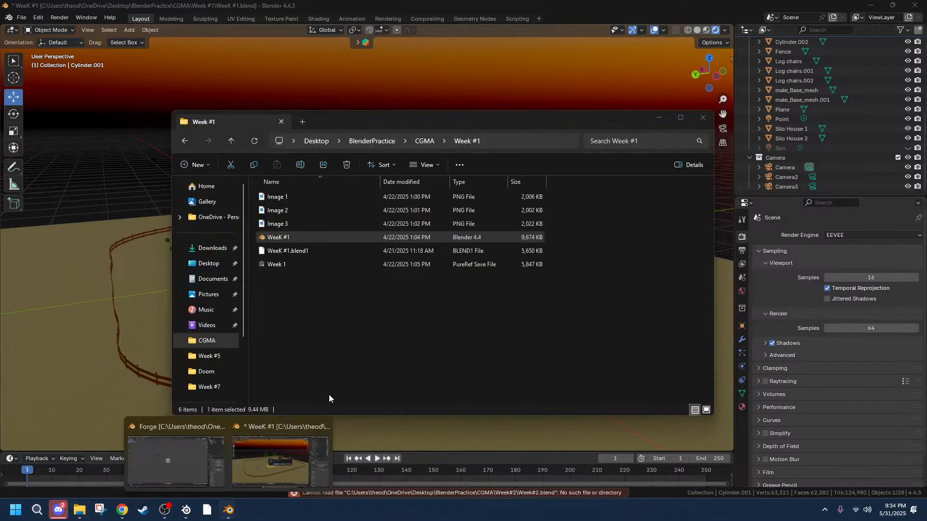
left_click(534, 439)
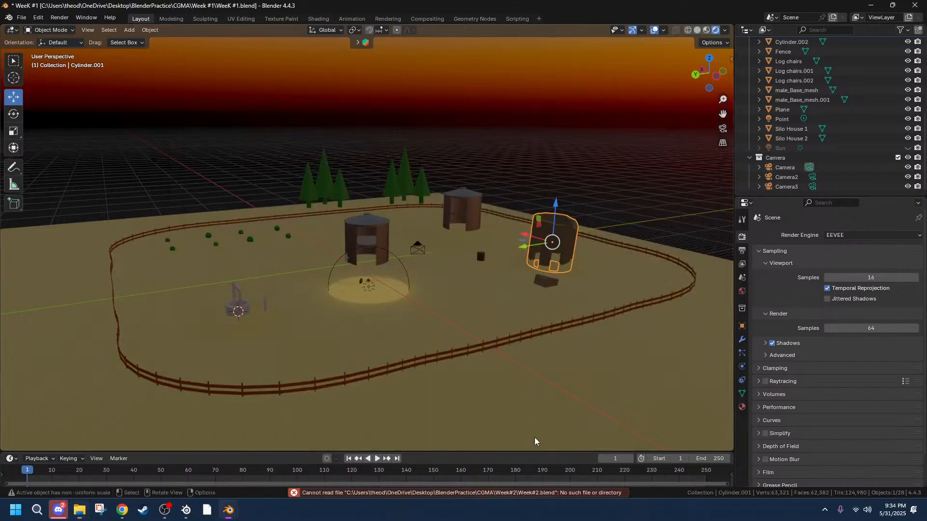
mouse_move(230, 512)
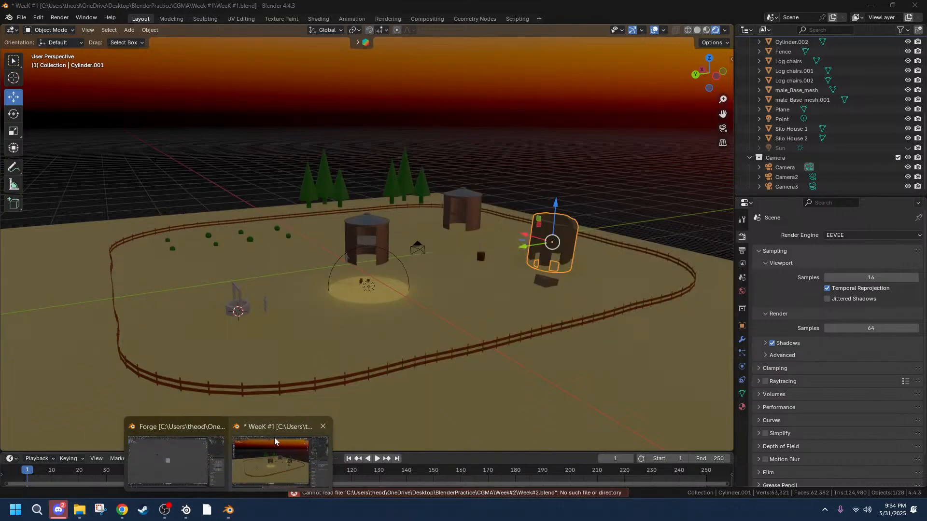
left_click(320, 426)
left_click(491, 272)
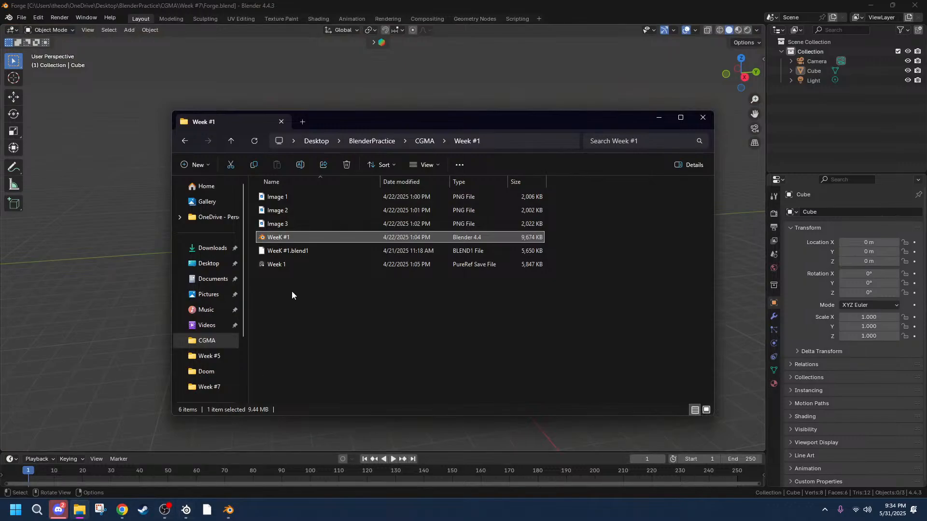
In File Explorer, go back to the CGMA folder and open the Week#2 Blender file from the Week #2 folder.
left_click(183, 141)
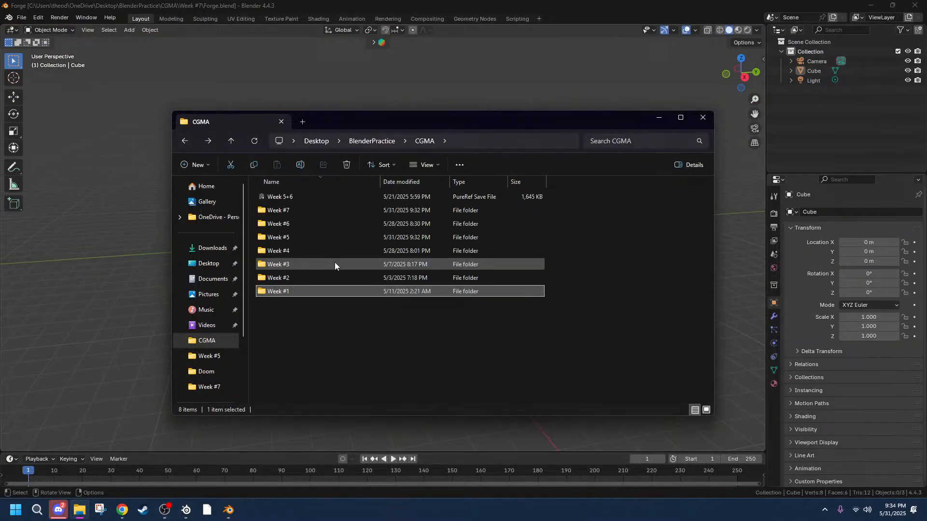
double_click(299, 278)
double_click(287, 209)
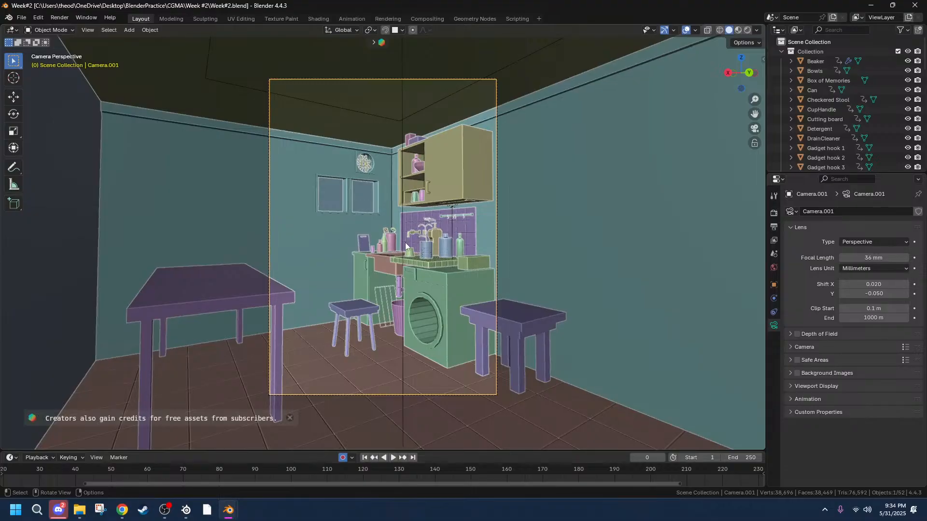
Examine the rendered room's tables, checkered stool and washing machine corner, and show the available render engines.
mouse_move(531, 250)
middle_mouse_down()
mouse_move(559, 240)
mouse_move(505, 263)
middle_mouse_up()
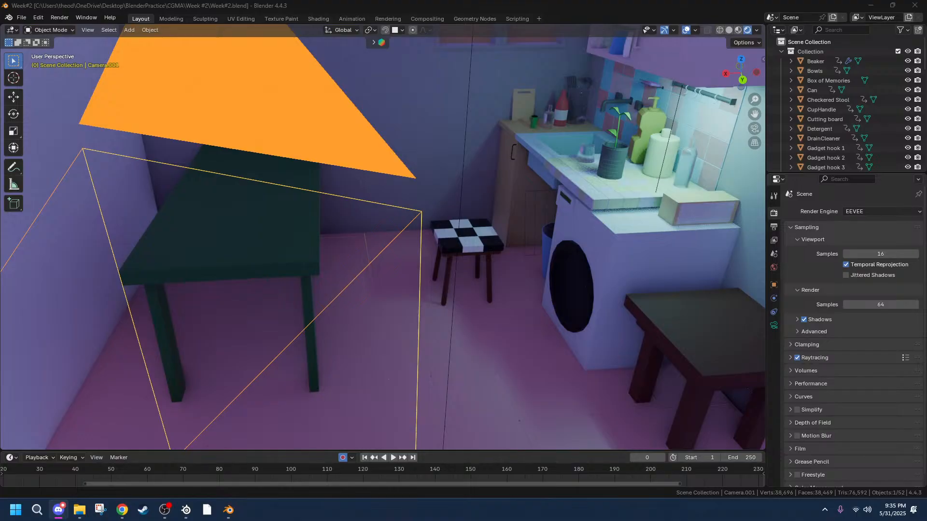
left_click(554, 239)
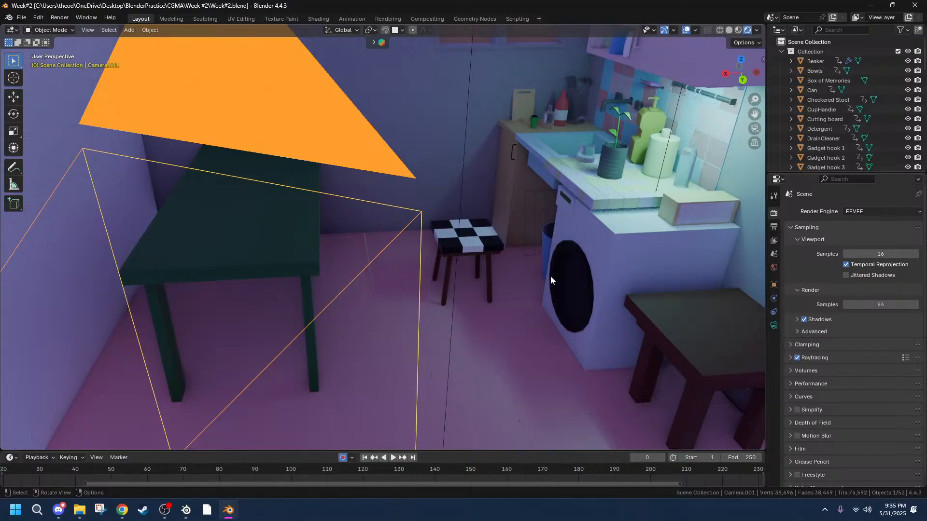
middle_click_drag(550, 277, 573, 265)
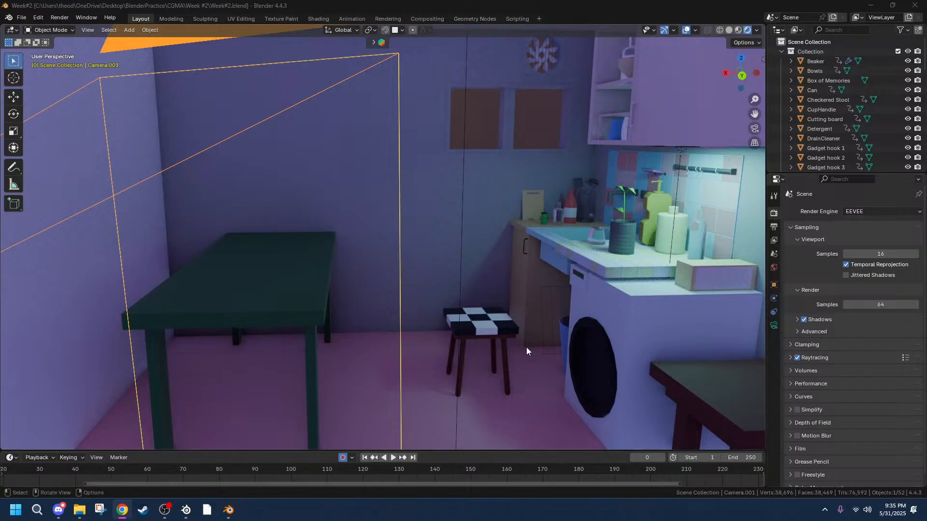
middle_click_drag(514, 314, 532, 315)
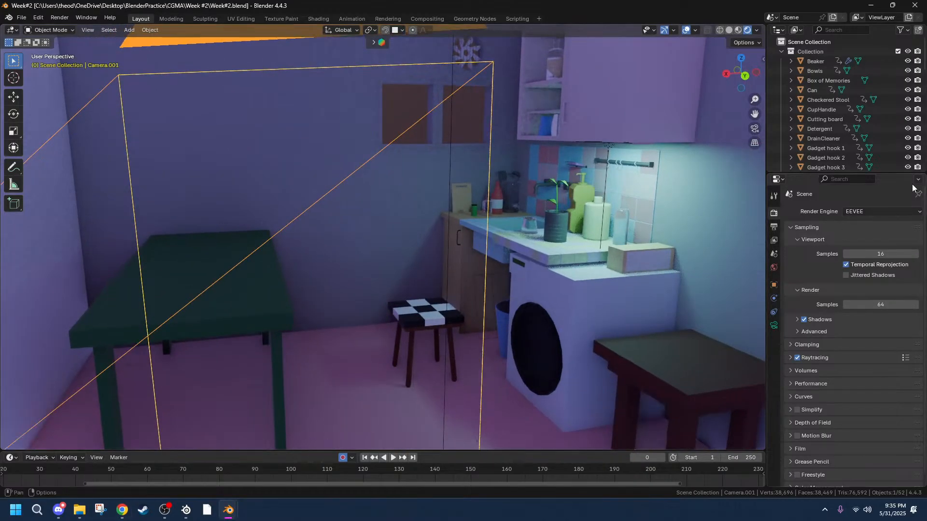
mouse_move(630, 268)
middle_mouse_down()
mouse_move(605, 283)
mouse_move(549, 276)
mouse_move(641, 253)
middle_mouse_up()
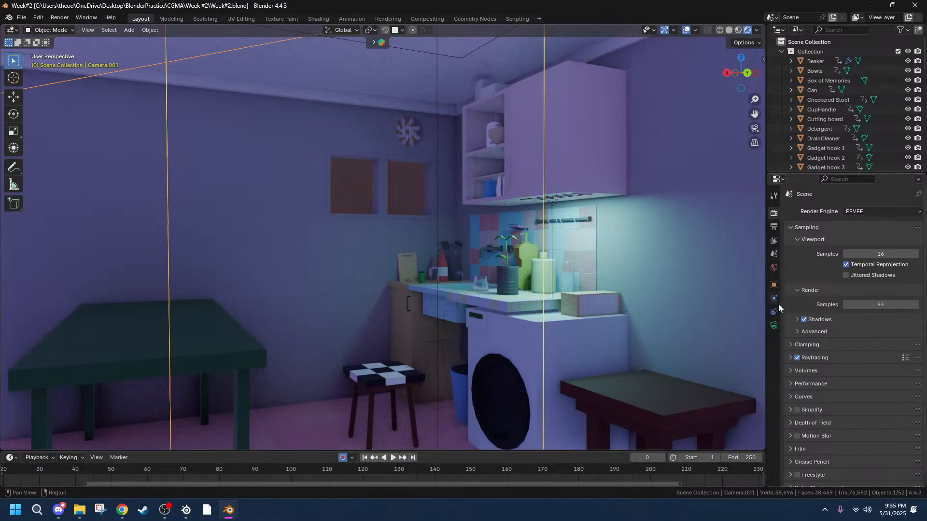
left_click(865, 211)
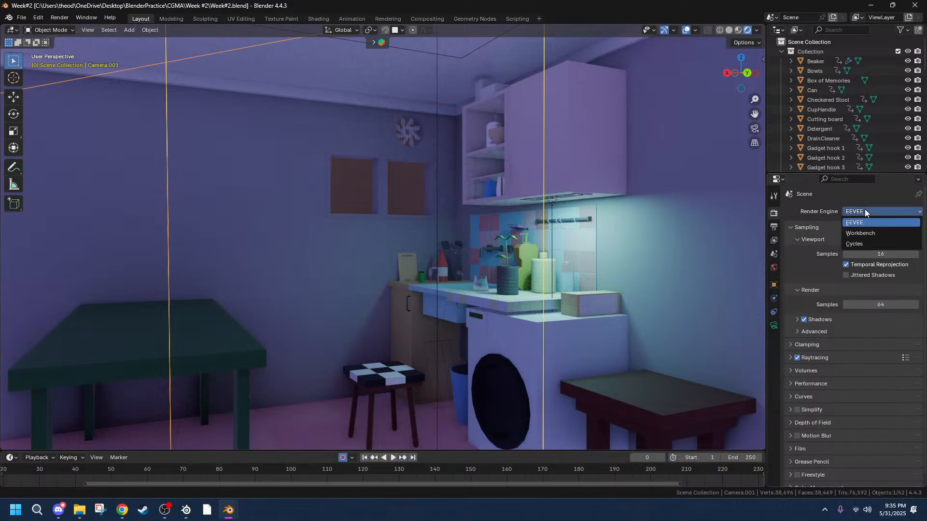
left_click(865, 211)
View the whole room from outside, and move back in to examine the lit sink and washing machine corner.
mouse_move(528, 248)
middle_mouse_down()
mouse_move(580, 259)
mouse_move(549, 234)
mouse_move(525, 240)
middle_mouse_up()
scroll(529, 221, "up", 3)
scroll(529, 221, "down", 12)
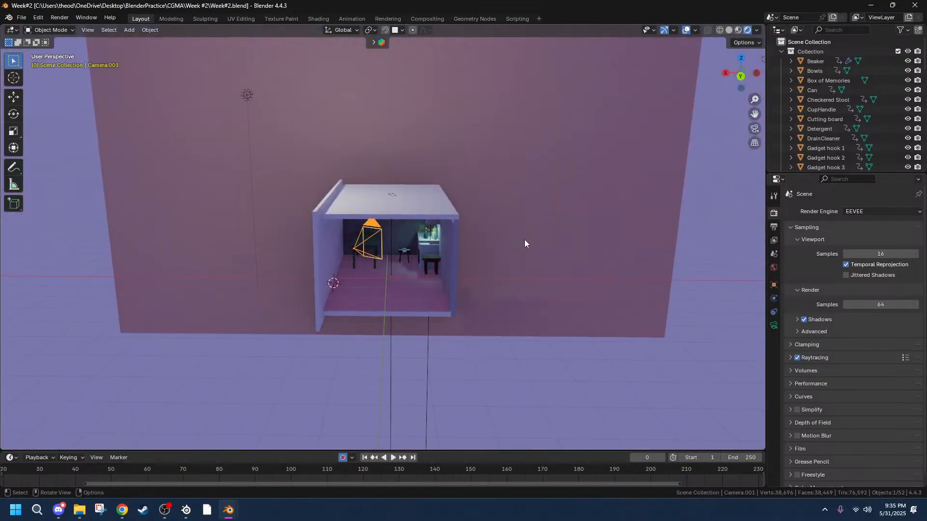
middle_click_drag(525, 244, 563, 239)
scroll(543, 234, "up", 8)
scroll(565, 244, "up", 4)
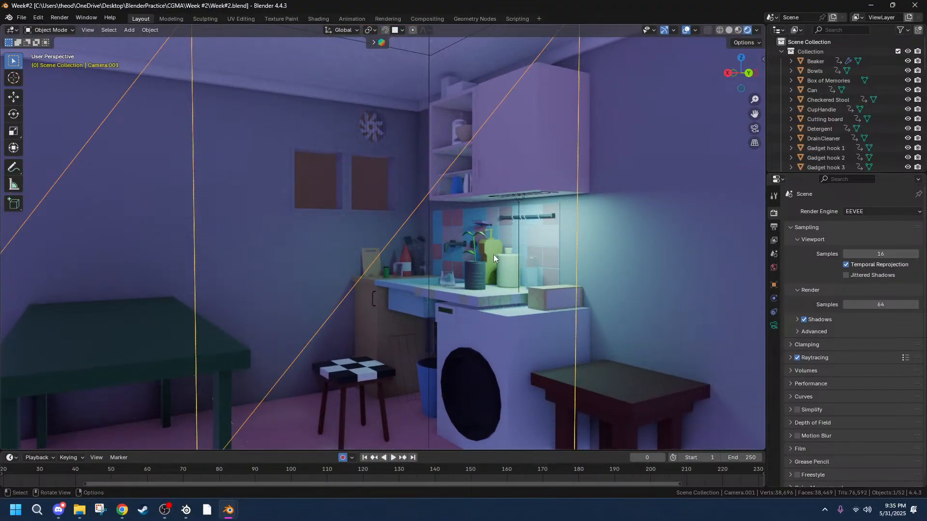
scroll(493, 255, "up", 3)
middle_click_drag(499, 257, 530, 270)
Select the can holding the plant on the tiled counter and frame the view on it.
left_click(335, 213)
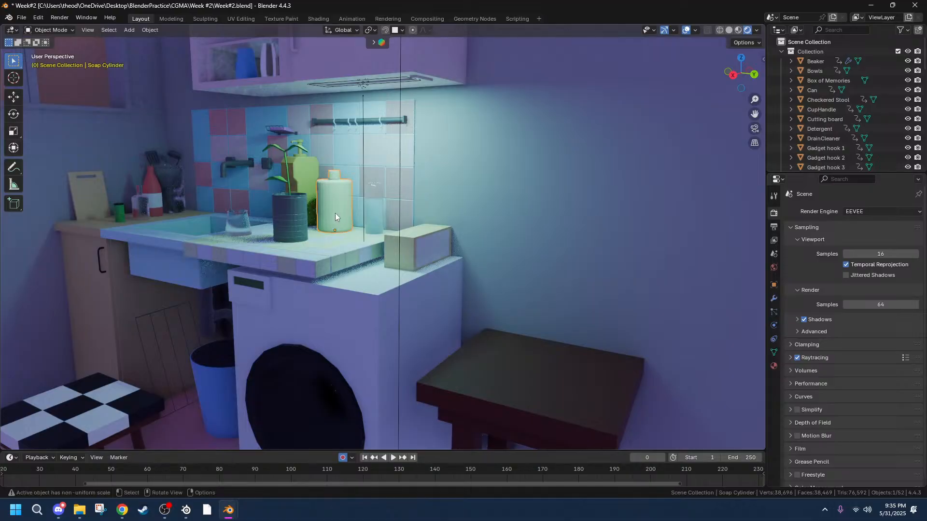
left_click(294, 221)
key("grave")
left_click(387, 257)
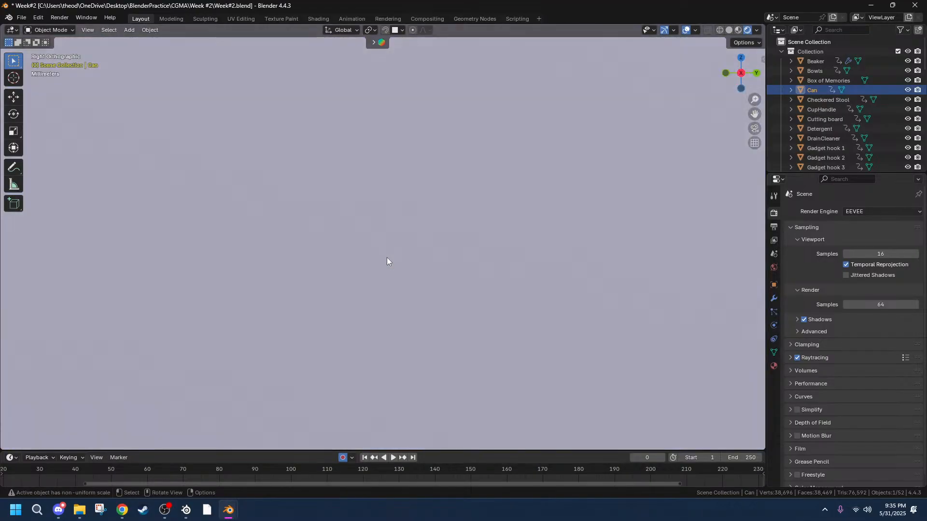
middle_click_drag(394, 259, 725, 243)
left_click_drag(759, 113, 546, 198)
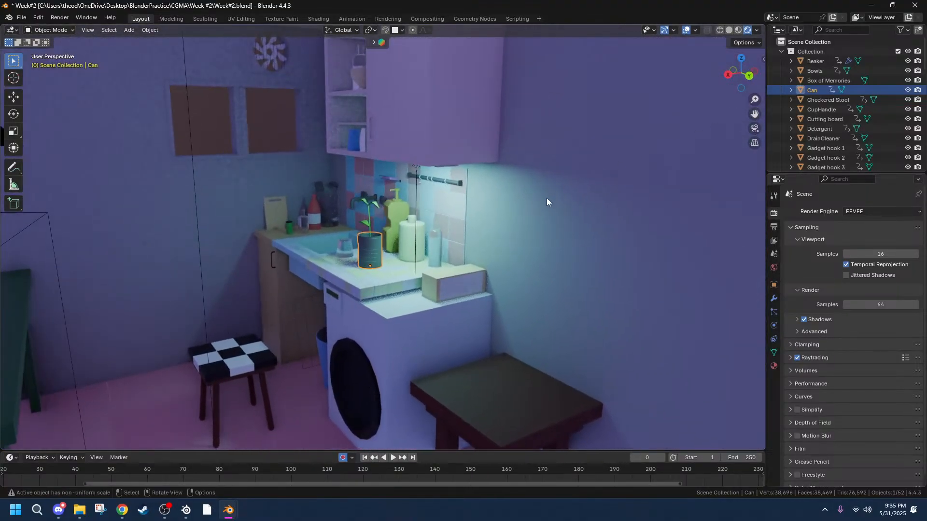
scroll(546, 197, "up", 3)
key("q")
key("Escape")
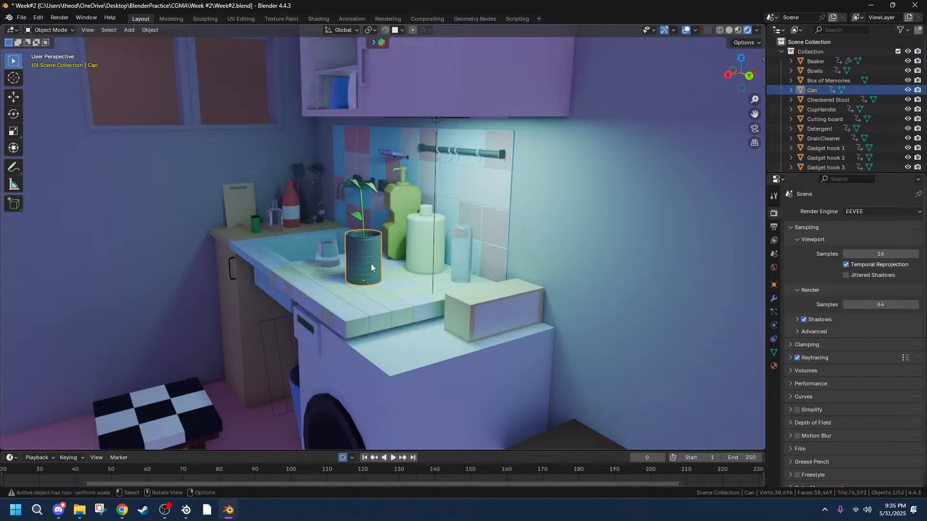
key("grave")
left_click(425, 298)
Examine the counter's bottles, glass, box and sink around the plant can from the front.
scroll(434, 280, "down", 10)
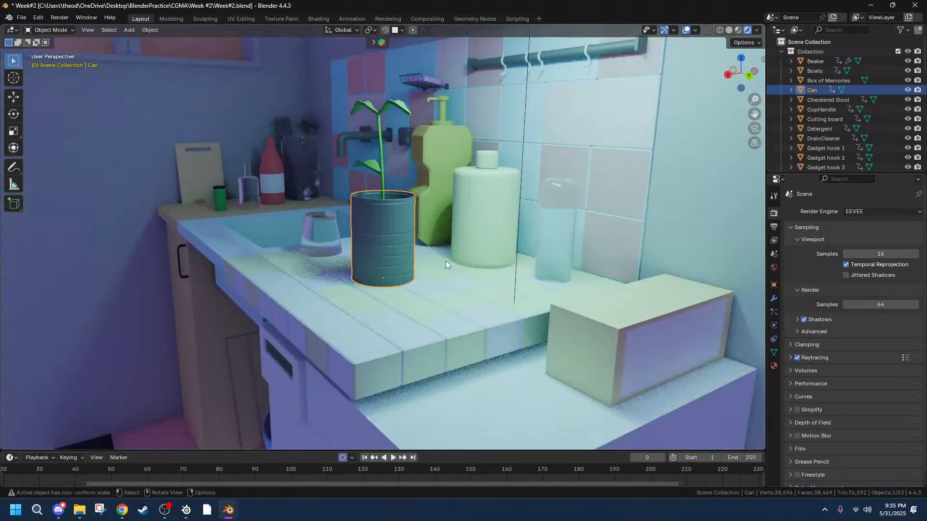
middle_click_drag(441, 226, 502, 239)
scroll(601, 253, "up", 4)
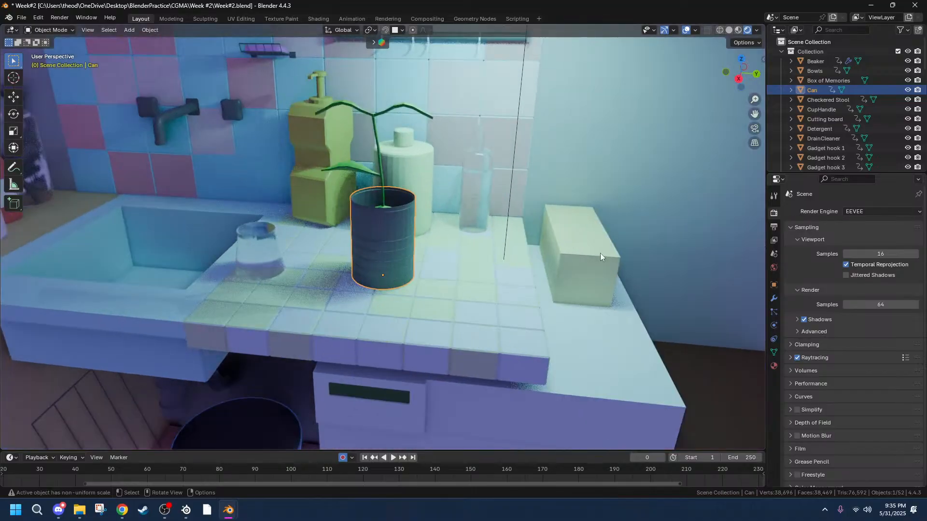
scroll(571, 314, "down", 2)
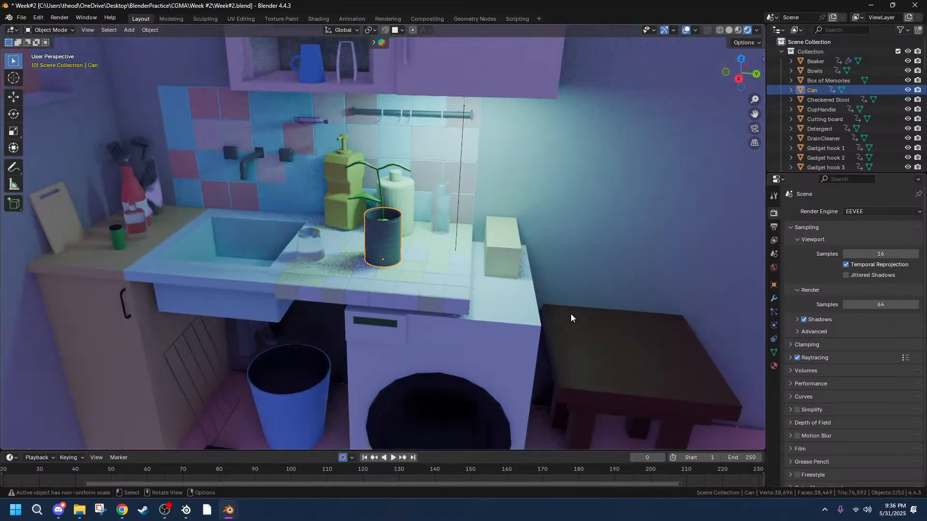
Select the wire rack and the wall by the window in turn, and examine the room's layout and lighting.
left_click(178, 353)
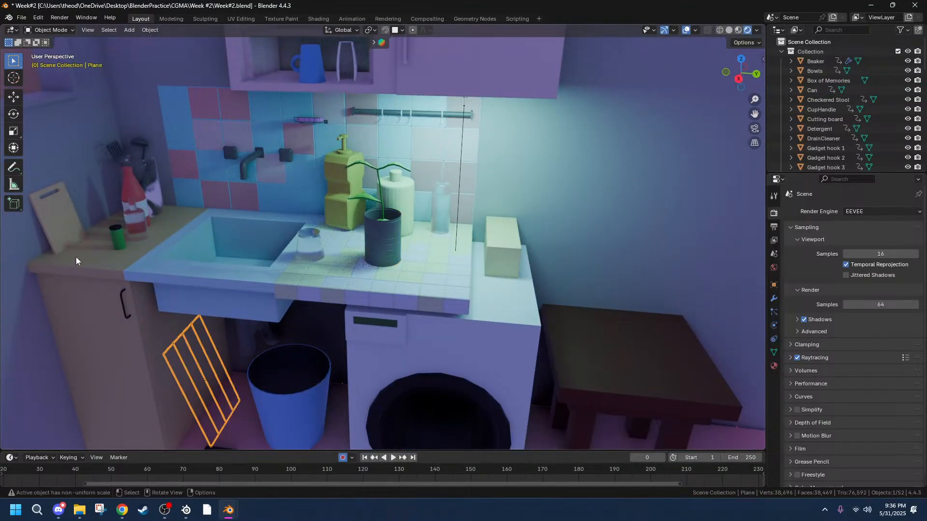
scroll(140, 164, "down", 4)
scroll(103, 108, "up", 3)
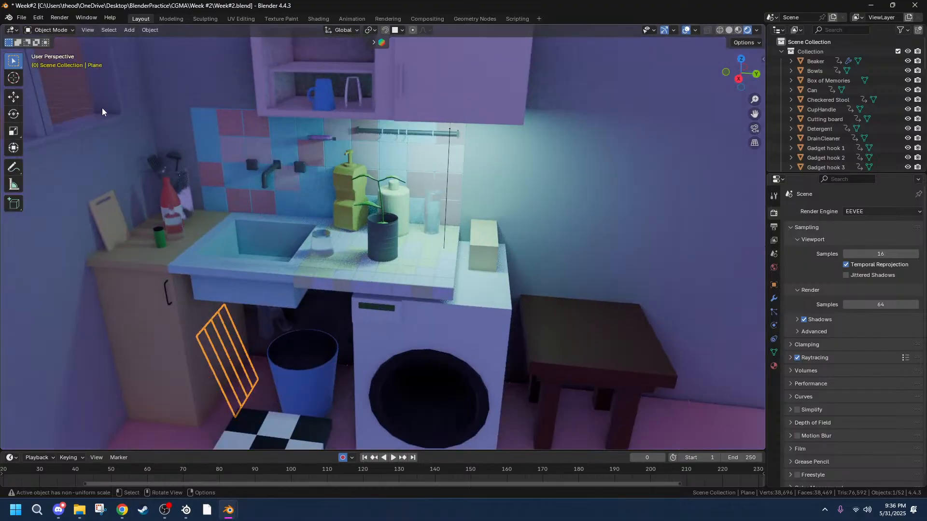
left_click(71, 82)
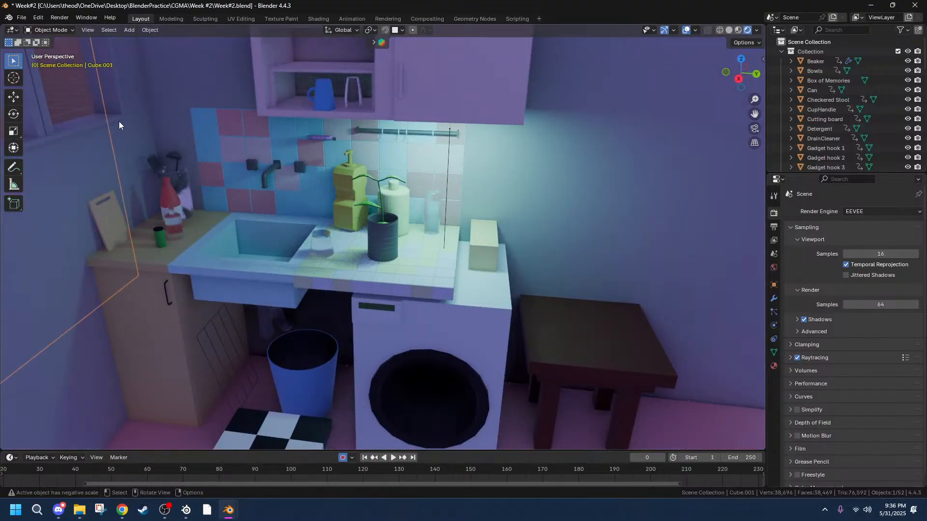
scroll(598, 226, "down", 3)
scroll(564, 228, "up", 3)
middle_click_drag(577, 204, 520, 181)
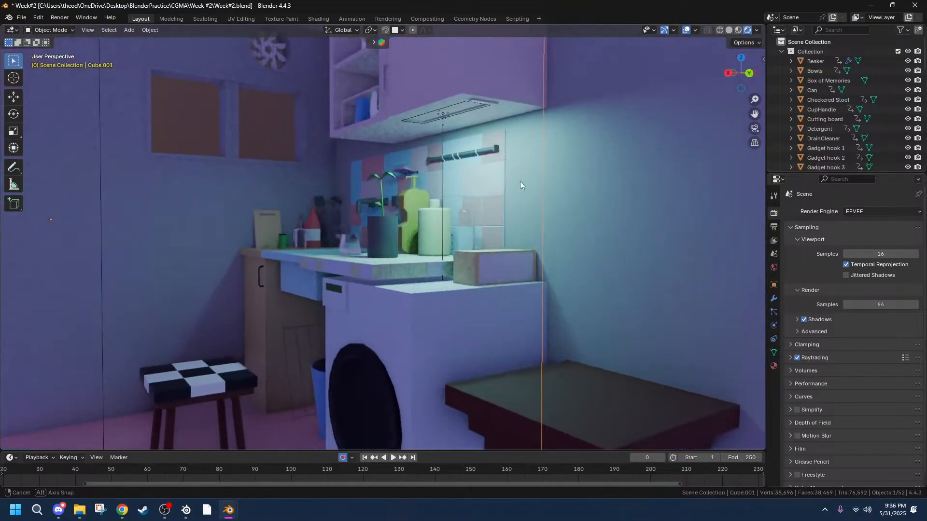
scroll(505, 189, "down", 3)
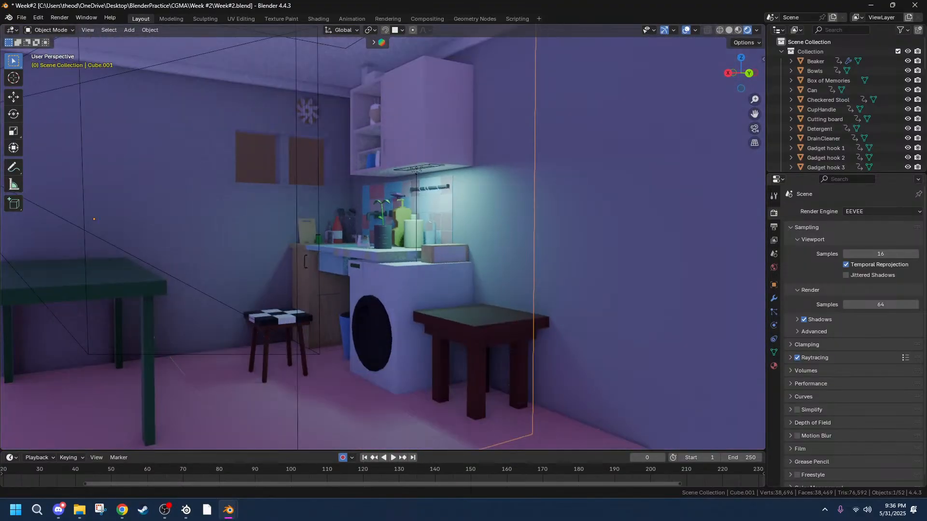
Open the recent file Week #3.blend, saving the changes to Week#2.blend.
left_click(21, 17)
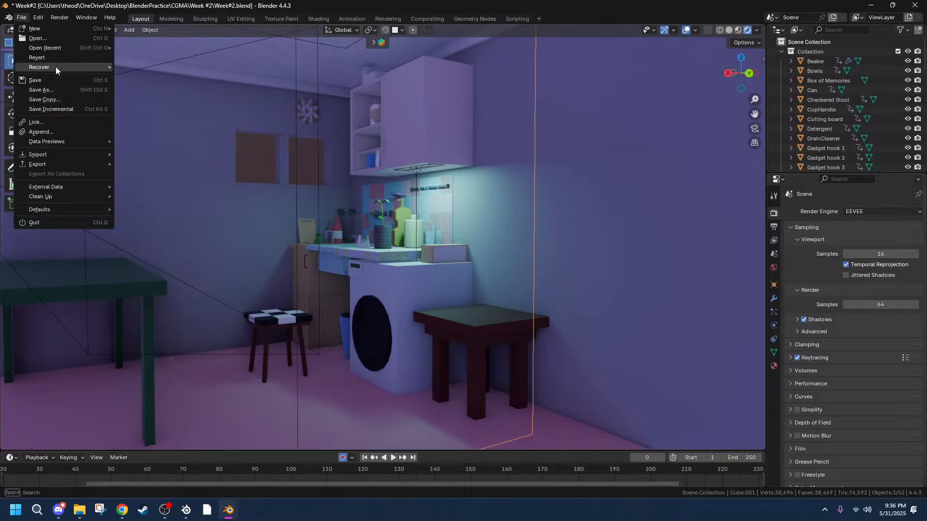
left_click(22, 17)
mouse_move(62, 47)
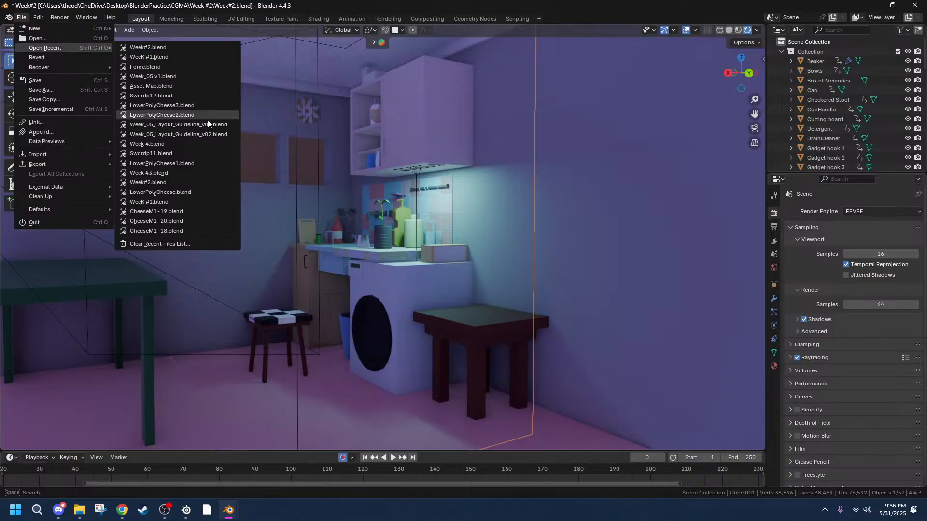
left_click(152, 184)
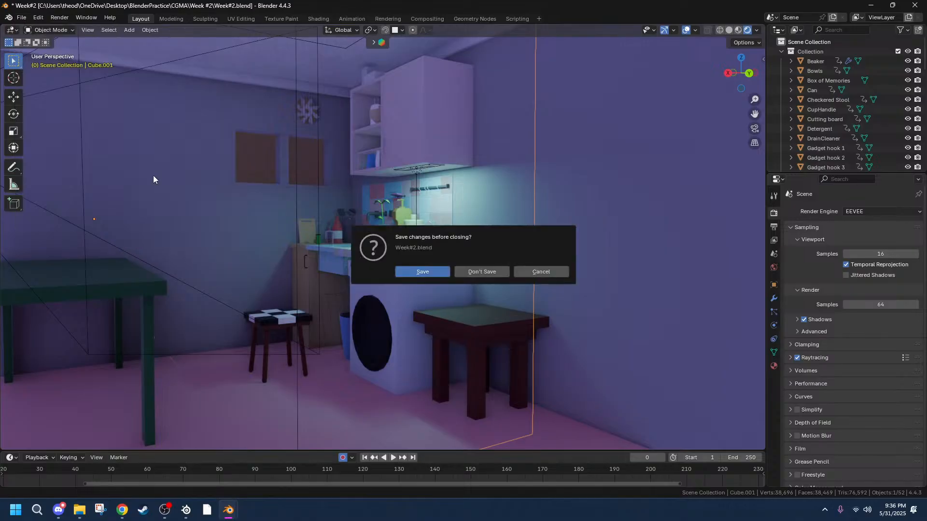
left_click(430, 271)
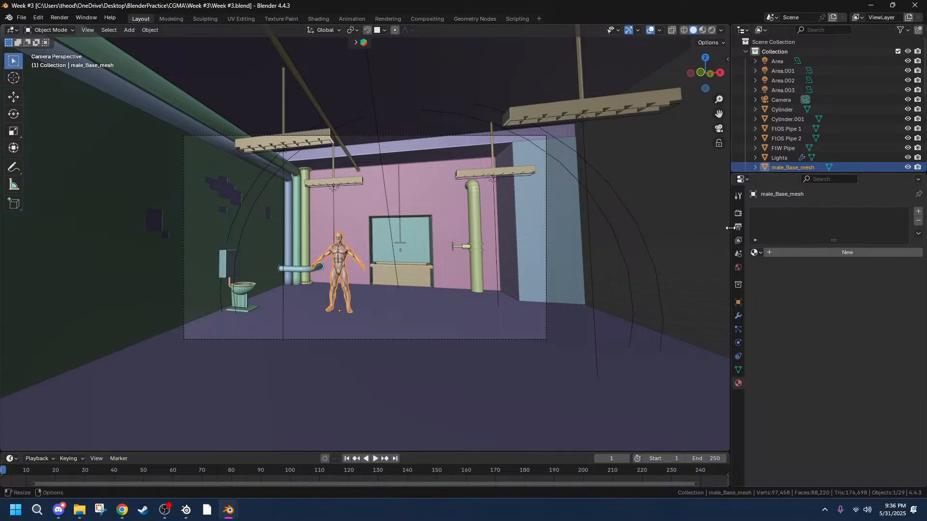
Set the scene's render engine to Cycles and its render device to GPU Compute.
left_click(738, 213)
left_click(847, 212)
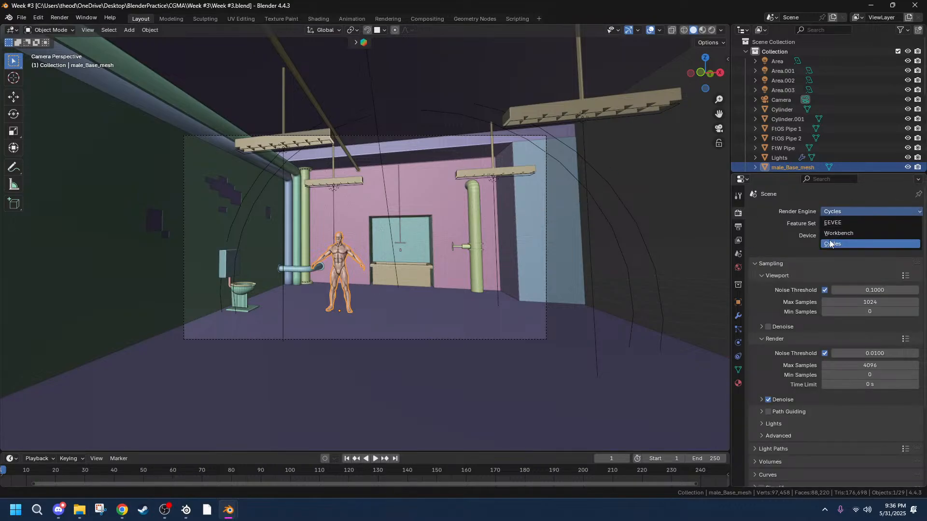
left_click(841, 220)
left_click(844, 211)
left_click(835, 245)
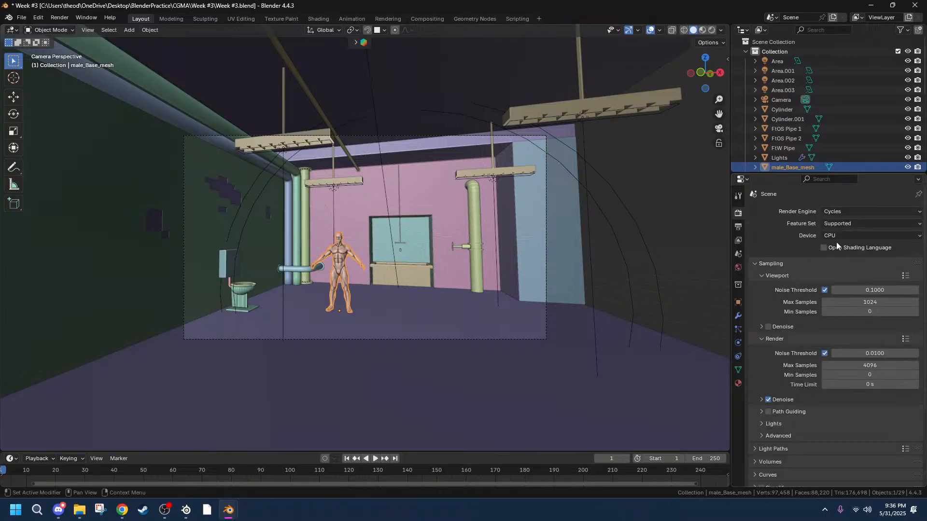
left_click(830, 235)
left_click(831, 259)
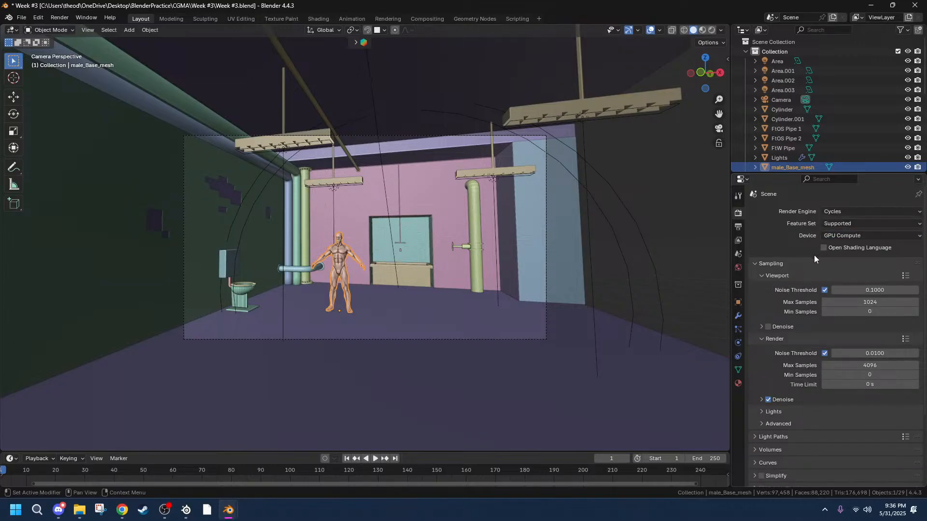
Switch the viewport to rendered shading and examine the room around the human figure, toilet and sink.
left_click(711, 30)
middle_click_drag(647, 142, 611, 192)
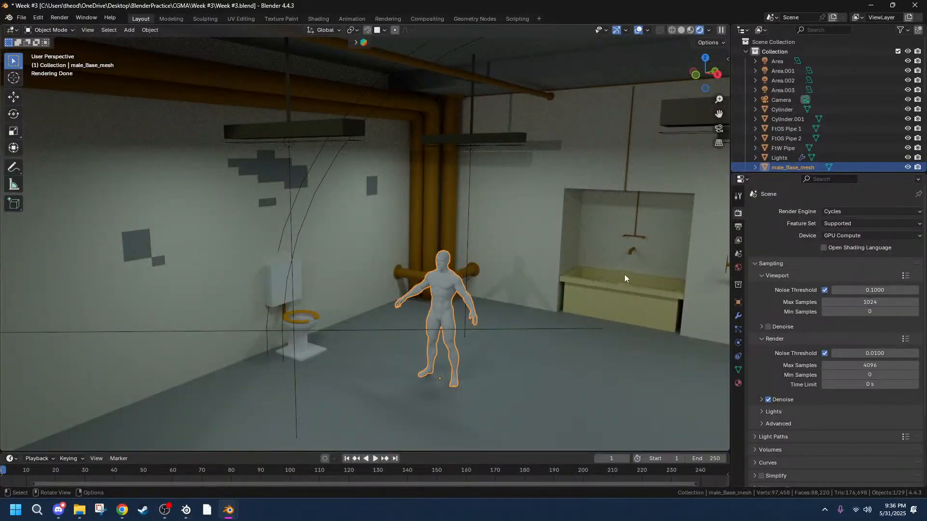
left_click_drag(719, 114, 558, 80)
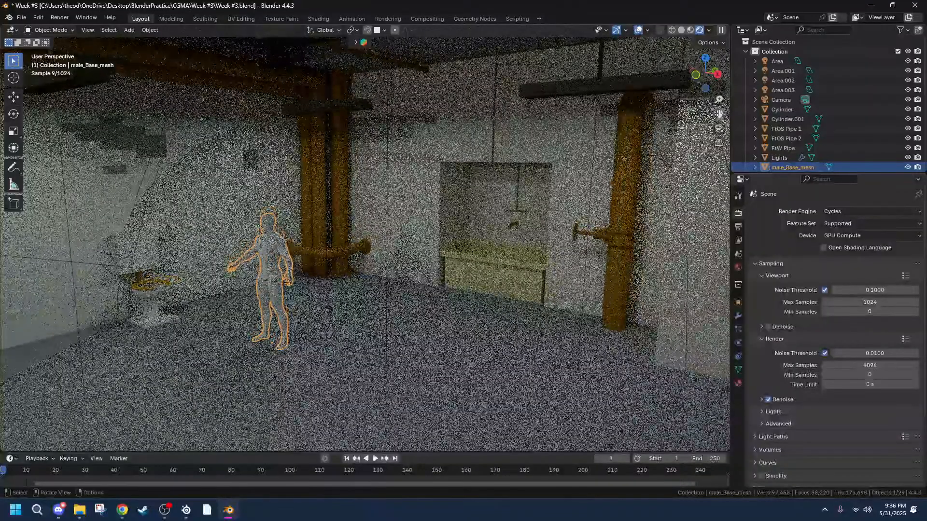
In the system preferences, keep OptiX with the NVIDIA GeForce RTX 4090 enabled and the 12th Gen Intel Core i7-12700KF disabled for Cycles rendering.
left_click(36, 17)
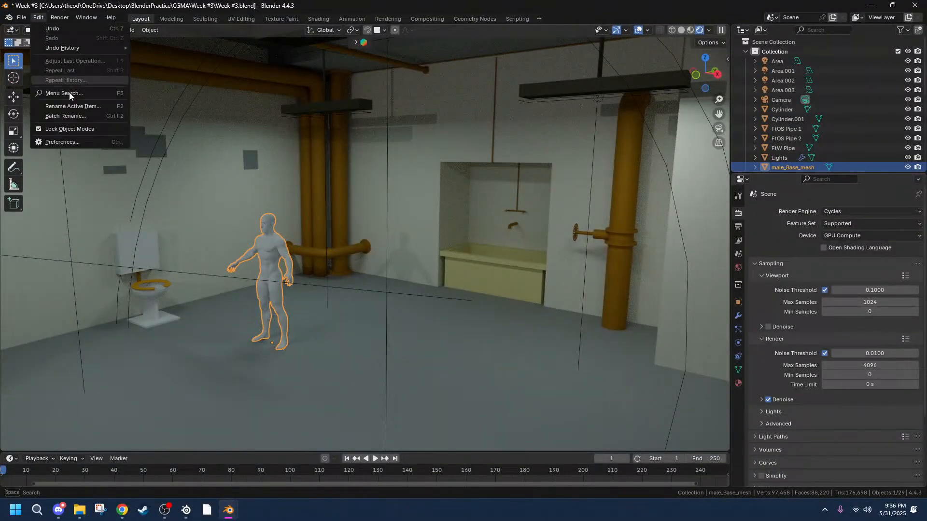
left_click(74, 143)
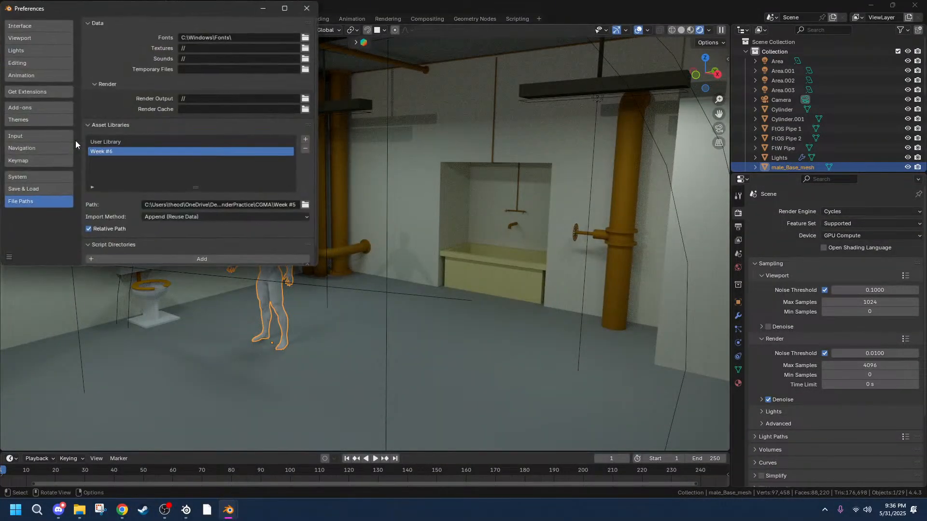
left_click(34, 180)
left_click(126, 63)
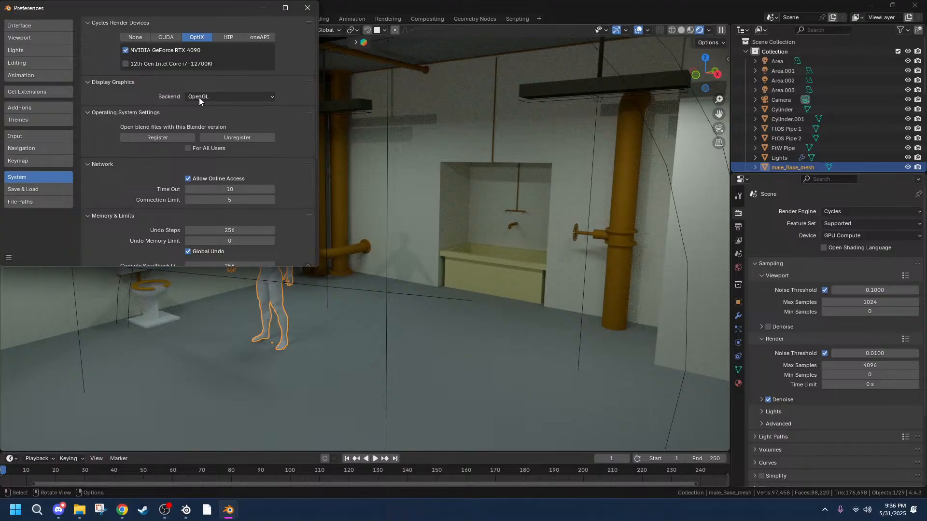
left_click(309, 9)
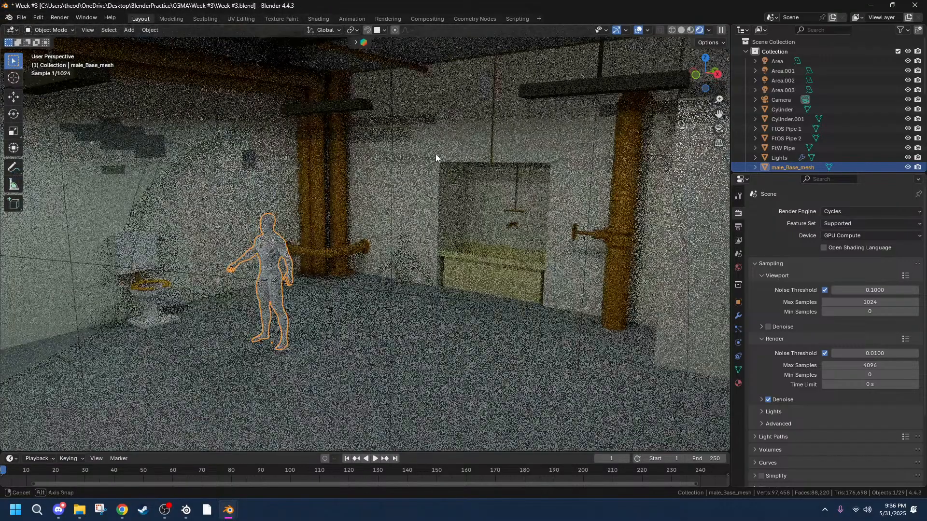
Examine the rendered room's pipes, ceiling lights and sink alcove from the front and from an angle.
middle_click_drag(435, 155, 480, 166)
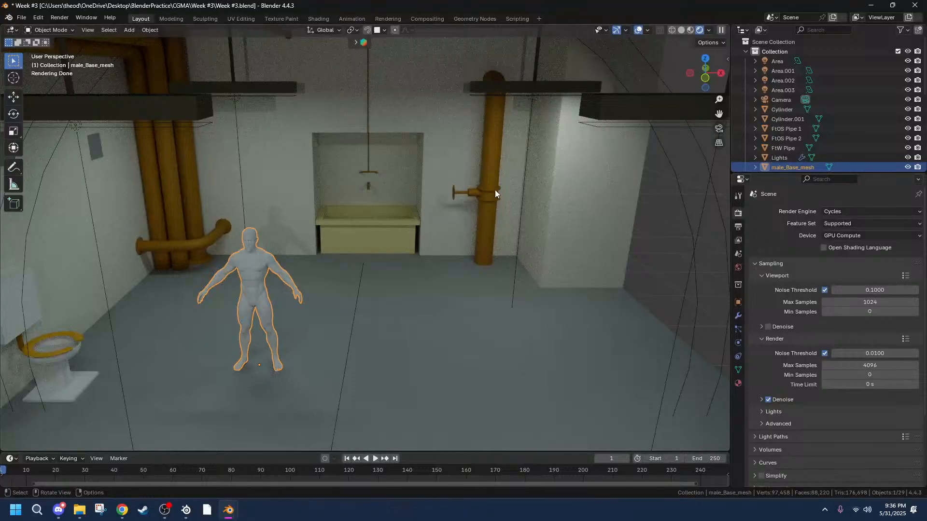
middle_click_drag(557, 242, 520, 236)
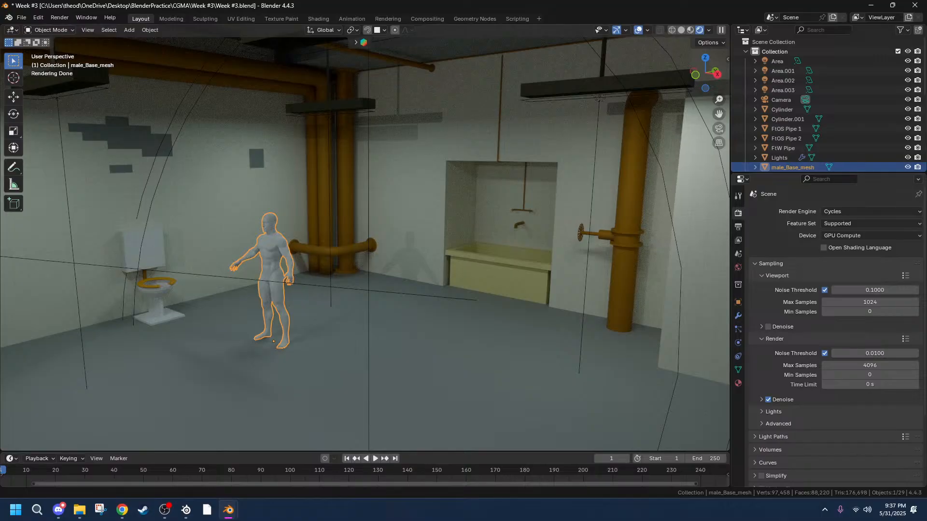
middle_click_drag(428, 255, 475, 246)
Open the recent file Week 4.blend without saving the changes to Week #3.blend.
left_click(21, 17)
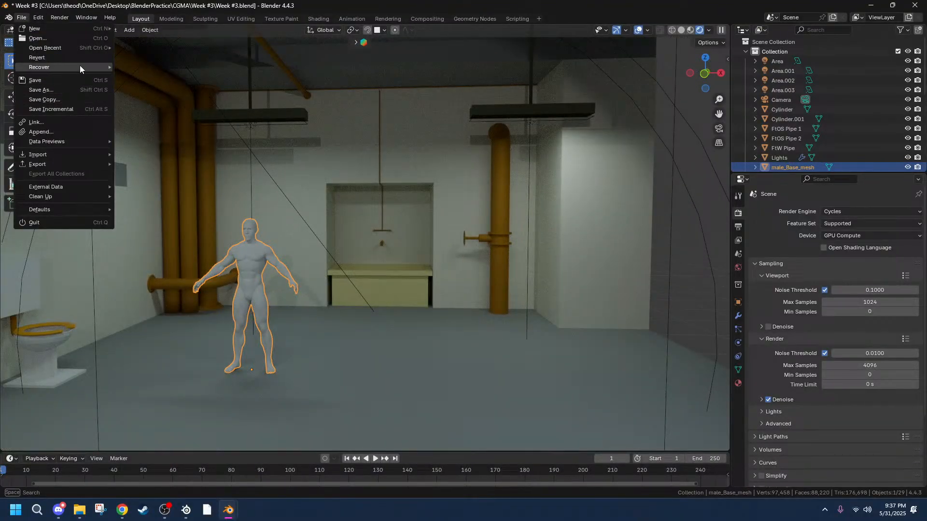
mouse_move(88, 45)
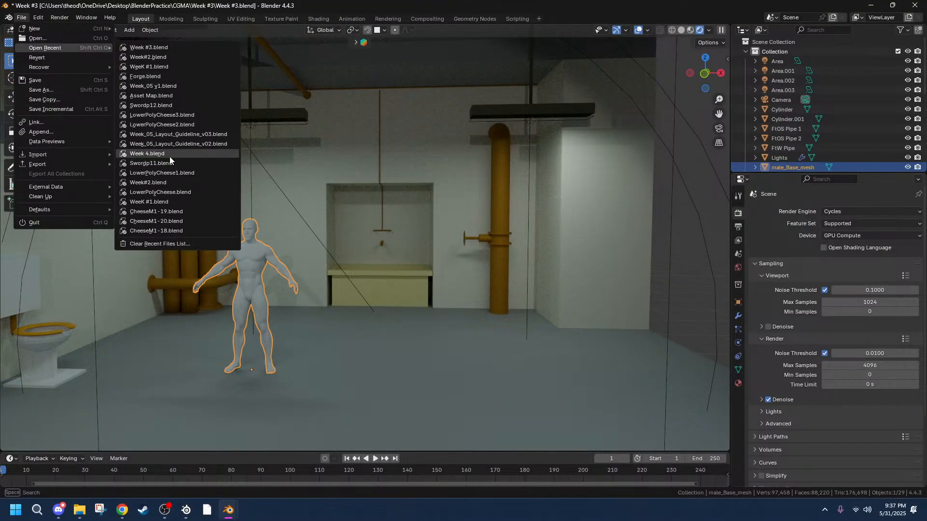
mouse_move(169, 155)
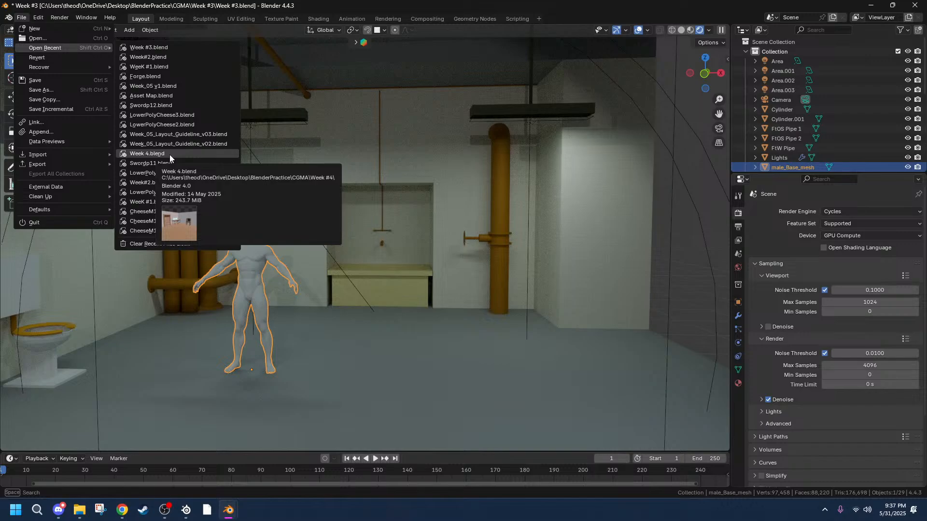
left_click(170, 154)
left_click(480, 273)
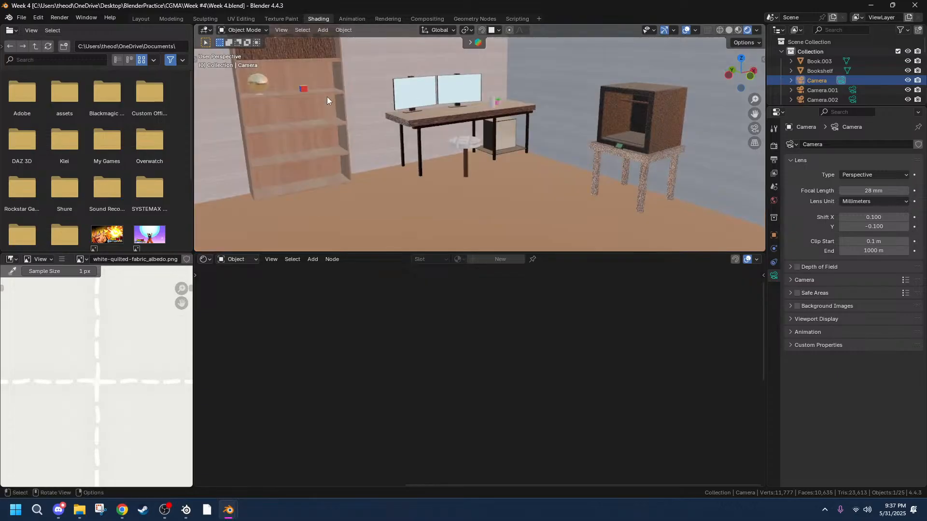
Examine the office scene's bookshelf, computer desk, stool and the box on the small table.
mouse_move(540, 151)
middle_mouse_down()
mouse_move(529, 126)
mouse_move(548, 161)
middle_mouse_up()
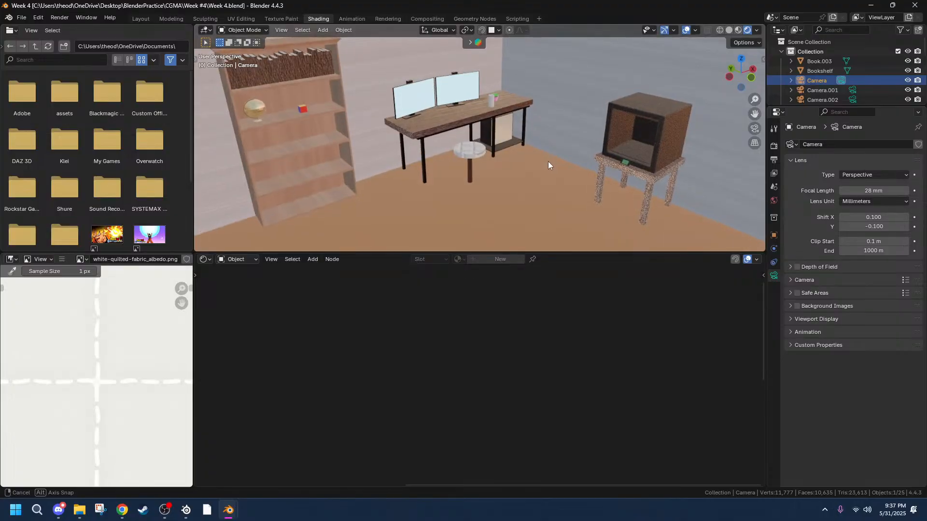
scroll(406, 115, "up", 3)
middle_click_drag(406, 115, 362, 107)
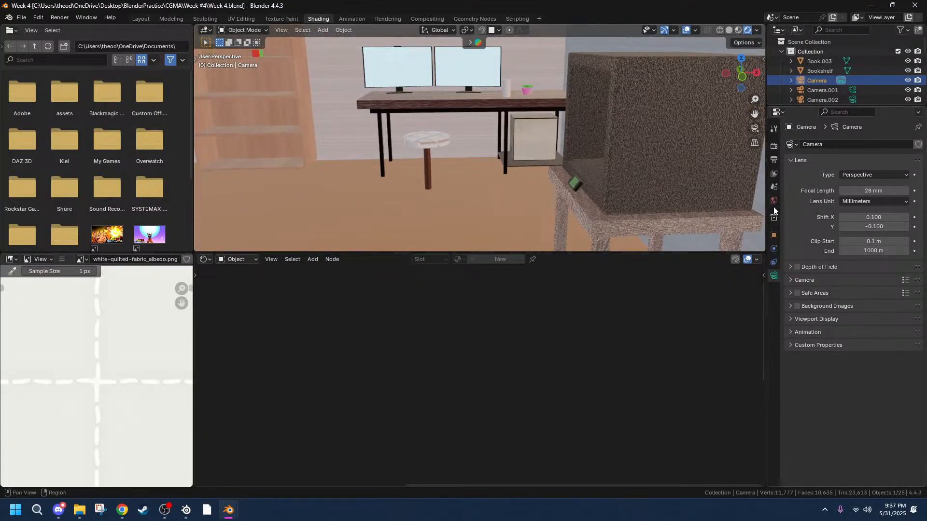
Set the office scene's render engine to Cycles and examine the whole room in the rendered view.
left_click(774, 147)
left_click(848, 145)
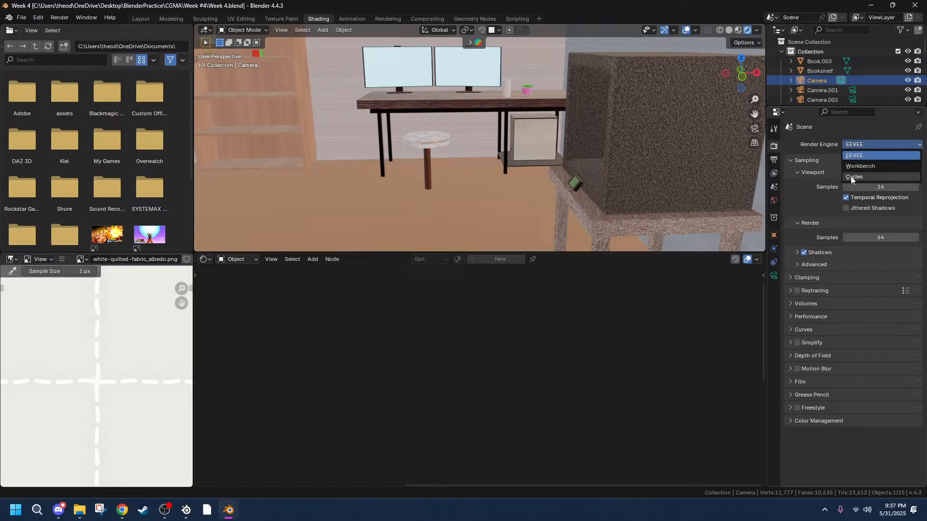
left_click(907, 178)
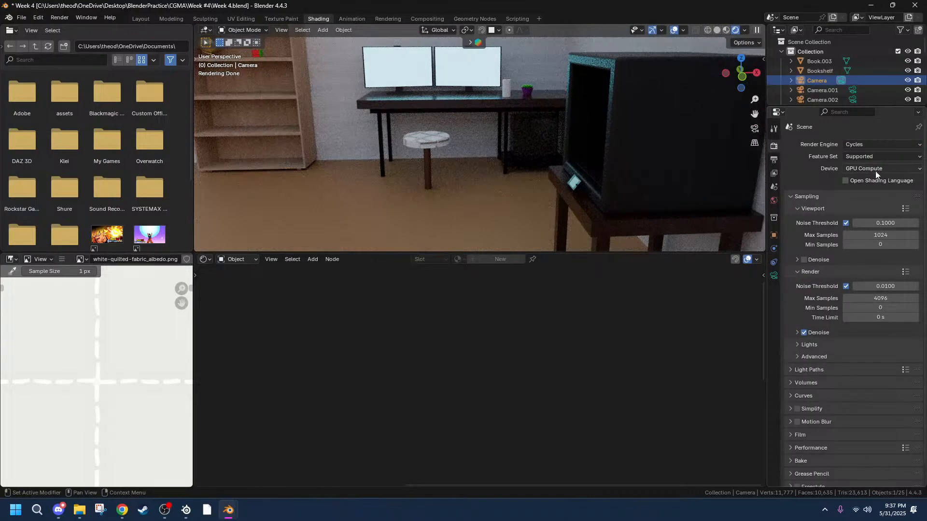
middle_click_drag(478, 179, 540, 173)
scroll(548, 190, "down", 5)
scroll(502, 155, "up", 3)
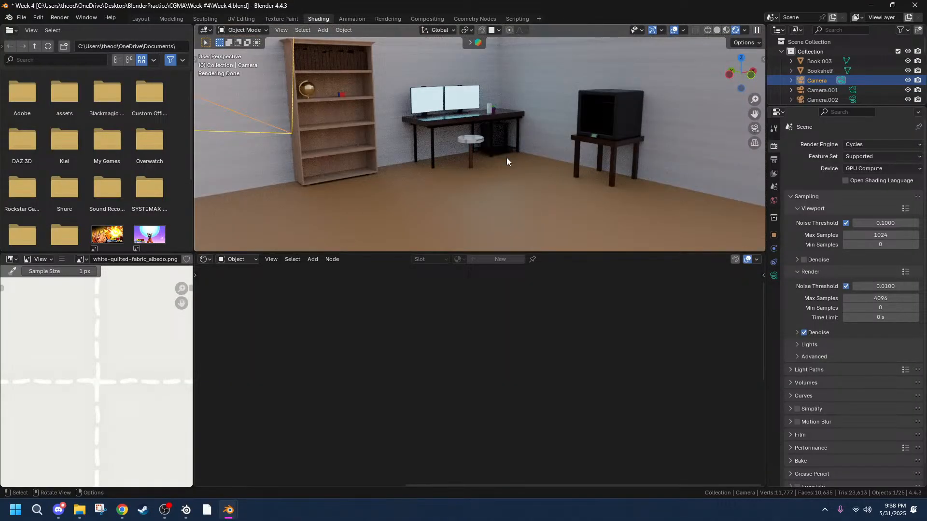
Open the recent file Week_05 v1.blend without saving the changes to Week 4.blend.
left_click(22, 18)
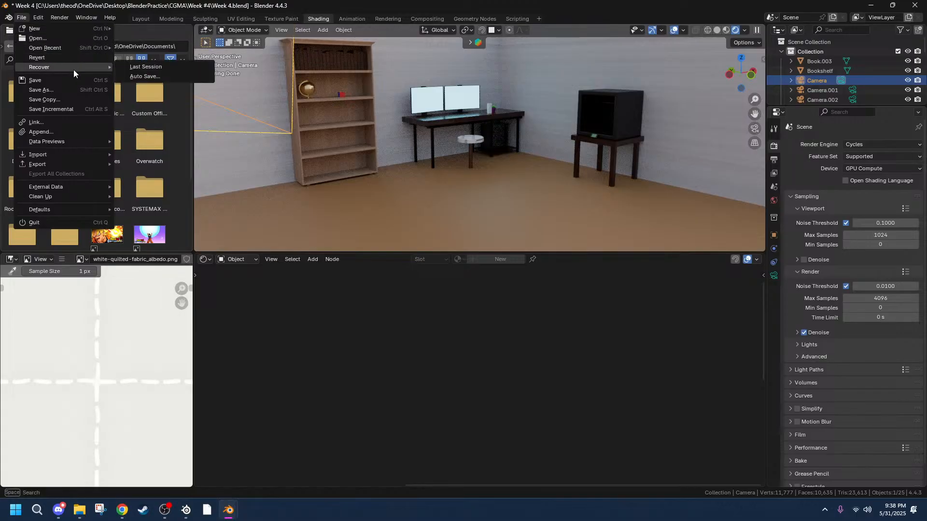
mouse_move(70, 45)
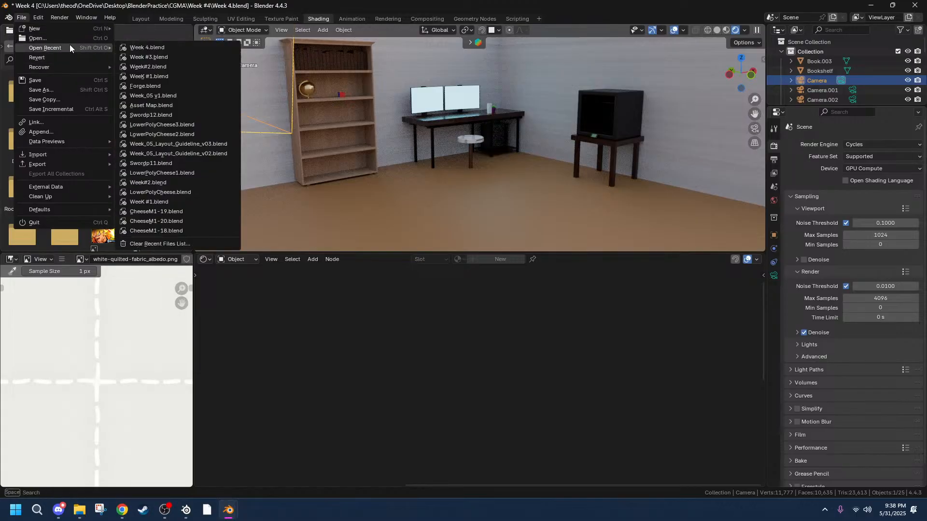
left_click(157, 97)
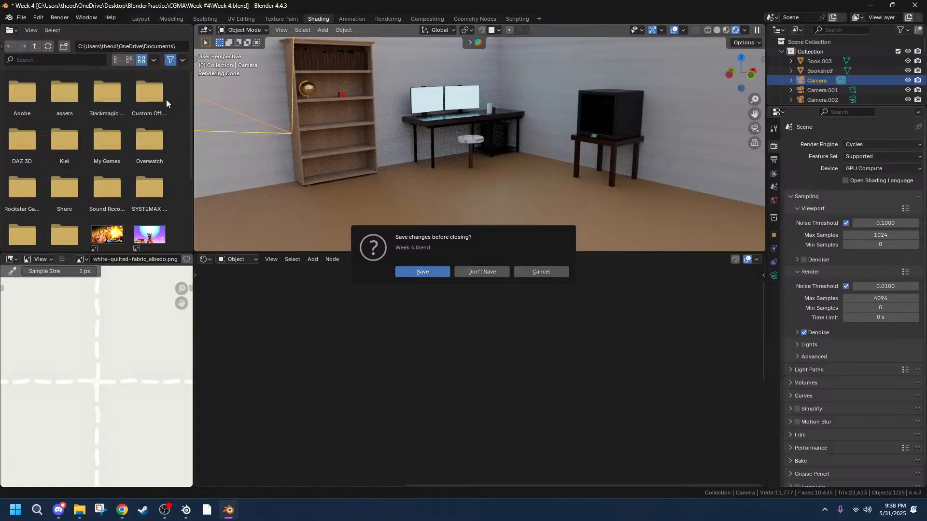
left_click(474, 273)
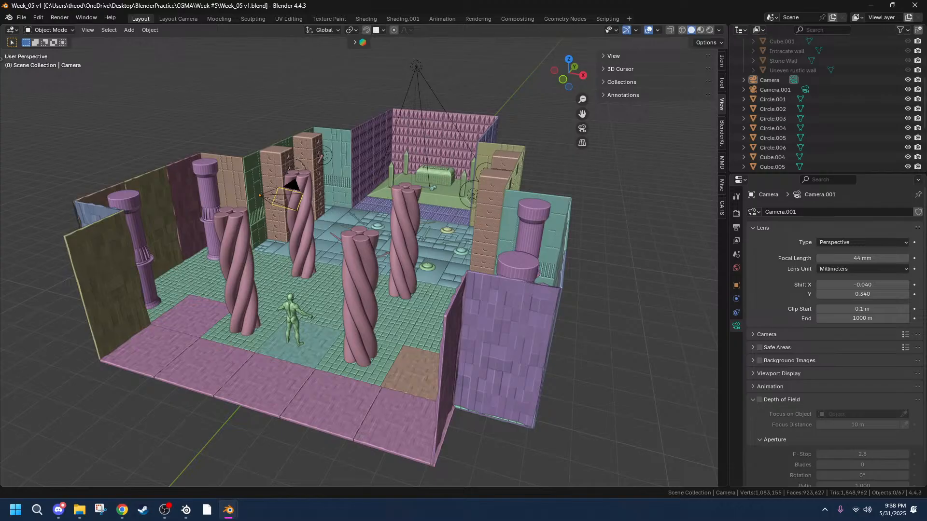
Switch the viewport to rendered shading and examine the hall's twisted columns, floor and torch lighting from several angles.
middle_click_drag(13, 376, 322, 368)
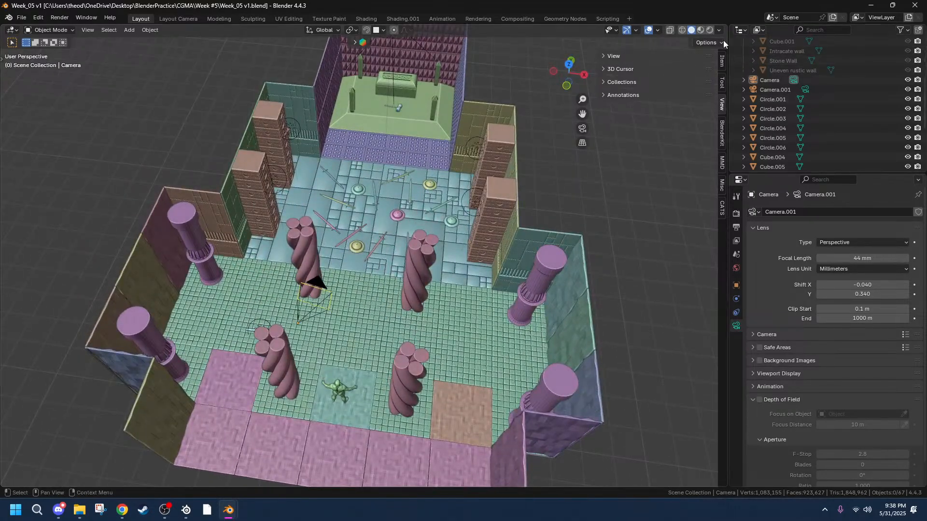
key("z")
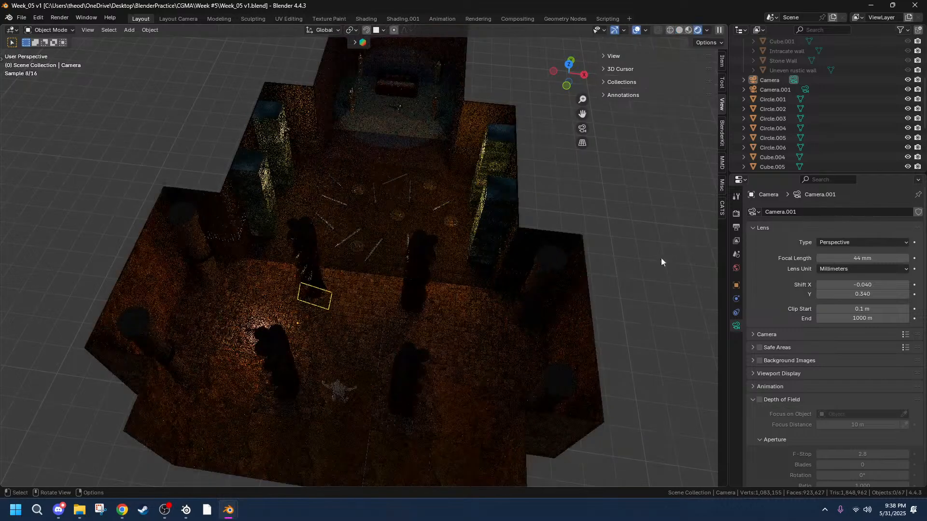
middle_click_drag(636, 269, 647, 213)
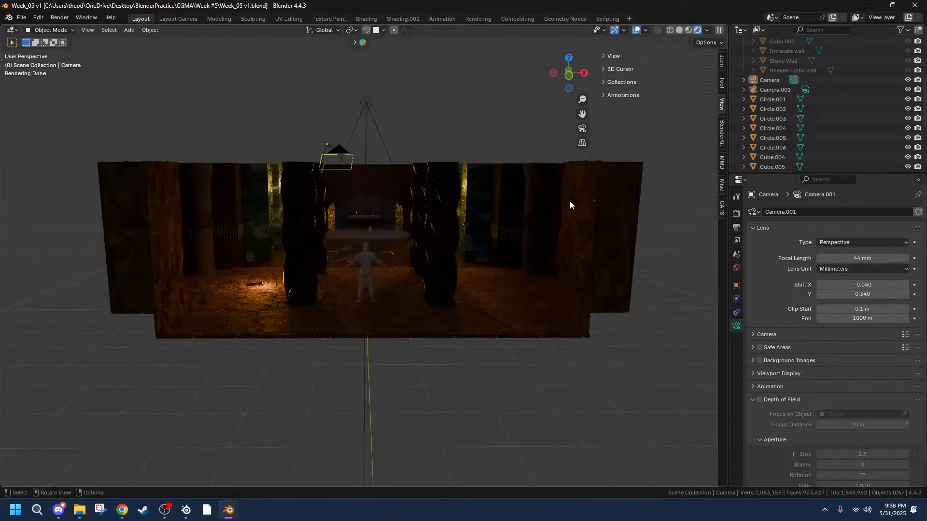
scroll(569, 201, "up", 5)
mouse_move(582, 212)
middle_mouse_down()
mouse_move(575, 207)
mouse_move(599, 213)
middle_mouse_up()
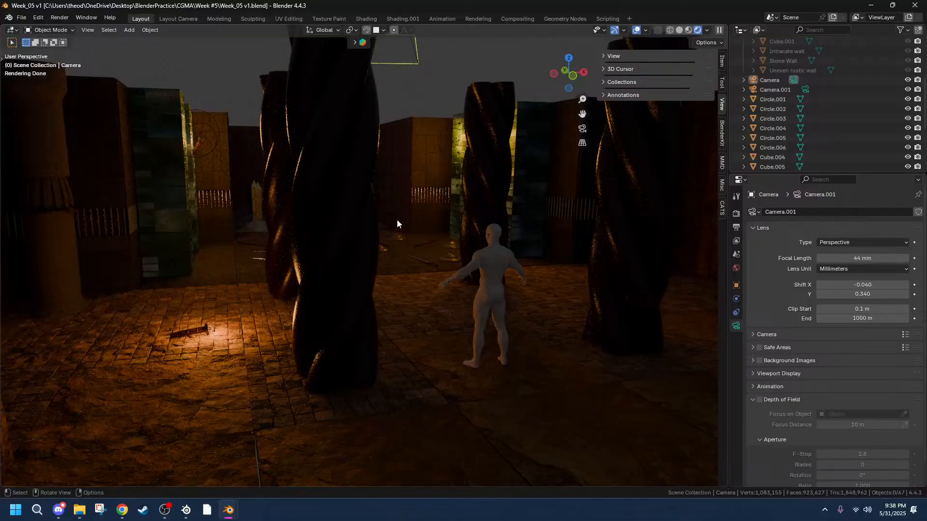
middle_click_drag(397, 220, 135, 106)
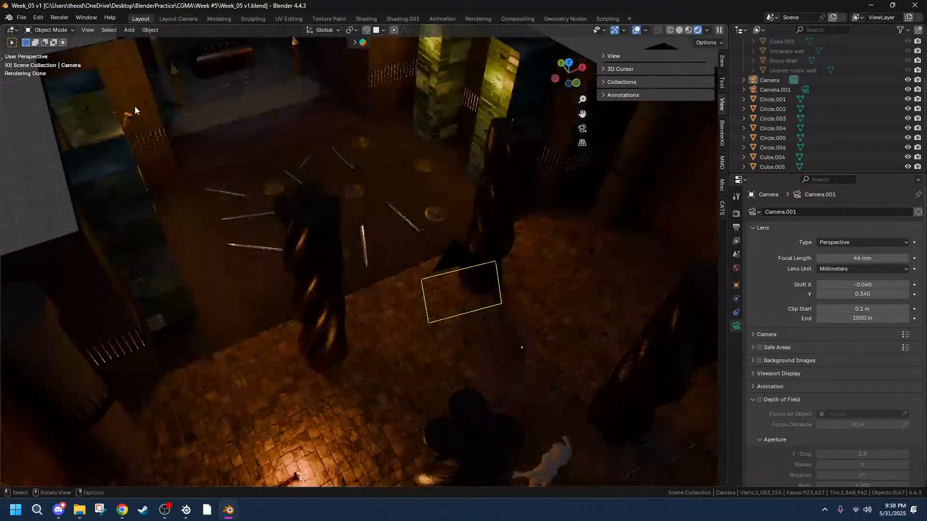
Select the torch on the stone pillar, check its modifiers, and view the hall from above.
left_click(135, 111)
left_click(737, 300)
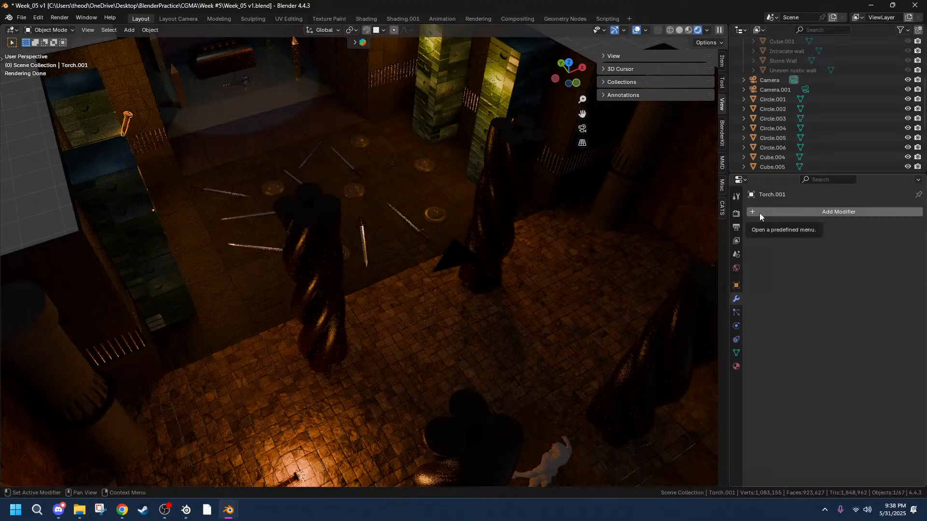
middle_click_drag(442, 242, 391, 192)
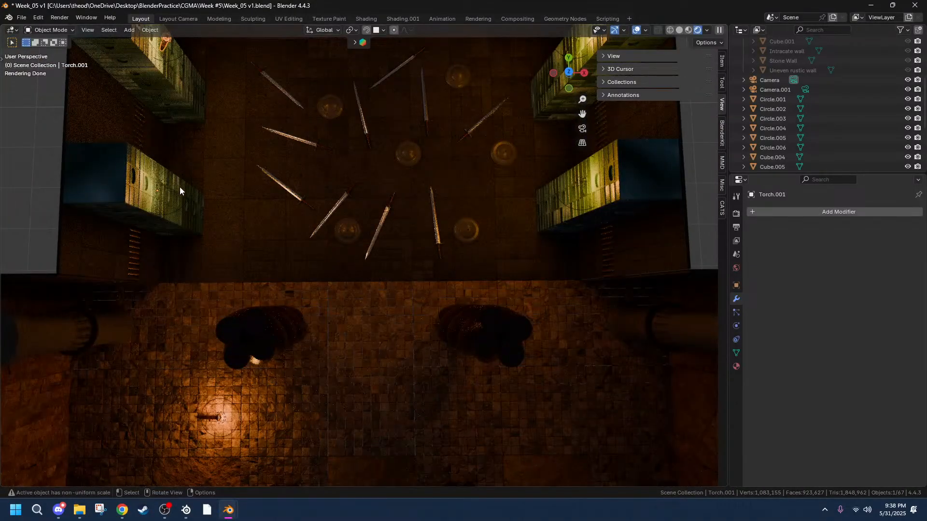
Select the tiled floor panel and one of the swords lying on it in turn, and examine the hall toward the altar.
left_click(387, 162)
middle_click_drag(380, 167, 348, 108)
middle_click_drag(570, 265, 628, 252)
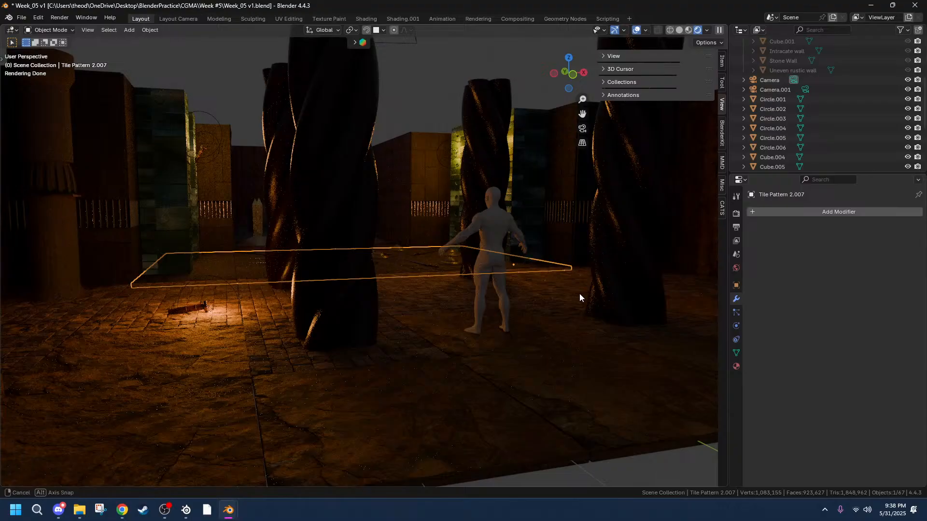
middle_click_drag(579, 296, 492, 139)
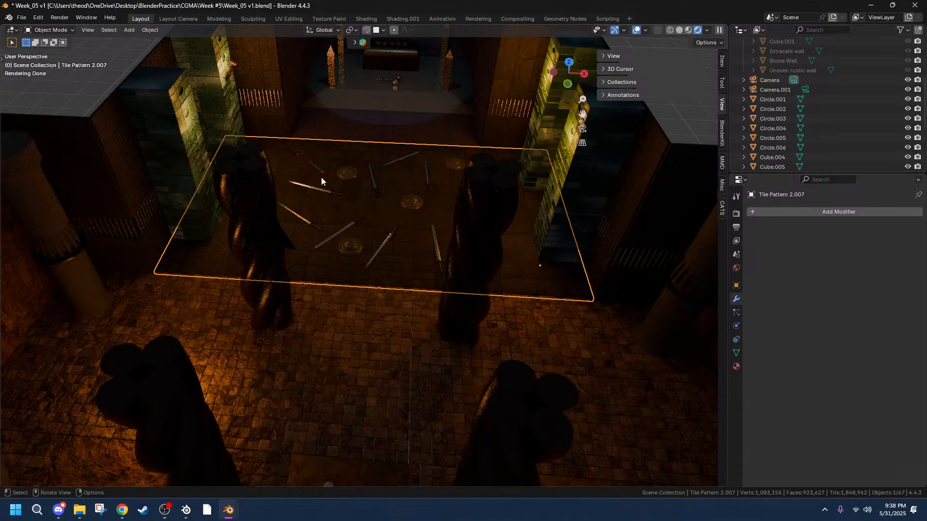
left_click(330, 192)
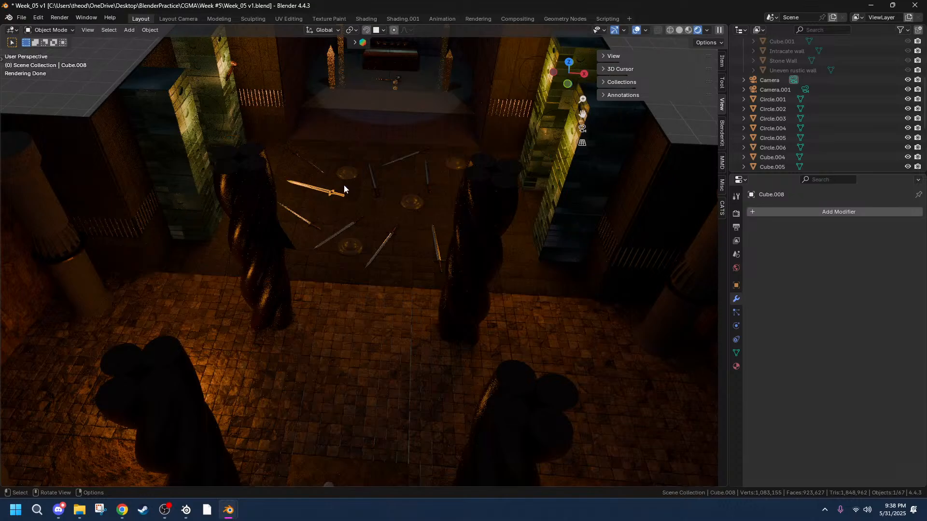
middle_click_drag(436, 280, 439, 256)
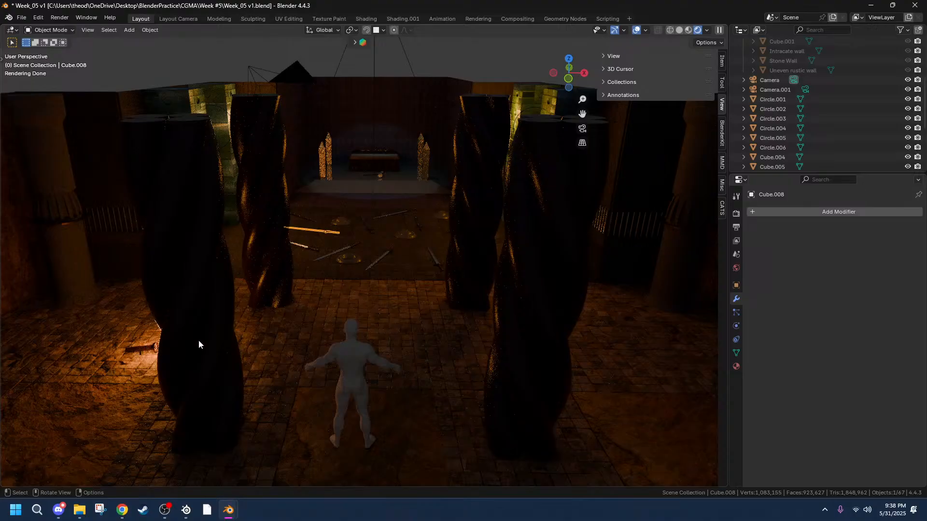
Browse the outliner's scene objects, select the camera in the hall, and look at the scene through it.
mouse_move(466, 289)
middle_mouse_down()
mouse_move(425, 300)
mouse_move(426, 289)
mouse_move(467, 297)
middle_mouse_up()
scroll(830, 120, "down", 5)
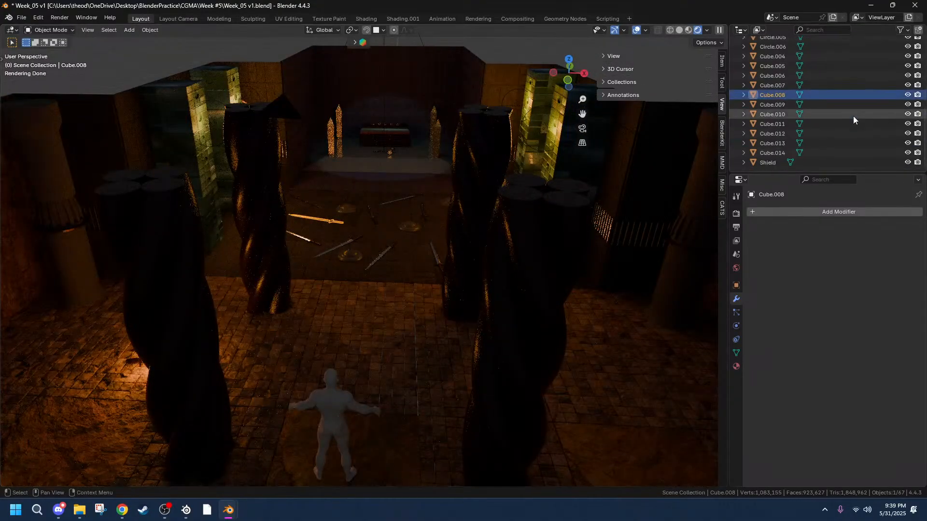
scroll(800, 133, "up", 10)
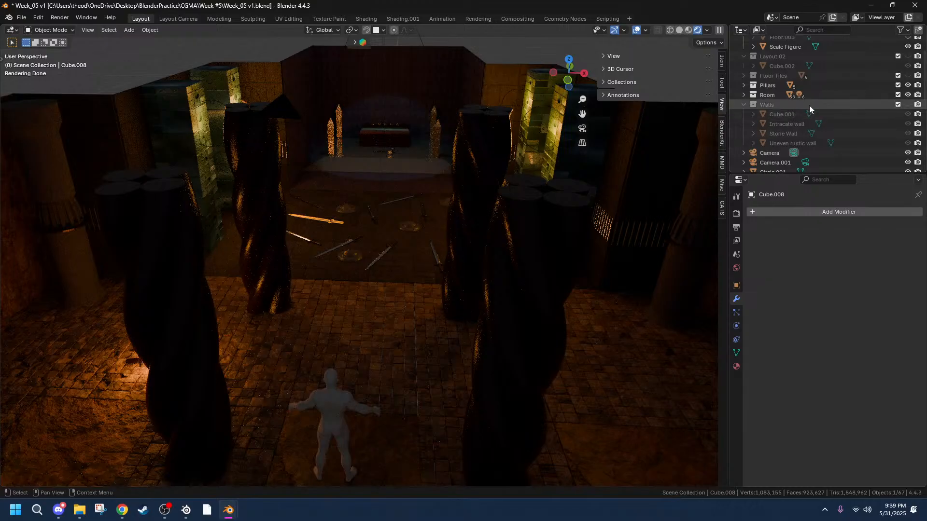
scroll(796, 128, "down", 4)
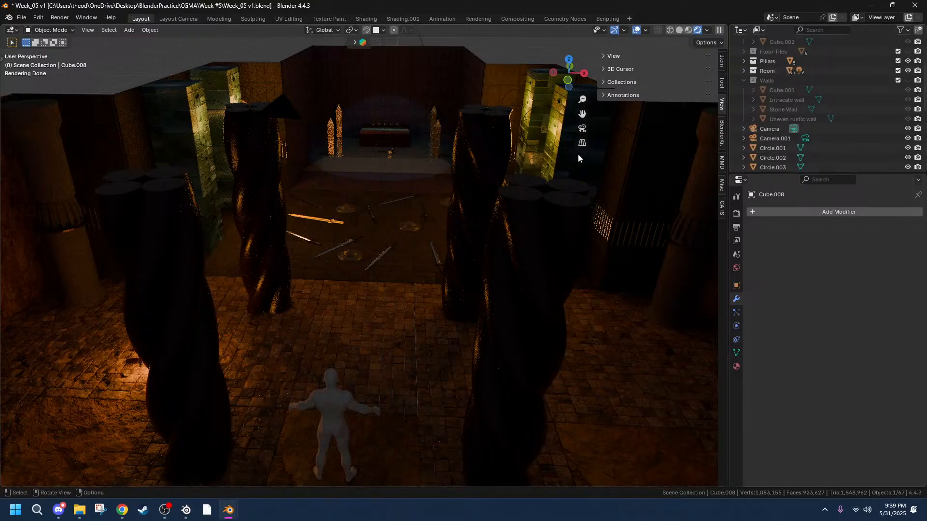
scroll(563, 214, "down", 8)
middle_click_drag(564, 218, 493, 248)
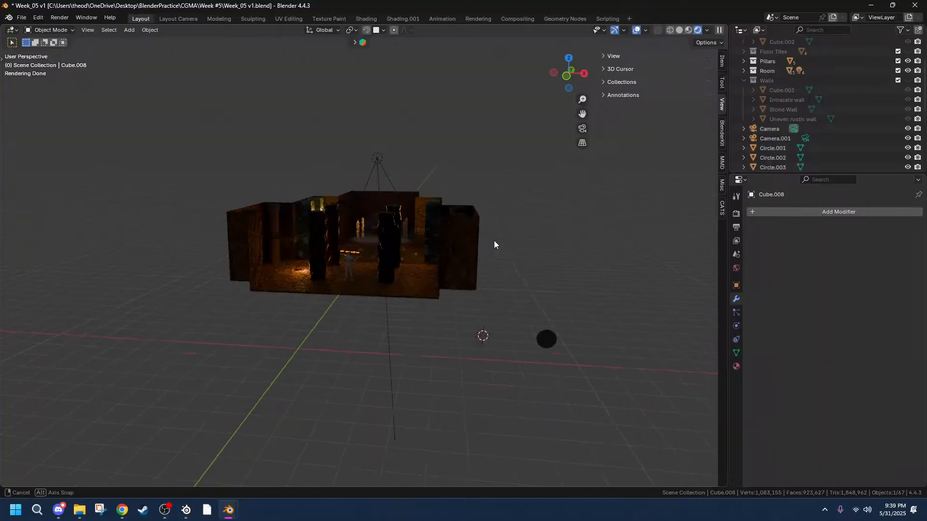
left_click(343, 203)
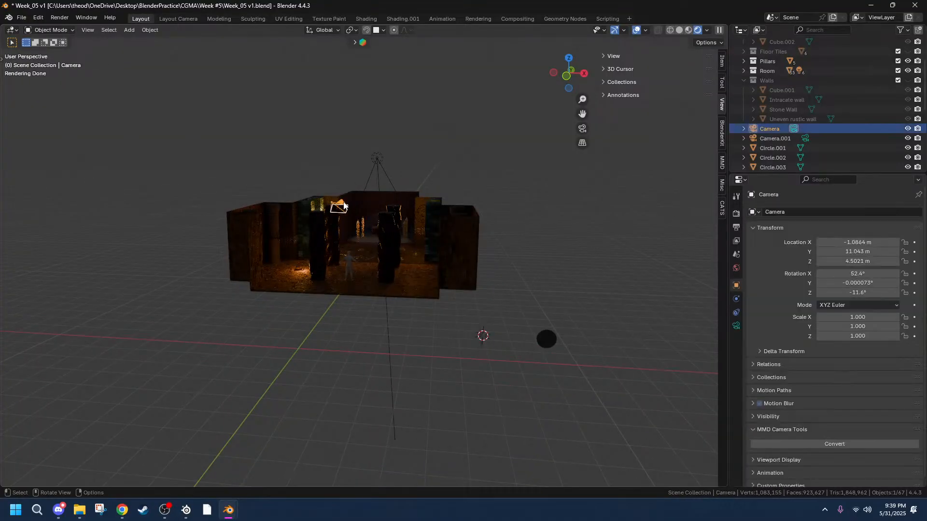
left_click(582, 132)
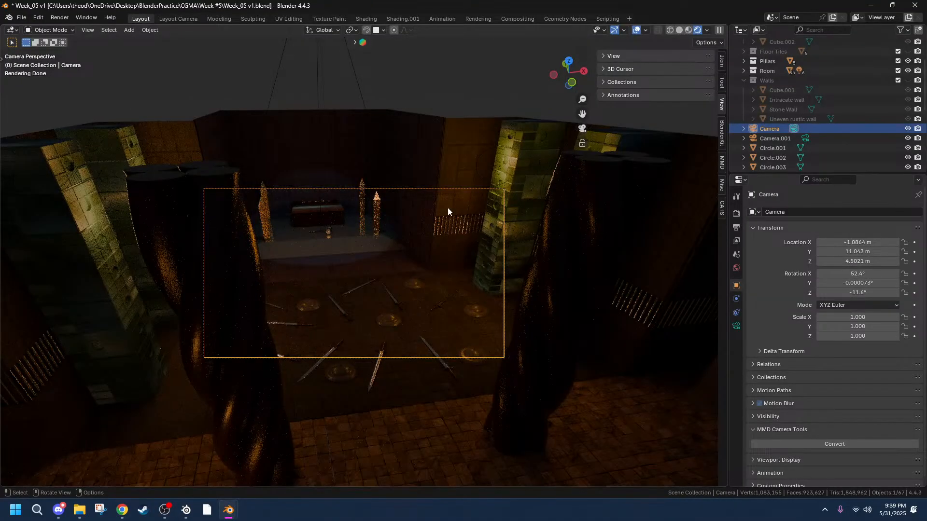
Examine the whole temple hall from above, among the twisted columns, and from outside its open front.
scroll(601, 266, "down", 5)
middle_click_drag(601, 266, 473, 294)
scroll(607, 284, "down", 6)
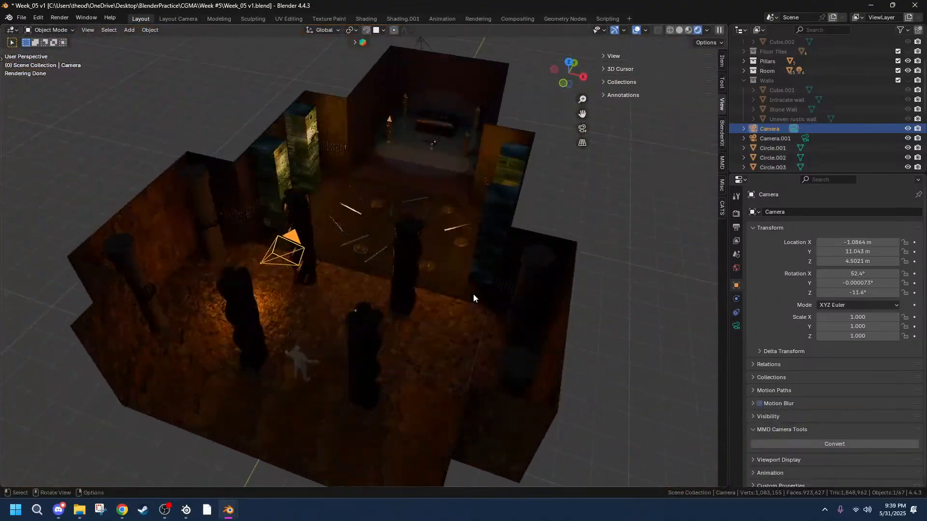
scroll(548, 317, "up", 6)
middle_click_drag(585, 318, 541, 299)
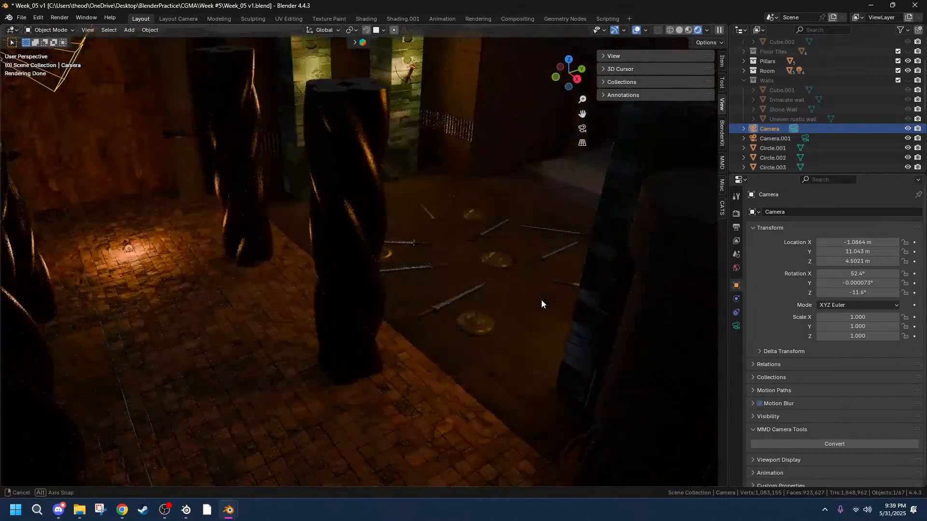
scroll(543, 312, "down", 3)
middle_click_drag(468, 342, 542, 396)
scroll(487, 349, "down", 5)
scroll(414, 284, "up", 5)
middle_click_drag(414, 284, 406, 216)
scroll(405, 214, "down", 5)
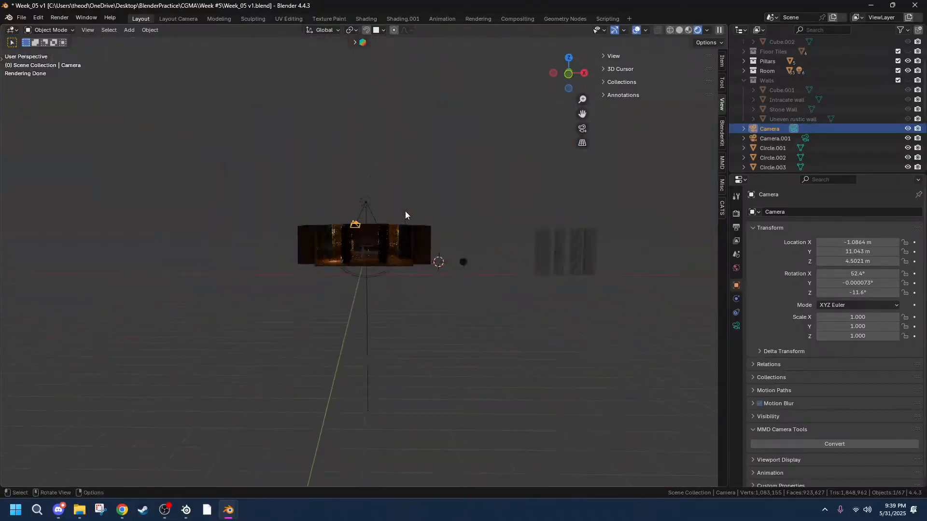
scroll(400, 216, "up", 4)
middle_click_drag(485, 206, 473, 236)
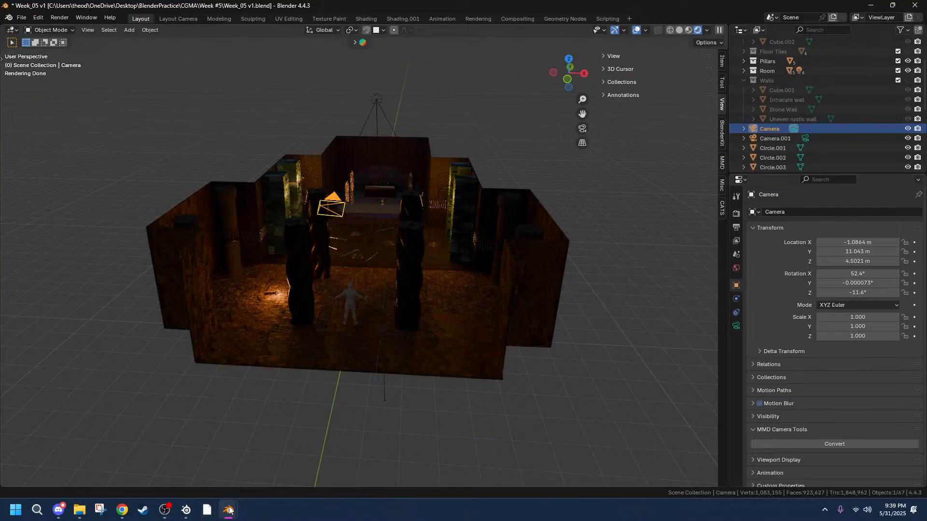
Close the Week_05 v1.blend window without saving its changes.
mouse_move(228, 512)
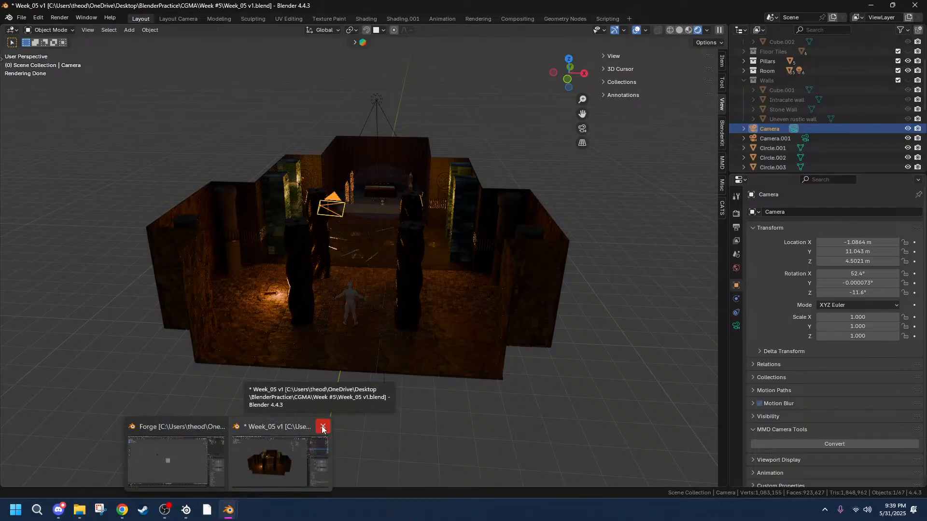
left_click(323, 428)
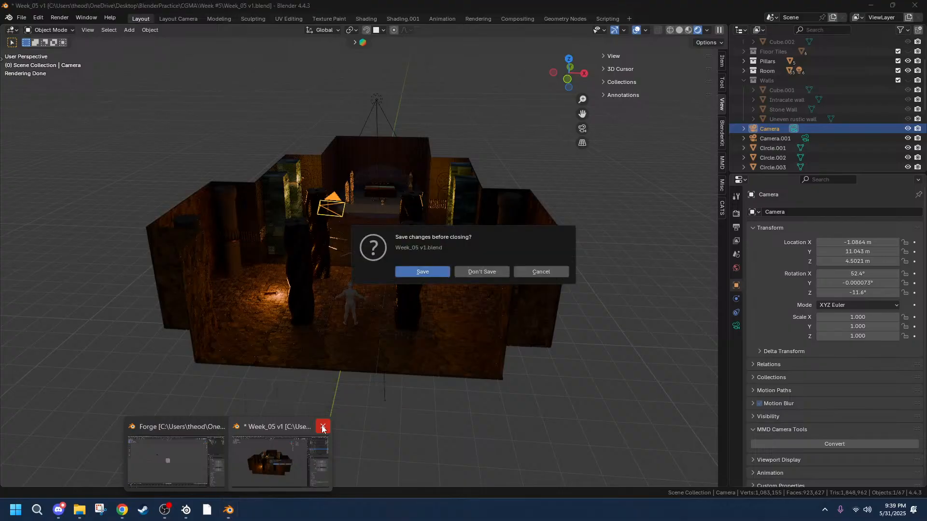
left_click(490, 271)
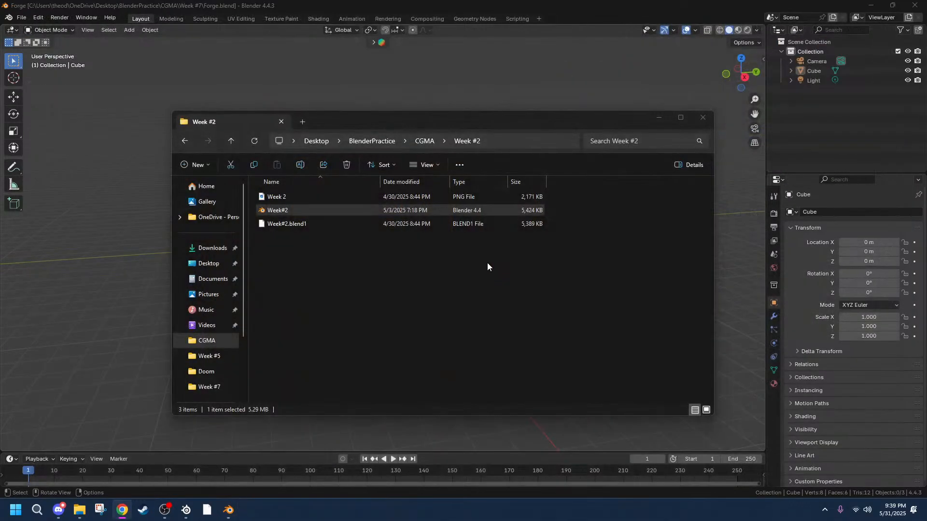
Open the Week 7+8 ref PureRef board from the Week #7 folder and enlarge its collection of images.
left_click(207, 387)
double_click(301, 210)
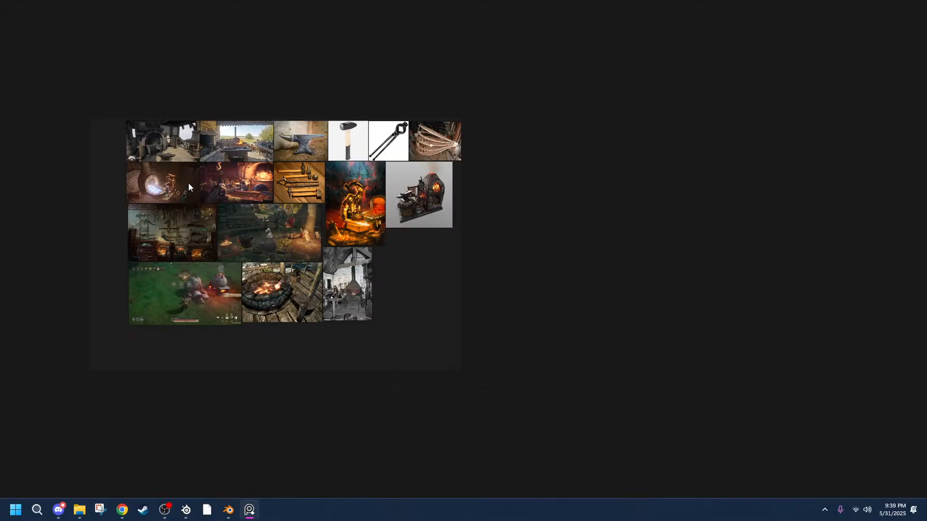
scroll(200, 182, "up", 4)
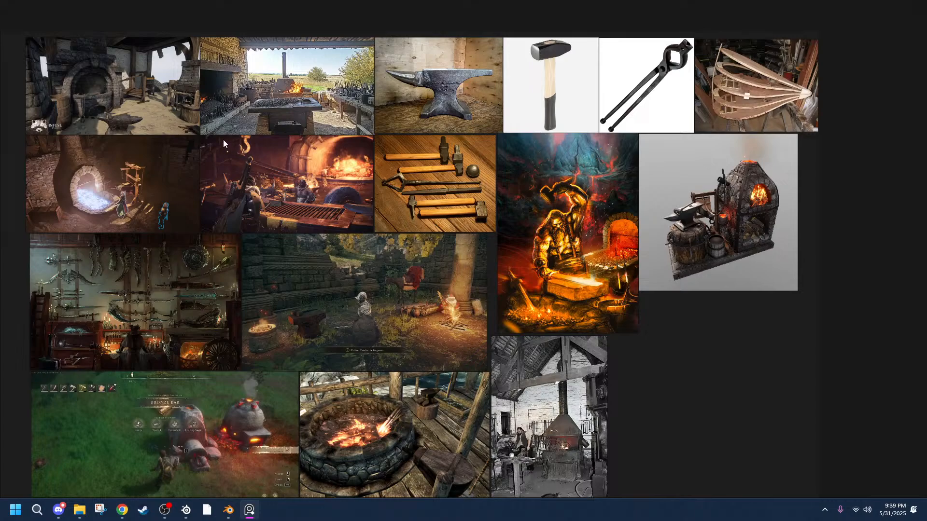
Examine the reference board's forge interiors, smithing tools, weapon wall, fire pit and furnace images up close.
middle_click_drag(352, 218, 493, 309)
scroll(210, 160, "up", 5)
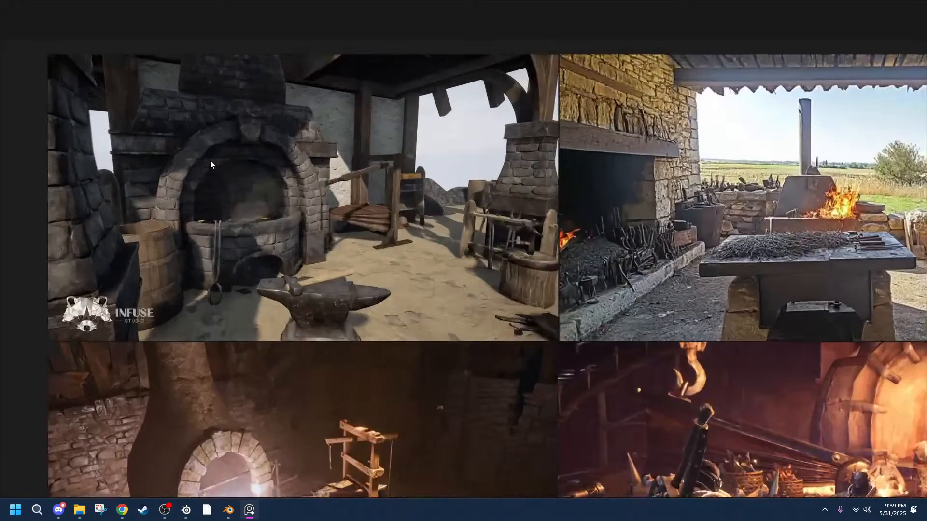
middle_click_drag(613, 253, 199, 202)
middle_click_drag(581, 441, 9, 239)
scroll(37, 234, "down", 5)
middle_click_drag(284, 283, 708, 24)
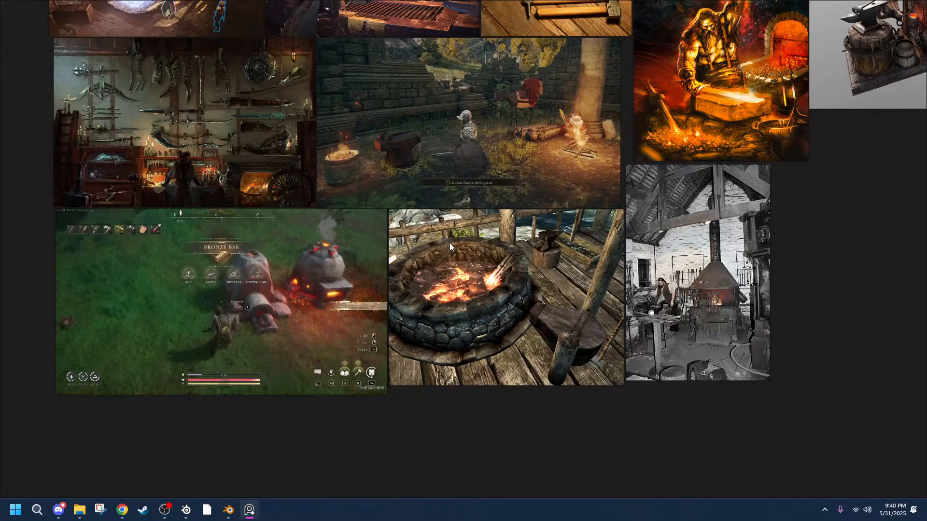
middle_click_drag(450, 242, 311, 288)
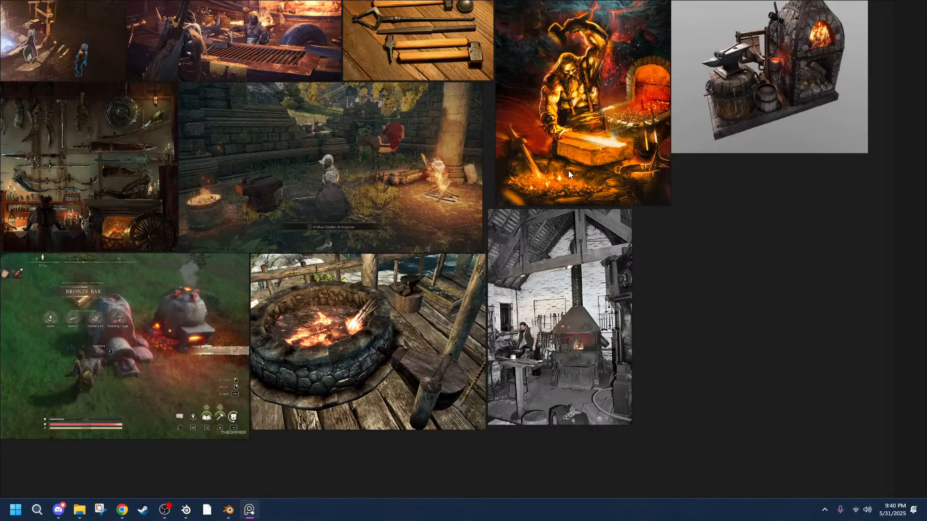
scroll(766, 175, "down", 4)
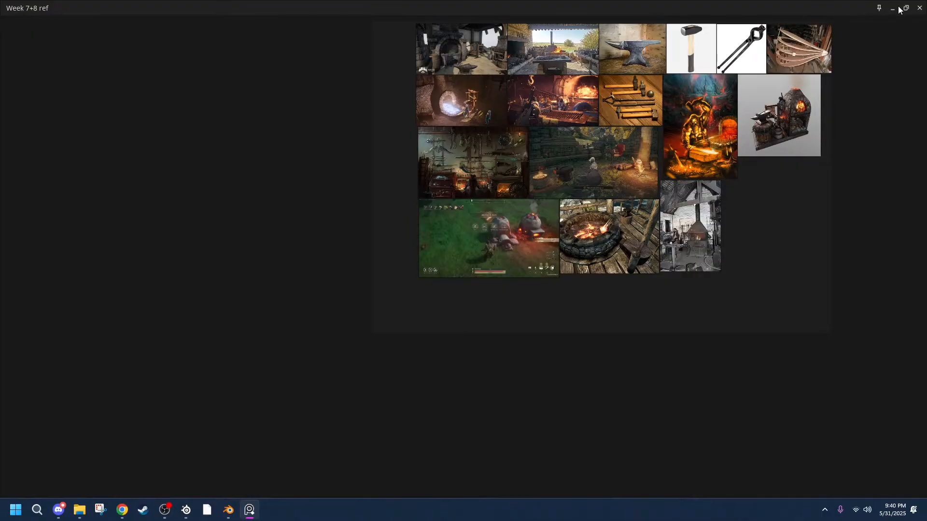
Shrink the reference board to a small window focused on the glowing stone forge image, move it clear of the viewport, and close the folder window.
left_click(906, 8)
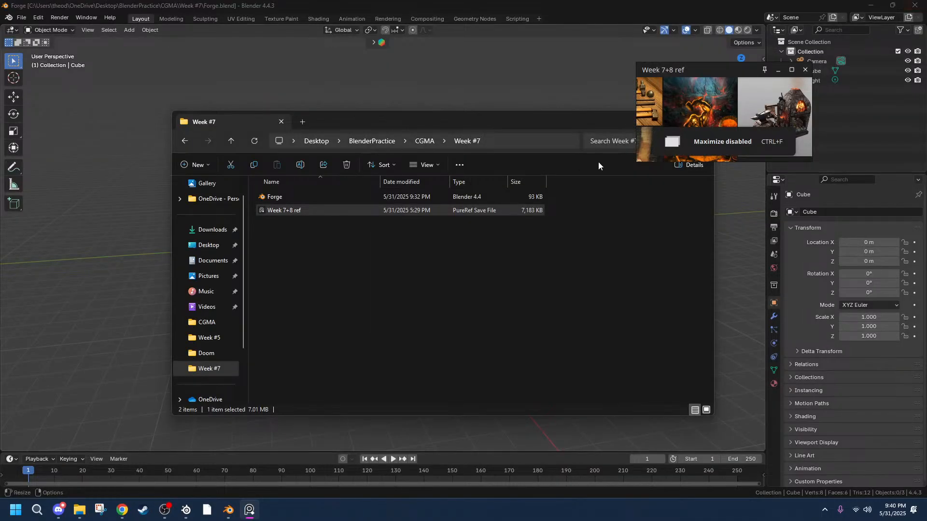
scroll(715, 97, "down", 5)
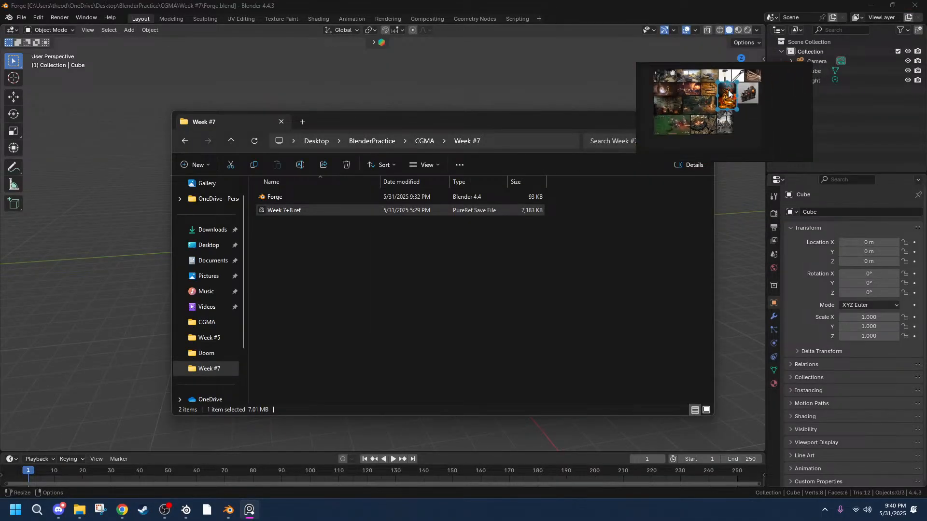
left_click(749, 130)
double_click(750, 130)
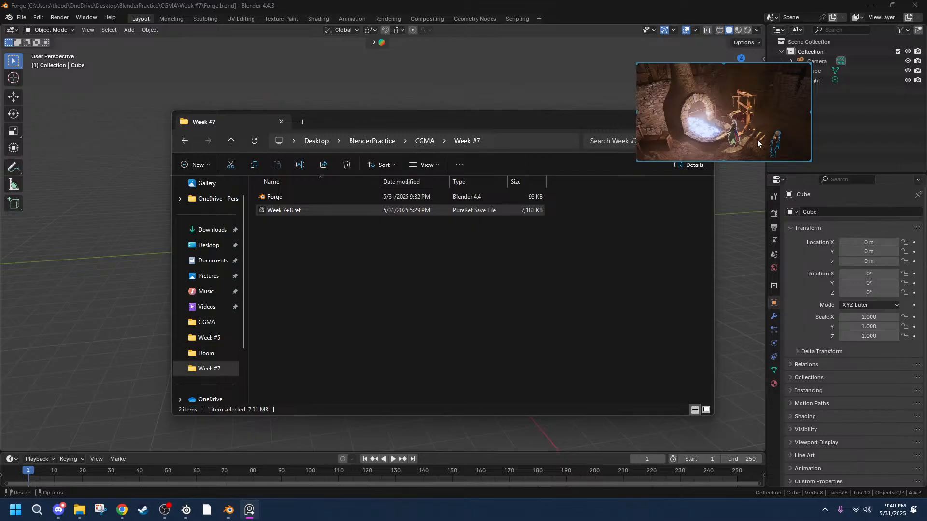
mouse_move(743, 73)
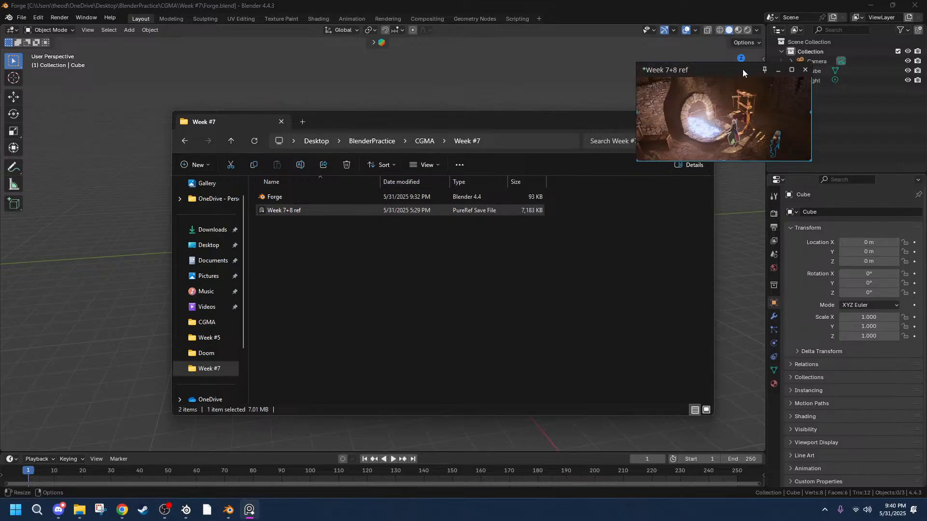
left_click_drag(705, 68, 826, 365)
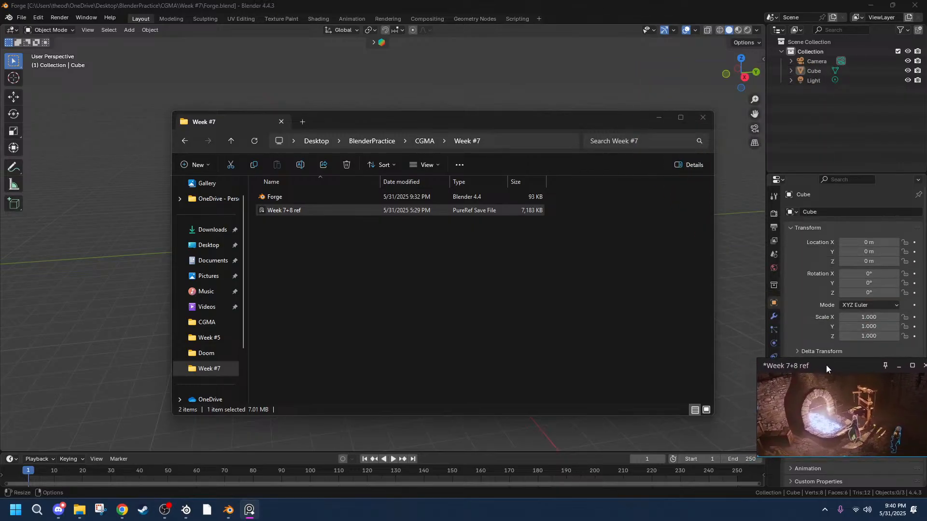
left_click(703, 118)
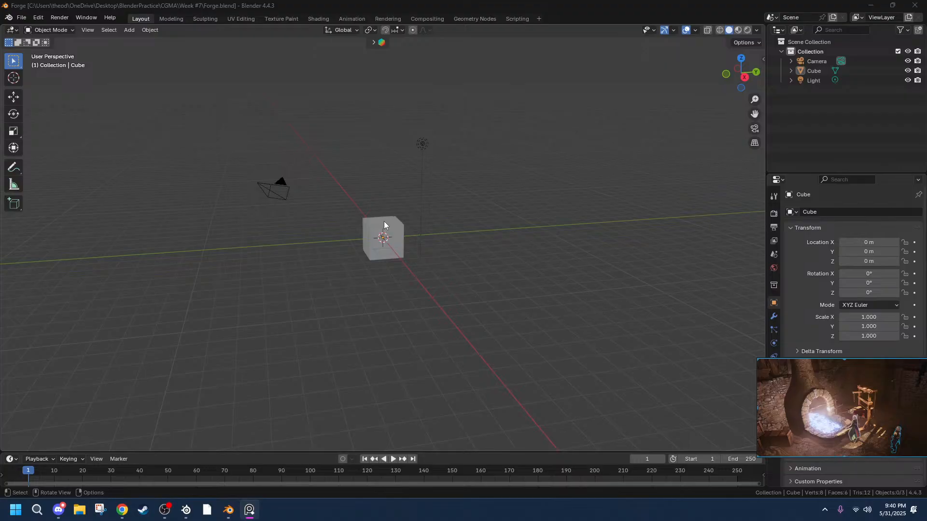
Import Human Model.fbx from the Downloads folder into the Forge scene as an FBX file.
scroll(386, 182, "up", 4)
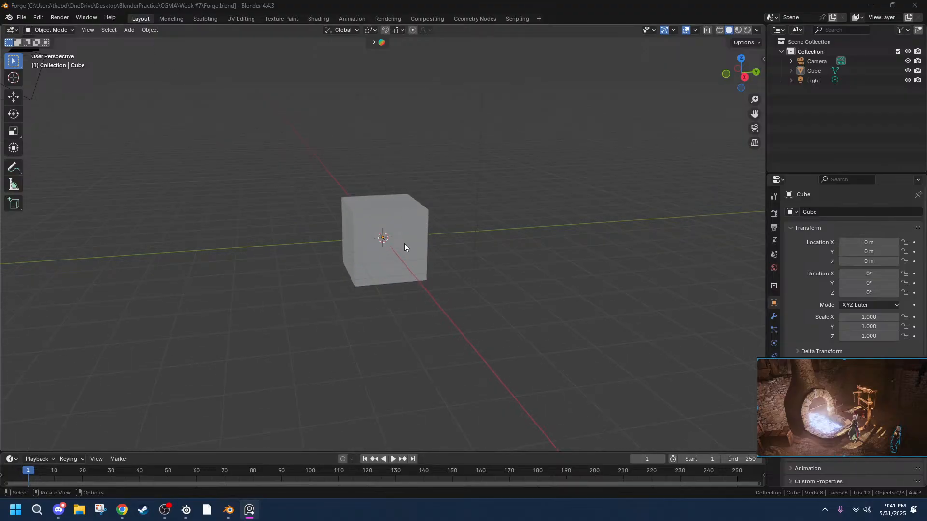
left_click(22, 17)
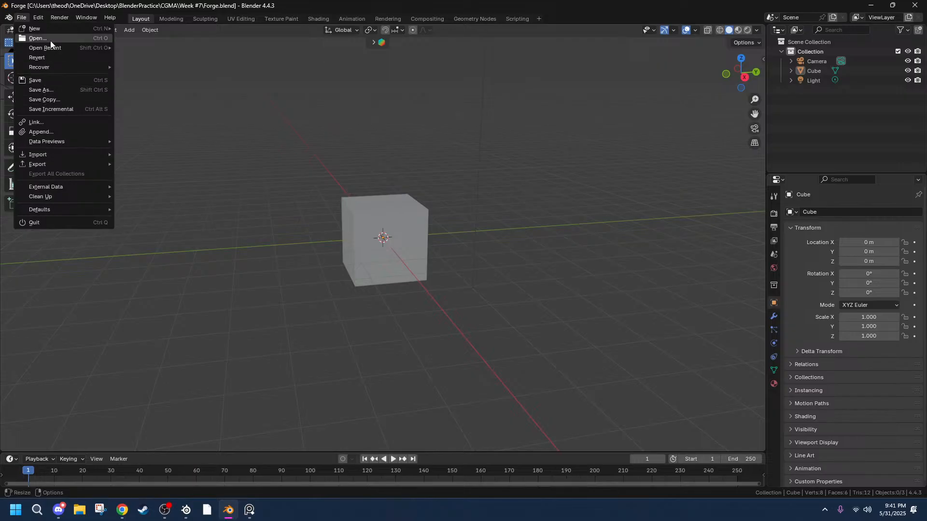
mouse_move(47, 29)
mouse_move(45, 50)
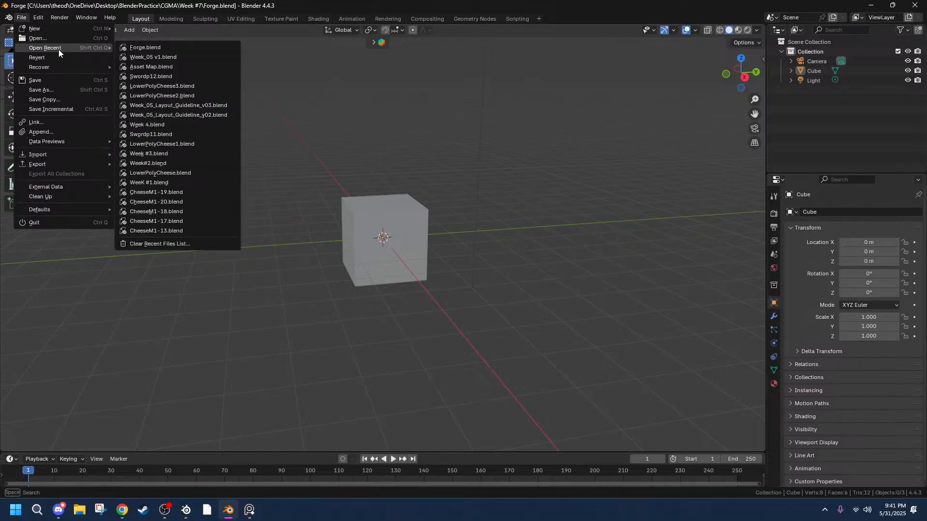
mouse_move(50, 155)
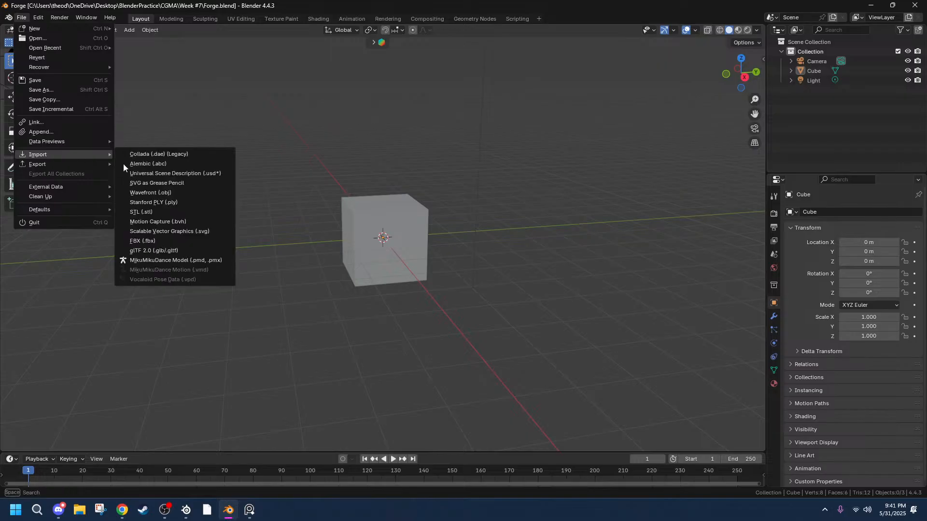
left_click(166, 242)
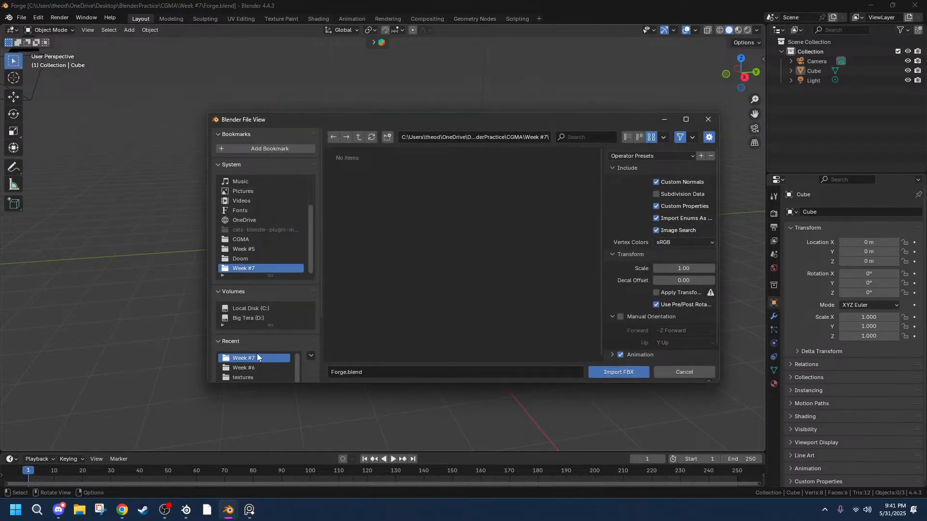
scroll(251, 363, "down", 1)
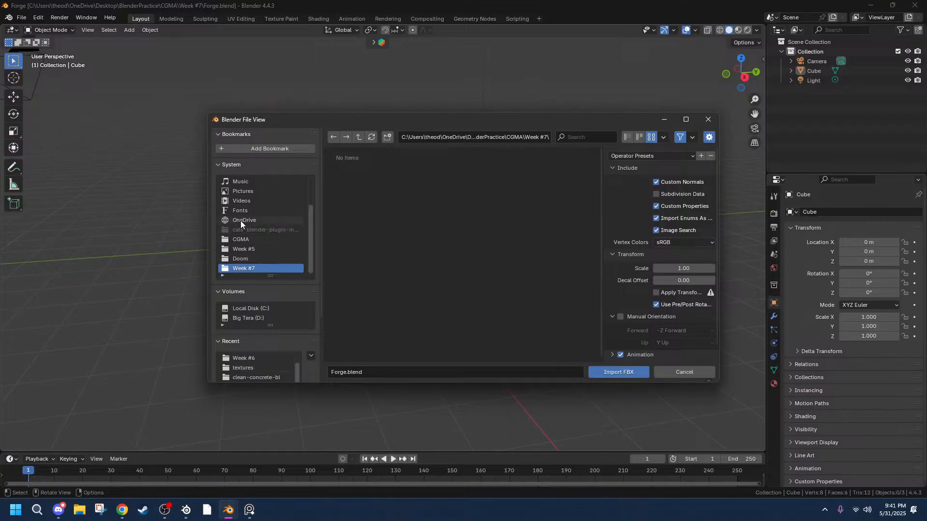
scroll(271, 250, "up", 4)
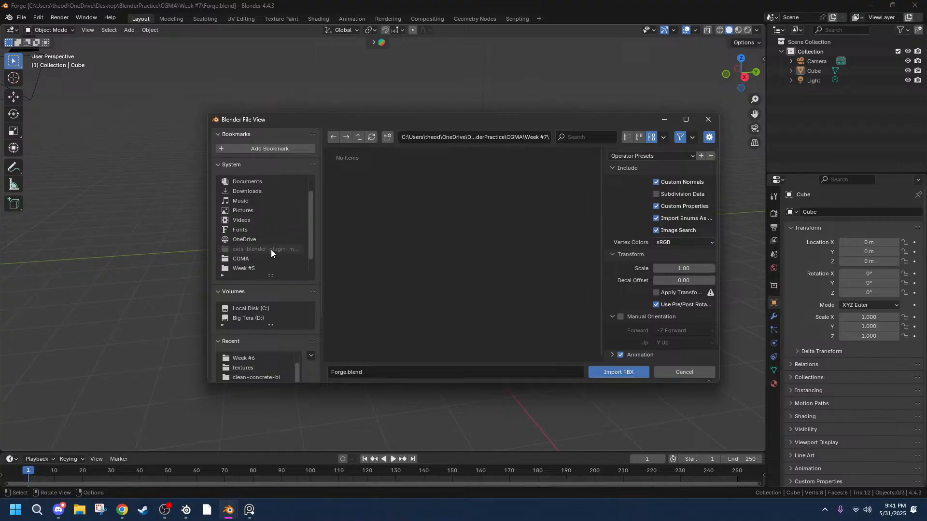
left_click(244, 210)
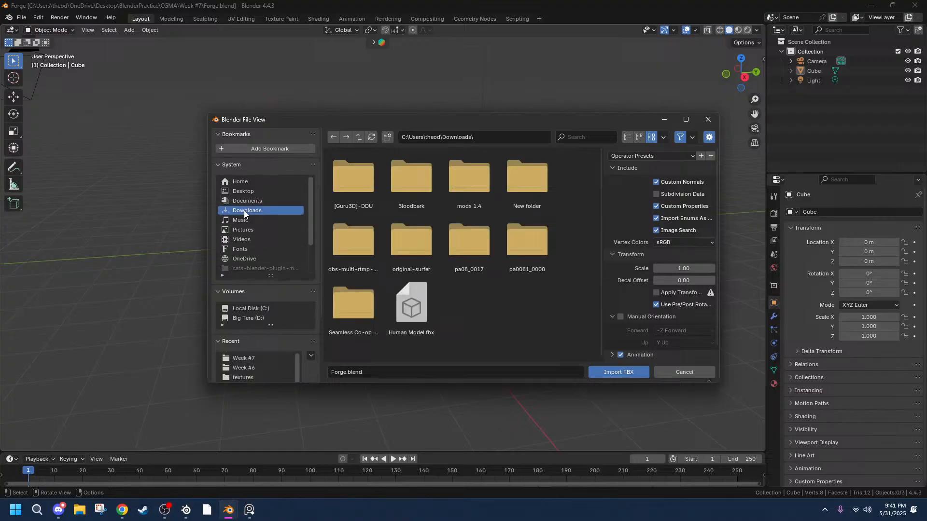
double_click(419, 305)
Compare the imported human figure with the default cube from several sides and show the transform and dimension values.
scroll(378, 210, "up", 6)
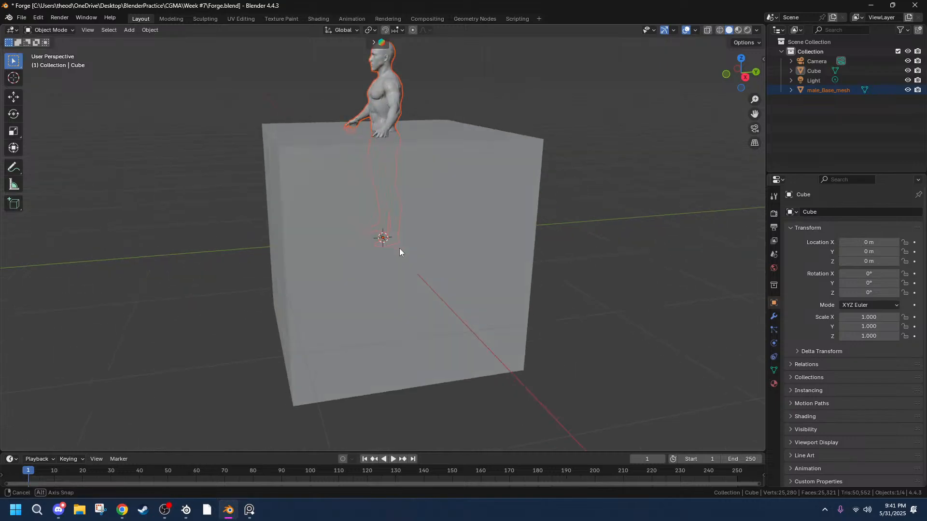
middle_click_drag(400, 251, 317, 263)
left_click(519, 170)
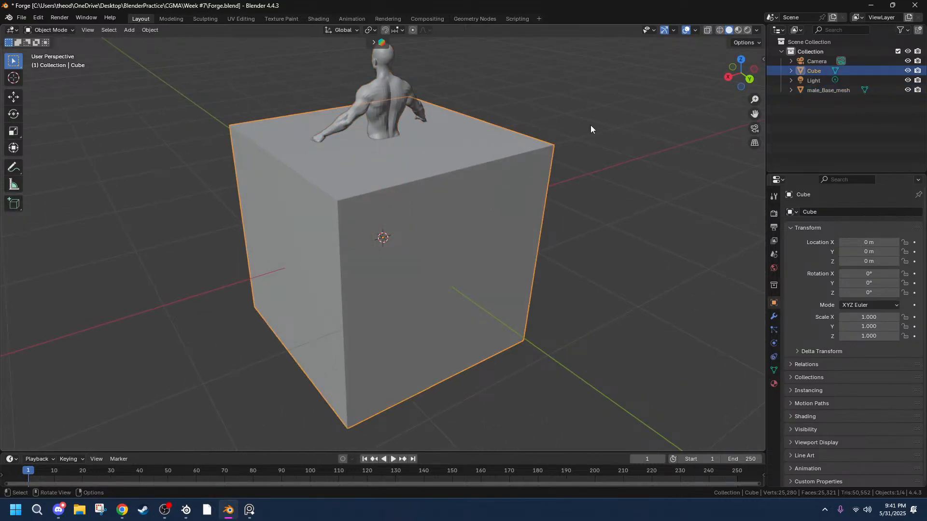
left_click(384, 79)
middle_click_drag(440, 210, 462, 174)
left_click(462, 176)
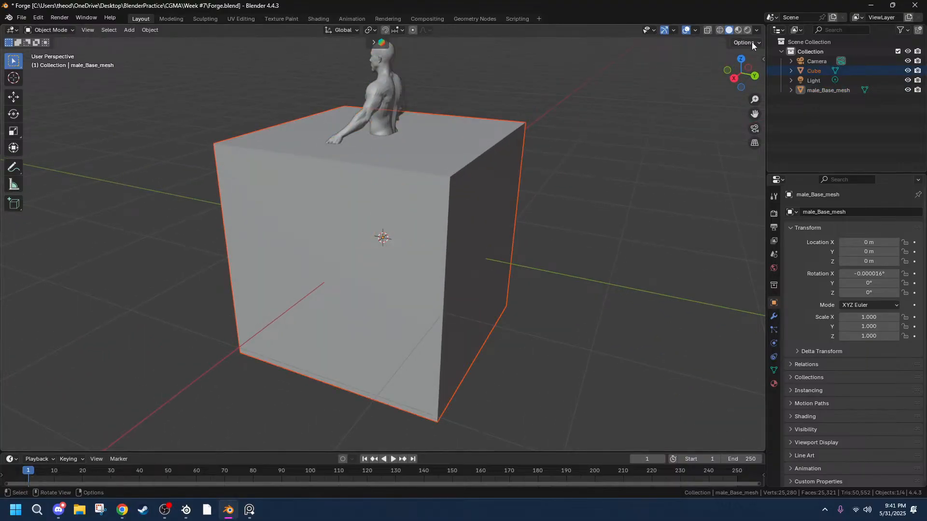
left_click(762, 57)
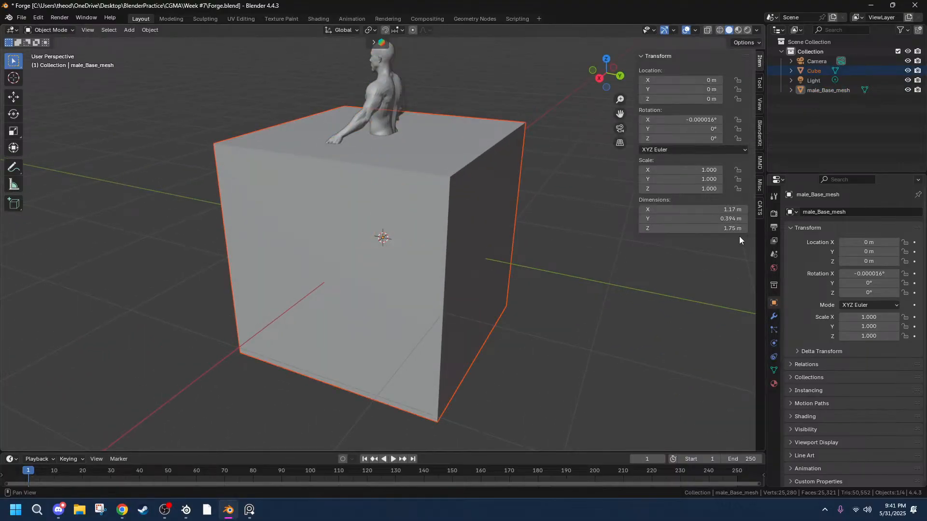
left_click(727, 210)
key("Escape")
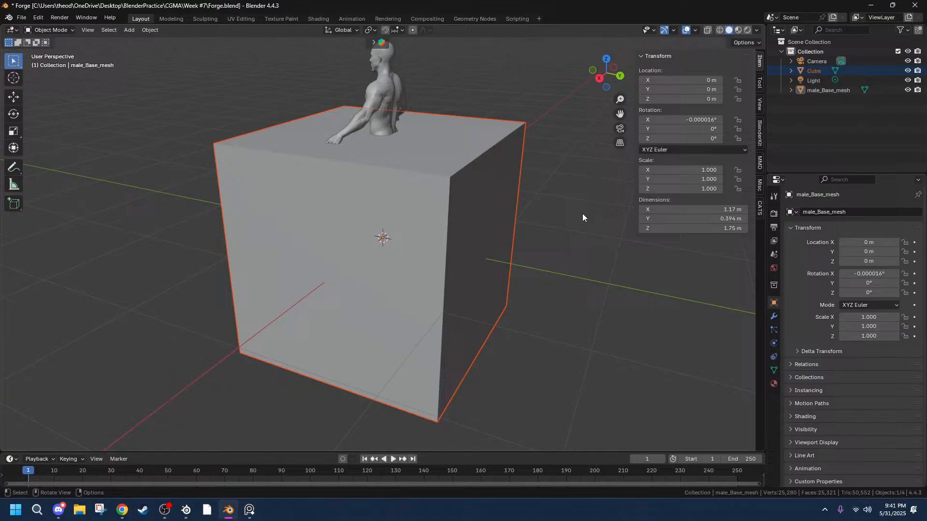
Try setting the human figure's X and Y dimensions to 1 m and undo both changes.
left_click(717, 211)
type("1")
key("Return")
left_click(709, 220)
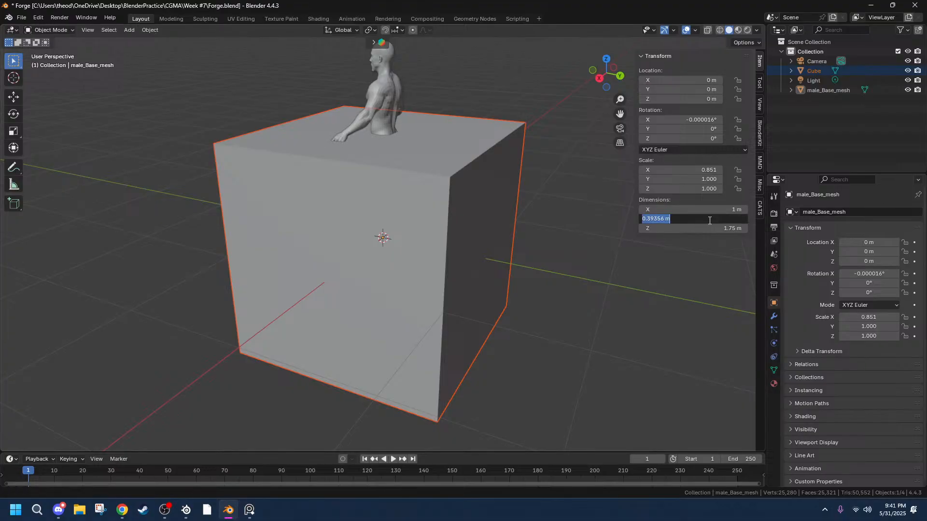
type("1")
key("Return")
key("ctrl+z")
key("ctrl+z")
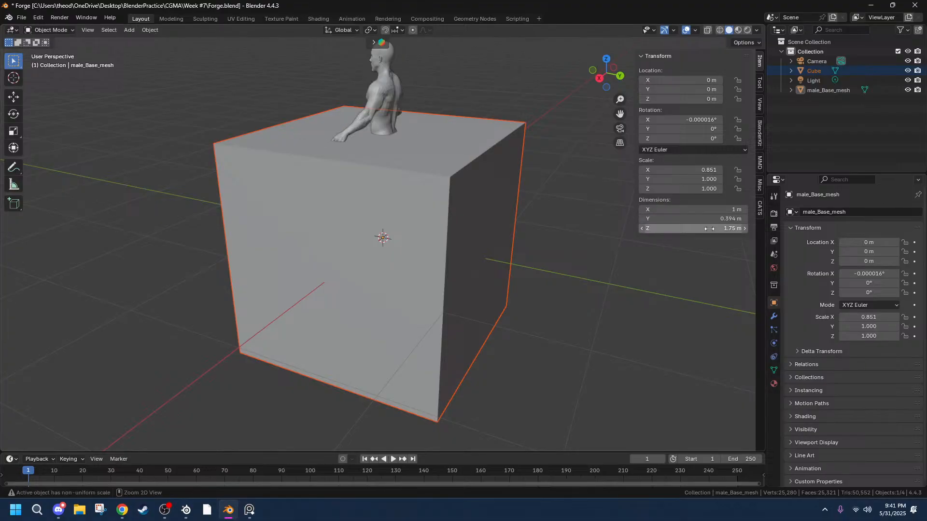
Select only the cube and set its X, Y and Z dimensions to 0.1 m each.
left_click(615, 279)
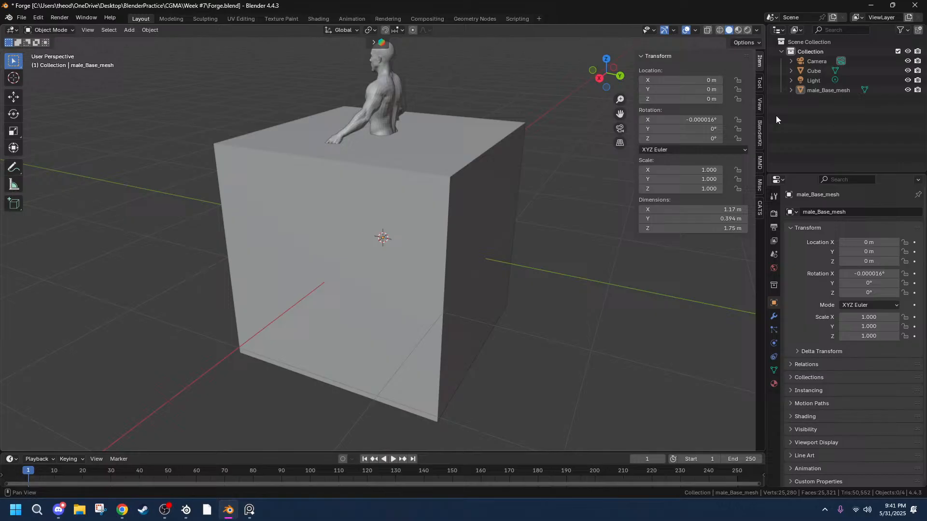
left_click(804, 70)
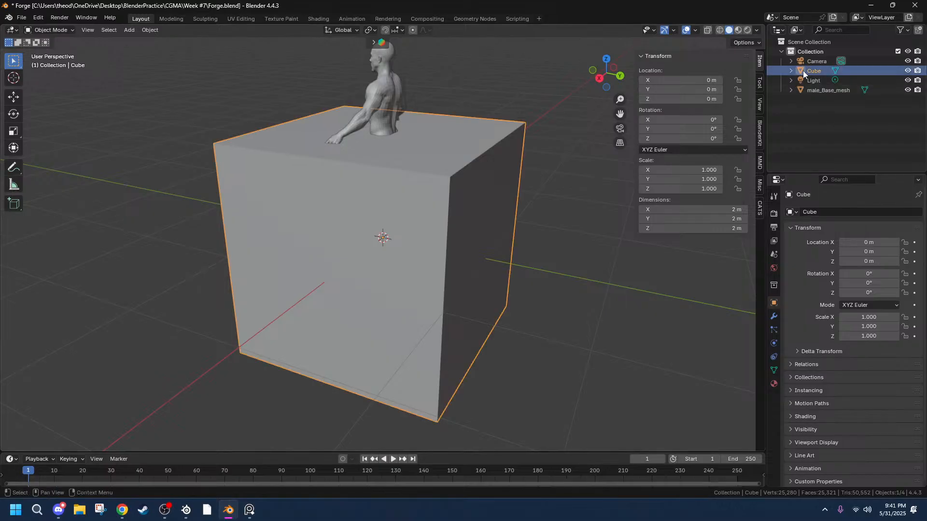
left_click(821, 90)
left_click(448, 226)
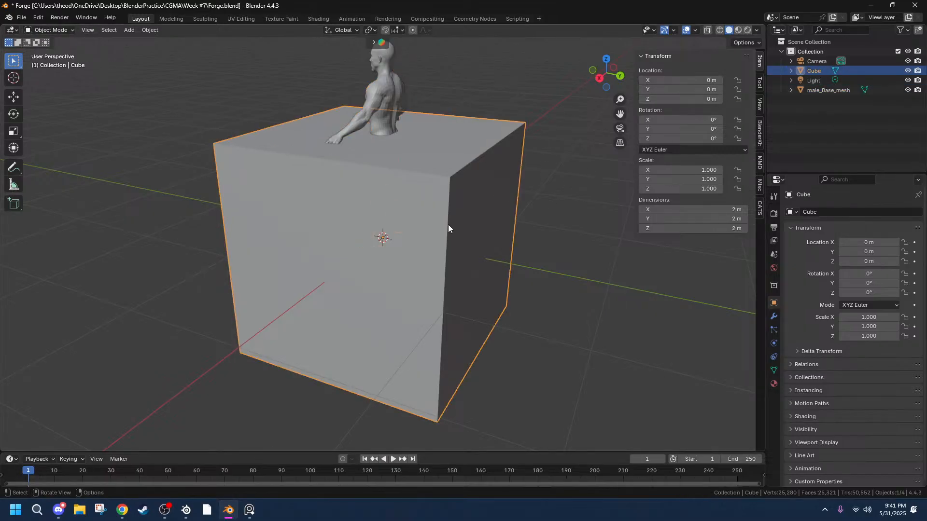
left_click(709, 212)
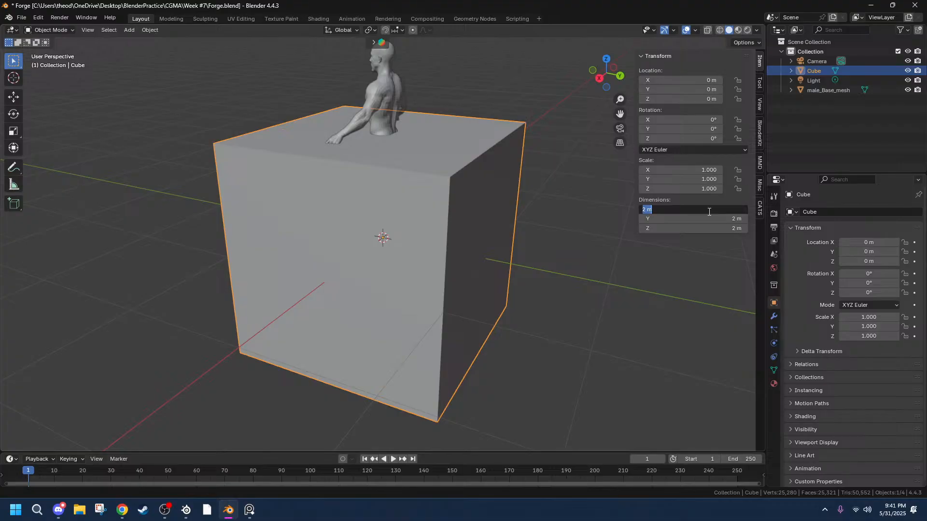
type(".1")
key("Tab")
type(".1")
key("Tab")
type(".1")
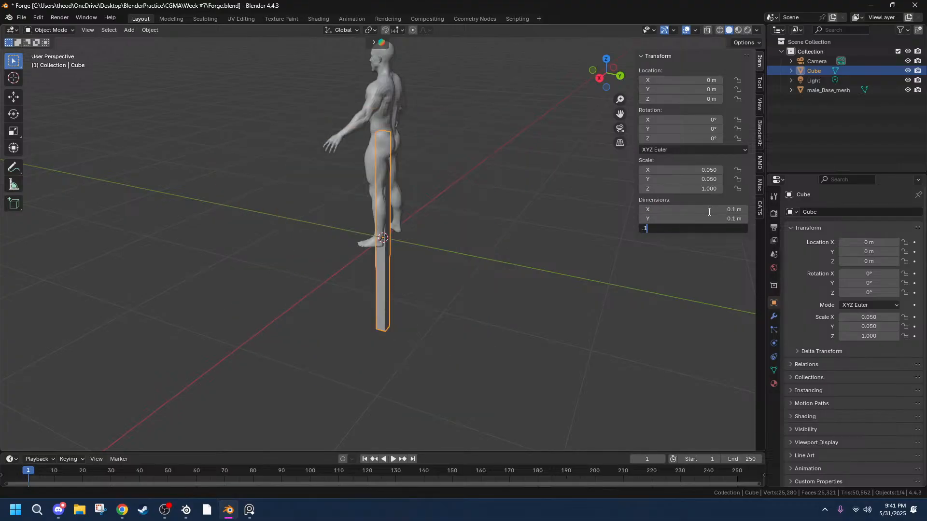
key("Return")
Switch to the top view and move the small cube about 3.95 m away from the figure along the X axis.
middle_click_drag(489, 219, 529, 194)
left_click(606, 69)
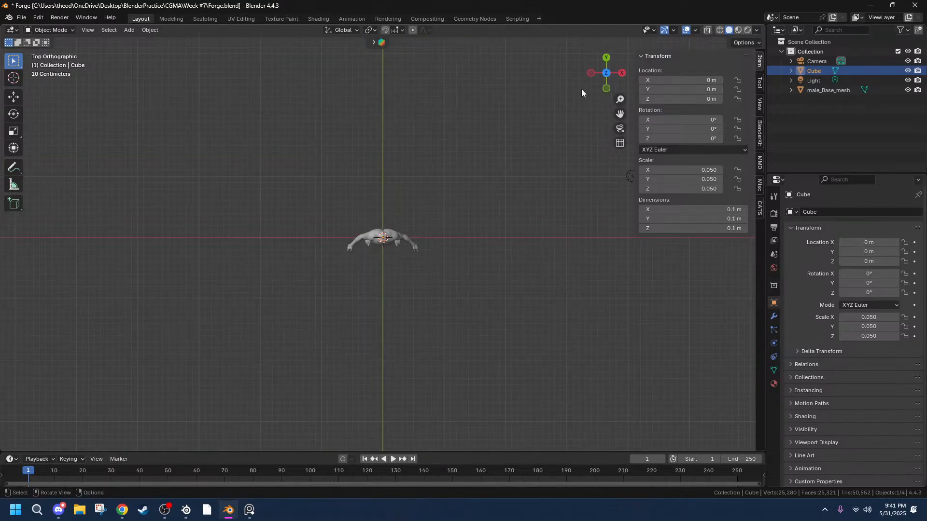
key("g")
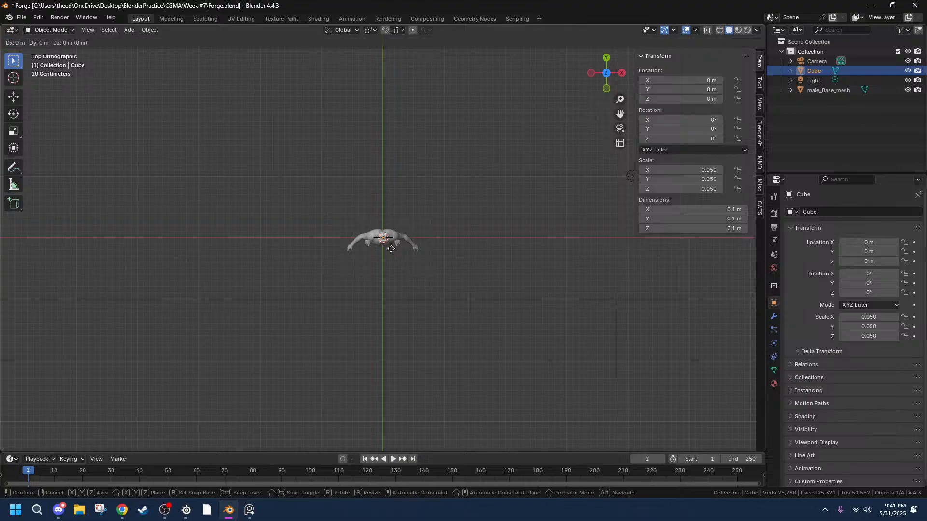
key("x")
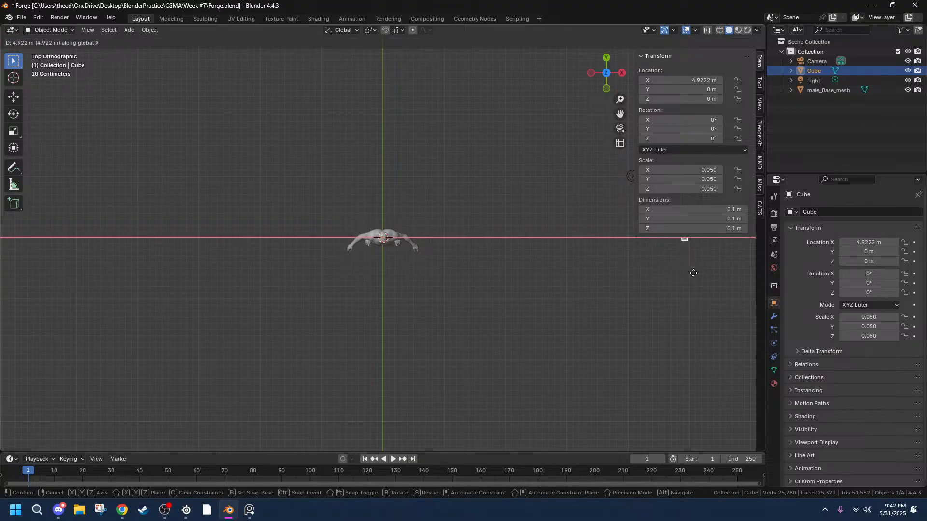
left_click(633, 278)
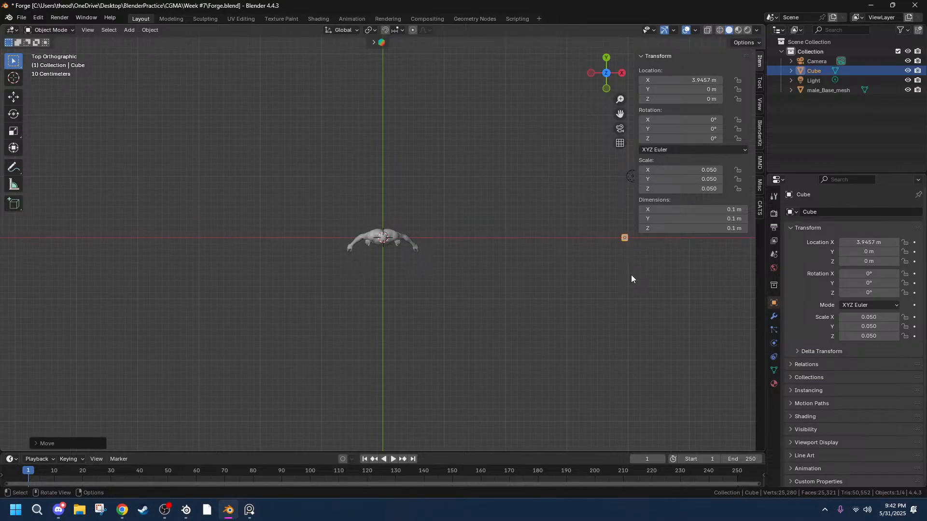
Set the cube's location to 4 m in X and 4 m in Y.
left_click(704, 81)
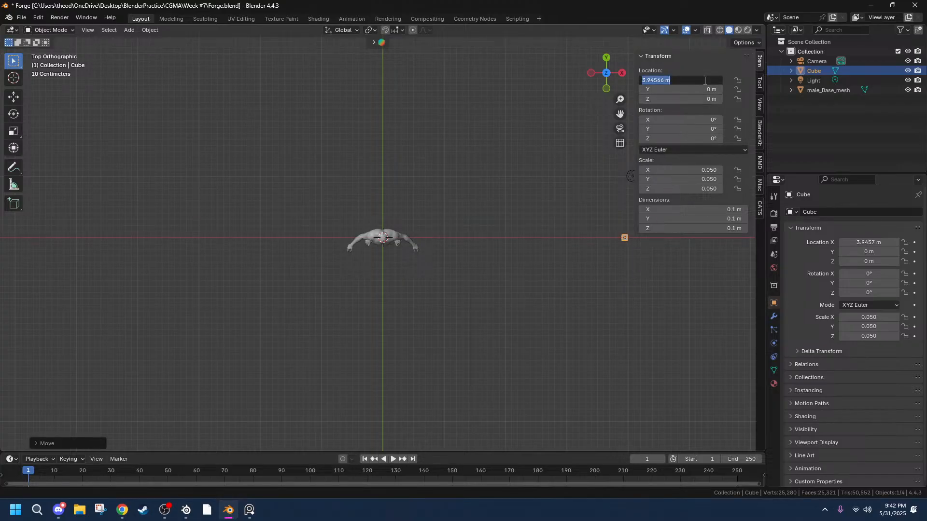
type("4")
key("Tab")
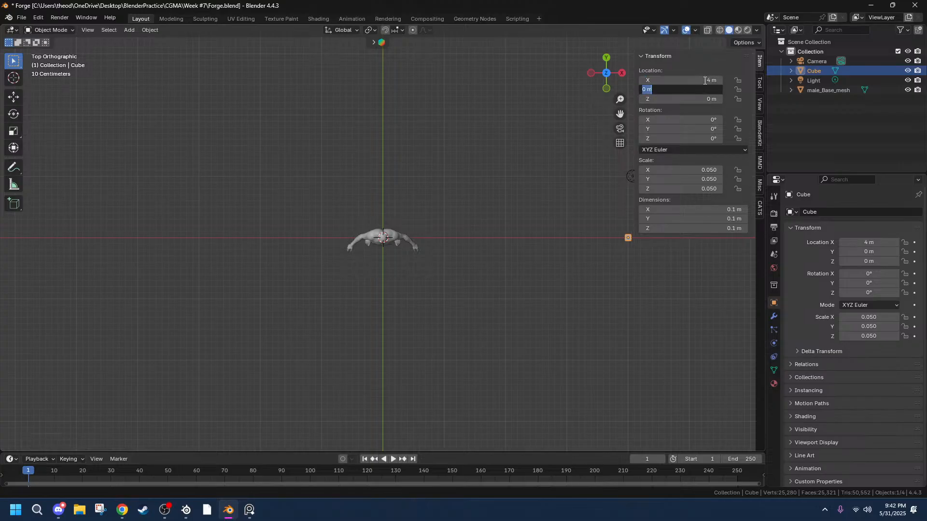
type("4")
key("Return")
scroll(600, 272, "down", 5)
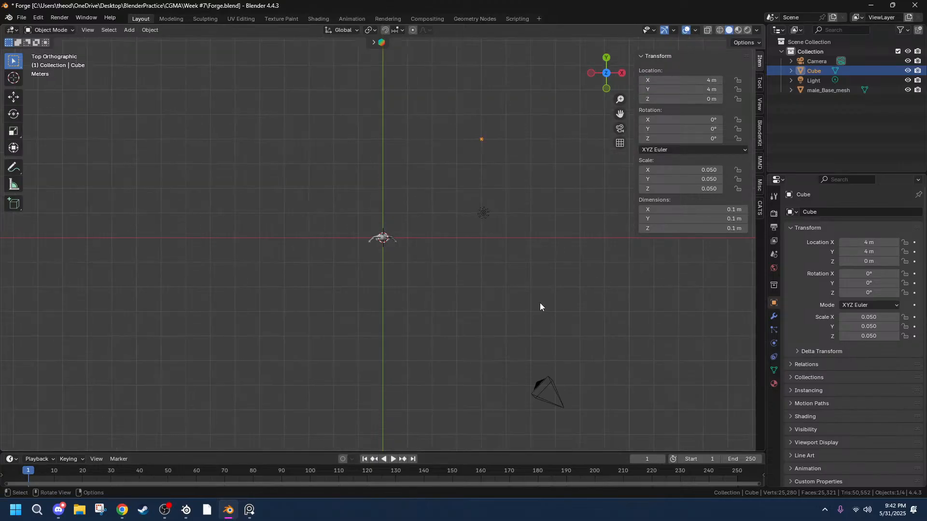
scroll(515, 260, "up", 5)
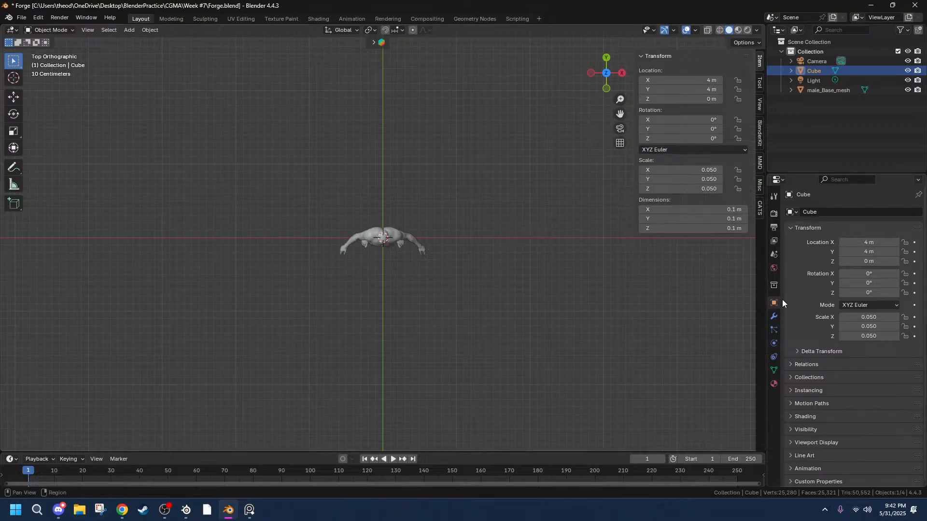
Show the cube's modifier settings and browse the available Edit modifiers.
left_click(773, 316)
left_click(854, 212)
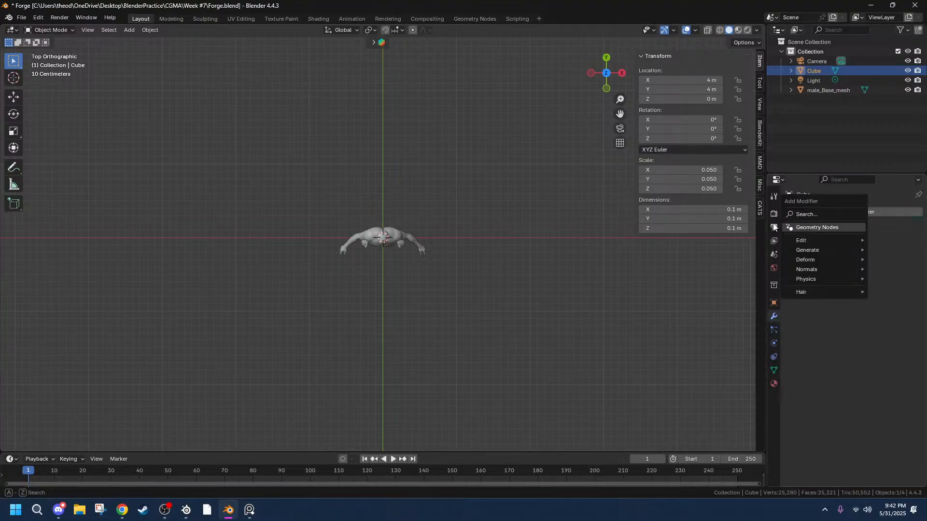
mouse_move(809, 241)
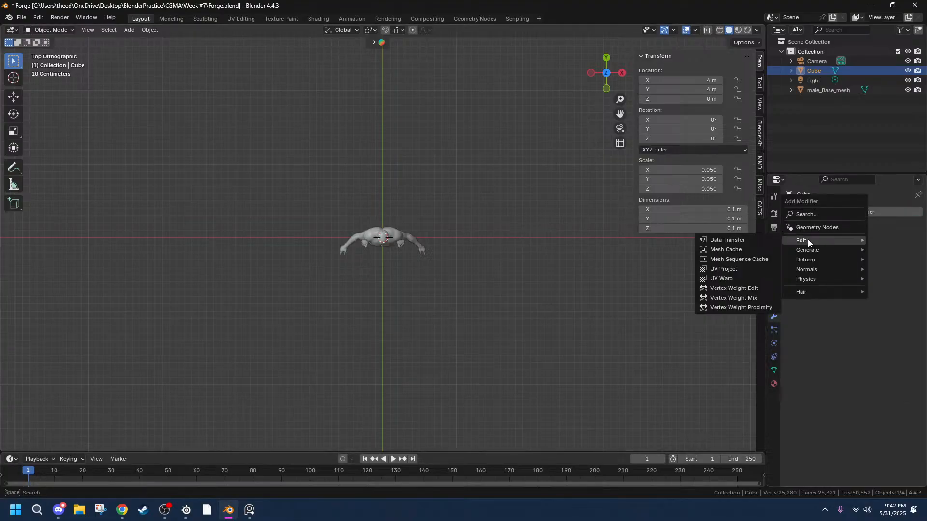
Set the cube's location to -4 m in both X and Y.
left_click(708, 90)
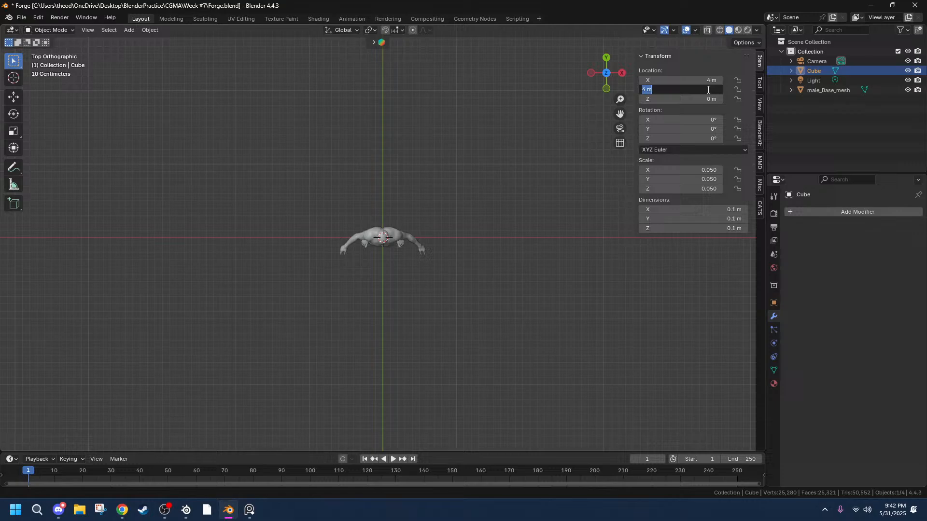
left_click(643, 87)
type("-4")
key("Return")
double_click(692, 80)
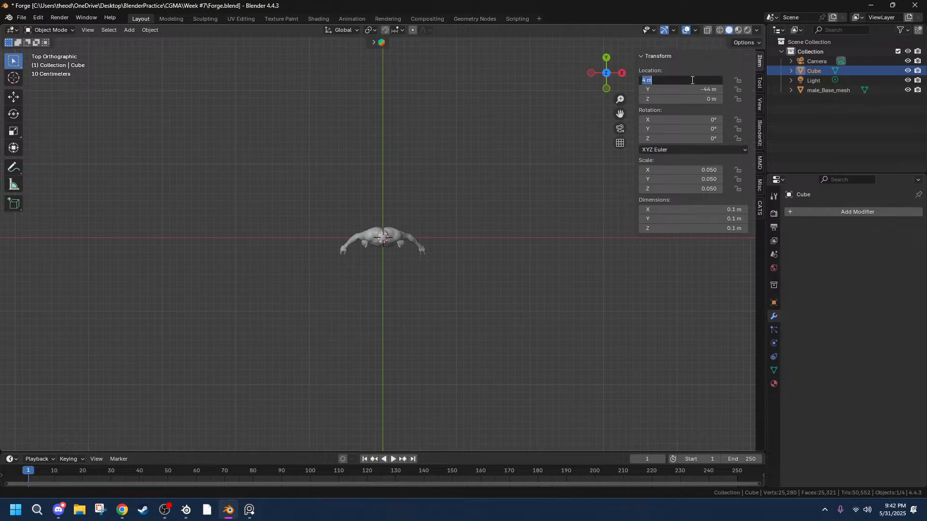
type("-4")
key("Return")
scroll(521, 143, "down", 5)
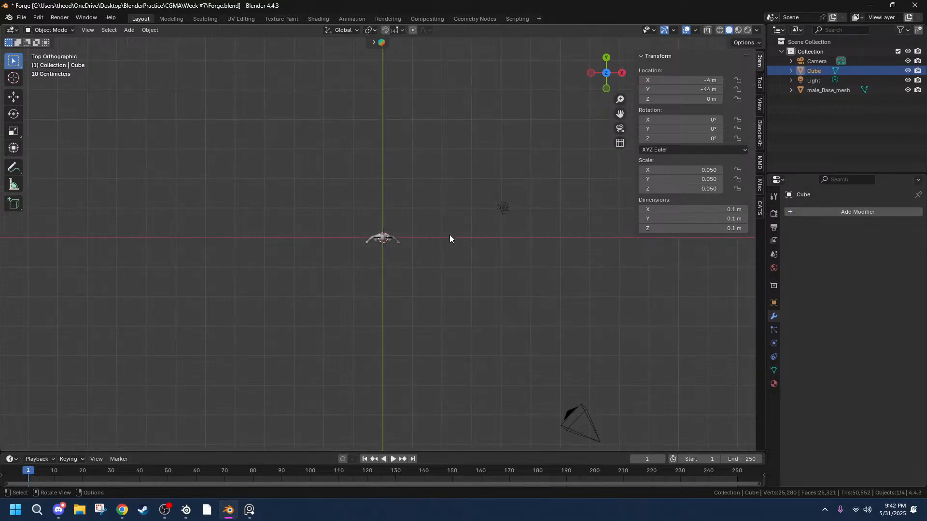
scroll(450, 236, "down", 5)
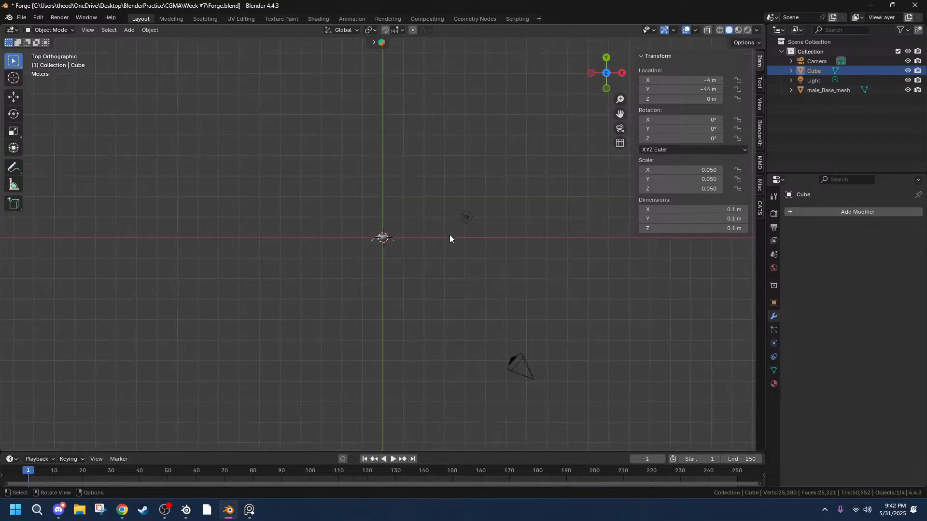
double_click(694, 89)
left_click(653, 89)
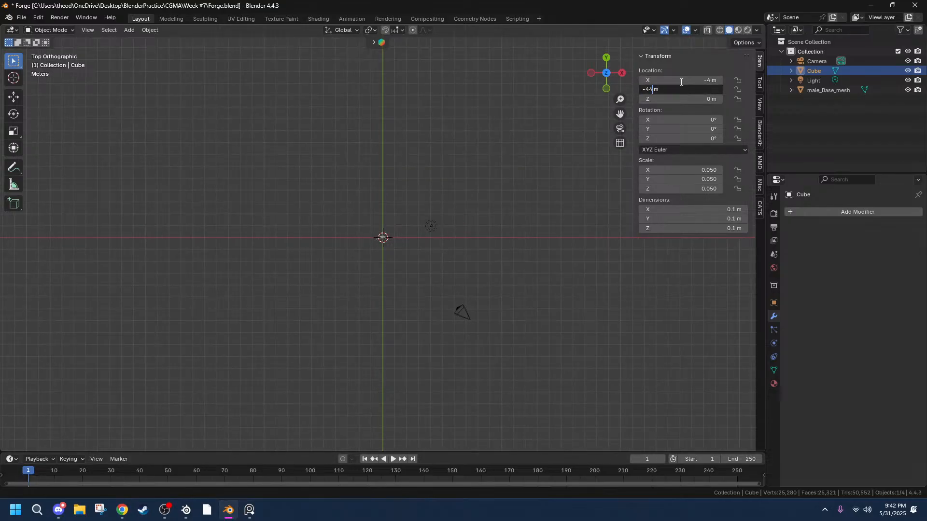
key("BackSpace")
key("Return")
scroll(356, 267, "up", 6)
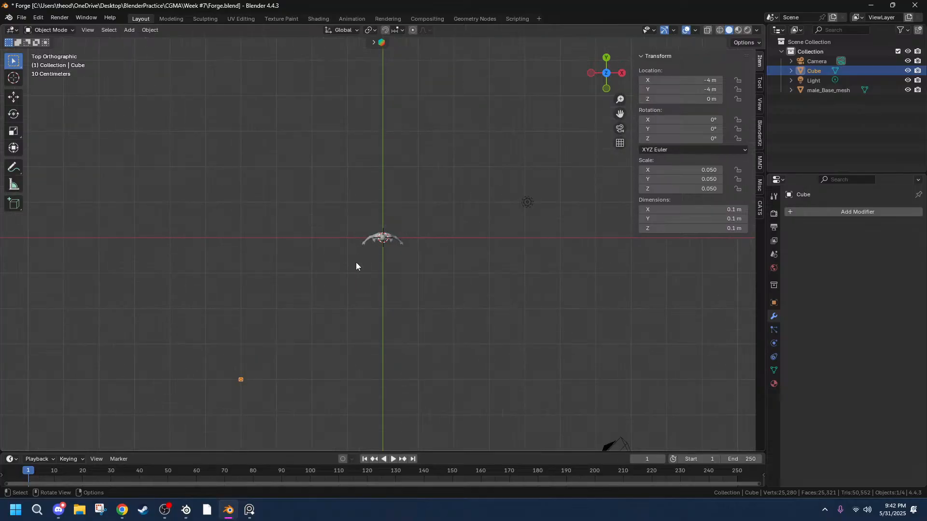
scroll(483, 296, "up", 3)
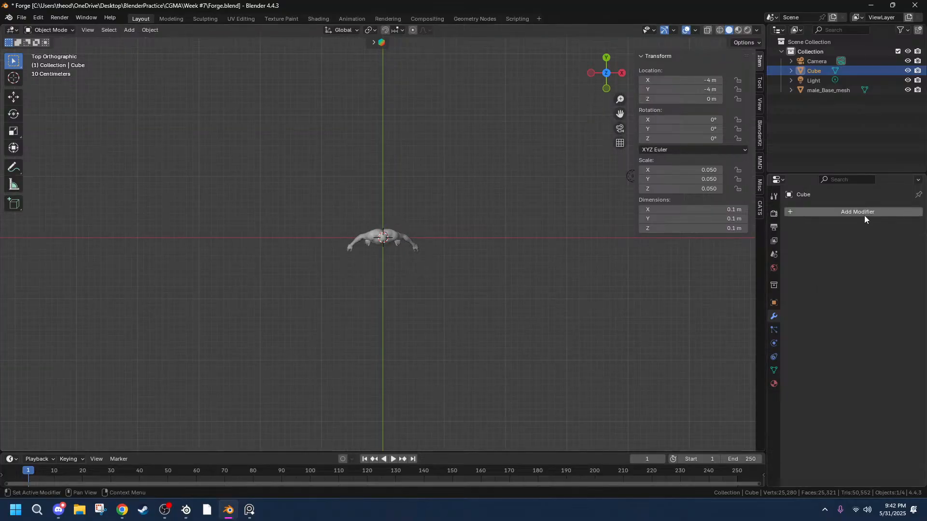
Add a Bevel modifier to the cube and view its bevelled edges up close.
left_click(793, 213)
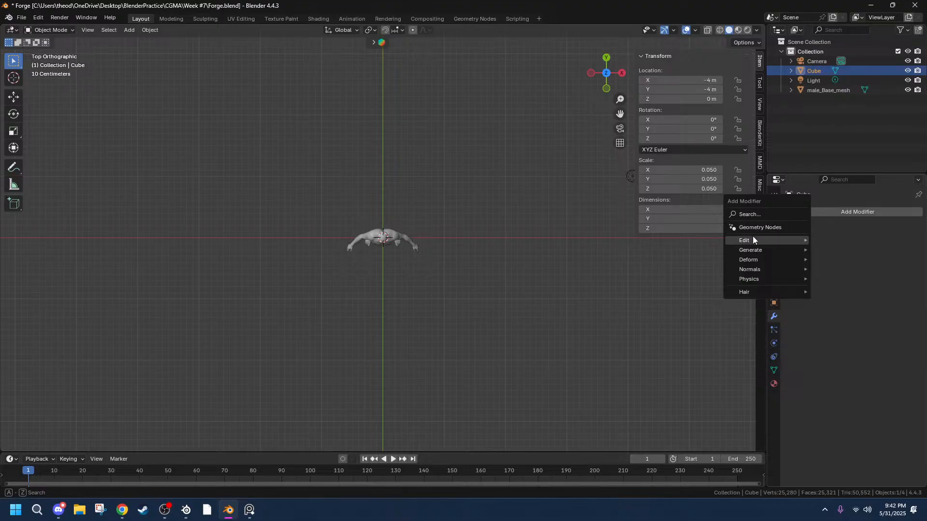
mouse_move(753, 253)
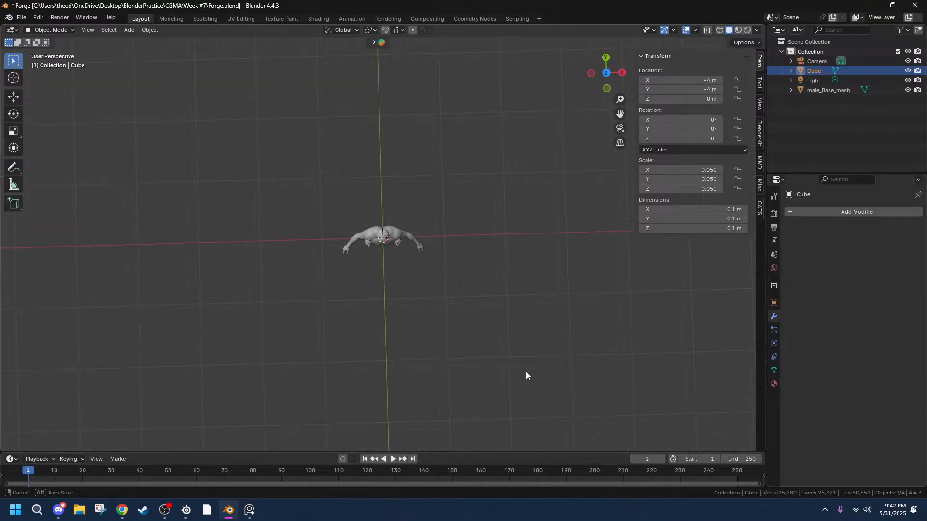
middle_click_drag(526, 372, 535, 271)
scroll(532, 273, "up", 1)
scroll(471, 294, "up", 1)
scroll(664, 278, "down", 4)
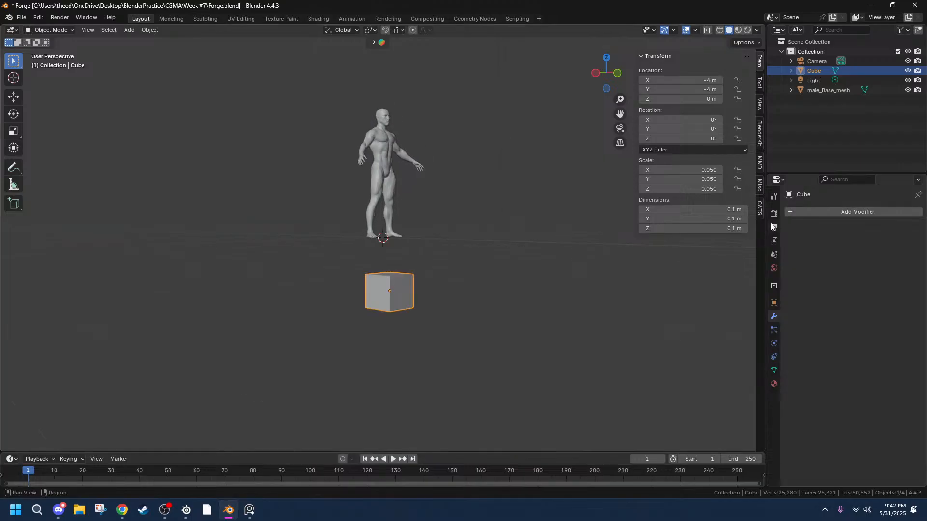
left_click(788, 213)
mouse_move(742, 242)
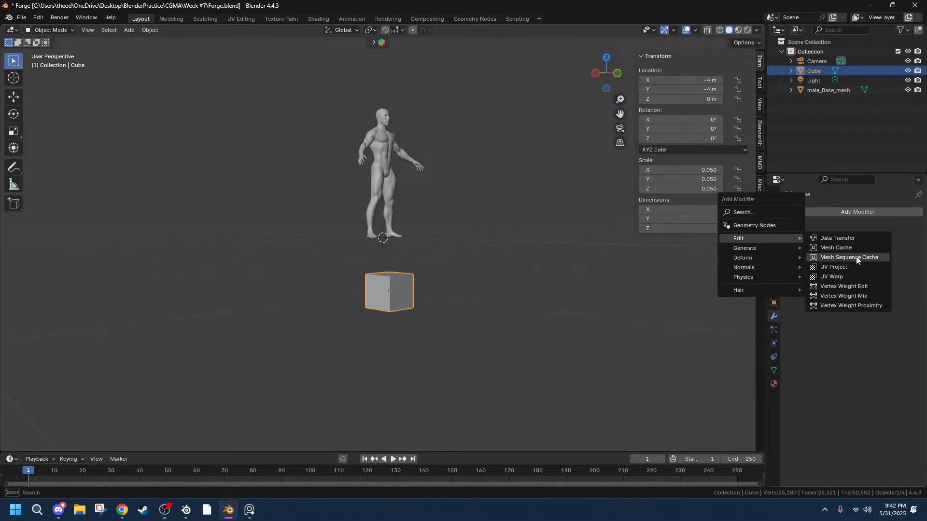
left_click(823, 258)
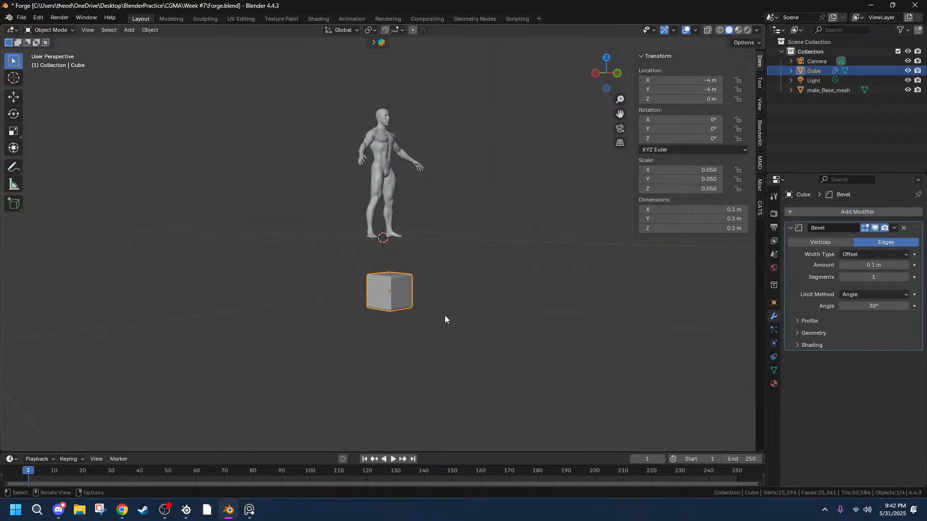
scroll(445, 315, "up", 3)
middle_click_drag(464, 347, 476, 359)
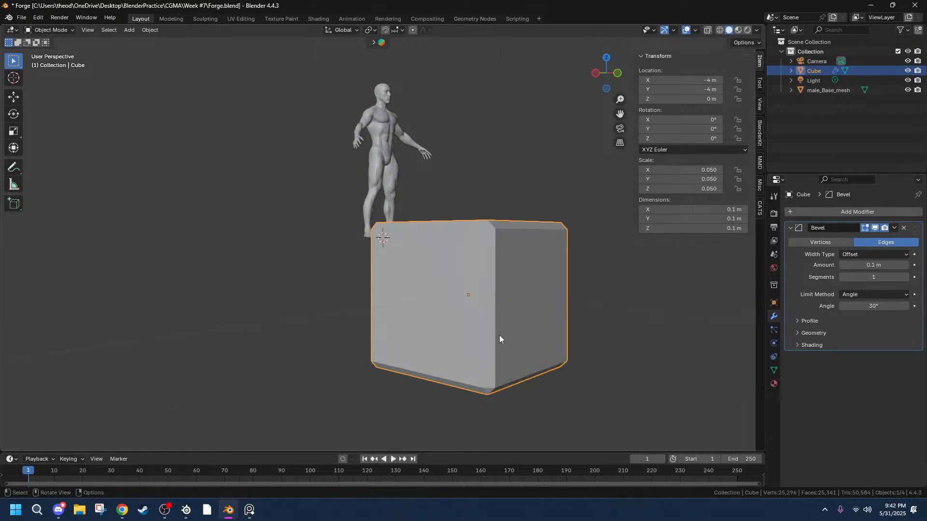
Try a bevel amount of 0.01 m on the cube and return it to 0.1 m.
middle_click_drag(541, 225, 540, 225)
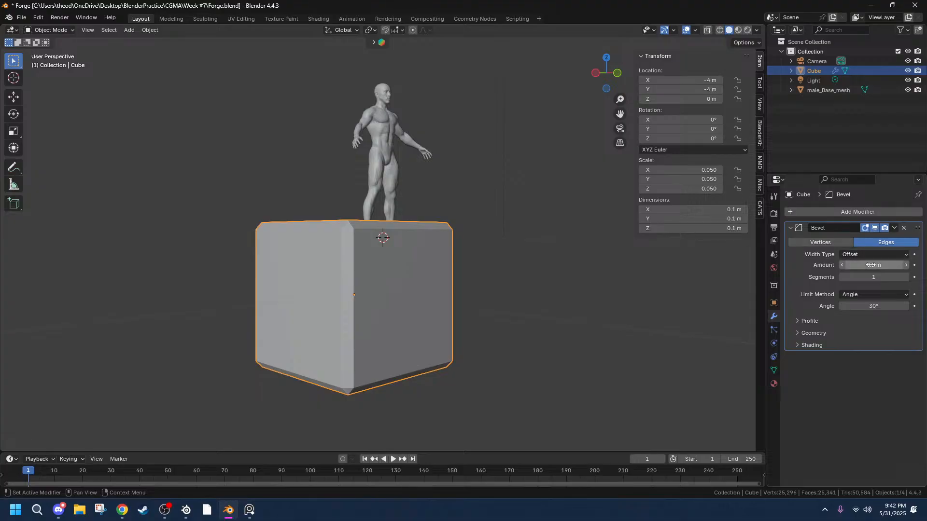
left_click(799, 334)
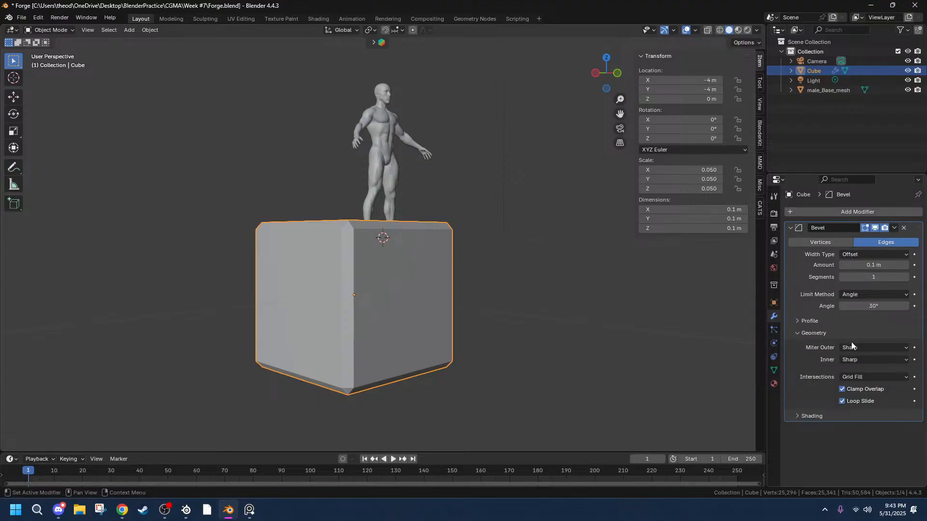
left_click(792, 334)
mouse_move(872, 266)
left_mouse_down()
mouse_move(861, 266)
mouse_move(896, 266)
mouse_move(859, 266)
left_mouse_up()
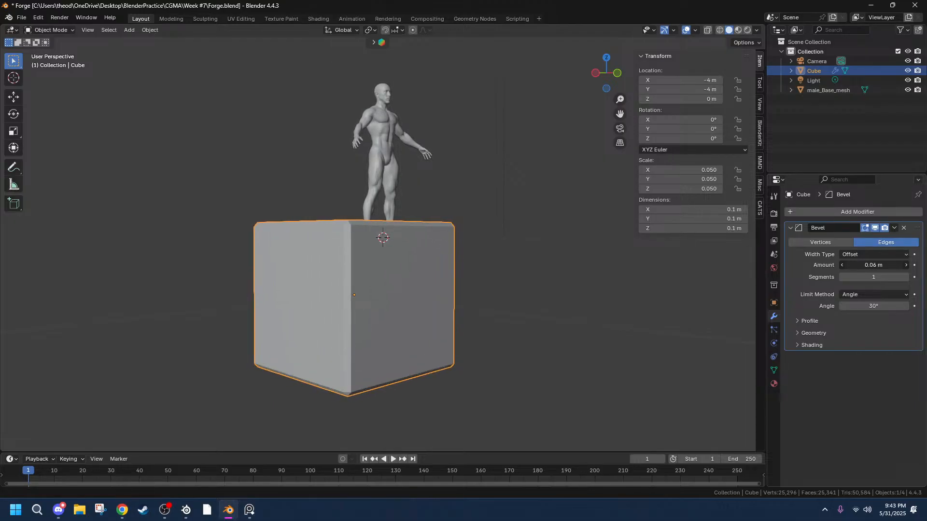
left_click(867, 265)
type(".01")
key("Return")
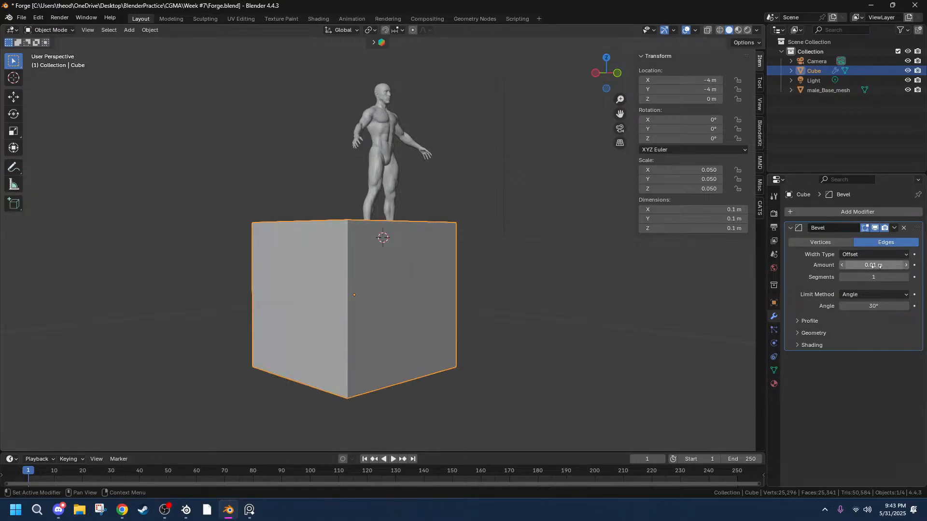
left_click_drag(873, 265, 894, 265)
key("g")
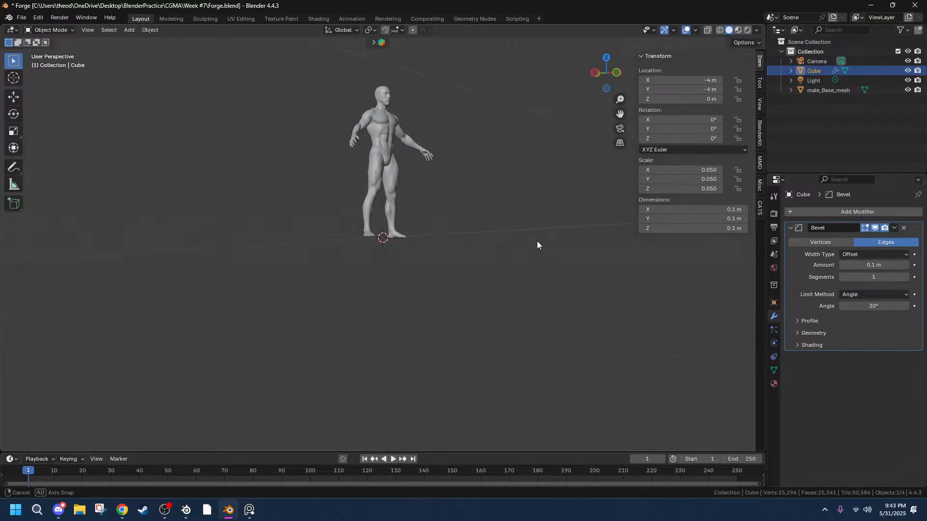
left_click(543, 251)
left_click(393, 145)
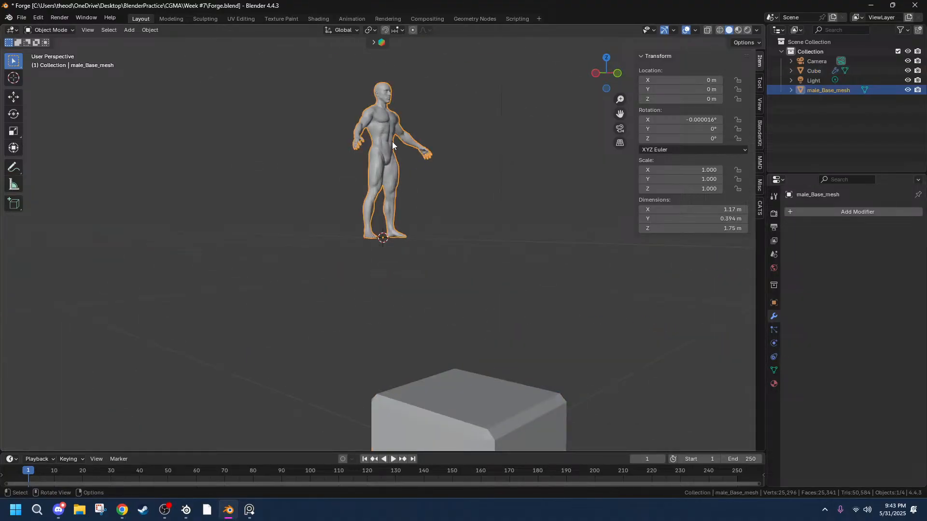
key("grave")
left_click(458, 174)
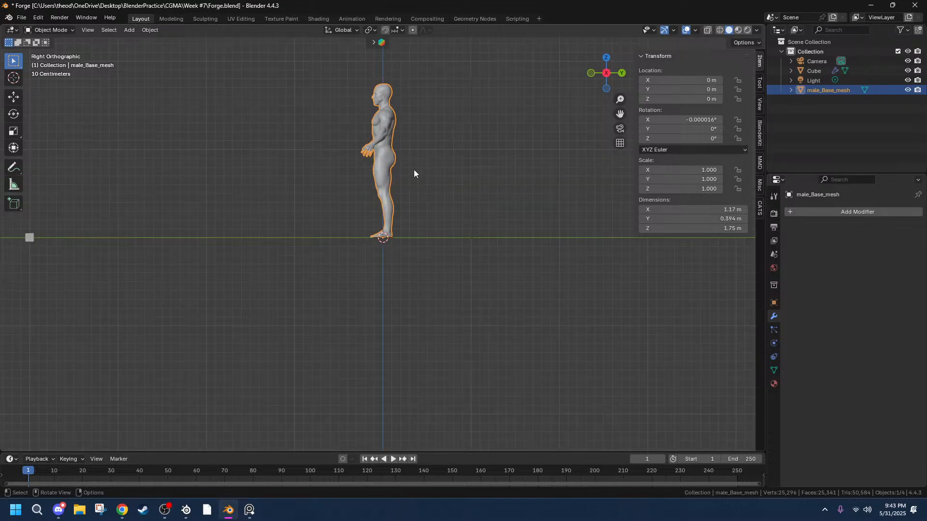
middle_click_drag(414, 170, 491, 242)
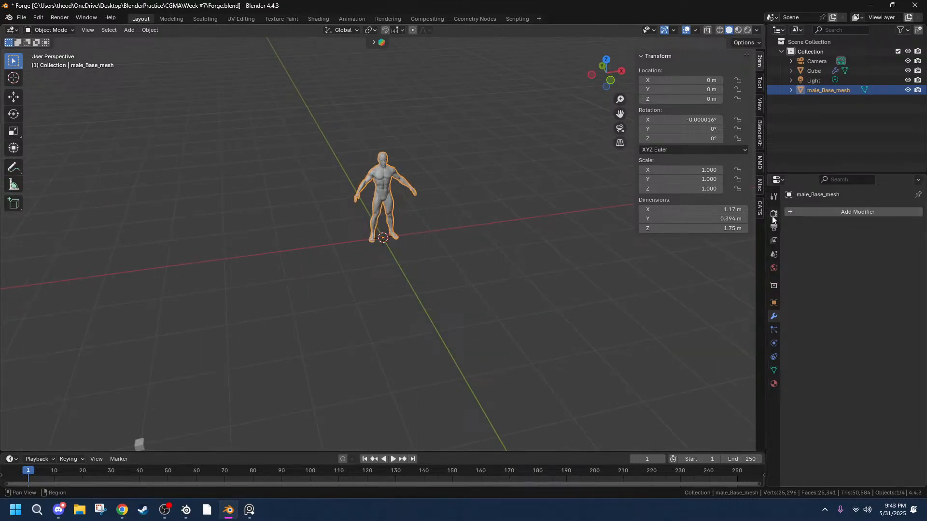
left_click(799, 213)
Add an Array modifier to the cube with a count of 80 along the X axis.
left_click(140, 444)
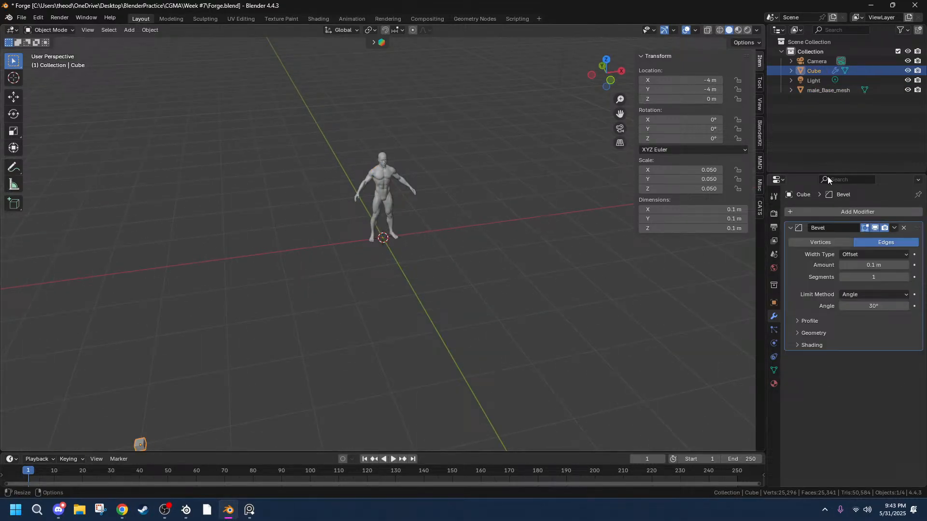
left_click(815, 214)
mouse_move(790, 212)
left_click(862, 210)
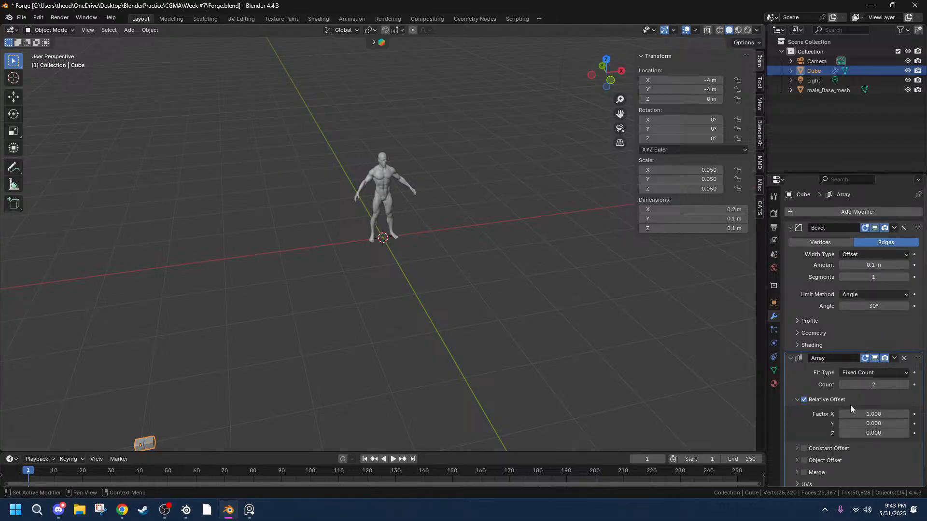
left_click_drag(873, 384, 912, 384)
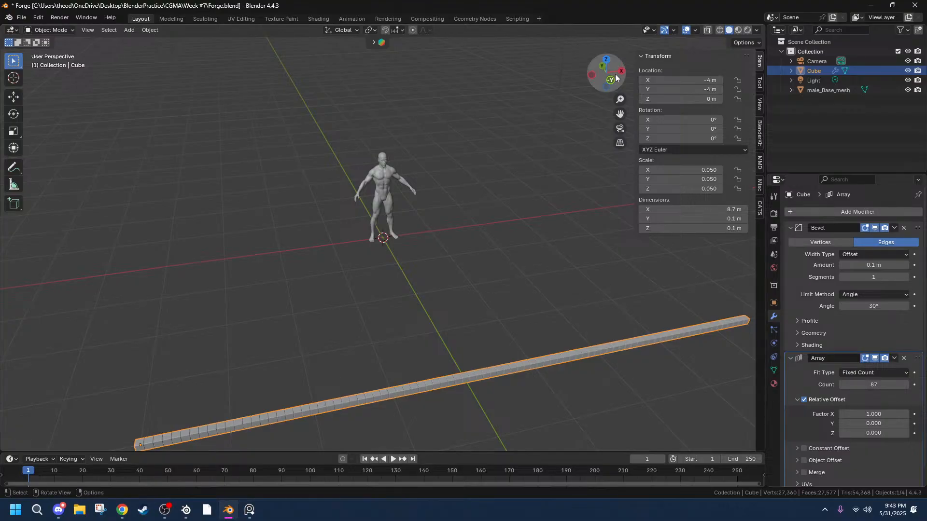
left_click(607, 60)
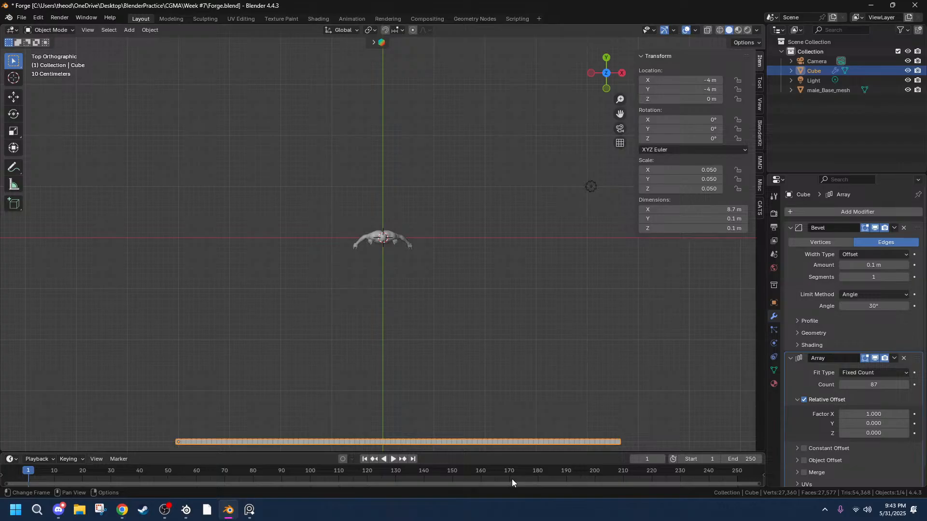
left_click(885, 385)
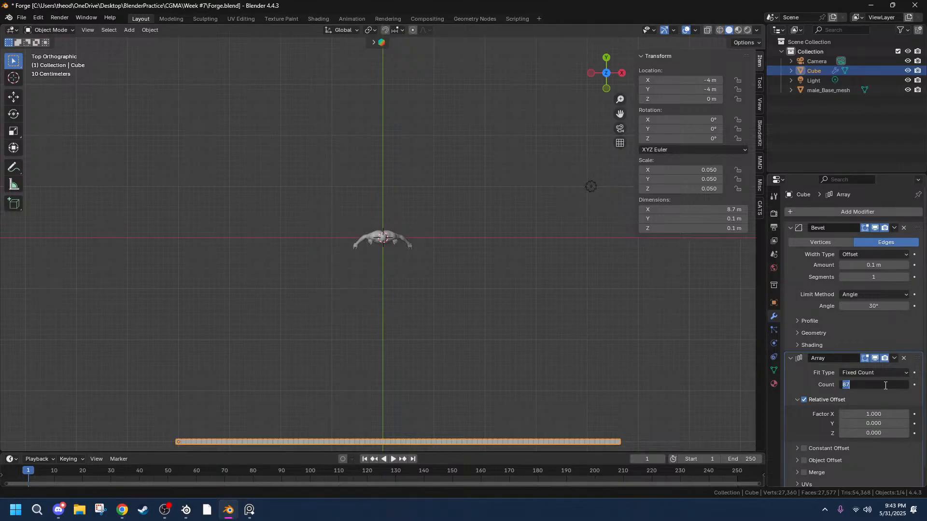
type("80")
key("Return")
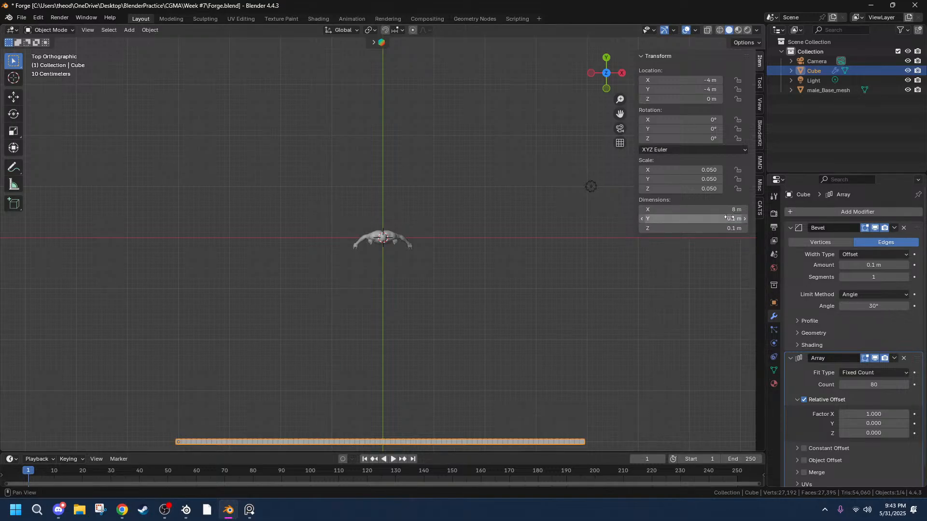
Duplicate the Array modifier and set the copy's relative offset to 0 in X and 1 in Y.
left_click(893, 360)
left_click(869, 383)
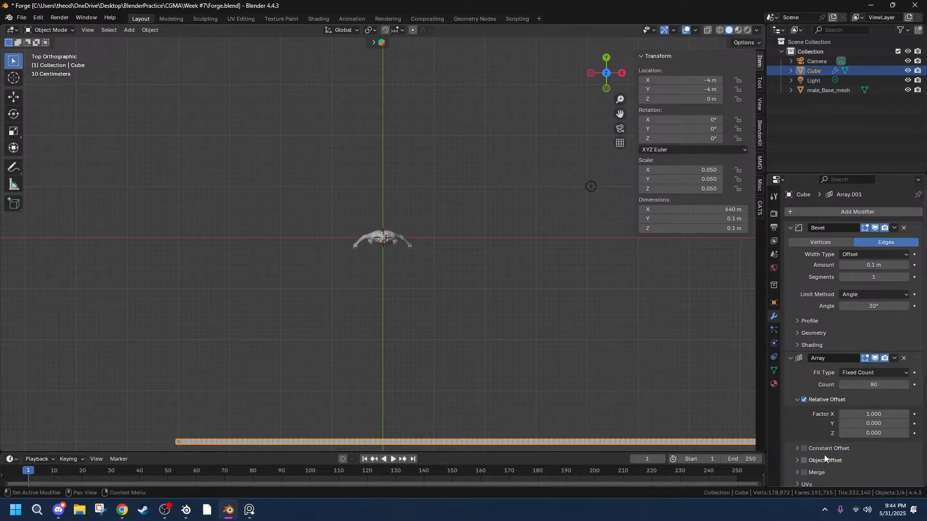
left_click(869, 415)
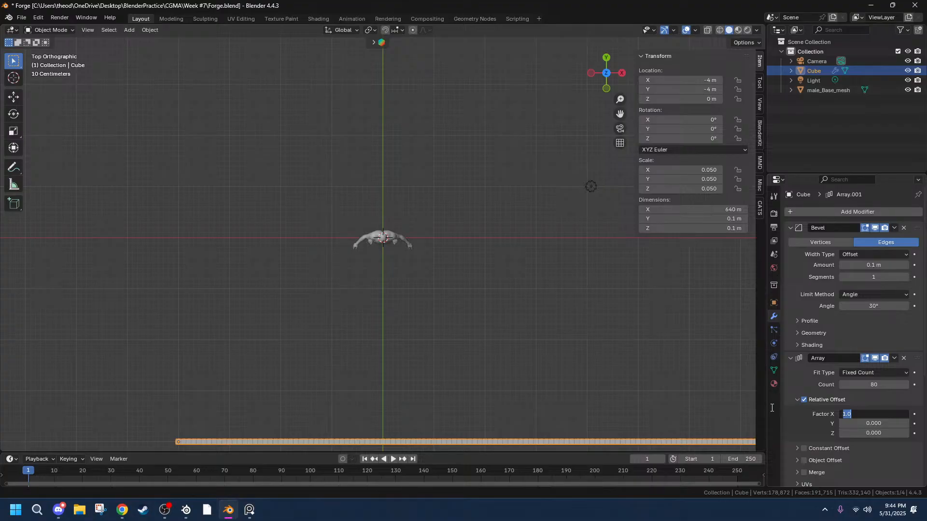
key("Escape")
scroll(836, 378, "down", 6)
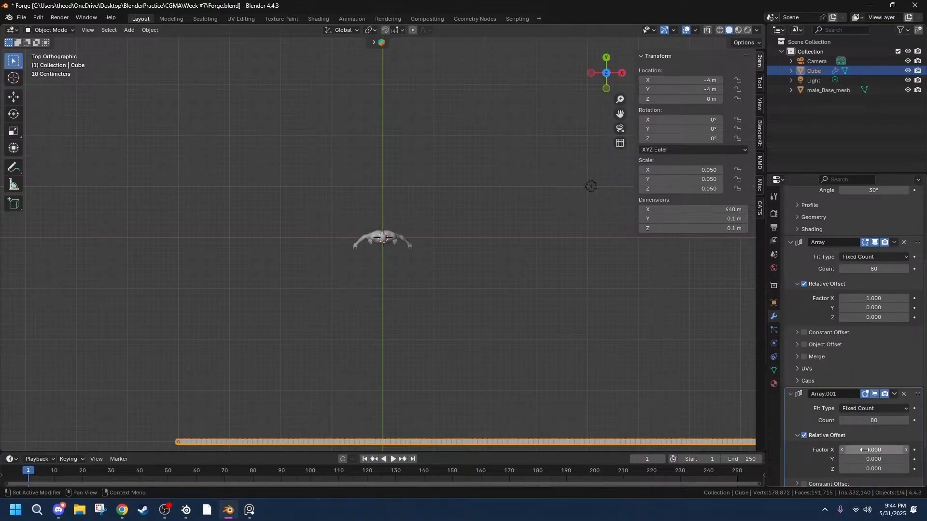
left_click(865, 450)
type("0")
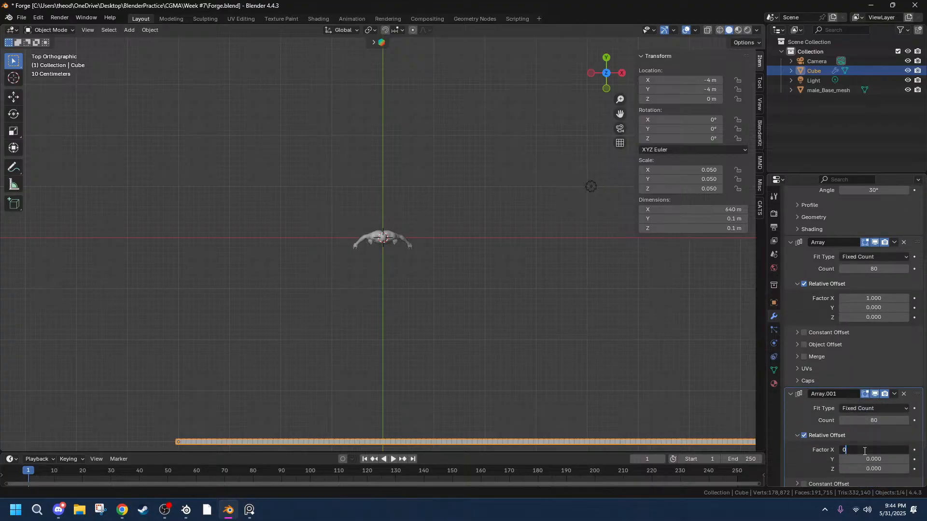
key("Tab")
type("1")
key("Return")
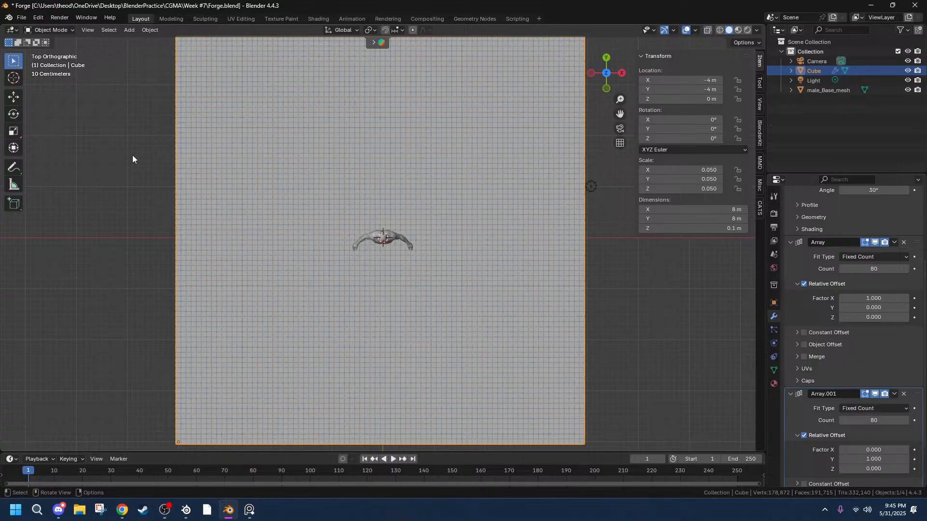
Examine the floor of cubes beneath the human figure from several angles and from the front.
middle_click_drag(551, 312, 523, 268)
scroll(500, 335, "down", 5)
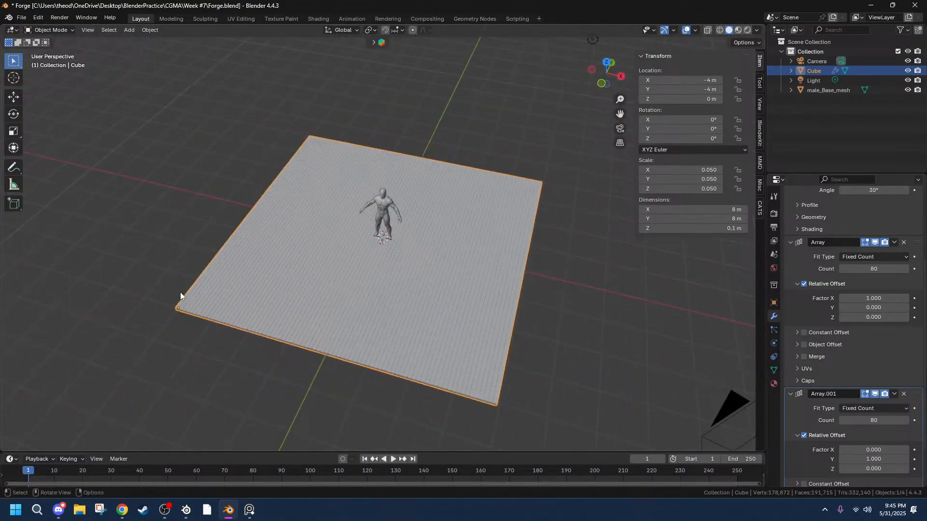
middle_click_drag(180, 296, 337, 279)
scroll(309, 270, "up", 6)
scroll(337, 279, "down", 2)
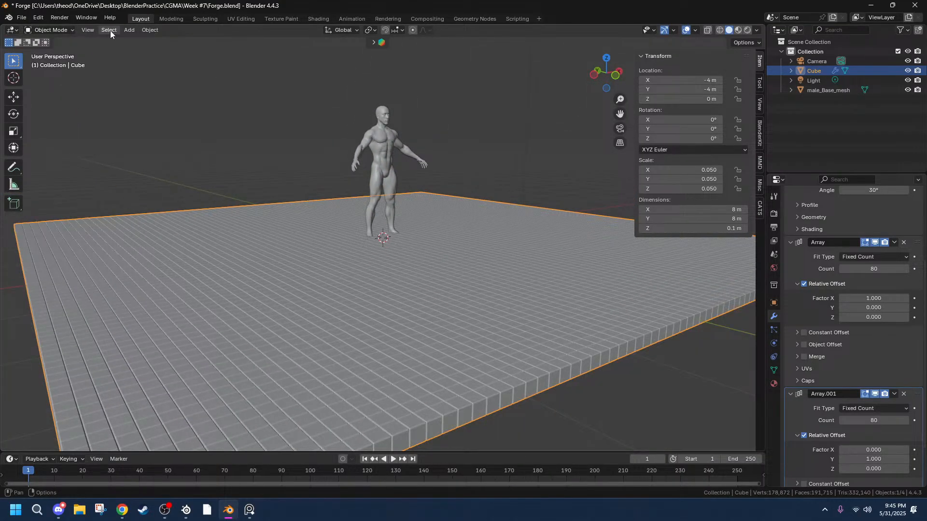
middle_click_drag(454, 274, 482, 222)
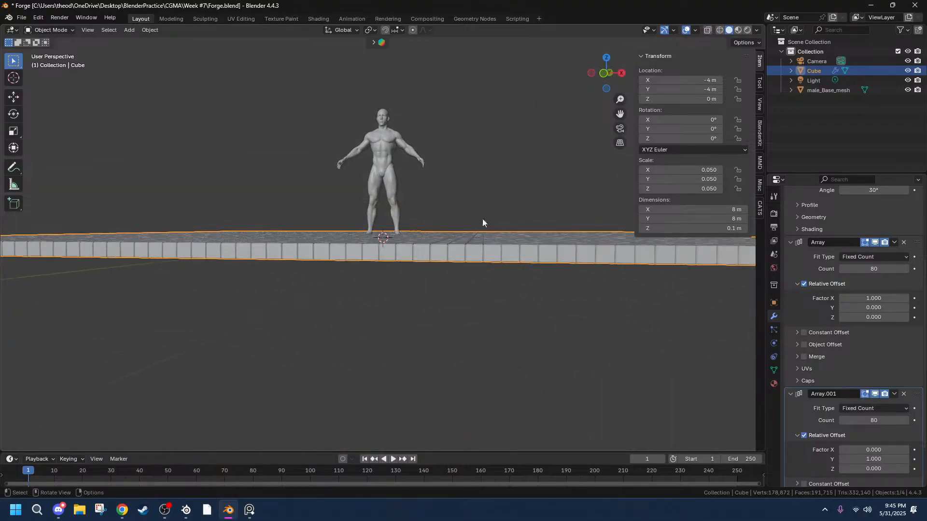
left_click(604, 77)
scroll(456, 175, "up", 6)
scroll(455, 176, "down", 2)
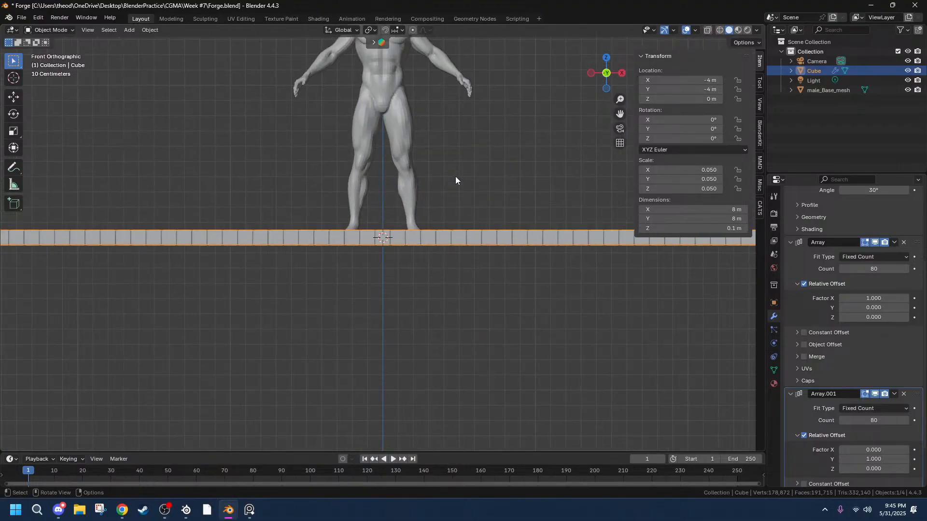
scroll(456, 180, "down", 3)
middle_click_drag(476, 190, 491, 228)
scroll(488, 226, "down", 2)
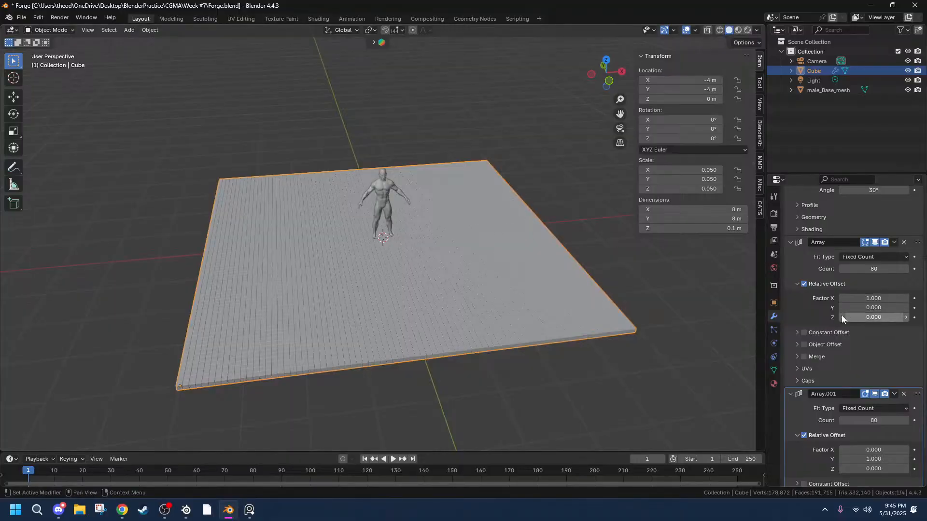
Apply the Bevel modifier and both Array modifiers to the cube.
left_click(895, 228)
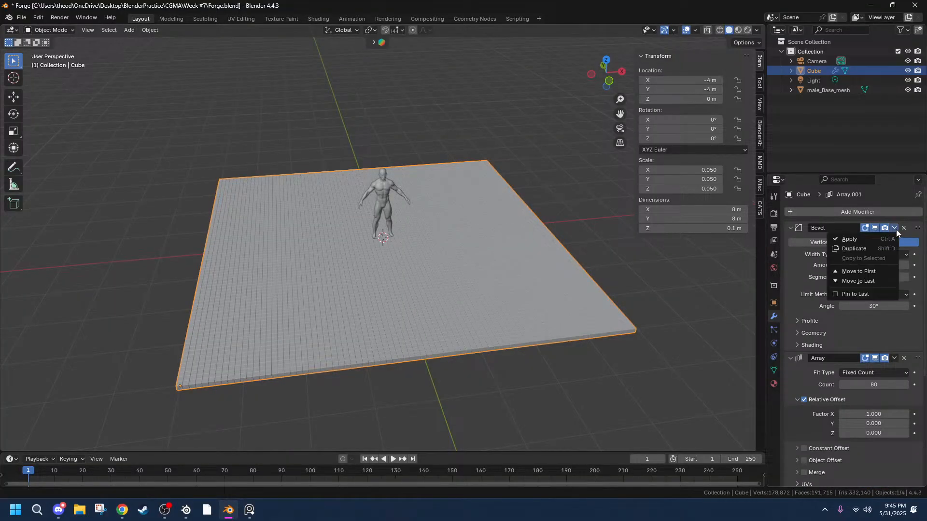
left_click(869, 239)
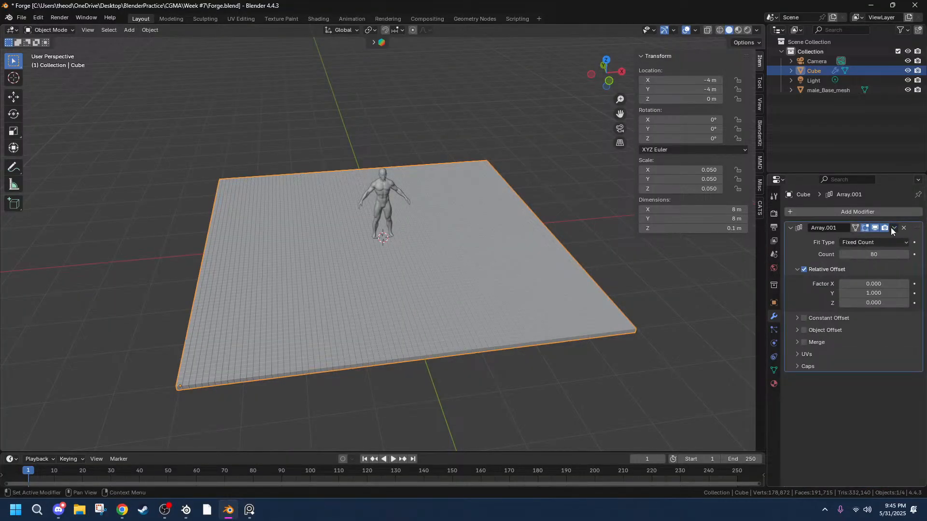
left_click(894, 228)
left_click(875, 239)
Enter Edit Mode on the floor mesh and view its row of cubes up close from the front.
key("Tab")
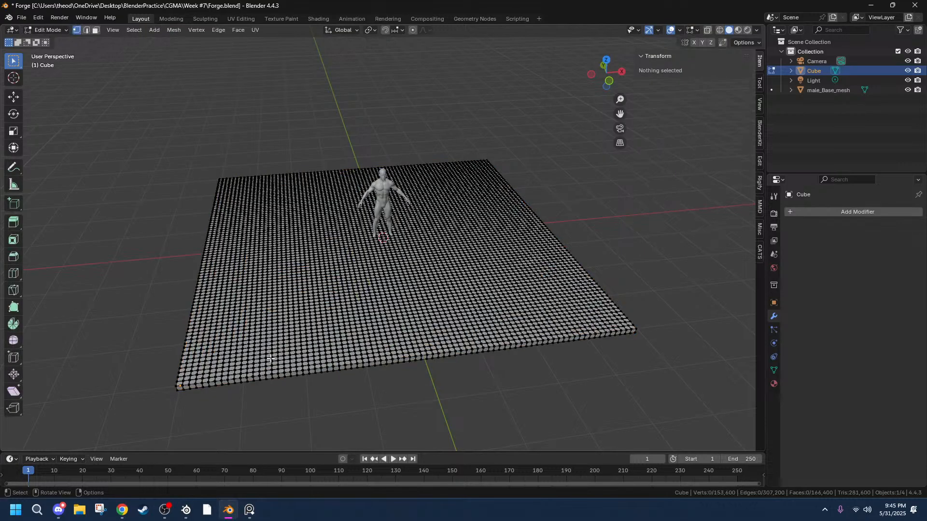
middle_click_drag(352, 357, 355, 289)
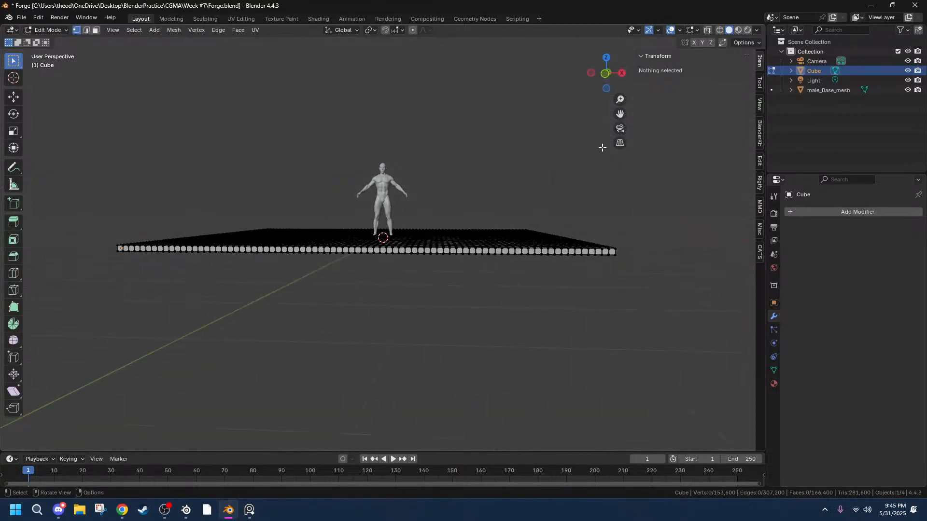
left_click(607, 76)
scroll(318, 219, "up", 12)
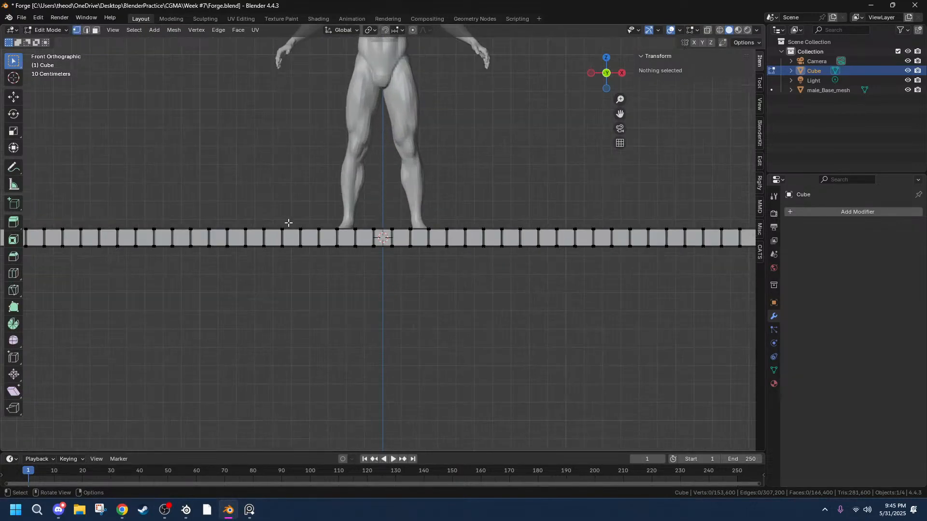
left_click_drag(620, 114, 924, 165)
left_click_drag(235, 185, 373, 193)
middle_click_drag(313, 191, 337, 189)
left_click(612, 74)
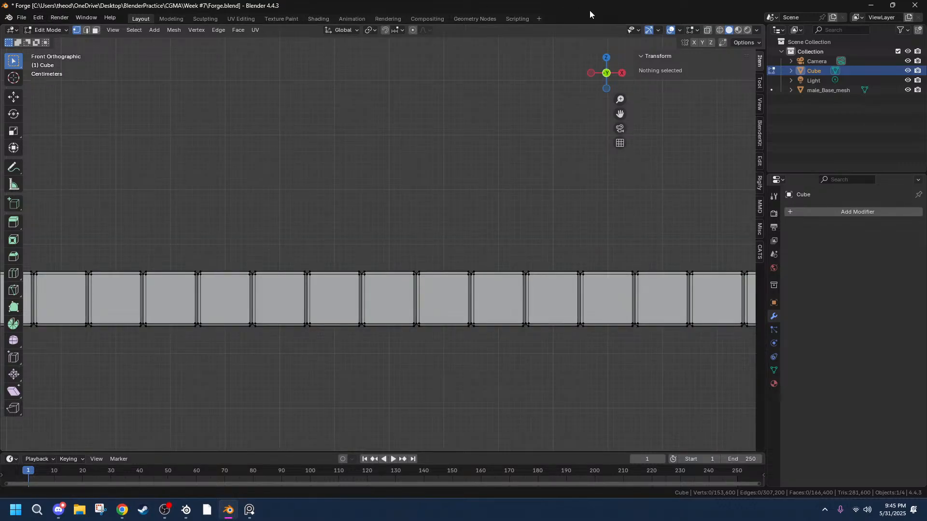
Try wireframe shading and X-ray on the floor mesh, check the viewport overlay options, and return to solid shading.
left_click(720, 30)
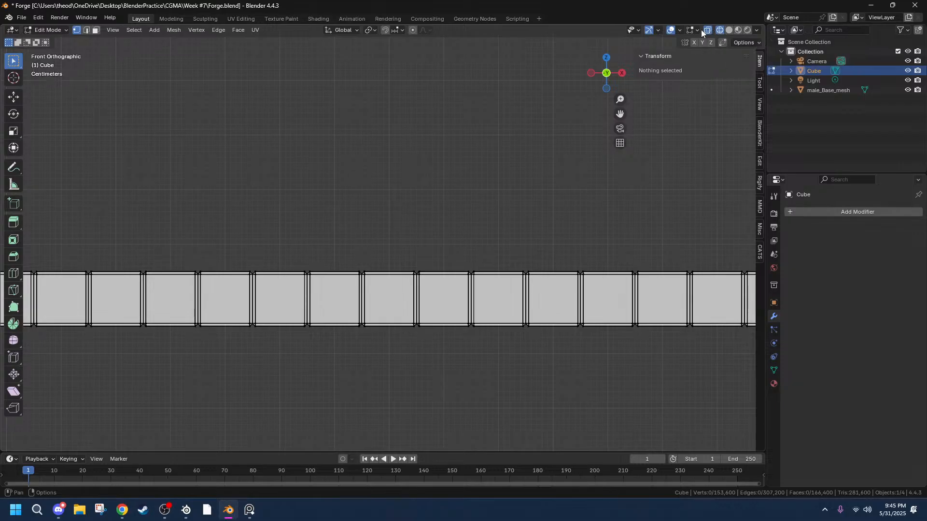
left_click(708, 30)
left_click(708, 30)
left_click(707, 30)
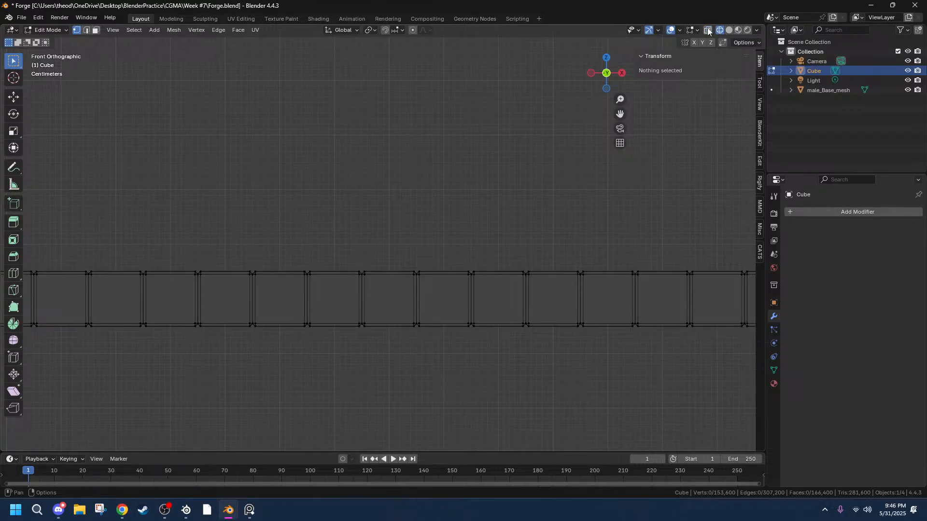
left_click(680, 29)
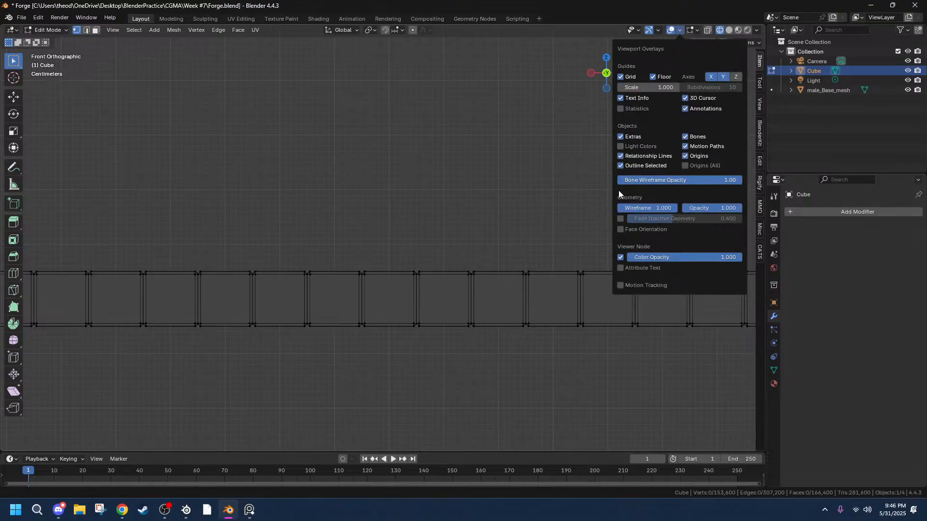
left_click(731, 31)
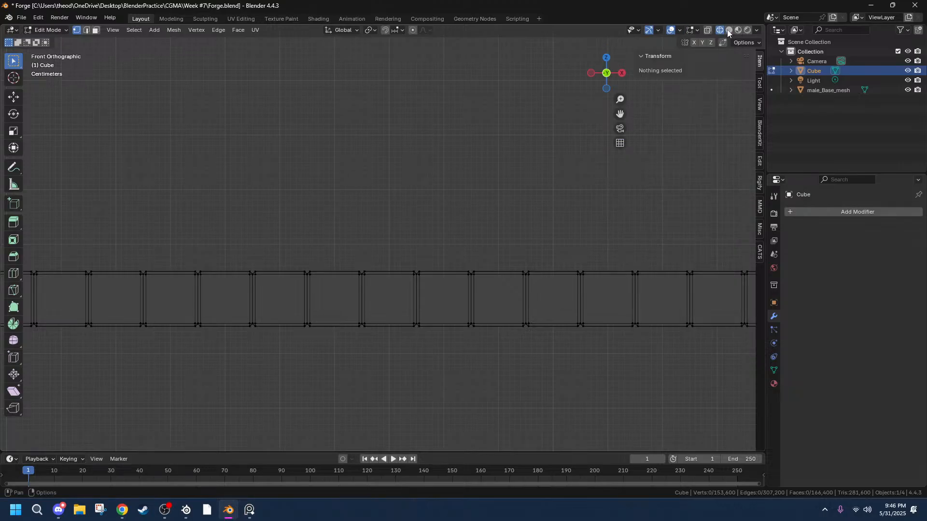
left_click(729, 31)
left_click(720, 30)
left_click(730, 31)
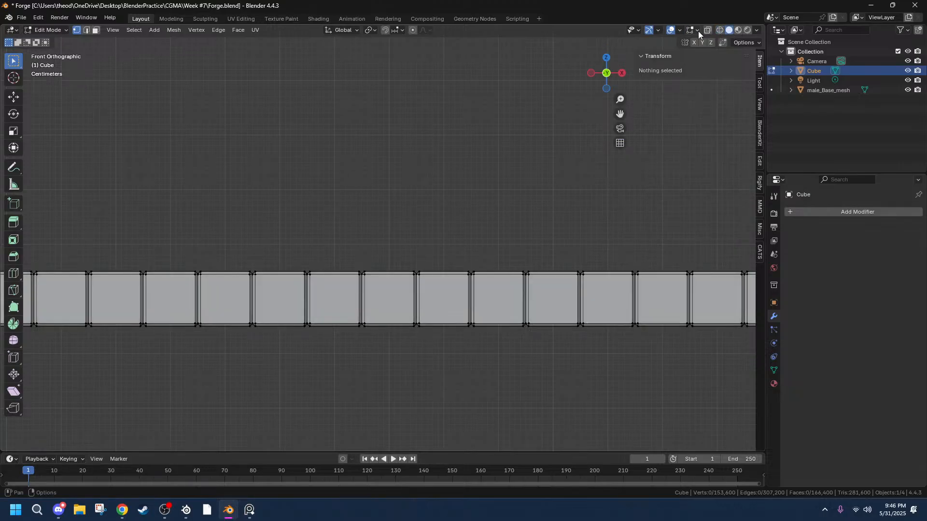
Check the viewport overlay options and set the solid shading color to Random.
left_click(698, 30)
left_click(680, 31)
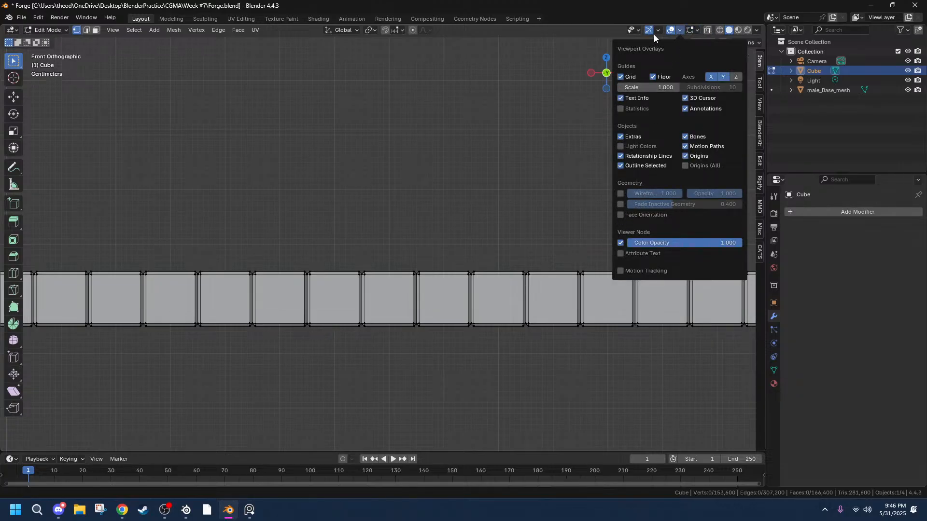
left_click(756, 31)
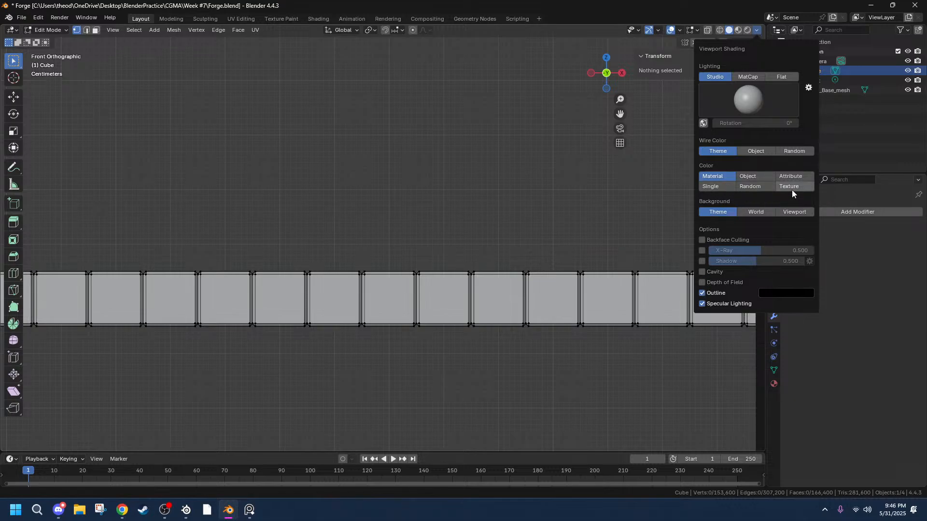
left_click(746, 188)
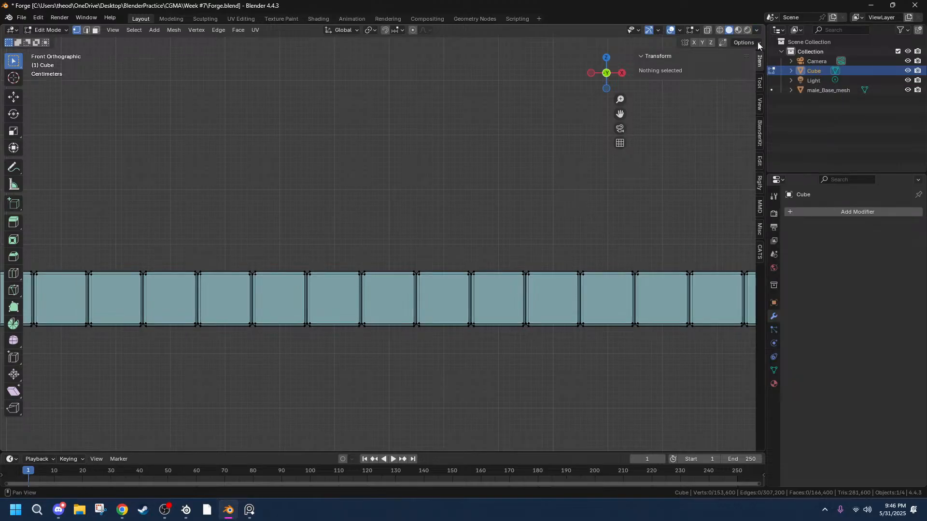
Switch to wireframe shading, box-select the top vertices of the first cubes in the row, and compare them in edge and vertex select modes.
left_click(720, 29)
left_click_drag(629, 111, 93, 193)
left_click_drag(121, 234, 747, 274)
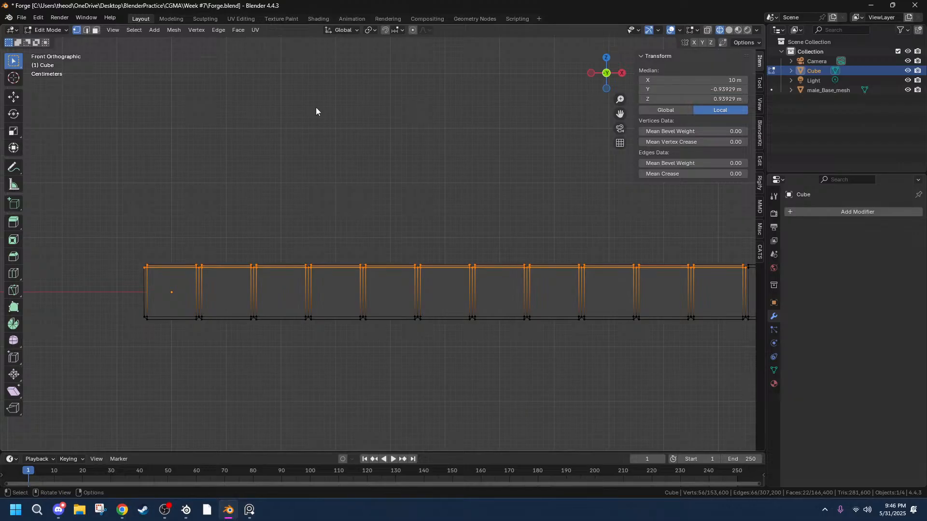
left_click(88, 30)
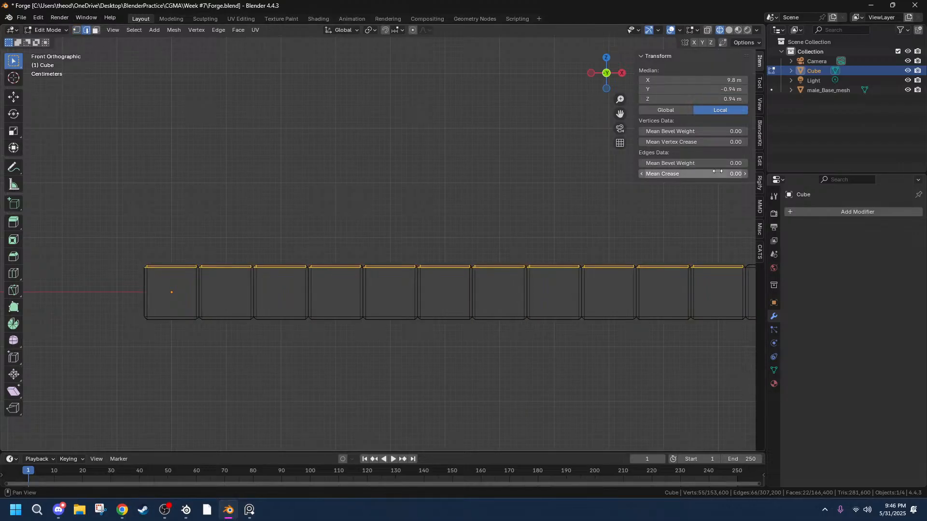
scroll(323, 267, "up", 5)
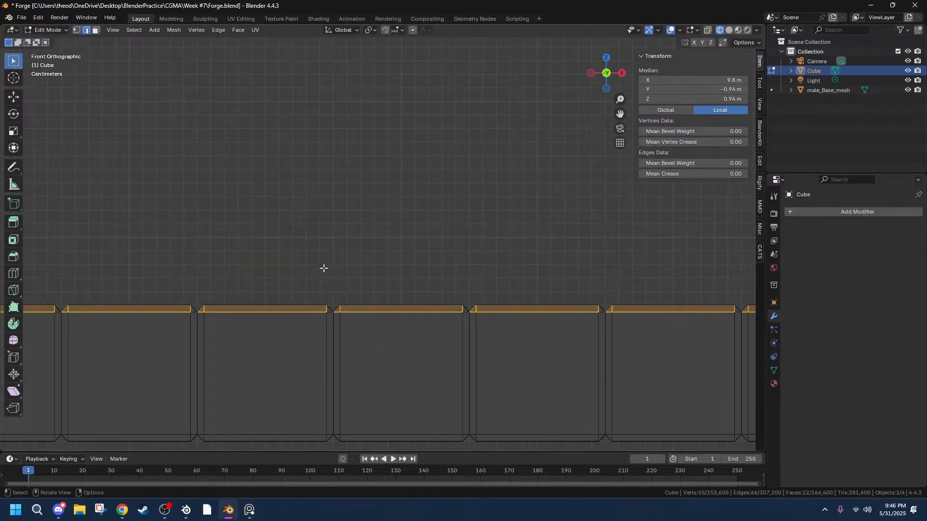
scroll(324, 268, "down", 4)
key("1")
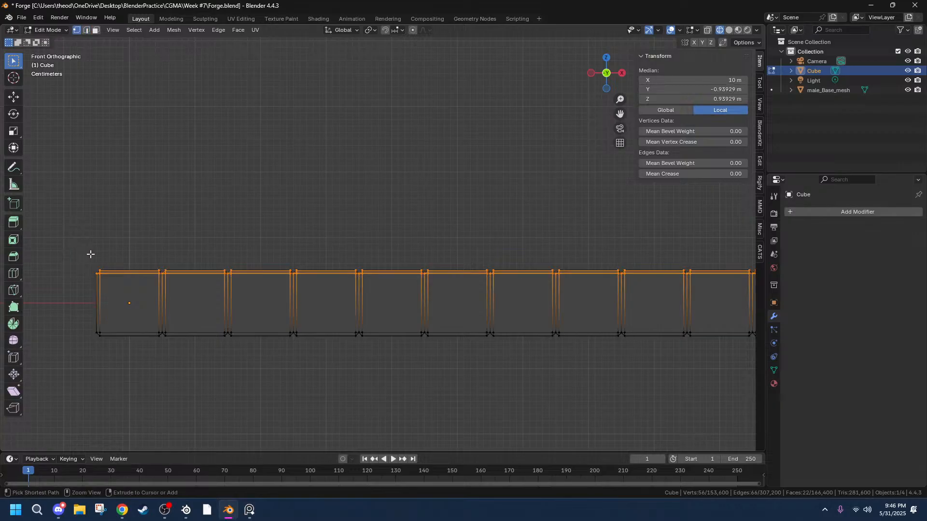
In edge select mode, box-select the top edges of the cubes at the start of the front row.
left_click(87, 29)
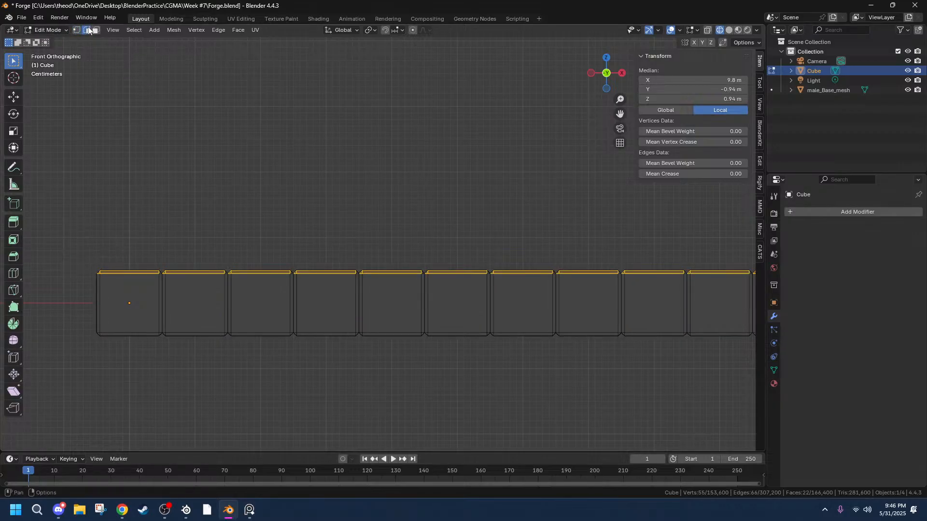
left_click(106, 173)
left_click_drag(68, 239, 794, 277)
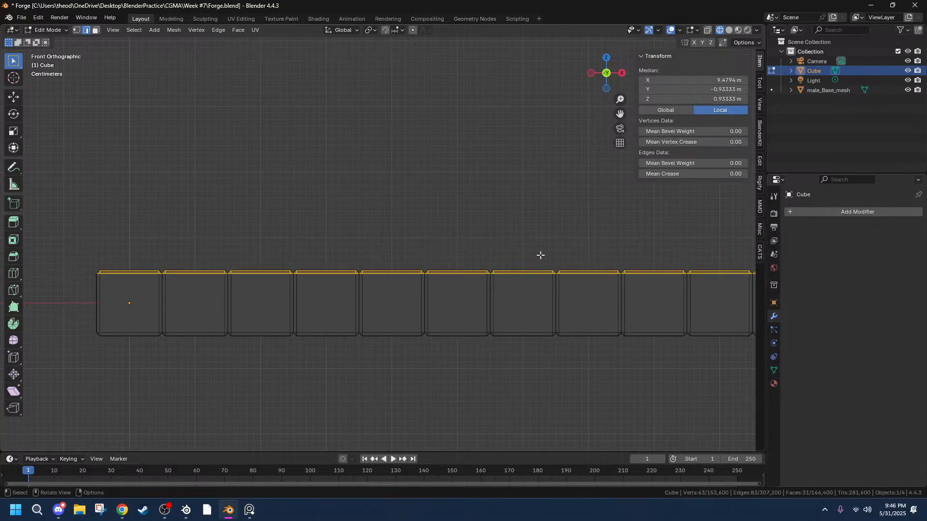
Extend the edge selection along the tops of the remaining cubes to the far end of the front row.
left_click_drag(620, 114, 1, 80)
scroll(623, 154, "down", 1)
scroll(612, 165, "down", 3)
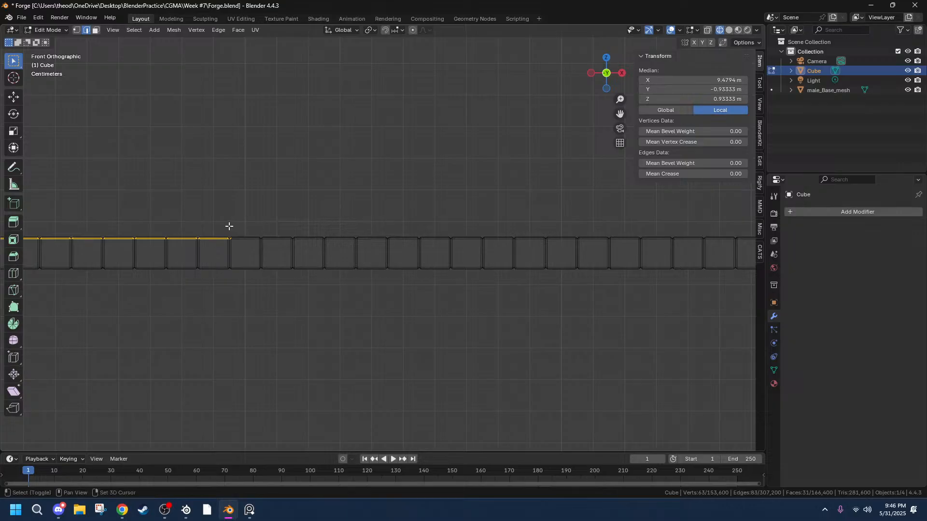
left_click_drag(227, 226, 773, 241, "shift")
left_click_drag(620, 113, 17, 113)
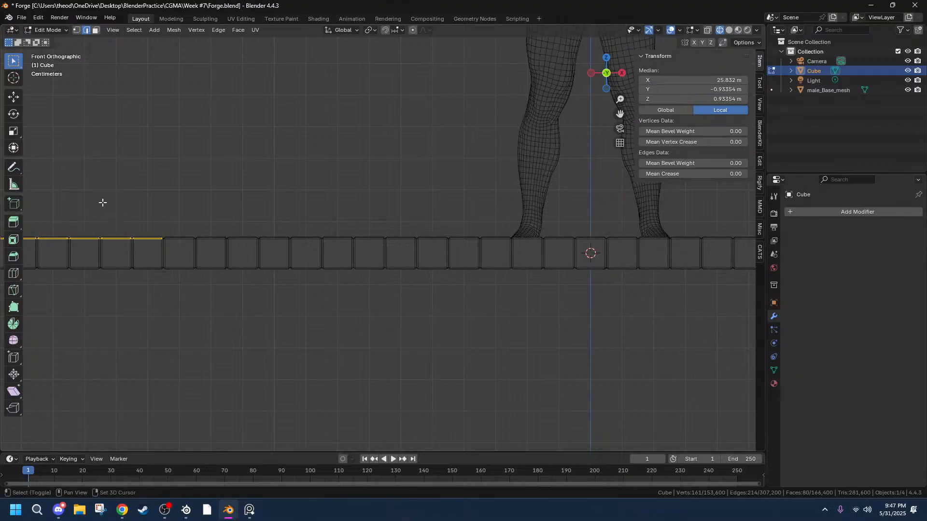
left_click_drag(141, 191, 816, 247, "shift")
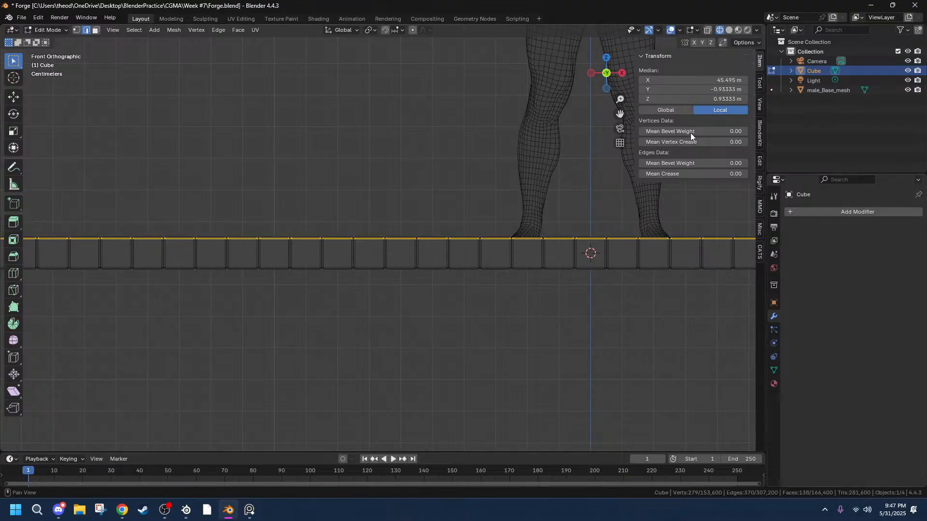
left_click_drag(621, 113, 103, 93)
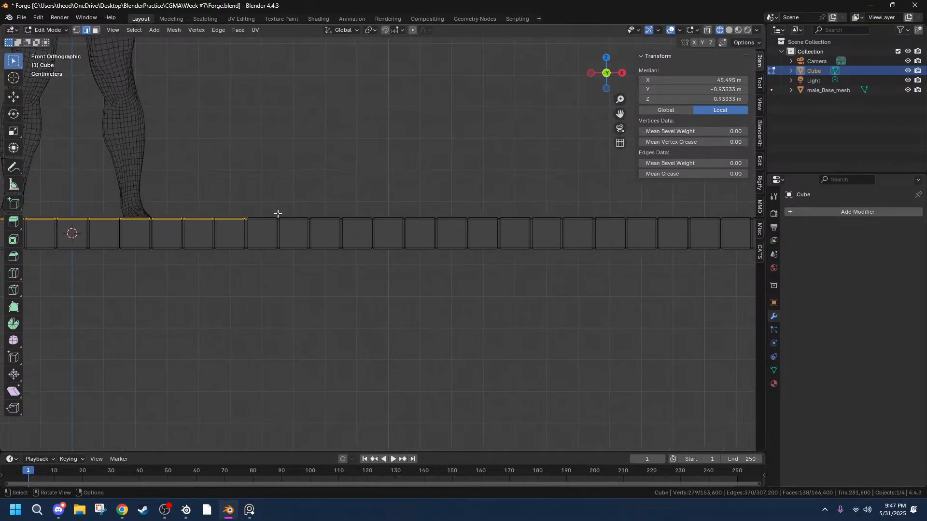
left_click_drag(224, 195, 698, 221, "shift")
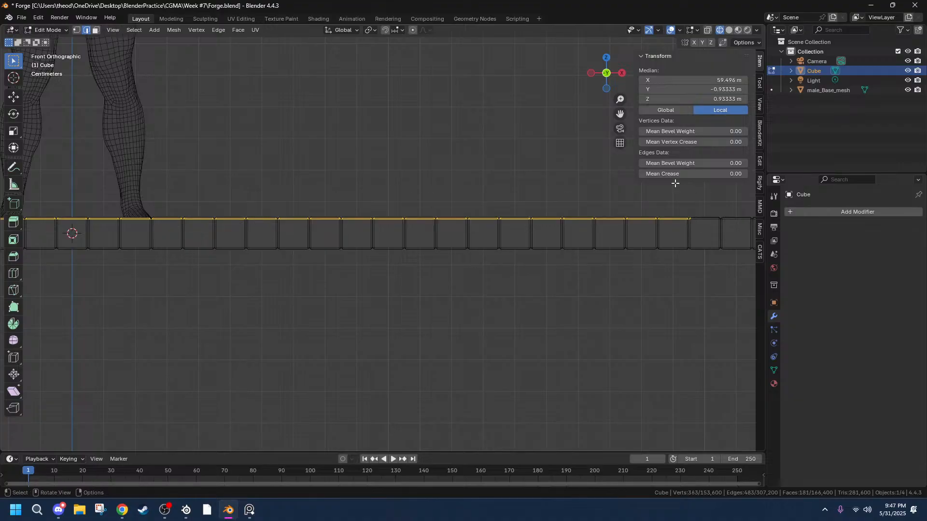
left_click_drag(621, 117, 68, 97)
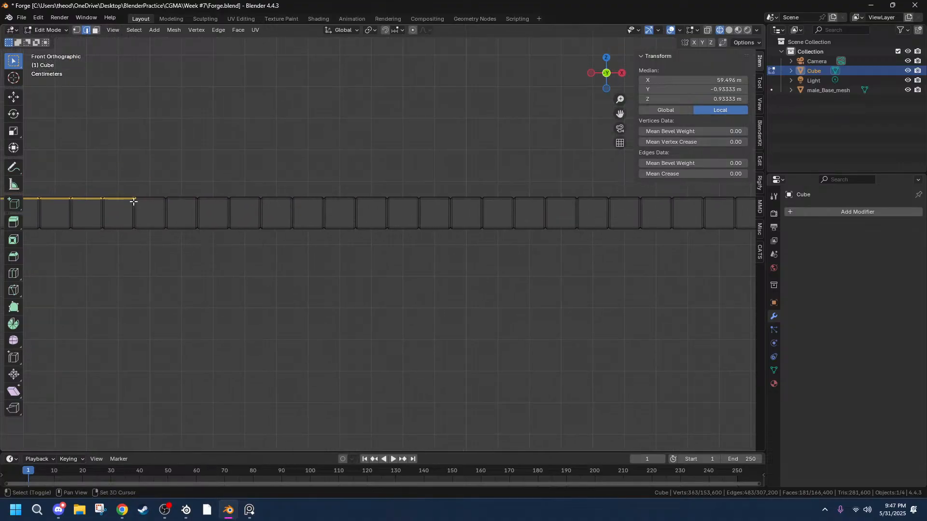
left_click_drag(127, 185, 572, 204, "shift")
left_click_drag(616, 112, 315, 126)
left_click_drag(222, 200, 513, 223, "shift")
Examine the selected top edges up close, in perspective and from the front to see which cubes they cover.
scroll(379, 213, "up", 6)
scroll(384, 210, "down", 1)
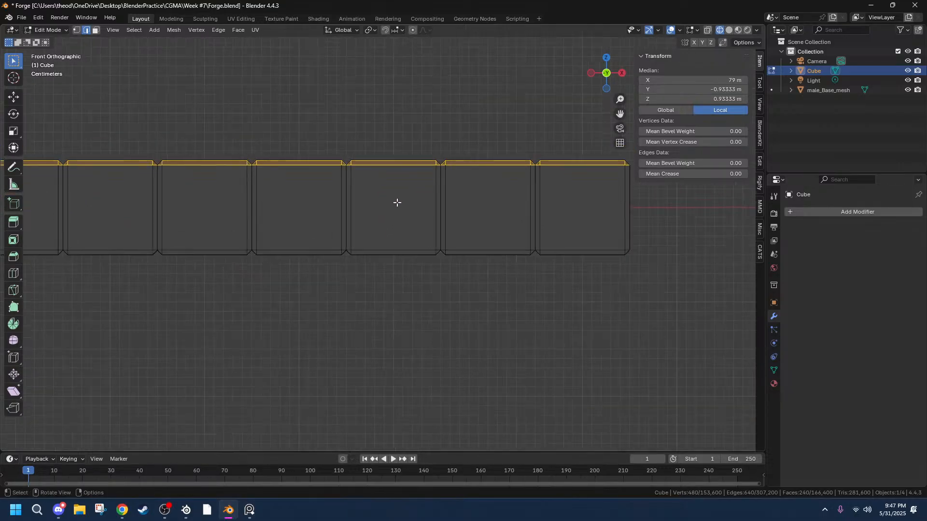
scroll(607, 158, "up", 5)
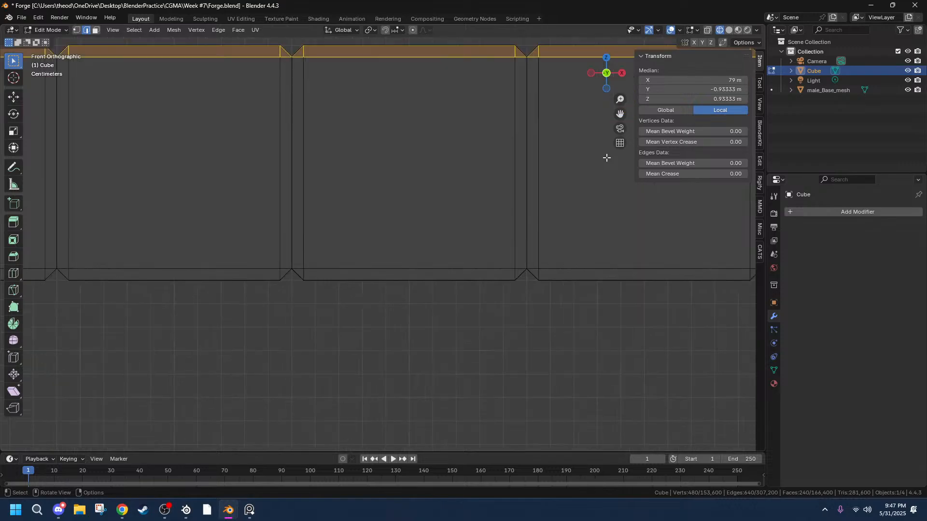
scroll(463, 107, "down", 6)
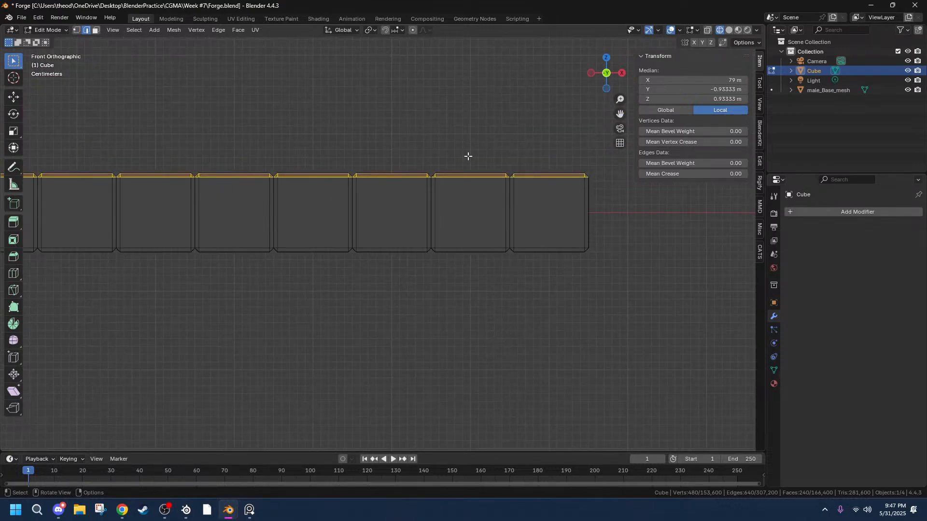
middle_click_drag(468, 156, 468, 234)
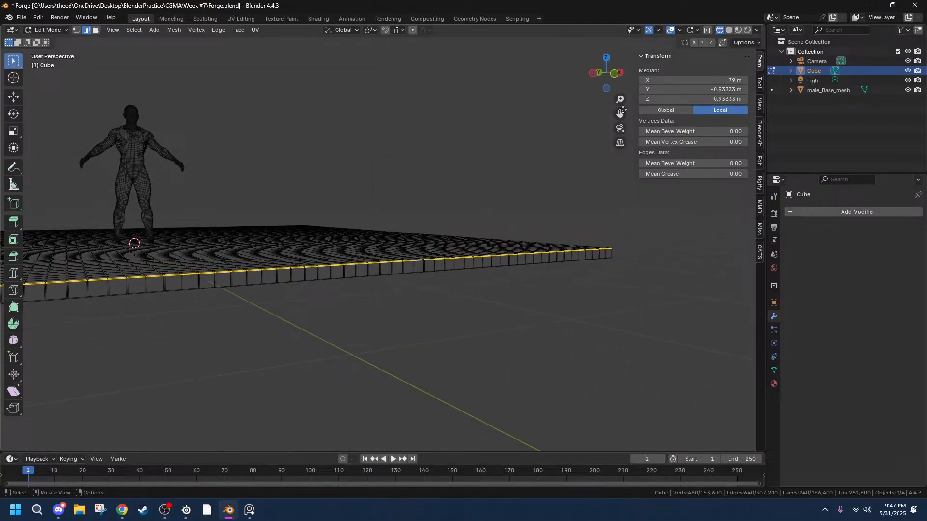
left_click(614, 74)
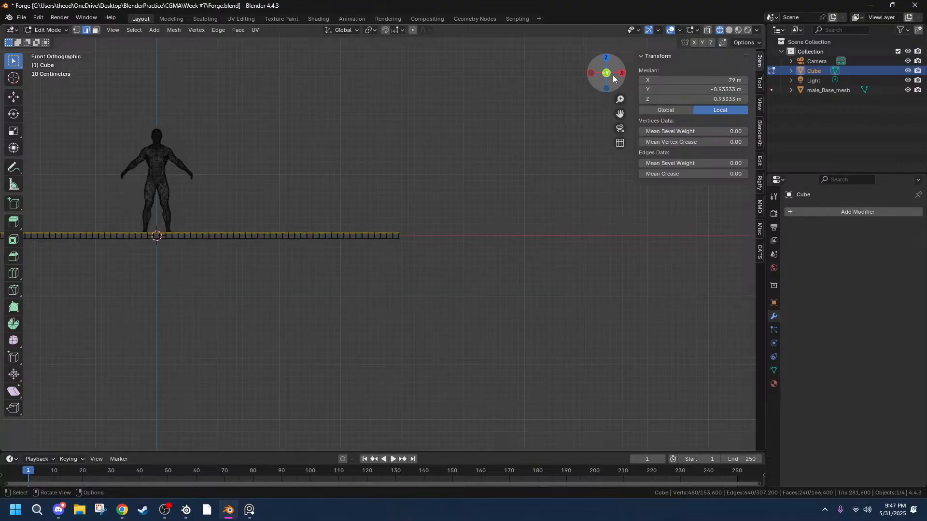
scroll(313, 201, "up", 8)
scroll(315, 201, "down", 5)
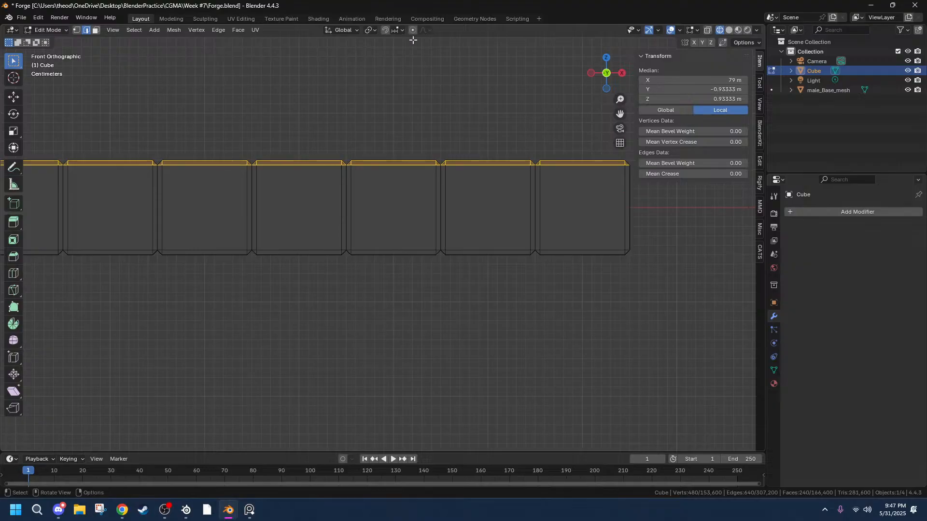
Hide the viewport overlays, box-select the top edges of the row's last cubes, and show the overlays again.
left_click(670, 31)
scroll(573, 124, "down", 6)
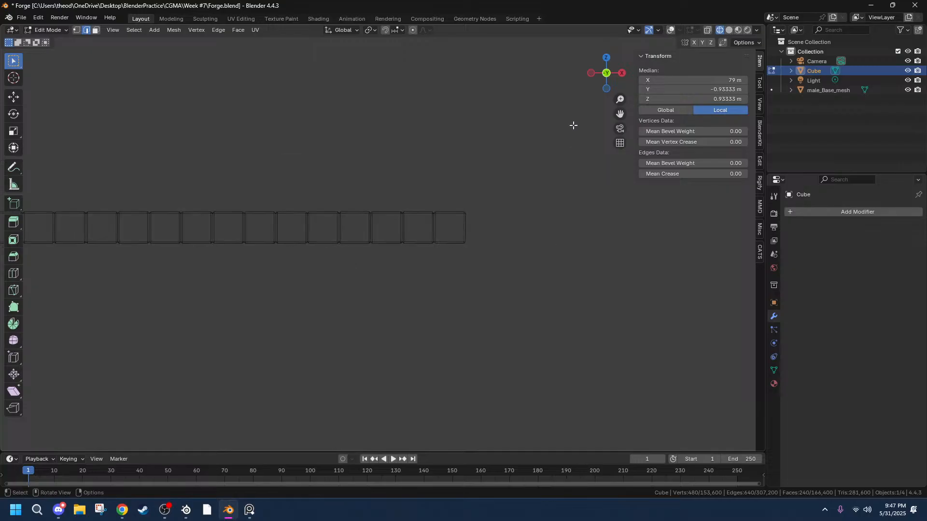
left_click_drag(544, 179, 150, 220)
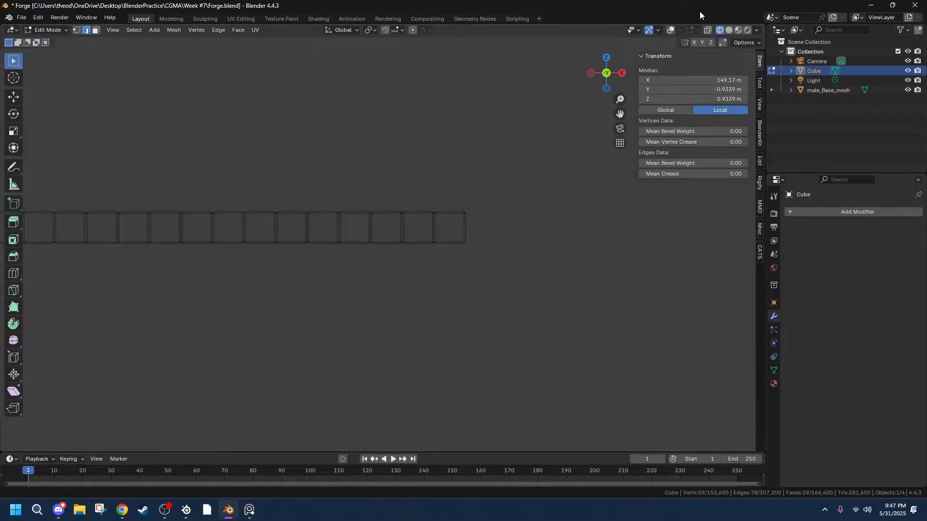
left_click(671, 30)
Try rendered shading on the floor, check its shading options, and return to wireframe shading.
middle_click_drag(507, 120, 452, 142)
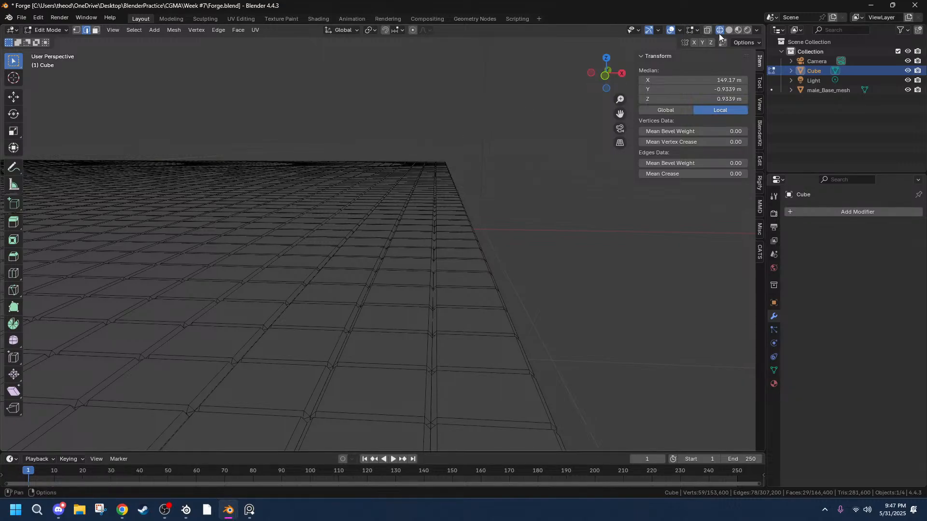
left_click(747, 30)
left_click(756, 30)
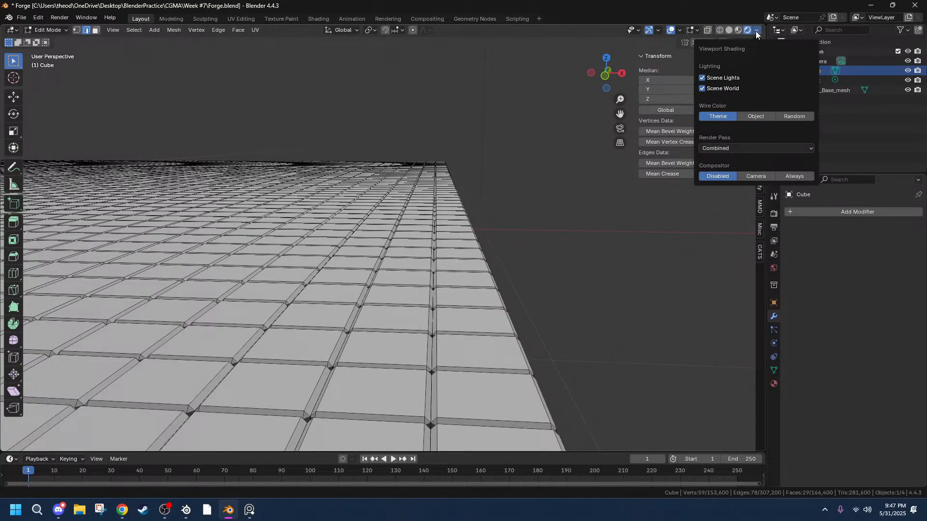
left_click(720, 30)
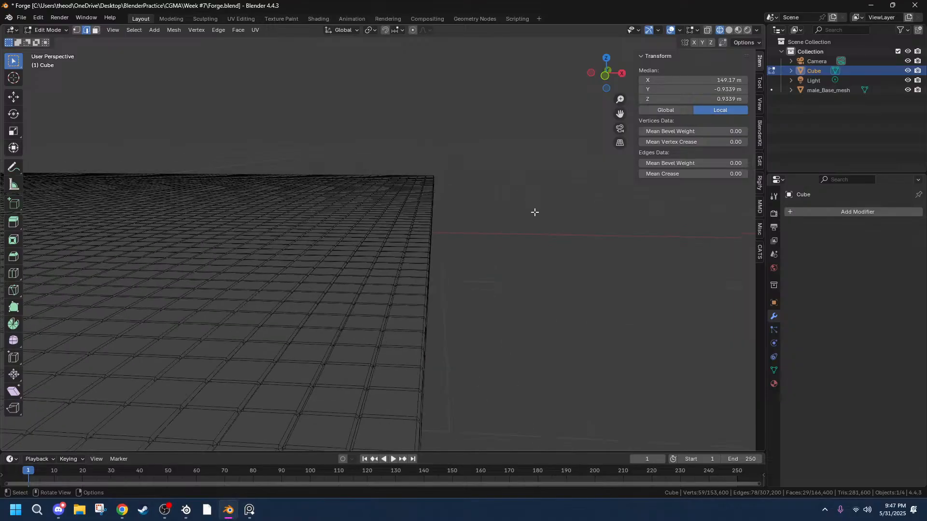
Box-select across the floor's top in perspective, clear that selection, and select the front corner cube's front top edge.
middle_click_drag(534, 212, 504, 256)
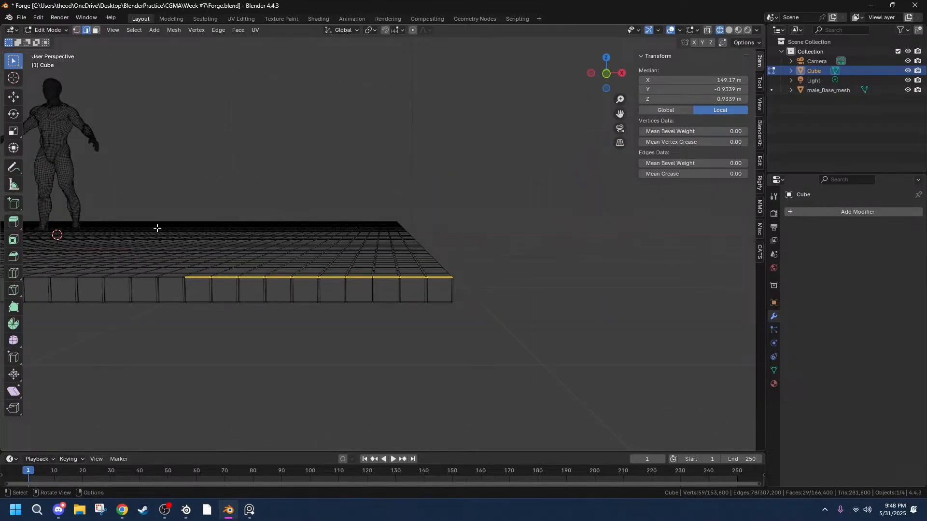
left_click_drag(157, 228, 588, 282)
middle_click_drag(433, 275, 493, 266)
left_click(534, 178)
left_click(401, 377)
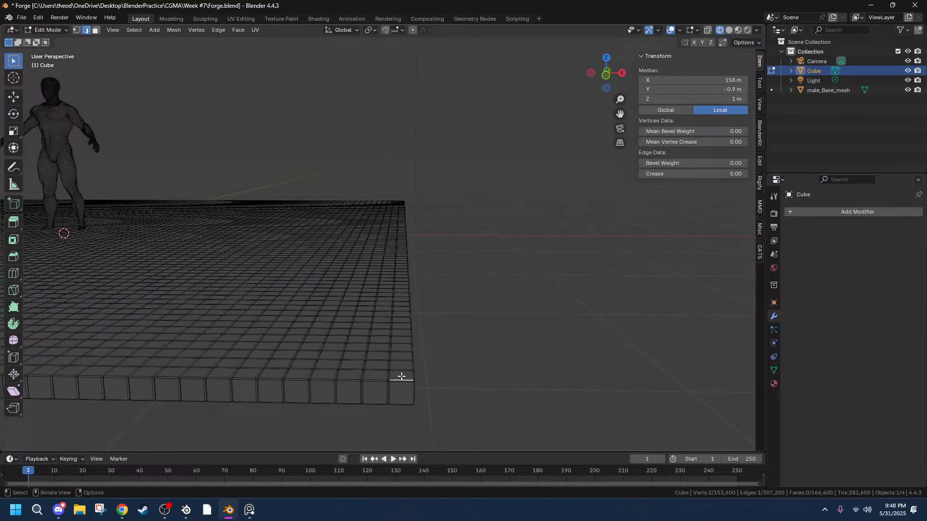
Select the front corner cube's top face, try to make it a vertex parent, and pick its rear top edge instead.
key("3")
left_click(401, 375)
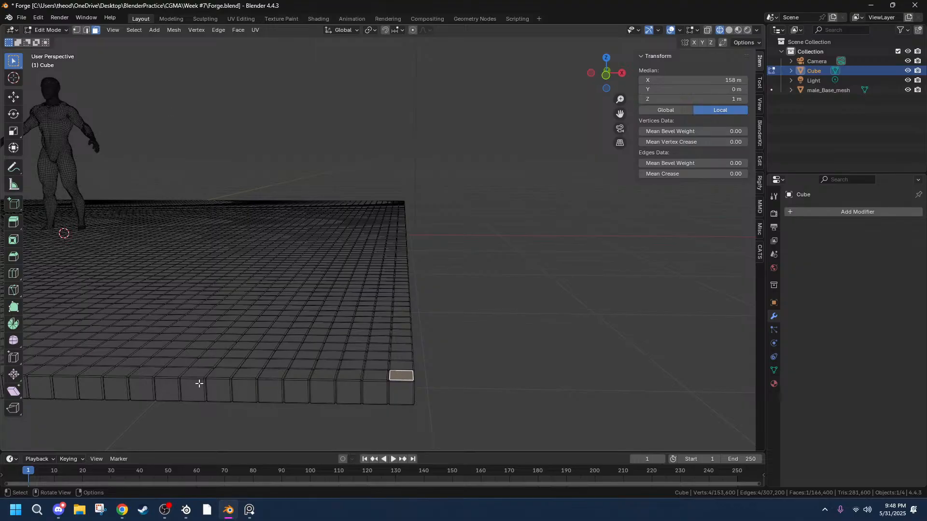
key("ctrl+p")
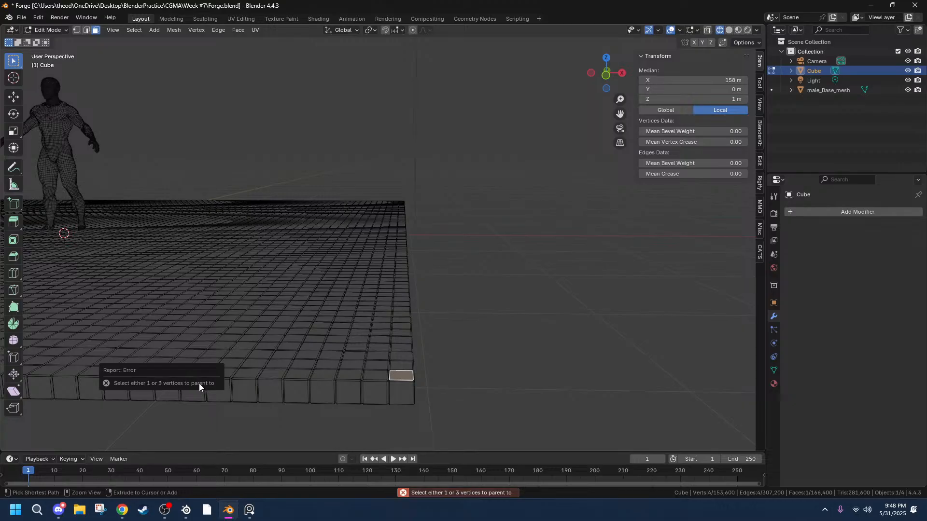
key("2")
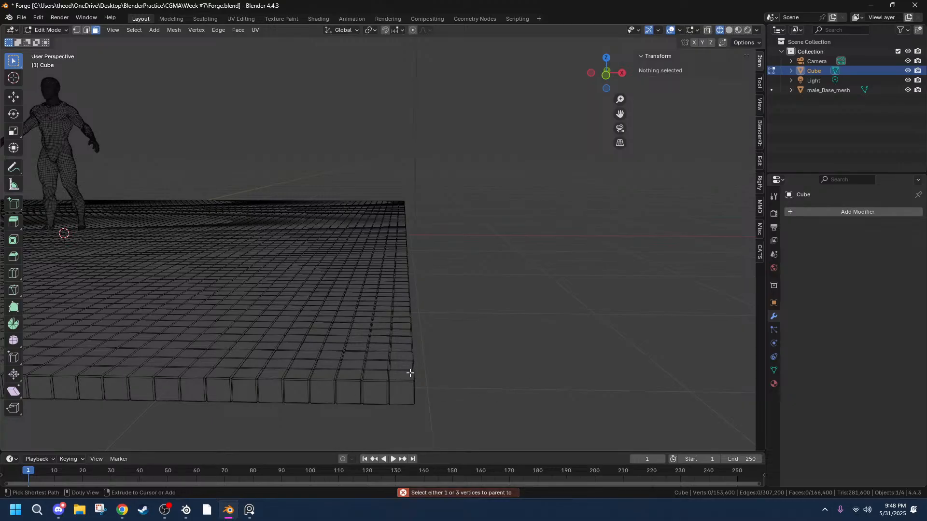
left_click(410, 373)
left_click(401, 373)
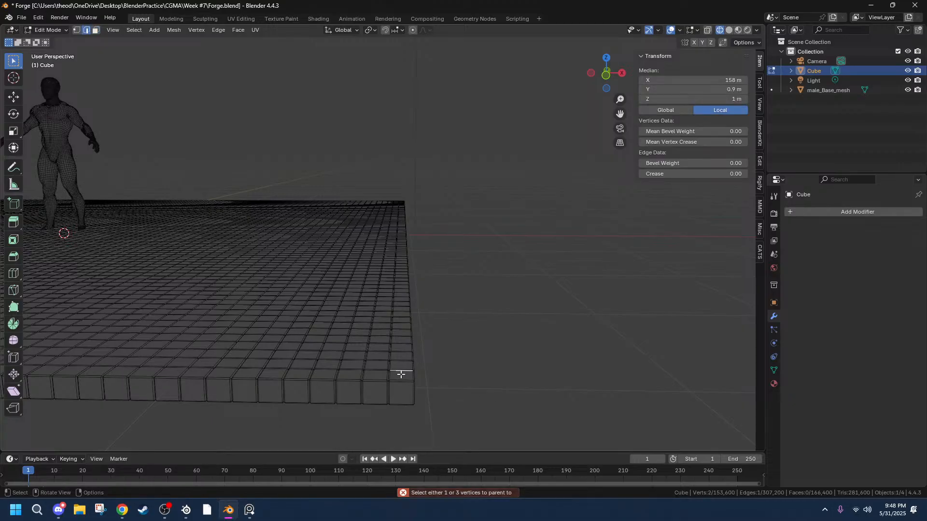
In face select mode, select the front corner cube's top face and extend the selection to all coplanar faces with Select Similar.
key("3")
left_click(401, 375)
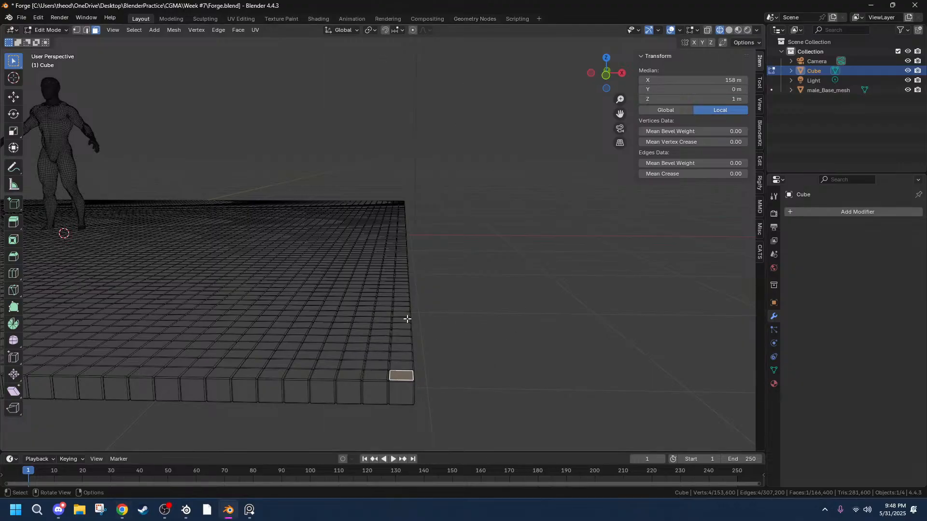
key("shift+g")
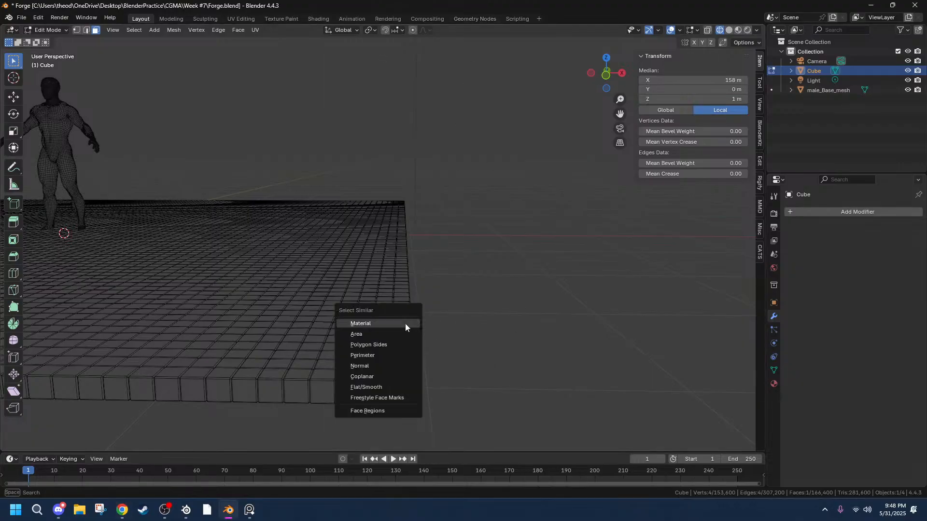
left_click(372, 376)
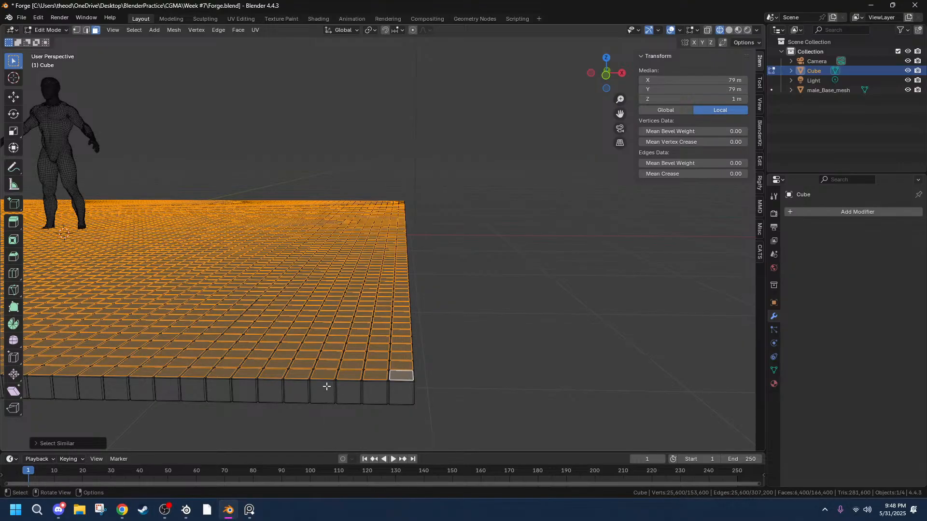
Grow the selection of coplanar top faces by one ring and randomize its vertices with an amount of 0.08 m.
key("ctrl+KP_Add")
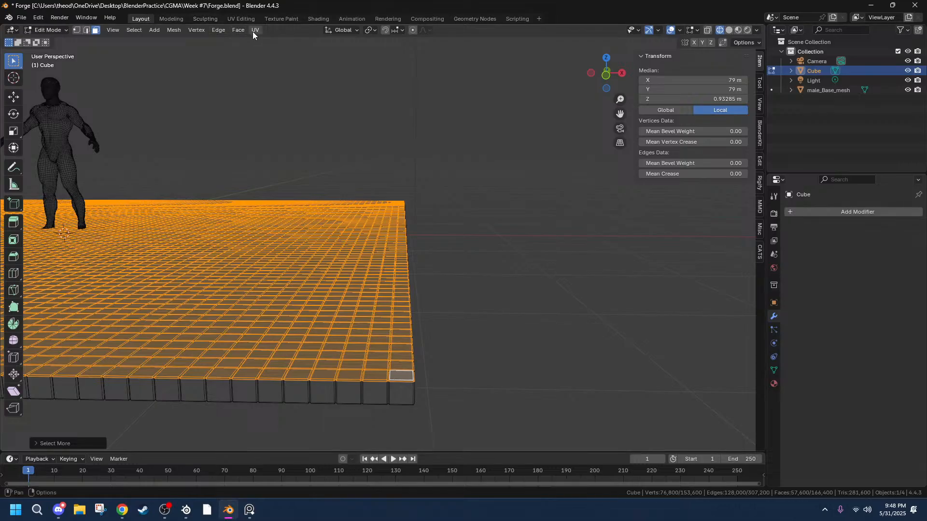
left_click(142, 30)
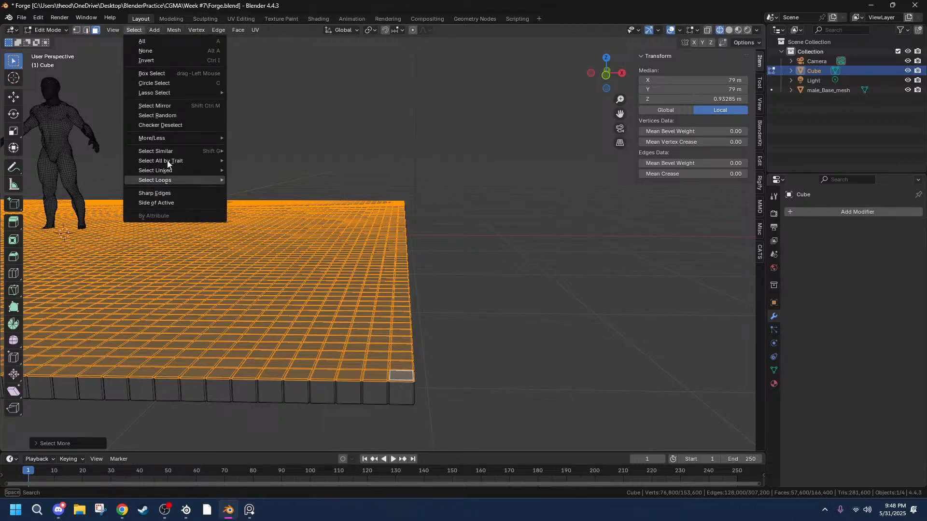
left_click(174, 30)
mouse_move(202, 55)
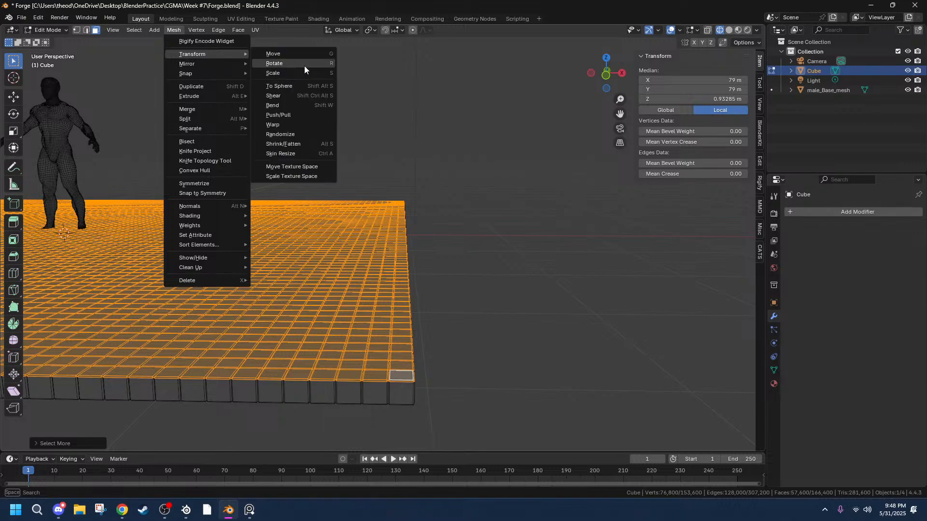
left_click(288, 132)
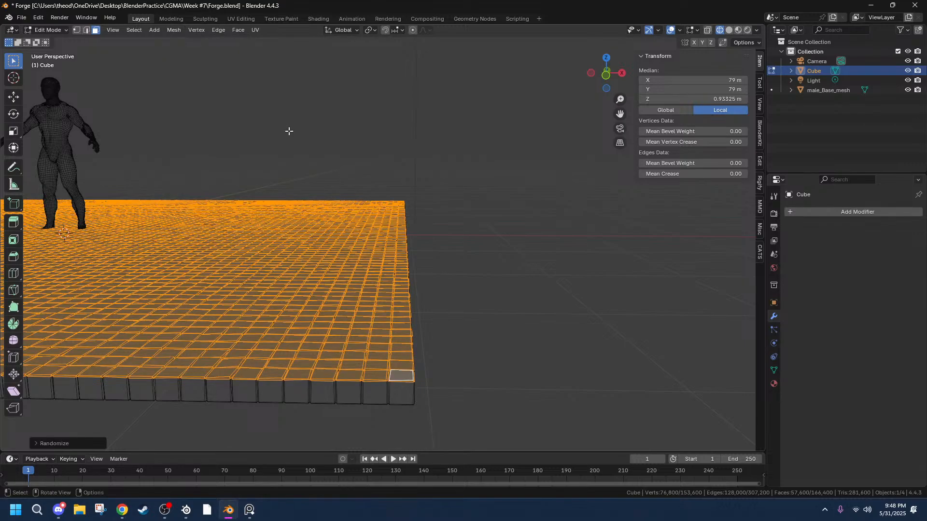
middle_click_drag(449, 372, 447, 362)
scroll(424, 290, "up", 6)
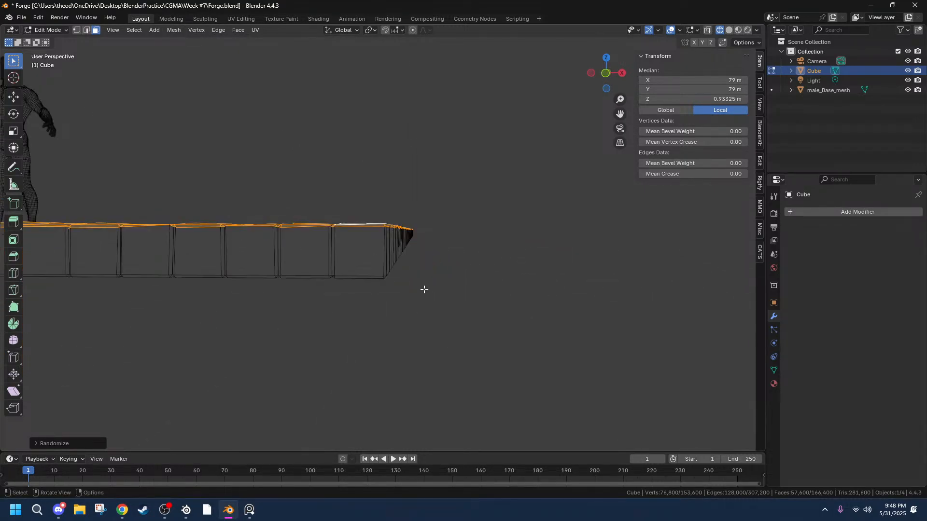
middle_click_drag(360, 270, 331, 263)
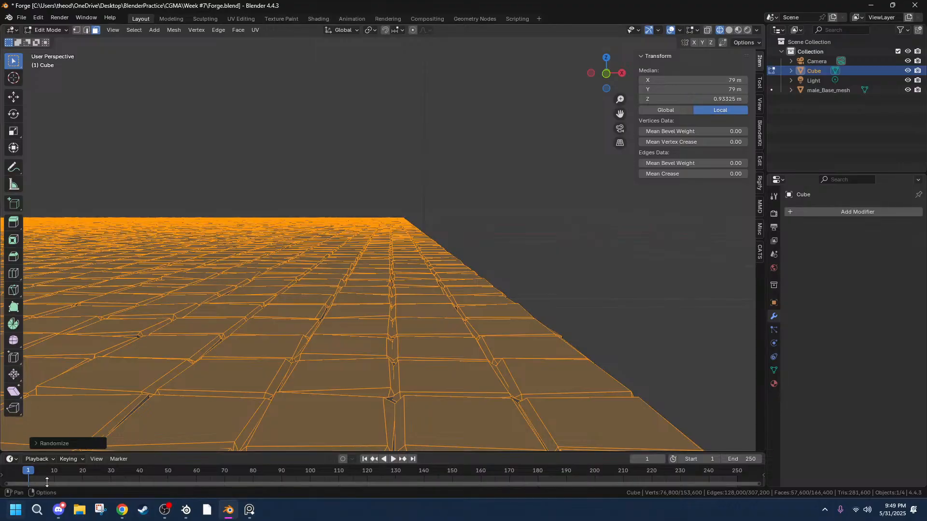
left_click(42, 443)
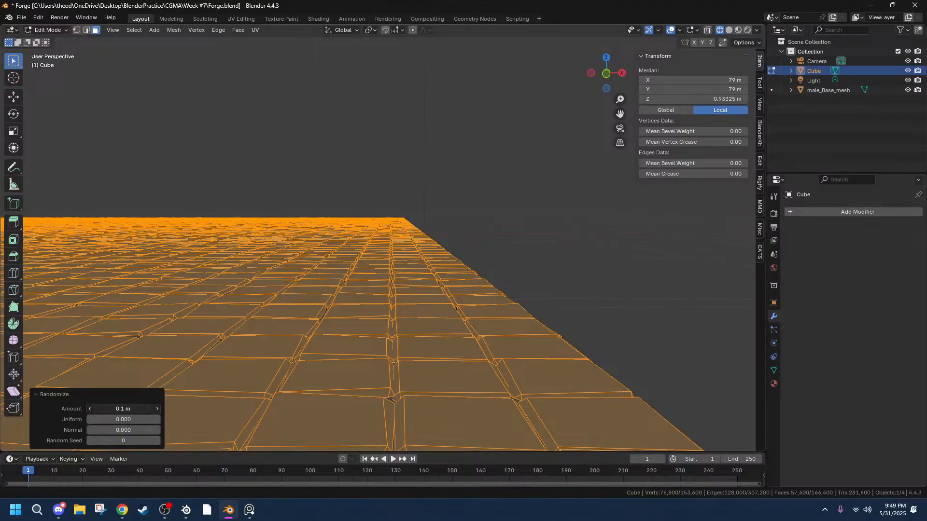
mouse_move(124, 409)
left_mouse_down()
mouse_move(144, 409)
mouse_move(120, 409)
left_mouse_up()
Examine the randomized cube tops and the gaps between them across the floor, mainly in top orthographic view.
scroll(330, 347, "down", 5)
middle_click_drag(330, 347, 282, 295)
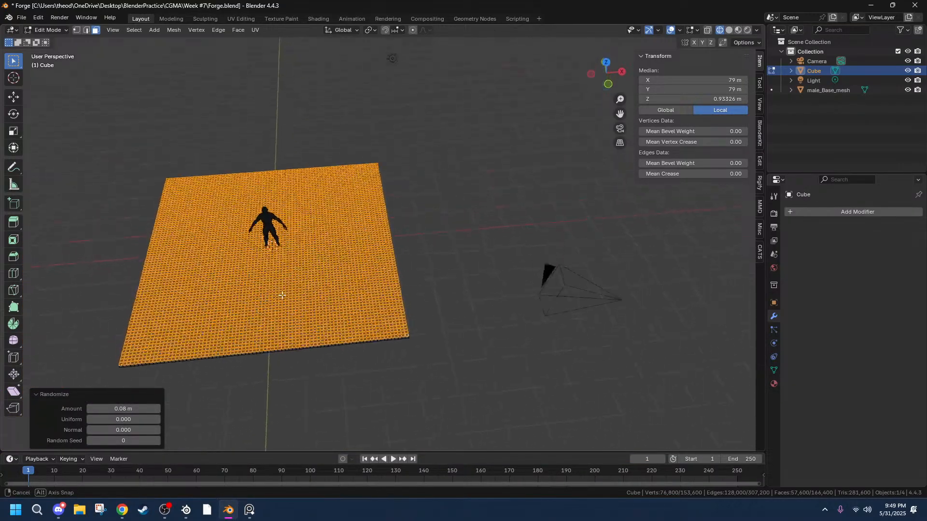
scroll(285, 299, "up", 6)
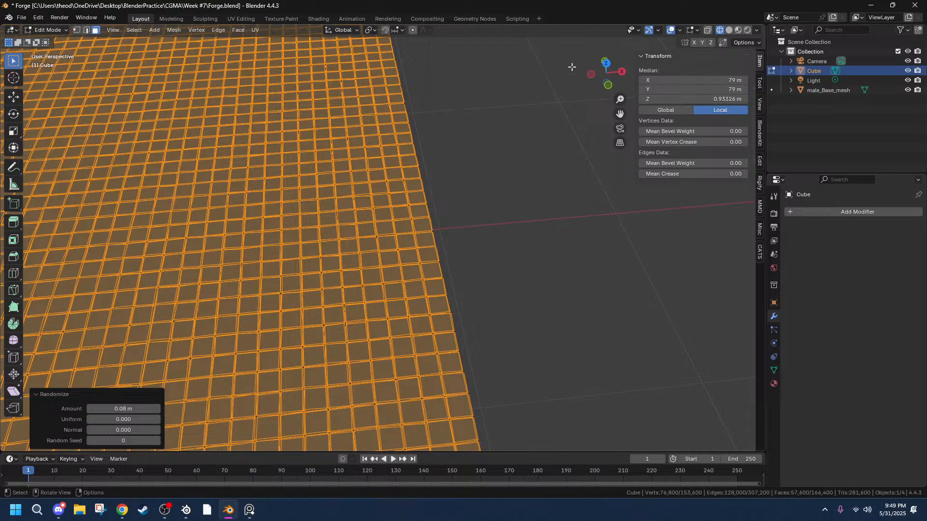
left_click(606, 63)
scroll(268, 182, "up", 4)
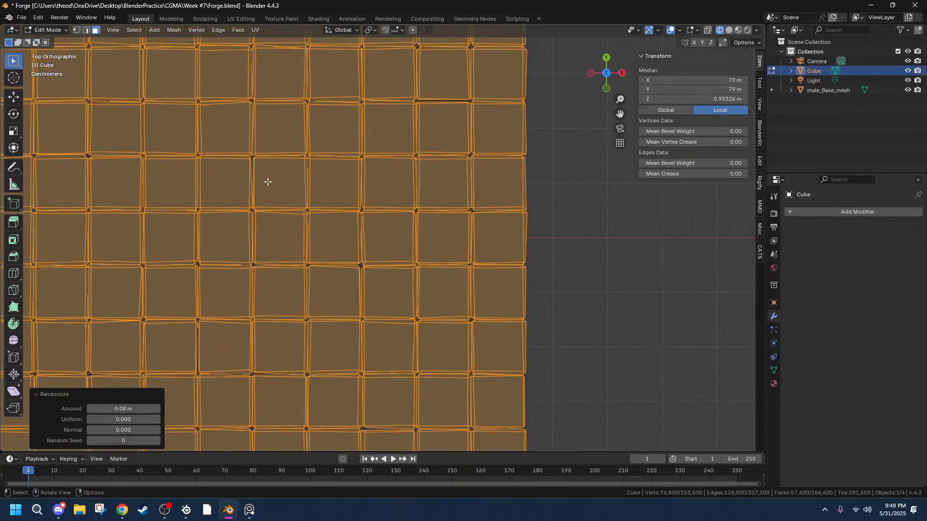
scroll(268, 181, "up", 3)
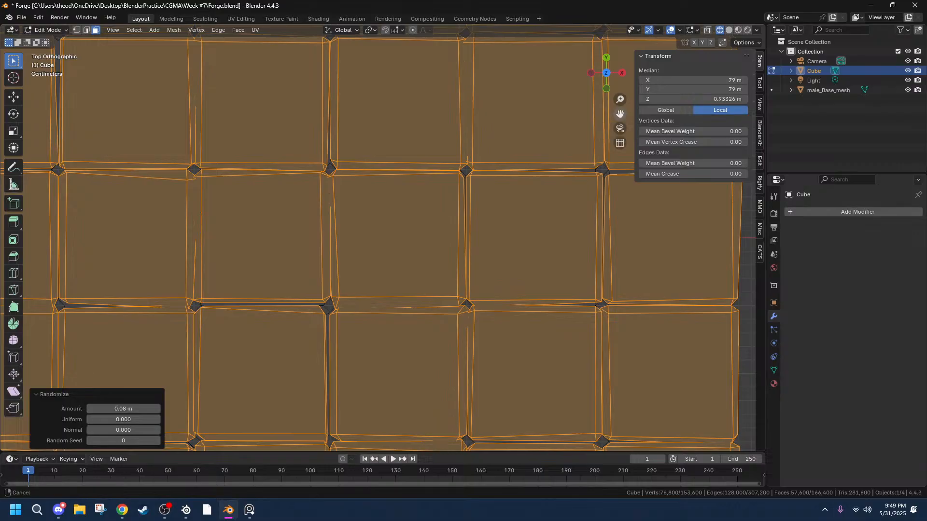
left_click_drag(620, 114, 833, 166)
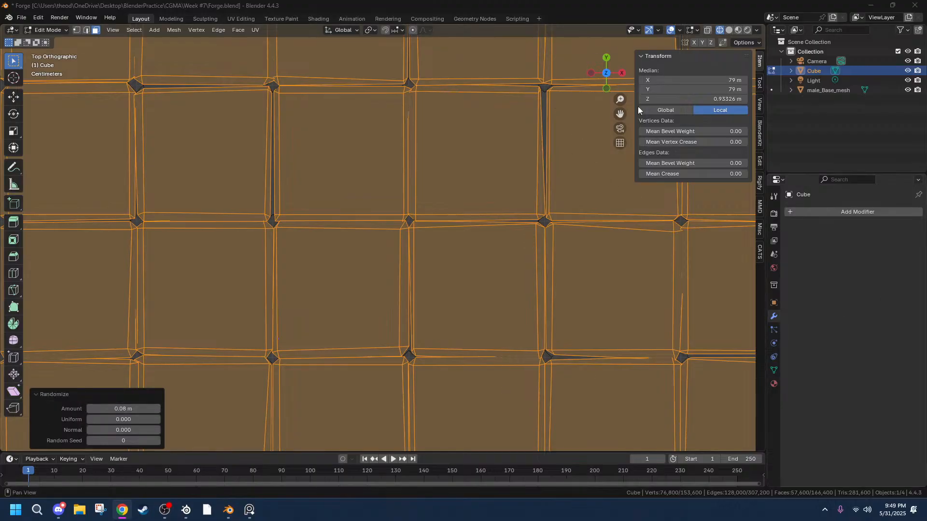
left_click_drag(620, 115, 926, 122)
left_click_drag(620, 114, 535, 95)
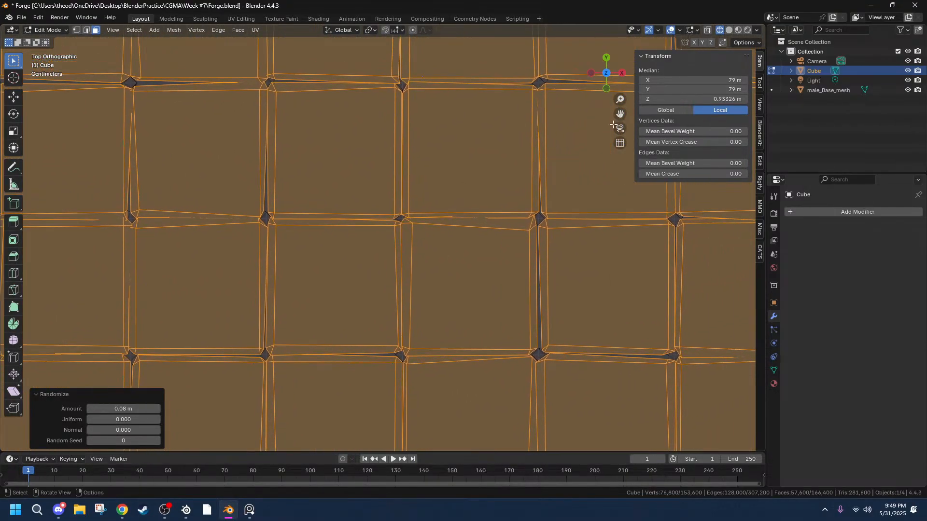
Undo the randomization and reapply Randomize with amount 0.05 m, Normal 0.5 and random seed 50.
key("ctrl+z")
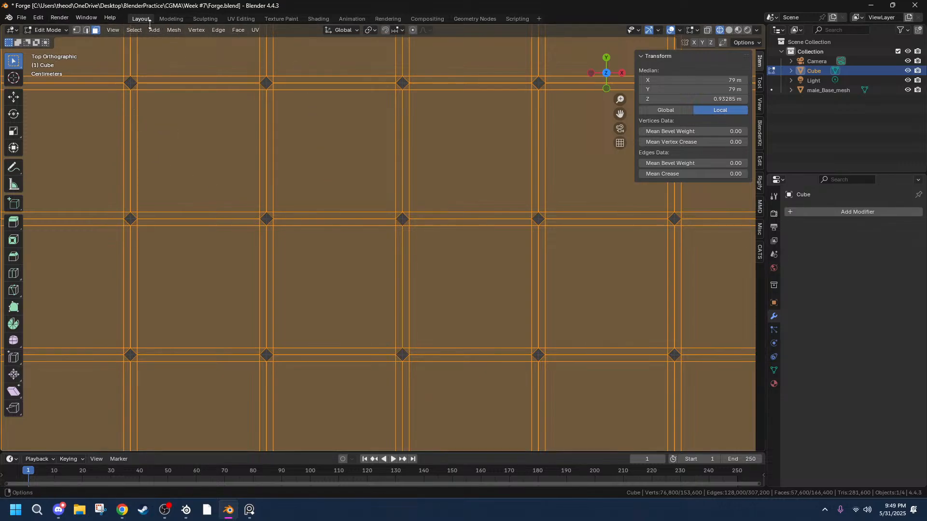
left_click(180, 31)
mouse_move(179, 53)
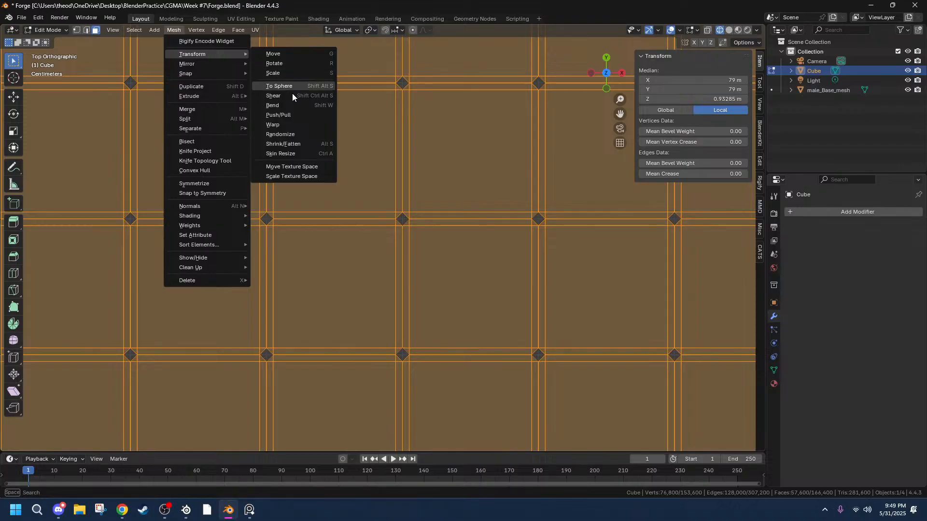
left_click(305, 137)
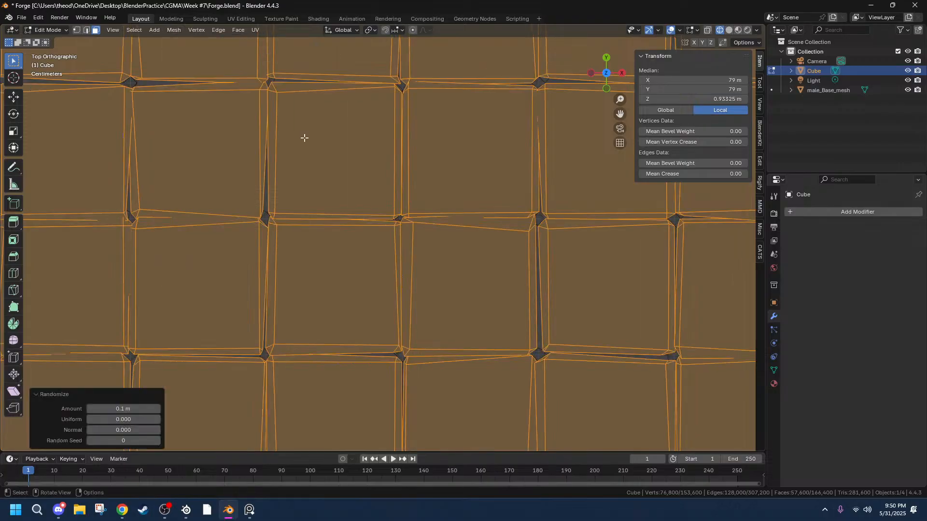
left_click_drag(137, 409, 133, 430)
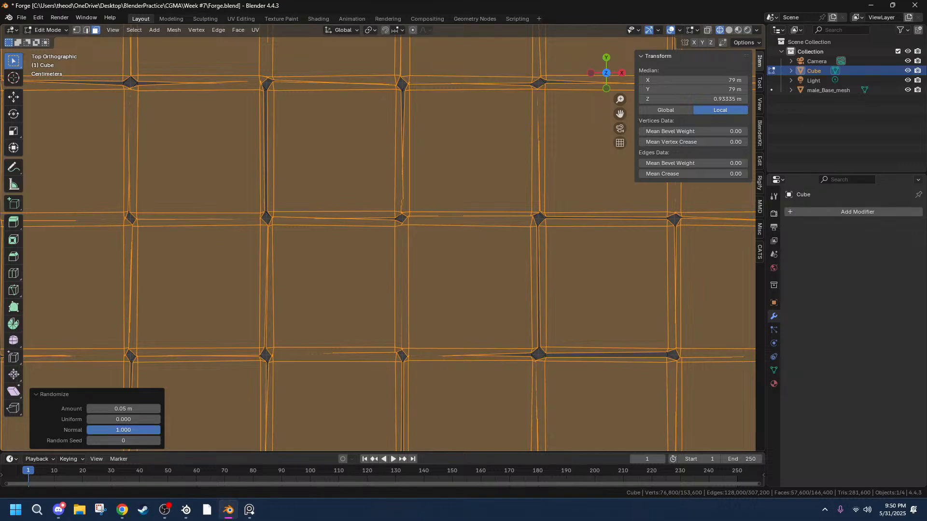
left_click_drag(132, 429, 123, 429)
left_click_drag(123, 419, 183, 441)
scroll(345, 234, "down", 15)
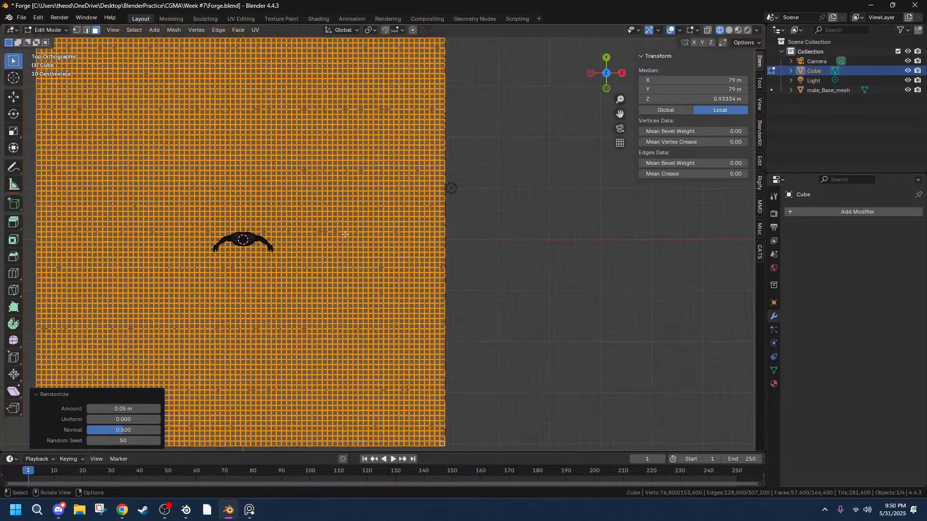
middle_click_drag(345, 235, 397, 218)
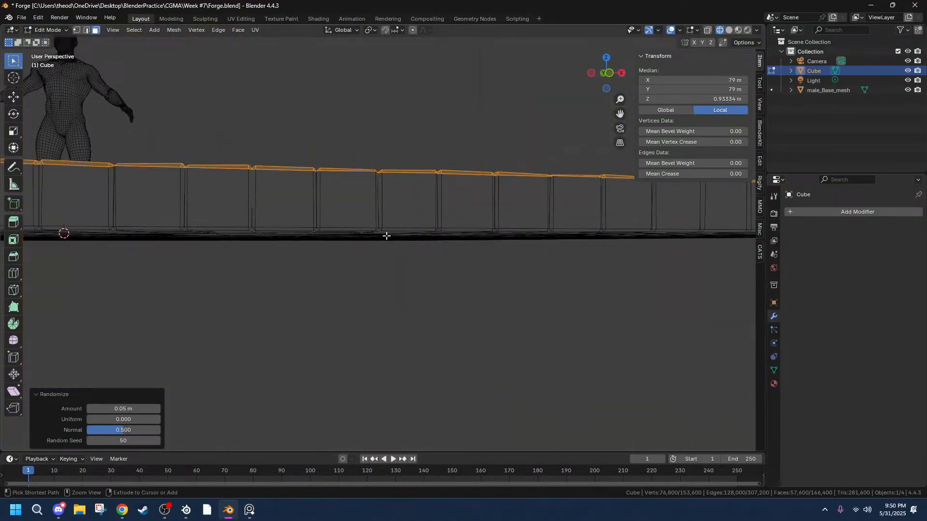
middle_click_drag(291, 222, 320, 235)
Try Select Linked on a floor cube with different delimit options, including UVs, and return the delimit to Seam.
scroll(320, 234, "down", 4)
middle_click_drag(218, 246, 241, 248)
middle_click_drag(138, 298, 226, 251)
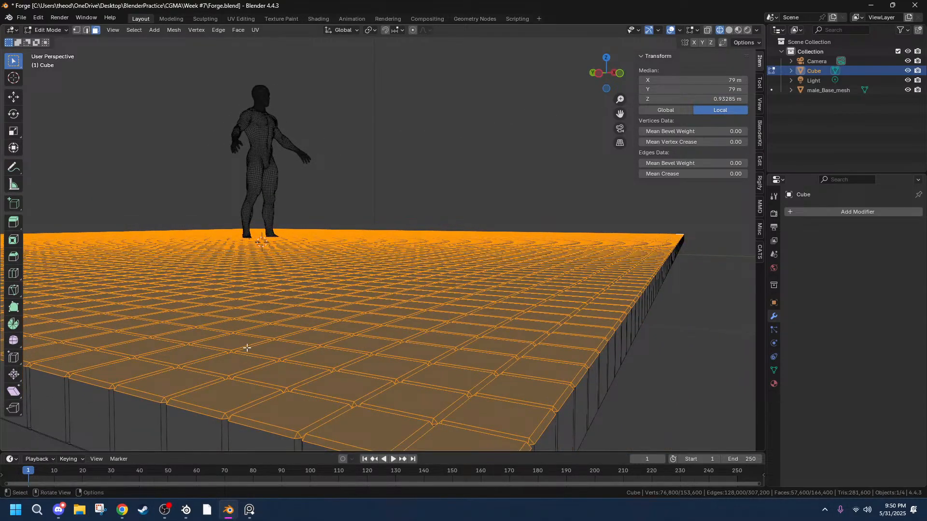
scroll(259, 356, "down", 4)
scroll(337, 308, "up", 4)
key("l")
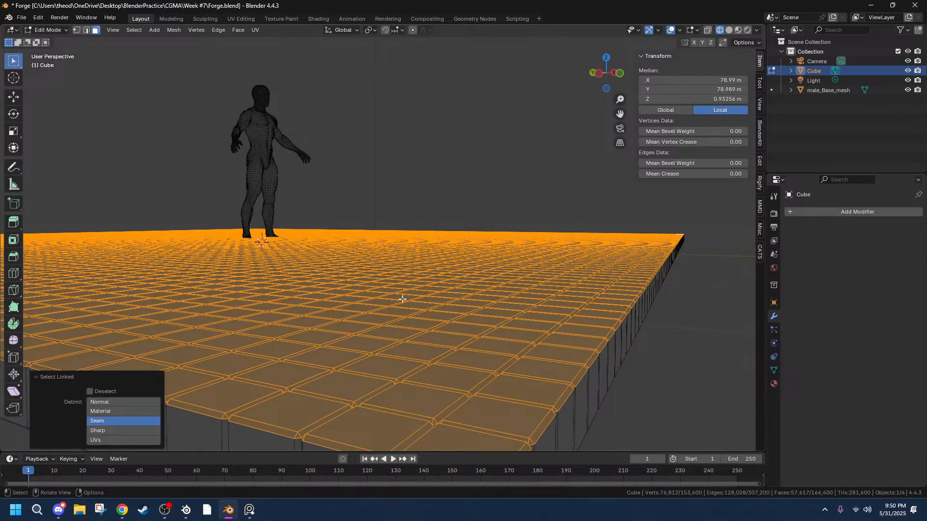
left_click(107, 412)
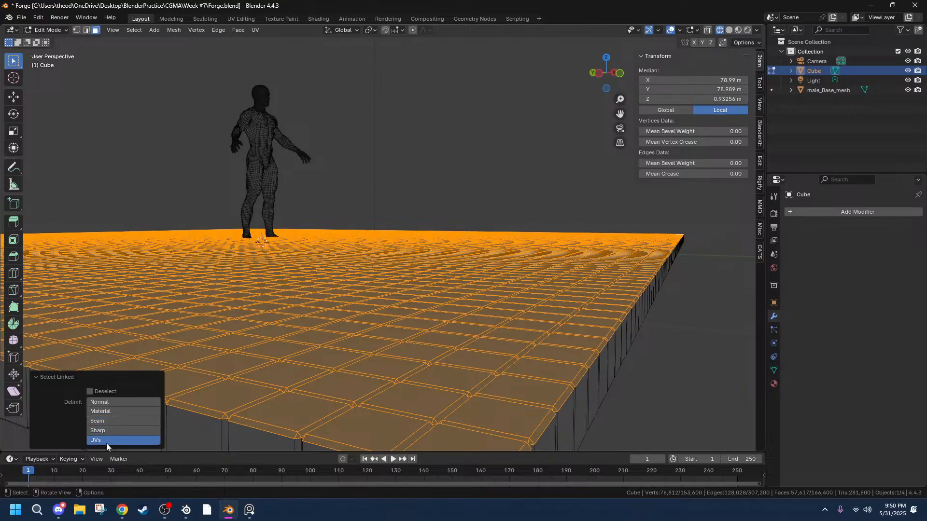
left_click(113, 421)
Clear the floor's face selection and inspect the bevelled cubes along its outer edge up close.
scroll(597, 335, "down", 4)
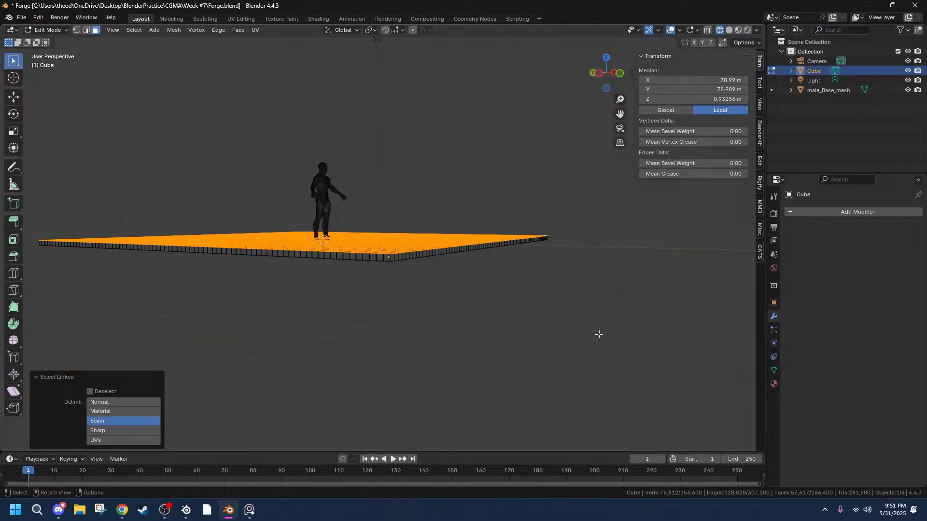
middle_click_drag(584, 350, 564, 347)
left_click(205, 268)
scroll(204, 268, "up", 5)
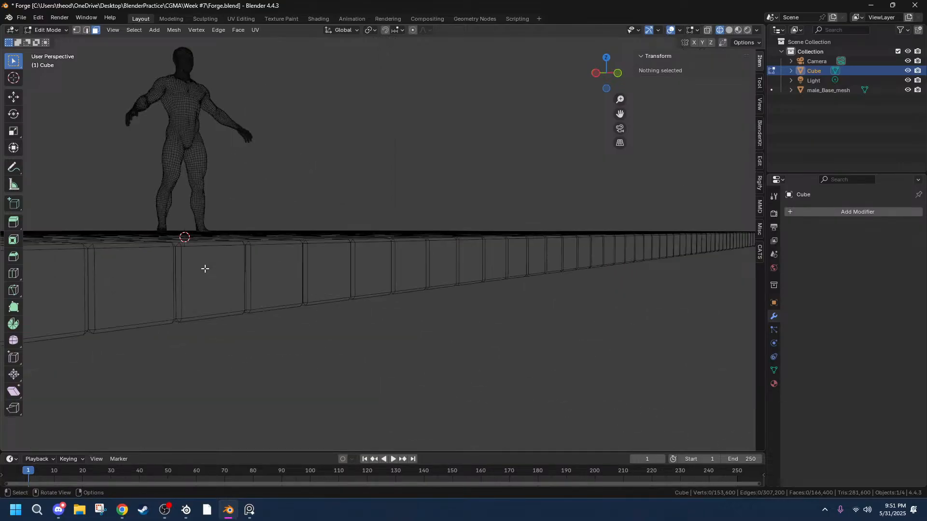
middle_click_drag(205, 270, 218, 275)
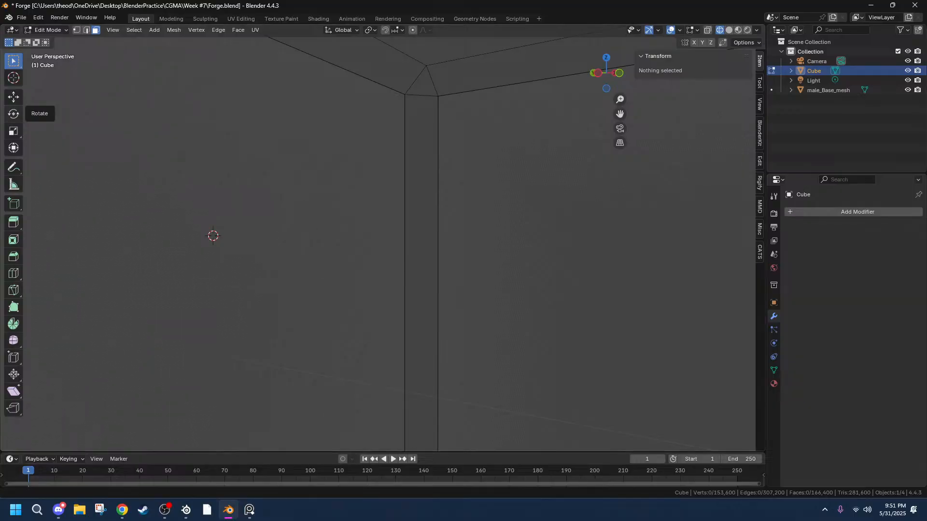
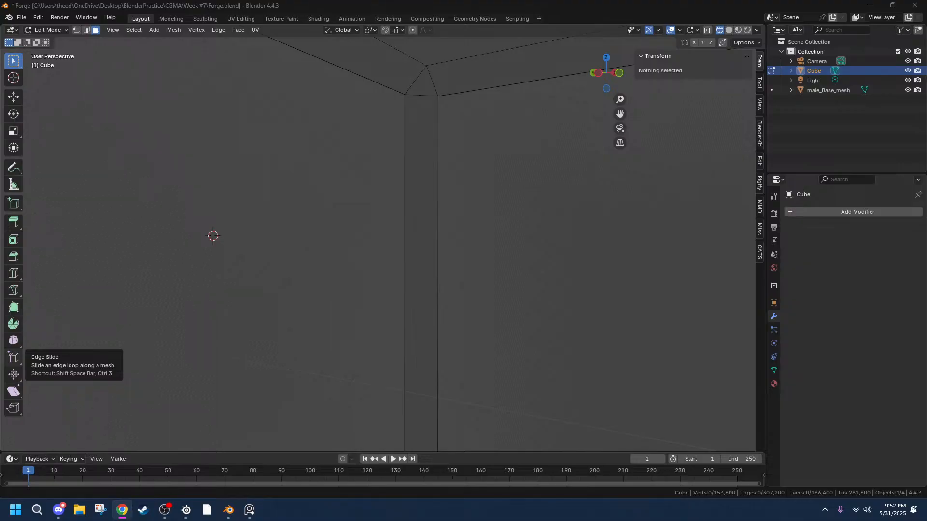
Undo the recent selections and mode changes made on the floor mesh in Edit Mode.
scroll(292, 246, "down", 10)
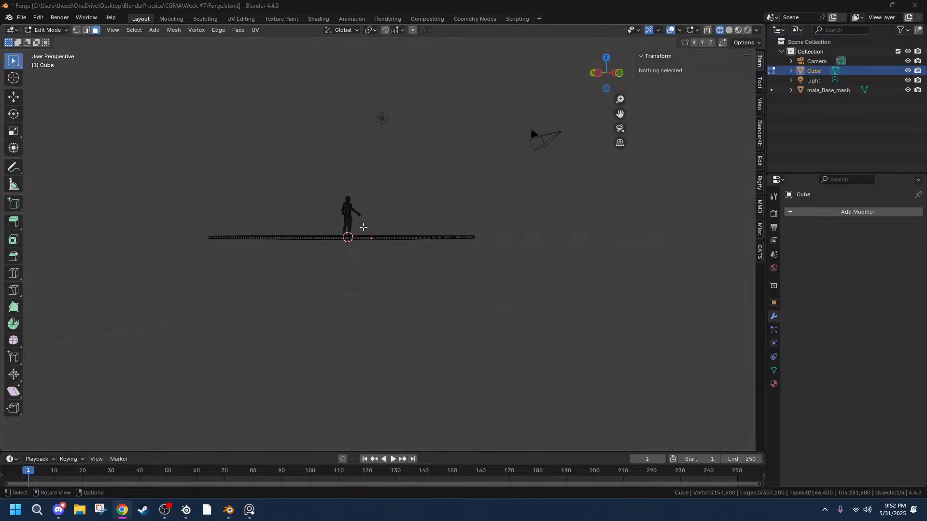
middle_click_drag(362, 225, 406, 323)
scroll(407, 323, "up", 3)
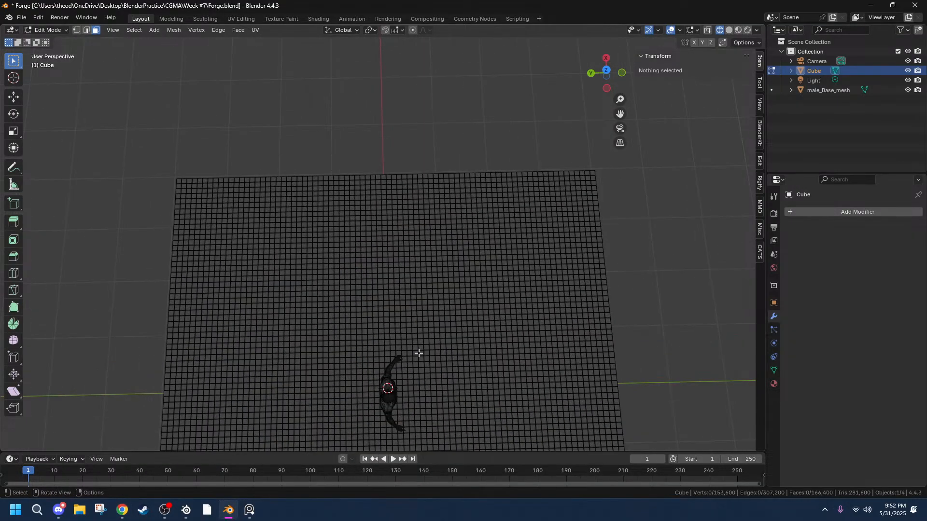
scroll(419, 356, "down", 3)
key("ctrl+z")
key("ctrl+z")
key("ctrl+z")
key("ctrl+z")
key("ctrl+z")
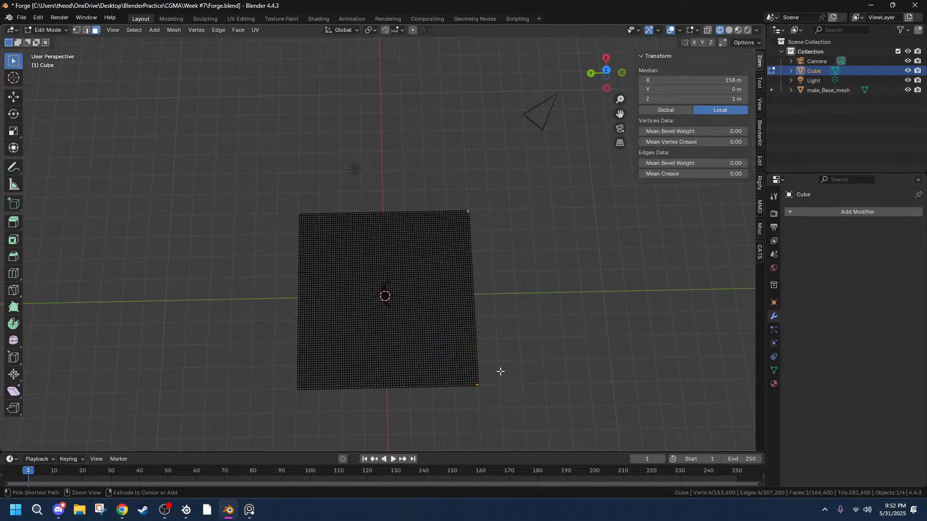
key("ctrl+z")
key("ctrl+z")
key("ctrl+z")
key("ctrl+z")
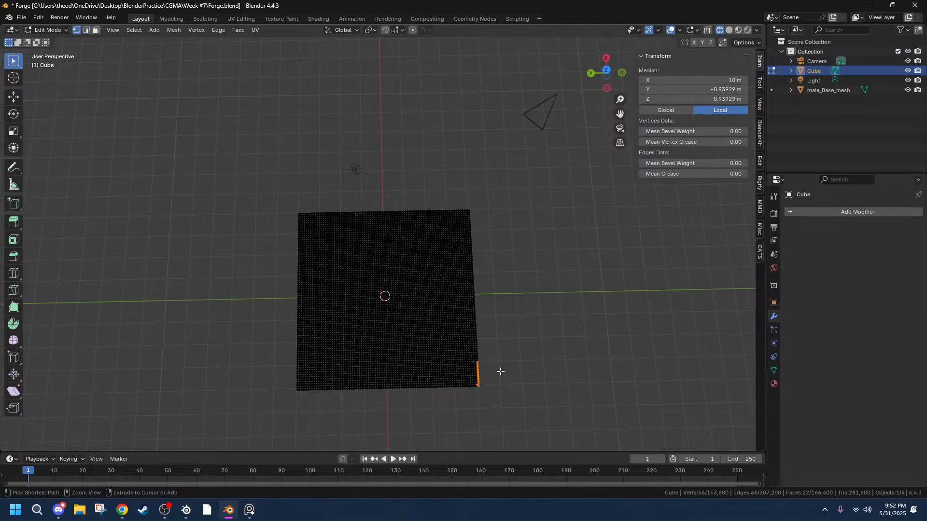
Undo the floor's construction, including its array and bevel modifiers, back to the single plain cube.
key("ctrl+z")
key("ctrl+z")
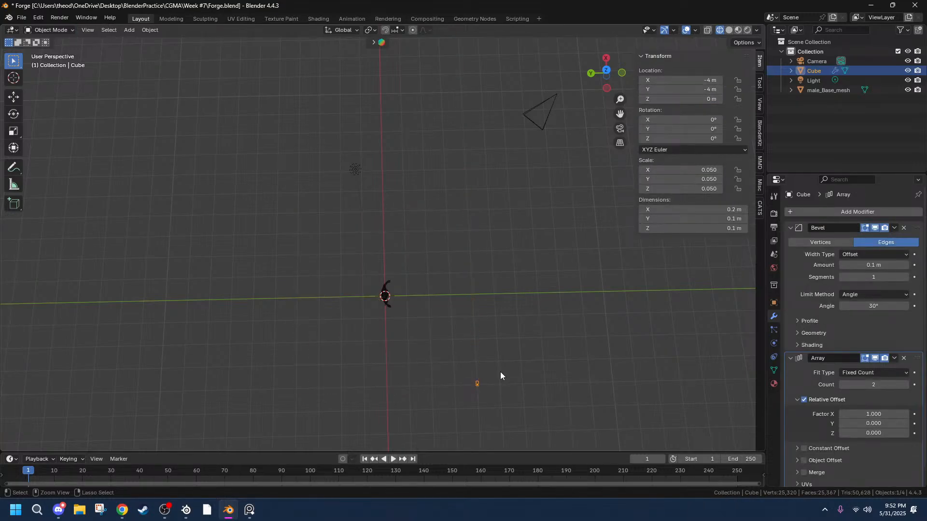
key("ctrl+z")
key("ctrl+z")
key("ctrl+z")
key("ctrl+z")
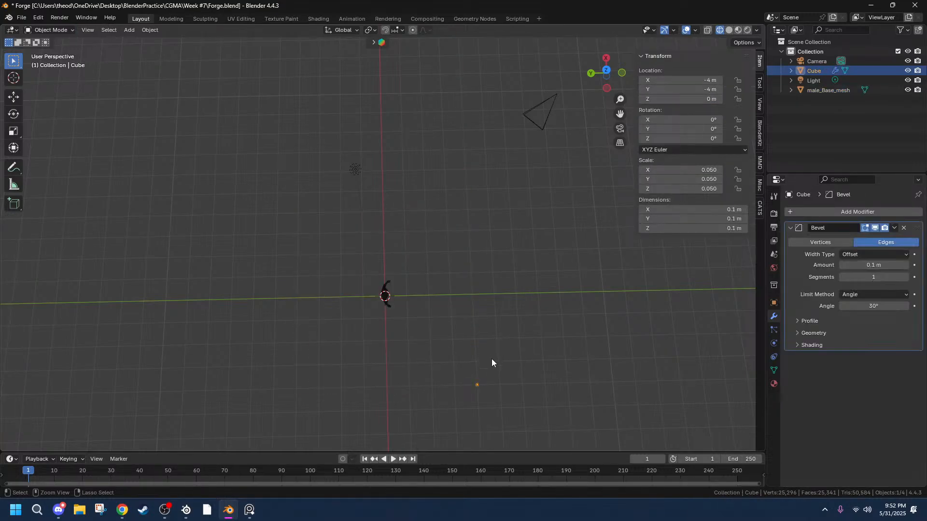
Box-select the scene's camera and light together and delete both objects.
middle_click_drag(511, 378, 396, 291)
scroll(396, 291, "down", 3)
left_click_drag(317, 97, 578, 171)
key("x")
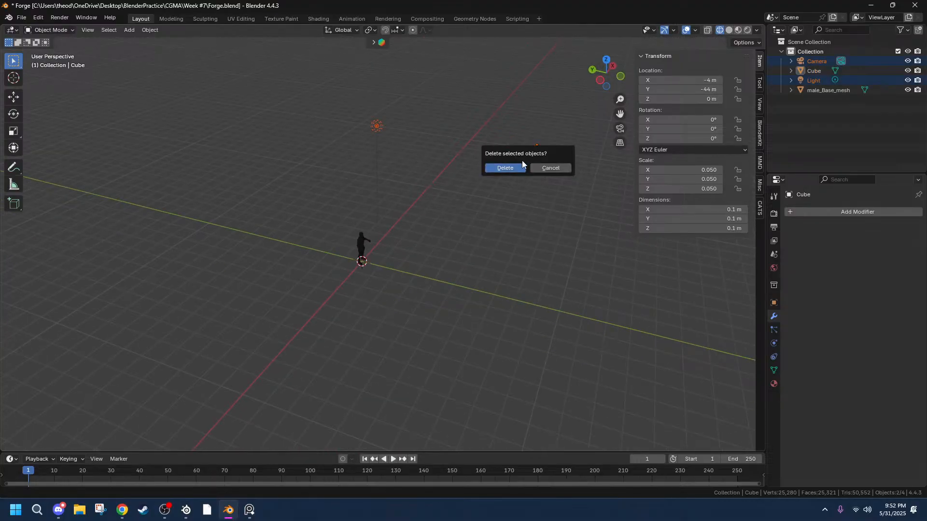
left_click(505, 167)
scroll(330, 304, "up", 2)
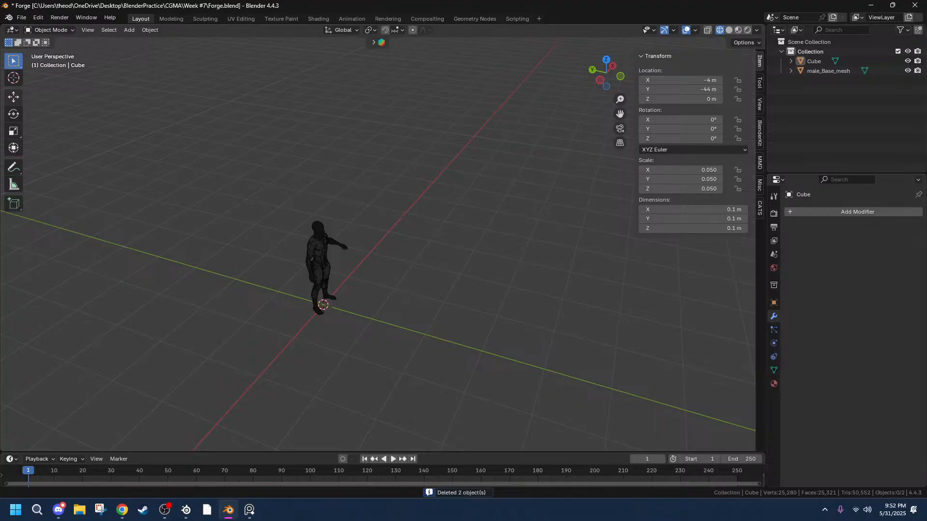
key("alt+Tab")
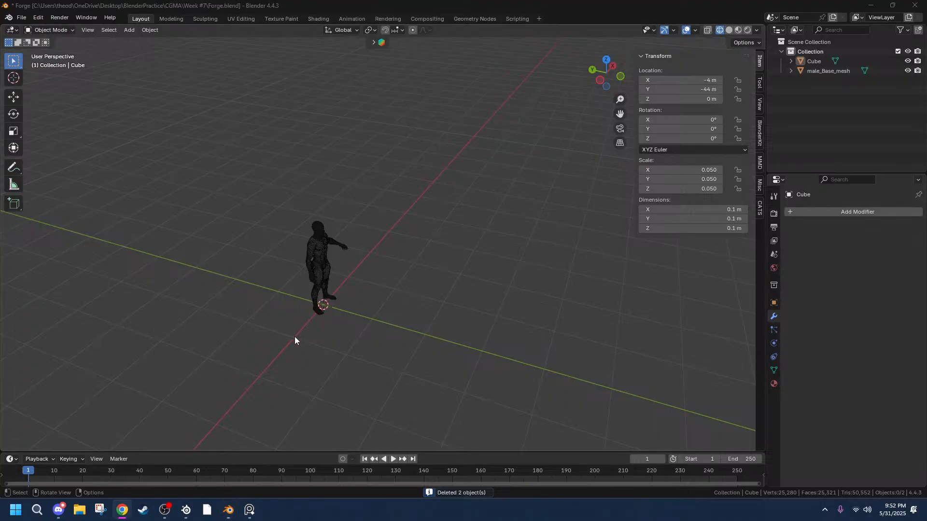
Add a new mesh cube at the world origin and display the viewport in solid shading.
middle_click_drag(295, 340, 325, 331)
key("shift+a")
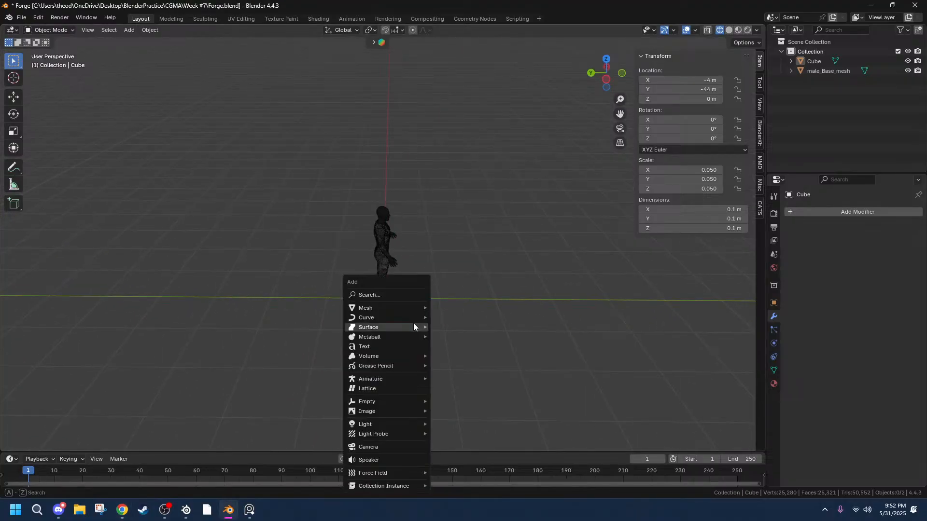
mouse_move(410, 308)
left_click(442, 317)
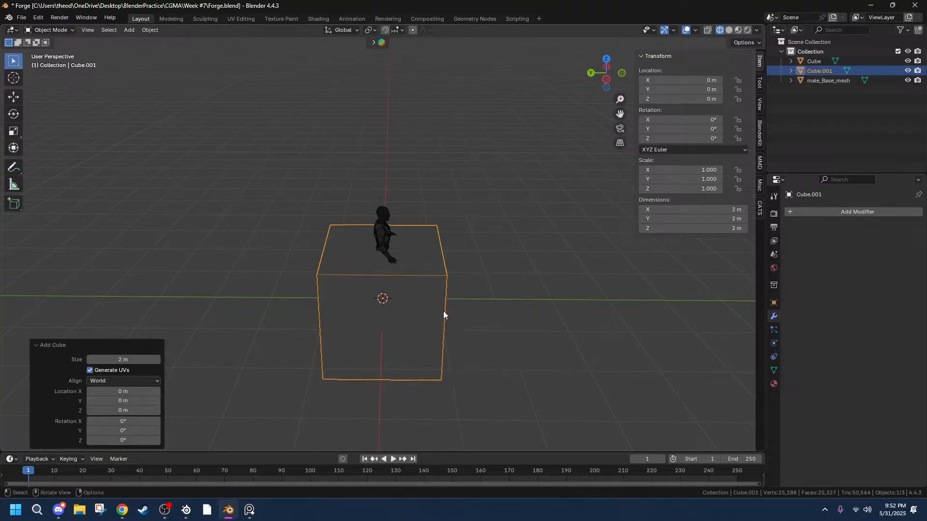
scroll(445, 285, "down", 2)
left_click(730, 30)
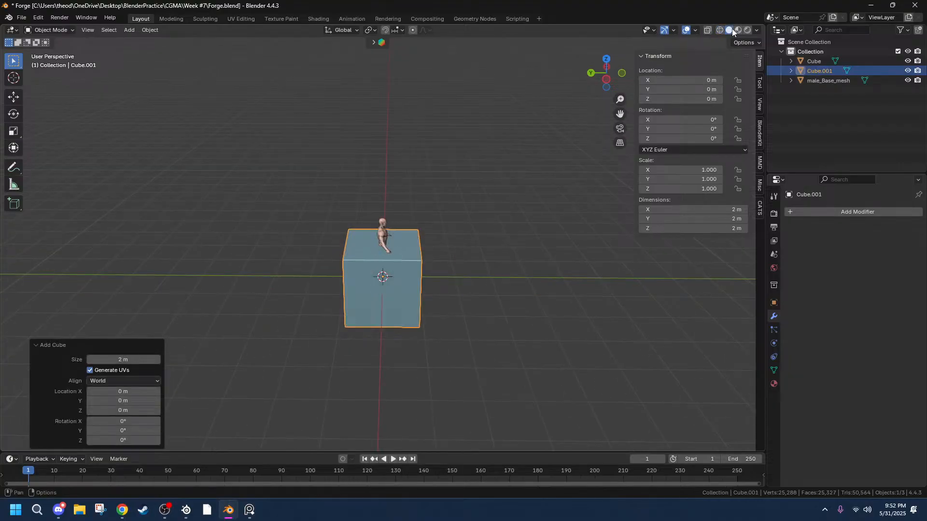
mouse_move(519, 227)
middle_mouse_down()
mouse_move(514, 241)
mouse_move(413, 207)
middle_mouse_up()
Flatten the new cube into a slab by setting its Z dimension to 0.1 m.
key("s")
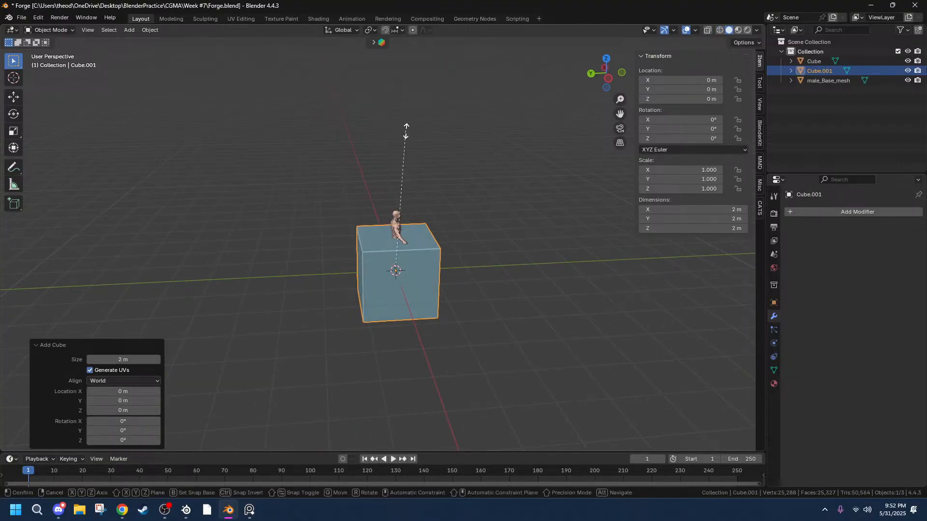
right_click(407, 131)
left_click(677, 229)
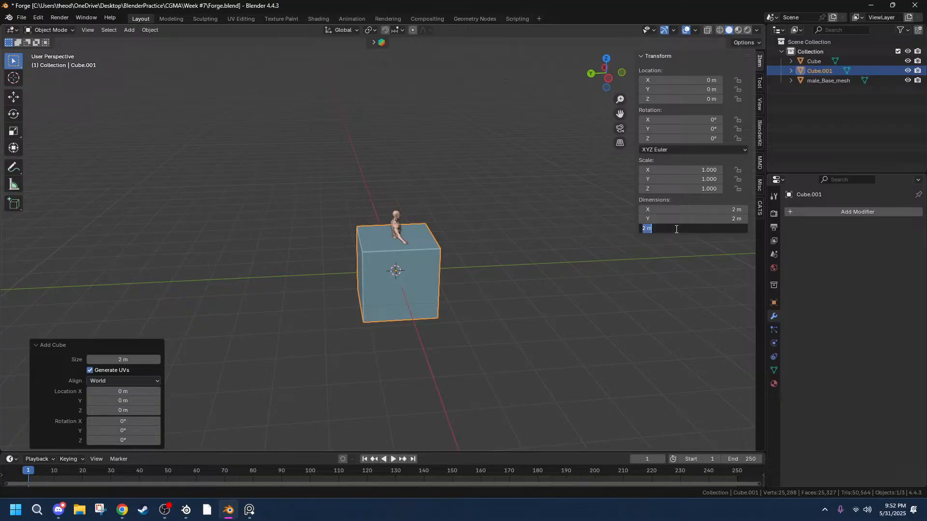
type("0.1")
key("Return")
scroll(459, 296, "up", 5)
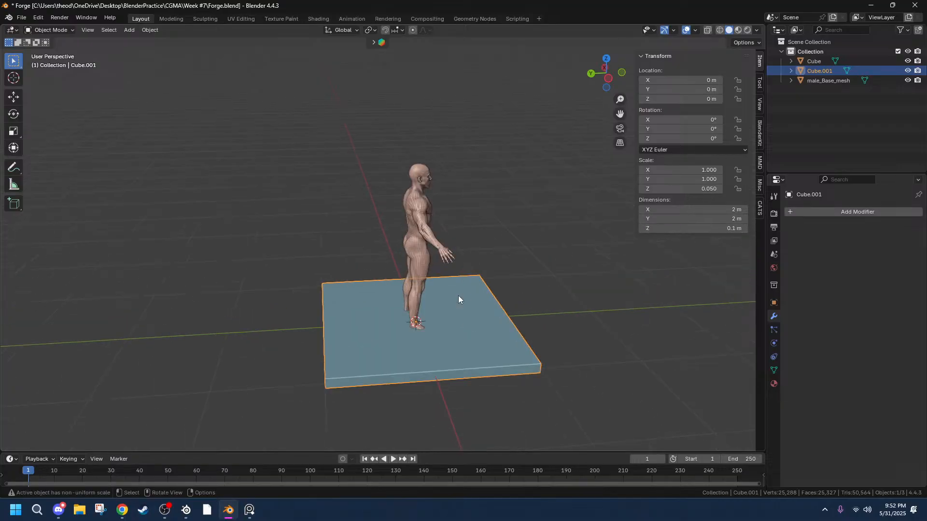
Set the slab's X and Y dimensions to 8 m each and enter Edit Mode on it.
middle_click_drag(506, 294, 433, 328)
scroll(433, 328, "down", 5)
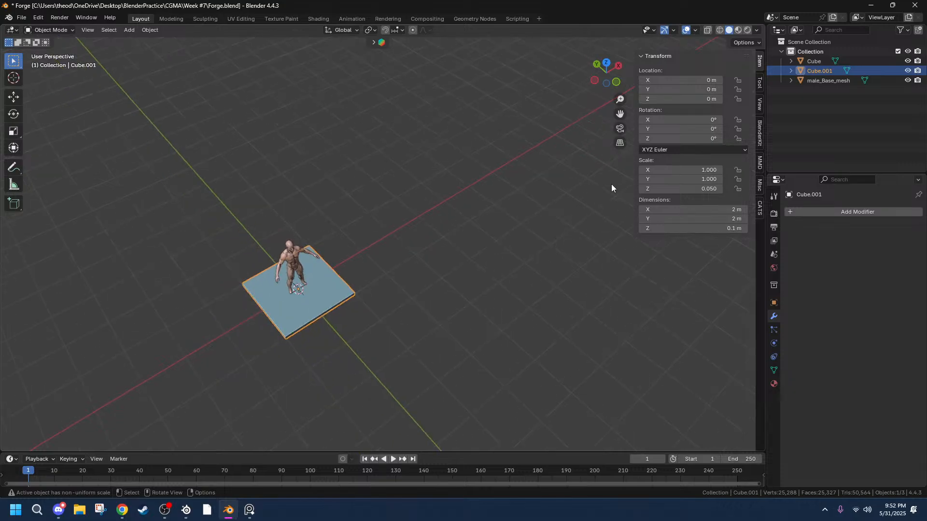
left_click(723, 207)
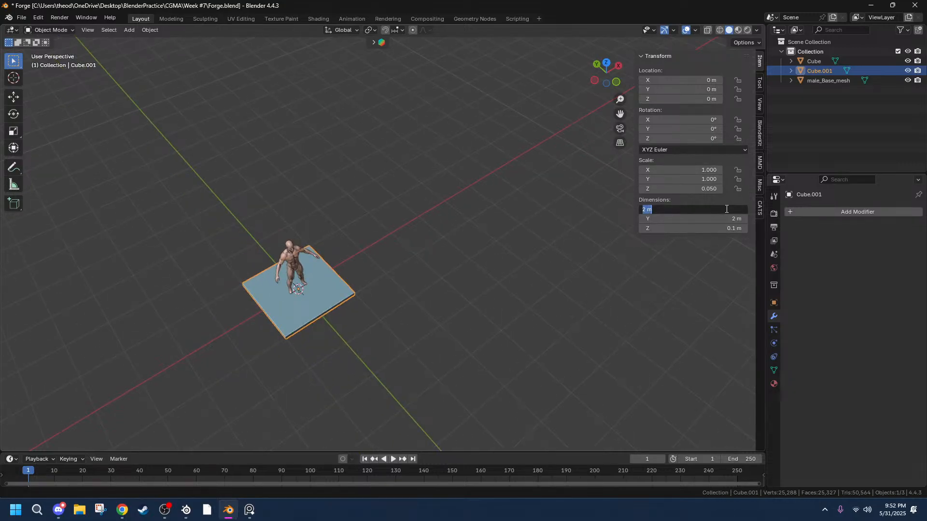
type("8")
key("Tab")
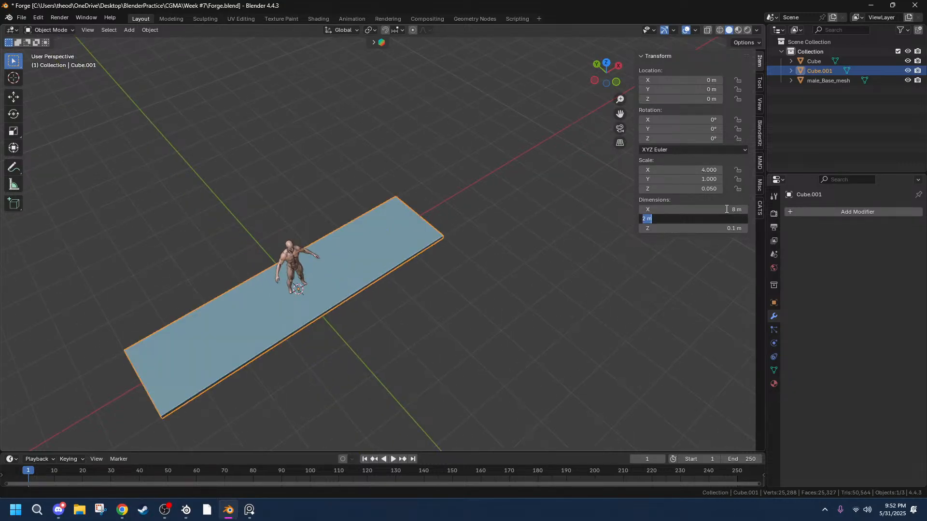
type("8")
key("Tab")
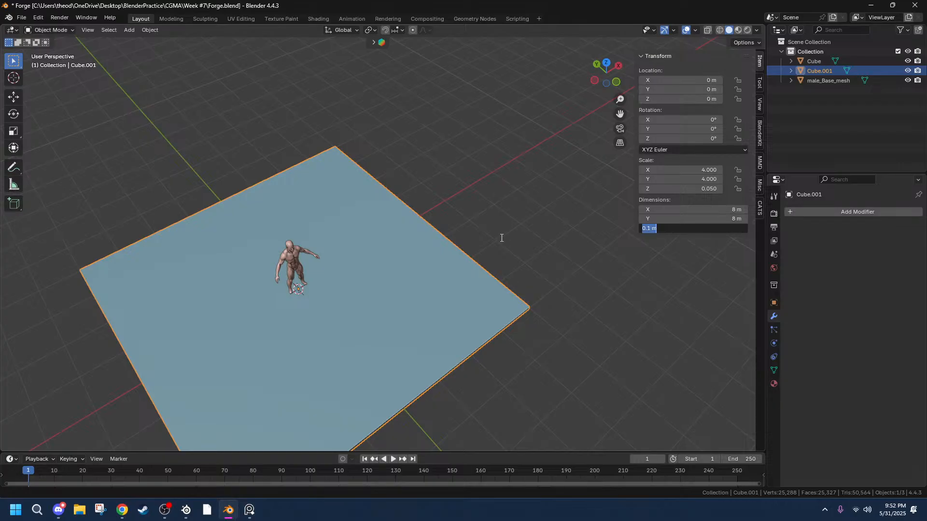
key("Return")
middle_click_drag(505, 270, 280, 246)
key("Tab")
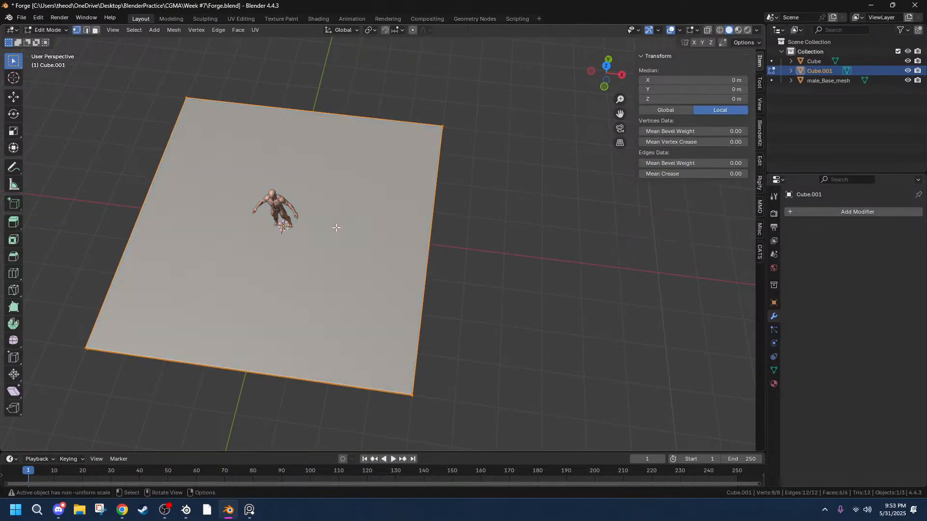
Clear the slab's mesh selection and try to subdivide it with nothing selected.
right_click(337, 228)
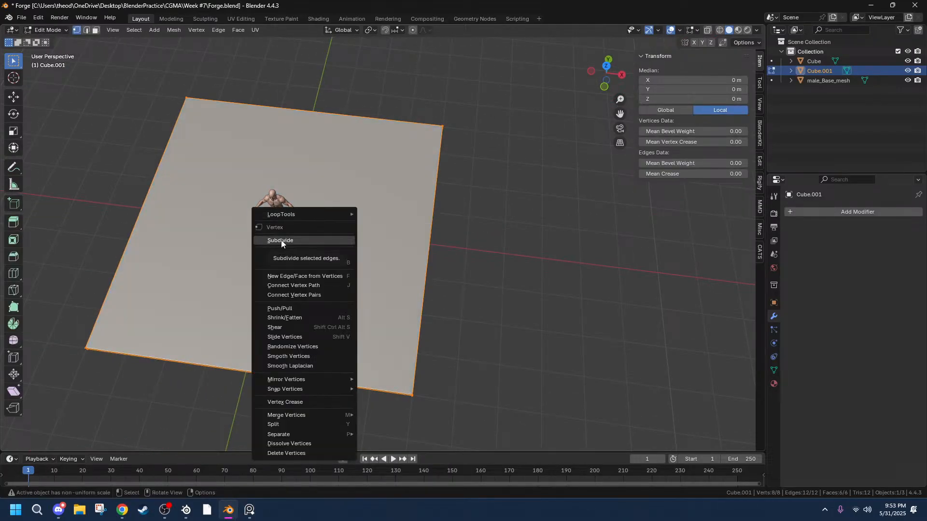
left_click(802, 212)
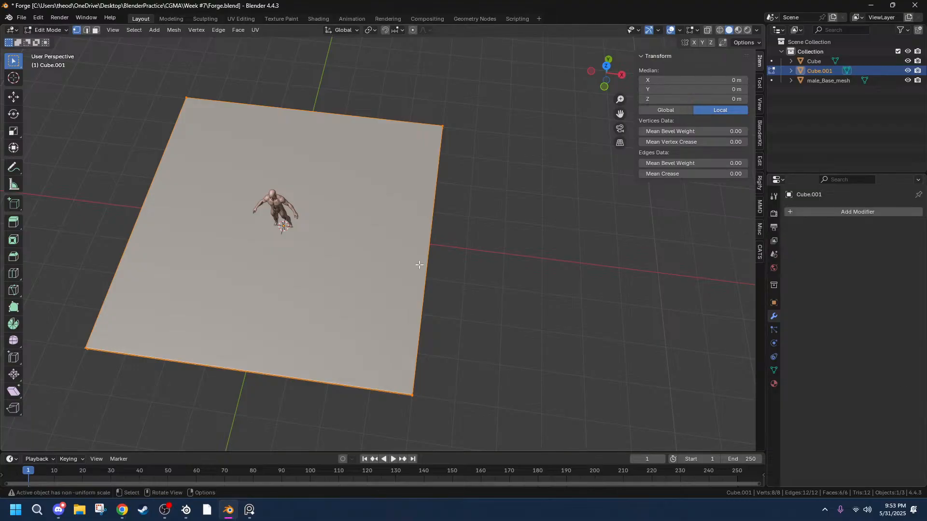
key("alt+a")
right_click(327, 262)
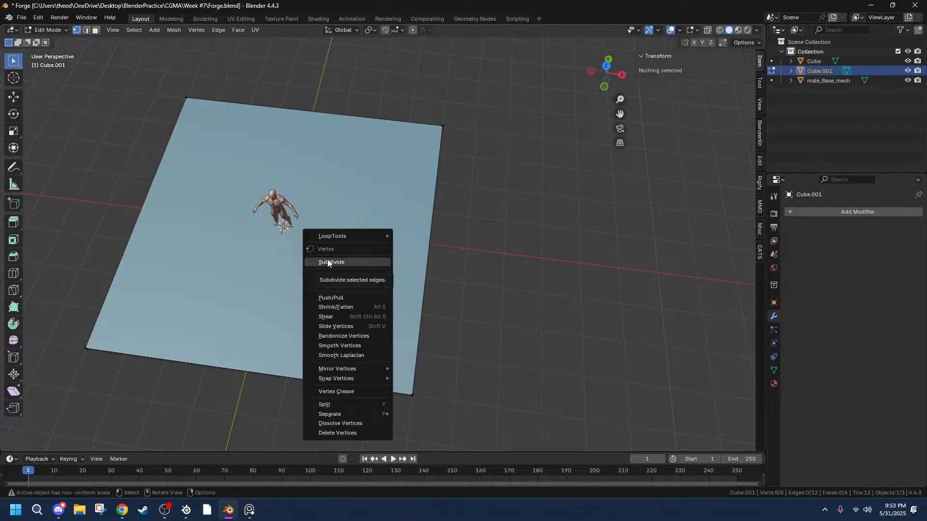
left_click(328, 263)
middle_click_drag(561, 248, 449, 263)
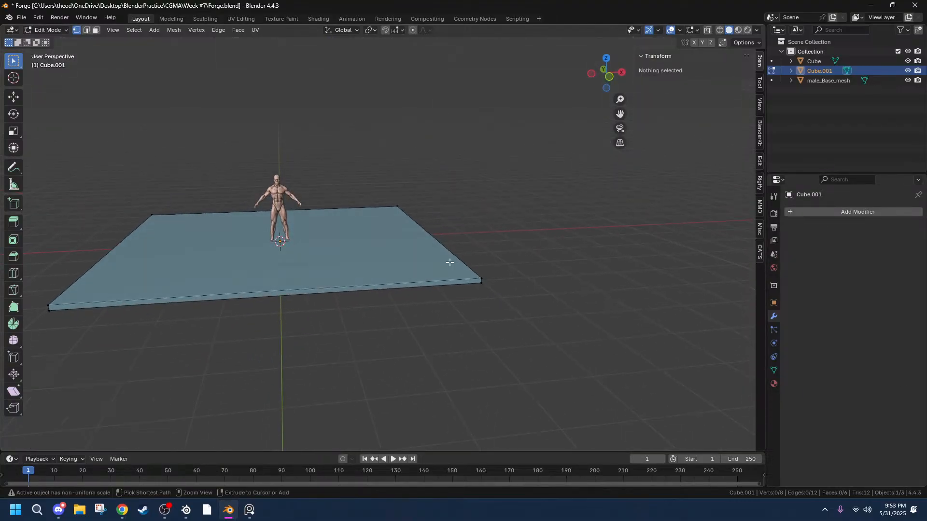
Select the slab's entire mesh and subdivide it with 10 cuts.
key("a")
right_click(364, 291)
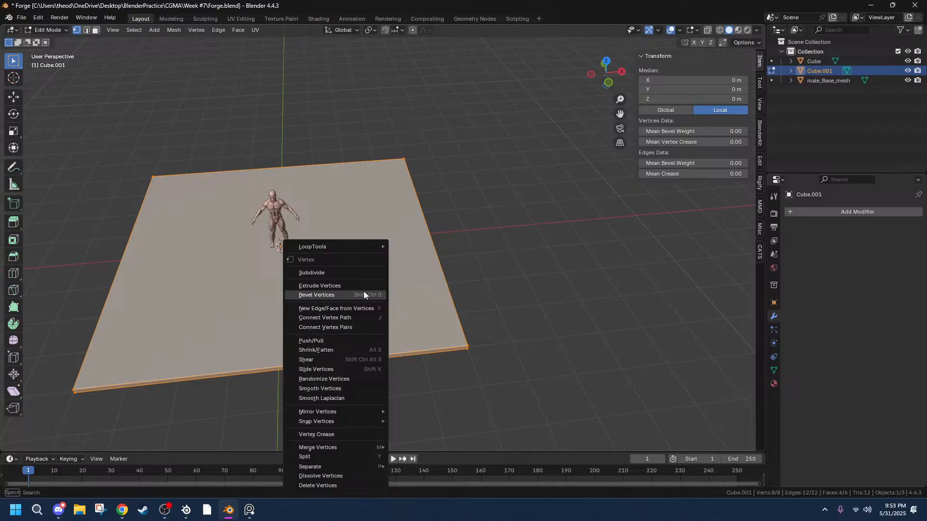
left_click(311, 273)
left_click(124, 377)
type("10")
key("Return")
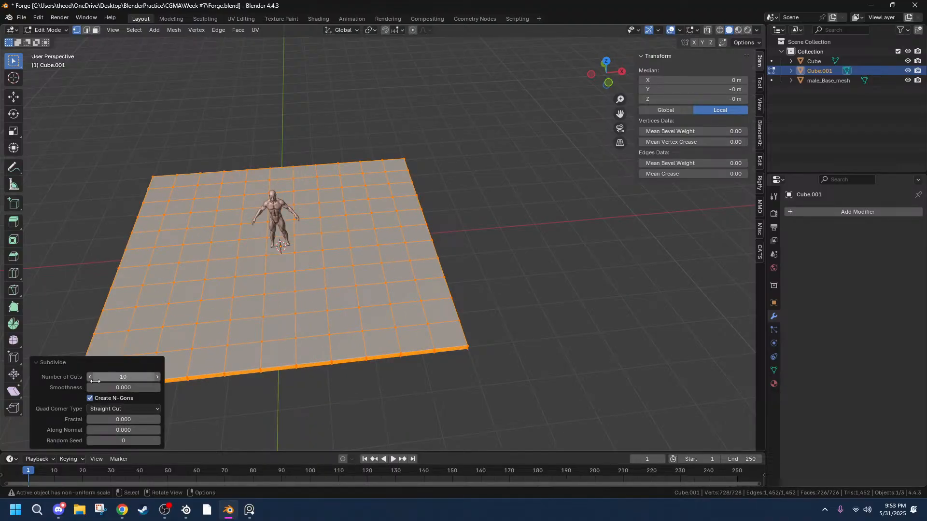
Subdivide the slab's grid a second time, raising the number of cuts to 3.
right_click(281, 292)
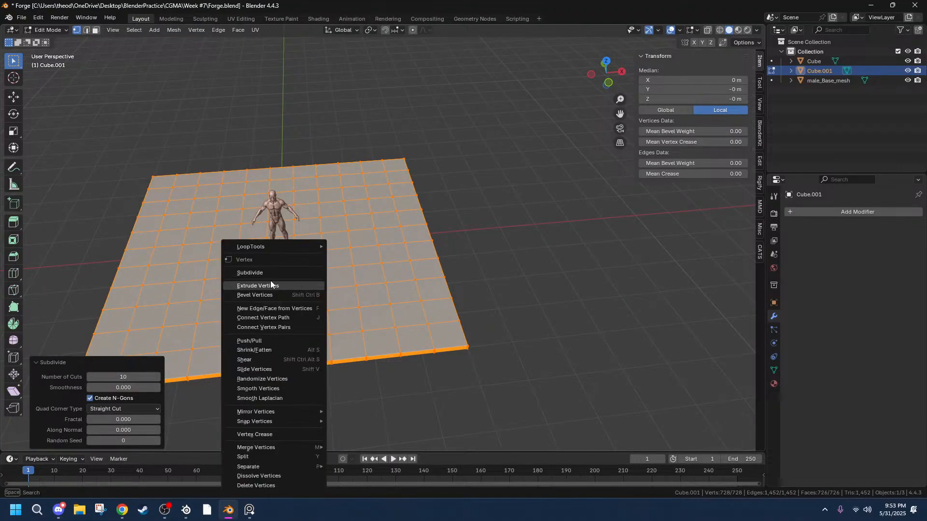
left_click(259, 274)
middle_click_drag(333, 266, 321, 313)
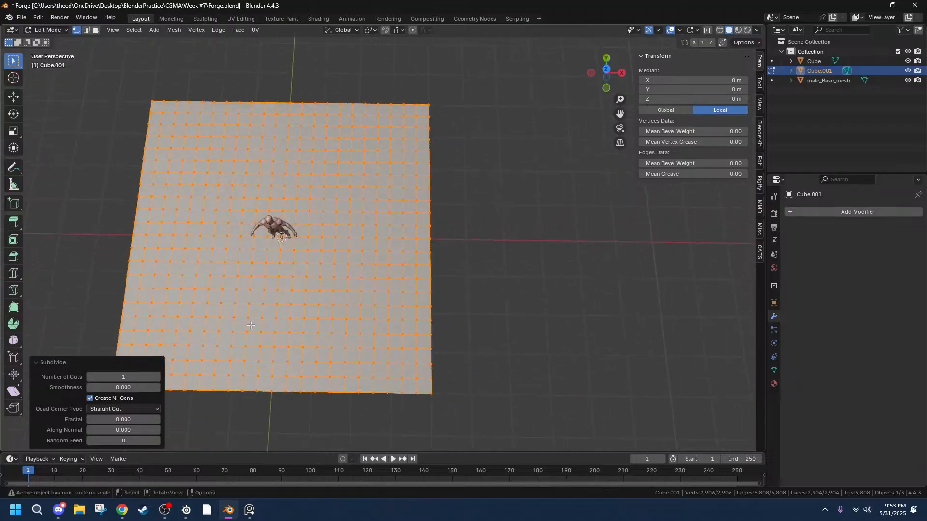
left_click_drag(118, 376, 134, 376)
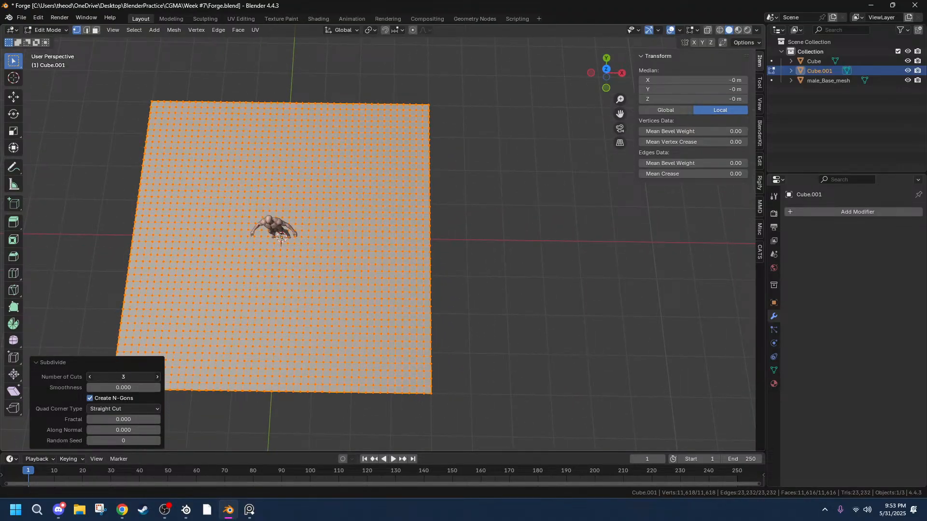
left_click_drag(135, 377, 139, 376)
Inspect the subdivided slab's side edge up close and undo both subdivisions back to the plain slab.
middle_click_drag(488, 390, 536, 285)
scroll(480, 261, "up", 2)
scroll(480, 261, "down", 5)
key("ctrl+z")
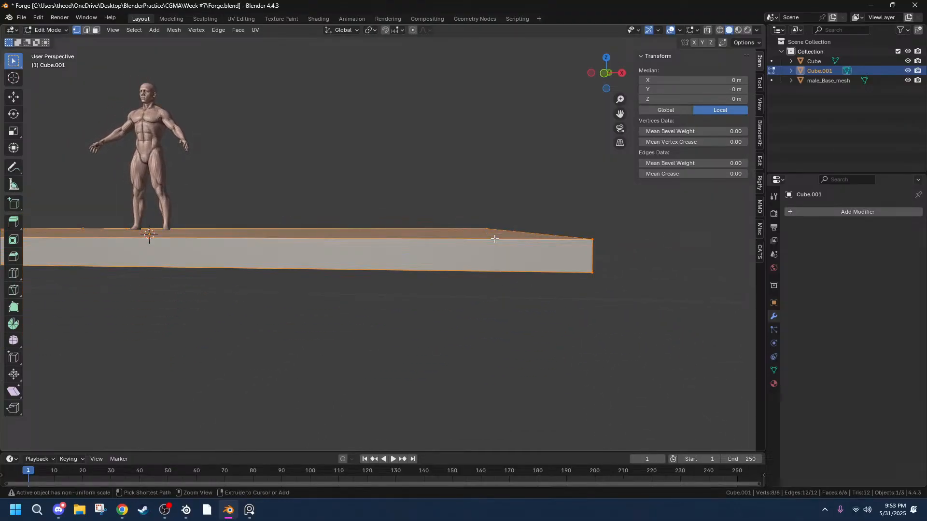
In face select mode, select only the slab's top and bottom faces.
mouse_move(494, 239)
middle_mouse_down()
mouse_move(496, 253)
mouse_move(505, 225)
middle_mouse_up()
key("3")
left_click(457, 302, "alt")
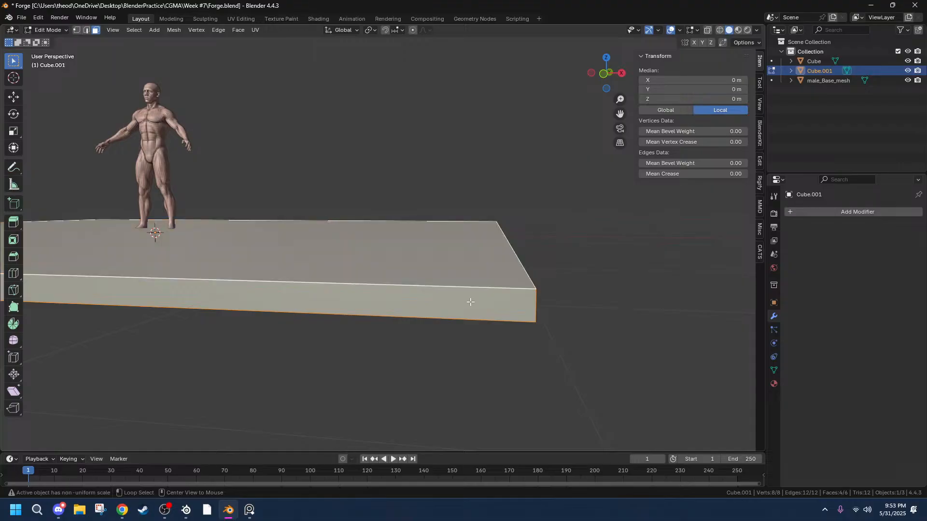
left_click(527, 306, "alt")
left_click(467, 253, "alt")
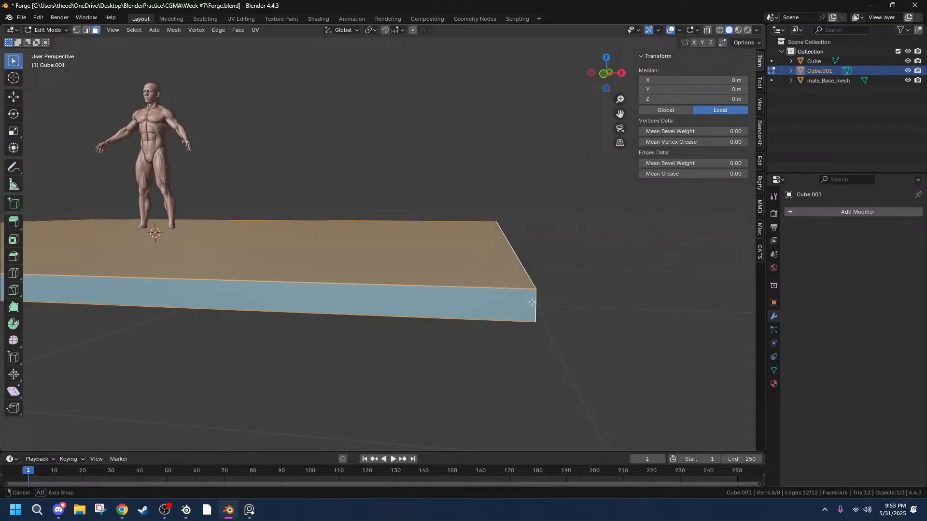
middle_click_drag(512, 293, 511, 291)
left_click(428, 217, "shift")
middle_click_drag(427, 209, 393, 296)
scroll(348, 297, "down", 5)
left_click(428, 257, "shift")
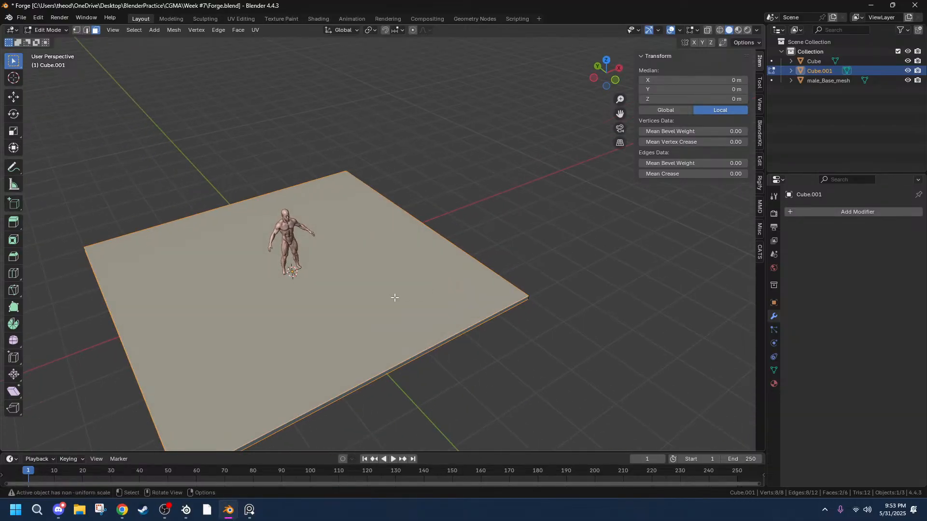
Subdivide the selected top and bottom faces with 10 cuts.
scroll(362, 306, "up", 3)
right_click(338, 352)
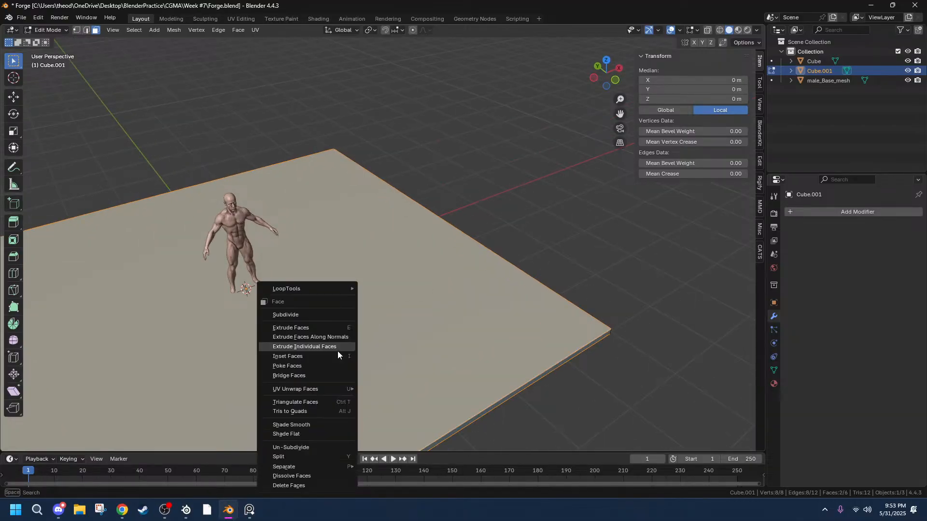
left_click(290, 317)
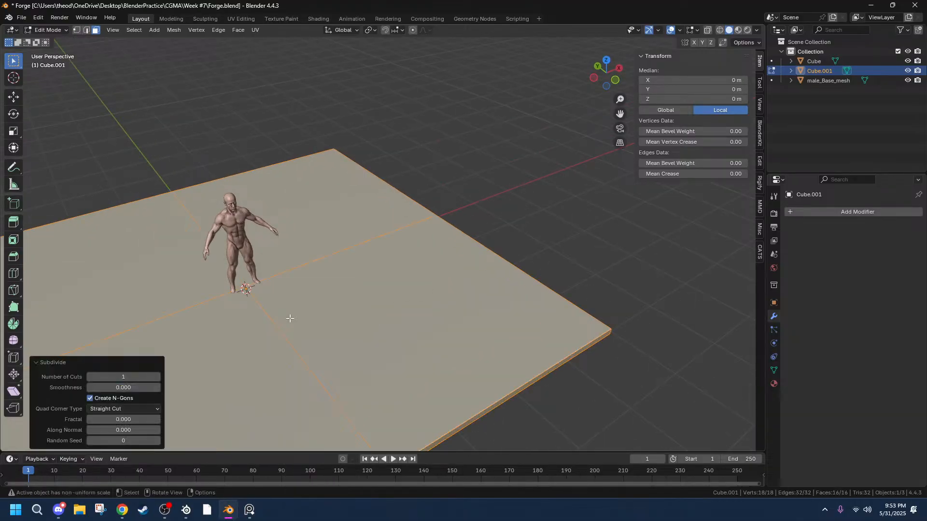
left_click(123, 377)
type("10")
key("Return")
middle_click_drag(416, 404, 399, 372)
Select a top tile near the figure's feet and extend the selection to all coplanar faces with Select Similar.
left_click(269, 290)
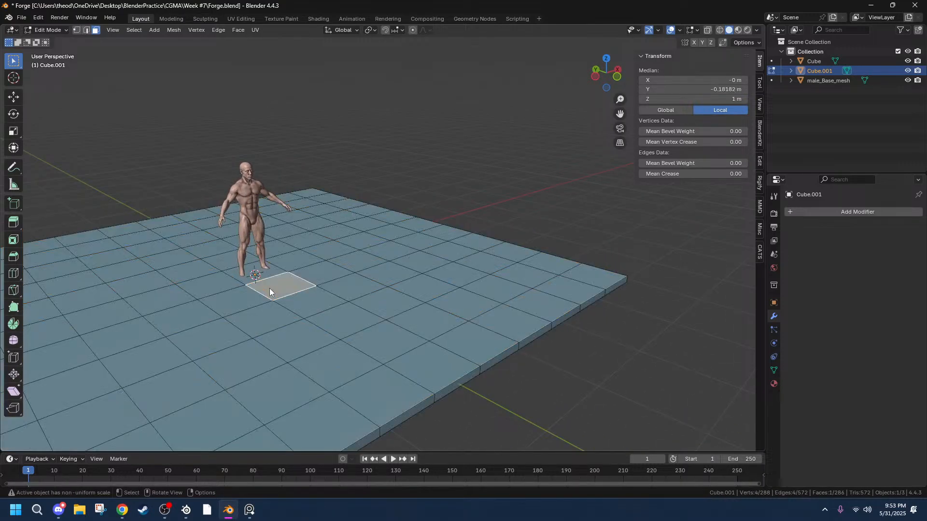
key("shift+g")
left_click(269, 289)
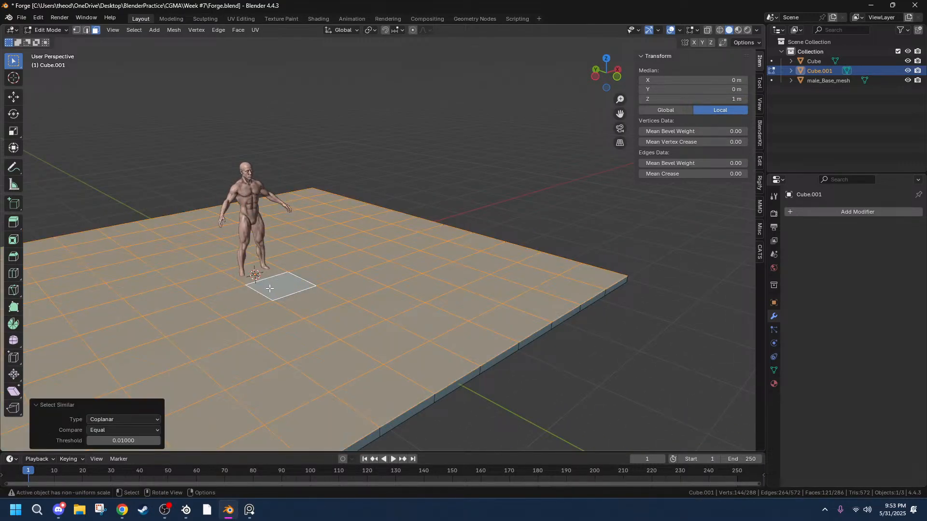
Add an underside tile and all faces coplanar with it to the selection using Select Similar.
middle_click_drag(356, 350, 367, 321)
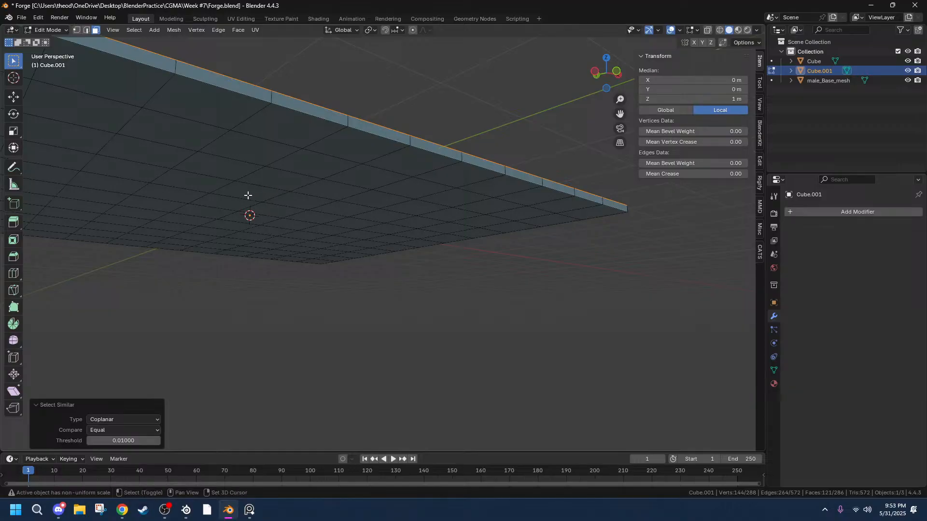
left_click(232, 204, "alt+shift")
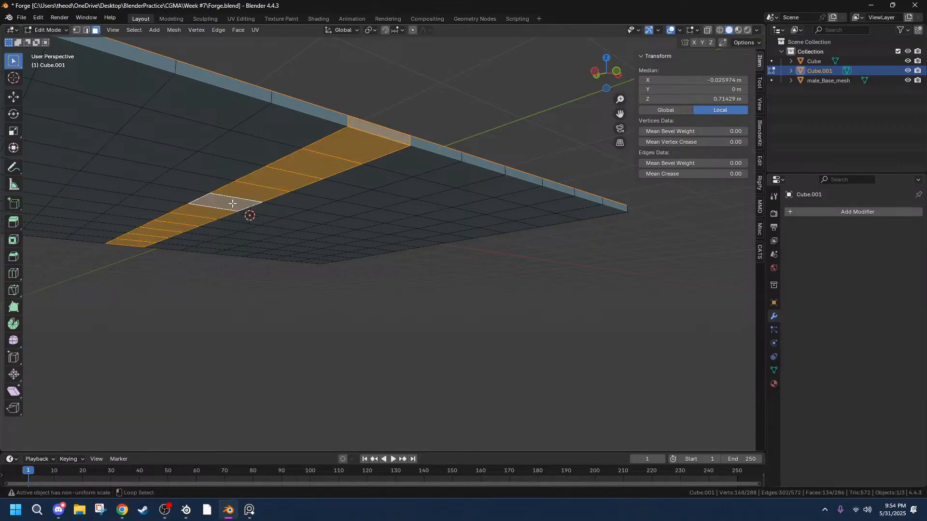
key("ctrl+z")
left_click(222, 204, "shift")
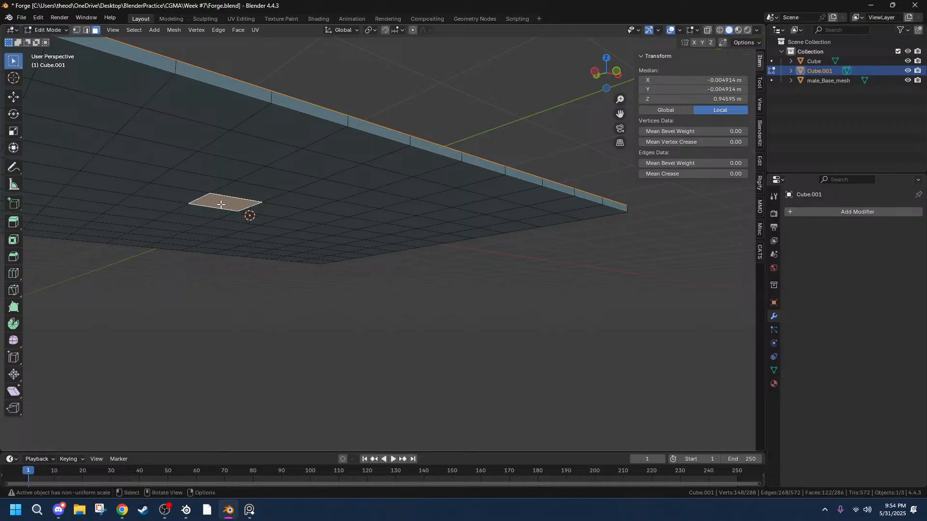
key("shift+g")
left_click(221, 204)
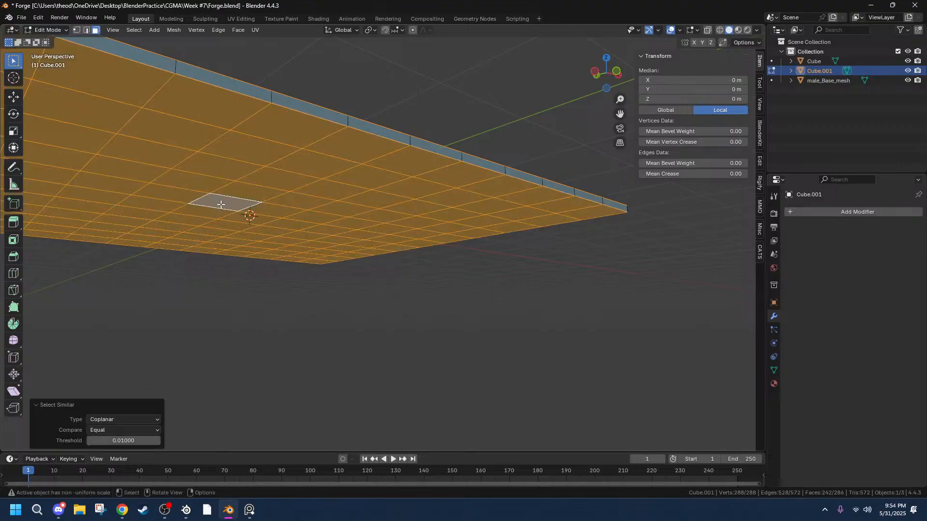
Subdivide the selected top and bottom faces of the floor slab with 4 cuts and clear the selection.
middle_click_drag(285, 165, 314, 326)
right_click(314, 326)
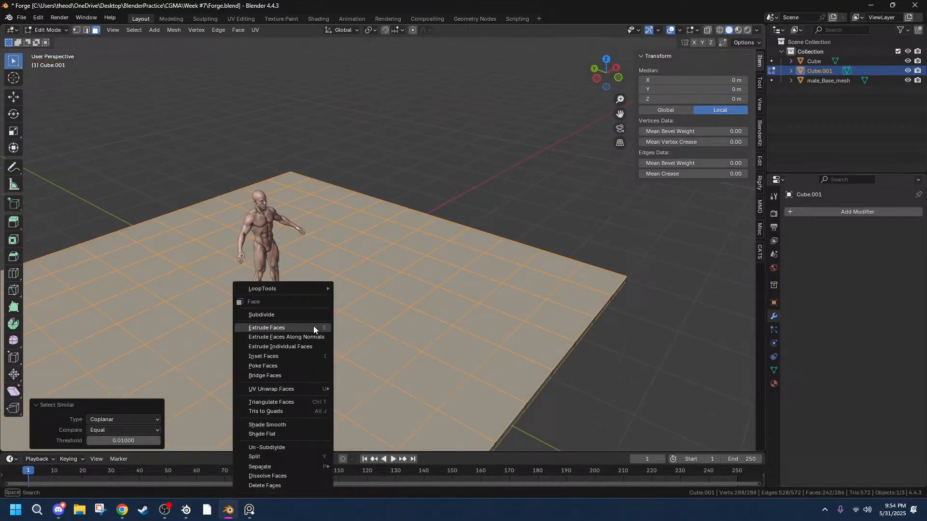
left_click(277, 315)
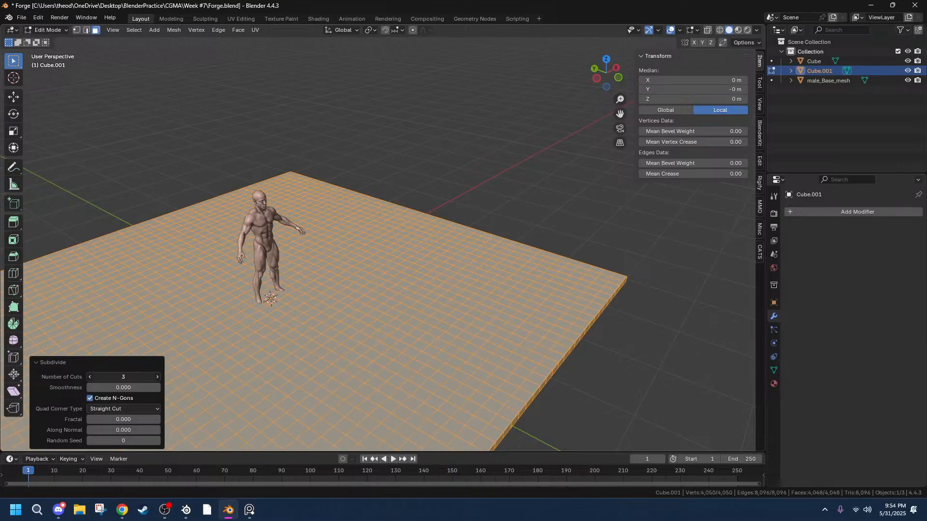
left_click(158, 376)
middle_click_drag(557, 382, 577, 330)
middle_click_drag(325, 309, 589, 262)
left_click(589, 261)
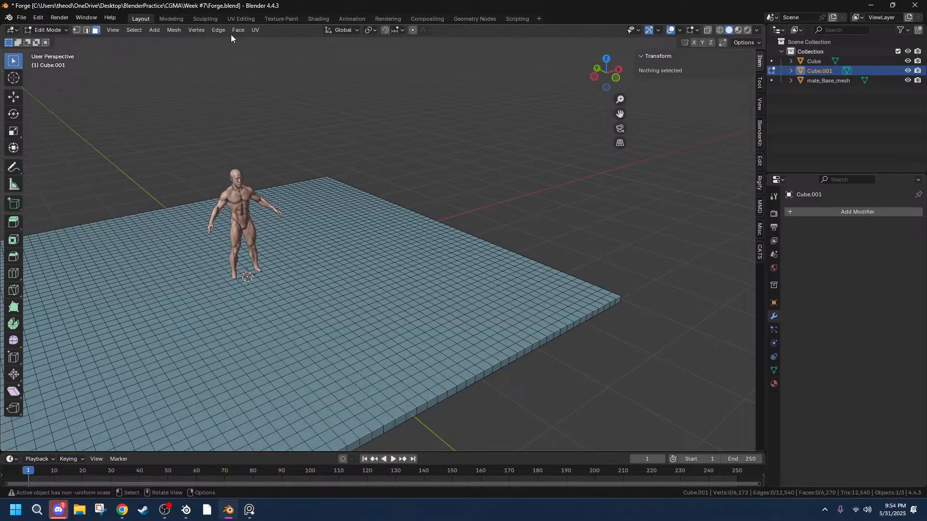
Select the entire floor mesh and apply the Randomize transform with an amount of -0.01 m.
key("a")
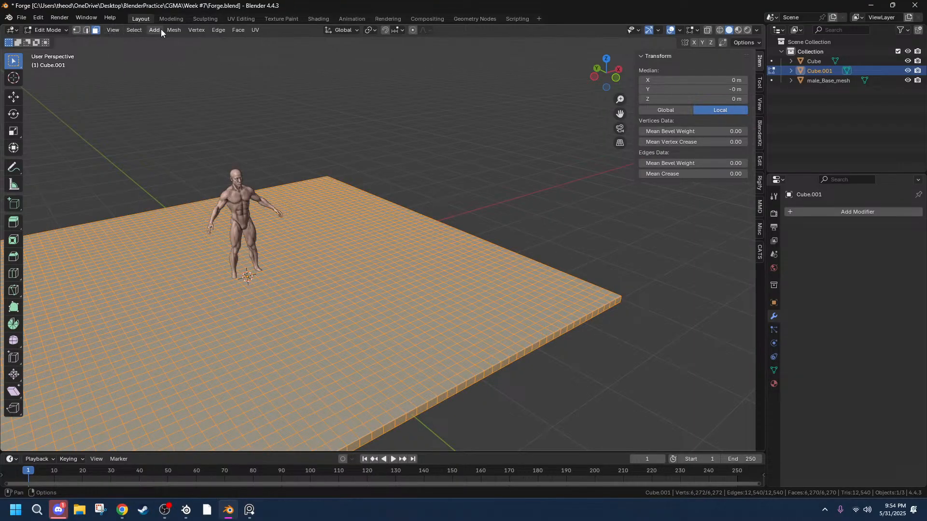
left_click(133, 30)
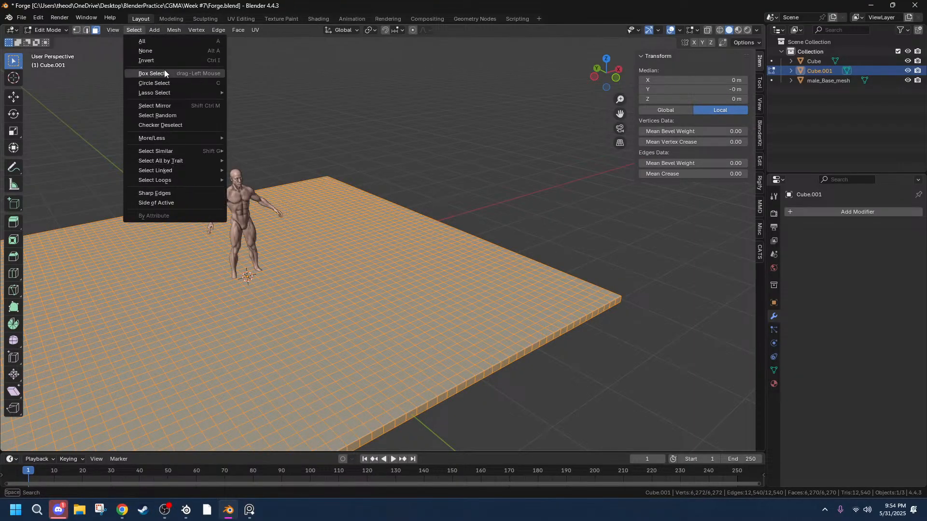
left_click(174, 30)
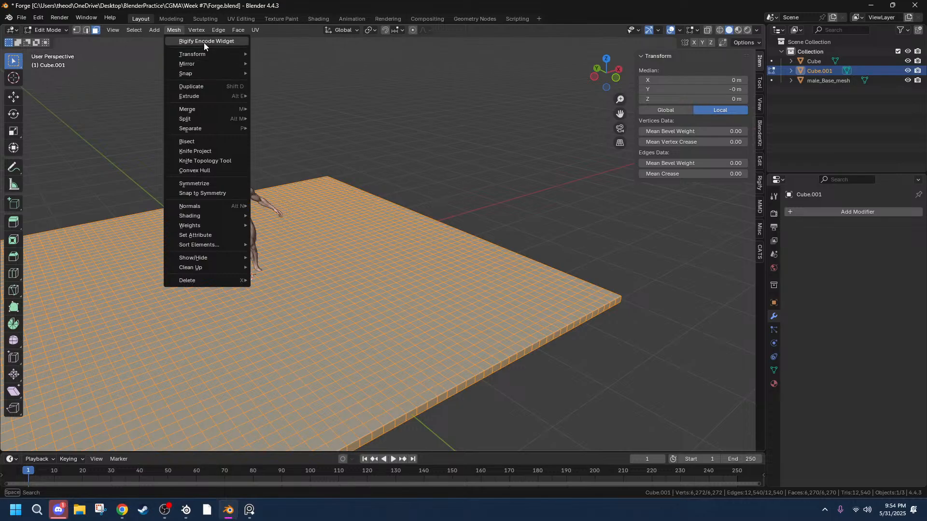
mouse_move(216, 60)
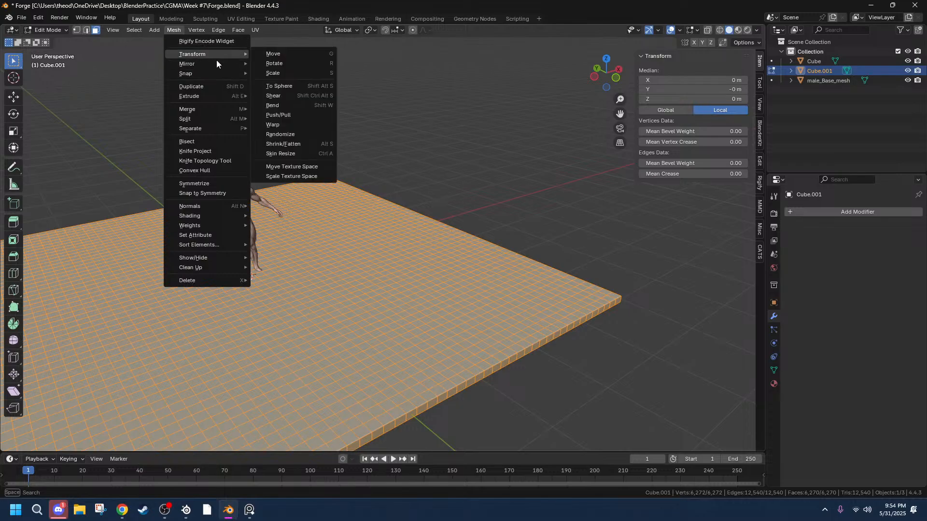
left_click(291, 135)
left_click_drag(136, 409, 116, 409)
middle_click_drag(452, 382, 483, 356)
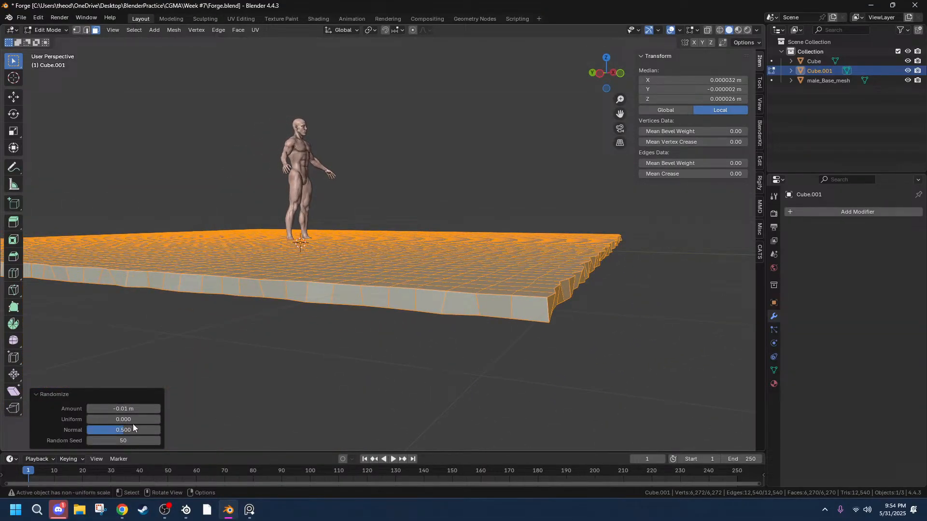
Set the Randomize transform's Normal influence to 0 and its amount to 0.01 m.
left_click_drag(124, 430, 87, 419)
middle_click_drag(390, 268, 314, 278)
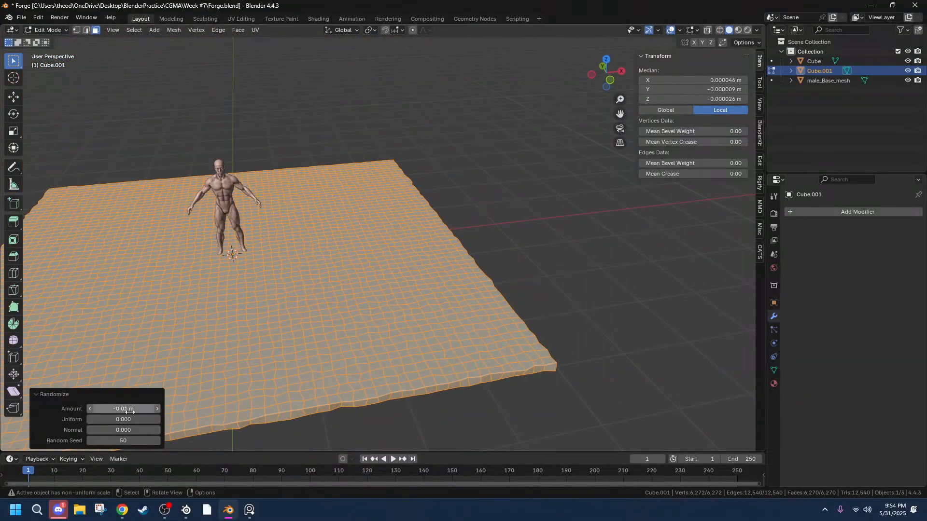
left_click_drag(123, 409, 129, 409)
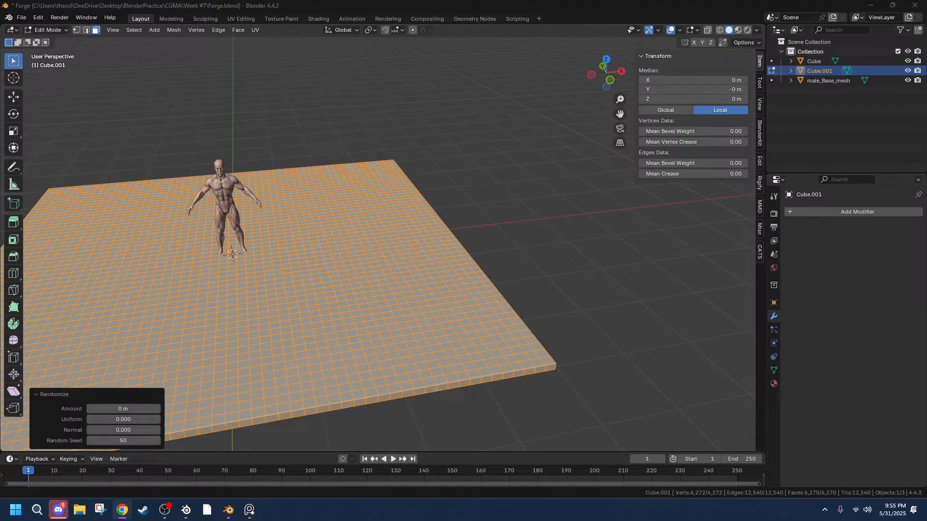
middle_click_drag(287, 385, 370, 366)
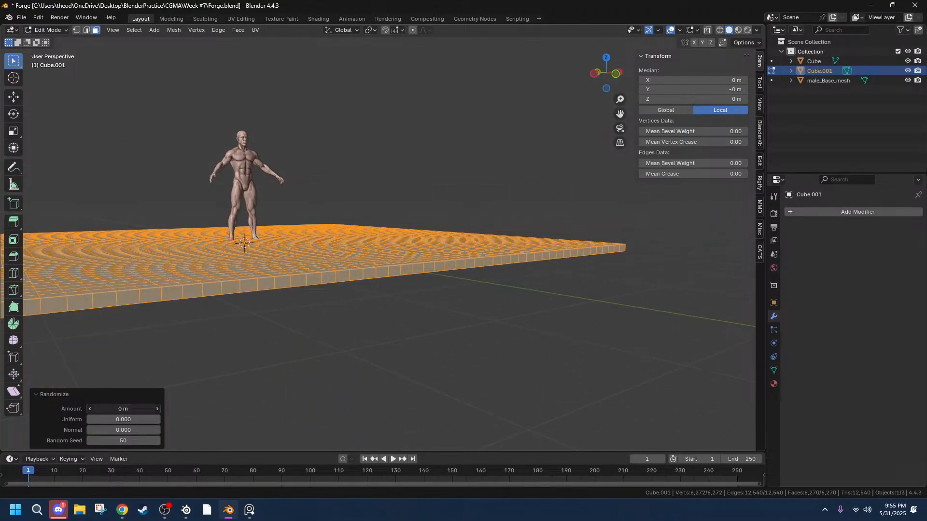
left_click_drag(124, 409, 129, 409)
scroll(284, 273, "up", 3)
mouse_move(285, 274)
middle_mouse_down()
mouse_move(308, 283)
mouse_move(289, 286)
middle_mouse_up()
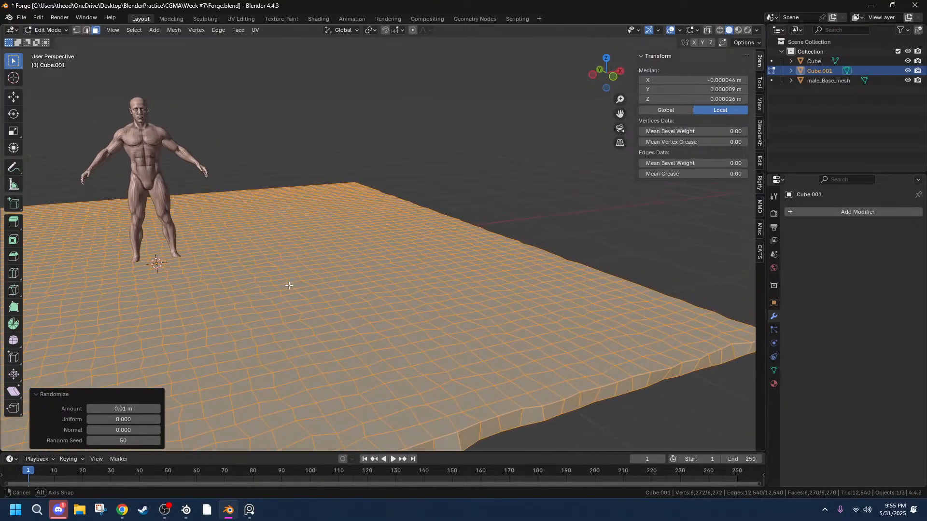
Try a Bevel modifier on the floor slab with different amounts and remove it from the object.
left_click(788, 212)
mouse_move(790, 212)
left_click(848, 218)
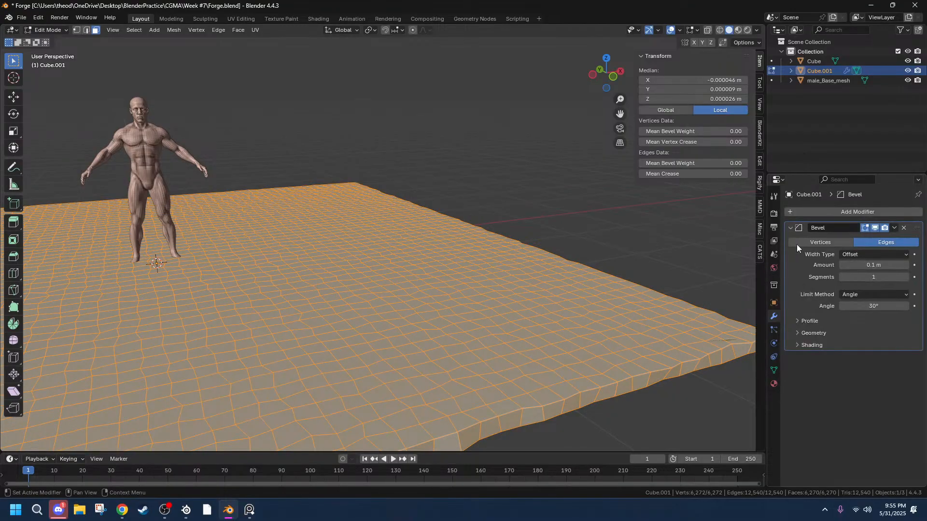
scroll(580, 333, "up", 3)
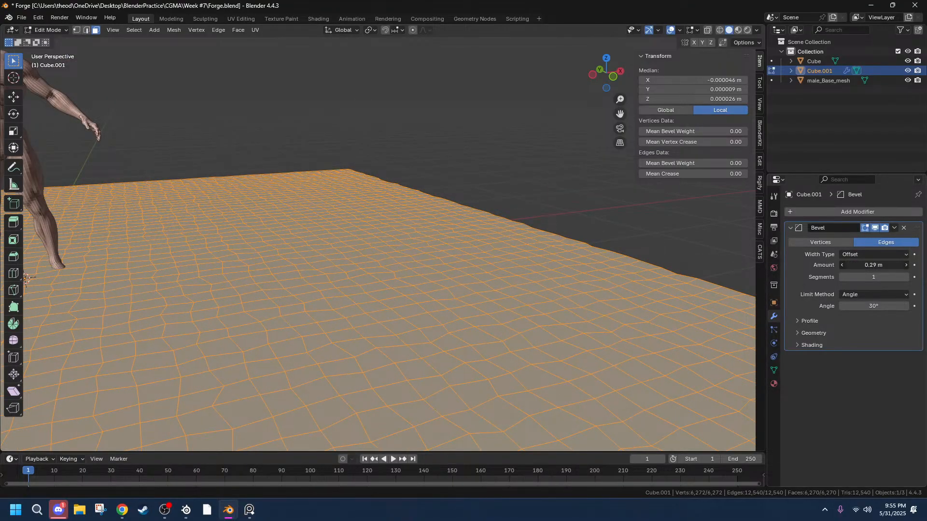
scroll(656, 334, "down", 3)
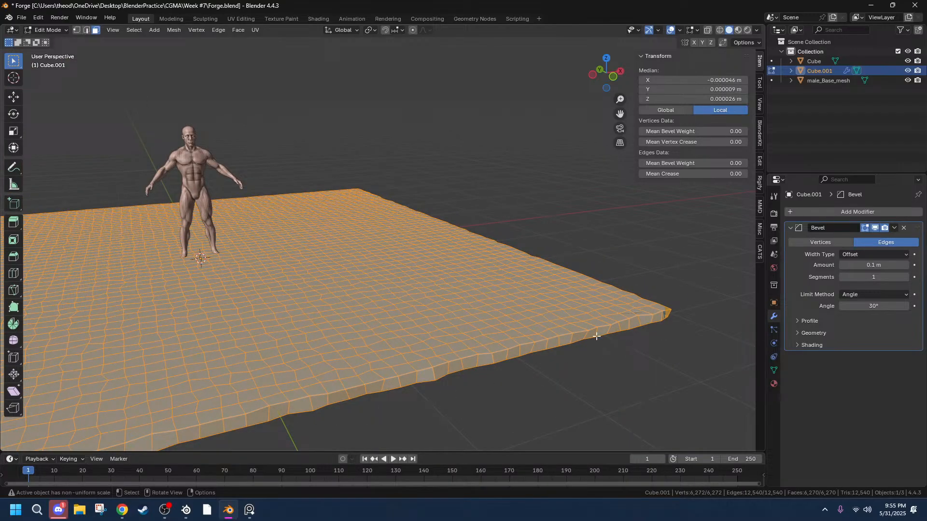
middle_click_drag(668, 314, 633, 308)
scroll(533, 296, "up", 3)
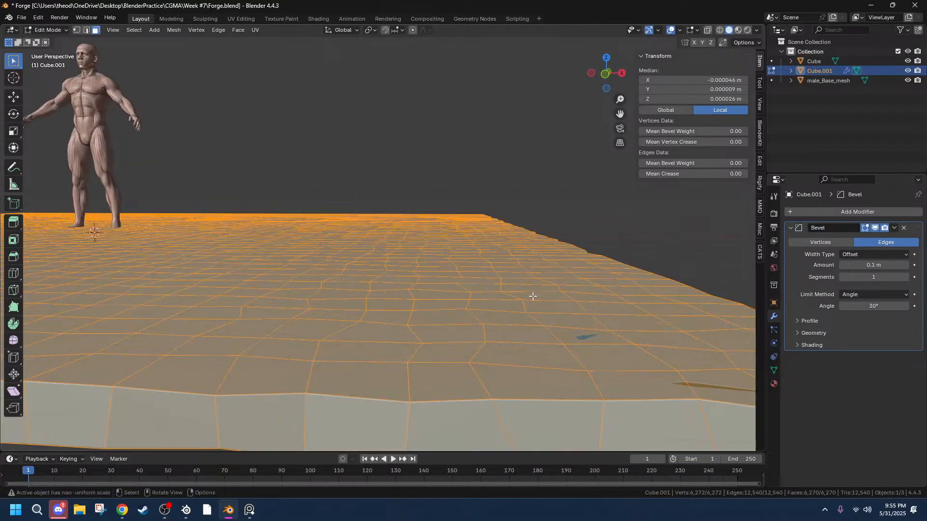
middle_click_drag(554, 321, 710, 317)
mouse_move(874, 265)
left_mouse_down()
mouse_move(893, 265)
mouse_move(872, 265)
left_mouse_up()
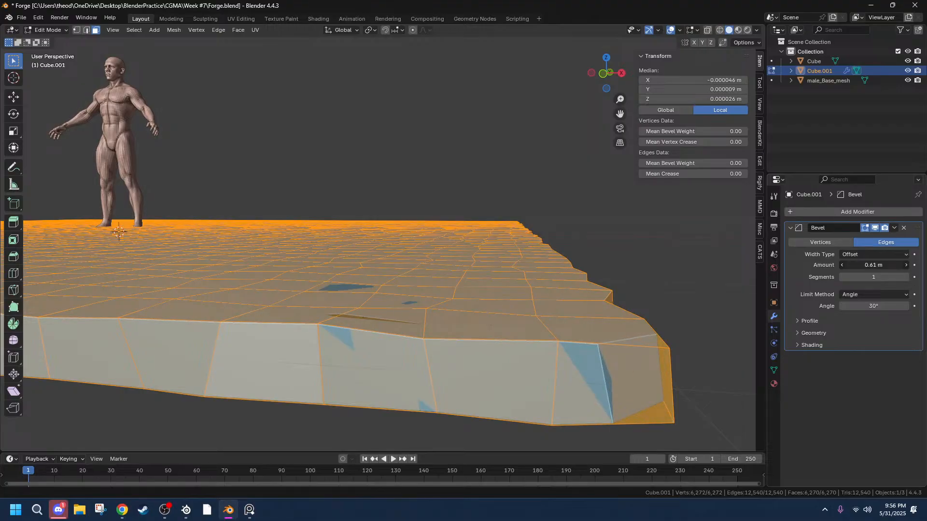
left_click(903, 228)
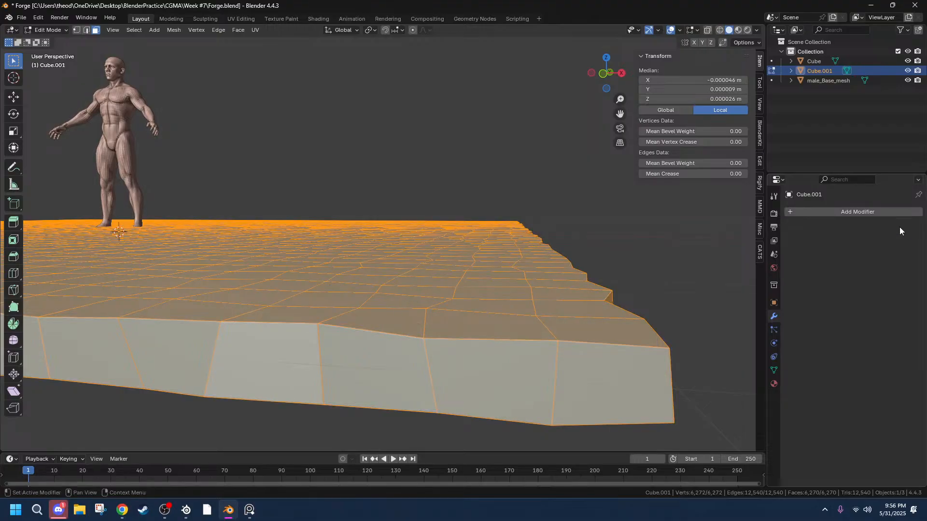
Bevel all edges of the floor mesh with the Bevel tool at a width of 0.00125 m and 1 segment.
middle_click_drag(500, 272, 515, 290)
scroll(515, 290, "up", 1)
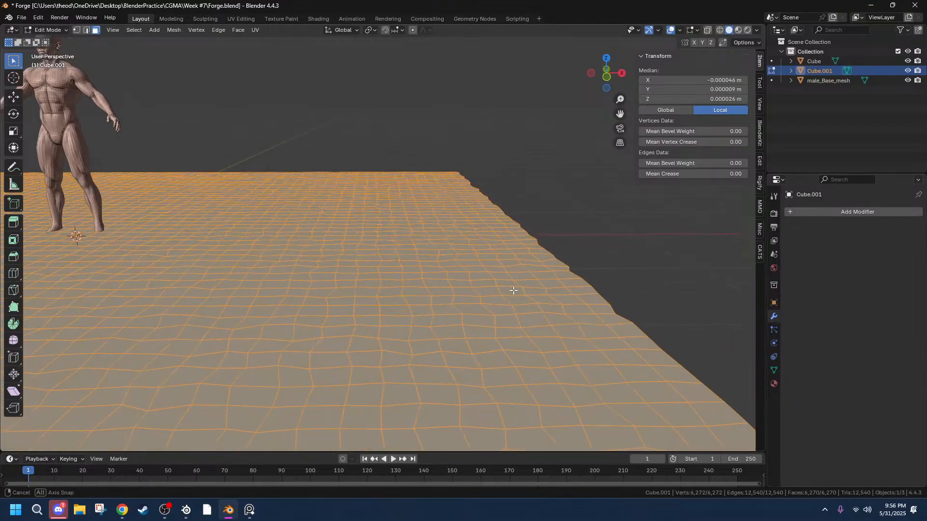
left_click(14, 258)
left_click_drag(70, 189, 69, 185)
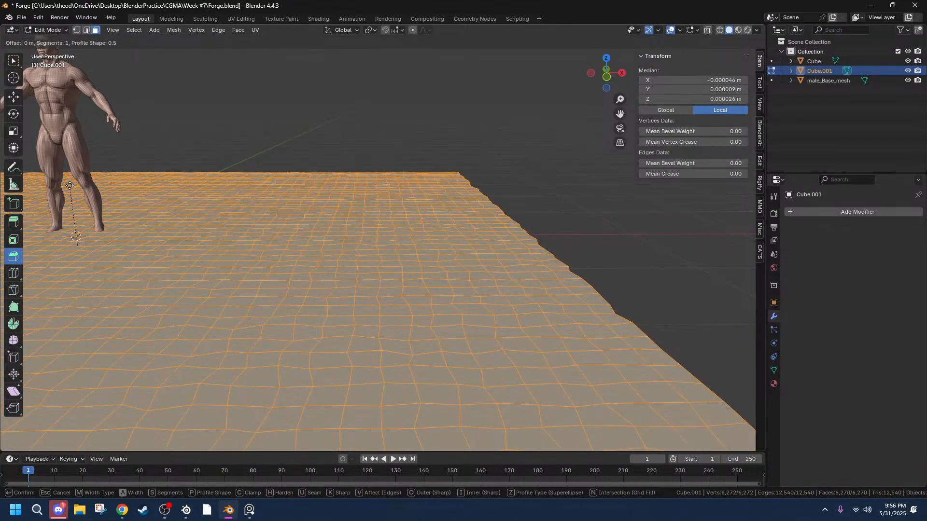
left_click_drag(70, 184, 69, 184)
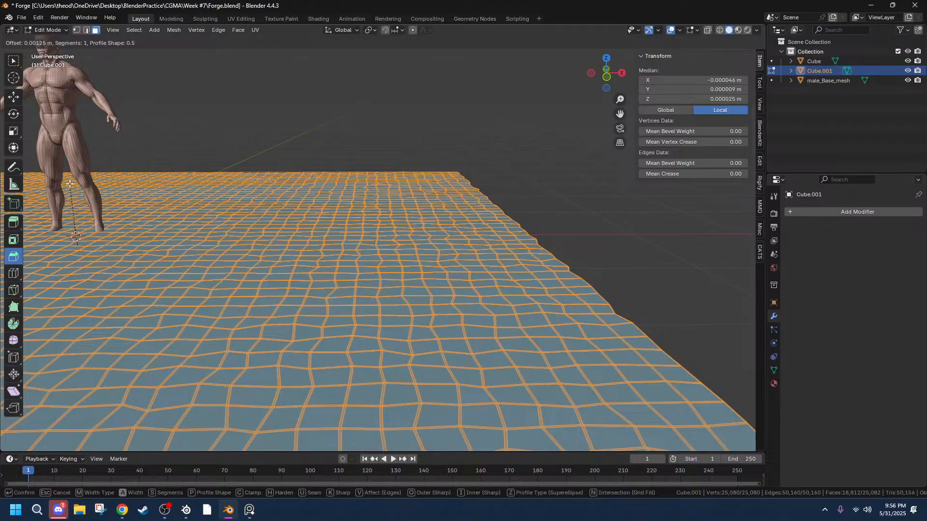
left_click(70, 184)
Try extruding and scaling the beveled strips between the tiles, and undo the attempt while keeping the bevel.
key("s")
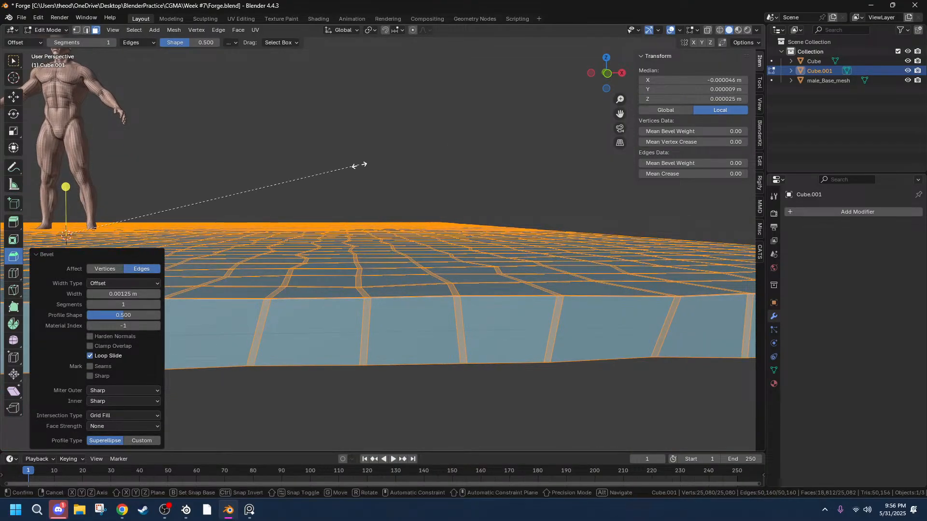
left_click(356, 168)
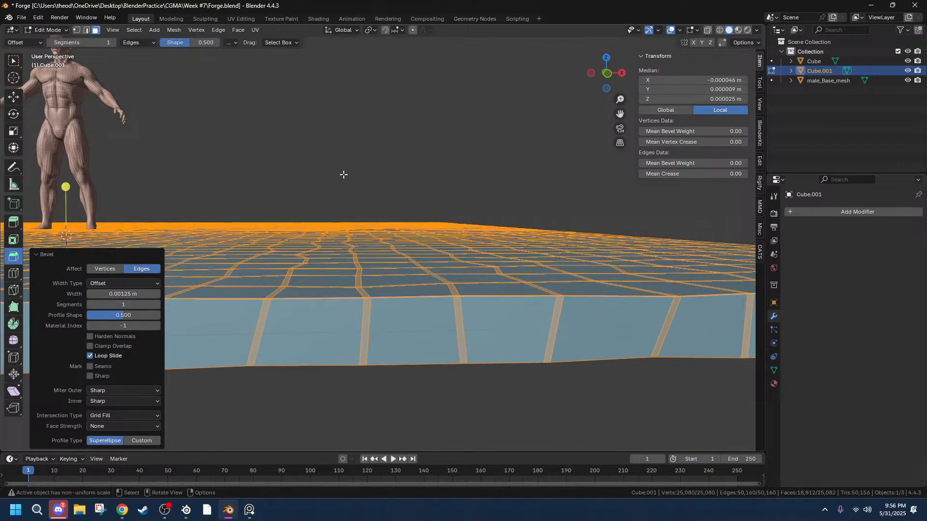
key("e")
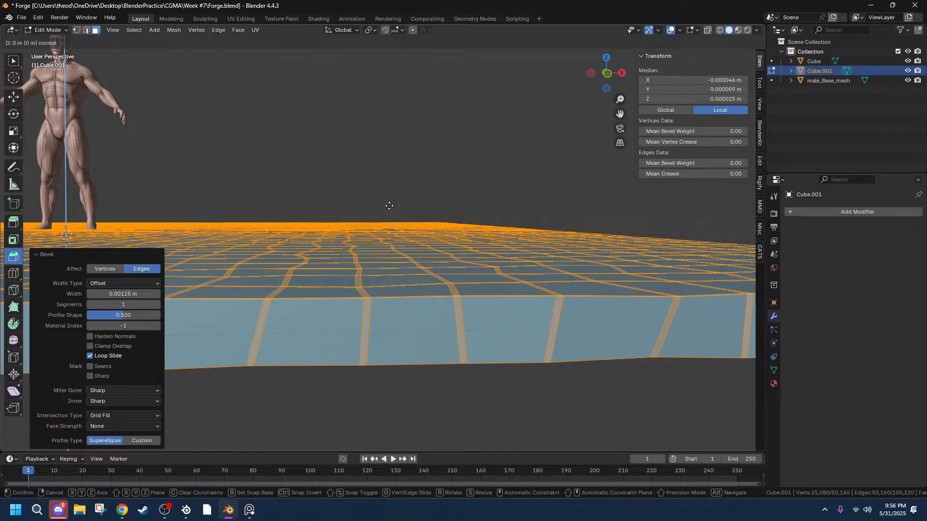
right_click(390, 206)
key("s")
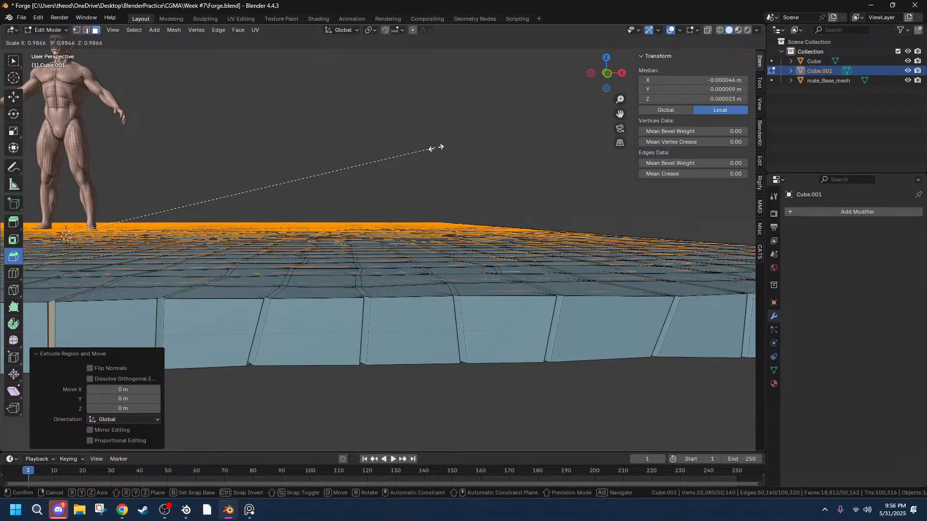
right_click(438, 148)
key("ctrl+z")
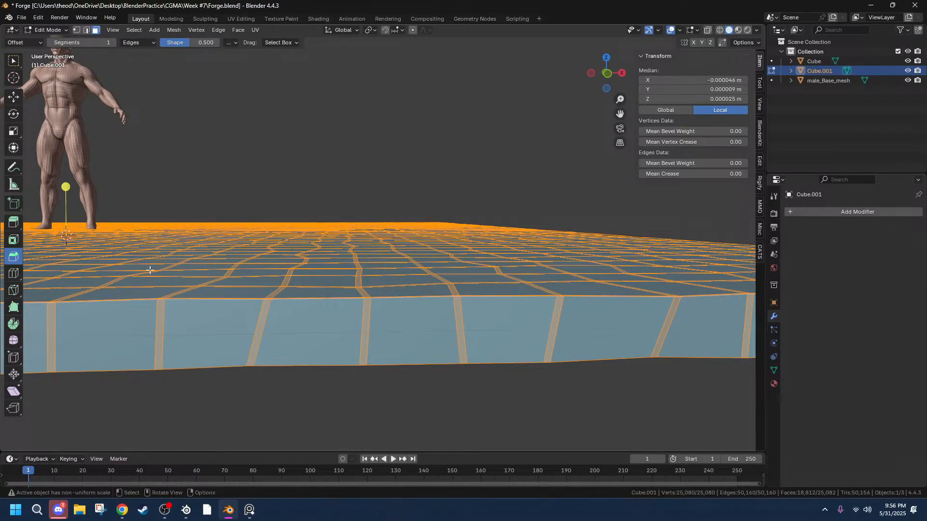
key("ctrl+z")
key("ctrl+shift+z")
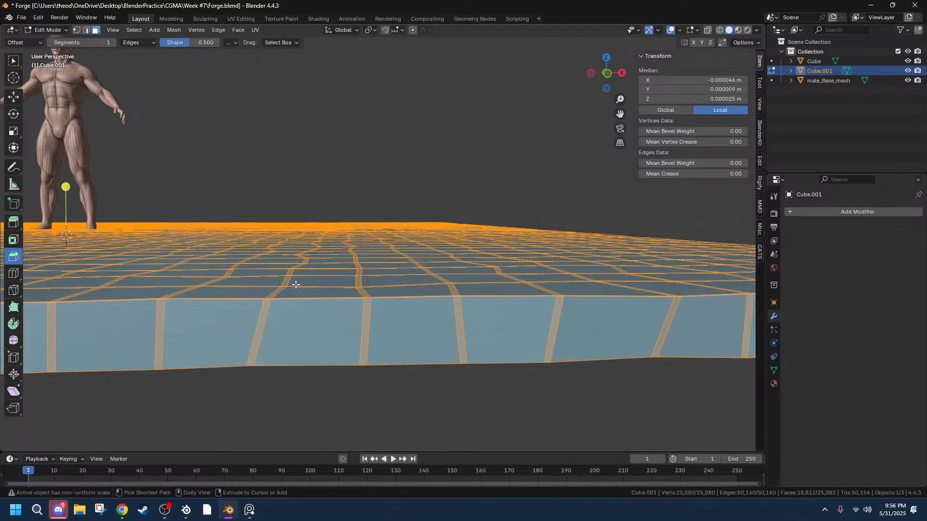
Extrude the beveled strips along their normals by about -0.0083 m to sink grooves between the tiles.
key("ctrl+e")
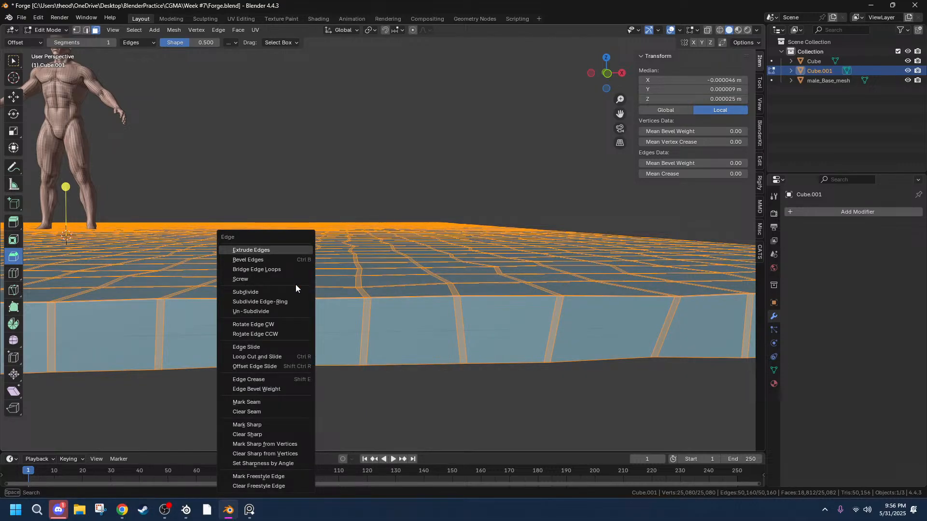
key("Escape")
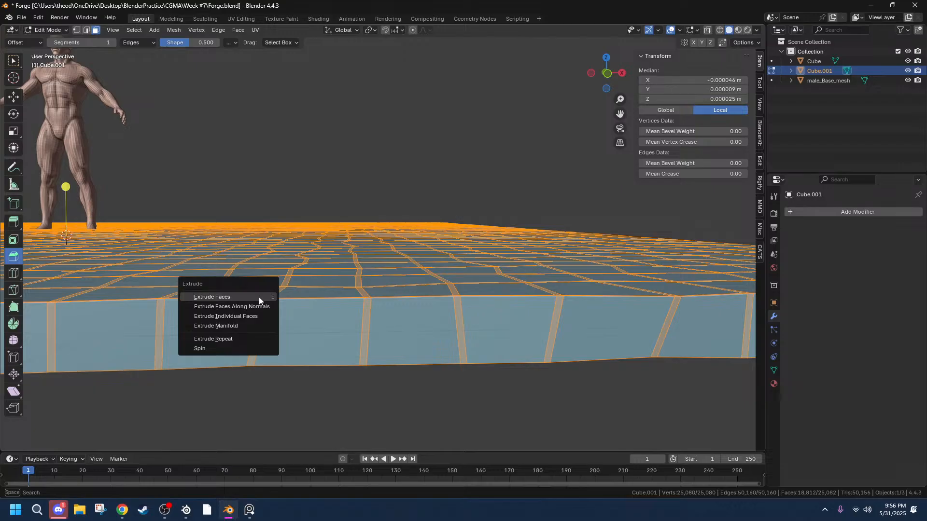
left_click(252, 306)
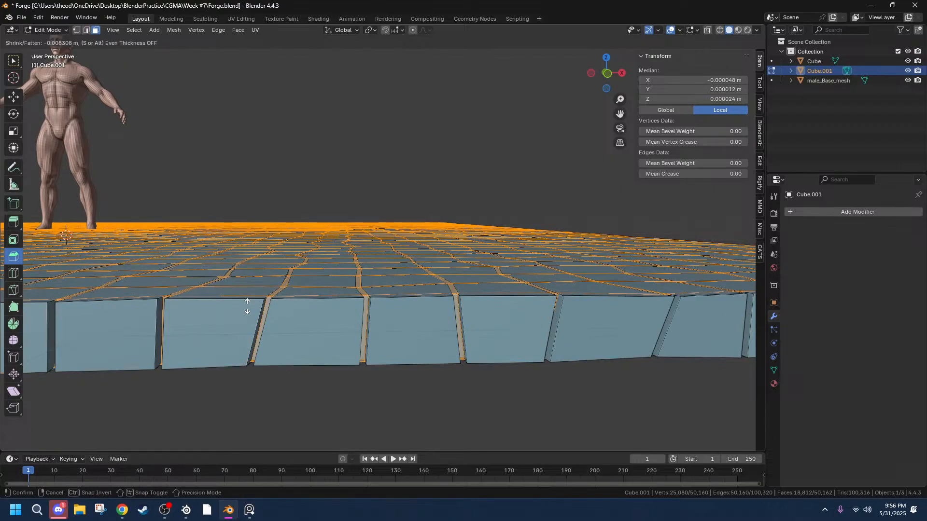
left_click(247, 306)
Set the offset of the groove extrusion to -0.001 m.
middle_click_drag(377, 295, 382, 306)
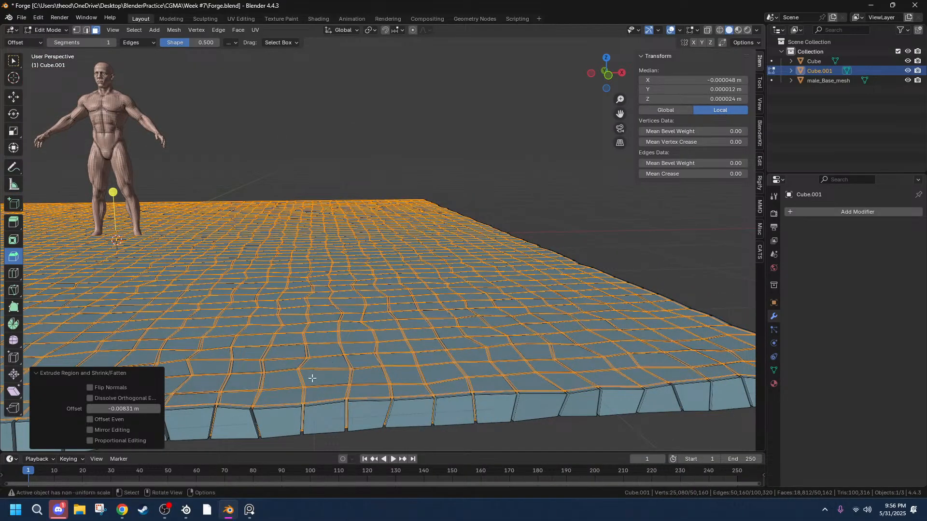
left_click(111, 408)
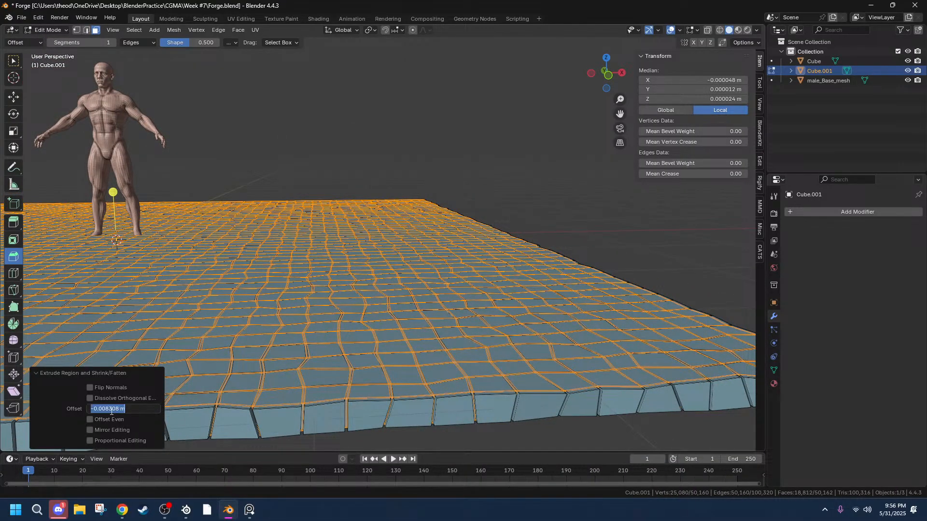
left_click(116, 408)
left_click_drag(119, 409, 106, 409)
type("1")
key("Return")
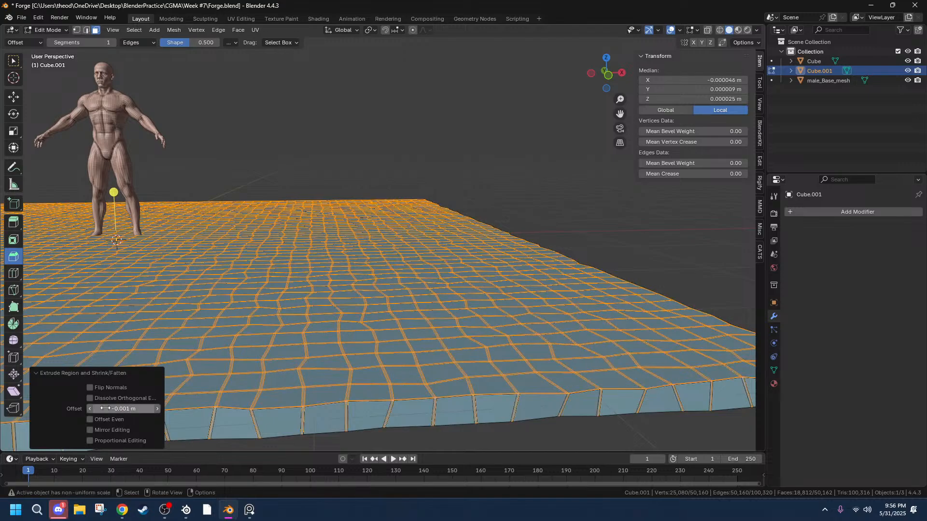
Inspect the grooves along the slab's edge up close and undo the extrusion along normals.
middle_click_drag(440, 423, 410, 303)
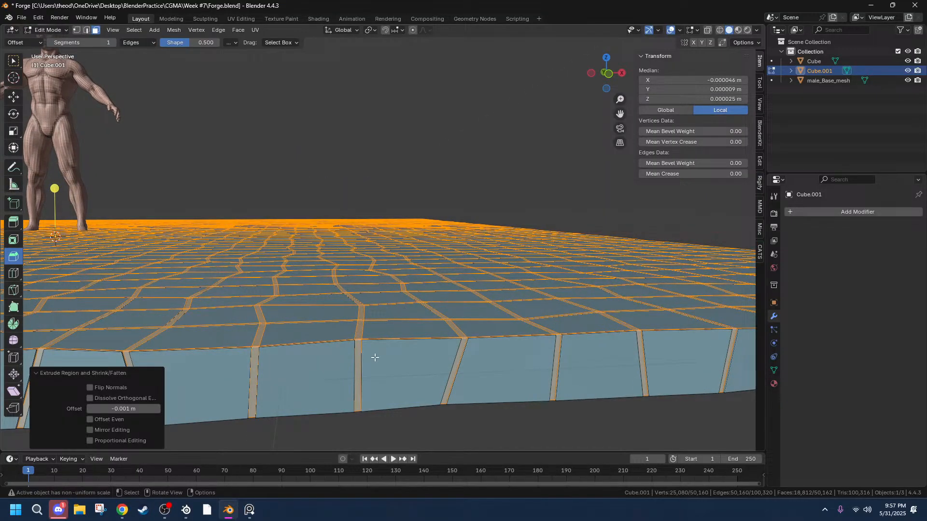
scroll(373, 360, "up", 2)
scroll(372, 361, "down", 2)
key("ctrl+z")
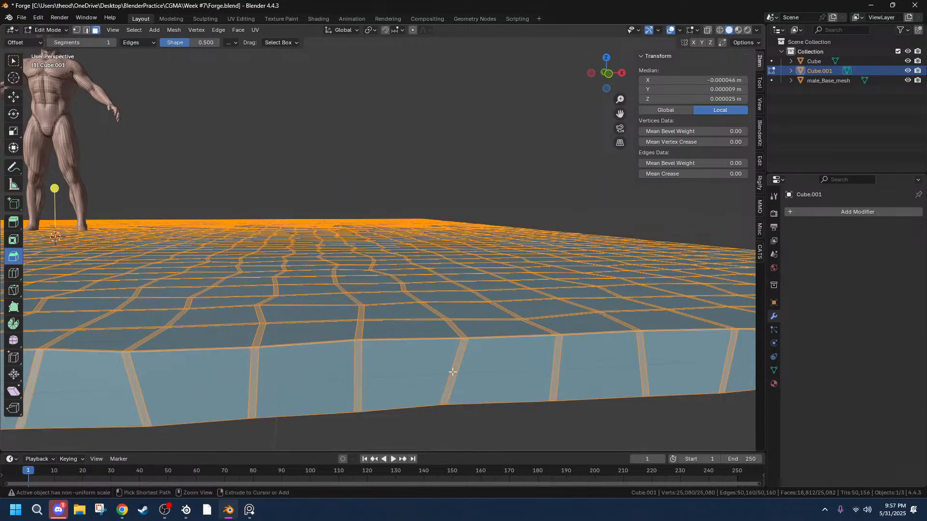
Undo the bevel between the tiles and compare the slab with the forge reference image.
key("ctrl+z")
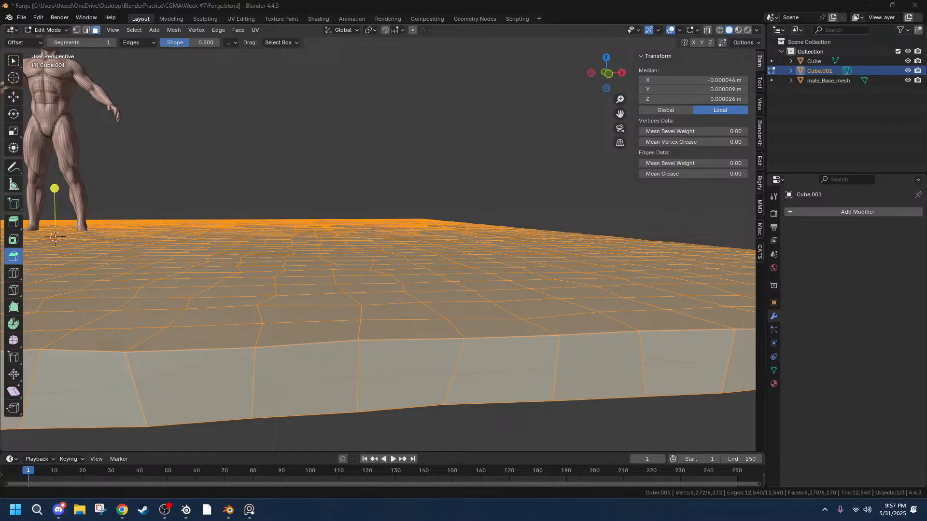
left_click(249, 510)
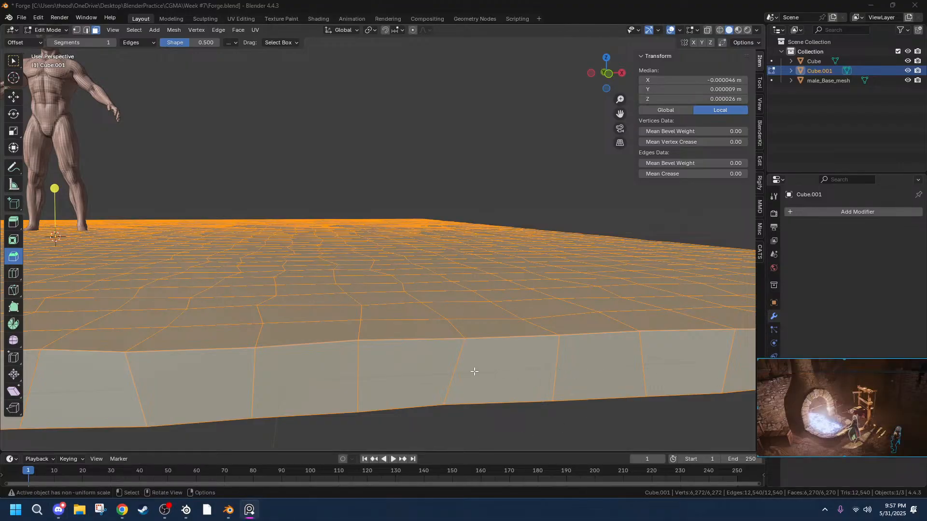
middle_click_drag(450, 362, 447, 368)
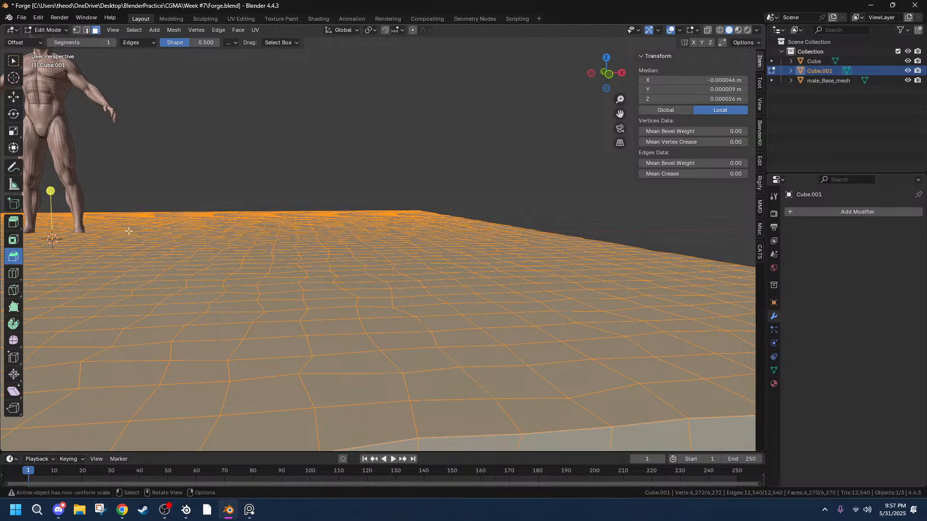
scroll(181, 237, "down", 5)
middle_click_drag(181, 237, 195, 258)
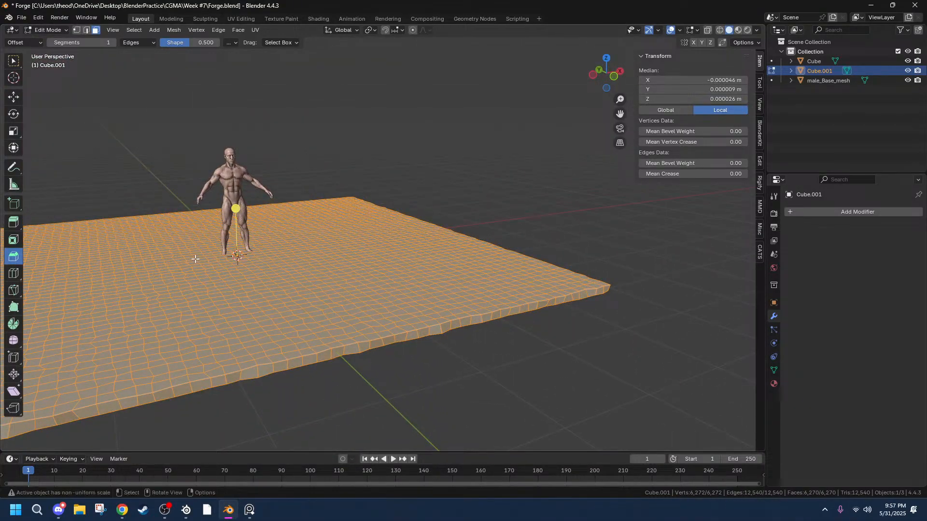
scroll(373, 321, "up", 3)
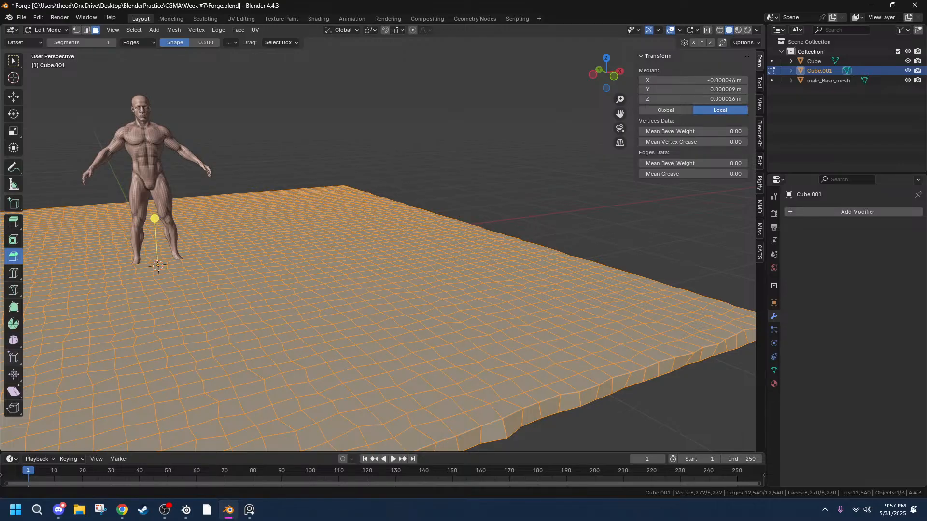
key("alt+Tab")
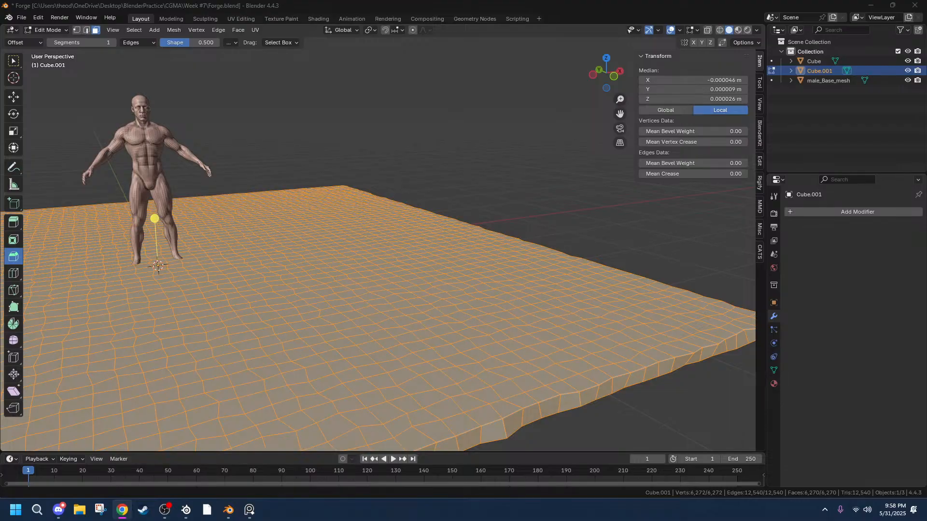
Undo the whole history of the floor slab until the slab is removed from the scene.
left_click(352, 301)
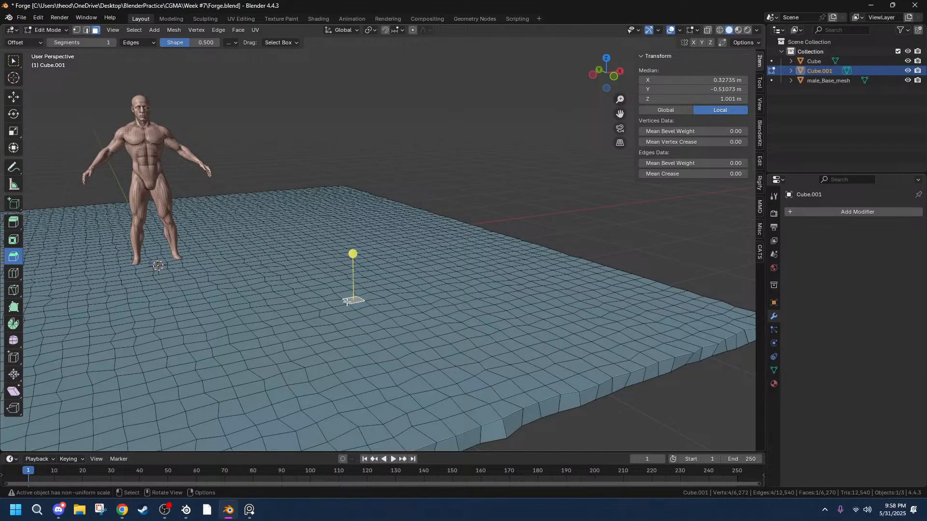
key("ctrl+z")
key("ctrl+z")
key("ctrl+z")
key("ctrl+z")
key("ctrl+z")
key("ctrl+z")
key("ctrl+z")
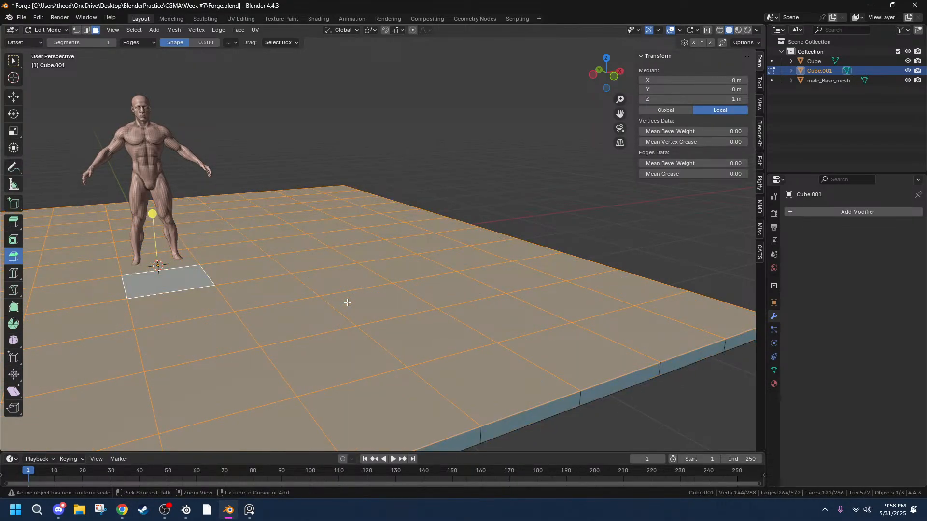
key("ctrl+z")
key("ctrl+z")
key("ctrl+z")
key("ctrl+z")
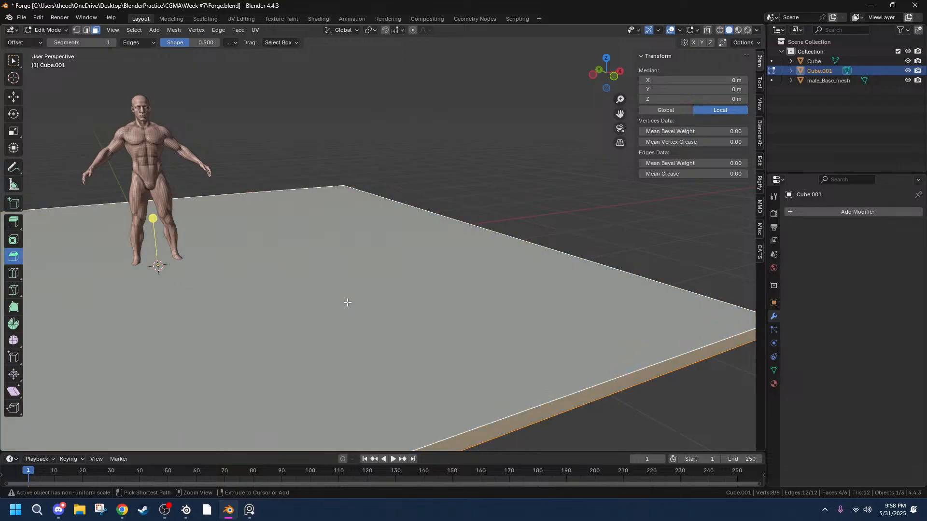
key("ctrl+z")
key("ctrl+z")
key("ctrl+z")
key("ctrl+z")
key("ctrl+z")
key("ctrl+z")
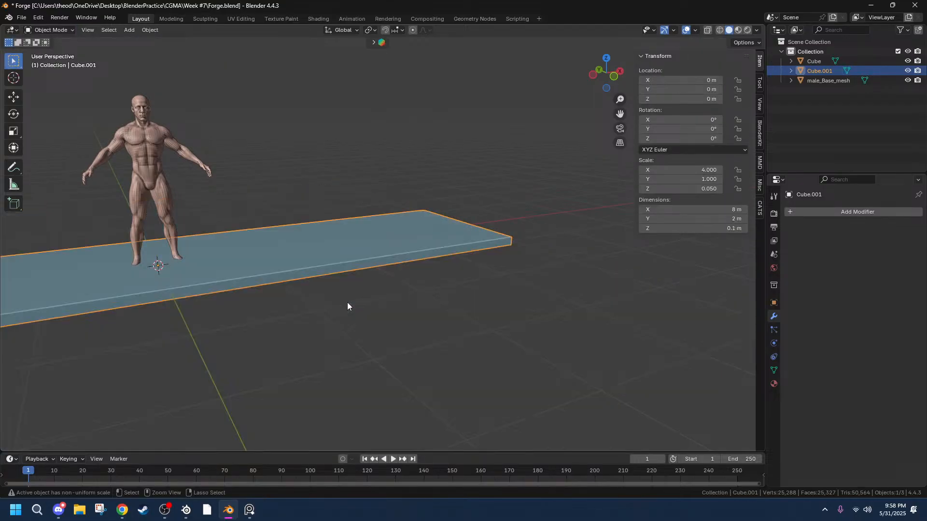
key("ctrl+z")
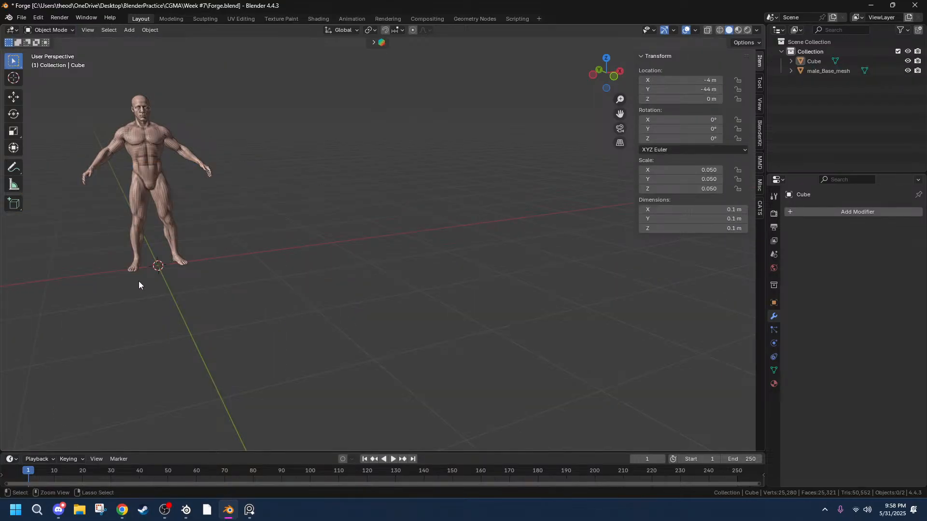
Add a 2 m plane mesh at the world origin under the male figure.
key("ctrl+a")
key("shift+a")
mouse_move(161, 308)
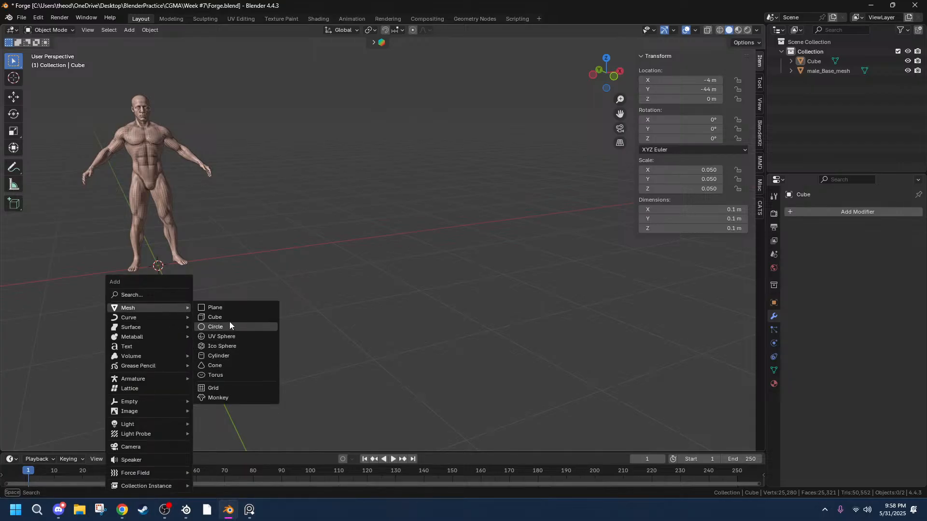
left_click(229, 309)
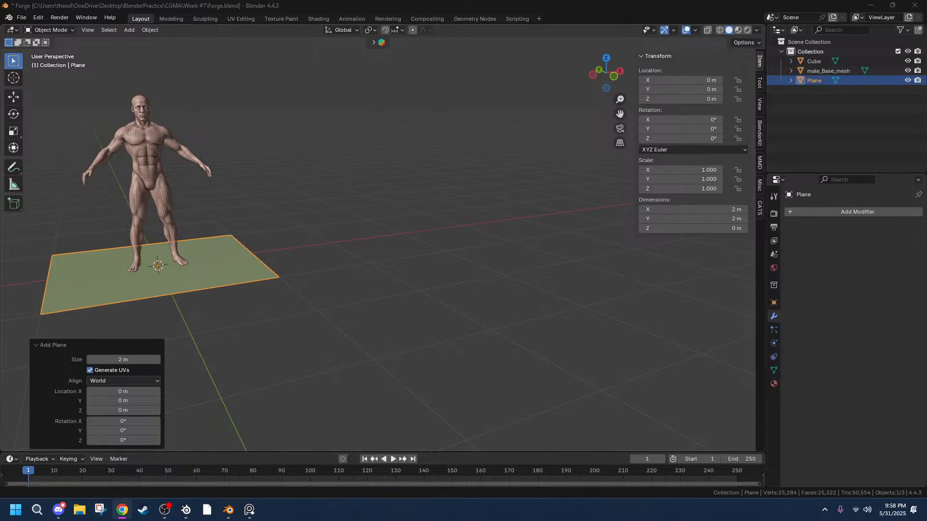
scroll(260, 293, "up", 3)
middle_click_drag(221, 310, 274, 300)
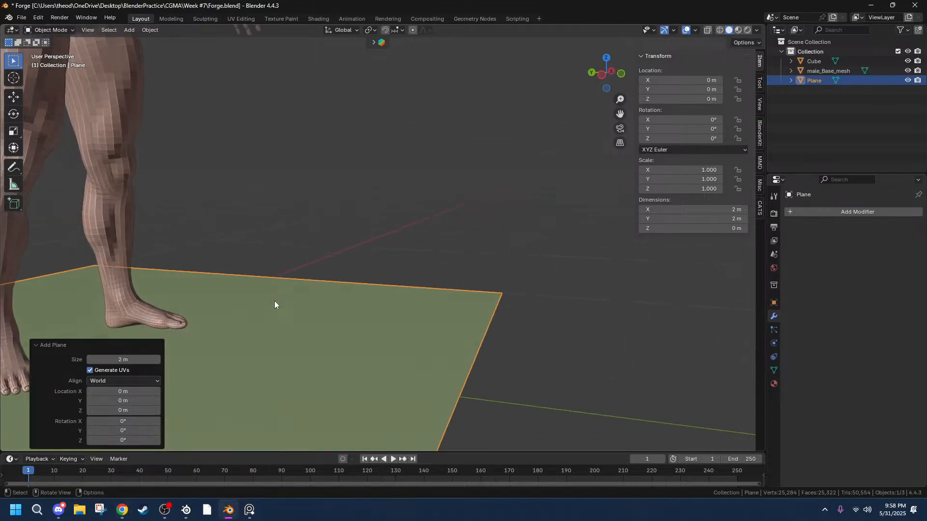
scroll(274, 300, "down", 3)
middle_click_drag(311, 271, 451, 351)
key("grave")
left_click(452, 384)
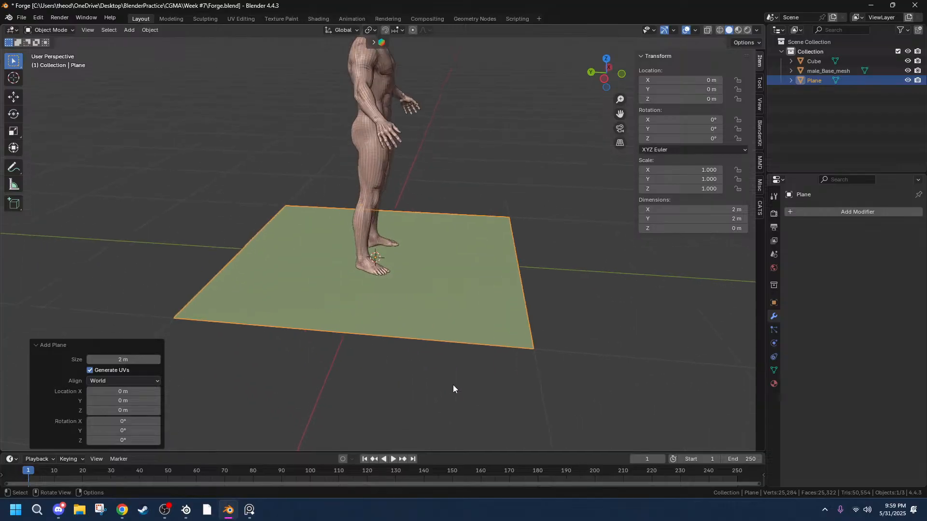
middle_click_drag(477, 311, 342, 345)
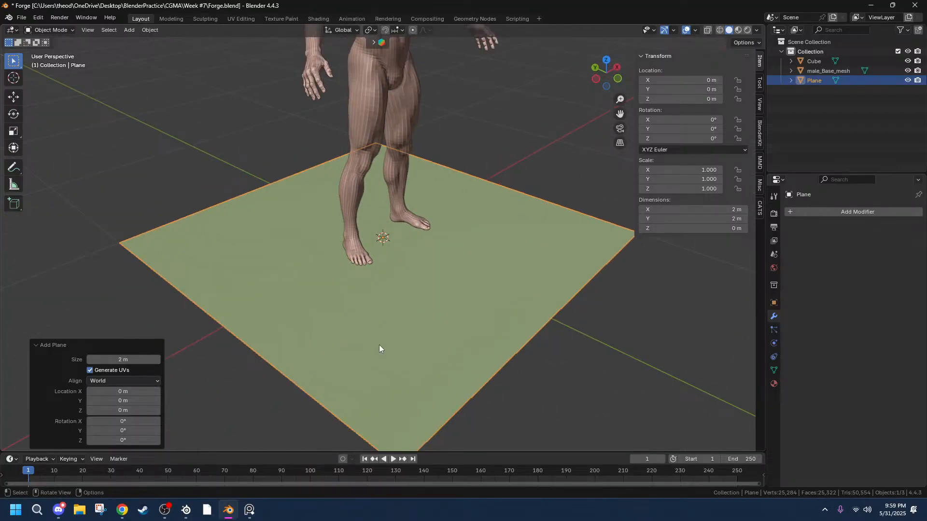
key("shift+r")
key("ctrl+z")
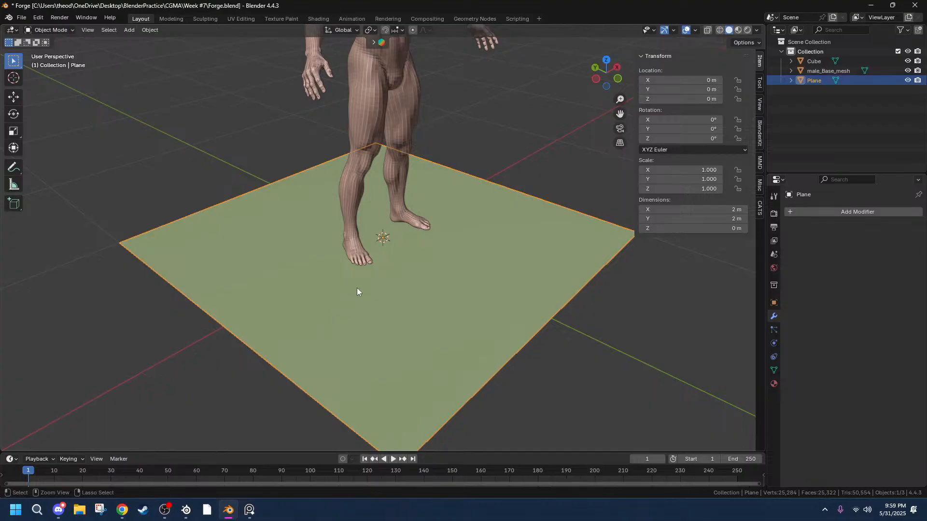
key("ctrl+z")
key("ctrl+shift+z")
scroll(329, 286, "up", 3)
scroll(308, 262, "down", 3)
middle_click_drag(340, 316, 411, 315)
key("Delete")
key("ctrl+z")
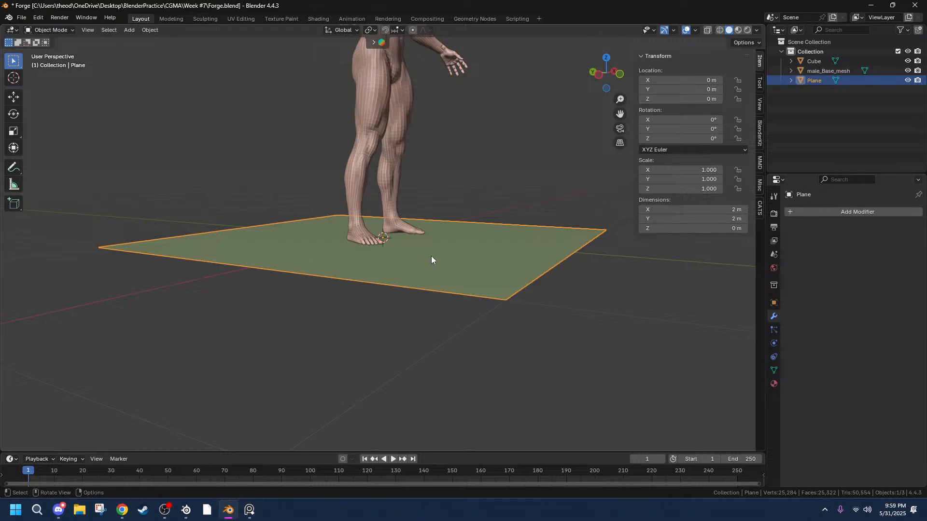
Add seven evenly spaced loop cuts to the plane, running parallel to the Y axis.
scroll(493, 268, "up", 2)
middle_click_drag(493, 269, 465, 304)
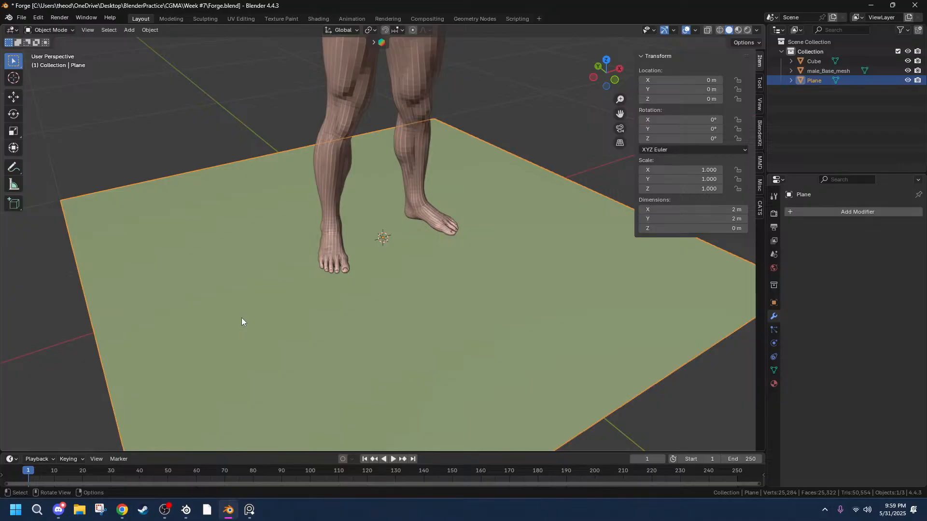
key("grave")
key("Tab")
key("ctrl+r")
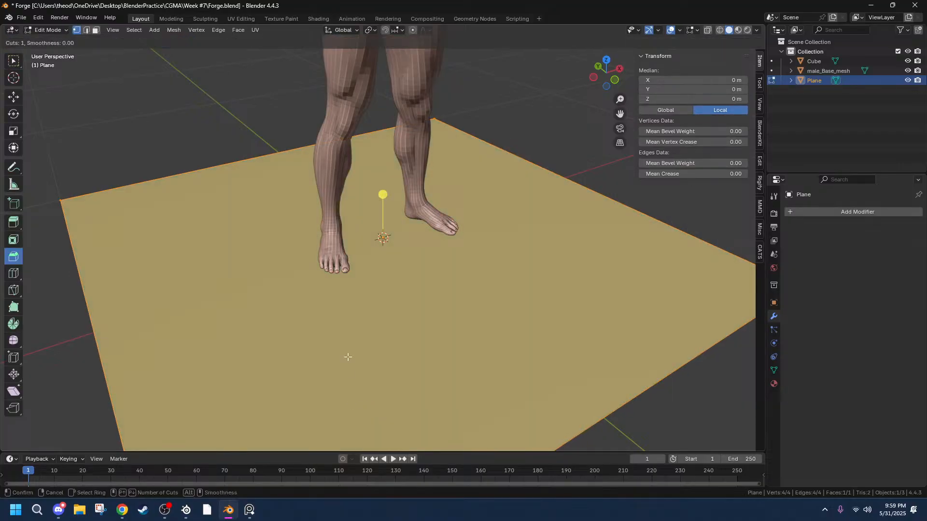
scroll(143, 192, "up", 6)
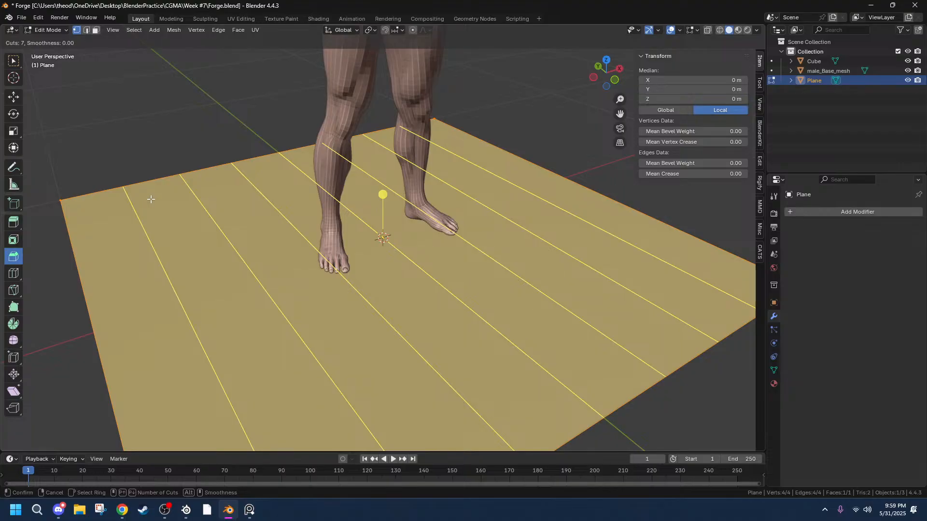
left_click(150, 201)
right_click(149, 201)
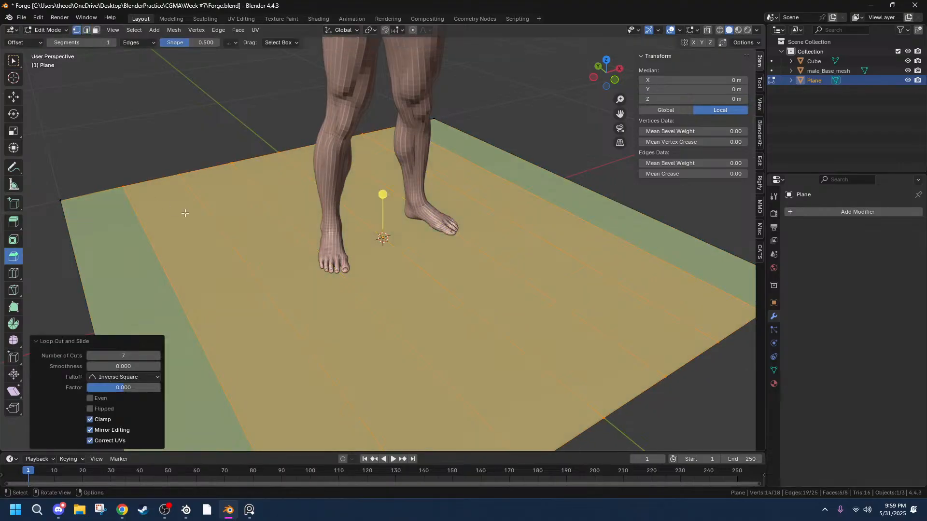
Add seven evenly spaced loop cuts parallel to the X axis to divide the plane into an eight-by-eight grid.
middle_click_drag(367, 246, 340, 263)
key("ctrl+r")
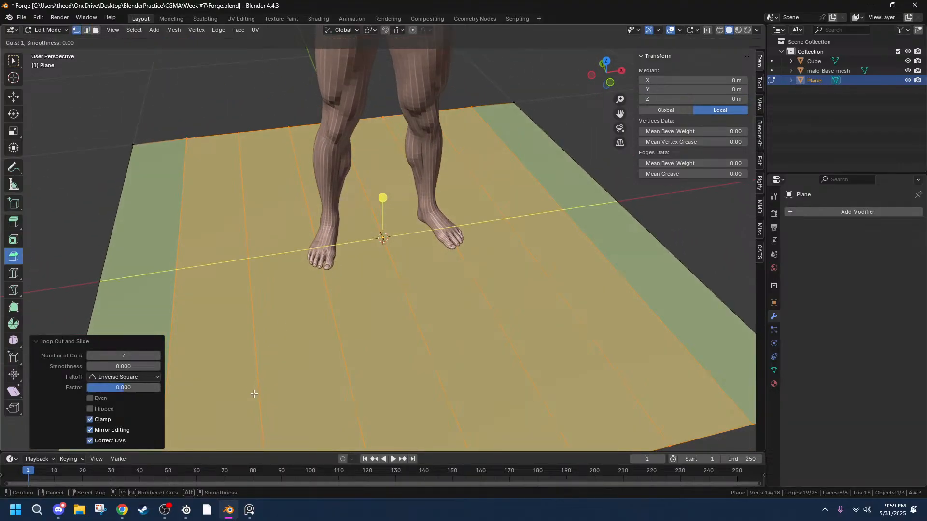
left_click(255, 394)
right_click(254, 394)
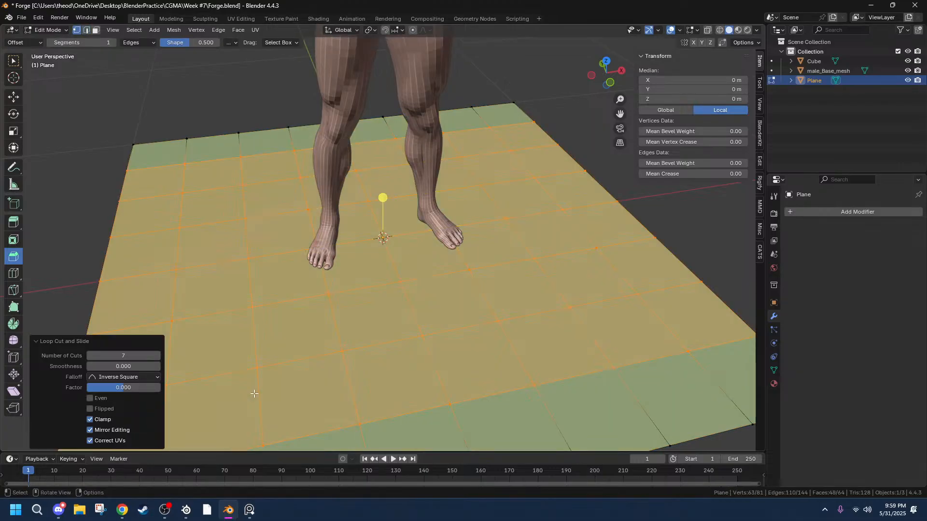
scroll(357, 339, "down", 2)
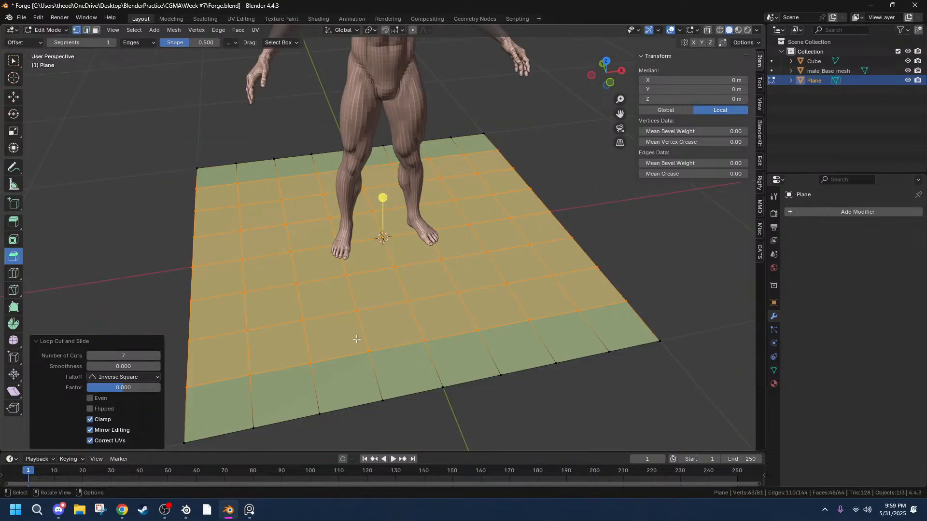
left_click(409, 416)
Set the plane's X and Y dimensions to 8 m and return to editing its mesh.
middle_click_drag(534, 375, 494, 351)
scroll(566, 373, "down", 5)
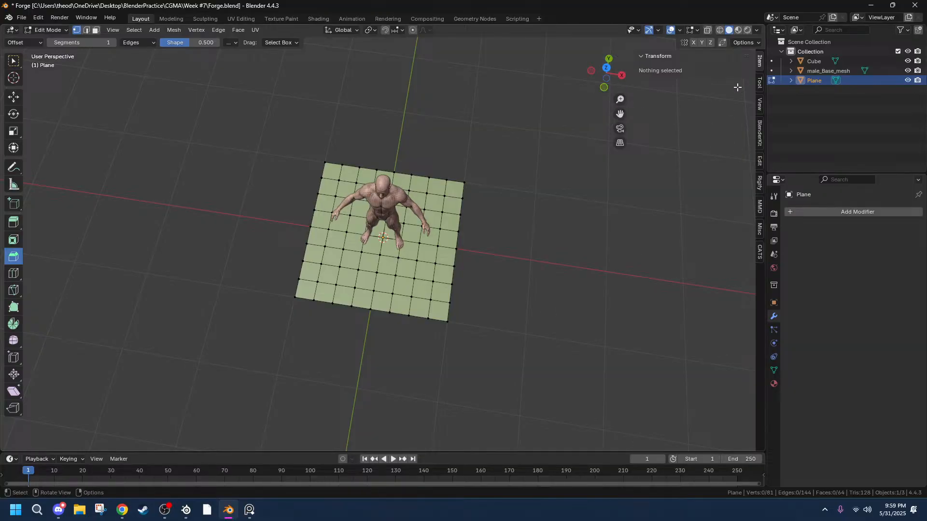
left_click(437, 274)
key("Tab")
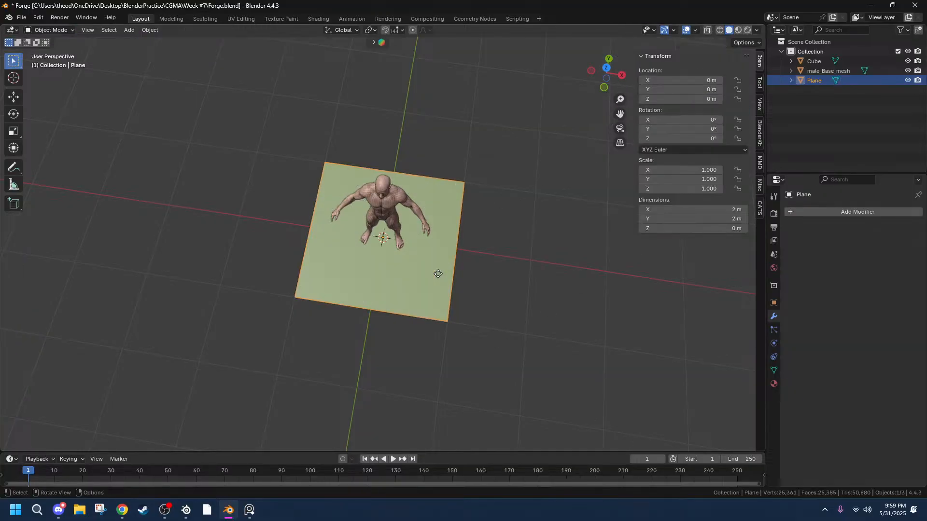
left_click(719, 209)
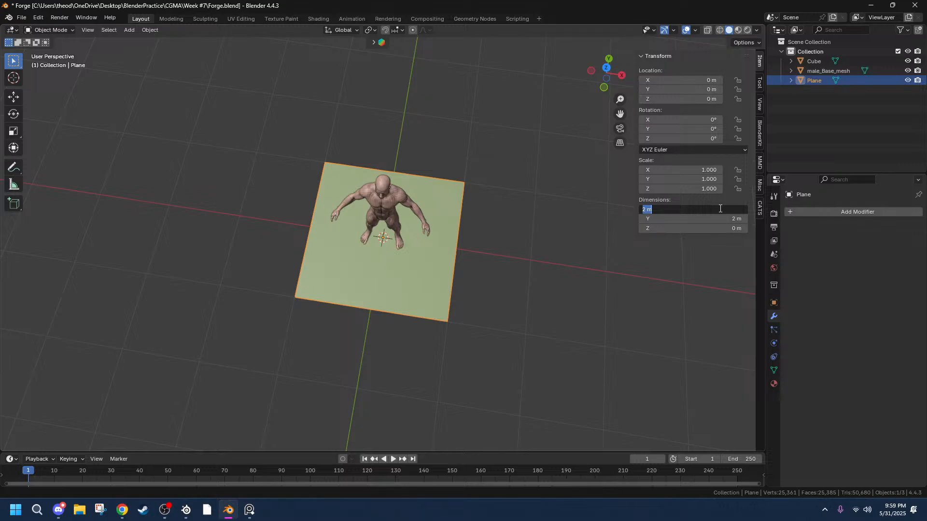
type("8")
key("Tab")
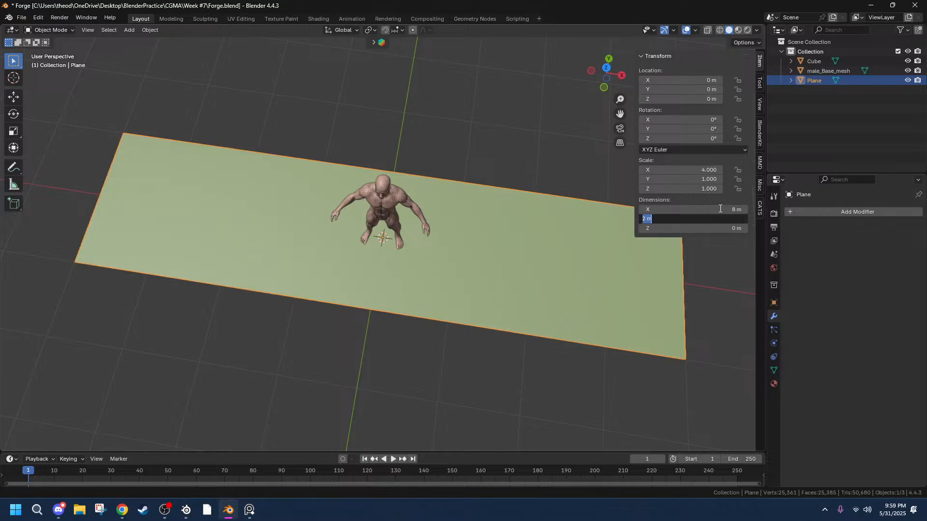
type("8")
key("Tab")
key("Return")
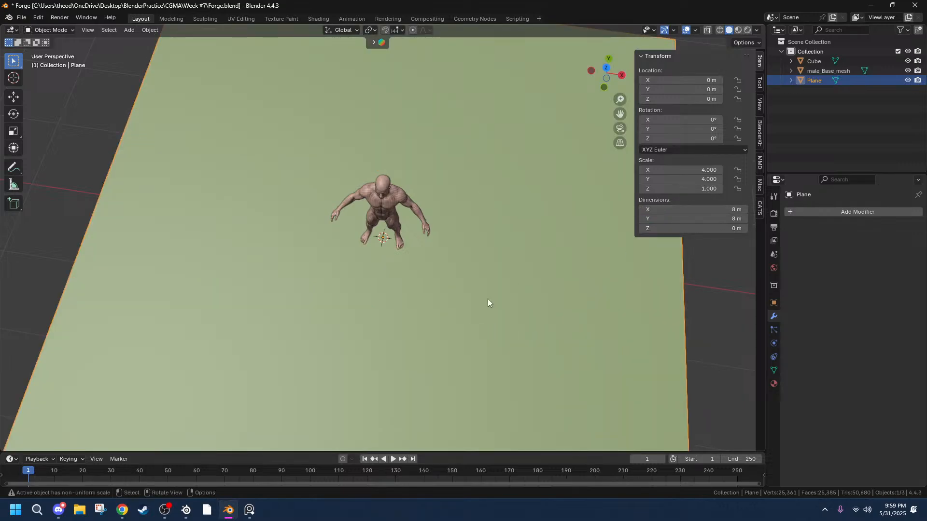
key("Tab")
scroll(435, 314, "up", 4)
scroll(406, 355, "down", 7)
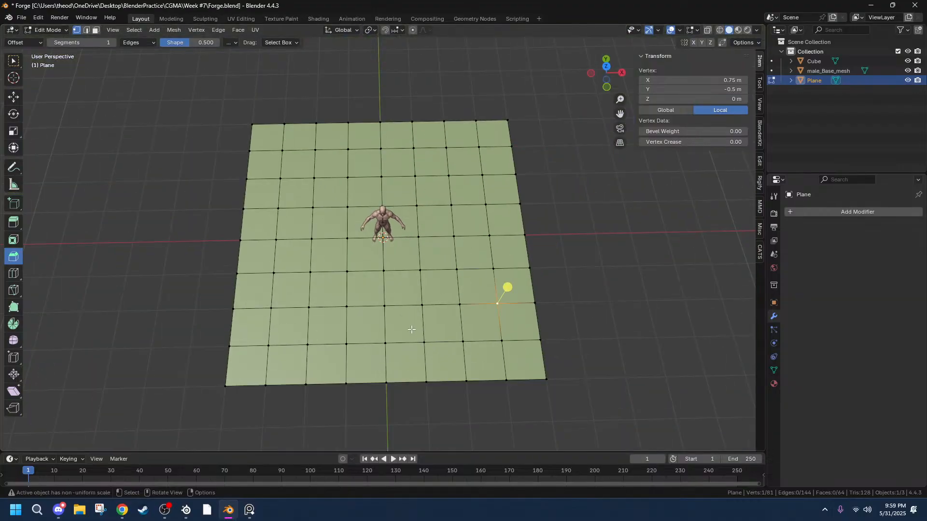
right_click(342, 289)
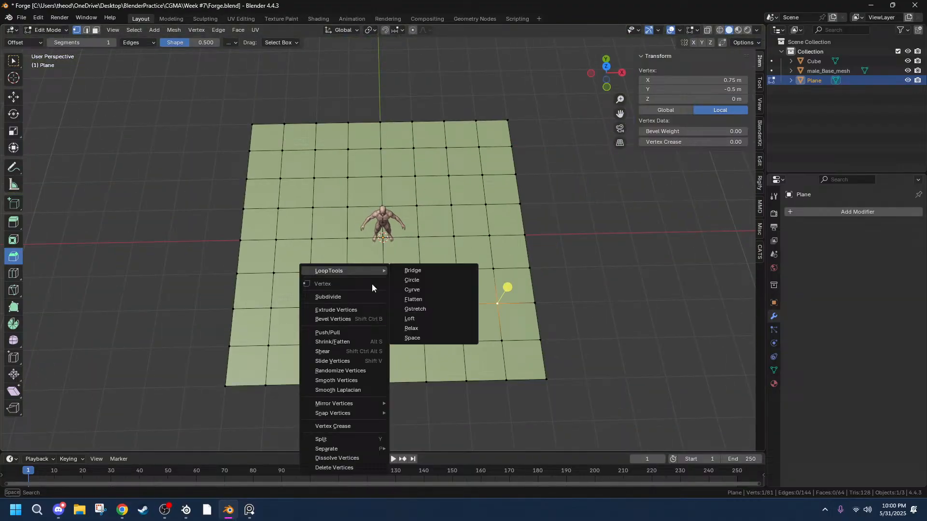
left_click(328, 297)
key("ctrl+z")
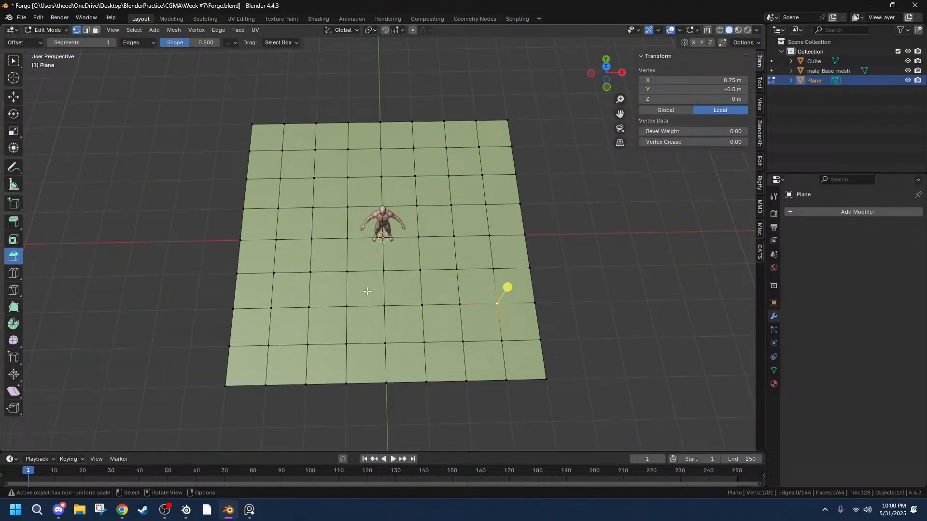
Subdivide all of the plane's faces with the number of cuts set to 2.
key("a")
right_click(396, 288)
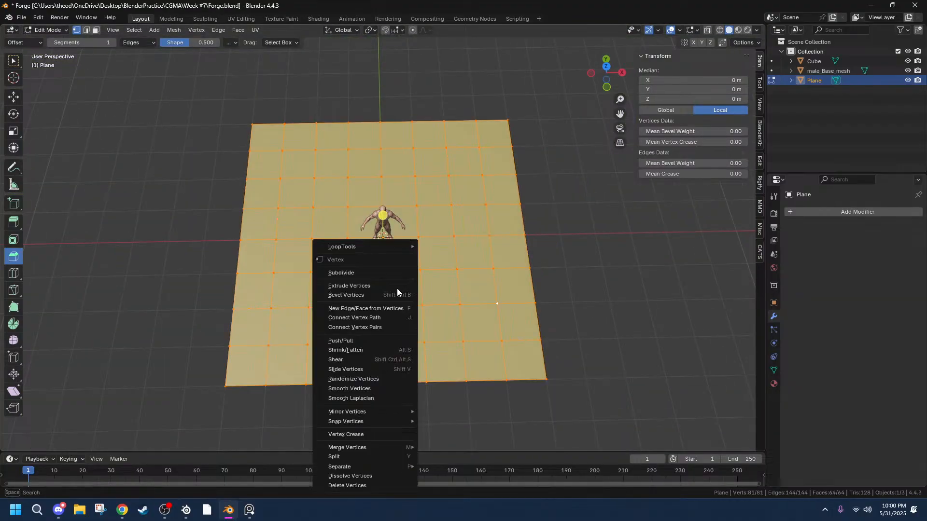
left_click(349, 274)
left_click(157, 377)
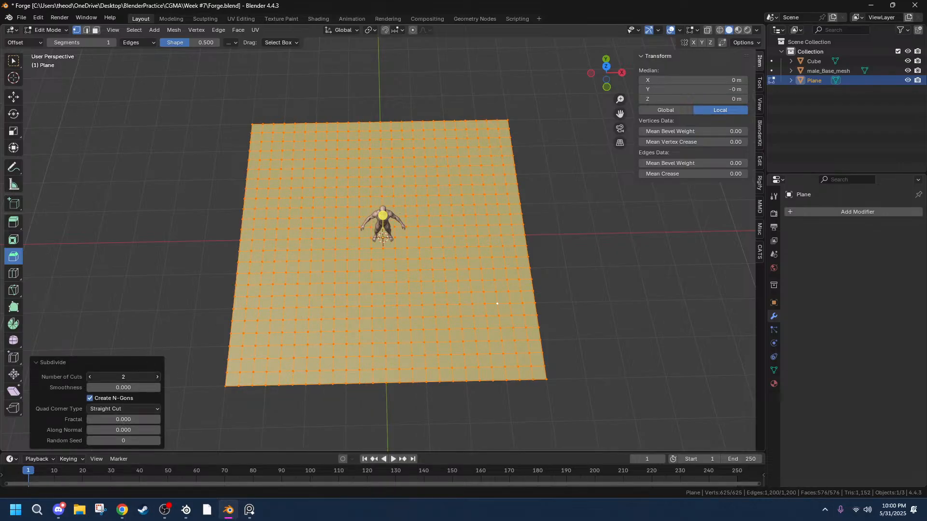
Set the subdivision's number of cuts to 1 and clear the mesh selection.
mouse_move(123, 377)
left_mouse_down()
mouse_move(133, 377)
mouse_move(114, 377)
left_mouse_up()
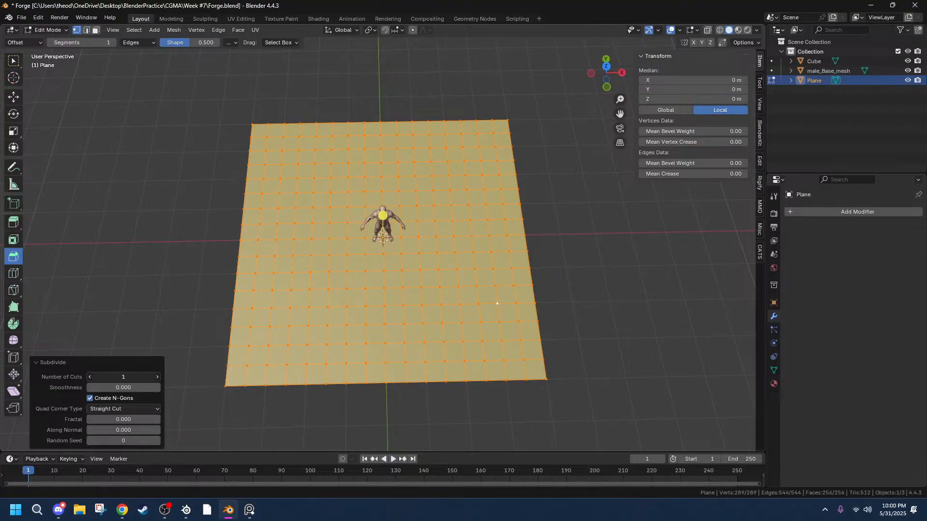
middle_click_drag(442, 373, 337, 344)
left_click(394, 383)
scroll(394, 384, "up", 2)
scroll(230, 383, "down", 4)
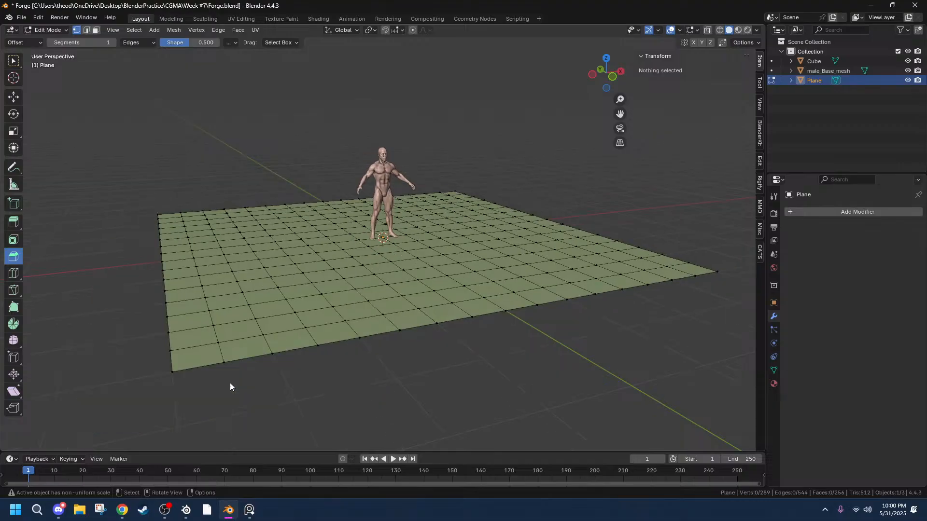
scroll(229, 383, "up", 4)
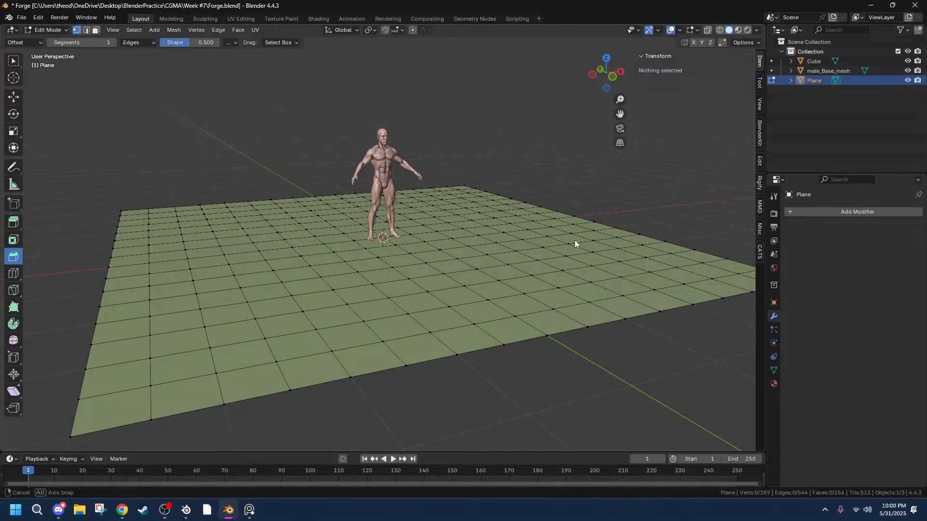
Delete all of the plane's vertices except a strip two faces wide along its negative X edge.
middle_click_drag(575, 242, 486, 216)
left_click_drag(214, 163, 892, 408)
scroll(738, 389, "down", 2)
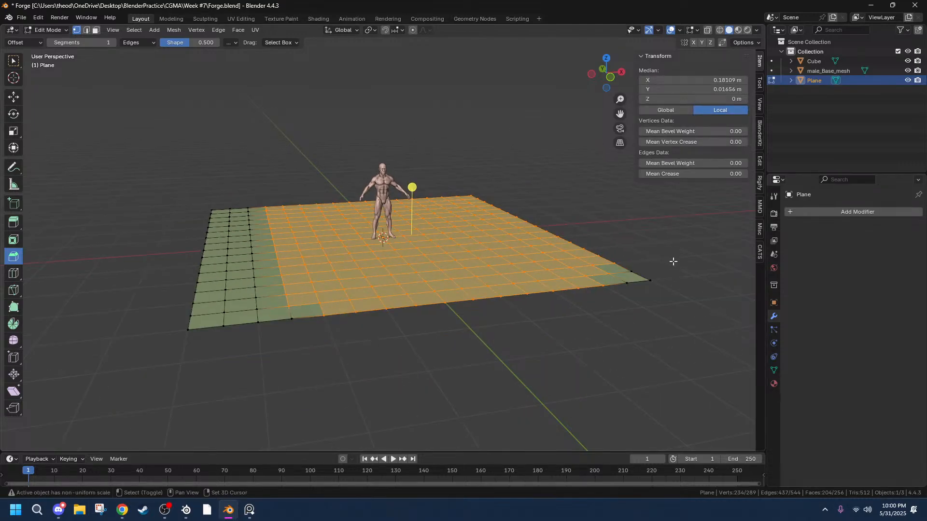
left_click_drag(673, 261, 585, 326, "shift")
left_click_drag(310, 359, 293, 300, "shift")
left_click(291, 317, "shift")
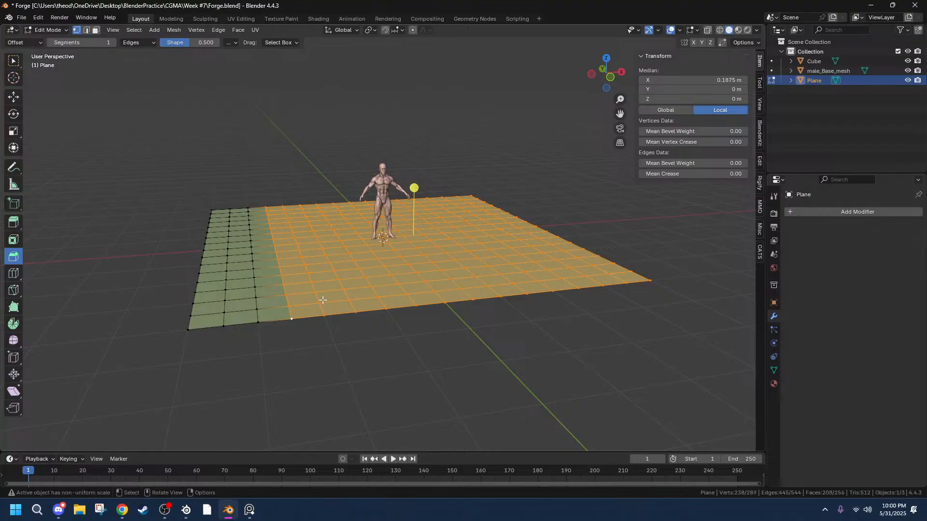
key("x")
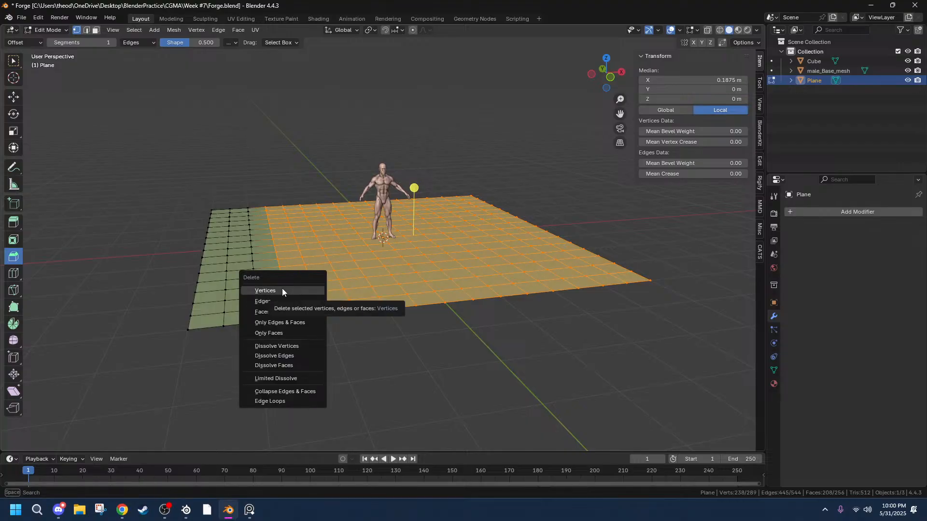
left_click(282, 290)
Try dissolving the eight alternating vertices along the strip's centre line, and undo it.
middle_click_drag(245, 304, 289, 339)
left_click(230, 368)
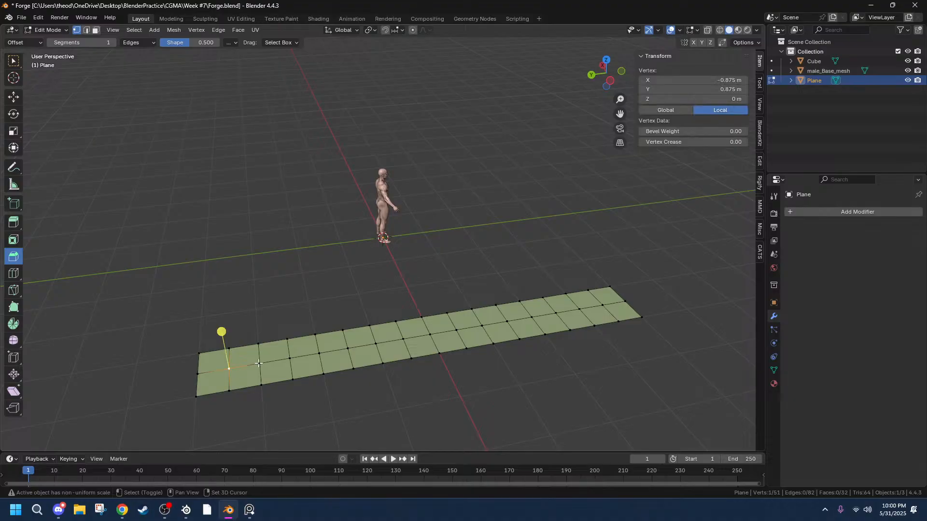
left_click(290, 358, "shift")
left_click(347, 349, "shift")
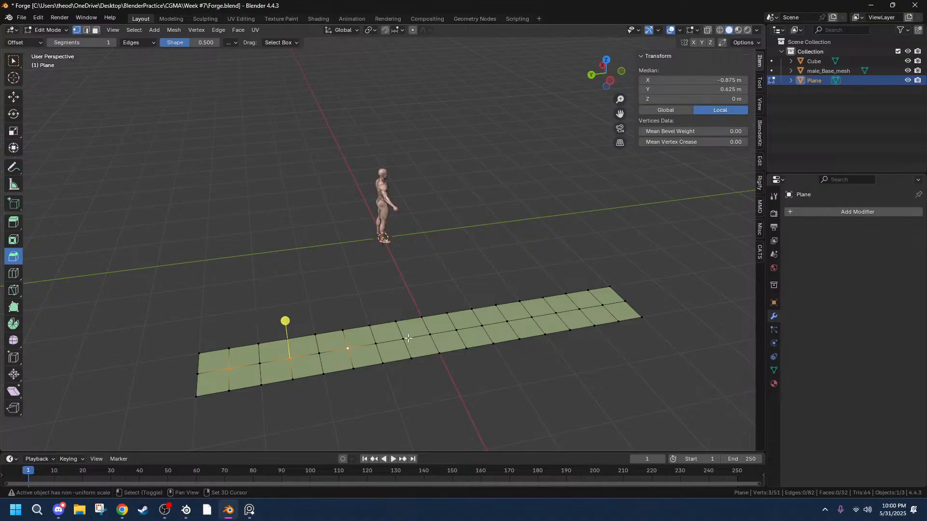
left_click(403, 339, "shift")
left_click(457, 330, "shift")
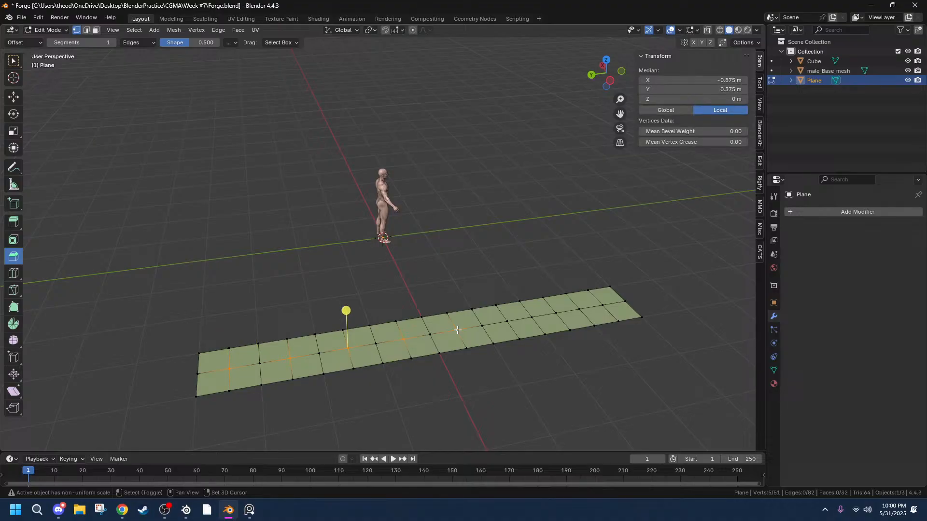
left_click(507, 321, "shift")
left_click(556, 314, "shift")
left_click(603, 305, "shift")
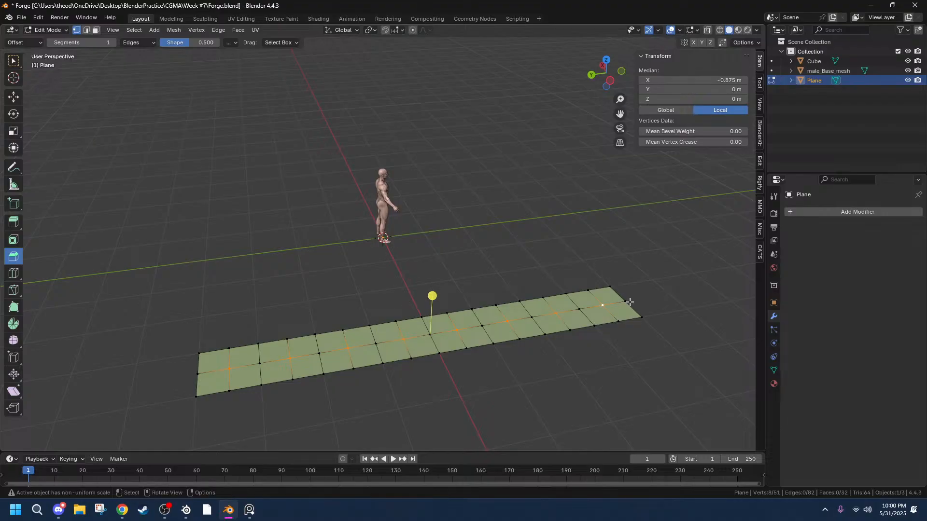
key("x")
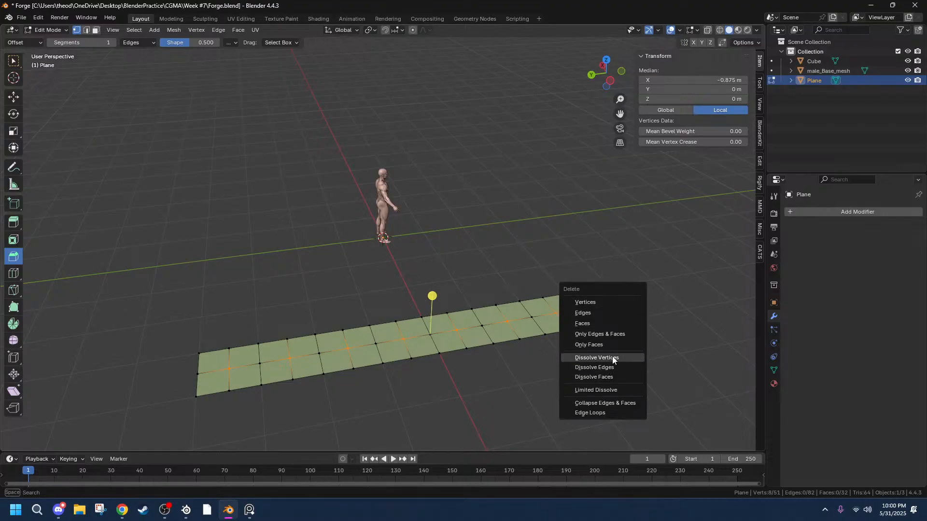
left_click(612, 357)
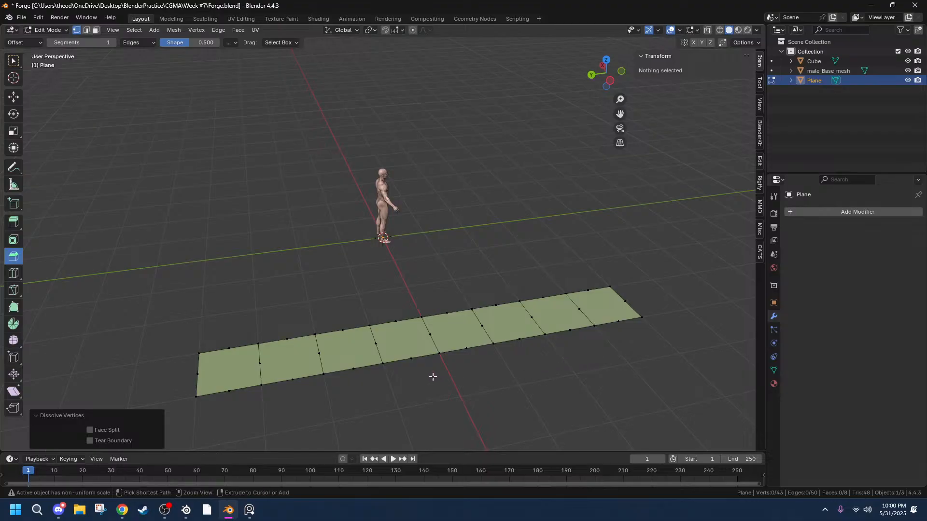
key("ctrl+z")
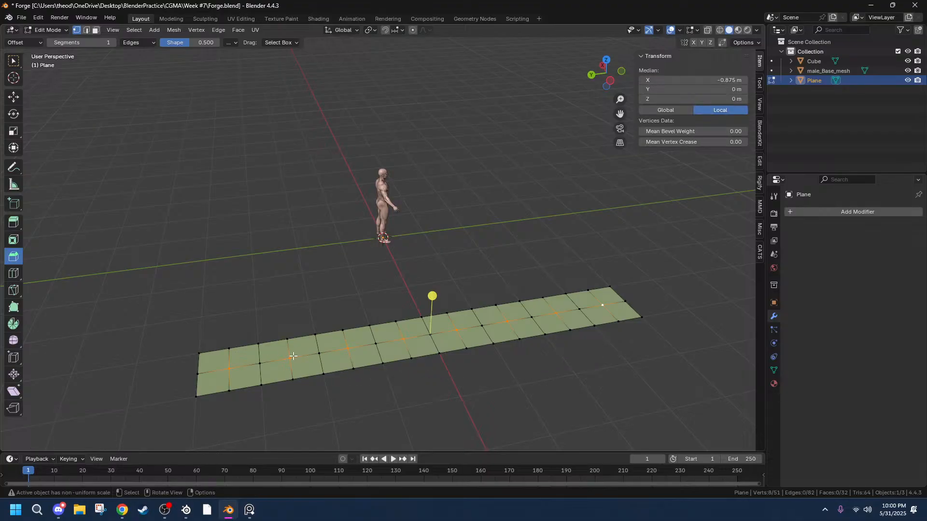
Try deleting the eight selected centre-line vertices outright and undo the deletion.
key("x")
left_click(243, 297)
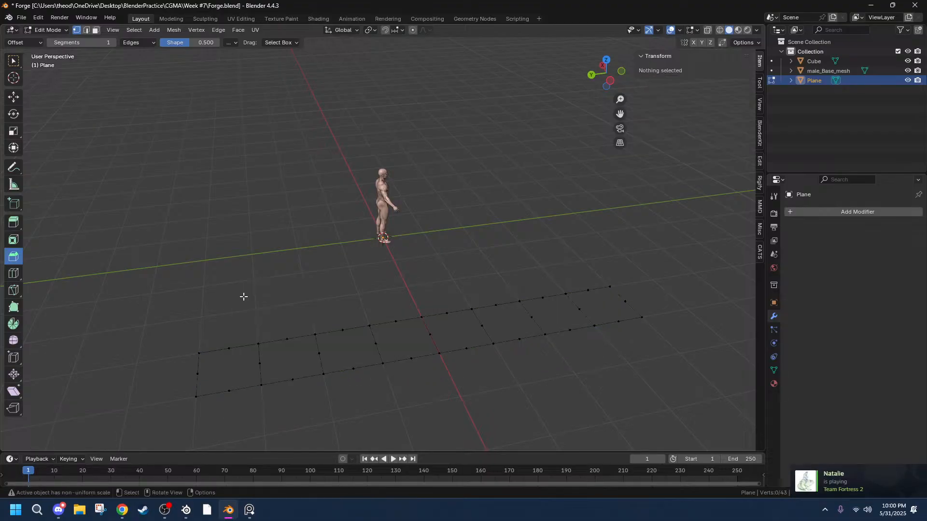
key("ctrl+z")
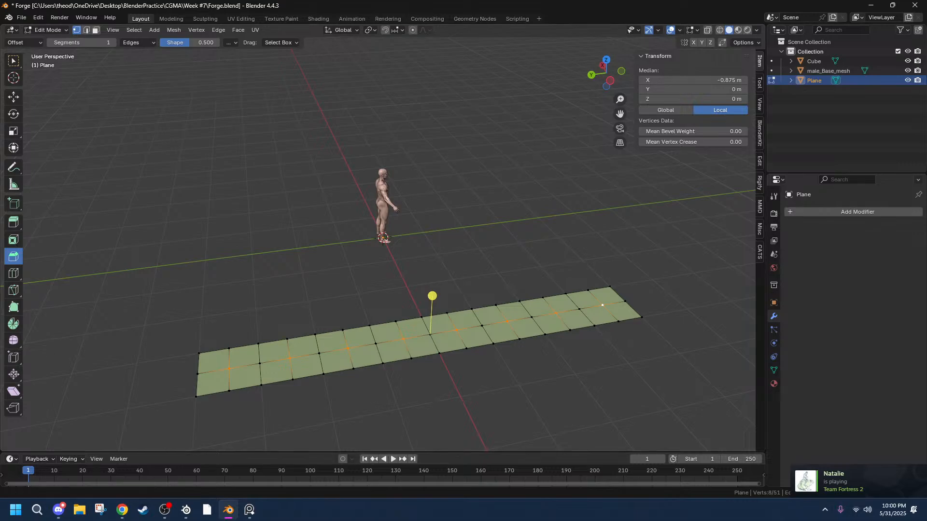
Add the outer vertices of the first cross edge to the selection, try dissolving its edges, and undo it.
middle_click_drag(379, 354, 471, 355)
left_click(234, 368, "shift")
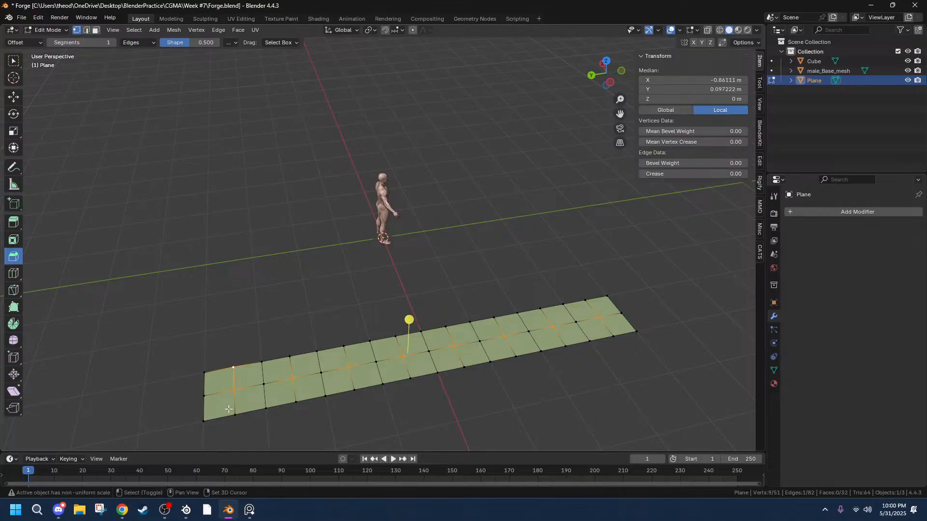
left_click(234, 415, "shift")
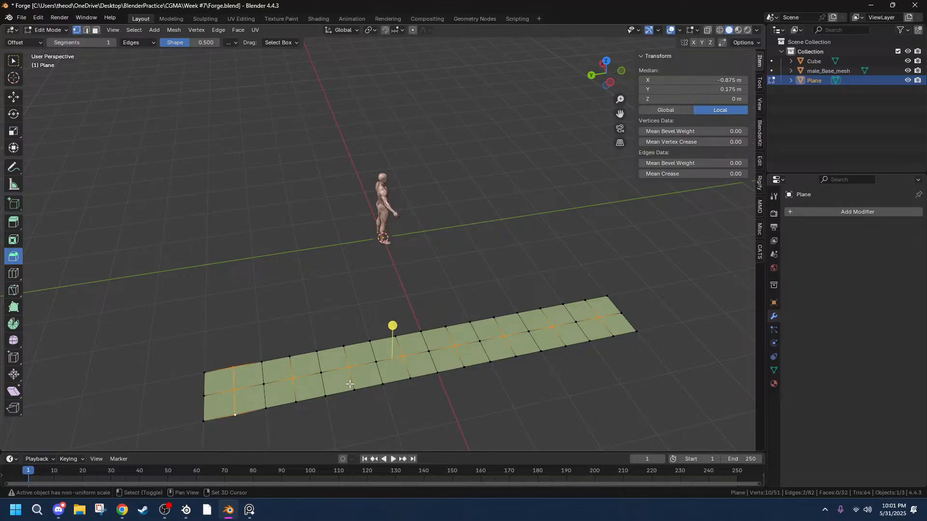
key("x")
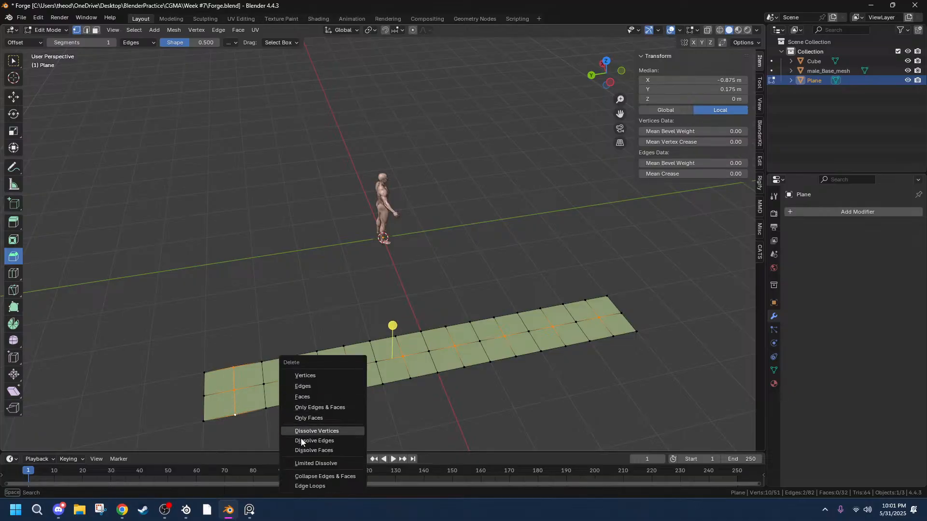
left_click(318, 438)
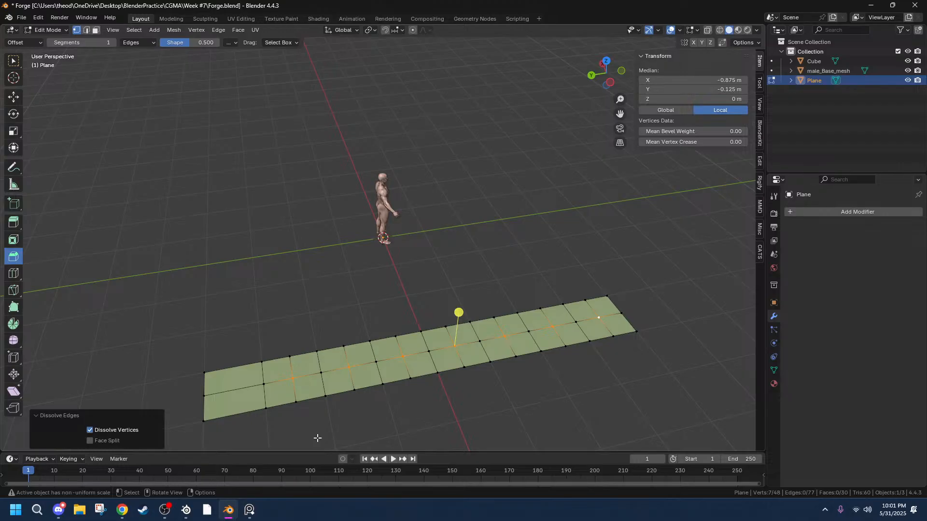
key("ctrl")
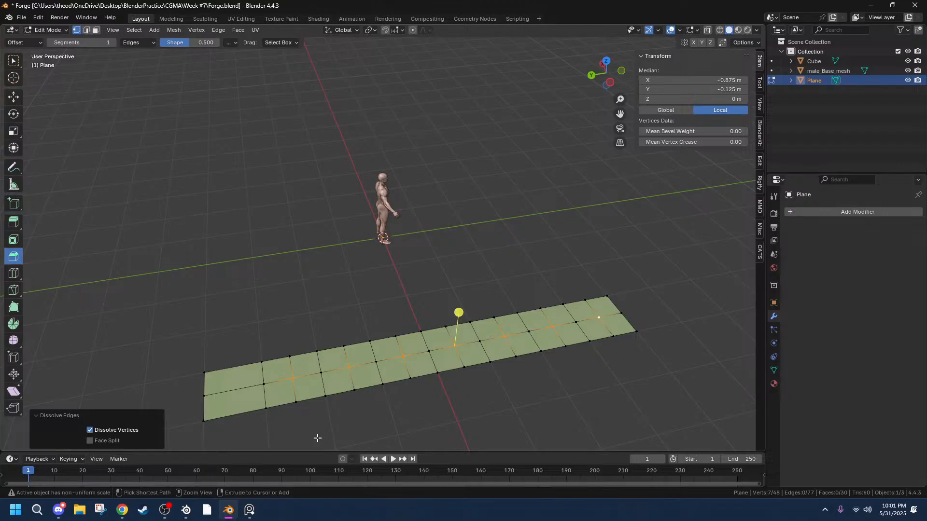
key("ctrl+z")
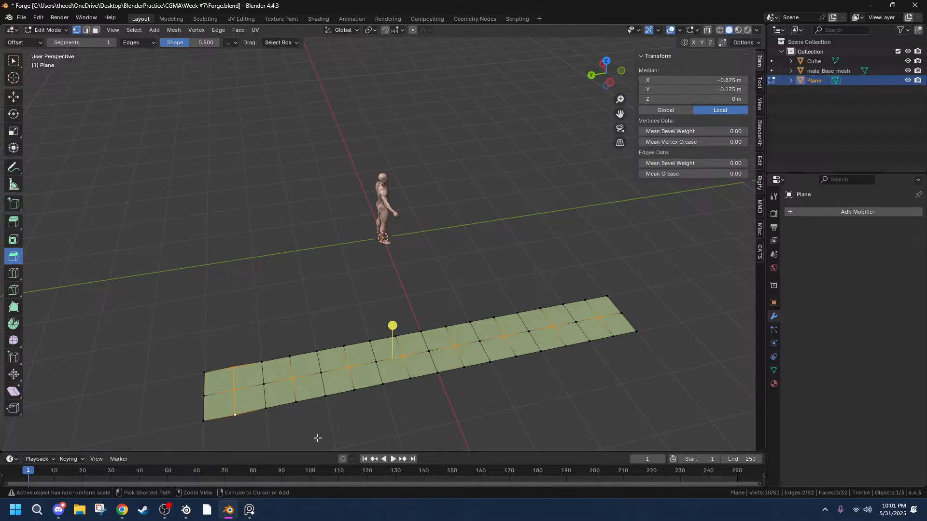
Try to dissolve an irregular selection of cross and centre-line edges along the strip to merge faces into varied tiles.
left_click(264, 384, "shift")
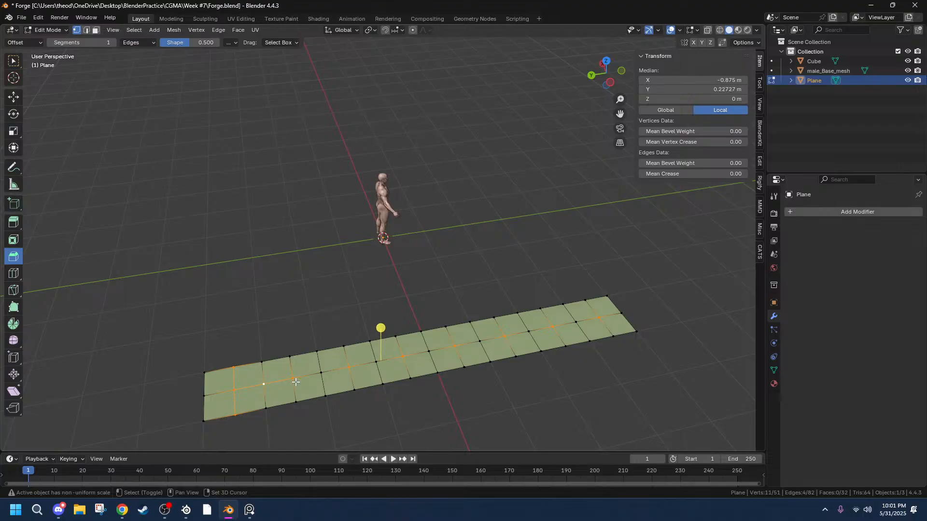
left_click(264, 384, "shift")
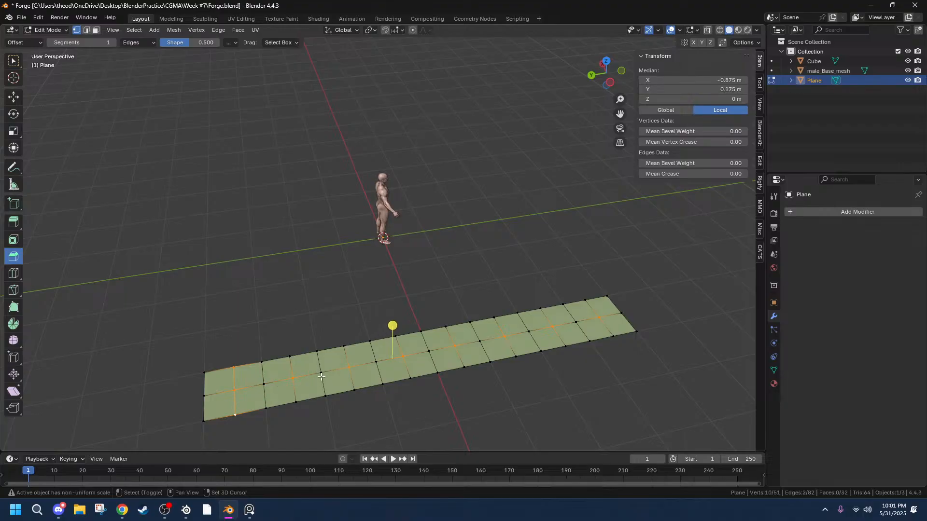
left_click(321, 372, "shift")
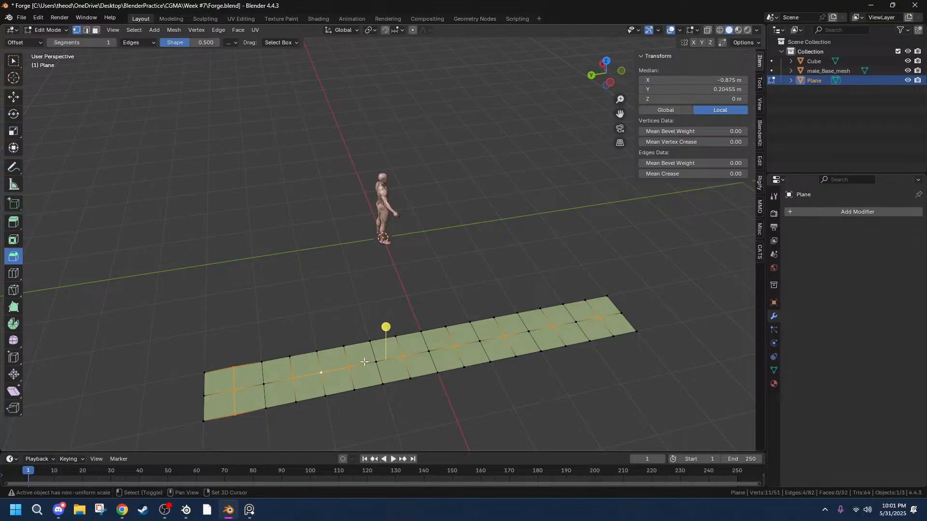
left_click(395, 337, "shift")
left_click(410, 378, "shift")
left_click(481, 342, "shift")
left_click(540, 309, "shift")
left_click(565, 346, "shift")
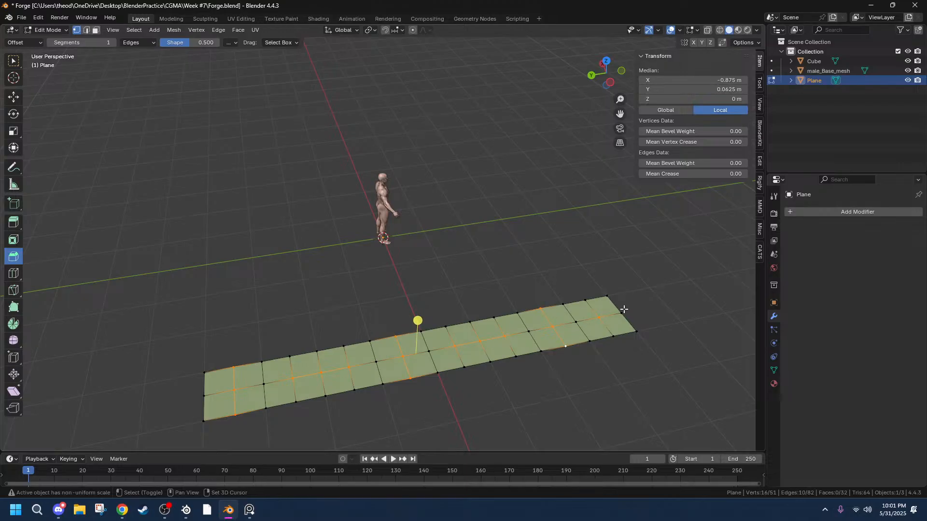
left_click(614, 315, "shift")
key("x")
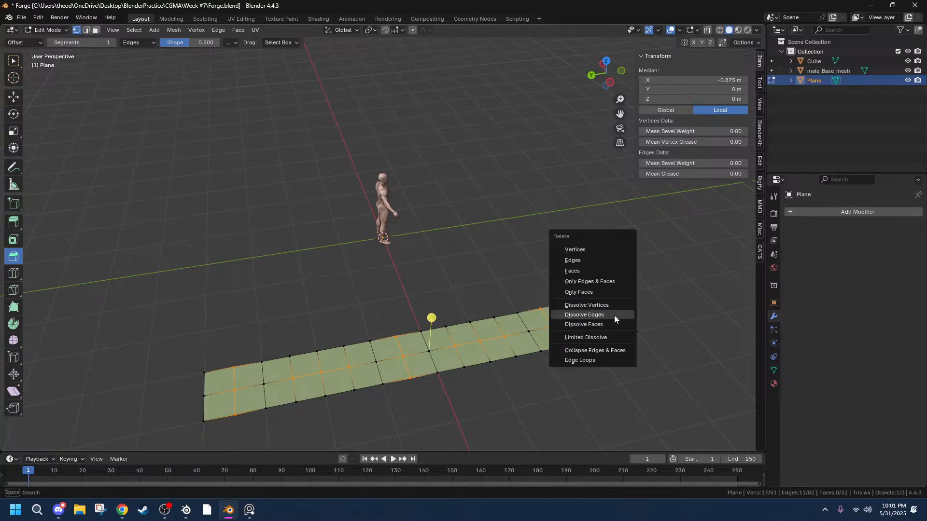
left_click(614, 314)
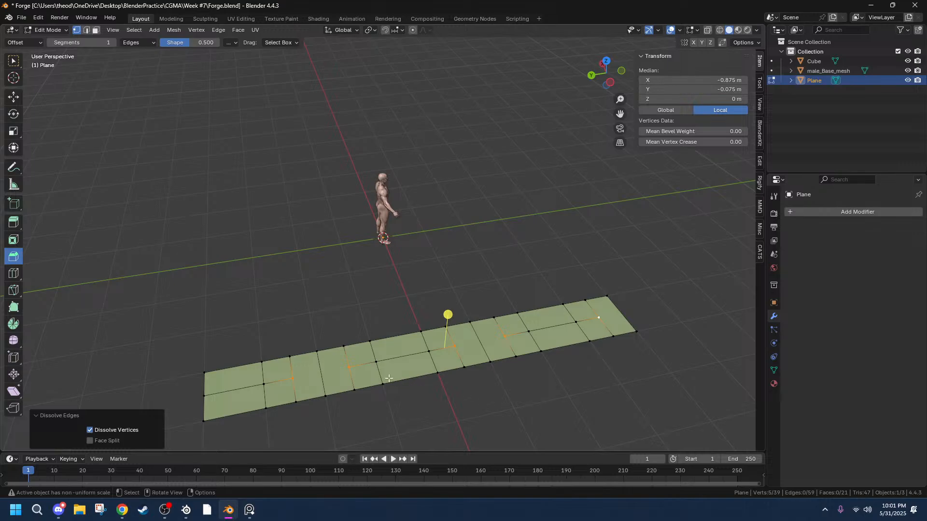
Try to dissolve the centre-line edge segment next to the first pair of merged tiles.
left_click(265, 384, "shift")
key("x")
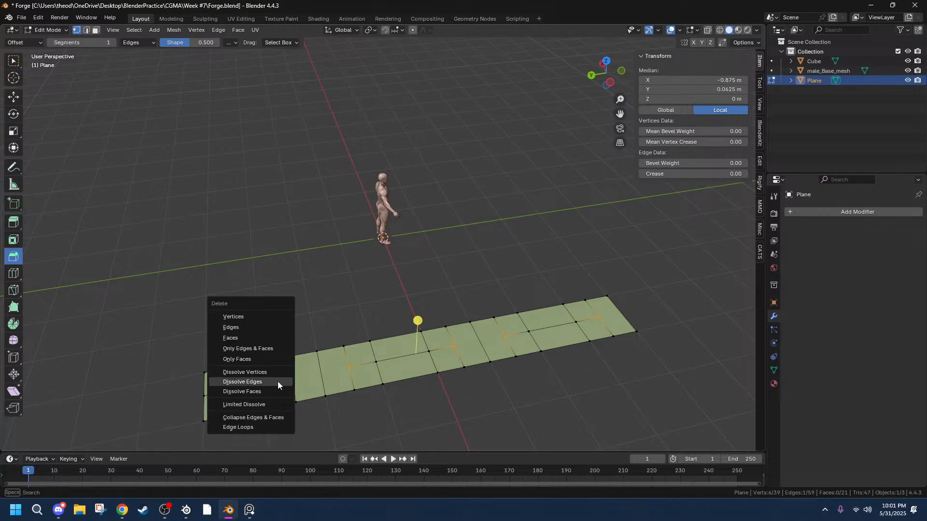
left_click(267, 381)
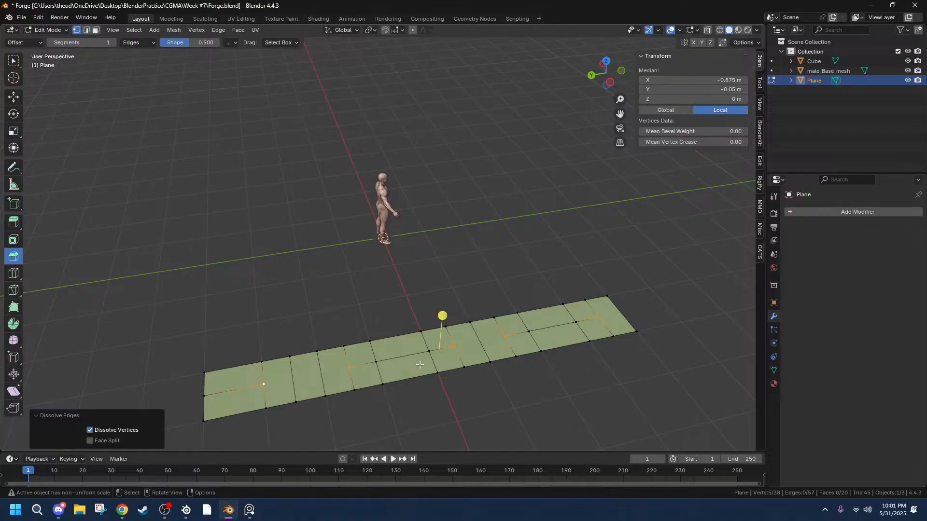
Undo the edge dissolves to restore the strip's full grid, and clear the selection.
key("ctrl+z")
key("ctrl+z")
key("ctrl+z")
key("ctrl+z")
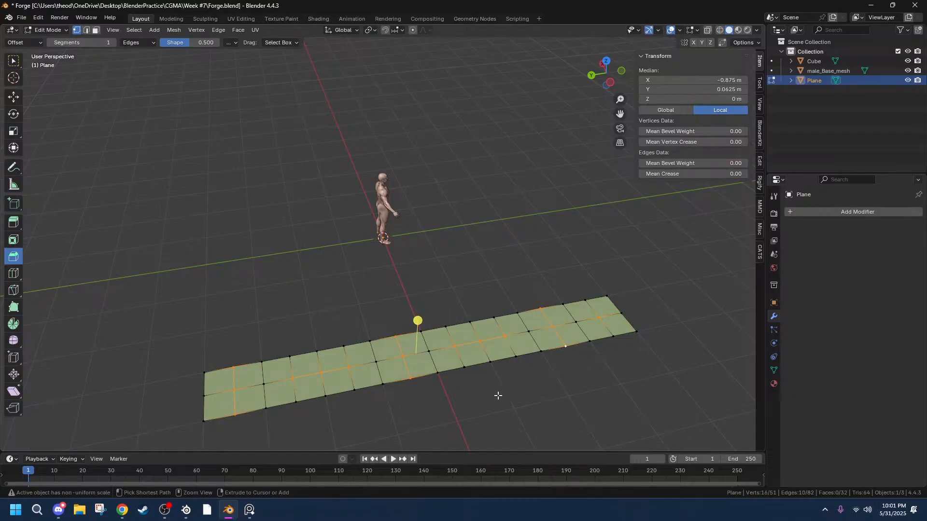
left_click(498, 395)
Extrude the whole strip downward by about 0.09 m to give it thickness.
middle_click_drag(618, 369, 534, 281)
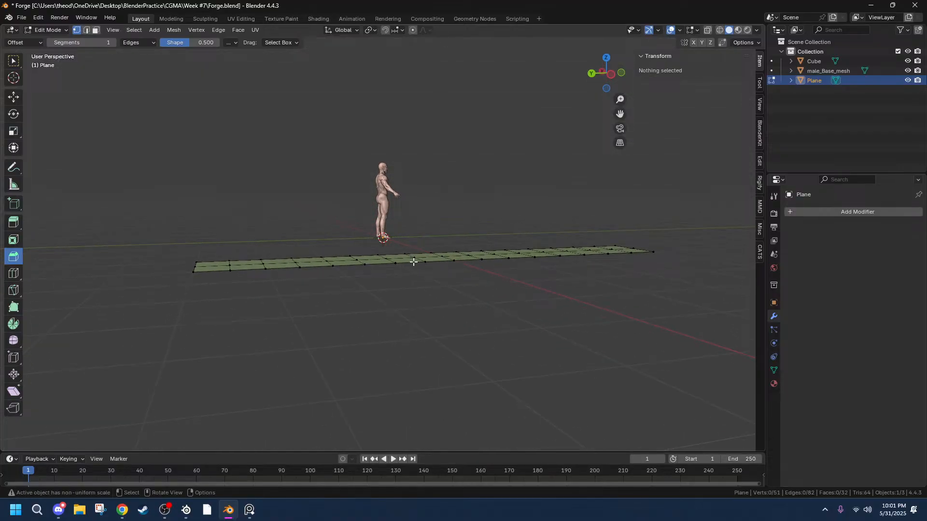
key("a")
key("e")
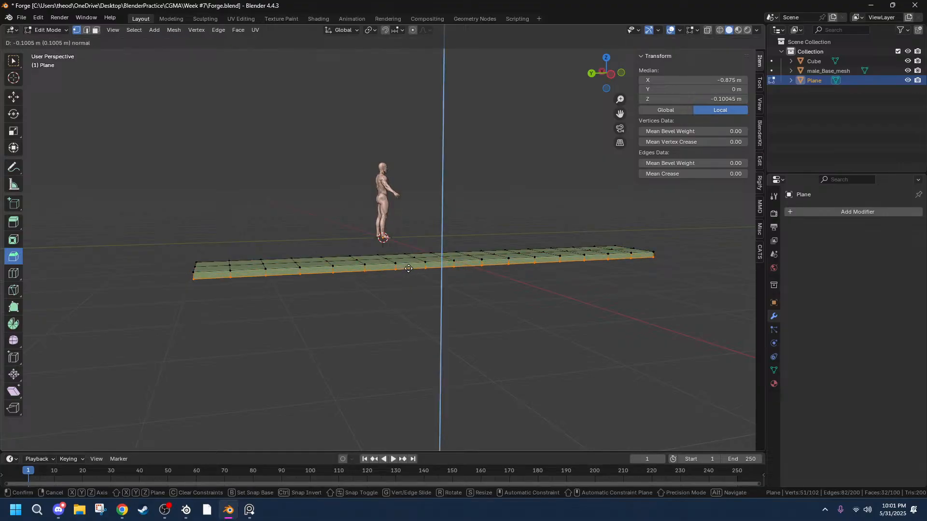
left_click(409, 268)
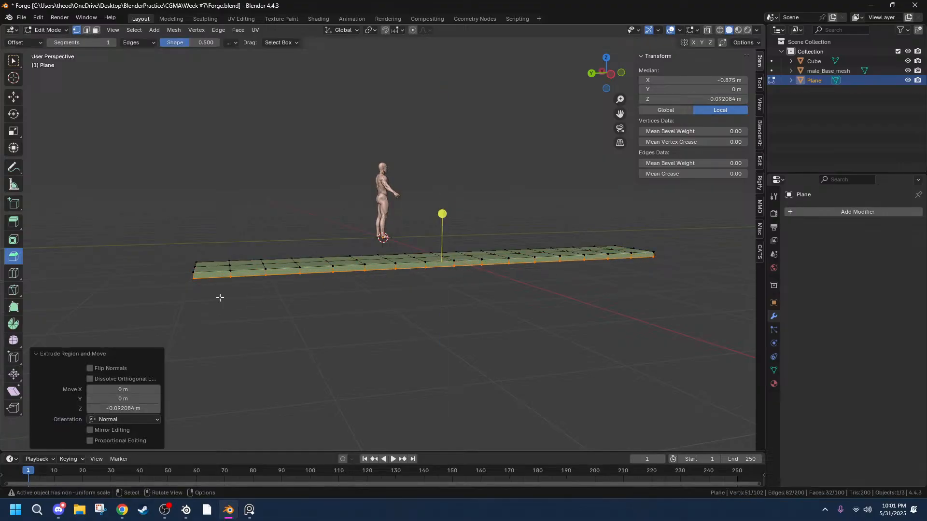
Bevel all of the strip's edges with one segment and a width of about 0.0035 m.
middle_click_drag(220, 298, 231, 327)
key("a")
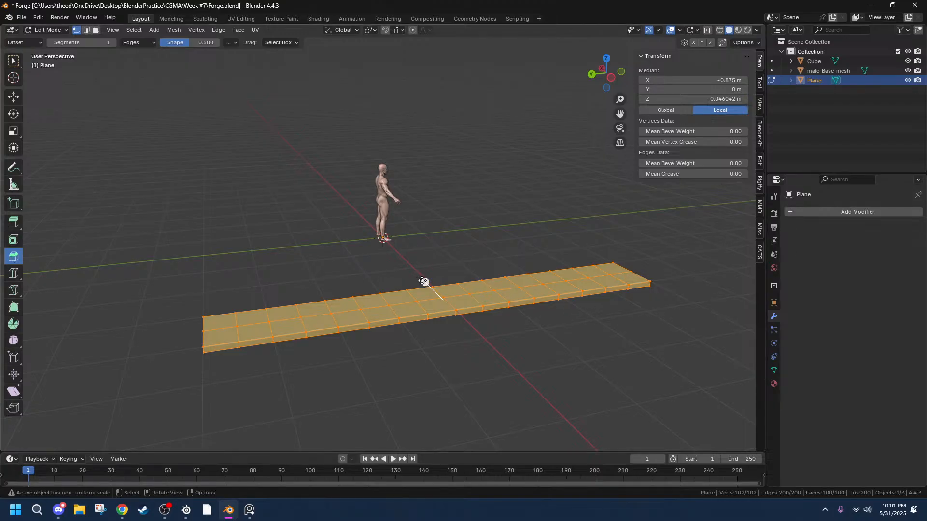
left_click_drag(423, 281, 421, 276)
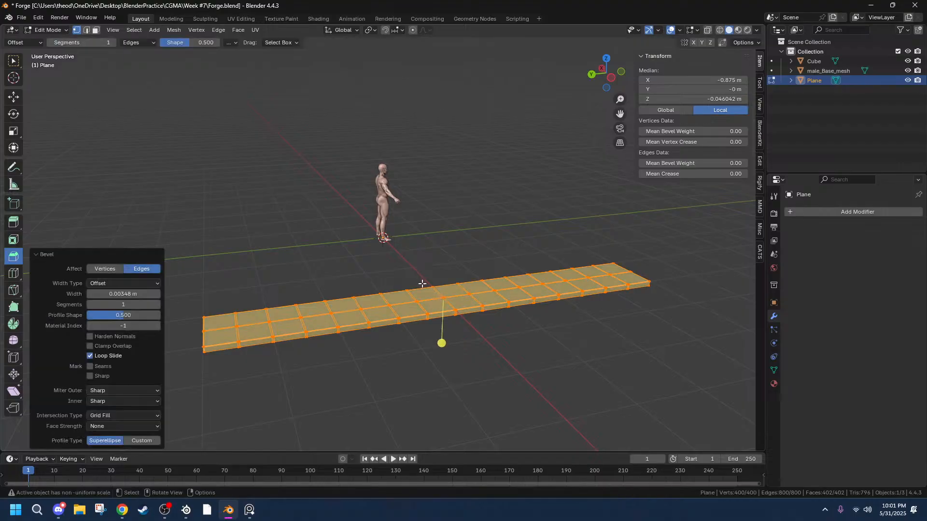
Inspect the bevelled strip's edges up close, and undo the edge bevel.
scroll(477, 401, "up", 3)
middle_click_drag(477, 401, 371, 329)
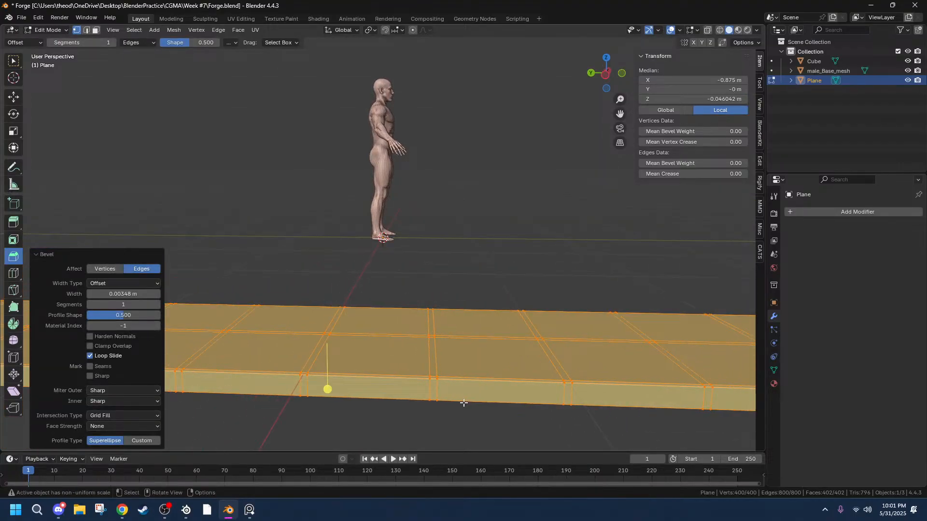
scroll(431, 372, "down", 5)
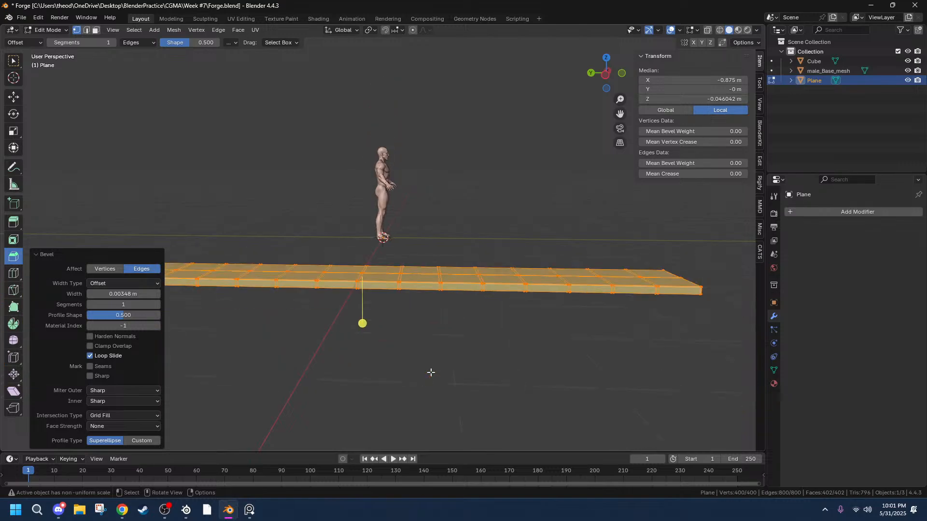
middle_click_drag(432, 373, 444, 392)
key("ctrl+z")
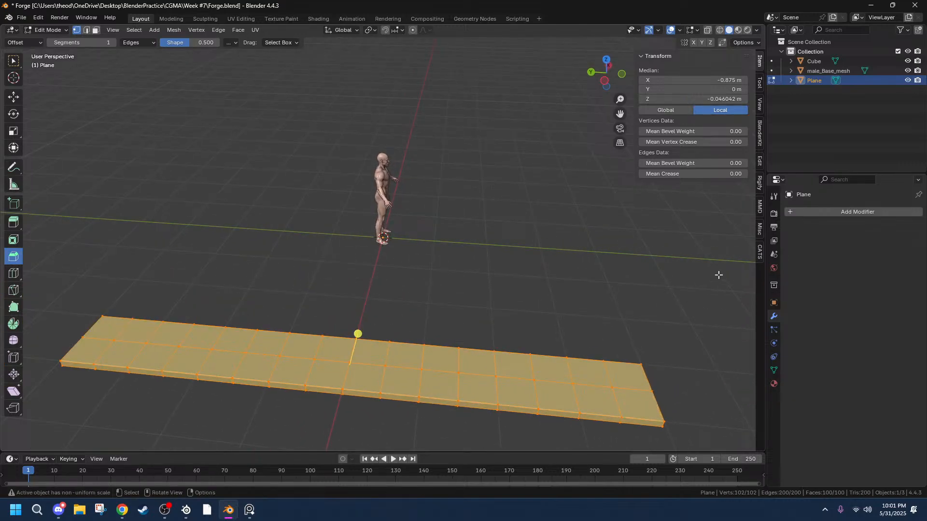
Add a Bevel modifier to the strip and set its amount to 0.02 m.
left_click(798, 211)
mouse_move(770, 211)
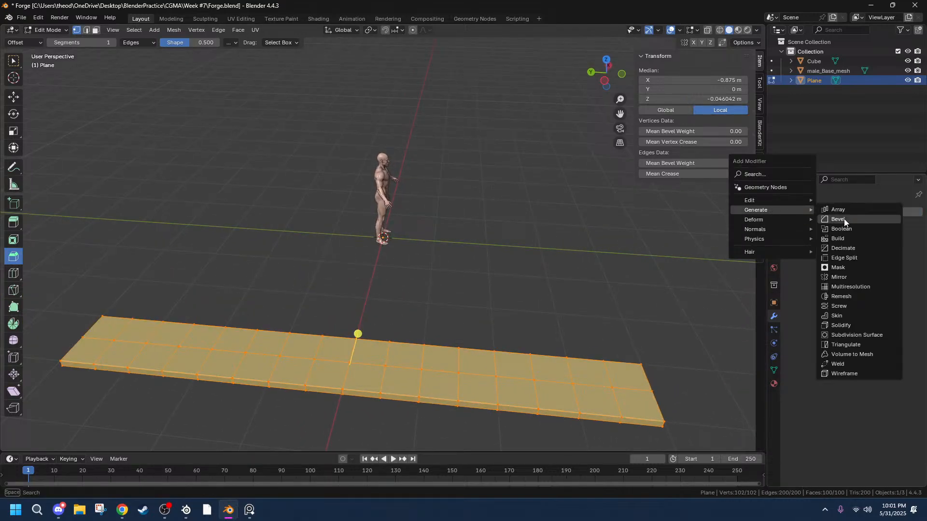
left_click(833, 223)
middle_click_drag(571, 367, 571, 352)
scroll(589, 336, "up", 3)
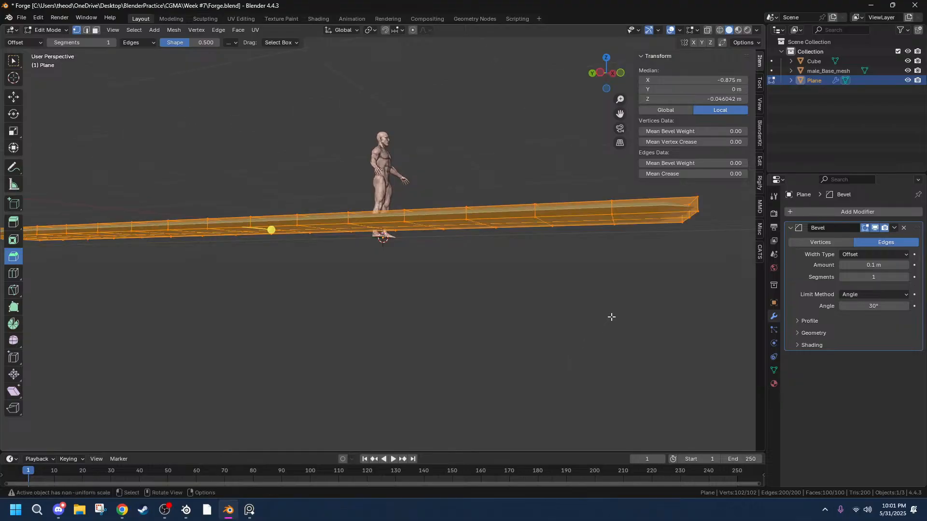
left_click_drag(869, 265, 869, 265)
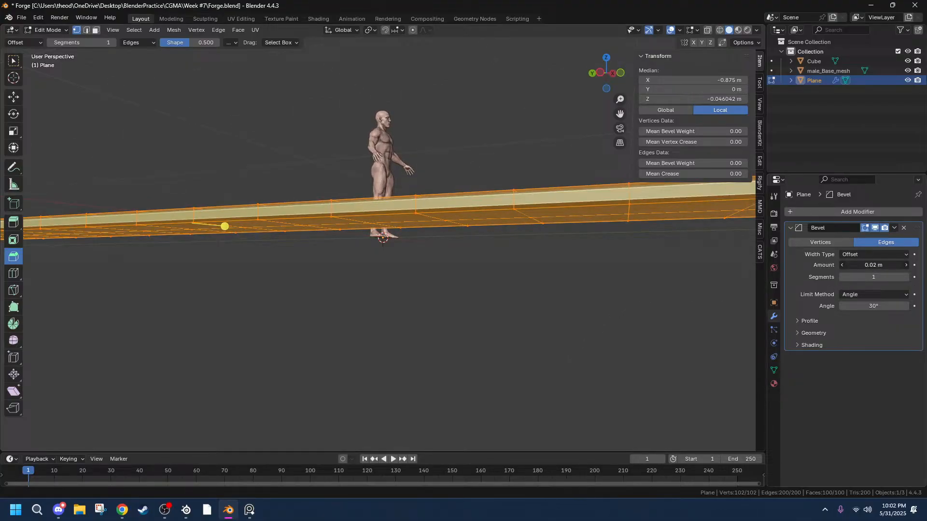
Inspect the strip's bevelled end and set the Bevel modifier's amount to 0 m.
middle_click_drag(587, 262, 565, 269)
scroll(556, 301, "up", 1)
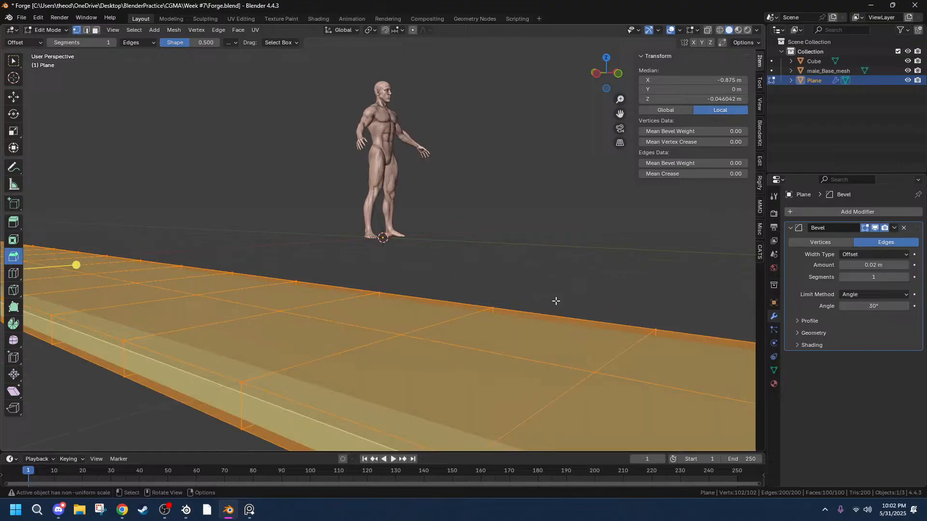
scroll(555, 302, "down", 3)
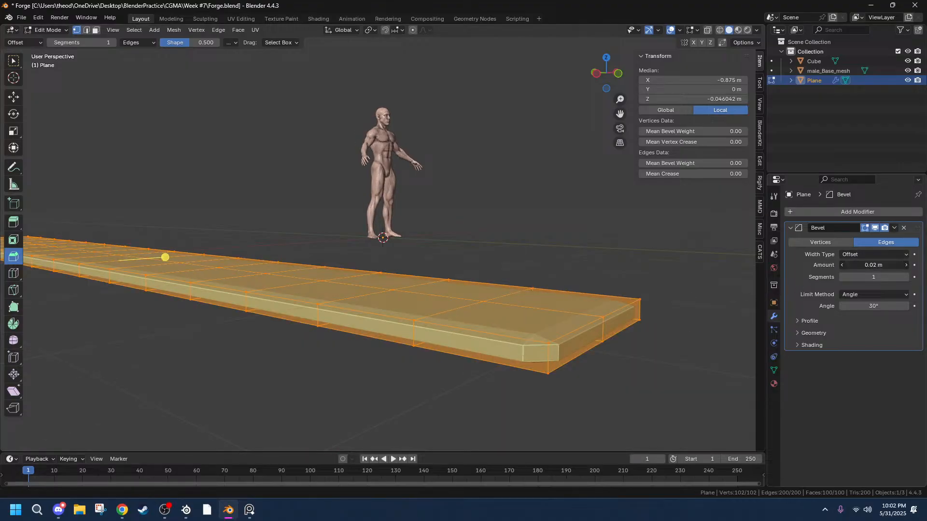
left_click_drag(874, 265, 867, 265)
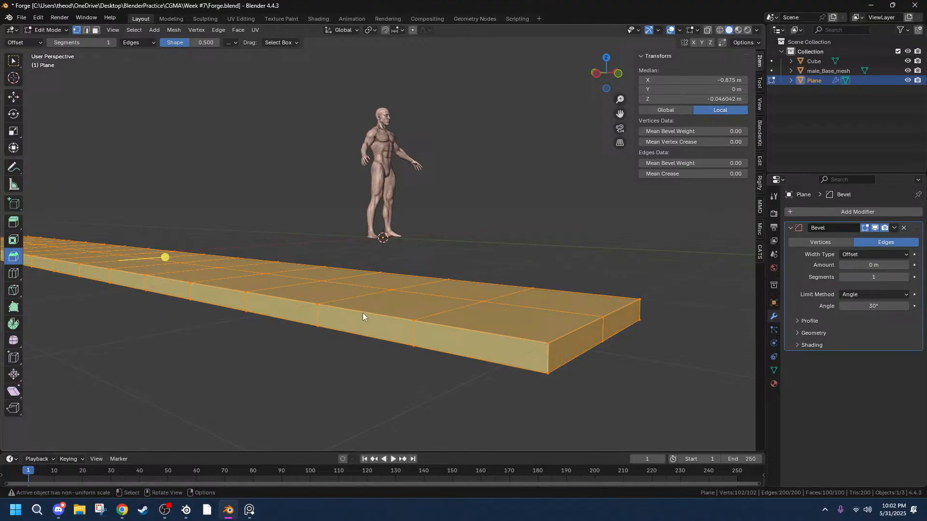
Switch to Object Mode, apply the plane's scale, and deselect the plane.
key("Tab")
key("shift+a")
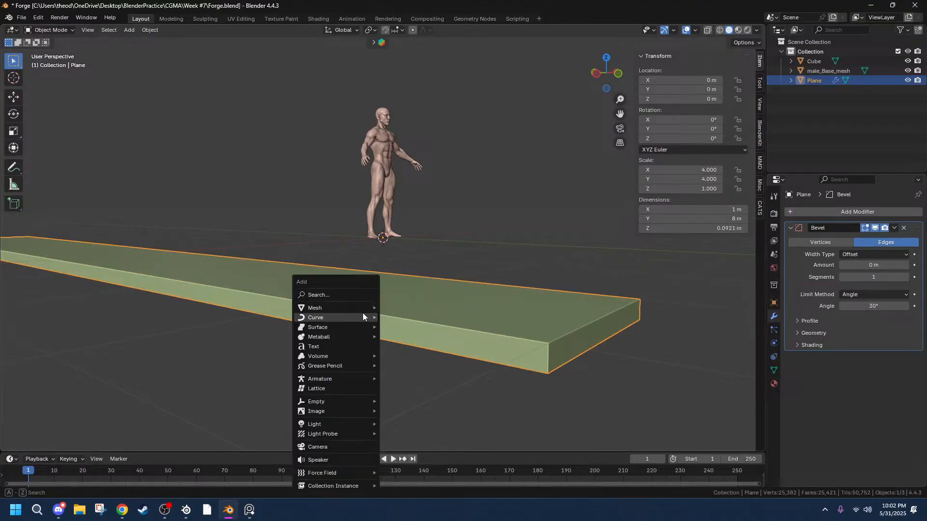
key("ctrl+a")
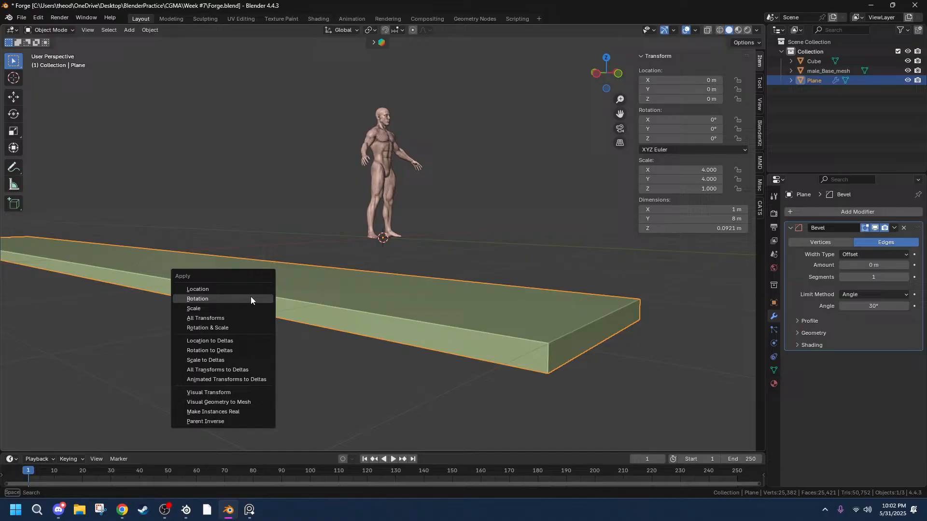
left_click(218, 308)
left_click(325, 428)
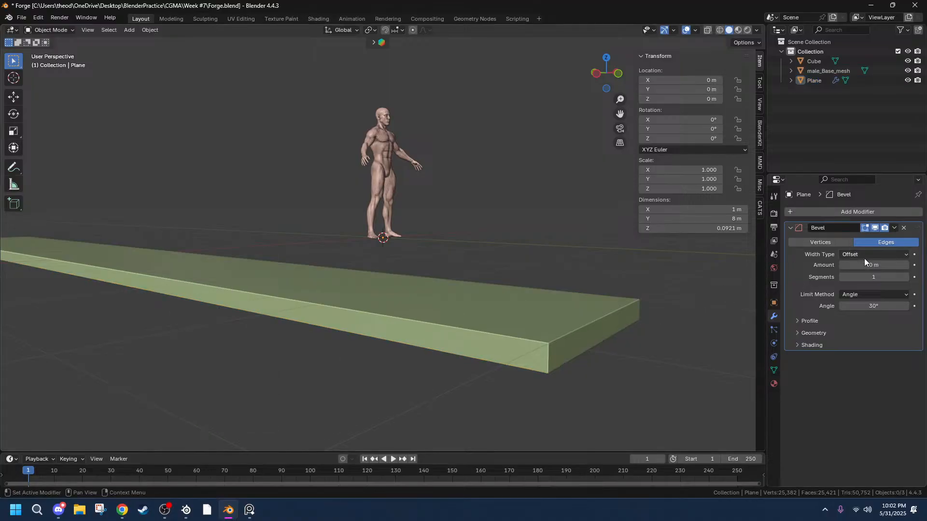
Set the Bevel modifier's amount to 0.01 m and check the strip's edges in Edit Mode.
mouse_move(864, 262)
left_mouse_down()
mouse_move(884, 262)
mouse_move(871, 262)
left_mouse_up()
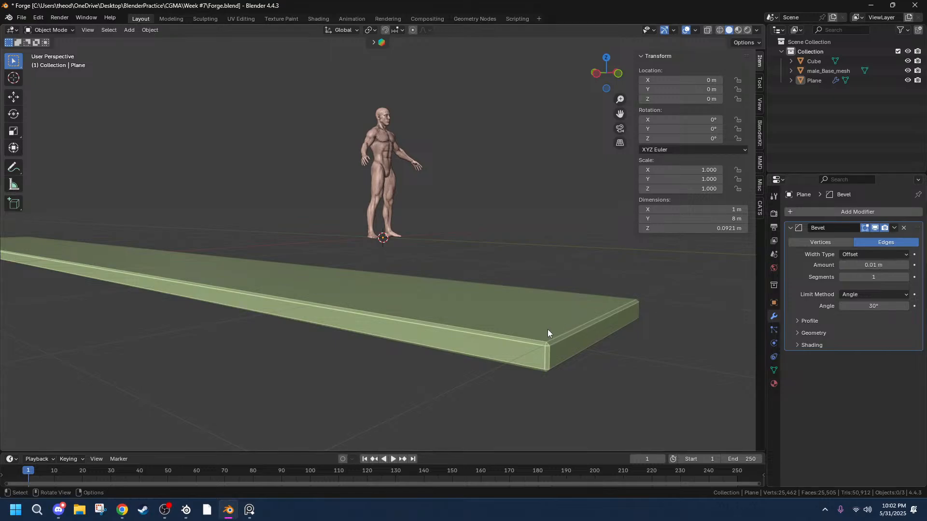
key("Tab")
mouse_move(487, 324)
middle_mouse_down()
mouse_move(490, 333)
mouse_move(488, 323)
middle_mouse_up()
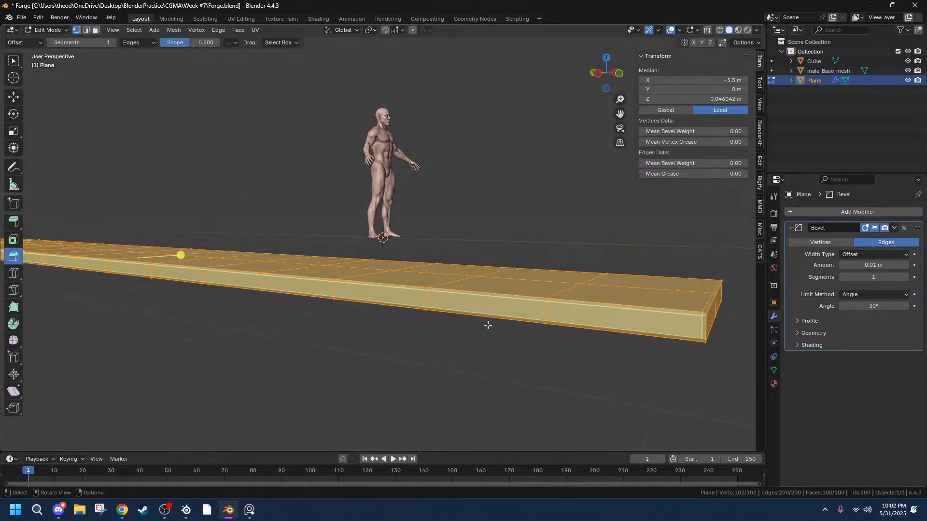
scroll(555, 325, "up", 1)
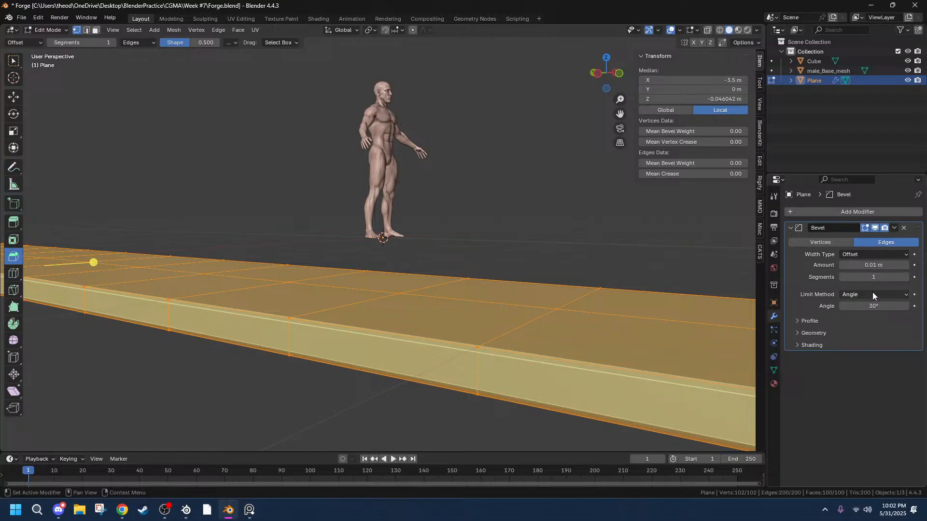
Try the Custom profile type on the Bevel modifier, and restore Superellipse.
mouse_move(880, 277)
left_mouse_down()
mouse_move(915, 277)
mouse_move(878, 277)
left_mouse_up()
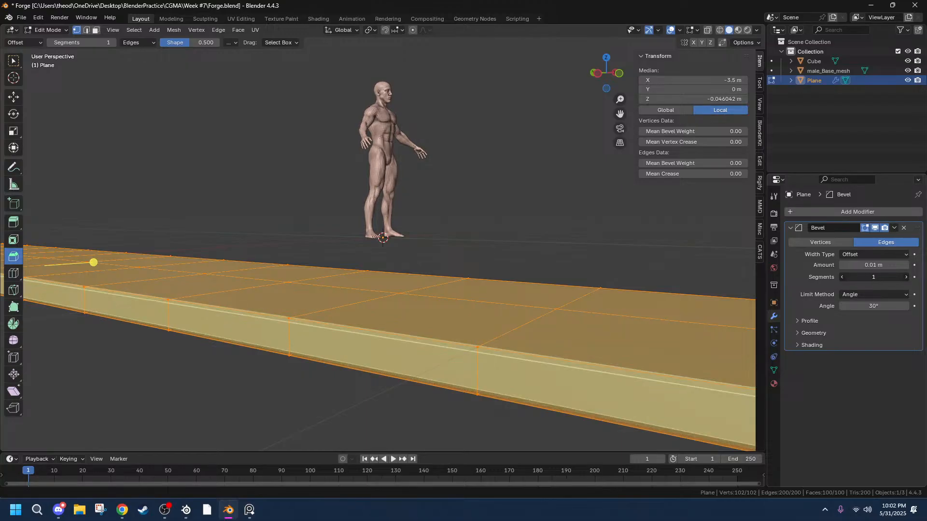
left_click(802, 333)
left_click(800, 332)
left_click(797, 323)
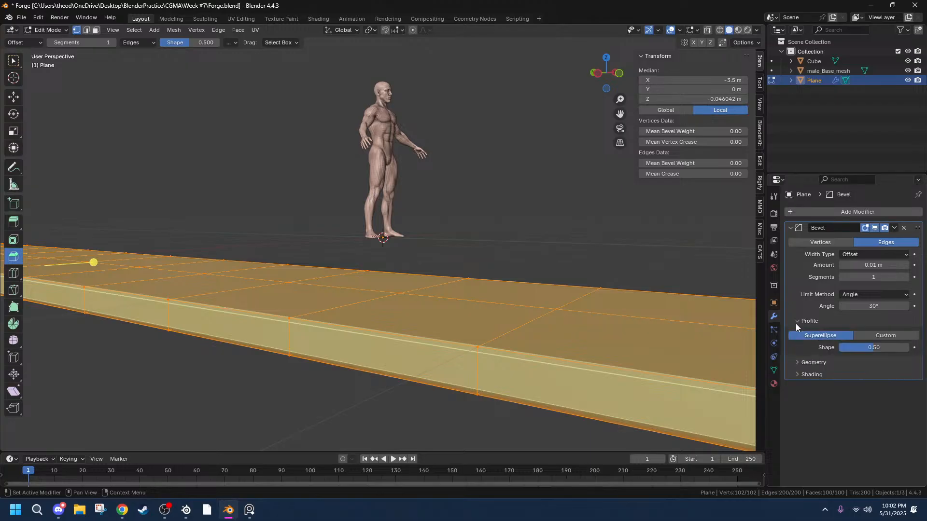
left_click(873, 336)
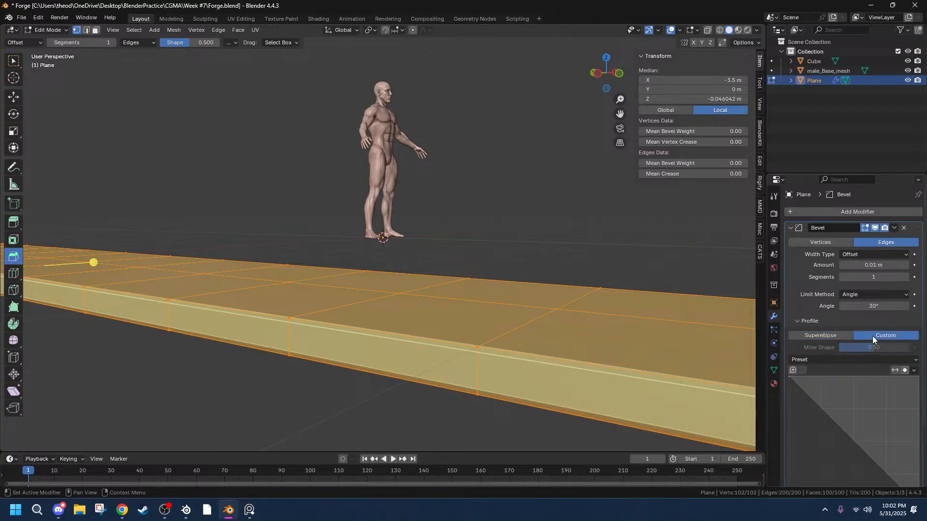
left_click(831, 337)
Examine the Bevel modifier's geometry options, including the outer and inner miter settings.
left_click(798, 363)
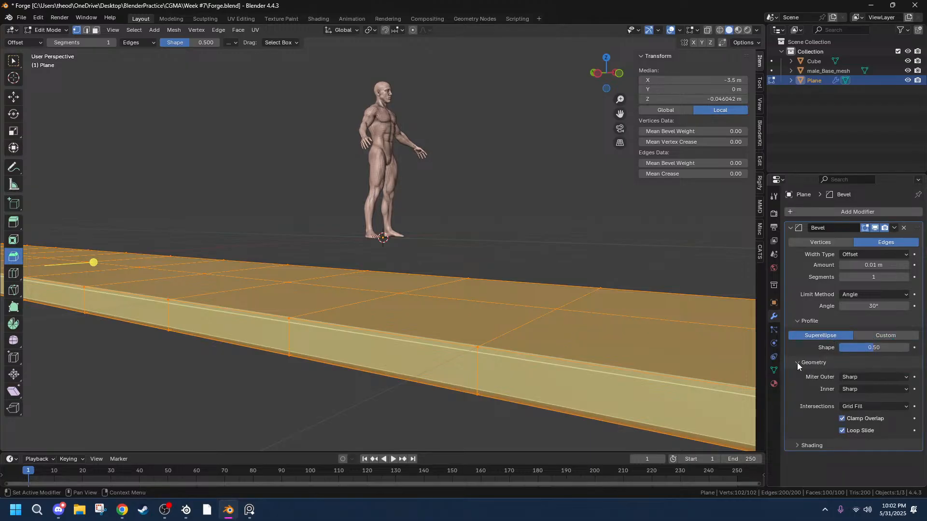
left_click(879, 377)
left_click(880, 376)
left_click(862, 389)
left_click(802, 322)
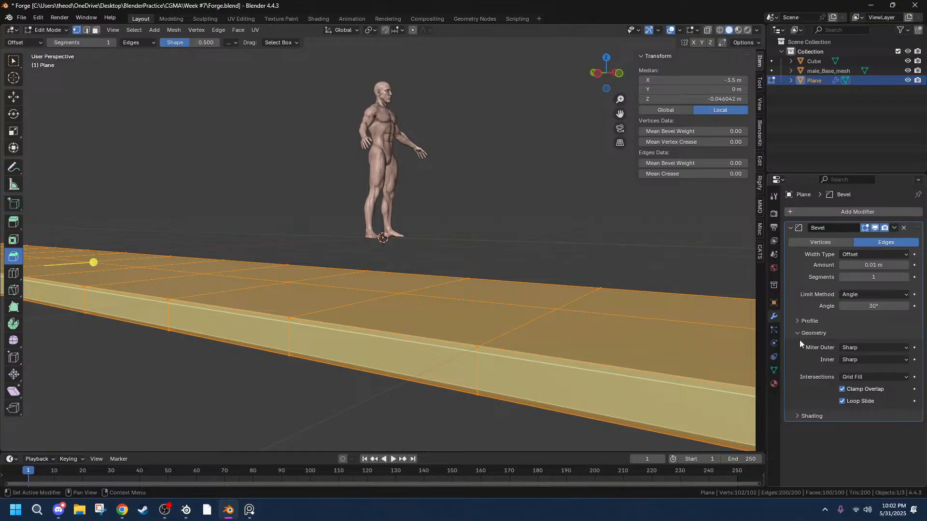
left_click(798, 335)
Try the Weight, Vertex Group and None limit methods on the Bevel modifier, and set it back to Angle.
left_click(877, 293)
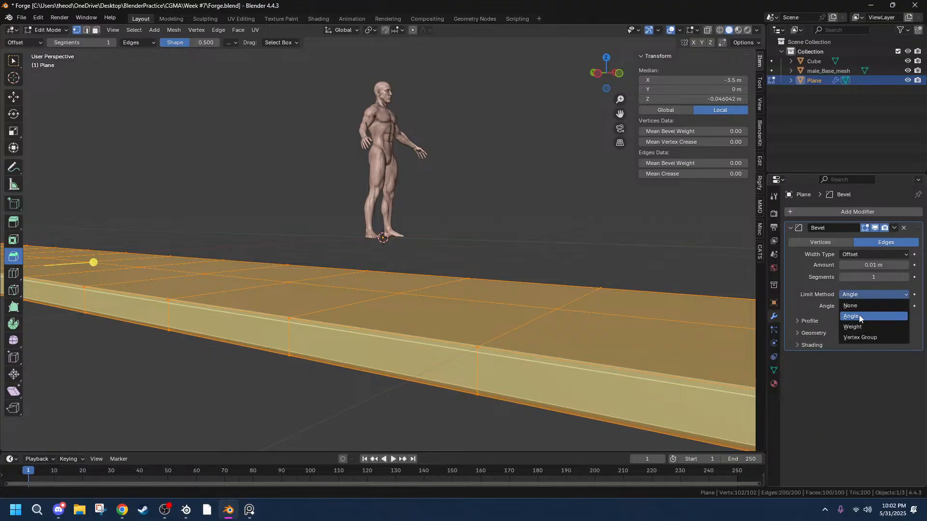
left_click(858, 327)
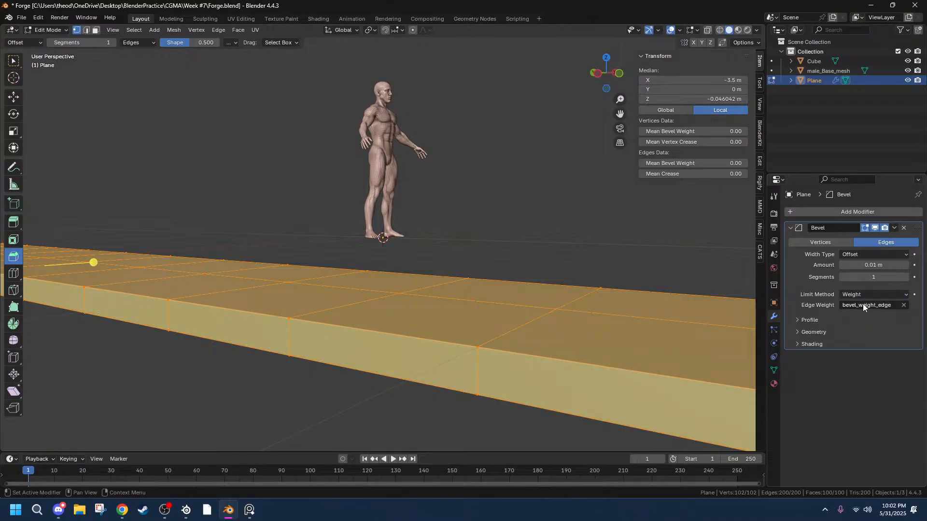
left_click(864, 295)
left_click(858, 339)
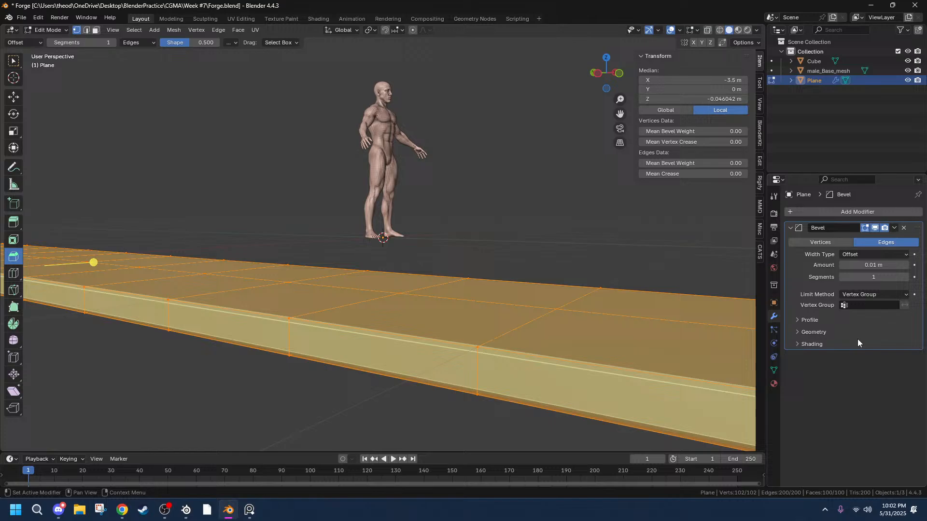
left_click(855, 296)
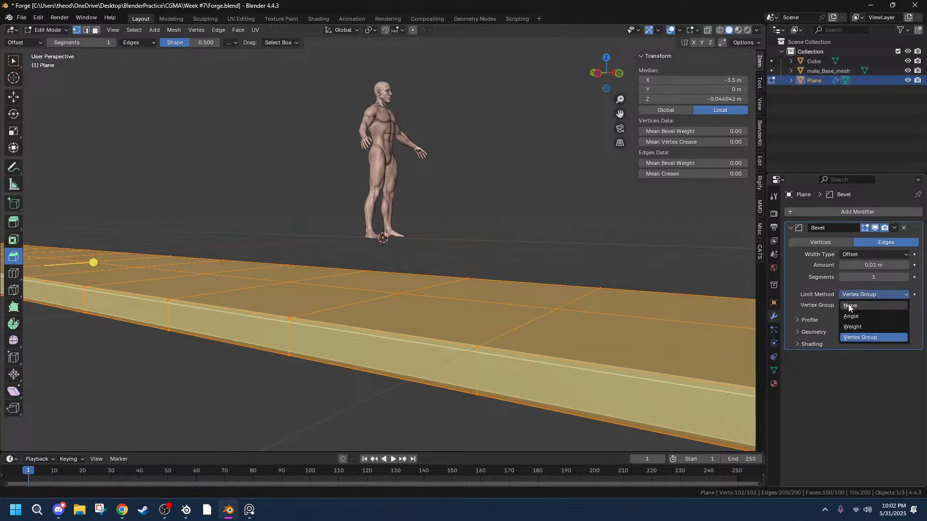
left_click(850, 306)
left_click(857, 294)
left_click(850, 317)
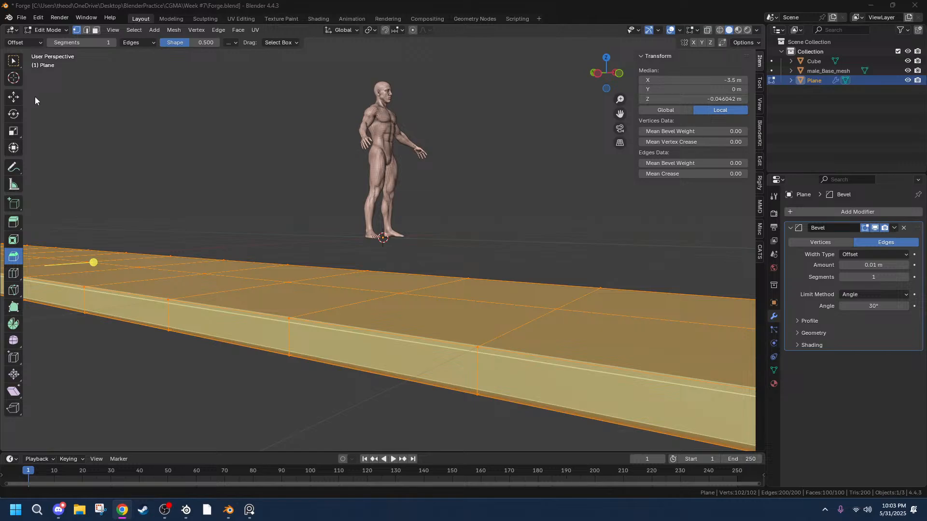
Try to split the strip's fully selected geometry.
middle_click_drag(413, 309, 492, 306)
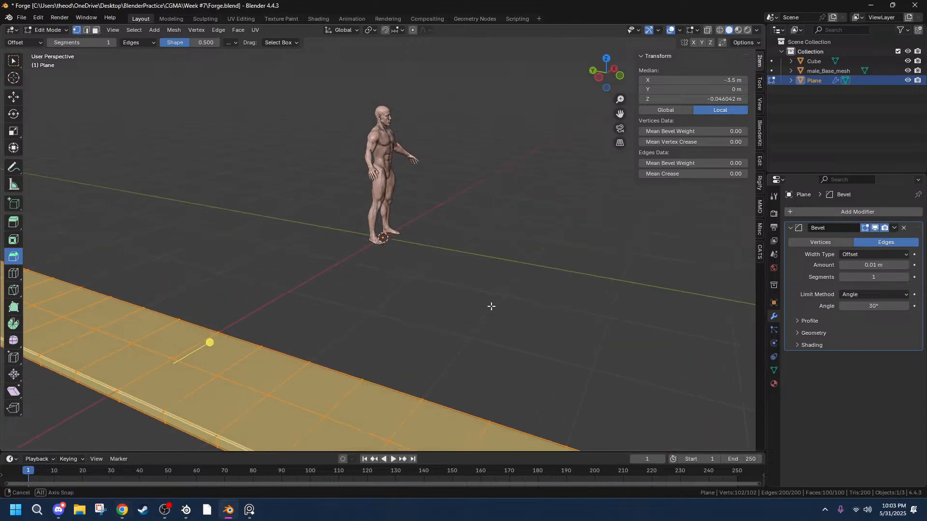
right_click(315, 398)
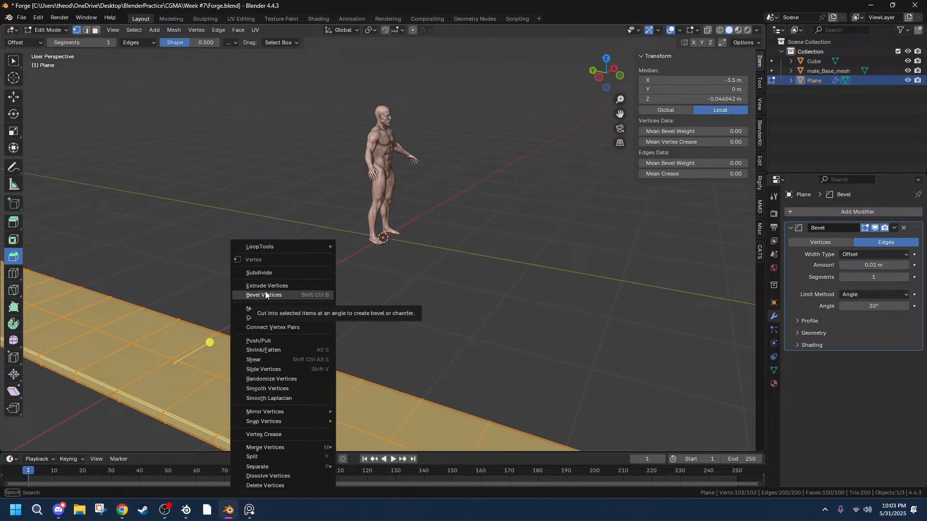
left_click(271, 457)
middle_click_drag(241, 400, 277, 391)
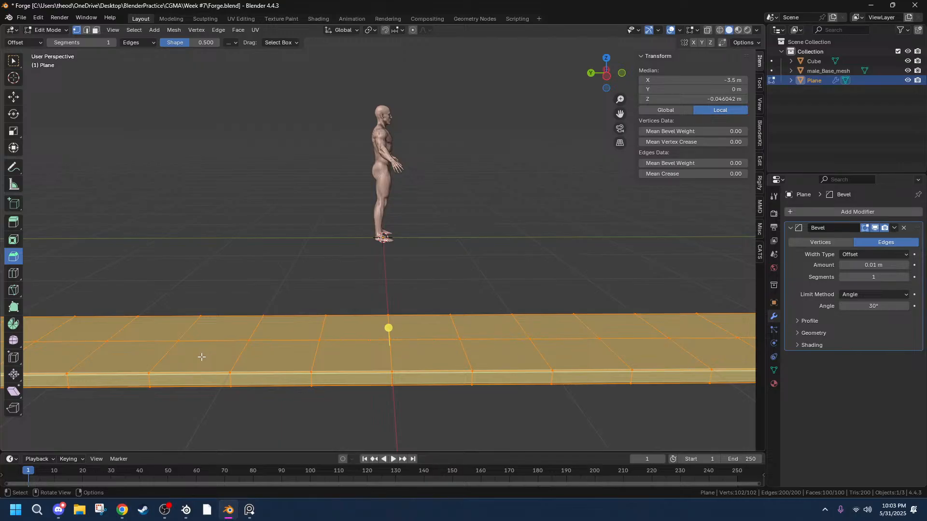
Undo the split, the Bevel modifier, the applied scale and the downward extrusion to restore the flat gridded strip.
key("alt+Tab")
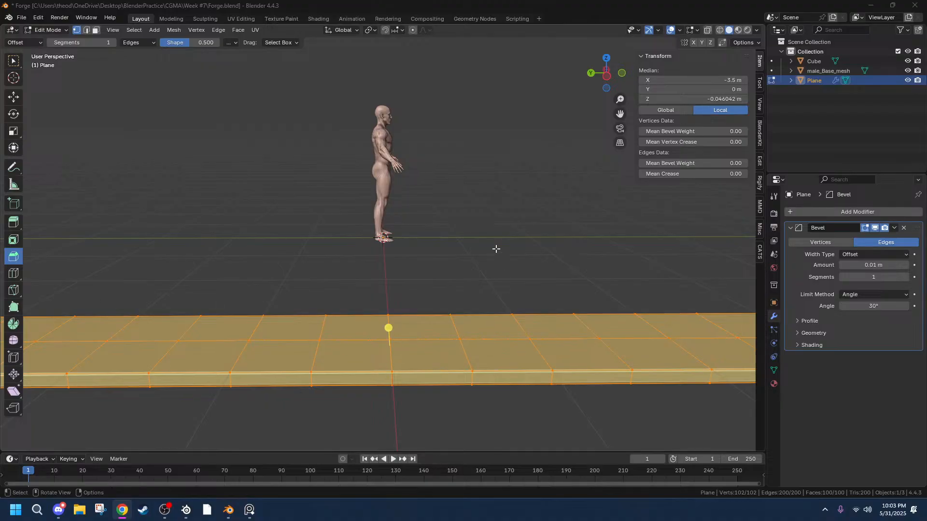
left_click(538, 4)
key("ctrl+z")
key("ctrl+z")
key("ctrl+z")
key("ctrl+z")
key("ctrl+z")
key("ctrl+z")
key("ctrl+z")
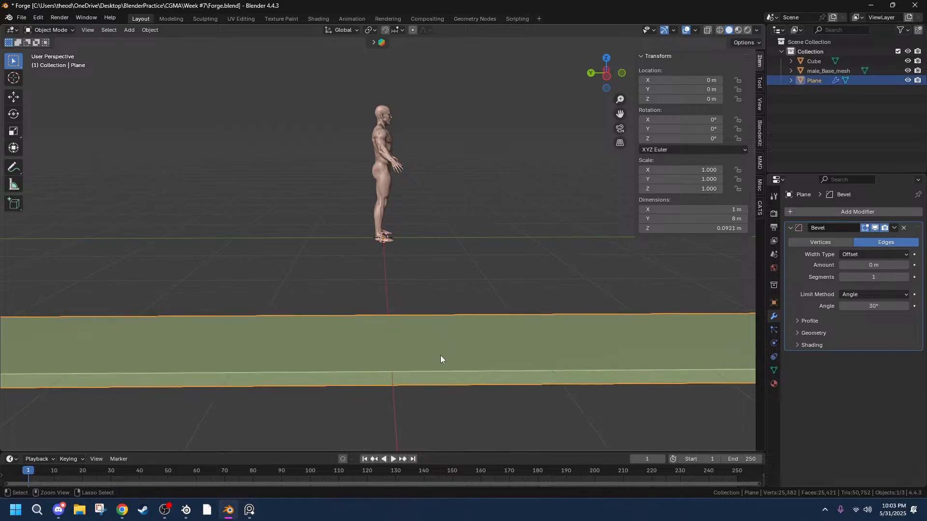
key("ctrl+z")
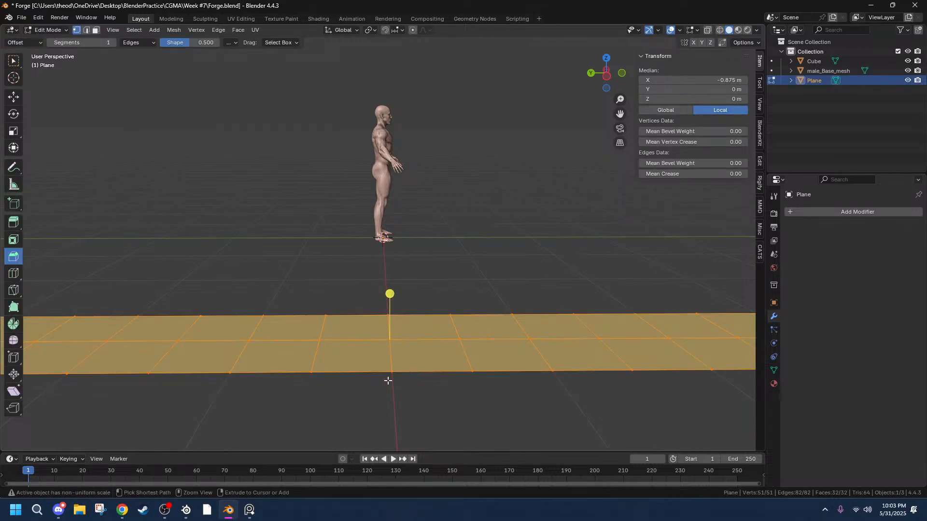
middle_click_drag(456, 370, 451, 379)
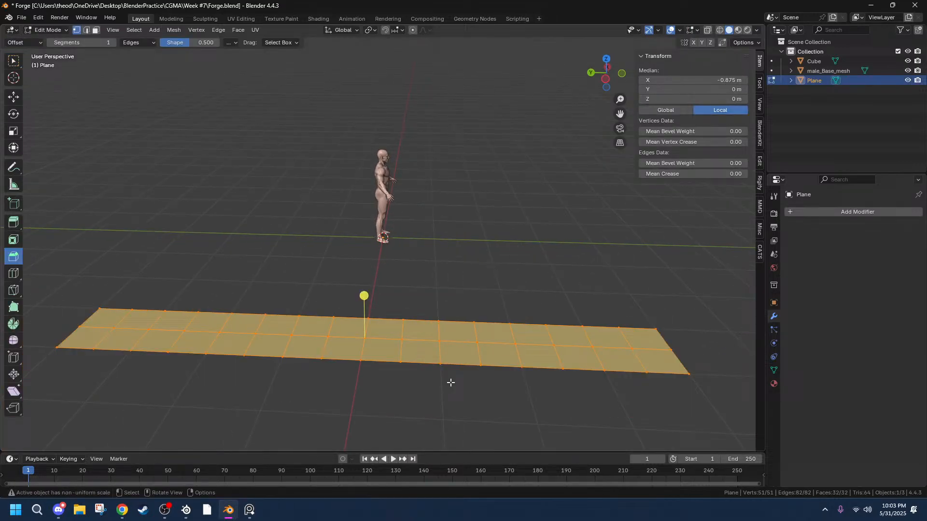
Look through the selection and mesh commands, including the Split options, for a way to divide the strip into tiles.
right_click(315, 342)
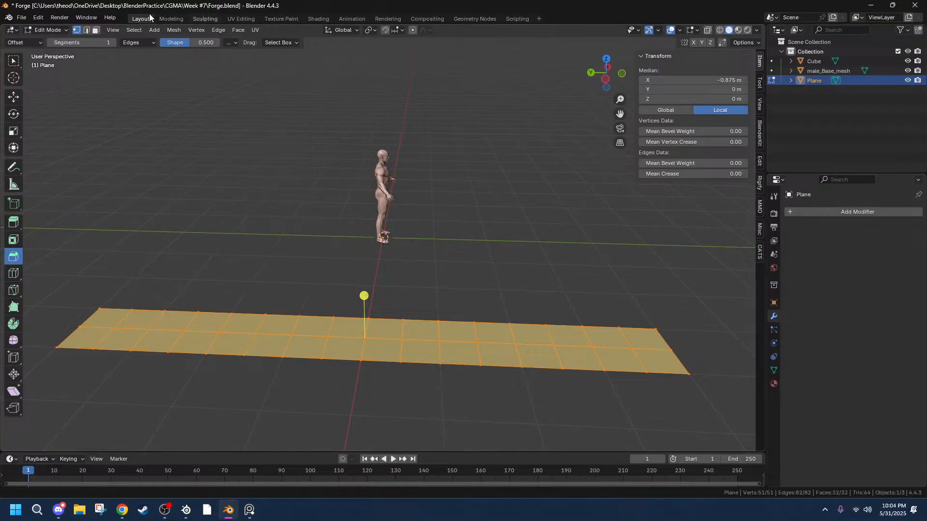
left_click(134, 30)
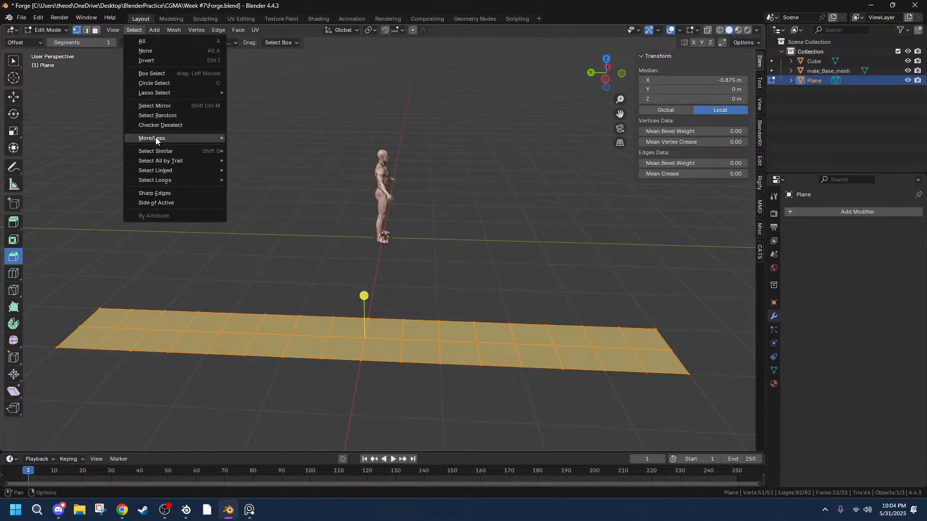
mouse_move(175, 95)
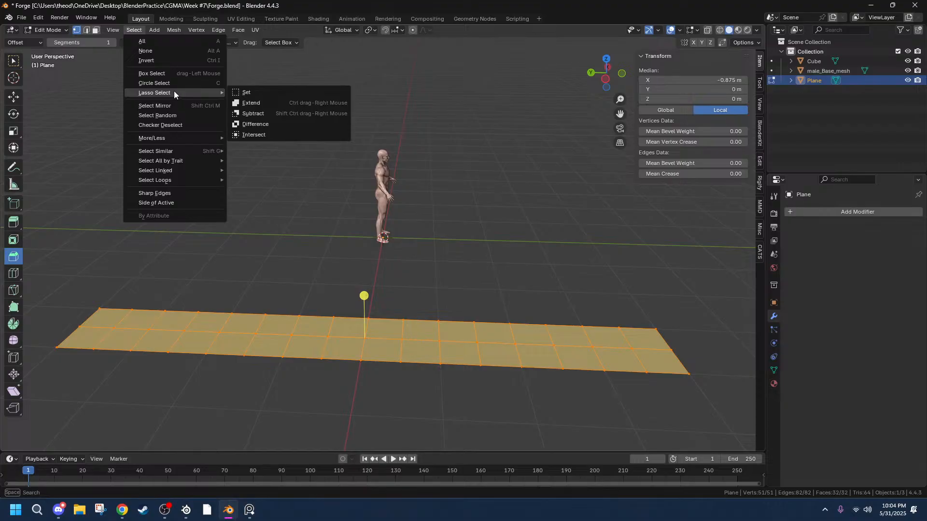
mouse_move(174, 139)
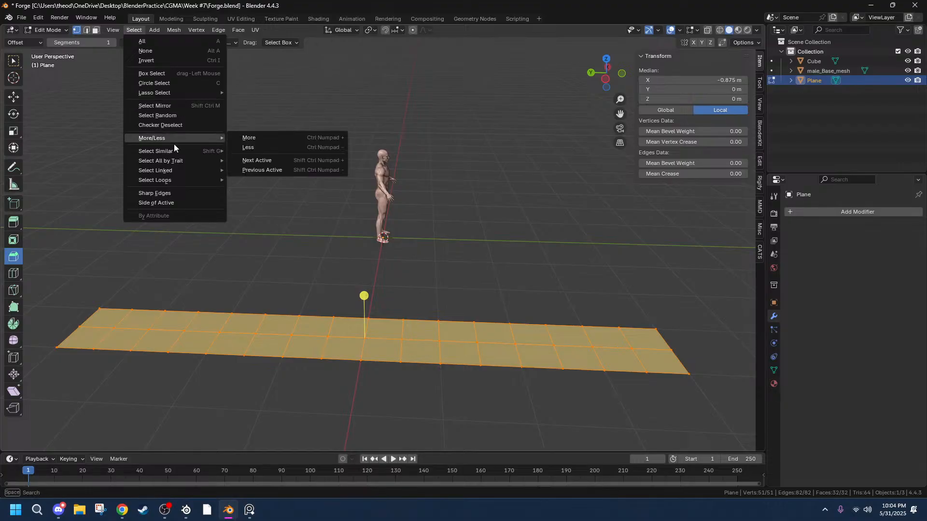
mouse_move(177, 169)
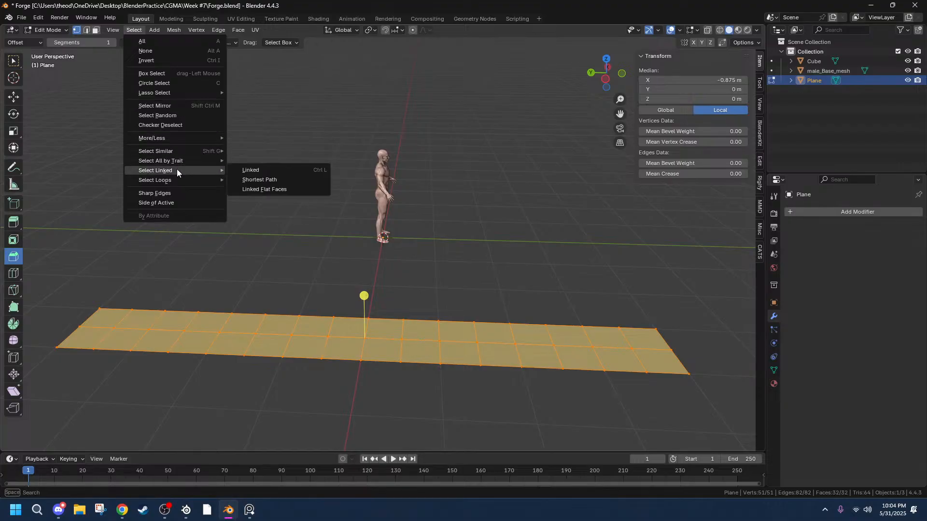
left_click(152, 30)
mouse_move(175, 31)
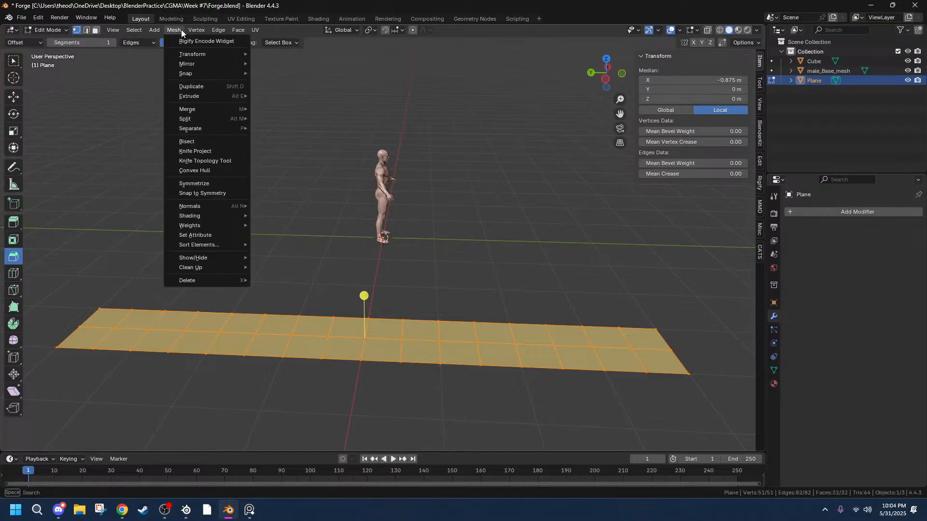
mouse_move(221, 118)
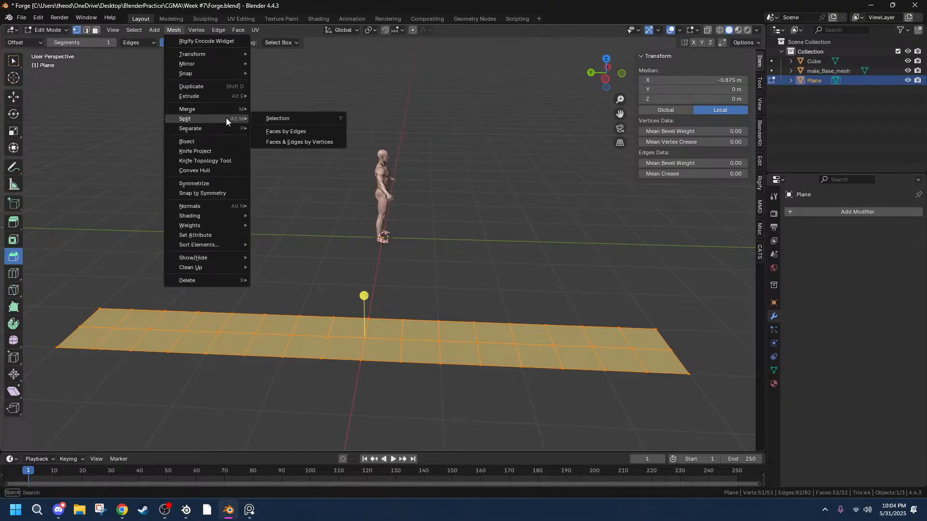
left_click(286, 121)
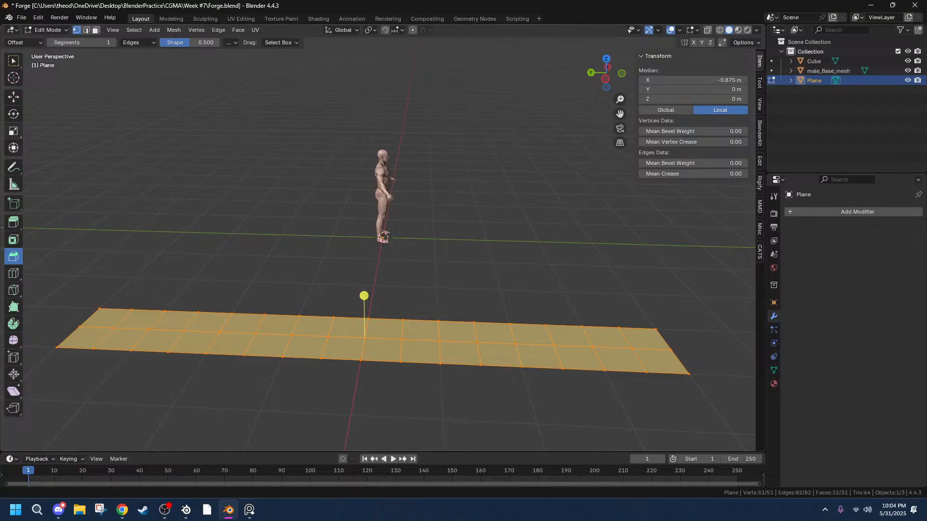
key("alt+Tab")
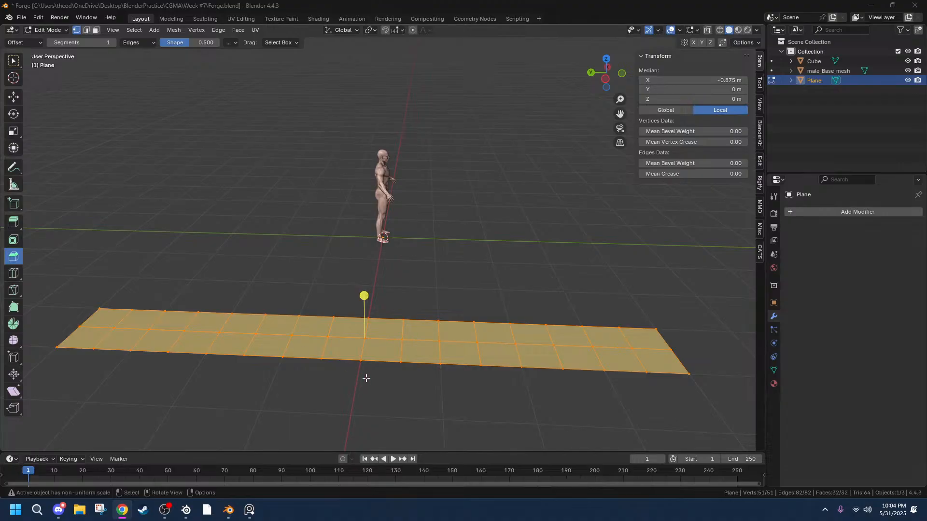
Select the strip's whole mesh and split its faces by edges.
key("alt+a")
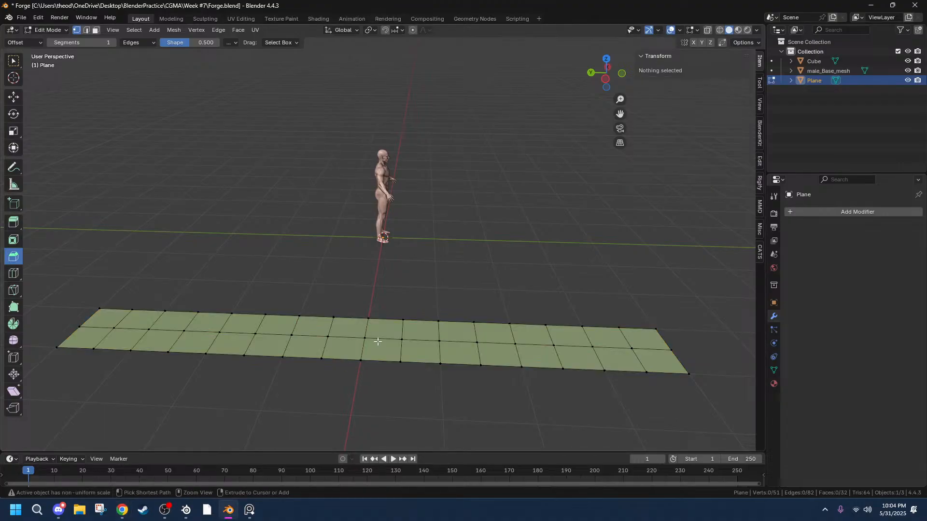
key("a")
left_click(198, 31)
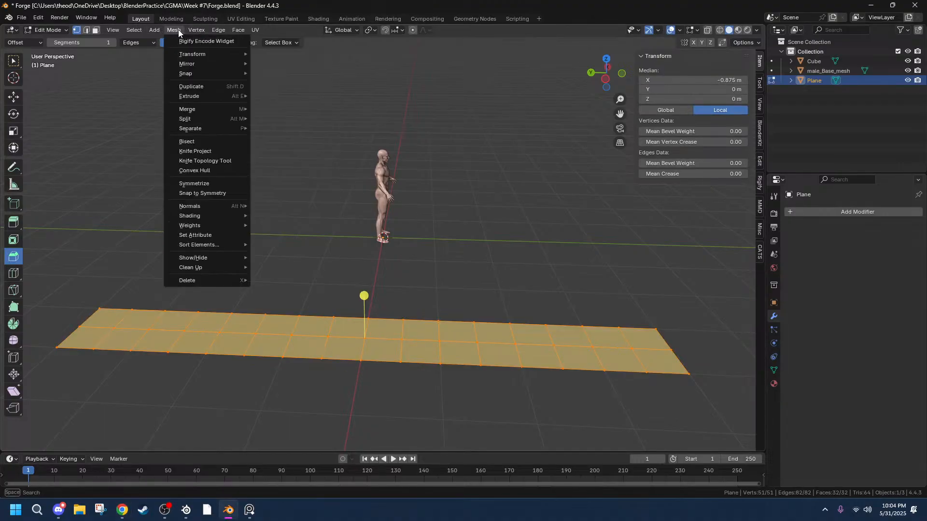
mouse_move(188, 119)
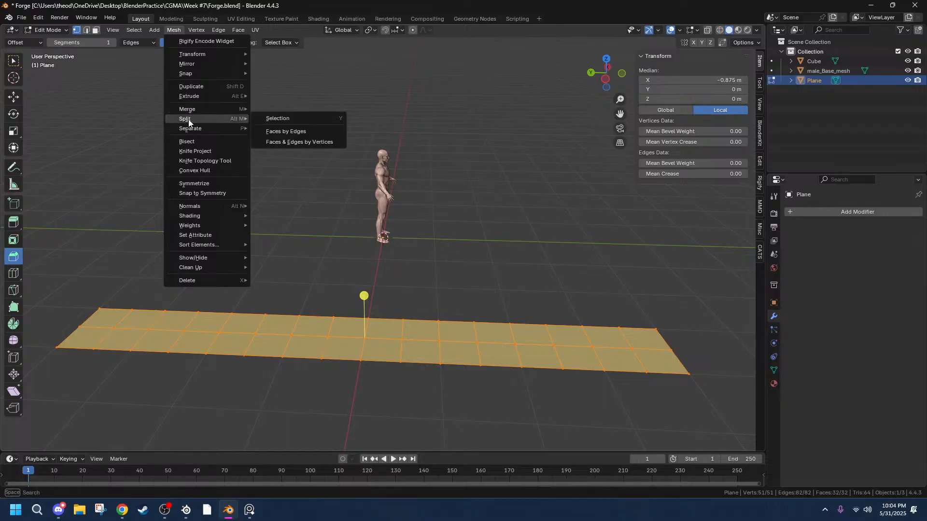
left_click(286, 131)
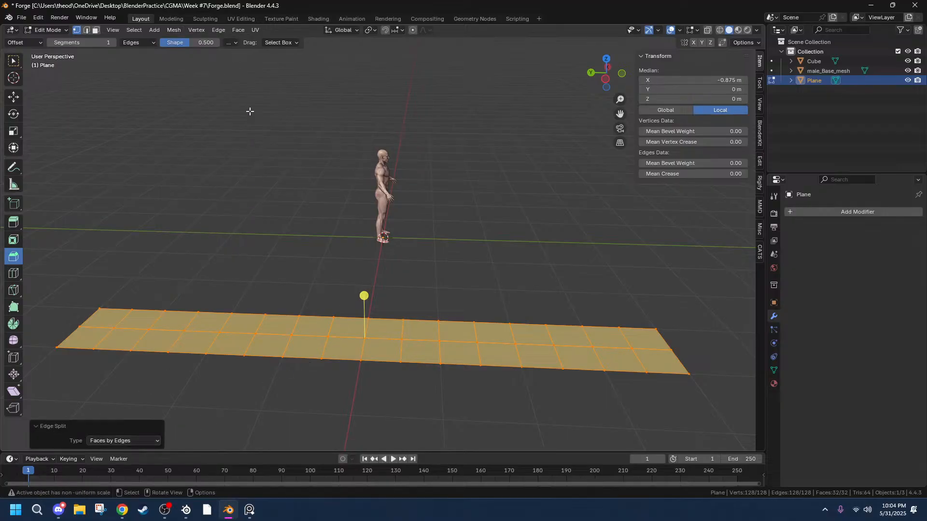
Separate the selected strip geometry into its own object and return to Object Mode.
key("ctrl+v")
mouse_move(240, 347)
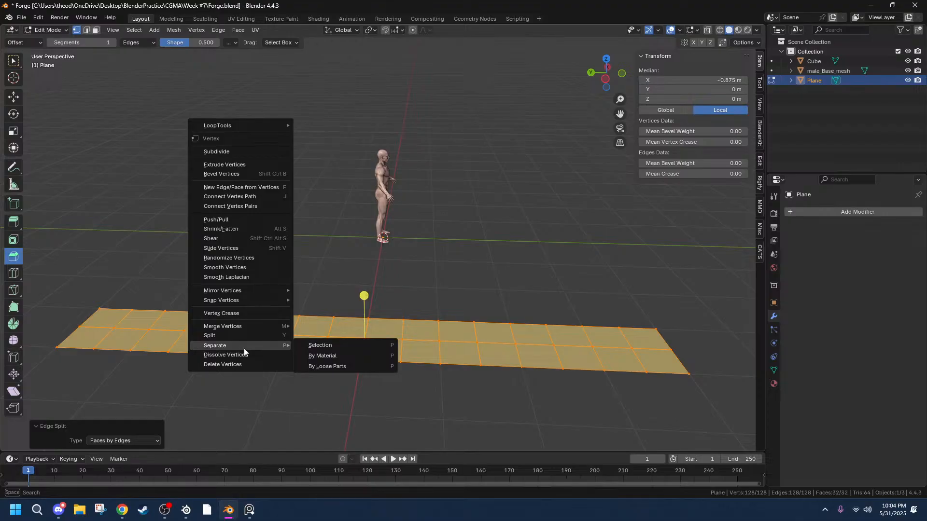
left_click(355, 346)
middle_click_drag(386, 354, 414, 341)
middle_click_drag(435, 248, 453, 292)
key("Tab")
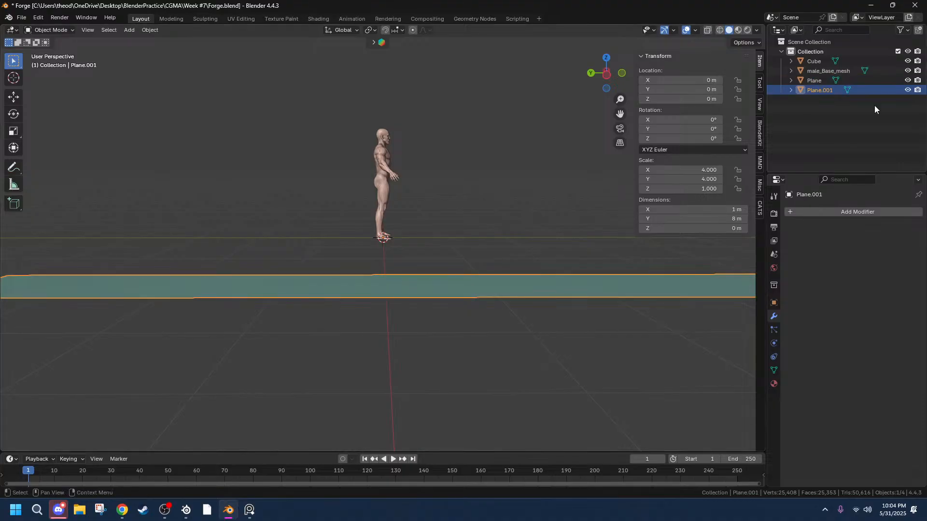
Hide the original Plane object and enter Edit Mode on the separated strip, Plane.001.
left_click(827, 82)
left_click(908, 81)
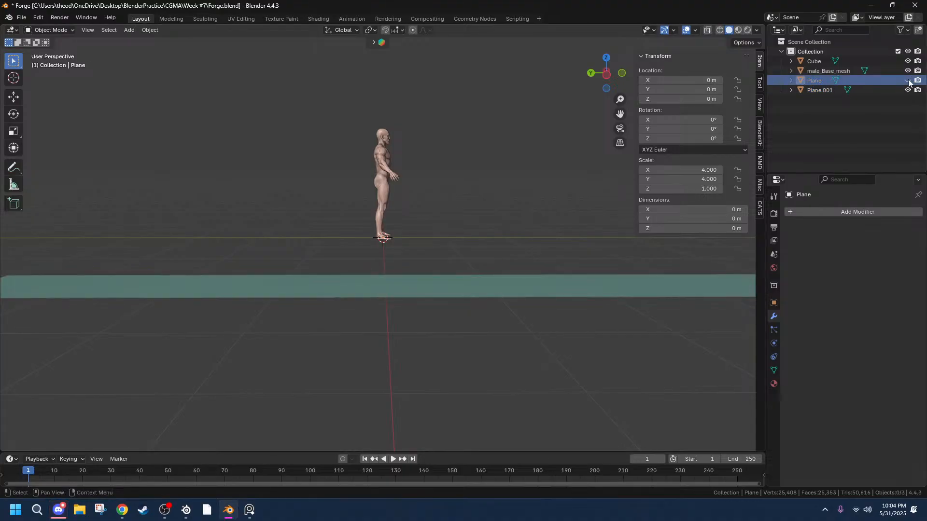
left_click(821, 90)
key("Tab")
Test whether a single tile face moves away from the strip on its own, cancel the move and clear the selection.
middle_click_drag(472, 281, 519, 306)
left_click(365, 383)
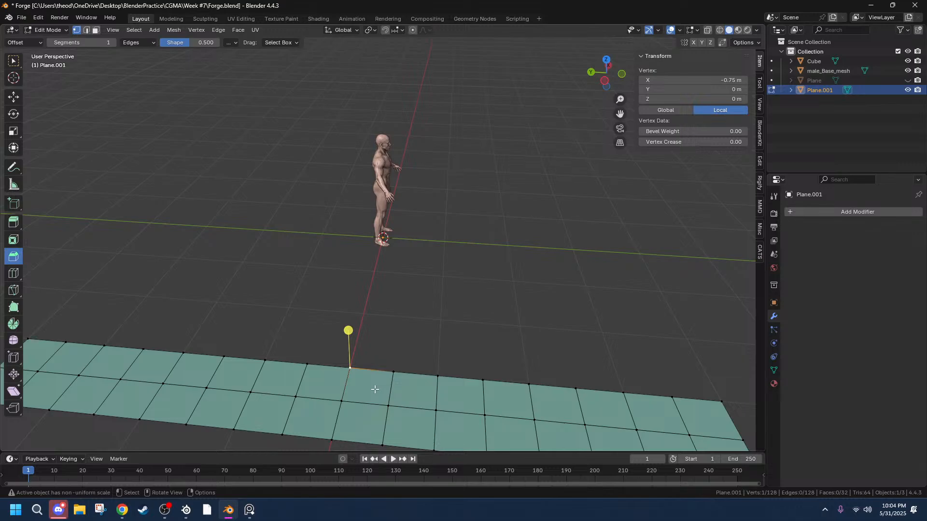
key("3")
left_click(375, 389)
key("g")
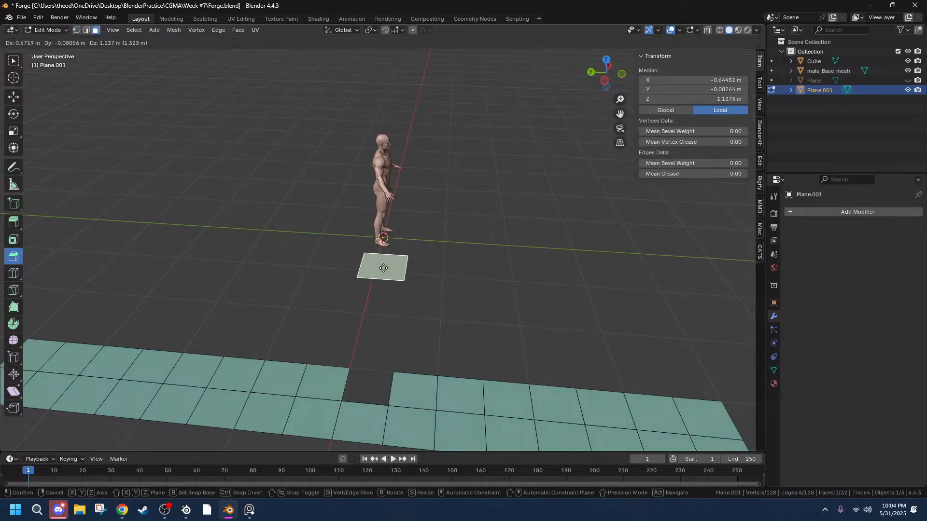
right_click(396, 316)
middle_click_drag(384, 407, 480, 381)
key("alt+a")
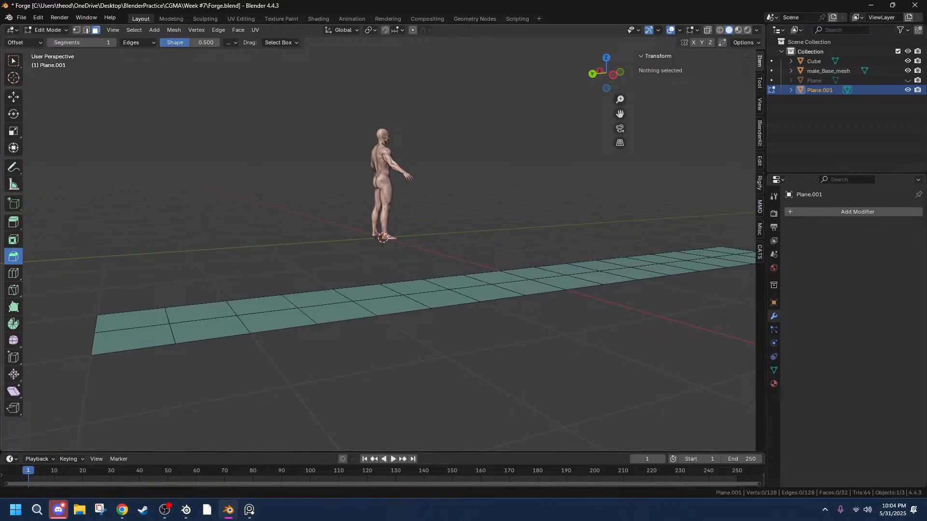
key("alt+Tab")
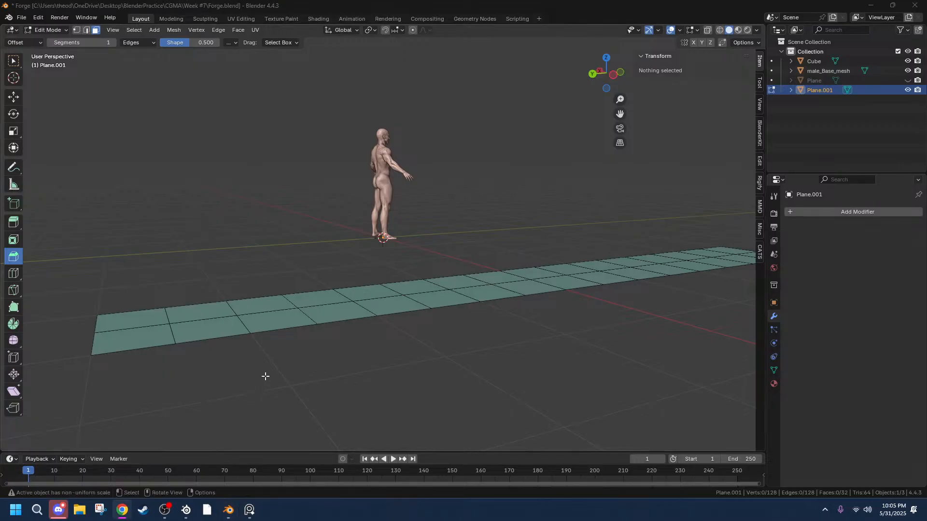
key("alt+Tab")
Select all of the strip's tile faces and extrude them downward about 0.06 m.
left_click(282, 324)
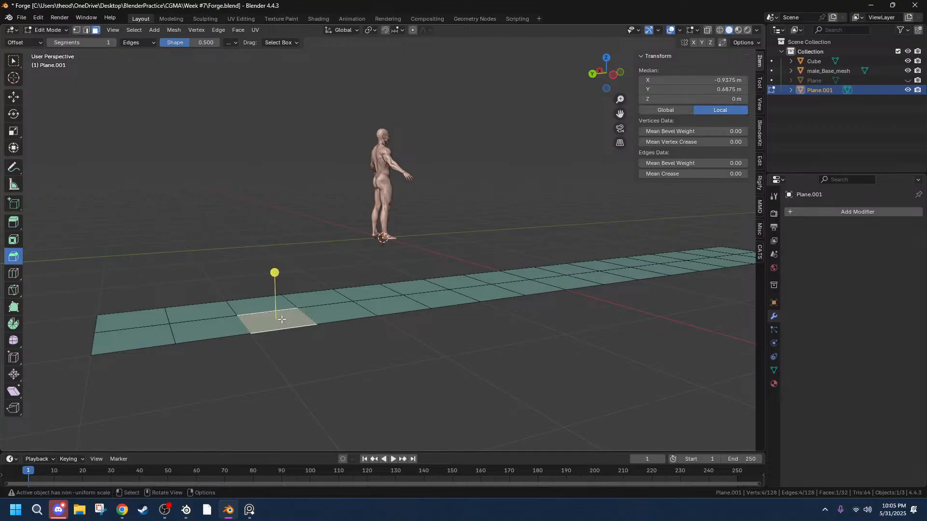
key("a")
key("e")
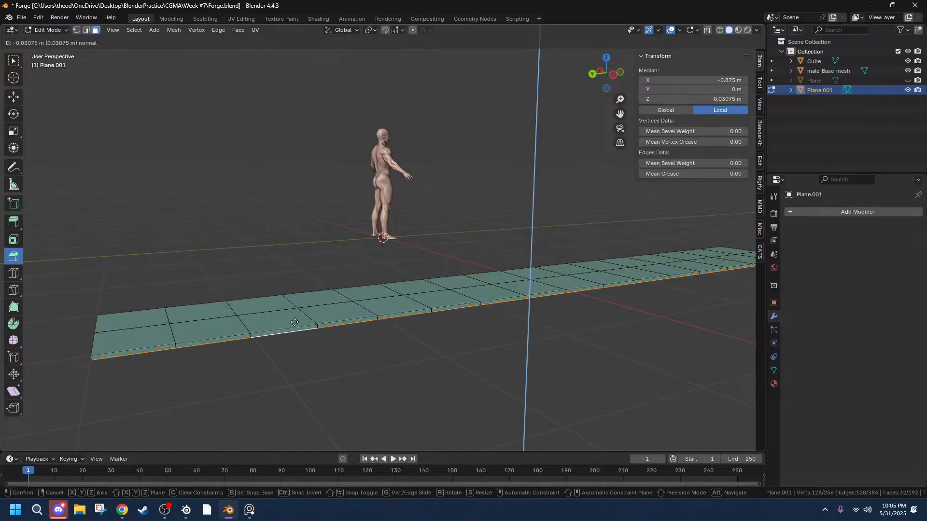
left_click(295, 325)
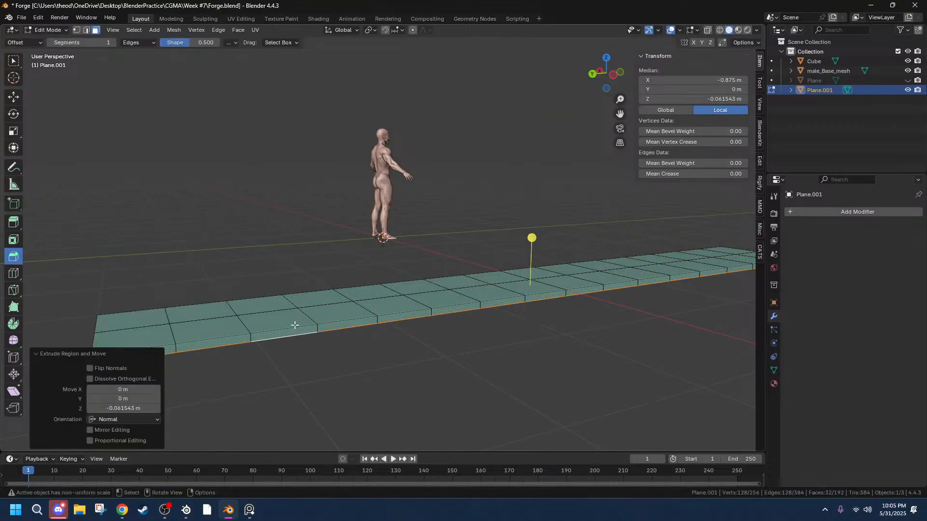
Add a Bevel modifier to the tile strip and set its amount to 0.01 m.
left_click(855, 212)
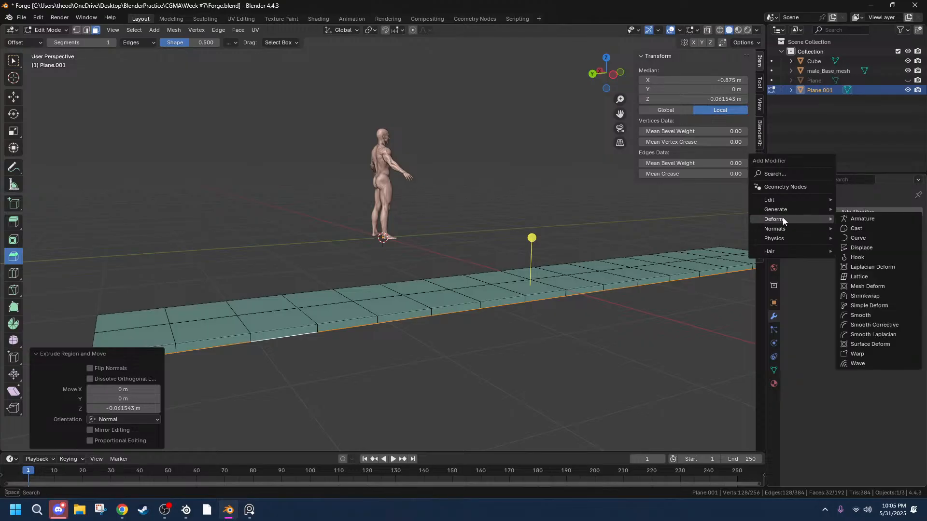
mouse_move(801, 210)
left_click(850, 219)
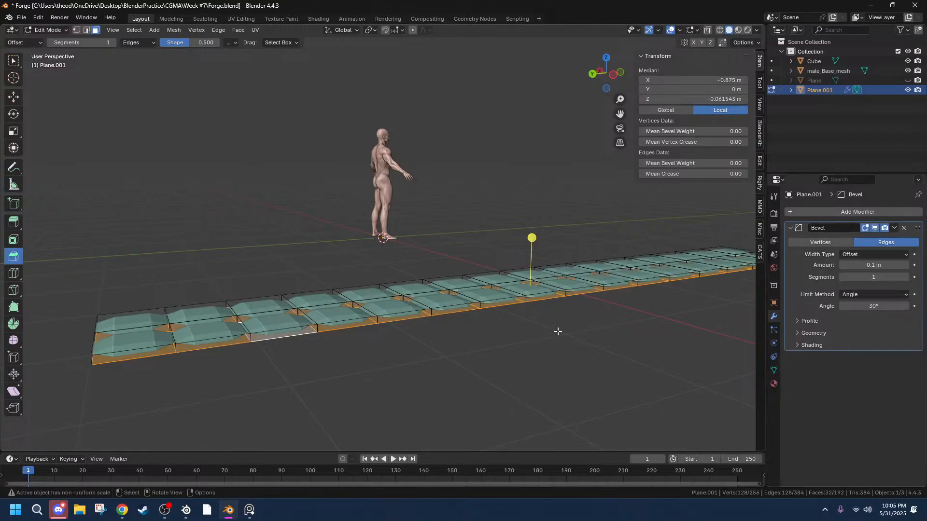
scroll(218, 351, "up", 2)
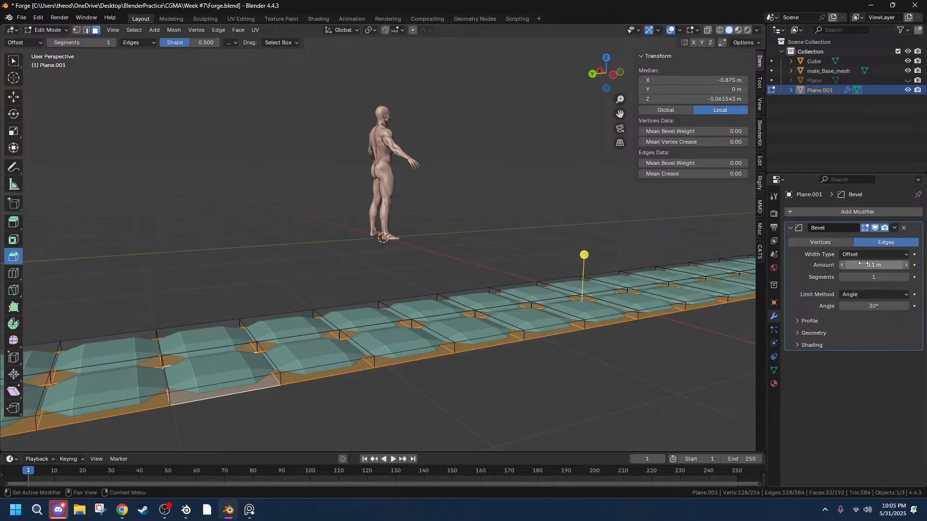
mouse_move(850, 265)
left_mouse_down()
mouse_move(869, 265)
mouse_move(851, 265)
left_mouse_up()
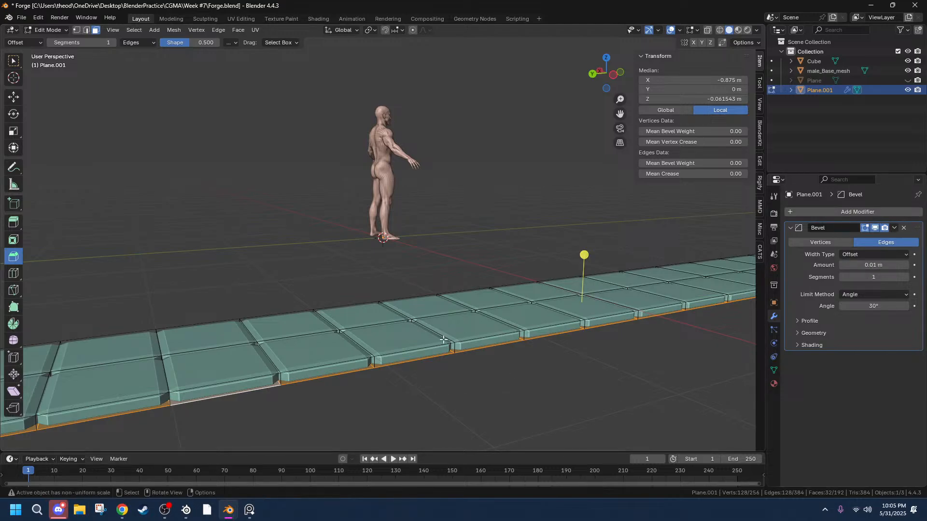
Return to Object Mode and apply the tile strip's scale.
key("Tab")
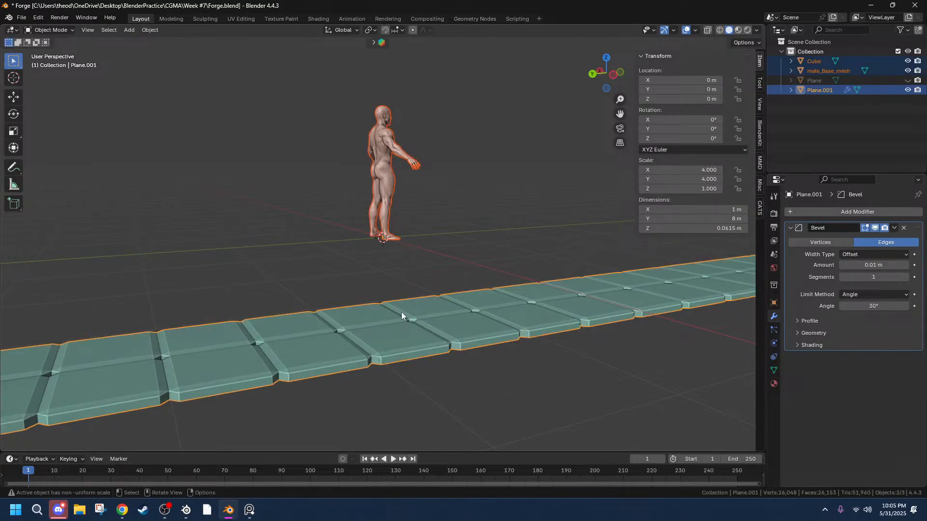
right_click(401, 335)
key("Escape")
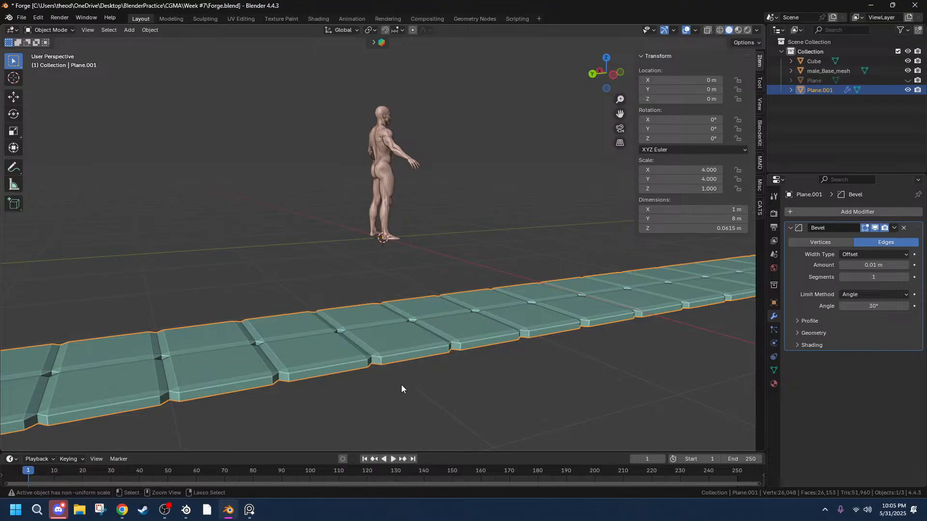
key("ctrl+a")
left_click(341, 373)
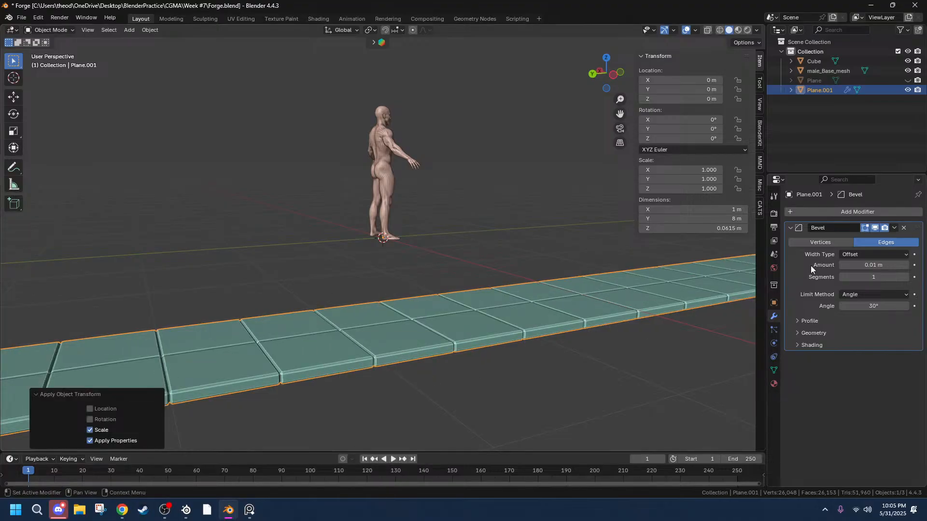
middle_click_drag(309, 391, 413, 369)
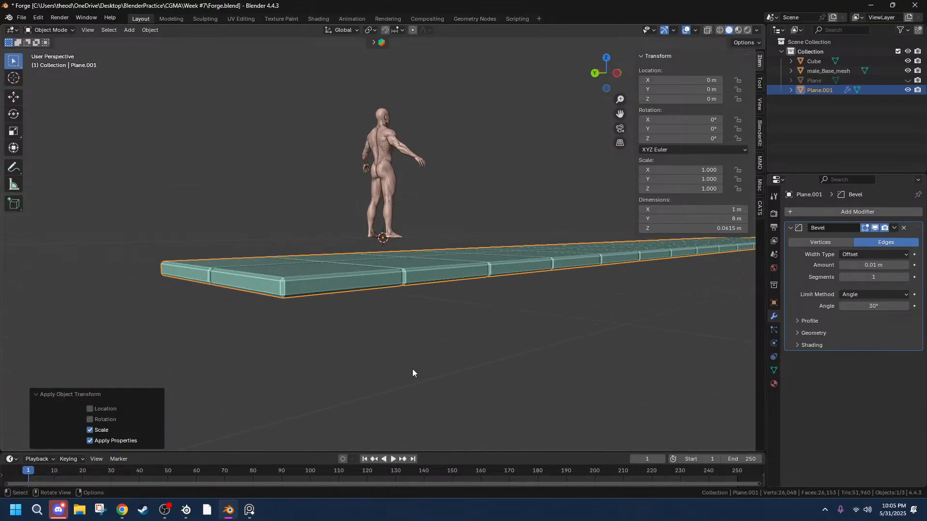
scroll(358, 341, "up", 3)
scroll(357, 341, "down", 3)
middle_click_drag(420, 335, 264, 333)
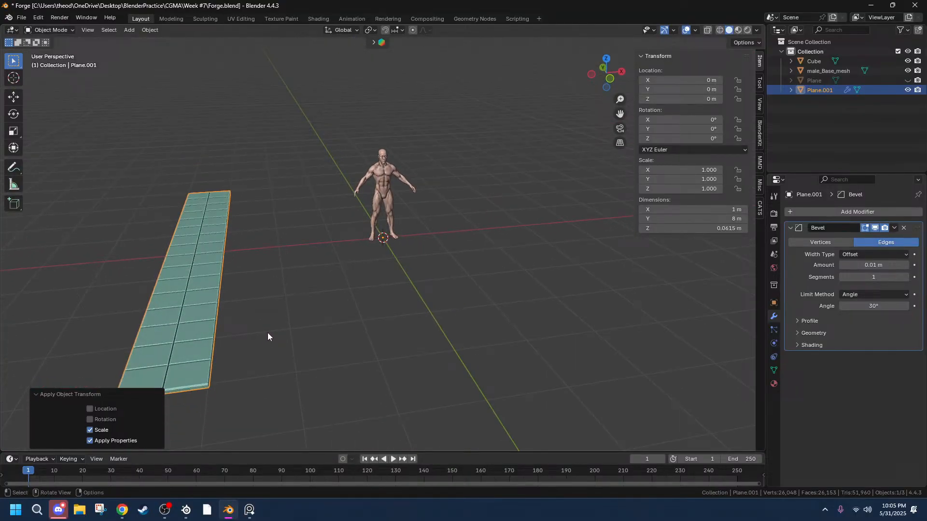
Add an Array modifier to the tile strip and set its count to 8 to form a square floor.
left_click(895, 228)
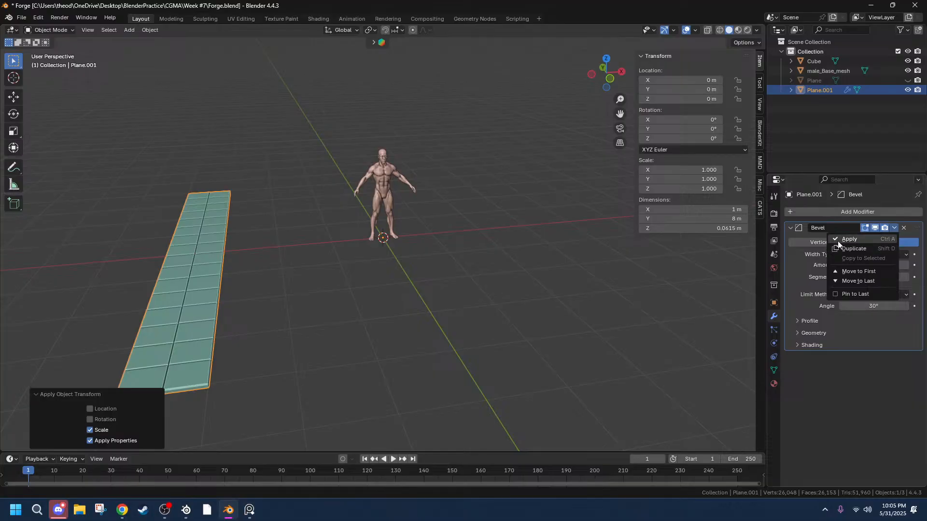
scroll(339, 218, "down", 4)
middle_click_drag(340, 218, 322, 294)
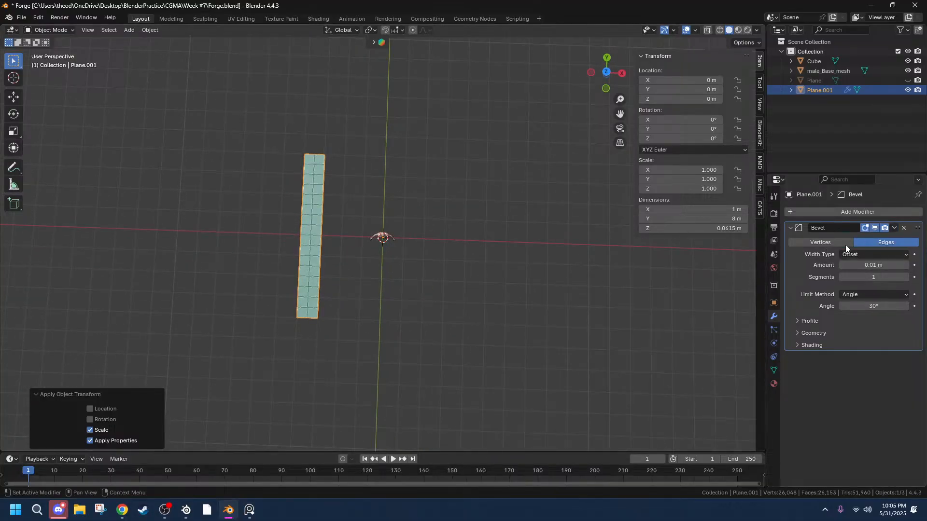
left_click(894, 227)
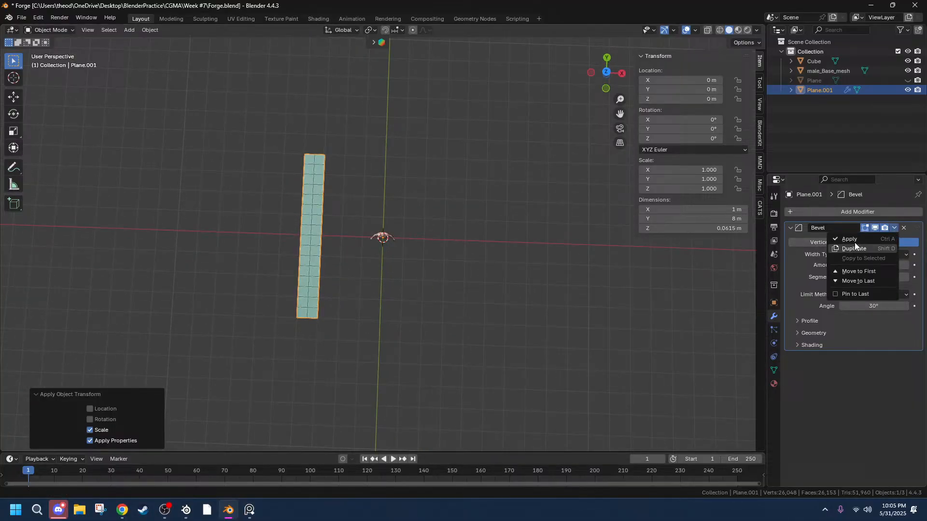
left_click(843, 212)
mouse_move(778, 216)
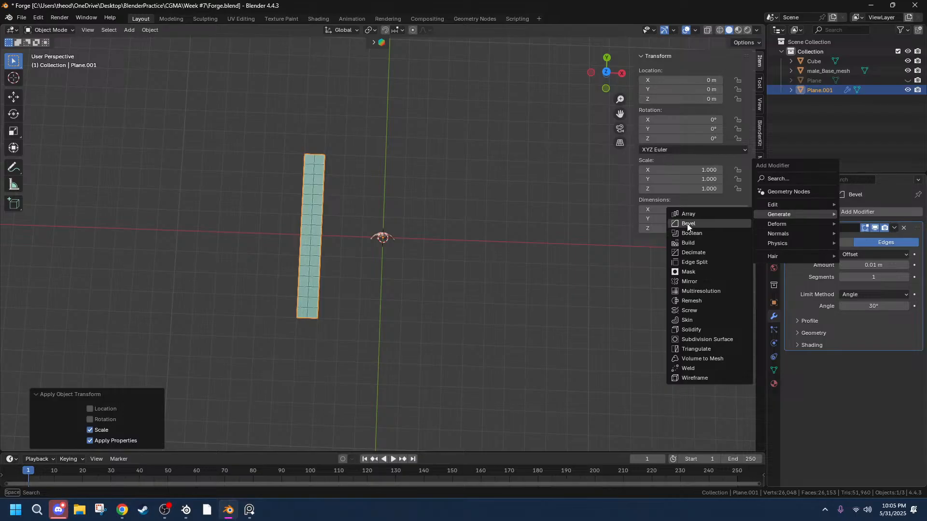
left_click(696, 215)
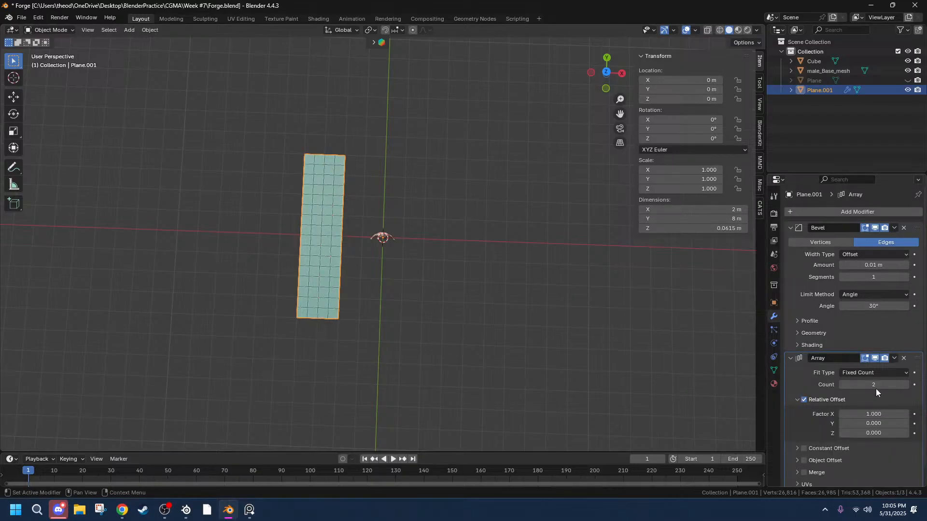
mouse_move(875, 389)
left_mouse_down()
mouse_move(908, 389)
mouse_move(869, 385)
left_mouse_up()
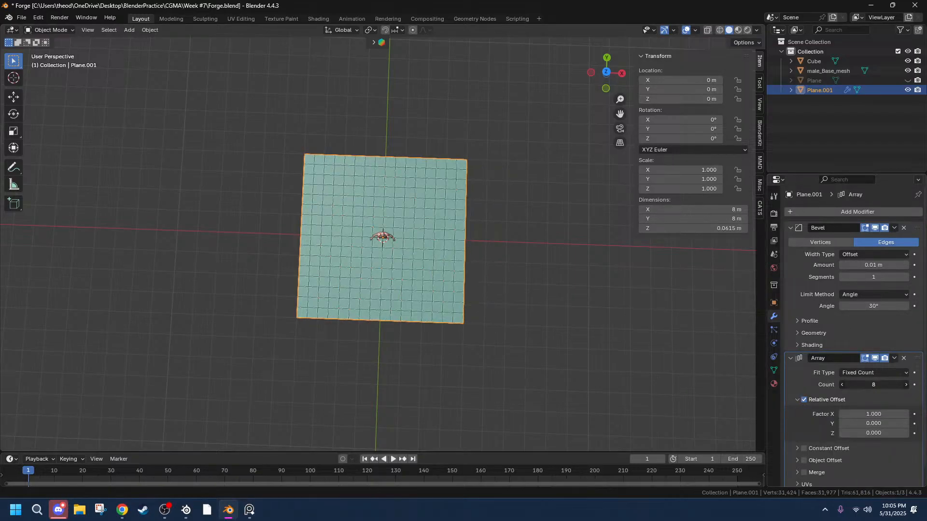
middle_click_drag(674, 416, 487, 264)
Try Randomize Transform on the arrayed floor object, testing its scale setting and cancelling the change.
right_click(354, 282)
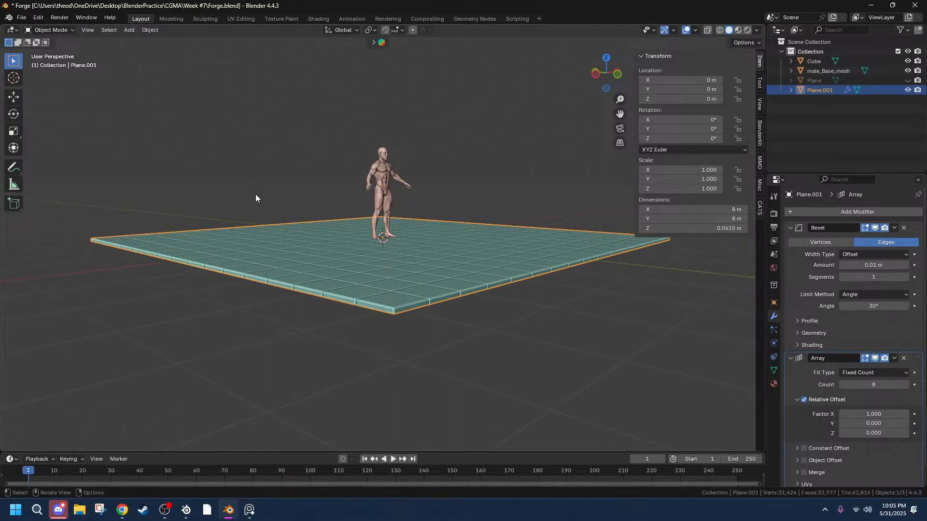
left_click(150, 31)
mouse_move(190, 42)
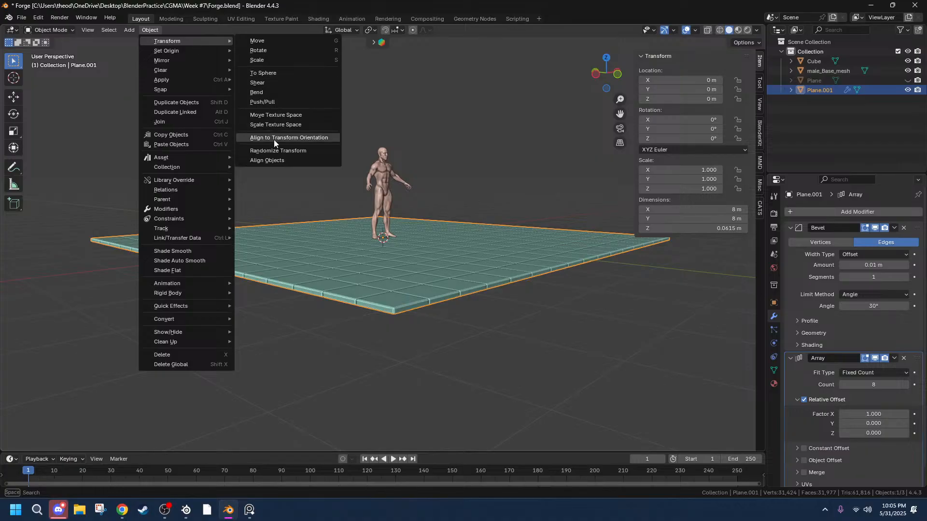
left_click(280, 151)
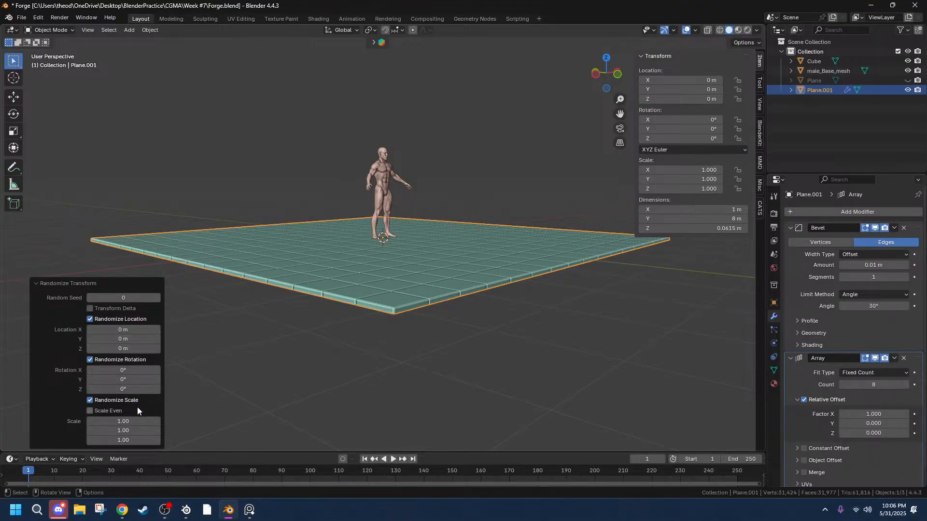
left_click_drag(121, 421, 149, 431)
right_click(123, 422)
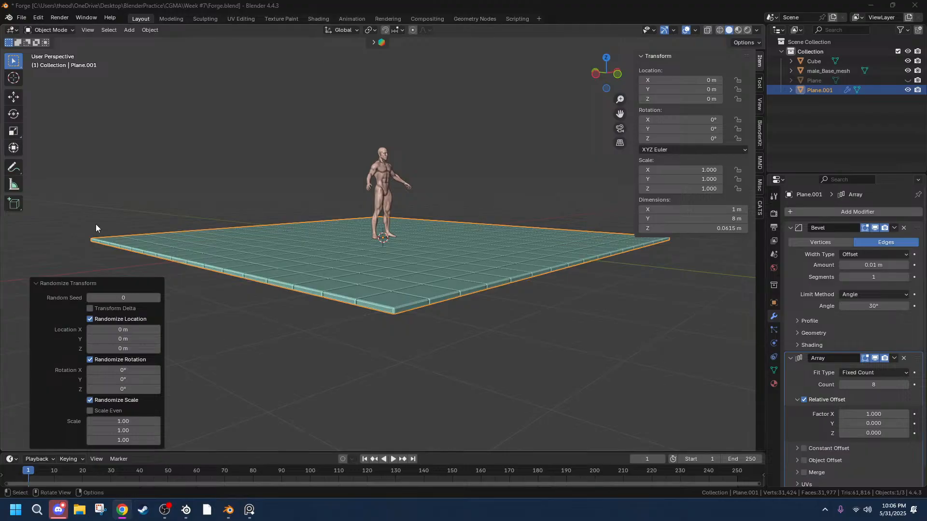
scroll(388, 282, "up", 4)
middle_click_drag(418, 283, 210, 459)
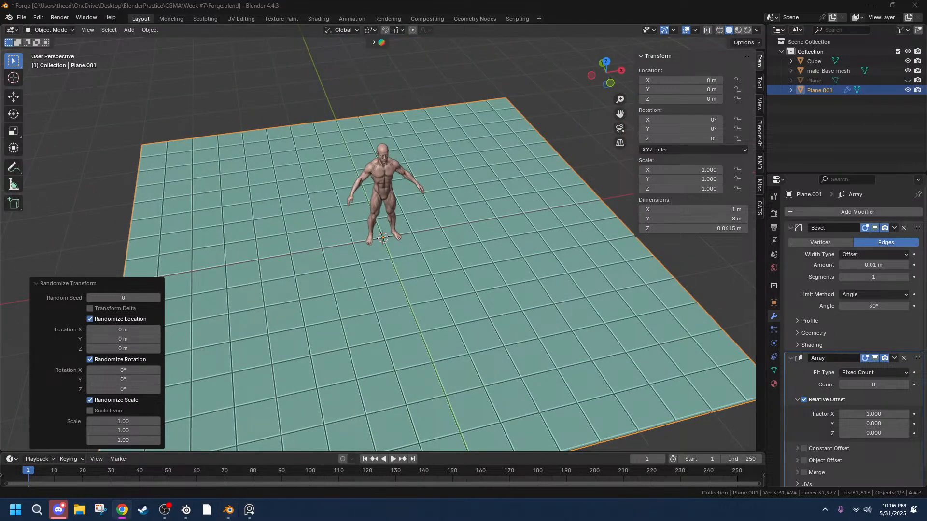
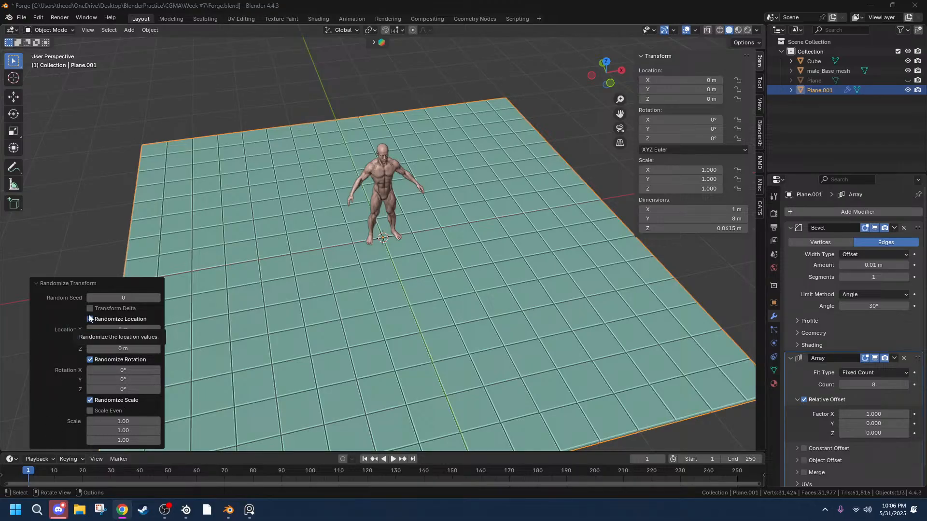
Set the floor's Bevel modifier to 2 segments.
middle_click_drag(513, 302, 544, 321)
scroll(540, 326, "up", 4)
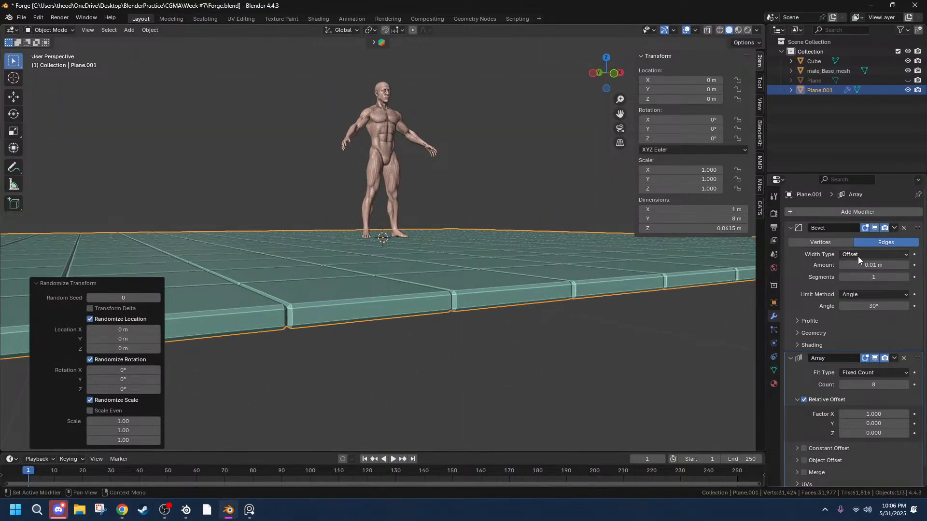
left_click_drag(869, 277, 877, 278)
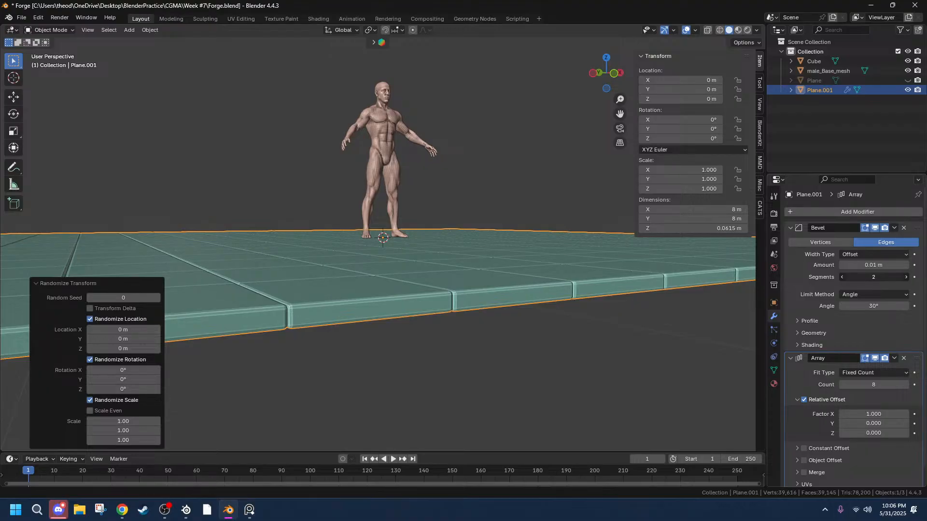
middle_click_drag(698, 299, 607, 336)
scroll(606, 336, "down", 4)
middle_click_drag(471, 335, 450, 356)
Apply the floor's Array modifier in Object Mode and check the resulting tile mesh in Edit Mode.
key("Tab")
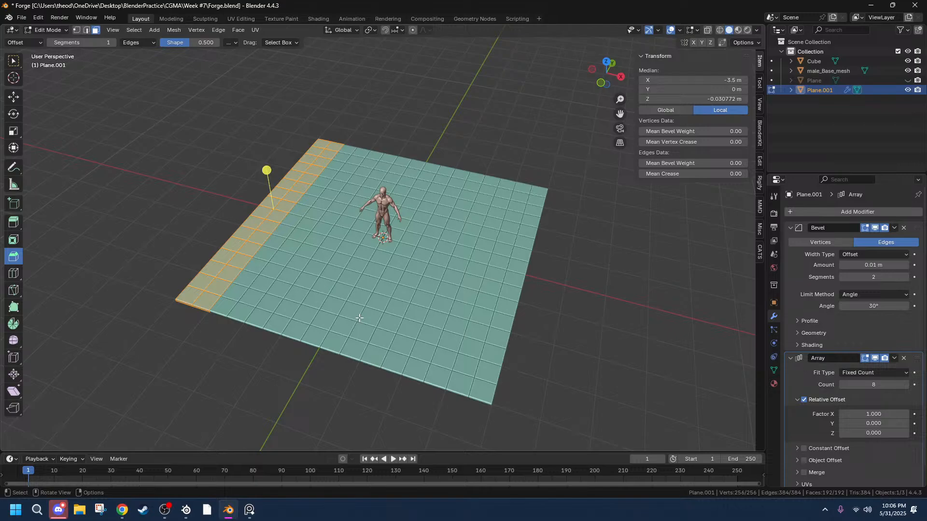
middle_click_drag(264, 284, 550, 244)
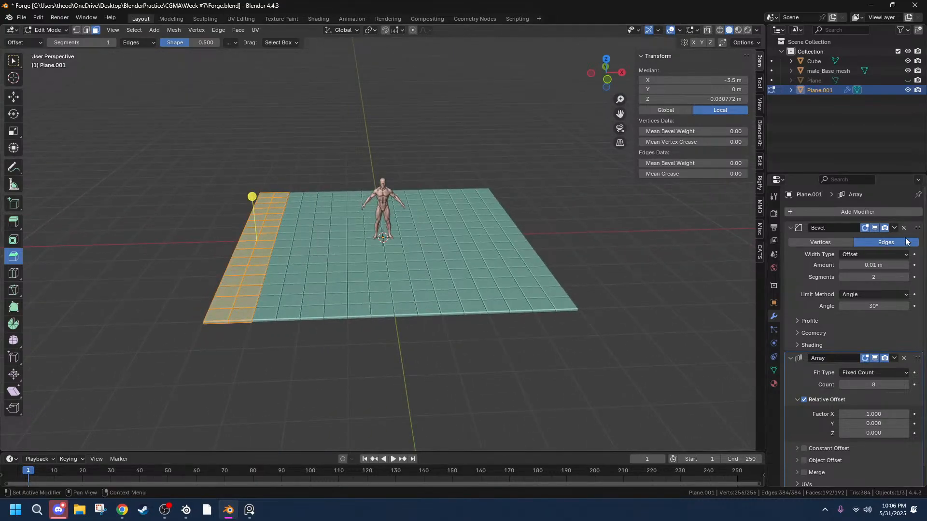
left_click(894, 228)
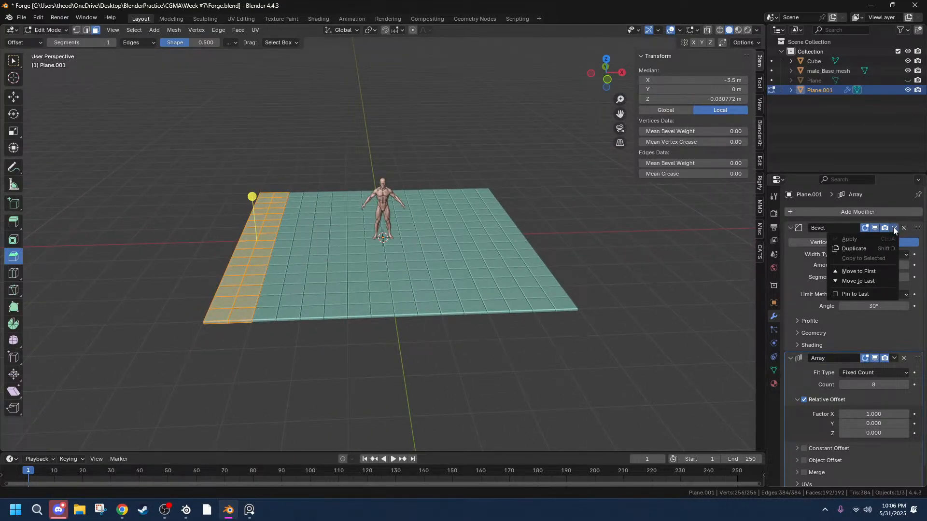
left_click(695, 288)
left_click(896, 359)
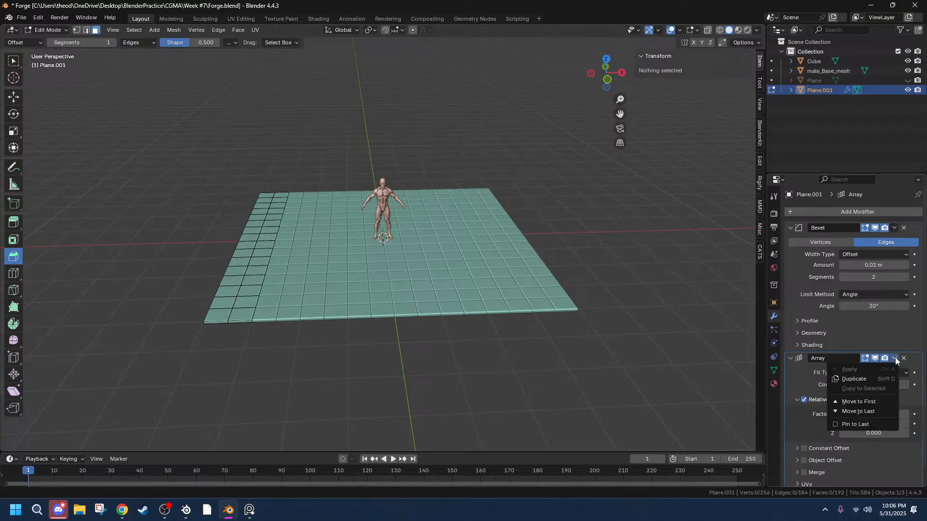
key("Tab")
left_click(895, 358)
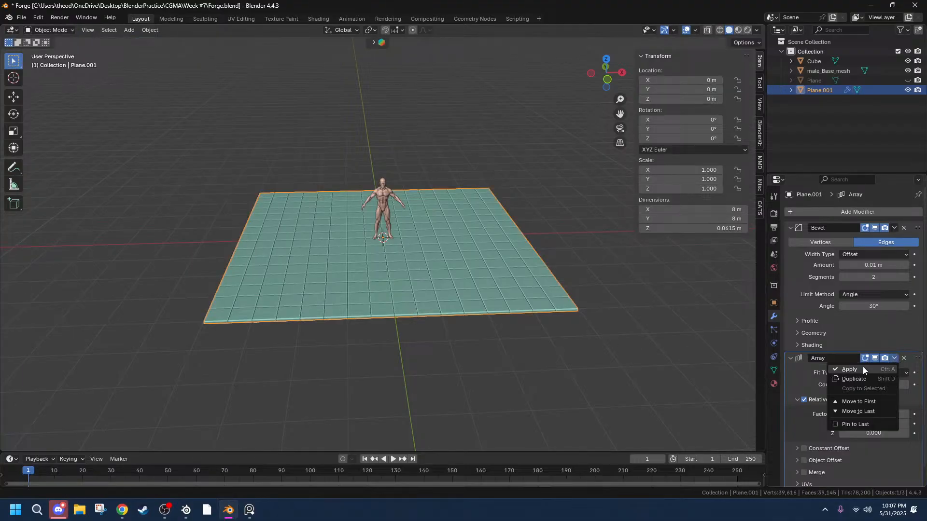
left_click(851, 370)
key("Tab")
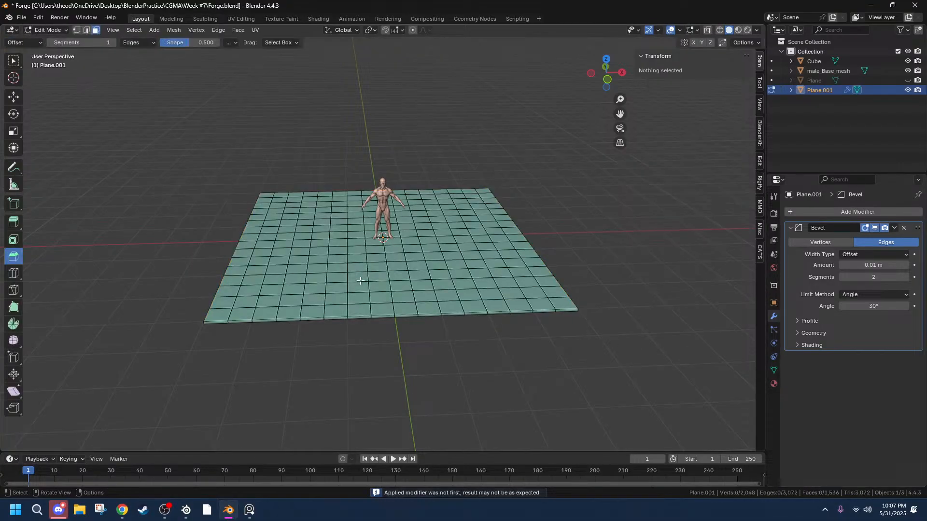
key("Tab")
Try Randomize Transform on the whole floor object with rotation 6° and scale 1.66, and undo it.
left_click(149, 30)
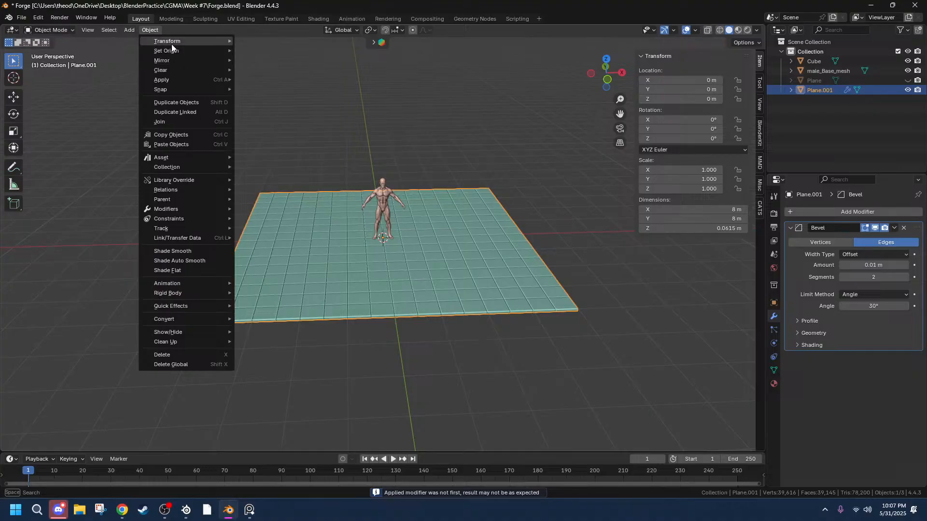
mouse_move(171, 44)
left_click(293, 151)
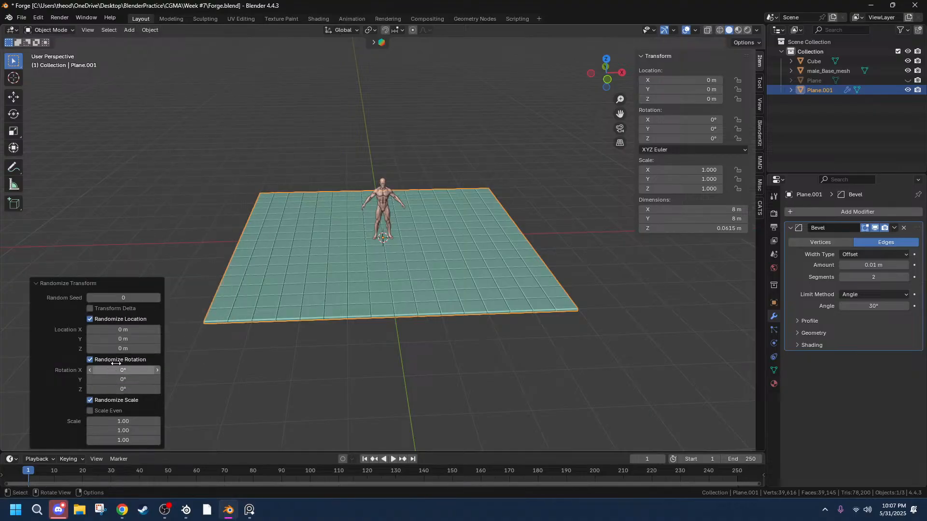
mouse_move(119, 329)
left_mouse_down()
mouse_move(145, 329)
mouse_move(119, 329)
left_mouse_up()
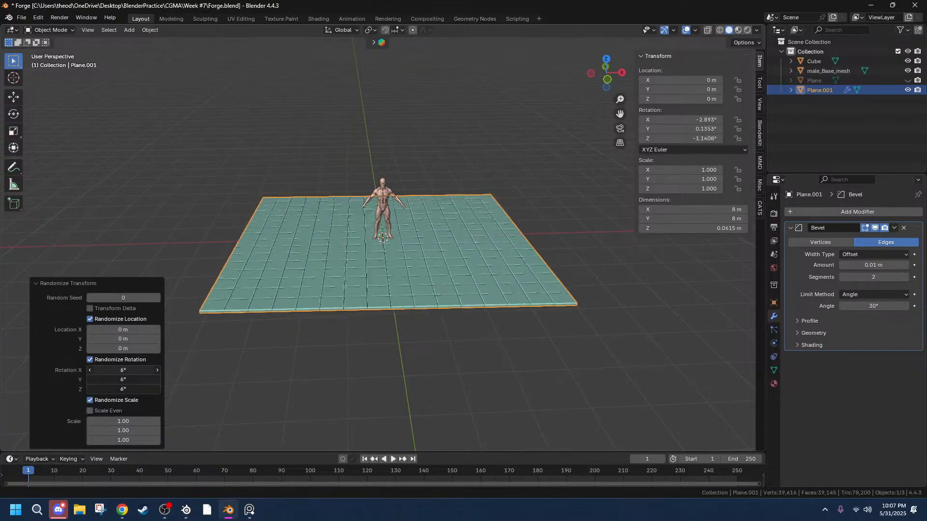
left_click_drag(121, 421, 174, 440)
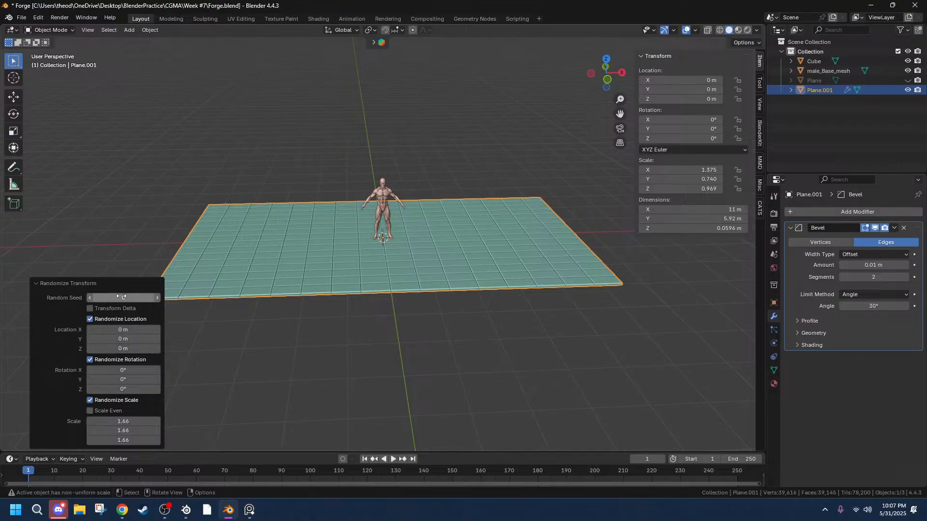
mouse_move(122, 297)
left_mouse_down()
mouse_move(149, 297)
mouse_move(123, 297)
left_mouse_up()
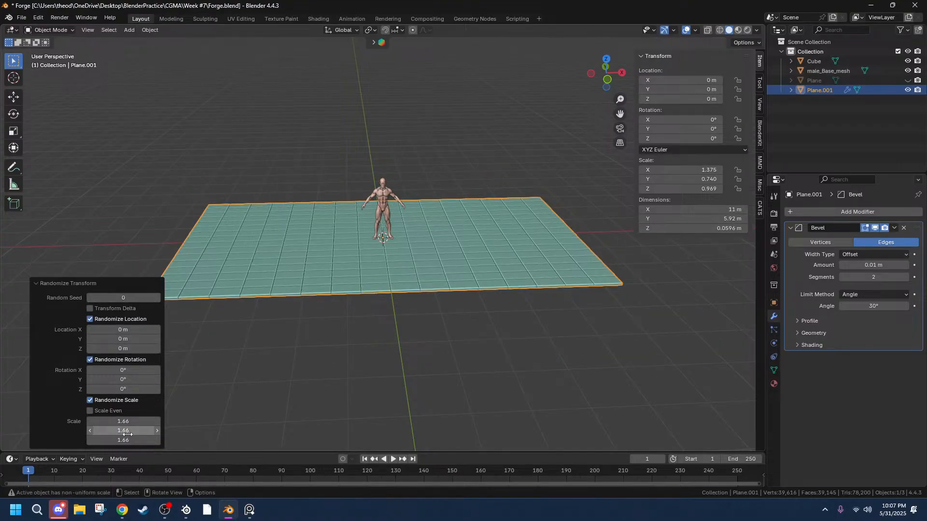
key("ctrl+z")
In Edit Mode, select one corner tile's top face and extend the selection to all coplanar faces.
key("Tab")
middle_click_drag(268, 314, 250, 295)
left_click(54, 421)
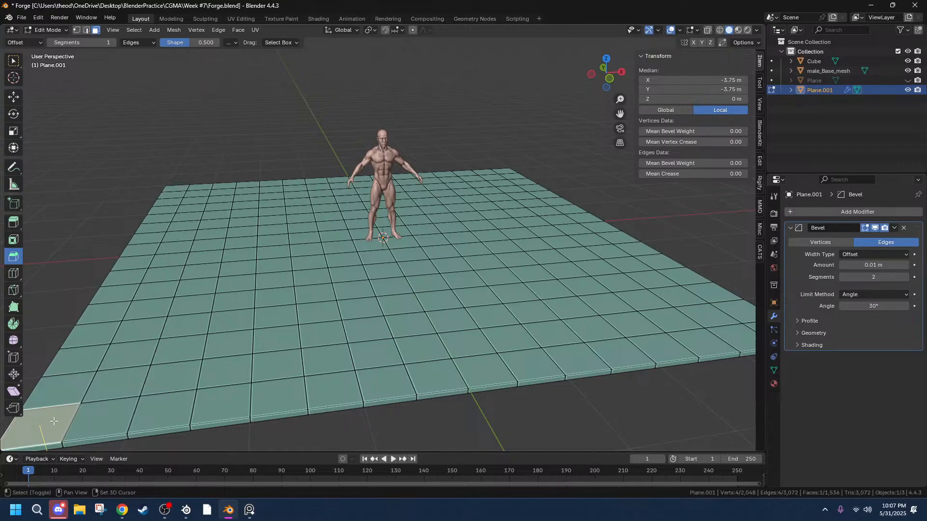
key("shift+g")
left_click(53, 421)
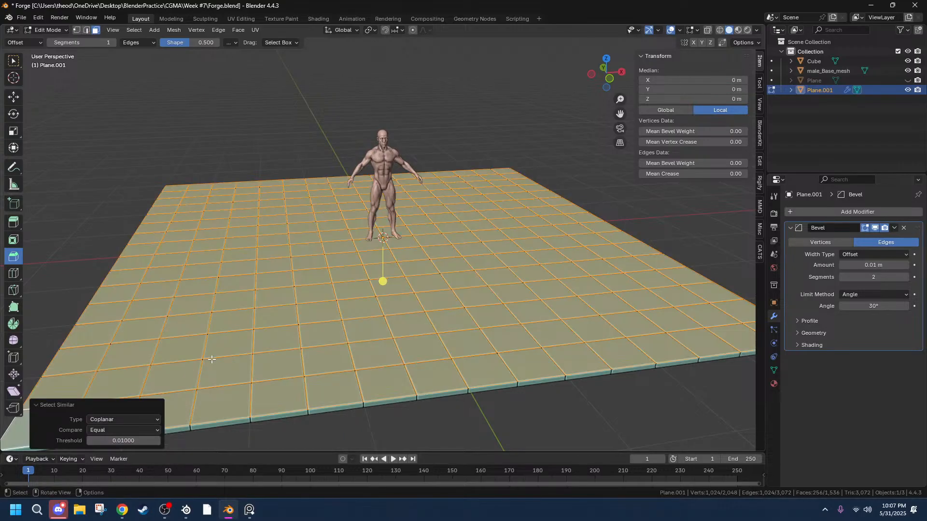
Randomize the vertices of the selected top tile faces with an amount of 0.02 m.
scroll(213, 358, "up", 5)
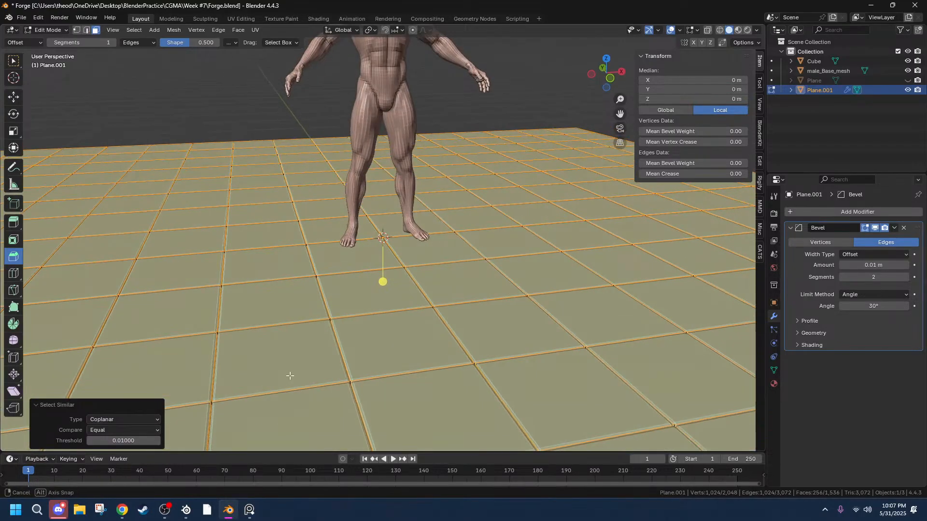
scroll(279, 363, "down", 6)
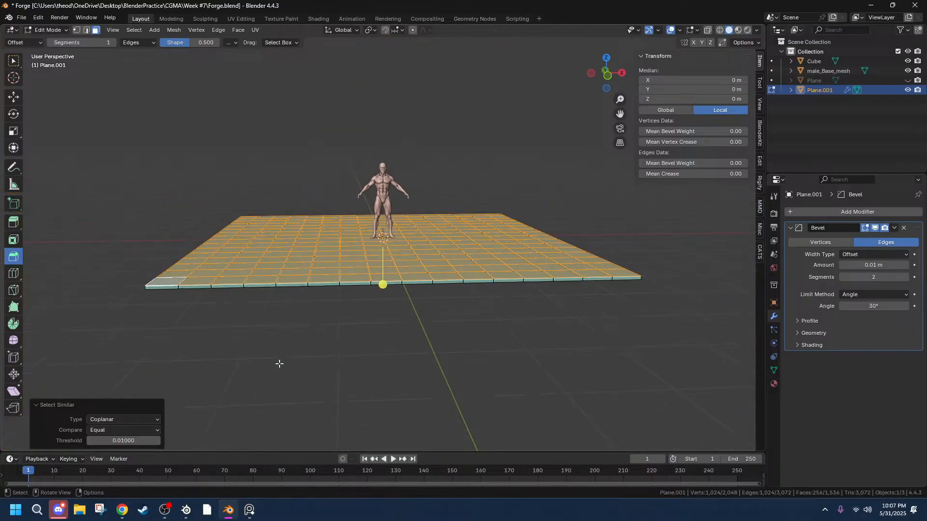
scroll(69, 56, "up", 3)
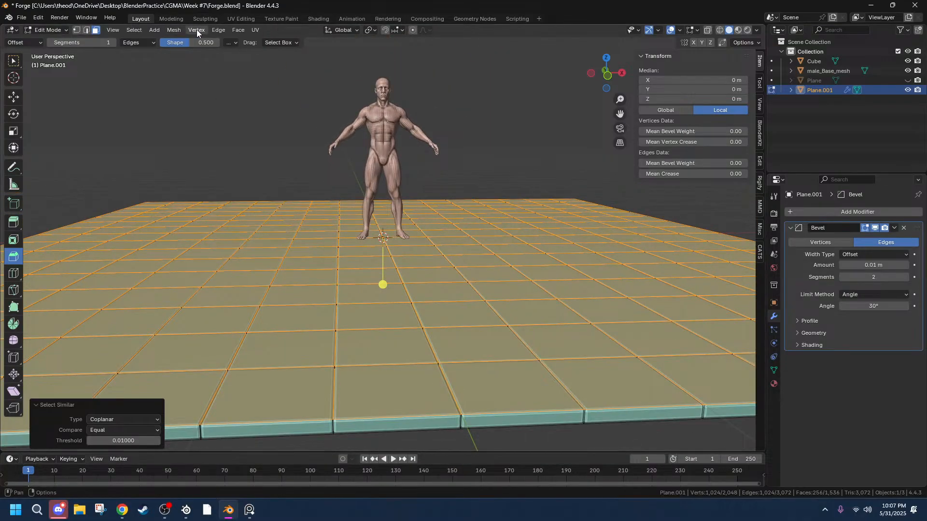
left_click(181, 31)
mouse_move(233, 55)
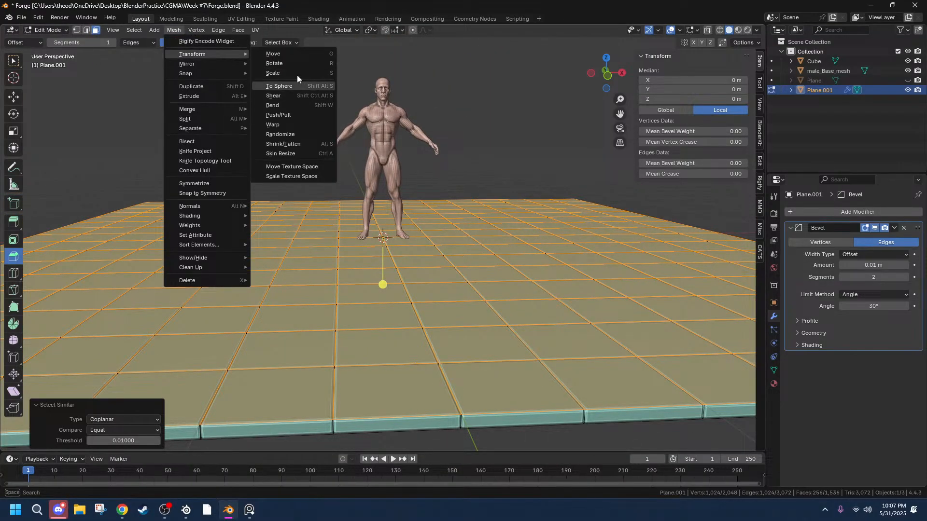
left_click(281, 134)
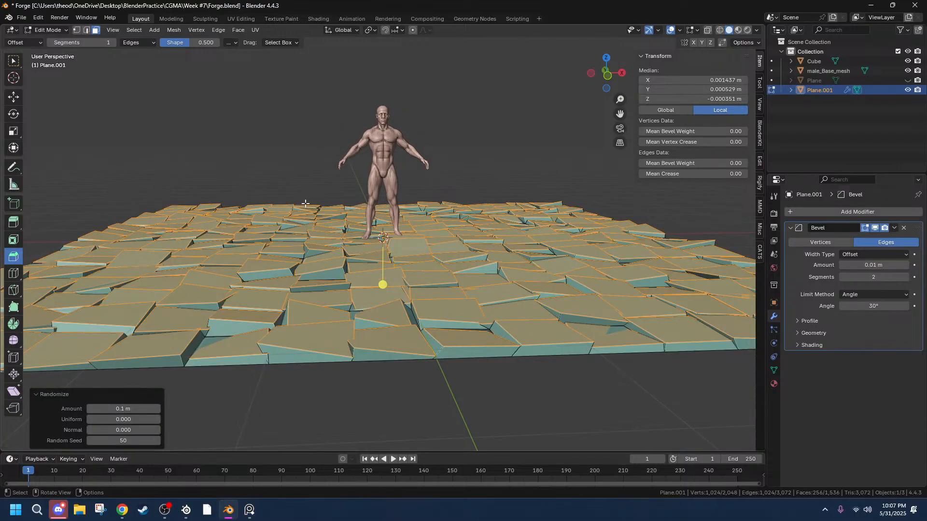
left_click(123, 409)
type("0.01")
key("Return")
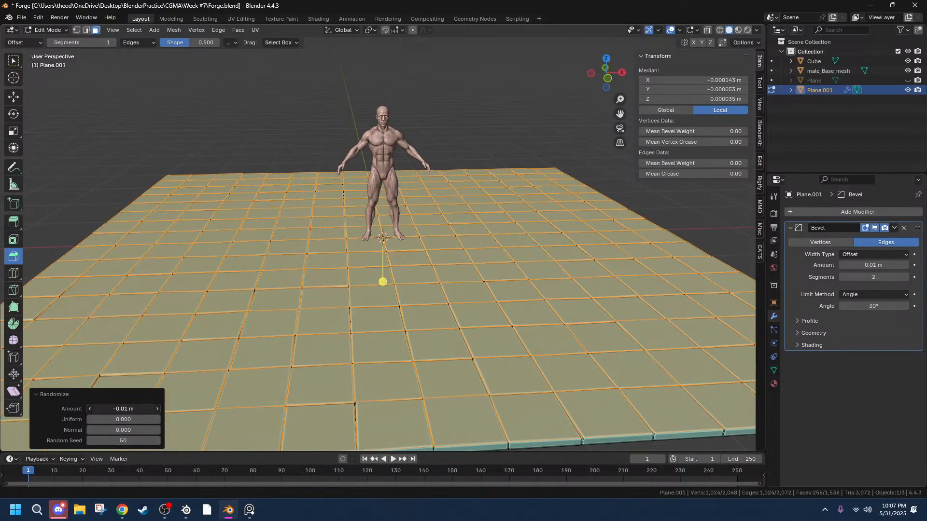
left_click_drag(123, 409, 138, 413)
middle_click_drag(305, 370, 342, 395)
scroll(244, 350, "up", 1)
scroll(319, 330, "up", 2)
scroll(314, 333, "down", 6)
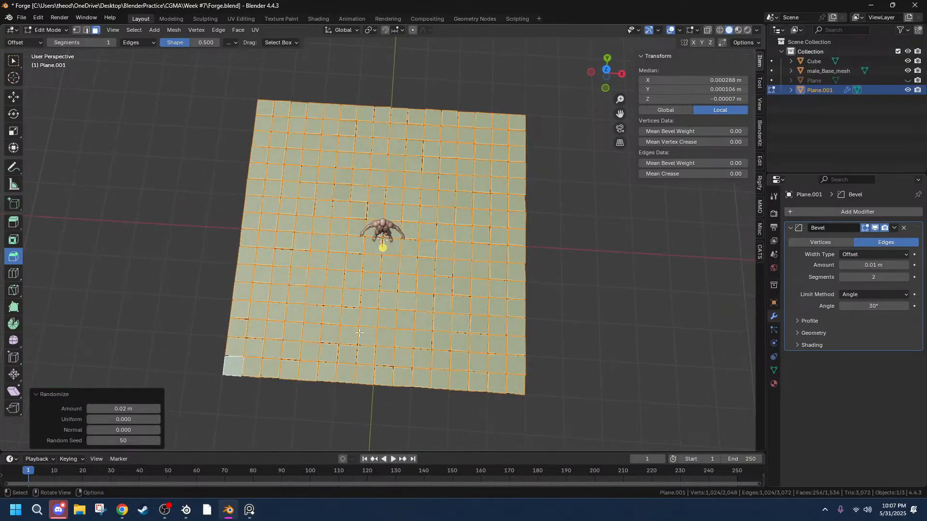
middle_click_drag(240, 307, 370, 278)
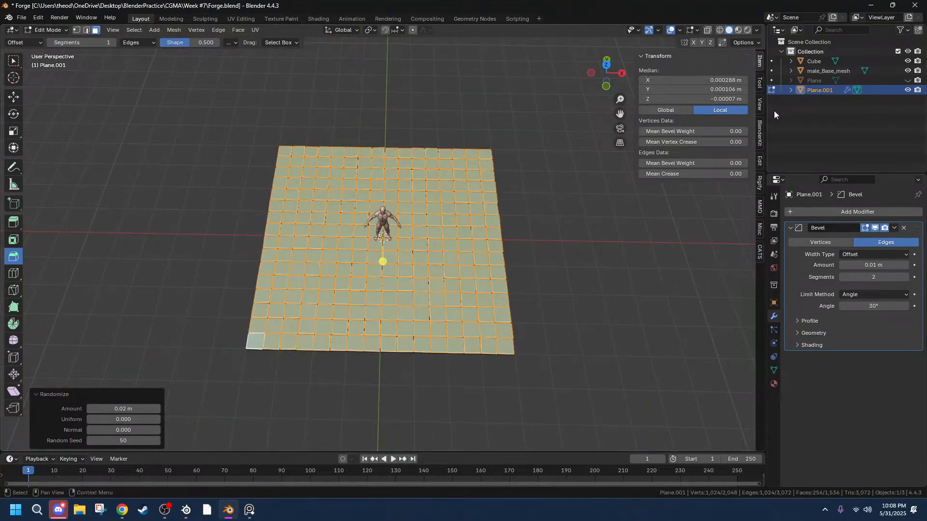
Check the randomized floor in Object Mode, undo the vertex randomization of the top faces, and return to Object Mode.
left_click(760, 83)
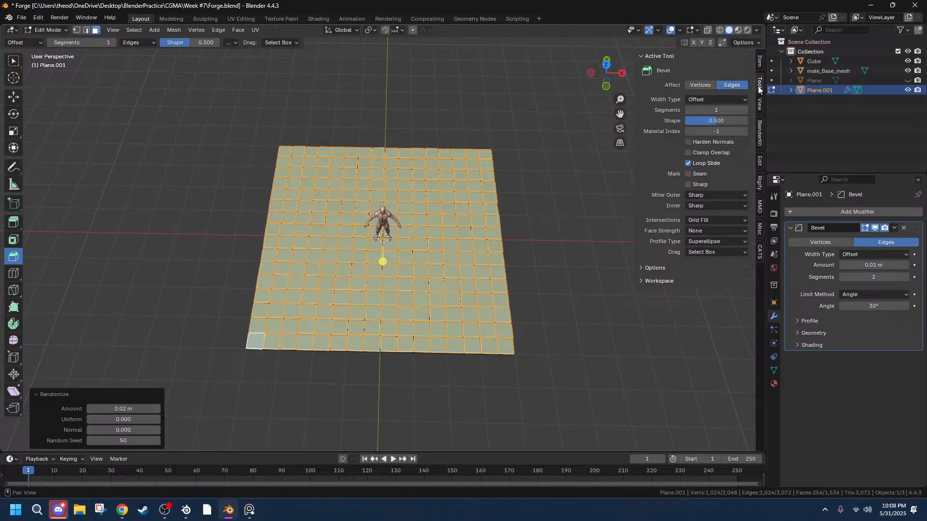
left_click(761, 63)
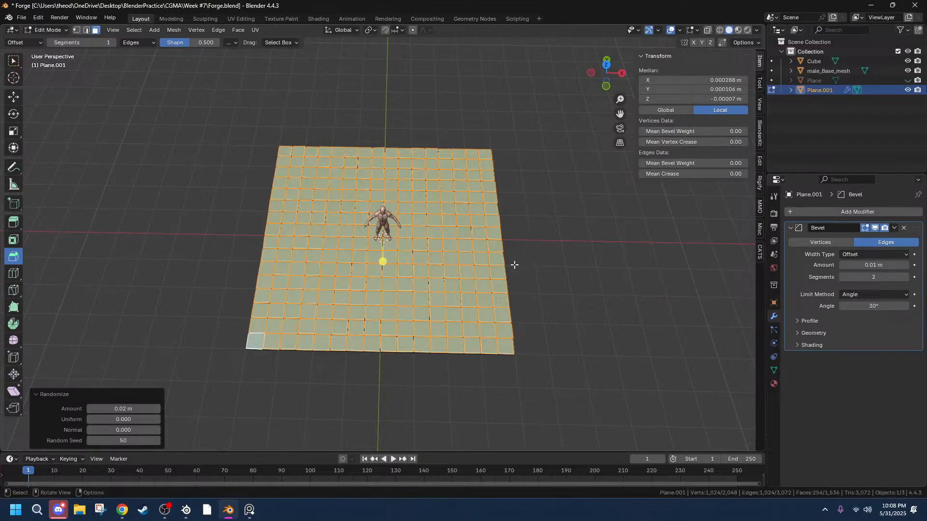
key("Tab")
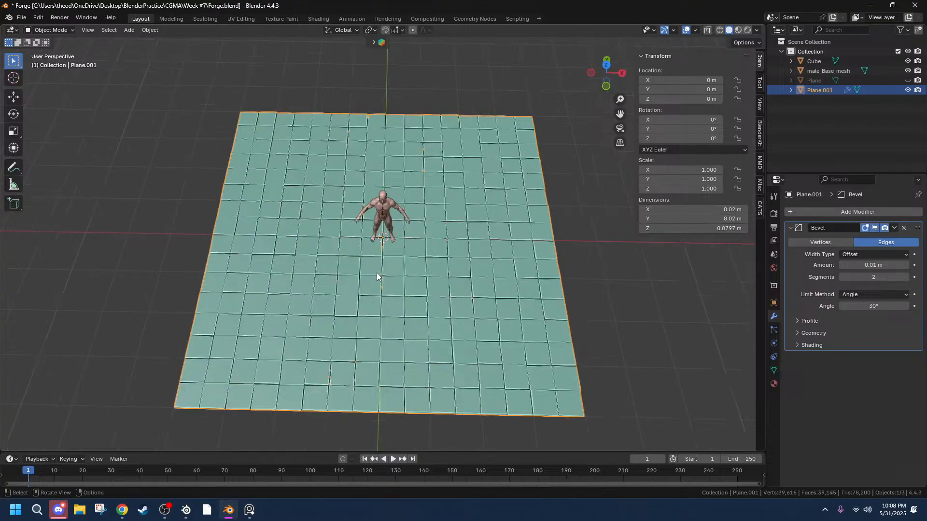
middle_click_drag(377, 273, 406, 258)
key("Tab")
key("ctrl+z")
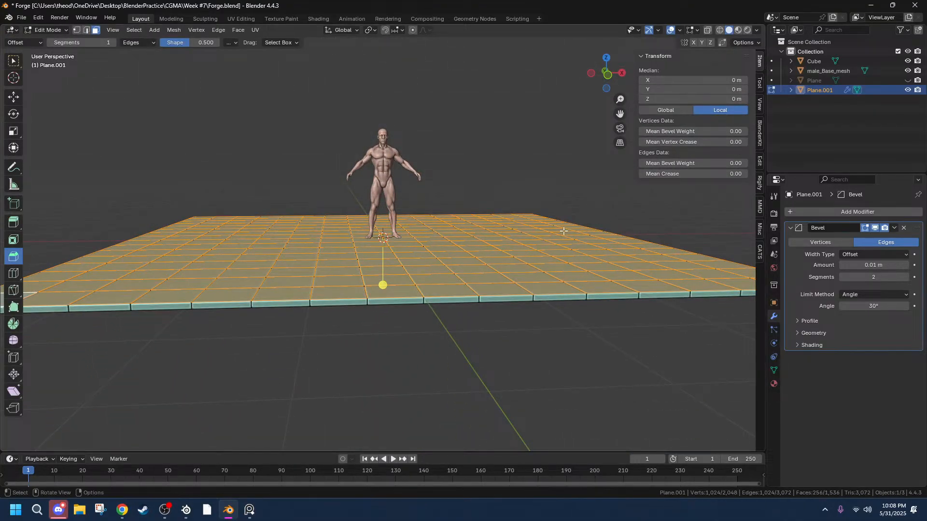
left_click(569, 368)
key("Tab")
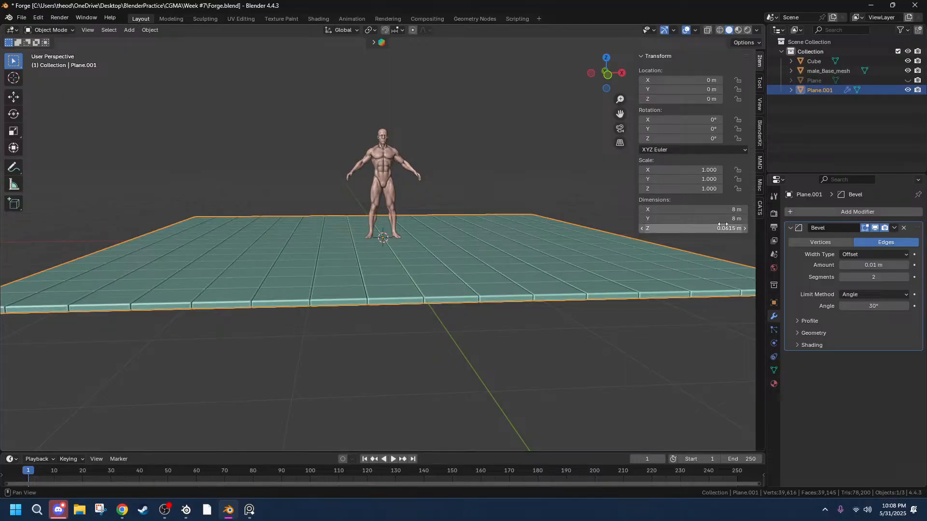
Try resizing the tile floor to 2 m in X and 2 m in Y and inspect the tile size against the figure.
left_click(730, 209)
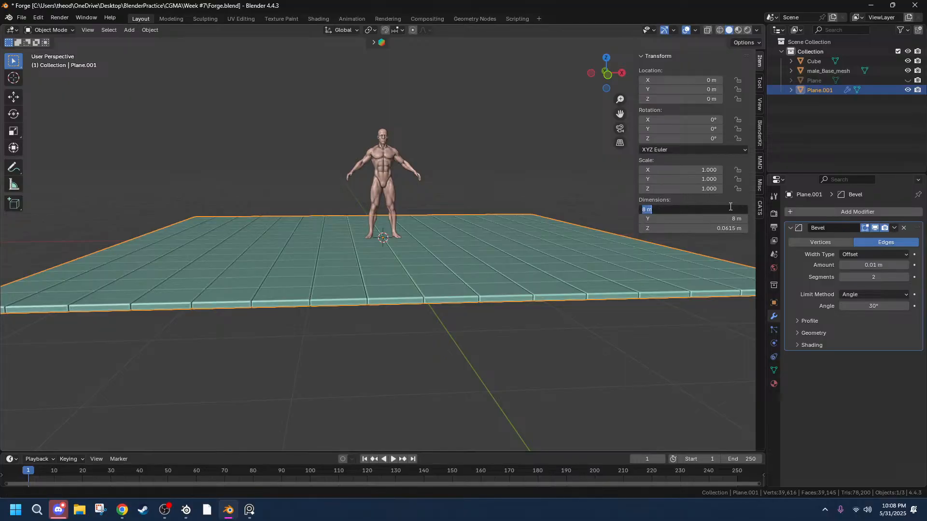
type("2")
key("Tab")
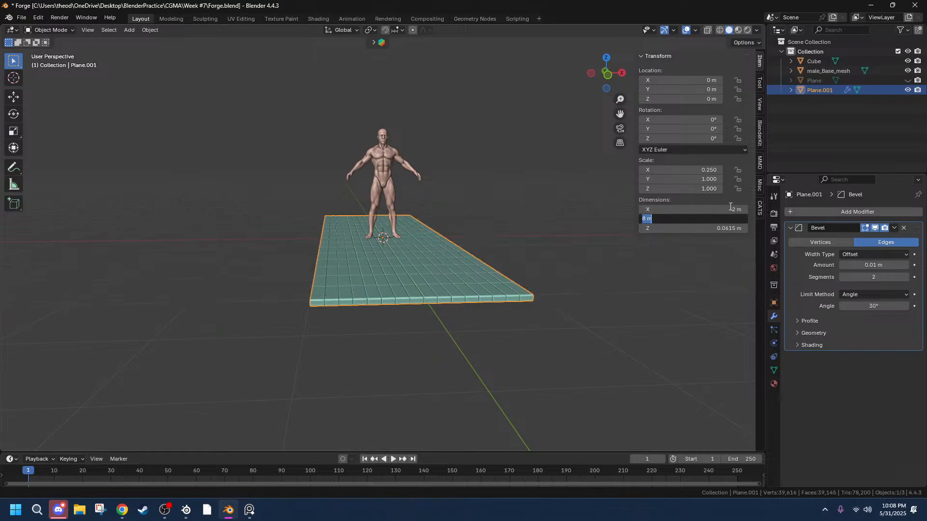
type("2")
key("Return")
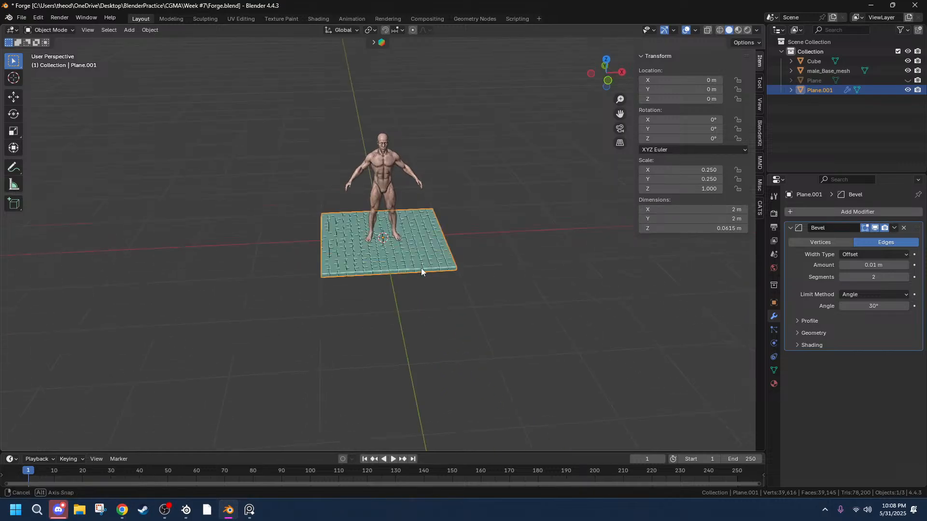
middle_click_drag(421, 268, 422, 322)
scroll(413, 290, "up", 3)
middle_click_drag(413, 290, 381, 262)
scroll(419, 248, "up", 4)
scroll(381, 261, "down", 5)
Try resizing the tile floor to 3 m in both X and Y.
left_click(728, 211)
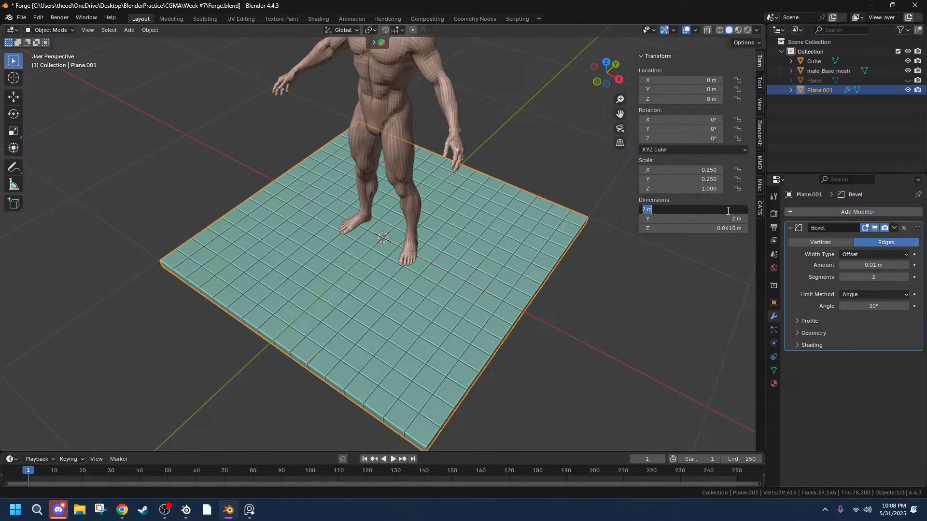
type("3")
key("Tab")
type("3")
key("Return")
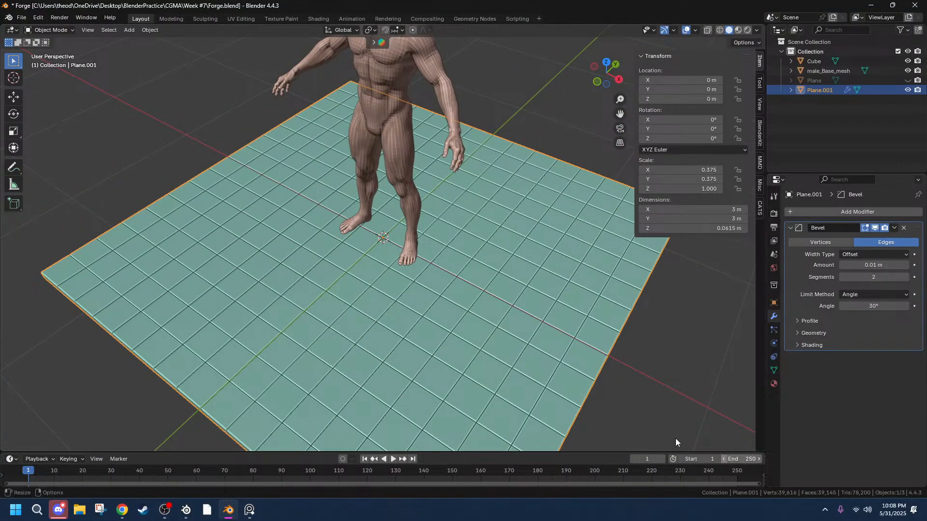
middle_click_drag(467, 322, 499, 309)
scroll(499, 352, "down", 4)
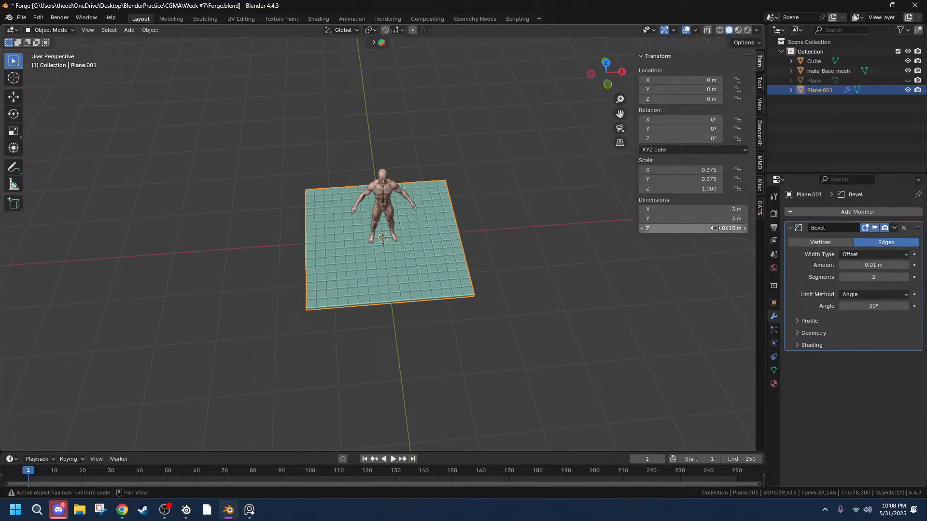
Set the tile floor's X and Y dimensions to 4 m each.
left_click(694, 80)
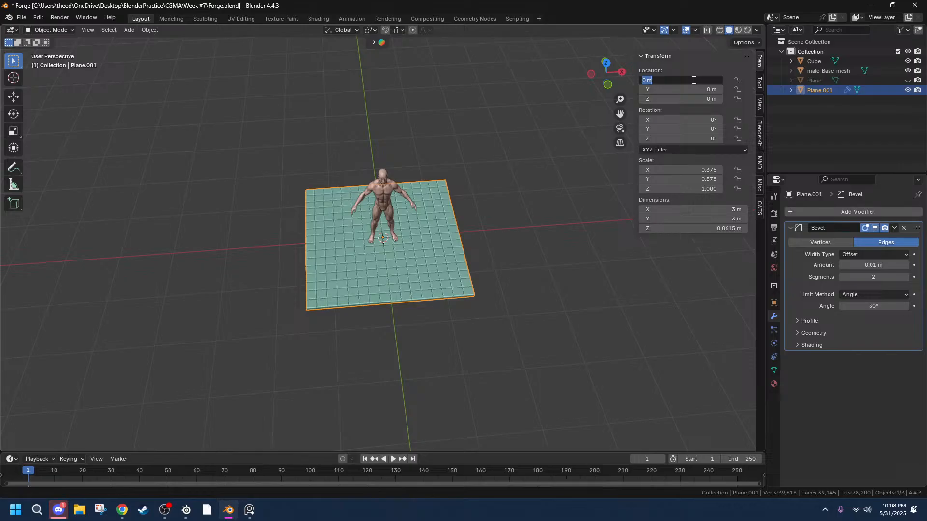
left_click(712, 213)
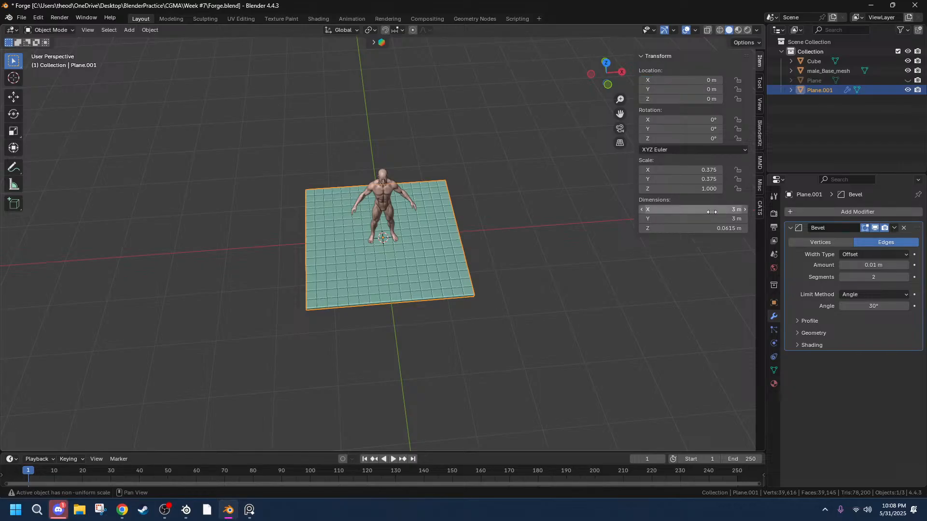
left_click(695, 78)
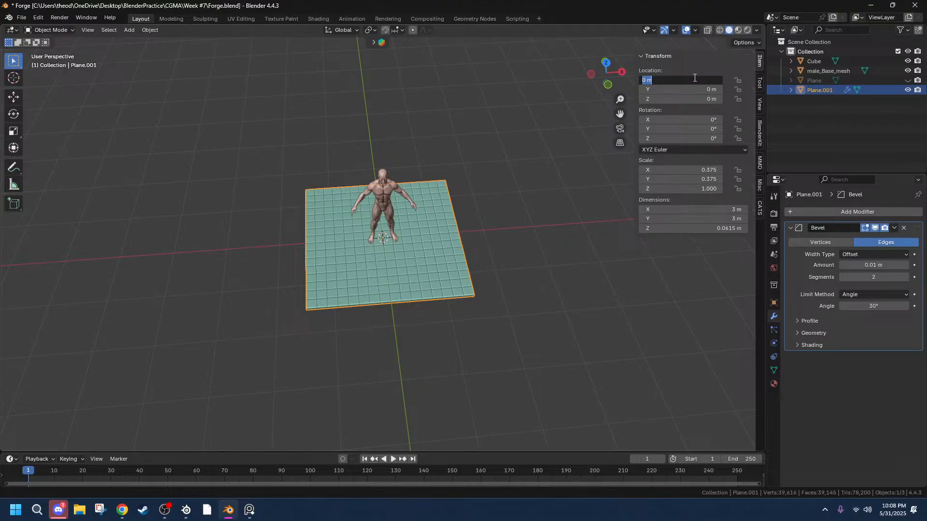
double_click(702, 211)
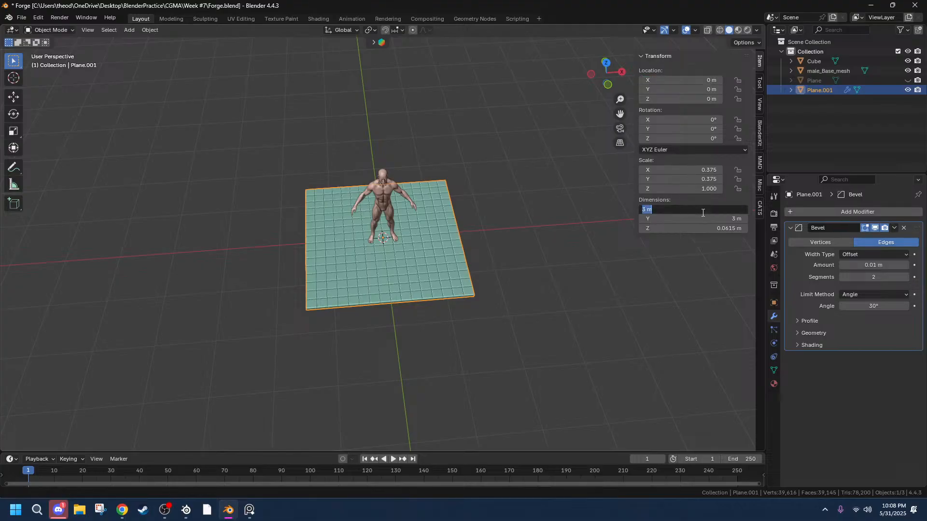
type("4")
key("Tab")
type("4")
key("Tab")
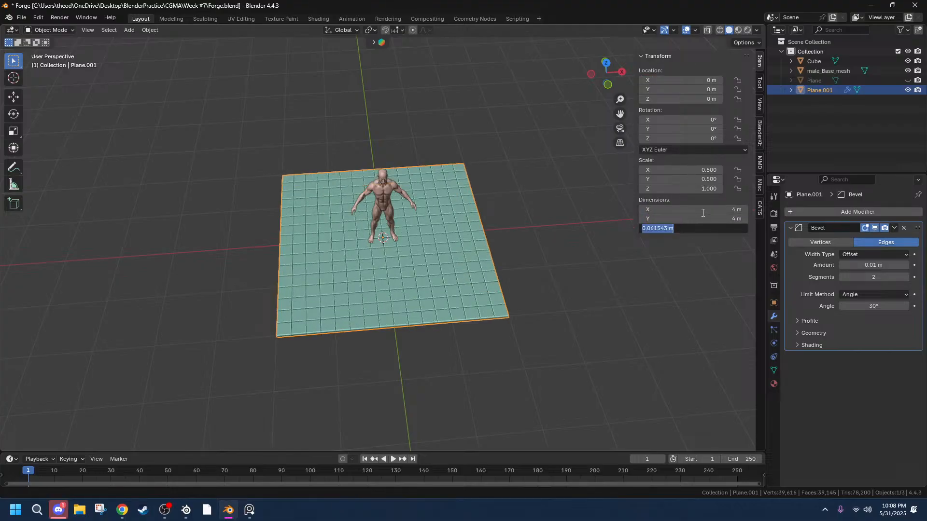
key("Escape")
Try moving the tile floor to location -4 m in X and -4 m in Y.
mouse_move(521, 371)
middle_mouse_down()
mouse_move(513, 407)
mouse_move(527, 389)
middle_mouse_up()
double_click(702, 83)
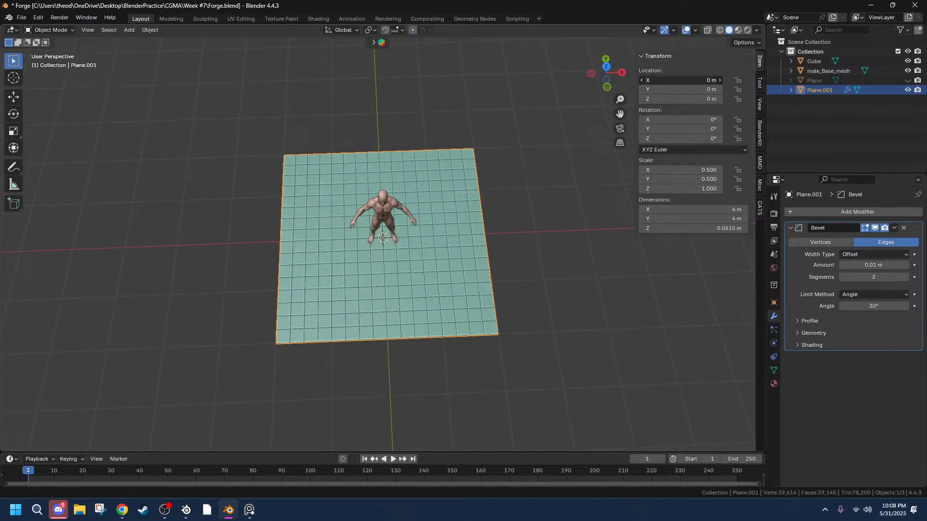
type("-4")
key("Tab")
type("-4")
key("Return")
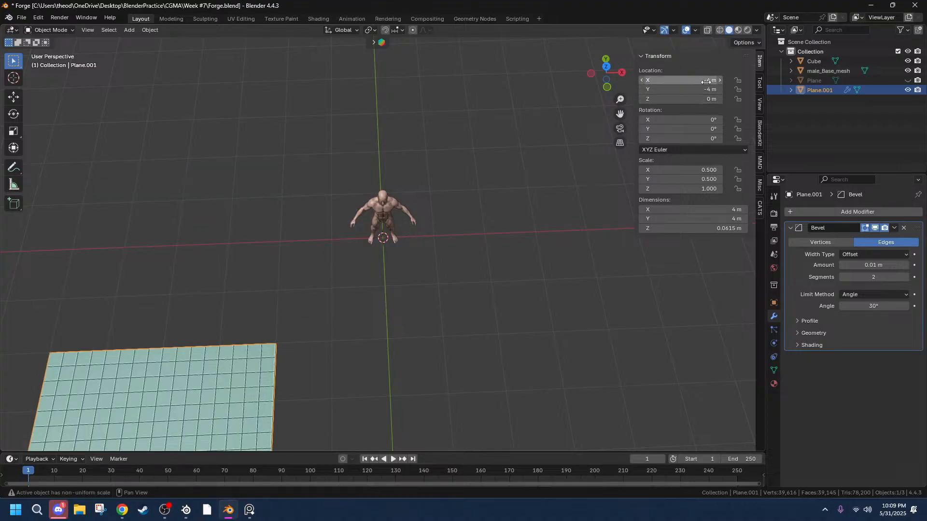
Set the tile floor's location to -2 m in X and -2 m in Y.
double_click(651, 80)
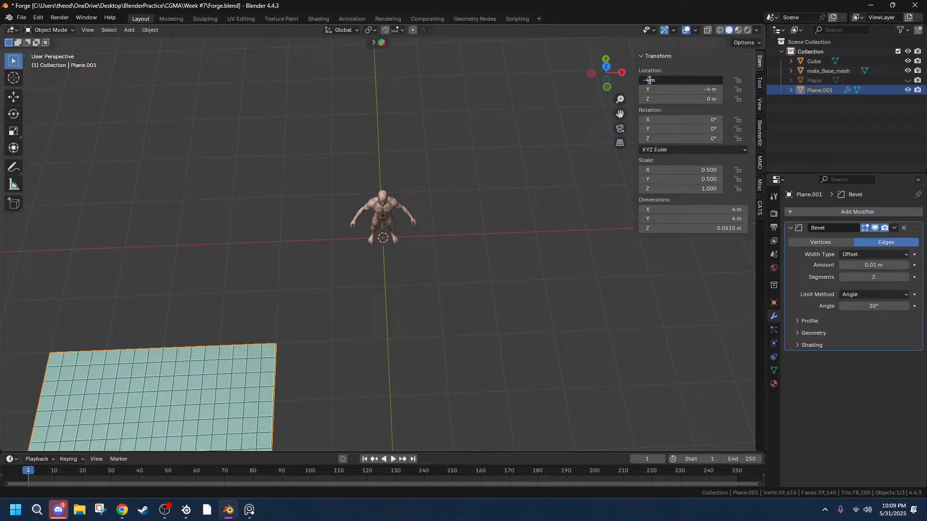
key("Tab")
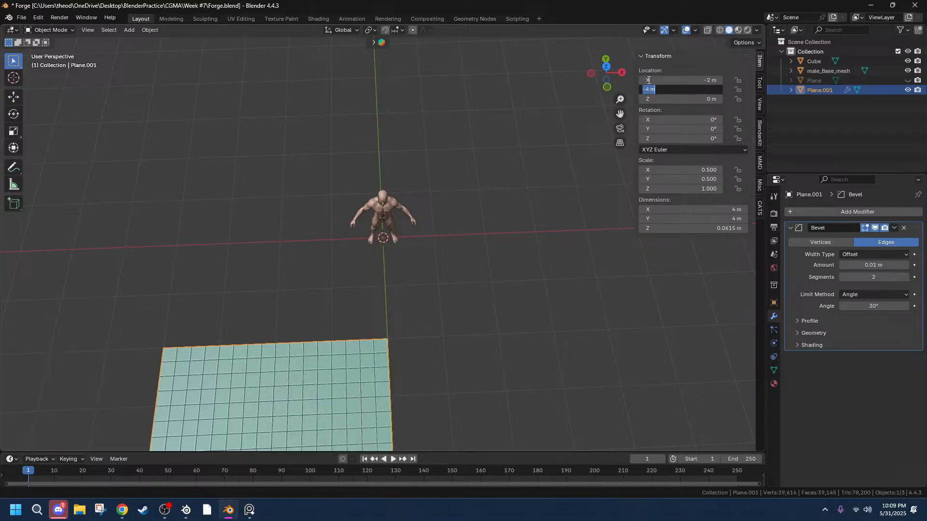
type("-2")
key("Return")
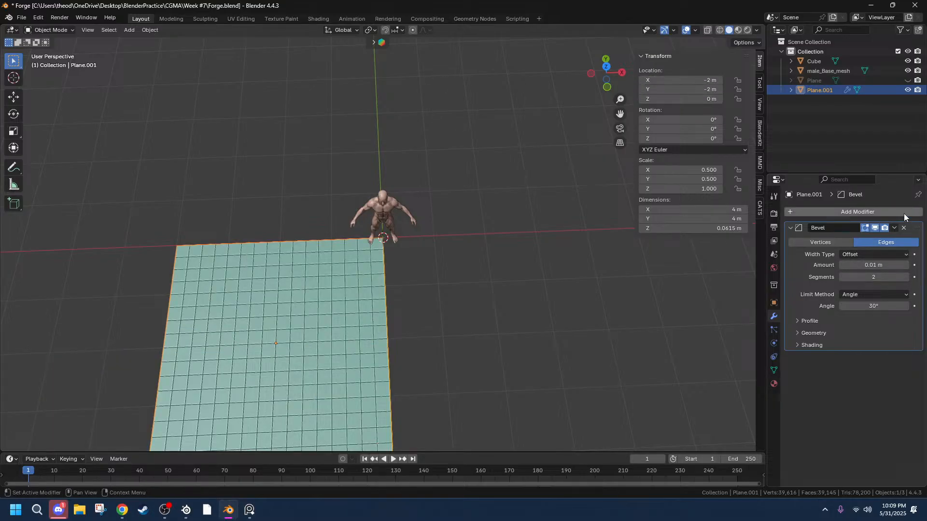
Add an Array modifier with a count of 2 to the tile floor and duplicate that modifier.
left_click(861, 212)
mouse_move(862, 217)
left_click(773, 213)
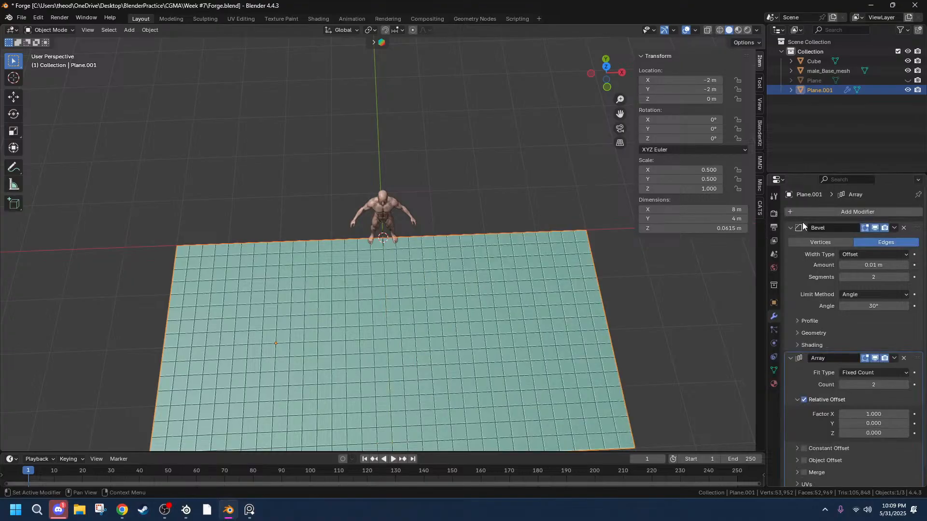
left_click(894, 358)
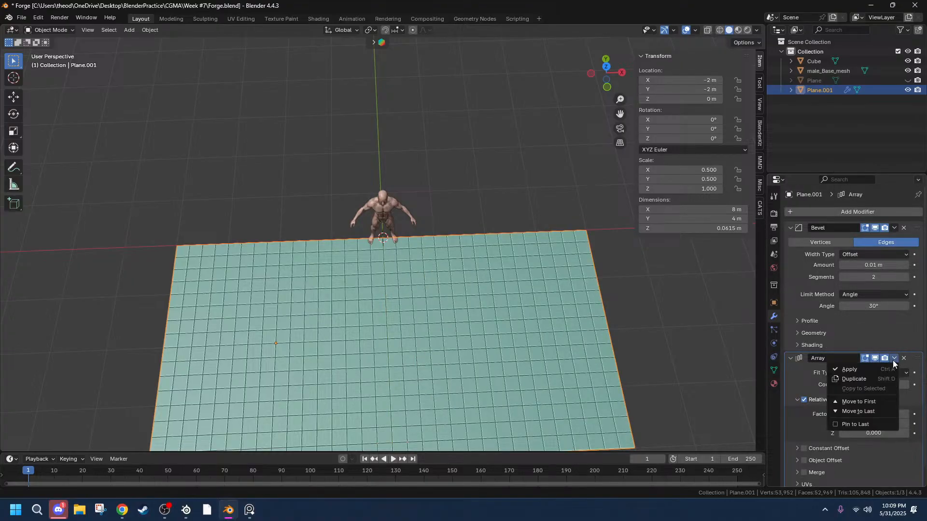
left_click(853, 379)
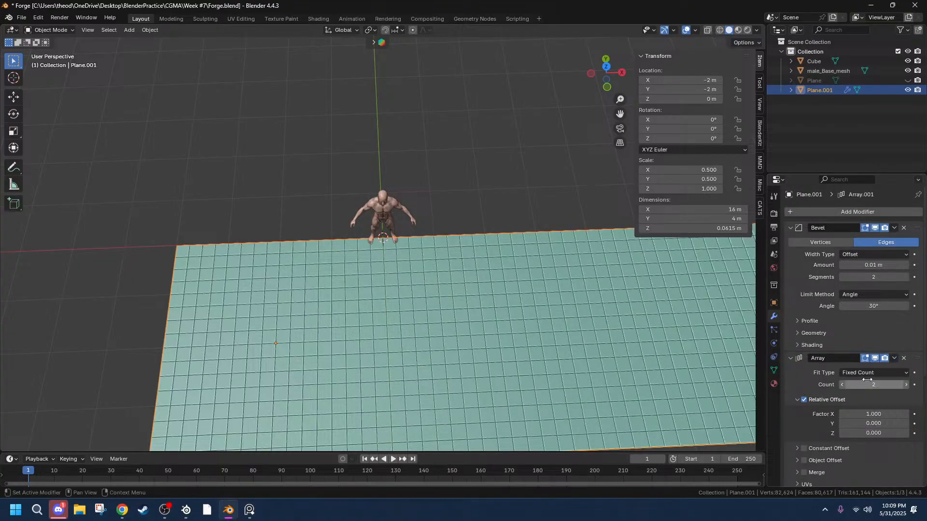
Set the duplicated Array modifier's relative offset factors to 0 in X and 1 in Y, and deselect the floor.
scroll(873, 384, "down", 8)
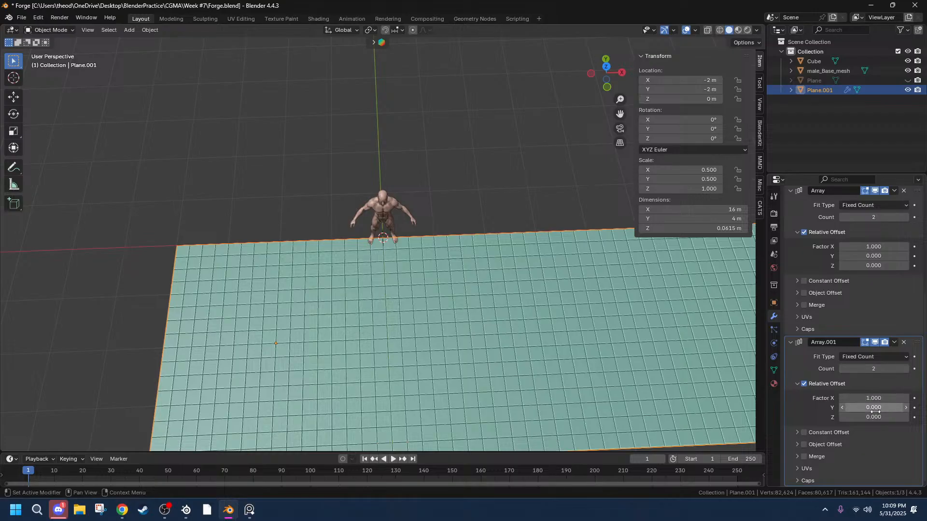
left_click(873, 398)
type("0")
key("Tab")
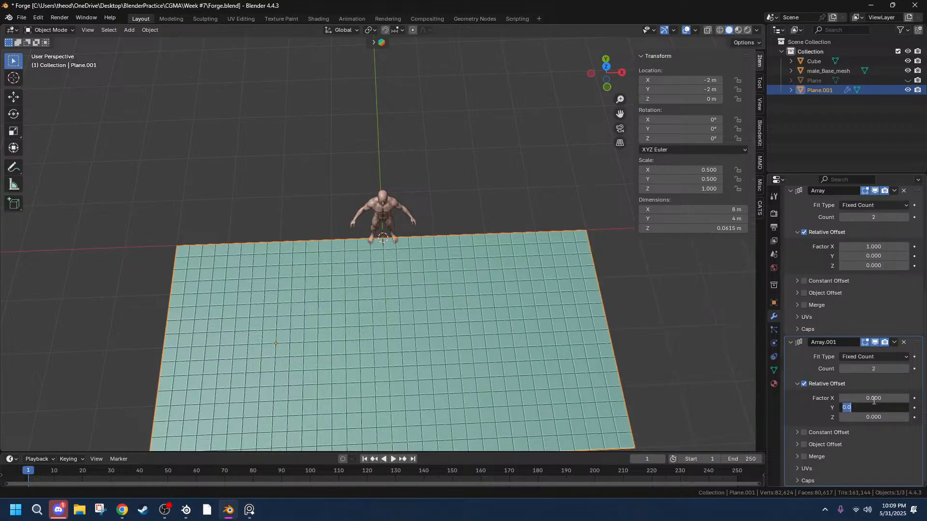
type("1")
key("Return")
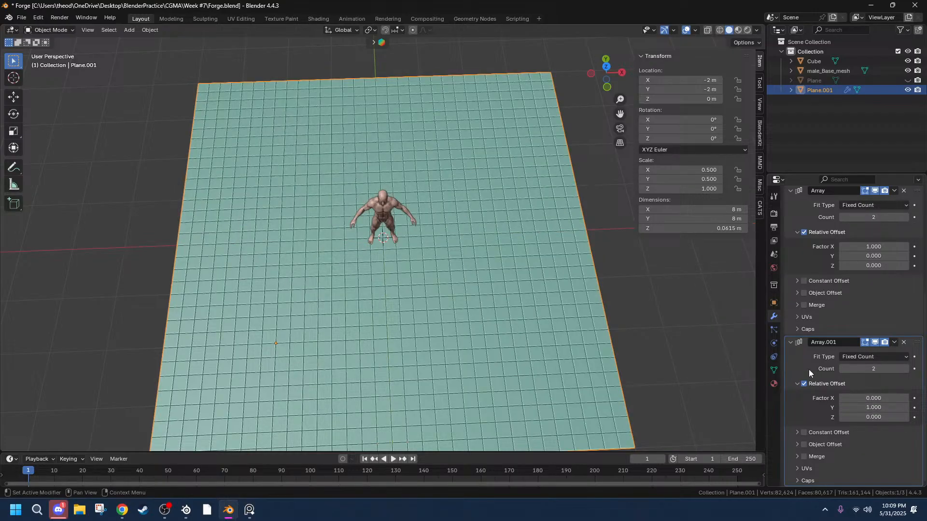
left_click(648, 360)
Apply both Array modifiers on the floor, keeping the Bevel modifier live.
scroll(891, 263, "up", 2)
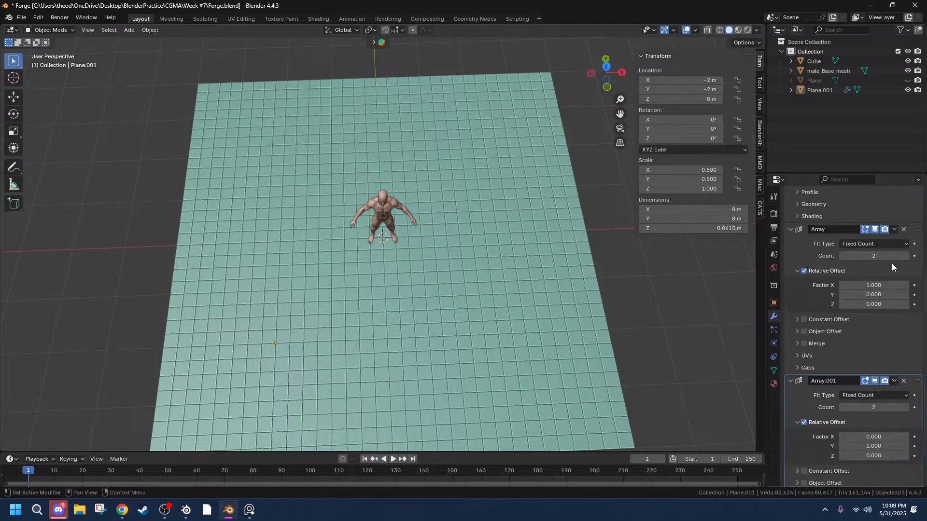
left_click(894, 229)
left_click(891, 237)
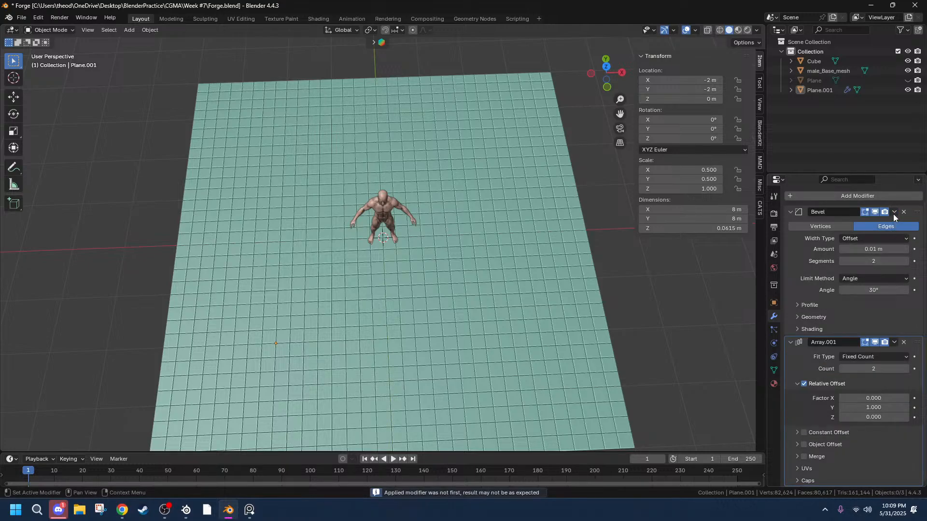
left_click(894, 342)
left_click(867, 355)
In Edit Mode, select one tile's top face and extend the selection to all coplanar faces.
middle_click_drag(671, 405, 639, 338)
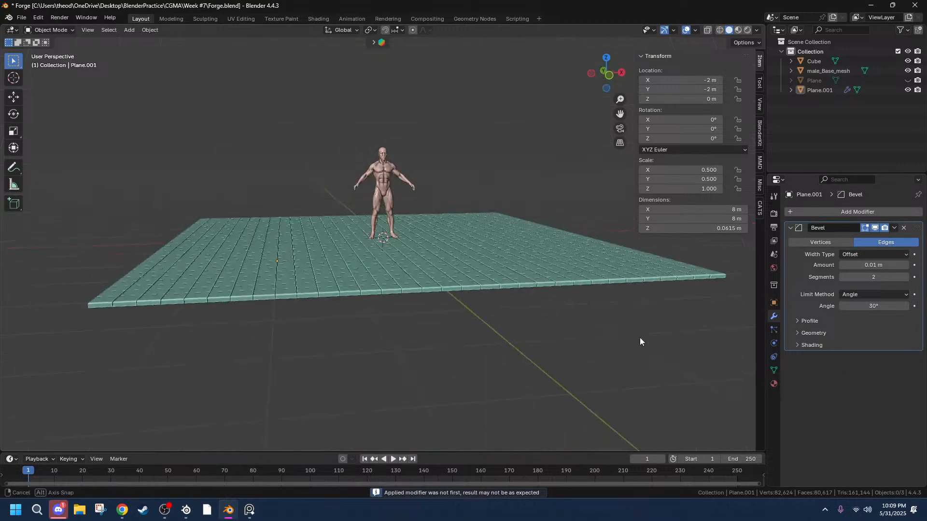
key("Tab")
left_click(276, 288)
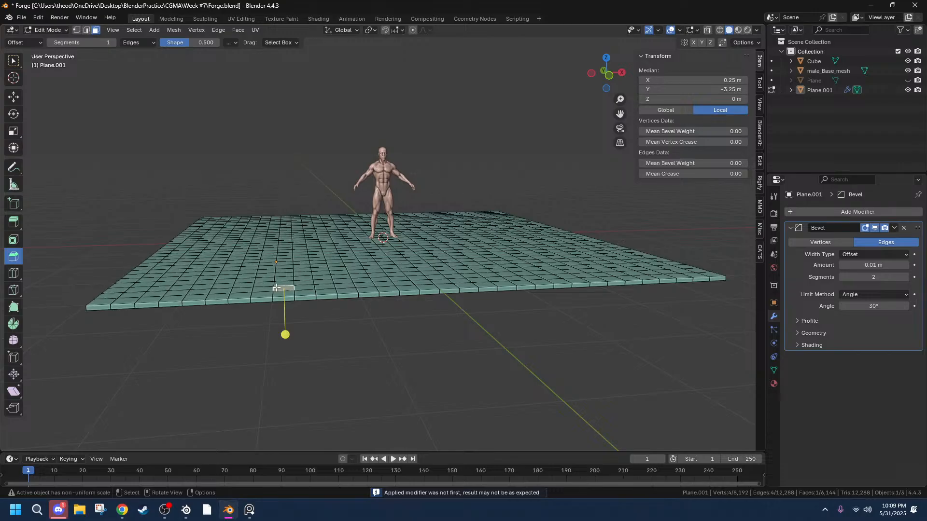
key("shift+g")
key("shift+g")
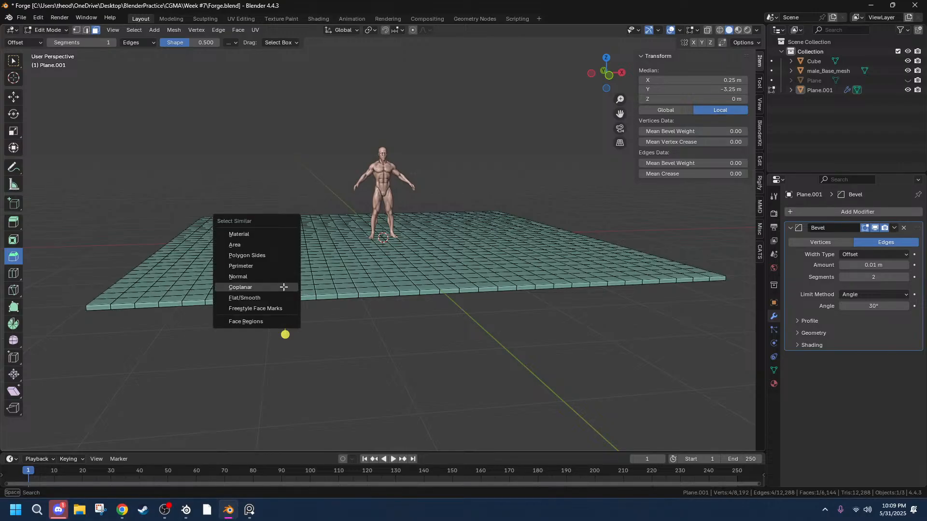
left_click(283, 286)
scroll(324, 277, "up", 3)
scroll(322, 280, "down", 2)
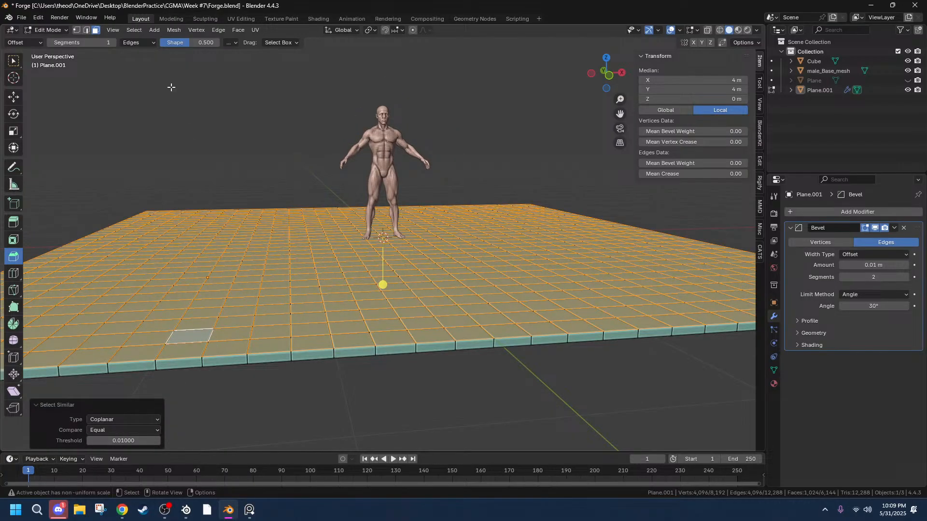
Randomize the vertices of the selected tile top faces with an amount of 0.01 m.
left_click(174, 30)
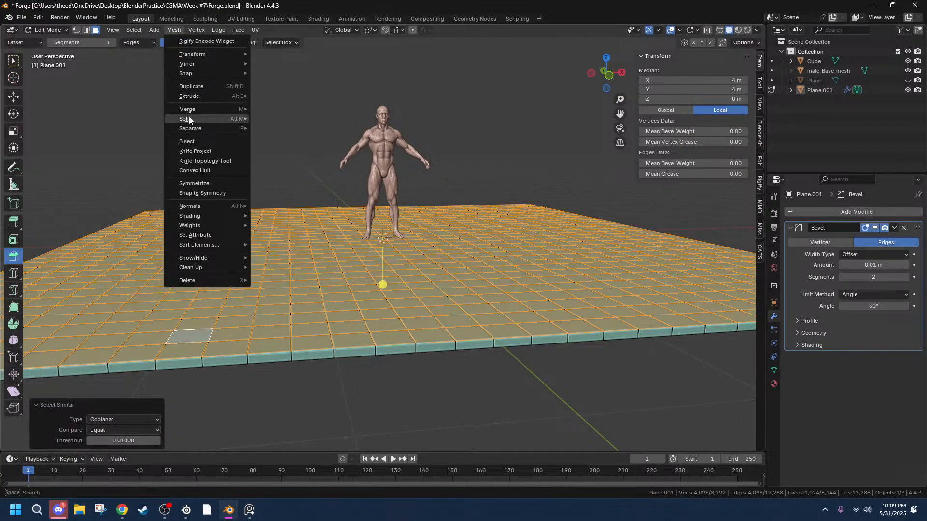
mouse_move(194, 54)
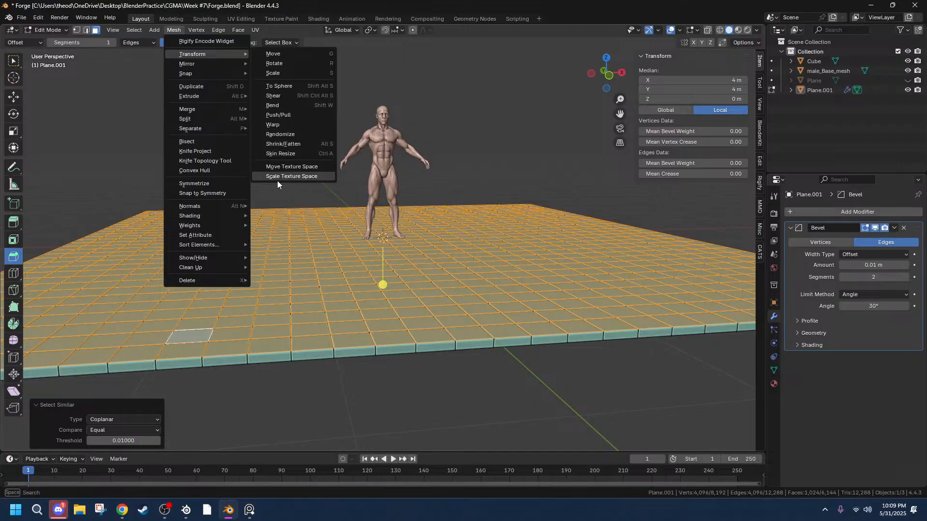
mouse_move(230, 60)
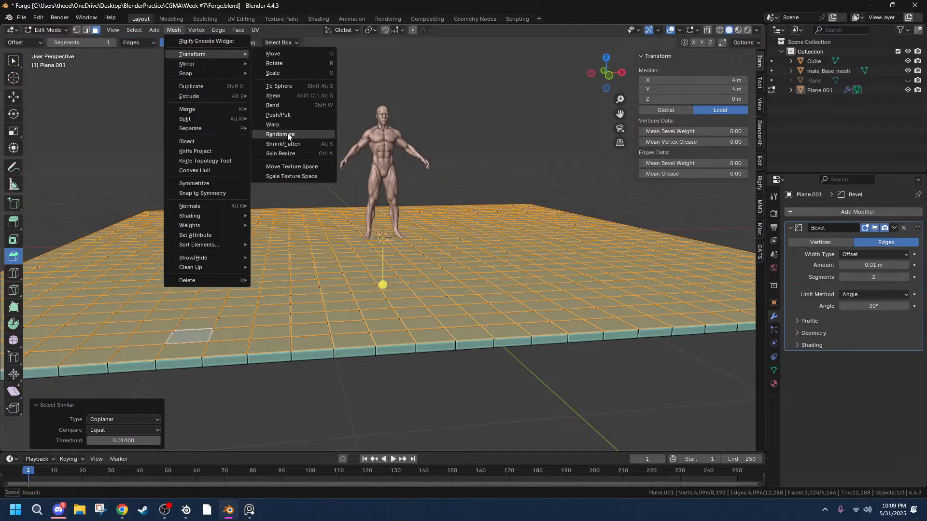
left_click(288, 135)
double_click(141, 410)
type("0.01")
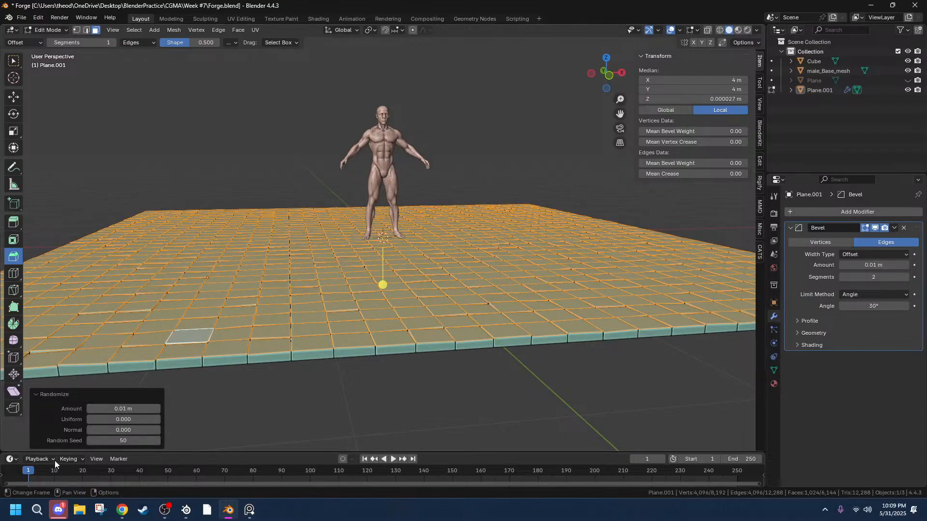
Try a Randomize amount of 0.02 m on the tile tops, check the unevenness up close, and return it to 0.01 m.
left_click(118, 407)
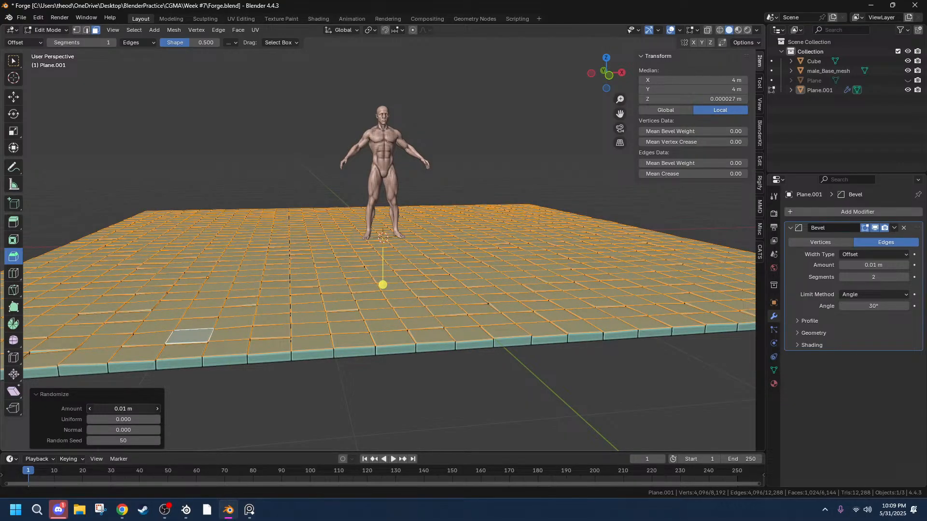
left_click_drag(117, 407, 125, 407)
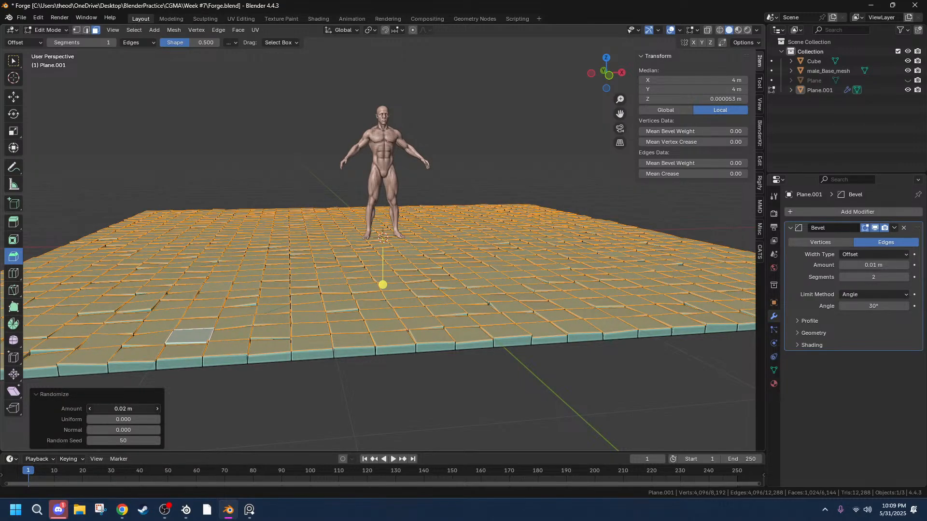
middle_click_drag(502, 293, 490, 296)
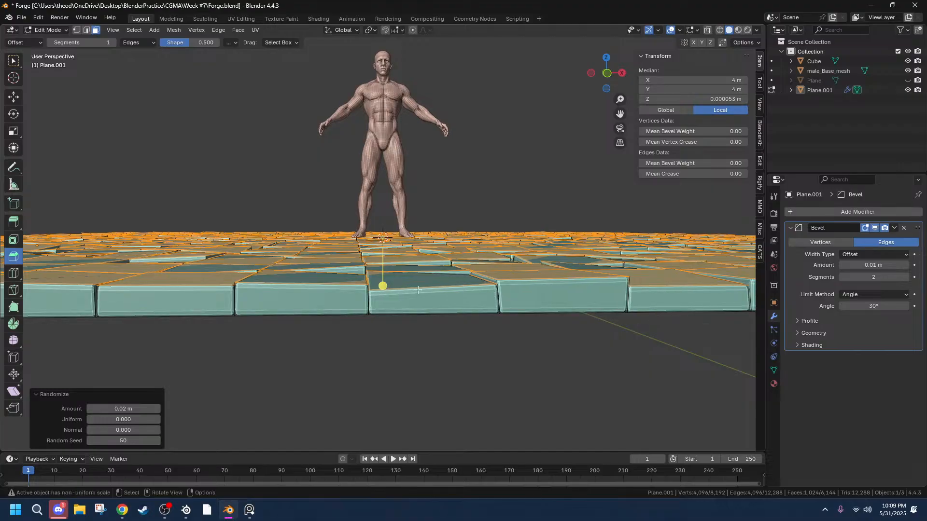
left_click_drag(120, 406, 116, 406)
scroll(421, 370, "up", 2)
middle_click_drag(421, 370, 464, 303)
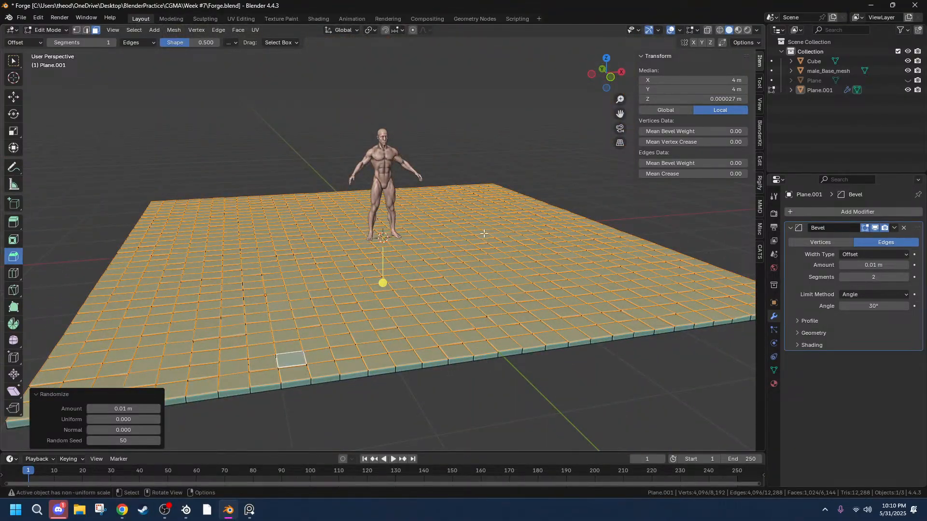
Return to Object Mode and check the randomized floor from the side and from above.
middle_click_drag(484, 233, 346, 321)
right_click(346, 322)
key("Escape")
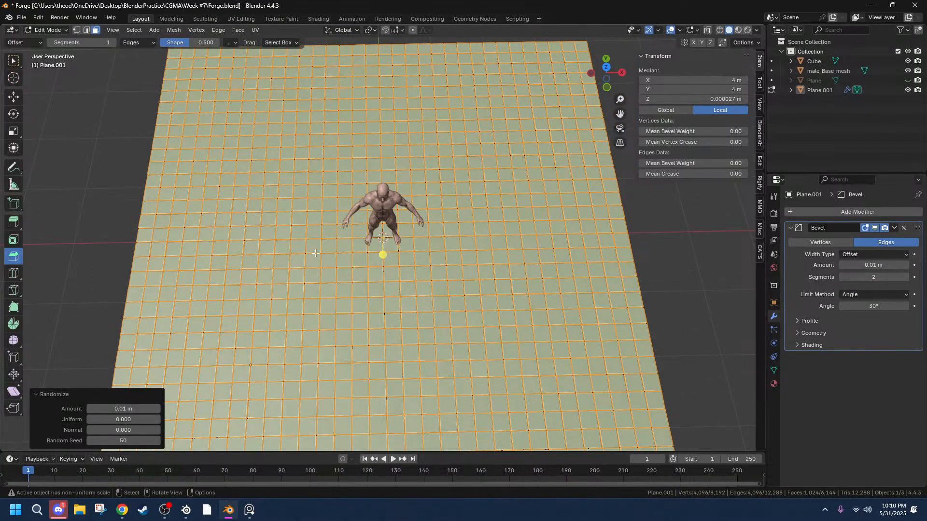
key("Tab")
middle_click_drag(380, 330, 412, 259)
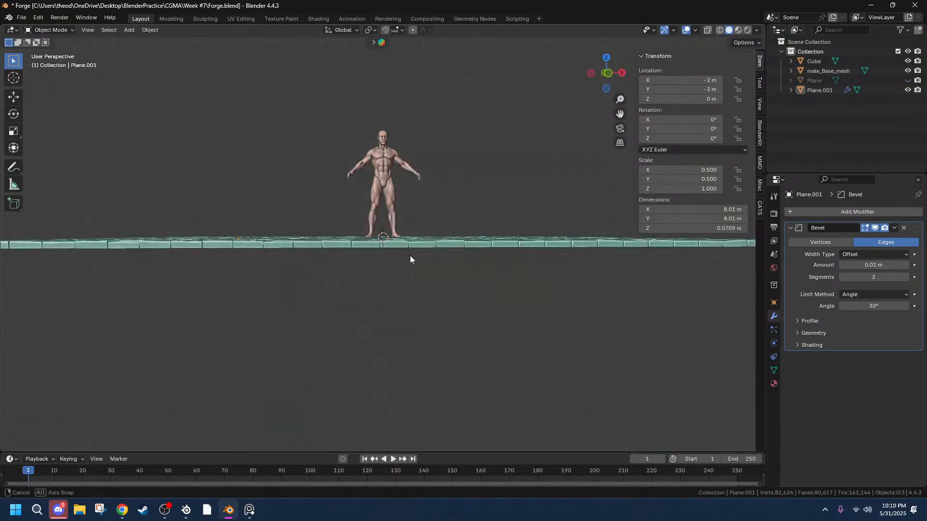
middle_click_drag(451, 201, 418, 270)
Try setting the origin to geometry and to the 3D cursor without the floor selected.
right_click(418, 271)
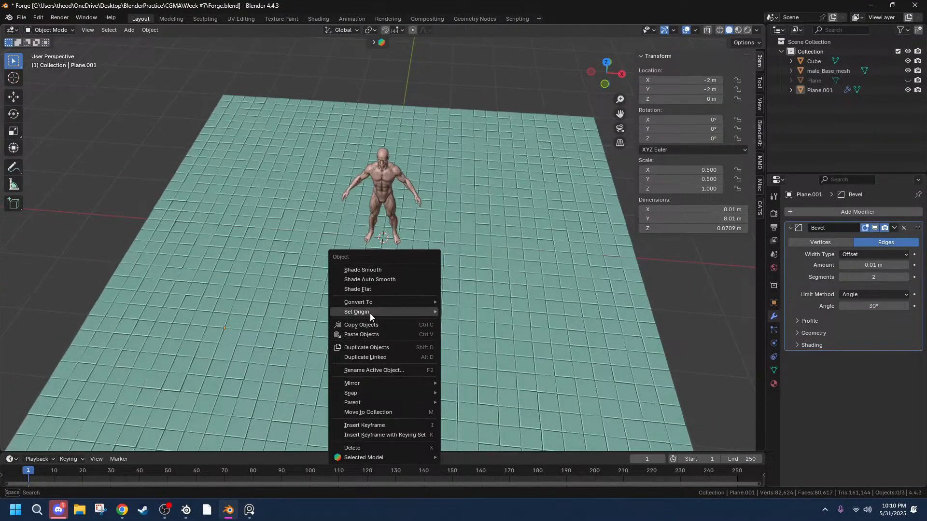
mouse_move(370, 313)
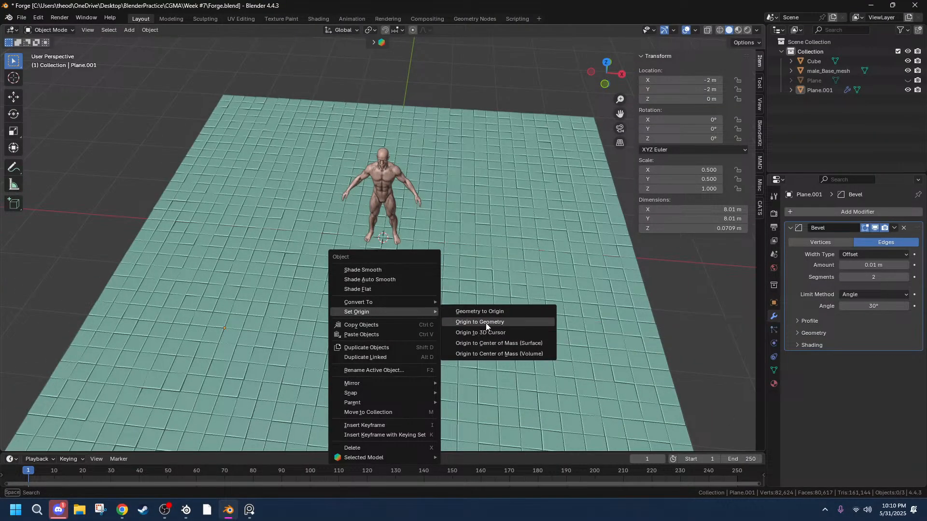
left_click(486, 322)
middle_click_drag(421, 269, 428, 331)
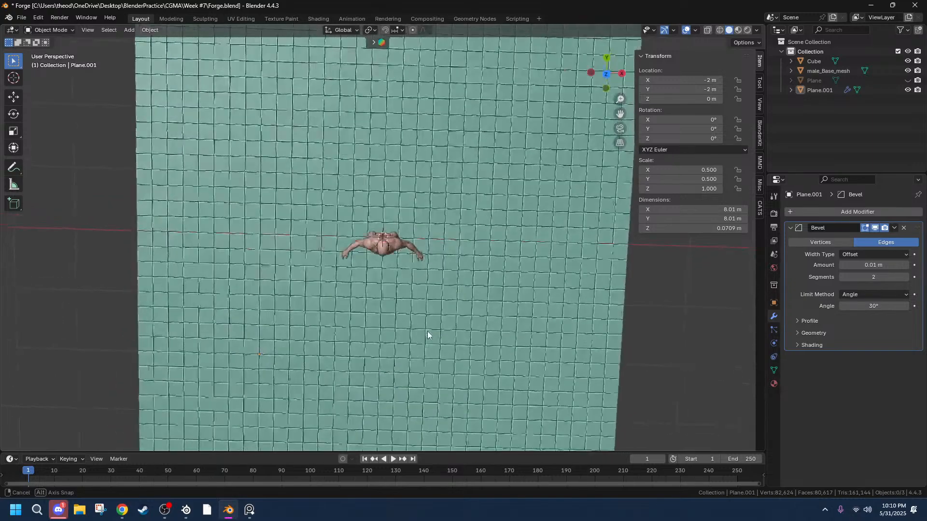
right_click(427, 331)
mouse_move(378, 332)
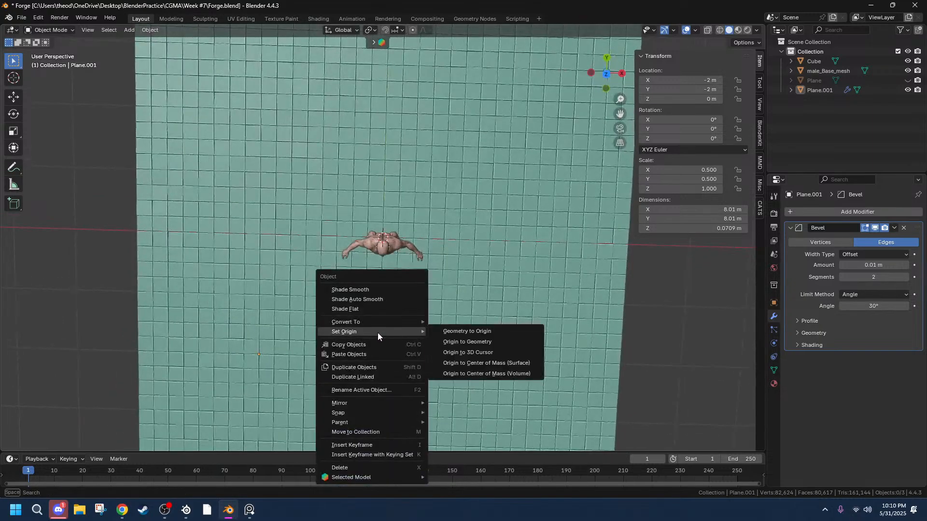
left_click(497, 355)
Select the tile floor and set its origin to its geometry, followed by the 3D cursor.
middle_click_drag(488, 333, 497, 327)
left_click(497, 327)
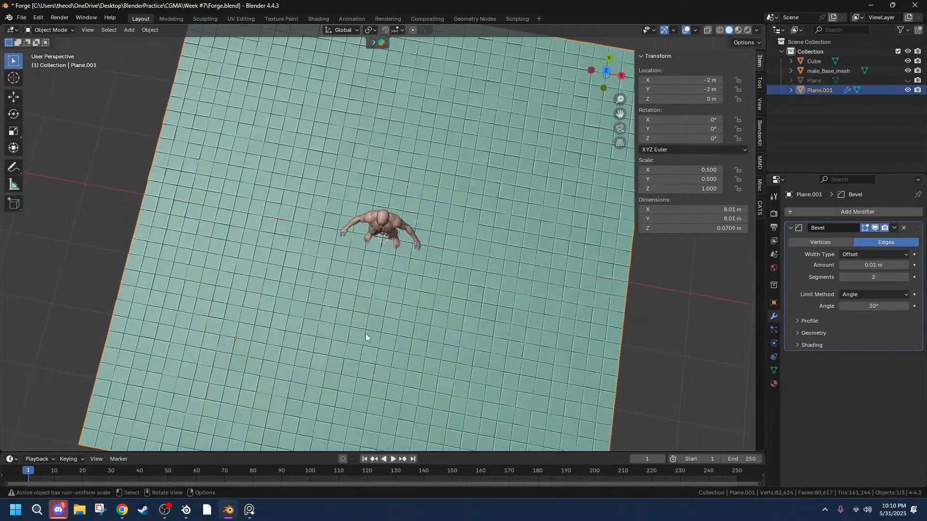
right_click(323, 332)
mouse_move(323, 333)
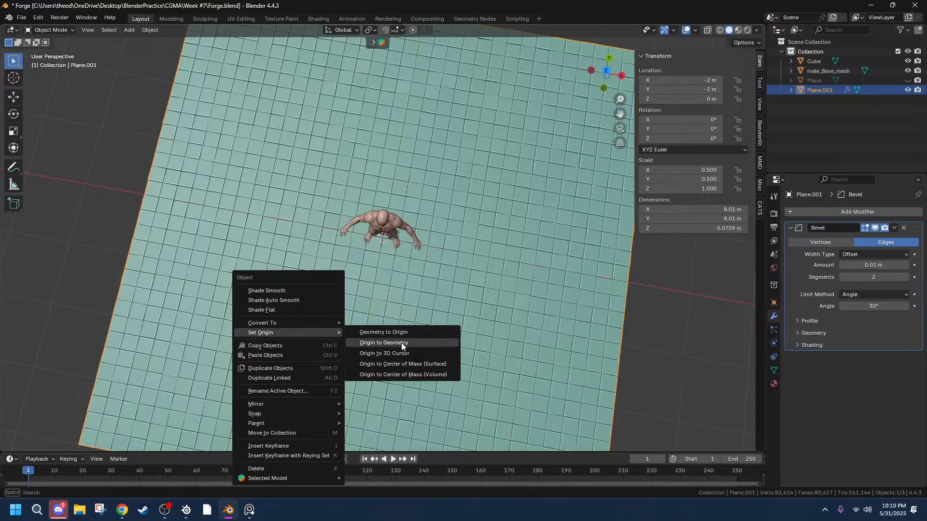
left_click(401, 344)
middle_click_drag(407, 343, 435, 281)
scroll(434, 245, "up", 4)
right_click(381, 267)
mouse_move(356, 271)
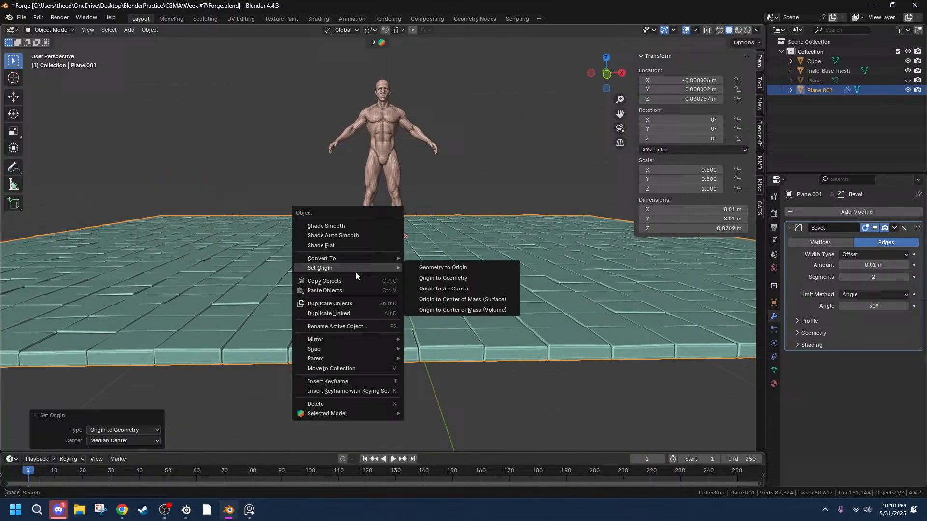
left_click(453, 292)
mouse_move(451, 304)
middle_mouse_down()
mouse_move(454, 334)
mouse_move(467, 317)
mouse_move(463, 292)
middle_mouse_up()
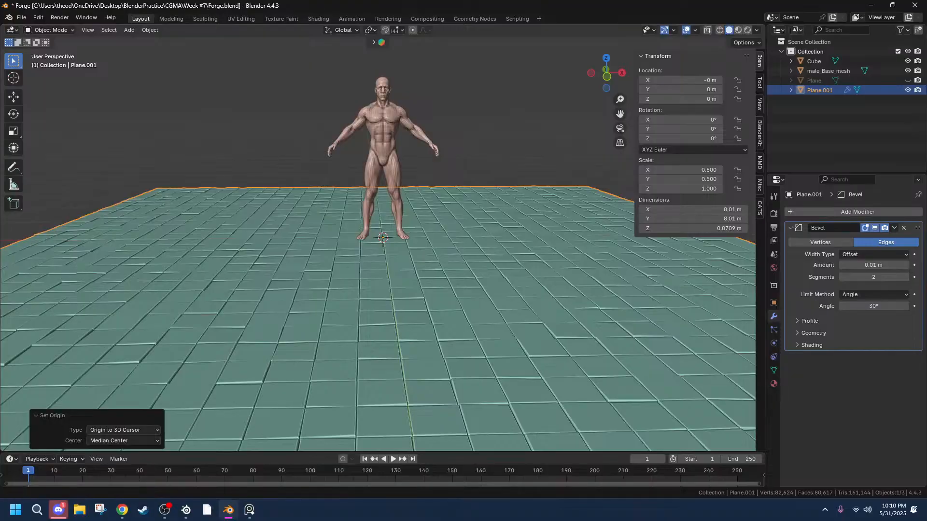
Examine the floor's irregular tiles and its placement around the figure from above and from low angles.
scroll(419, 314, "down", 4)
scroll(418, 314, "up", 3)
middle_click_drag(425, 335, 432, 321)
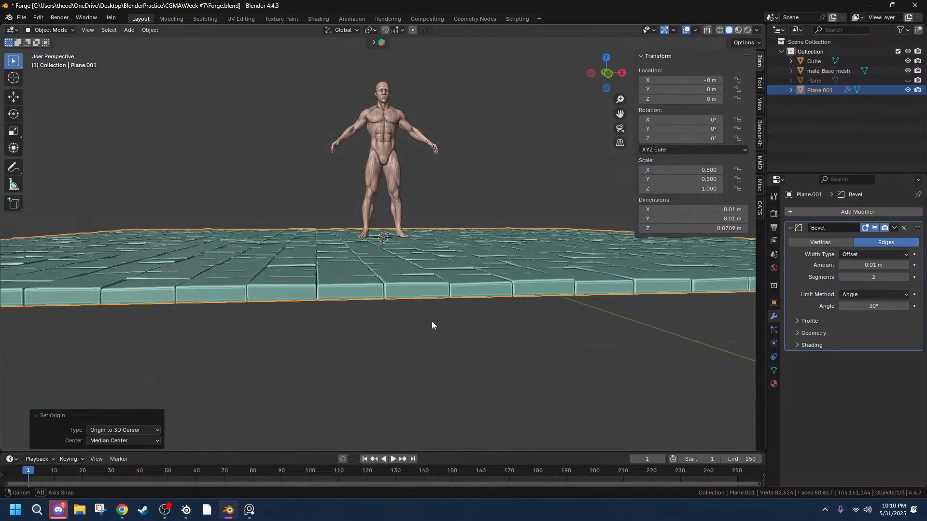
scroll(436, 277, "down", 2)
middle_click_drag(436, 282, 283, 337)
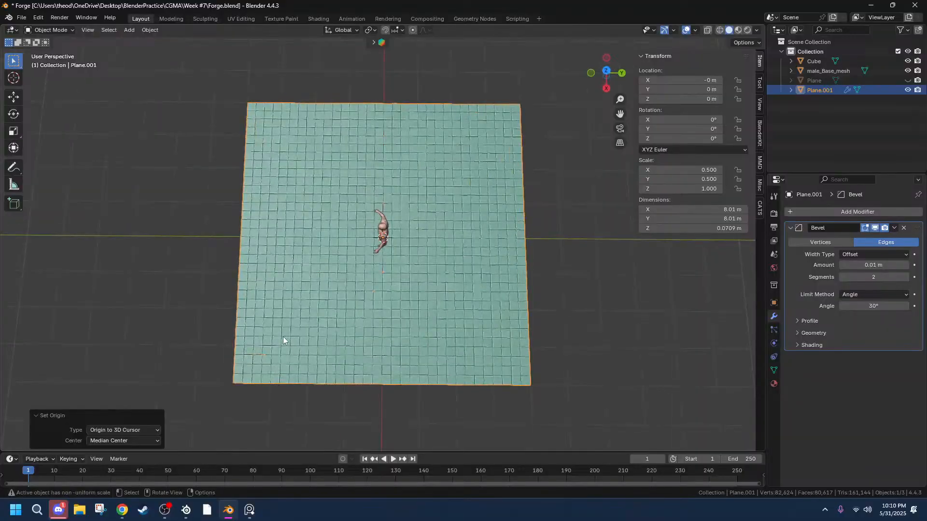
middle_click_drag(381, 328, 537, 265)
scroll(431, 274, "up", 6)
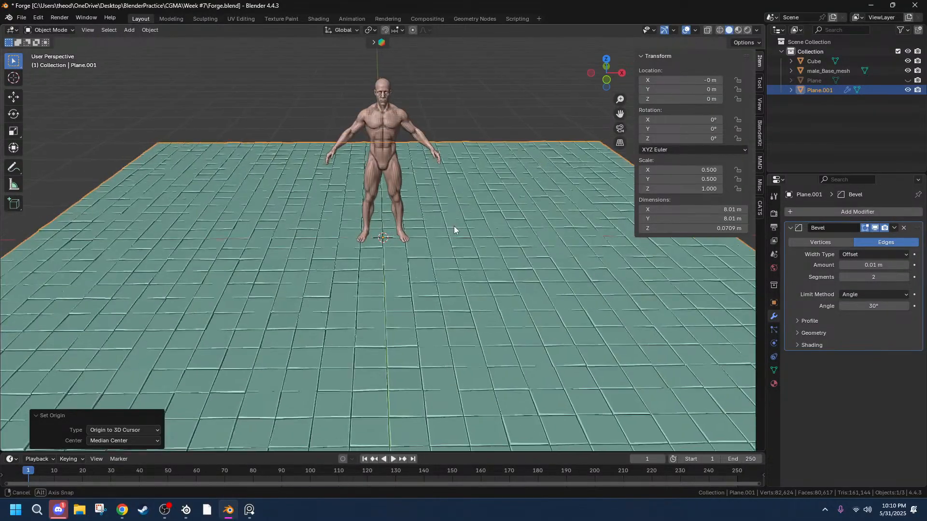
middle_click_drag(454, 226, 243, 149)
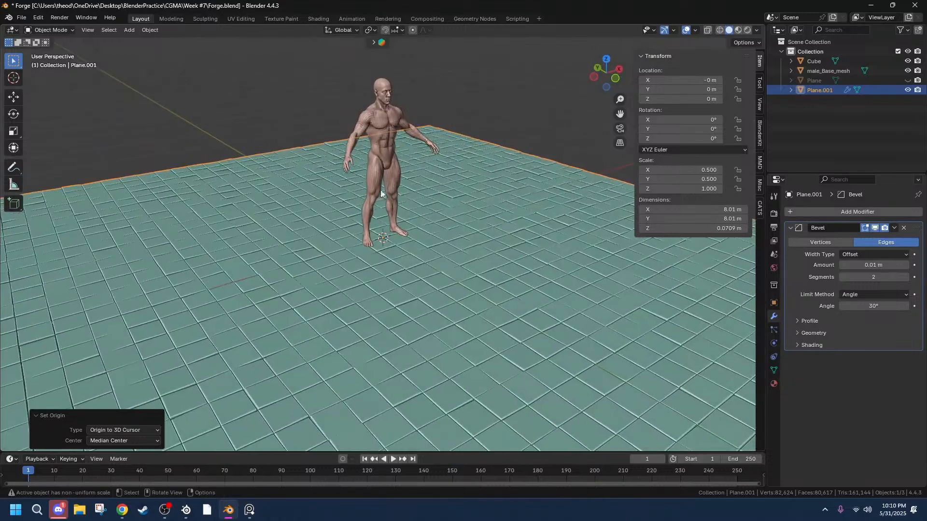
Hide the male_Base_mesh figure and unhide the Plane object.
left_click(397, 123)
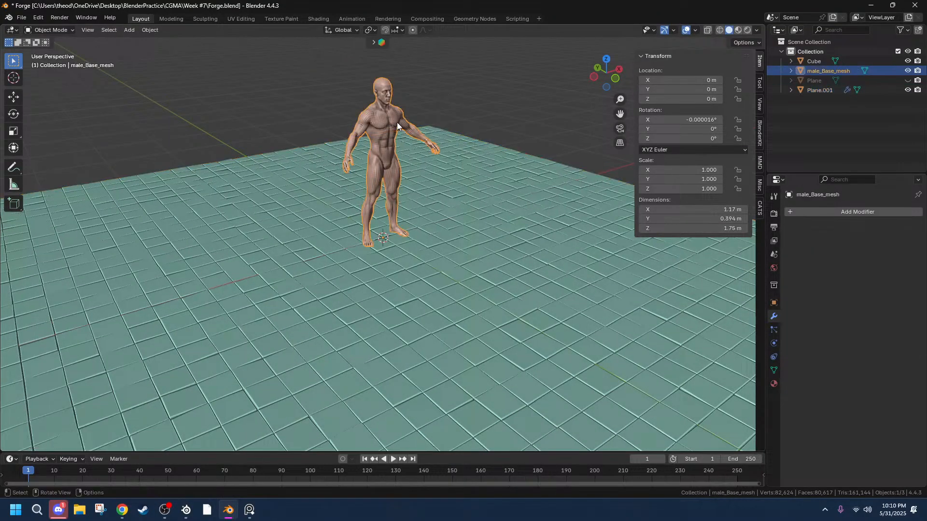
left_click(908, 72)
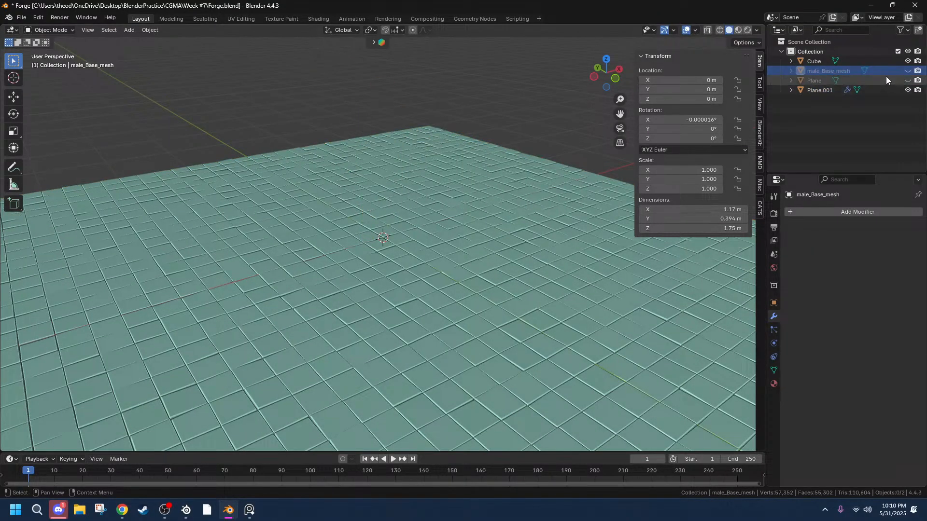
left_click(893, 81)
left_click(908, 80)
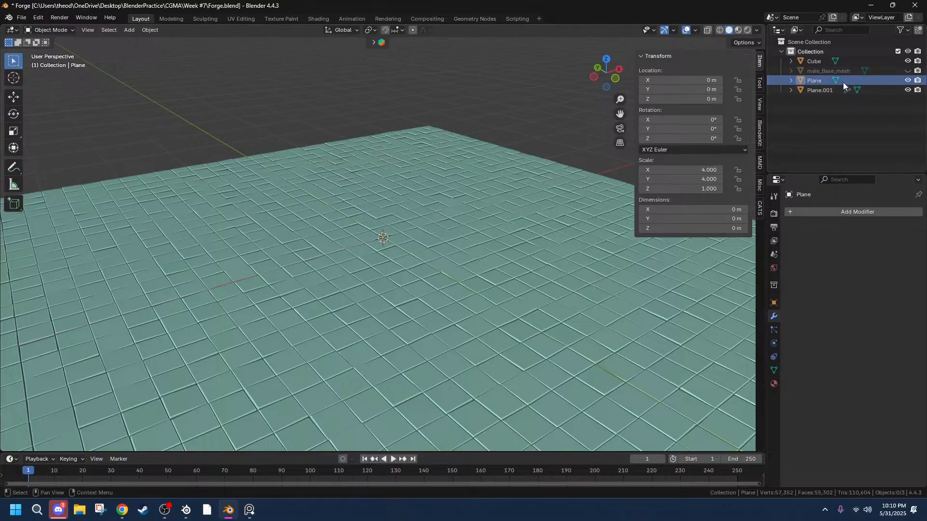
key("z")
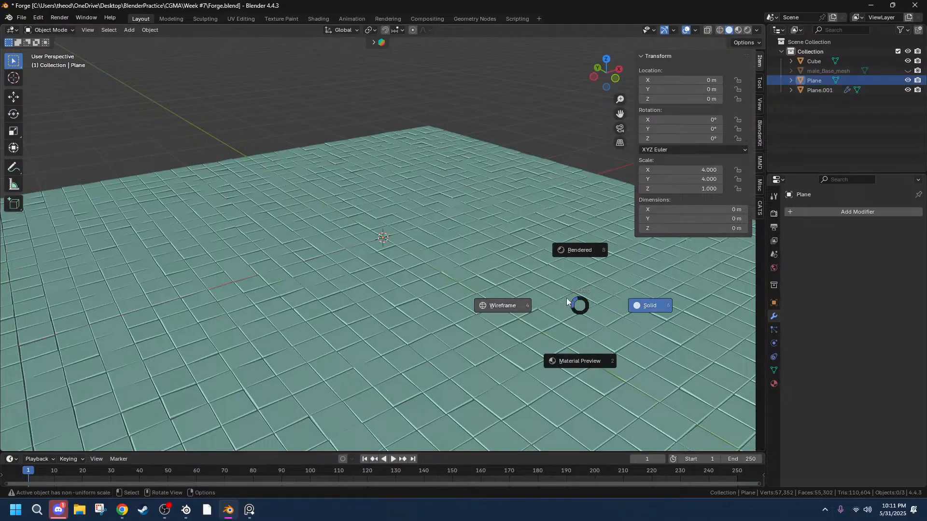
scroll(436, 293, "down", 8)
key("z")
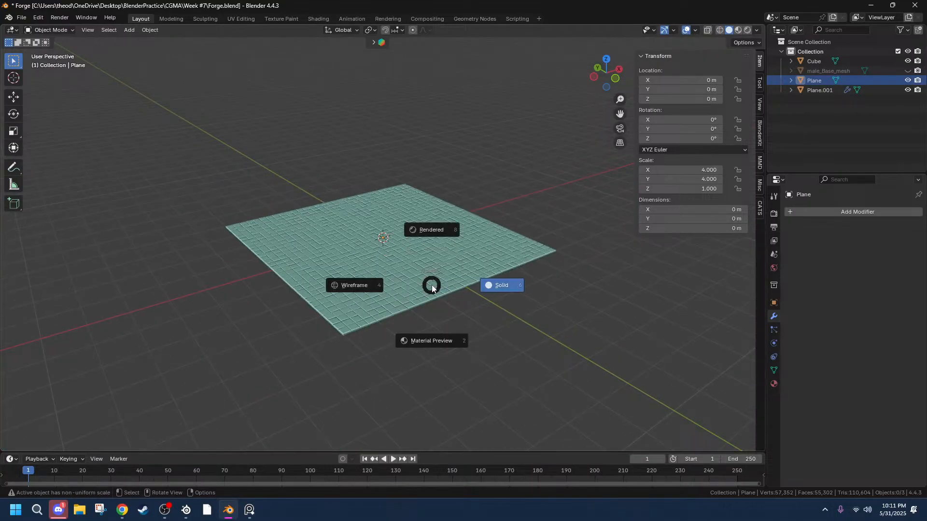
Select the Plane object, try moving it about 7.4 m along X, and undo the move.
left_click(819, 79)
scroll(473, 333, "up", 1)
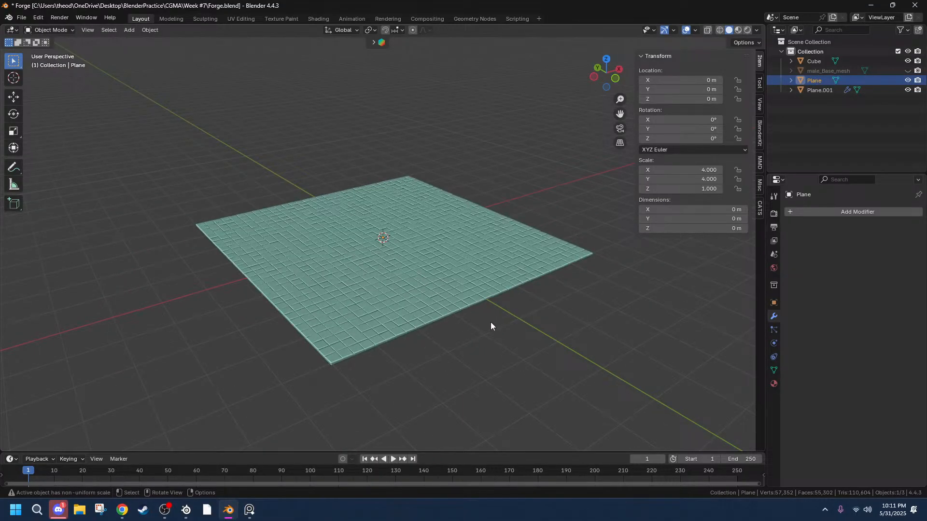
left_click(16, 102)
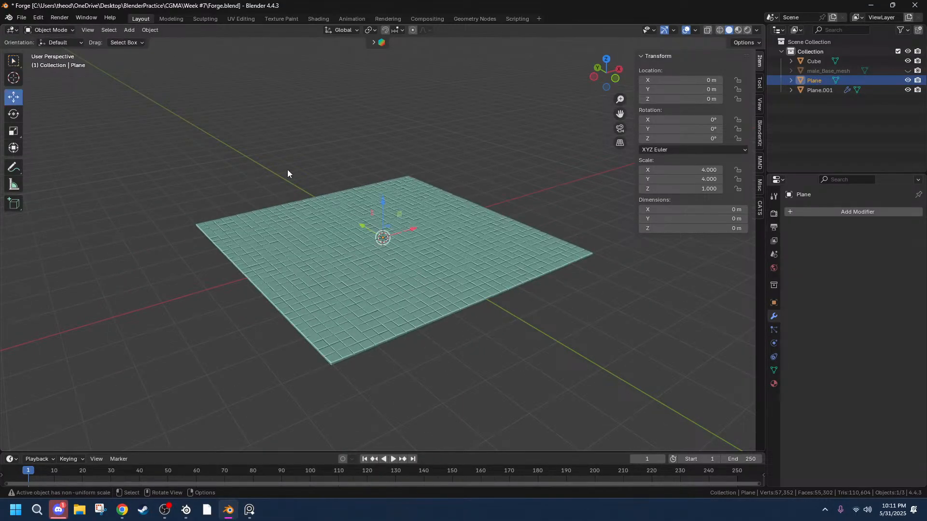
left_click_drag(409, 232, 581, 188)
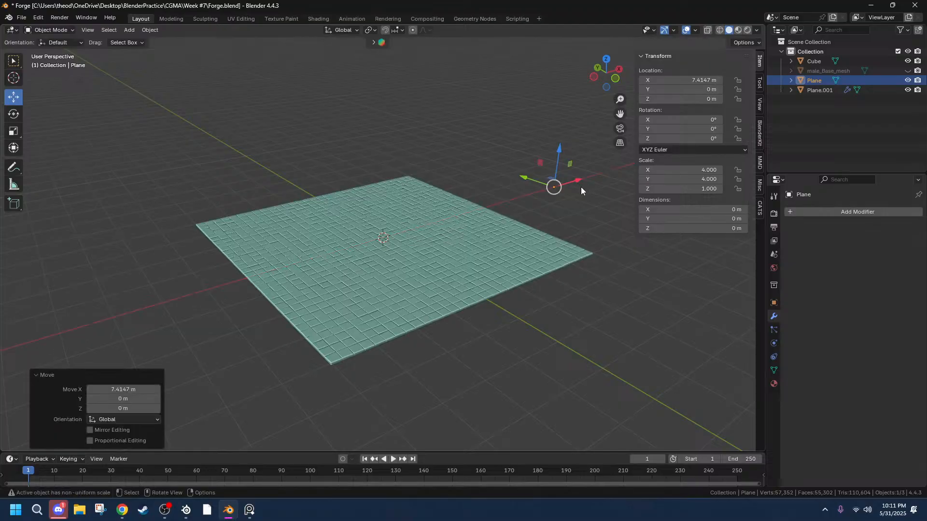
scroll(584, 192, "up", 4)
scroll(584, 192, "down", 3)
key("ctrl+z")
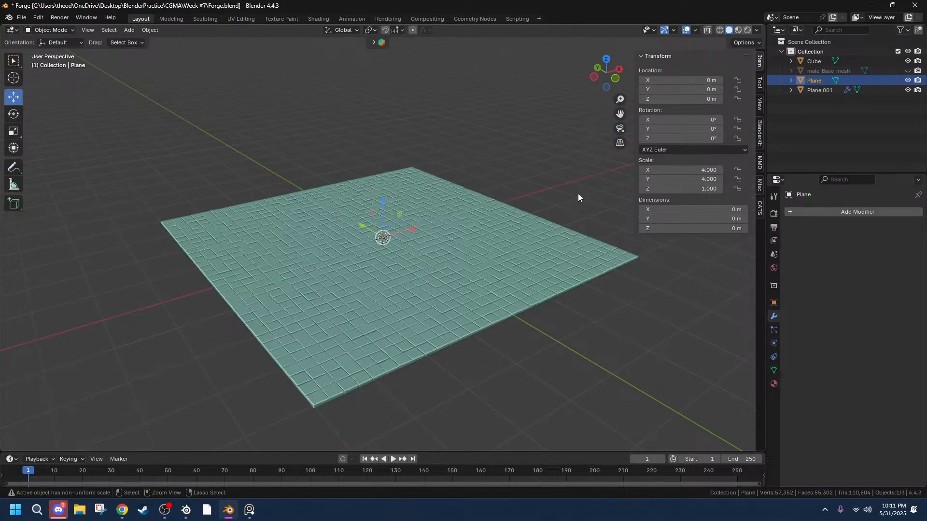
Delete the empty Plane object and leave the tile floor deselected.
left_click(620, 303)
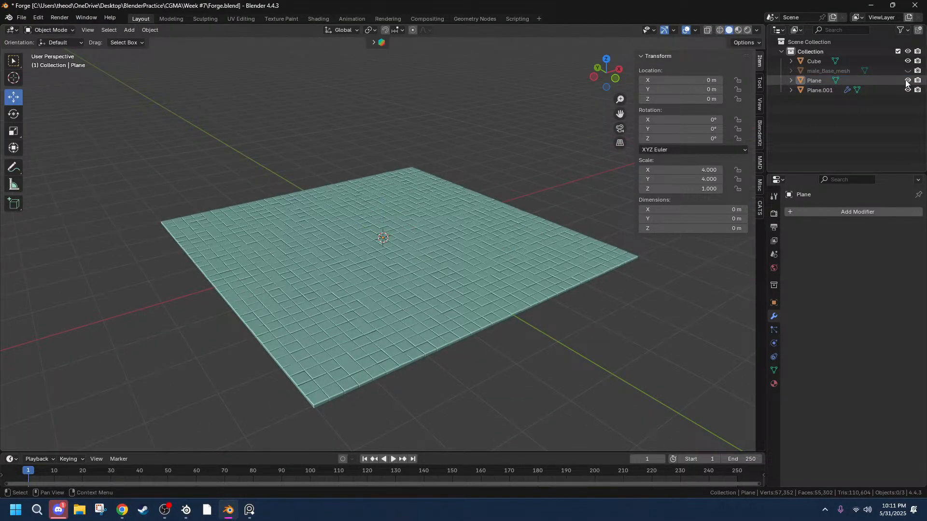
left_click(887, 82)
key("Delete")
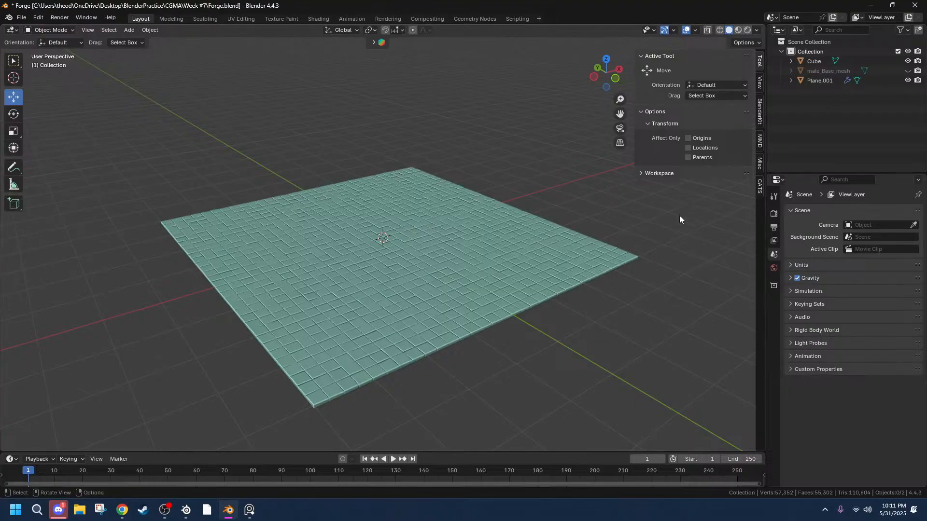
left_click(403, 274)
left_click(509, 342)
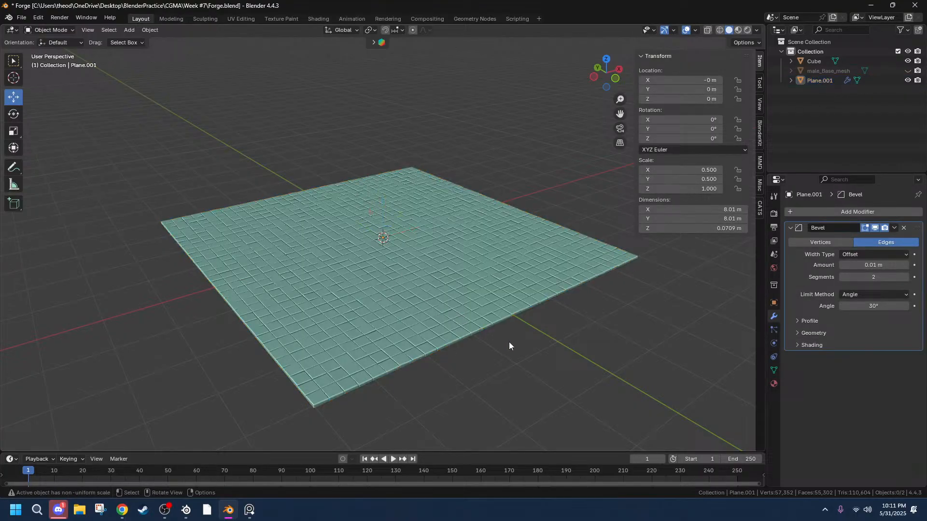
mouse_move(509, 341)
middle_mouse_down()
mouse_move(462, 280)
mouse_move(393, 286)
mouse_move(396, 250)
mouse_move(376, 287)
middle_mouse_up()
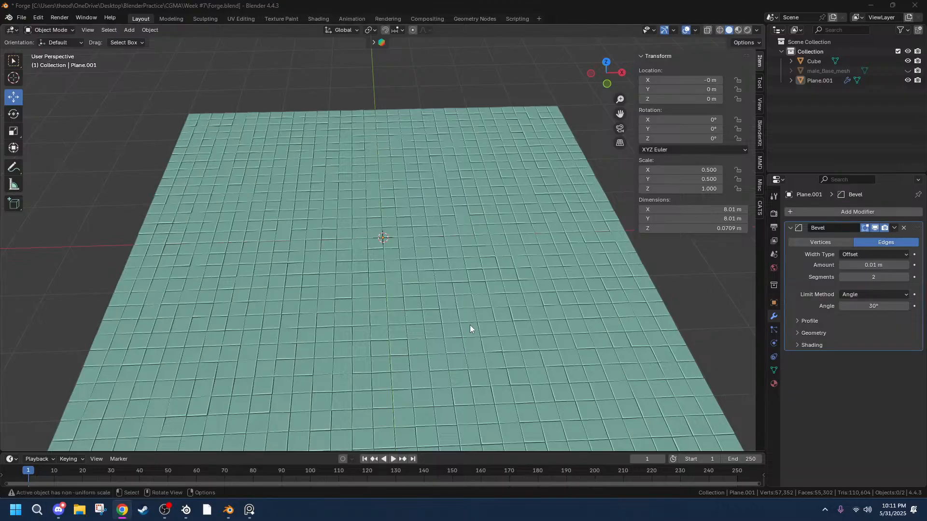
Switch to the PureRef reference board and examine the collected forge images, including the open-air smithy with the stone walls and work table.
middle_click_drag(463, 331, 394, 182)
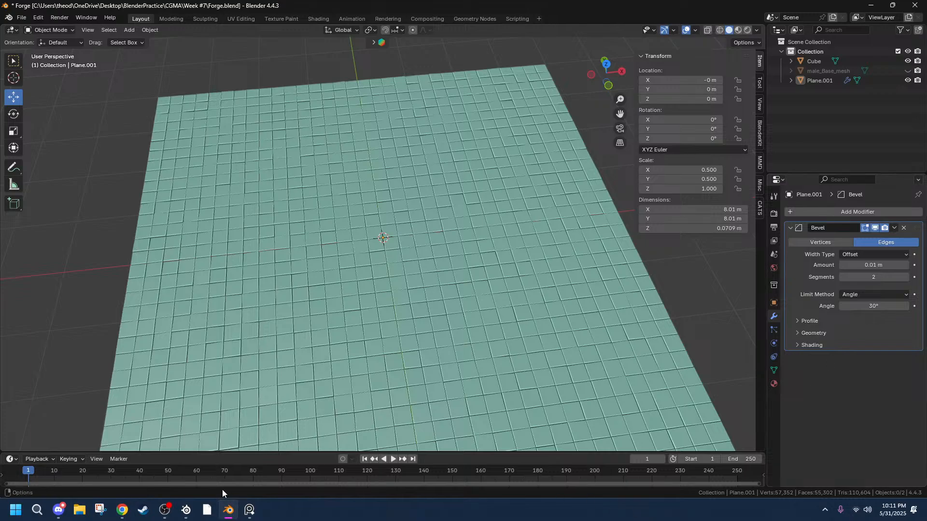
left_click(243, 513)
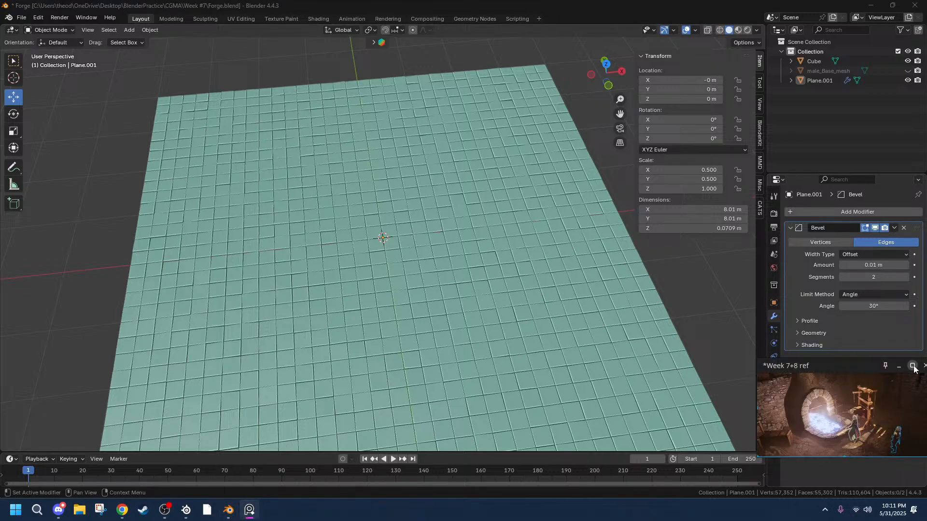
key("ctrl+f")
middle_click_drag(732, 291, 34, 11)
scroll(552, 193, "down", 5)
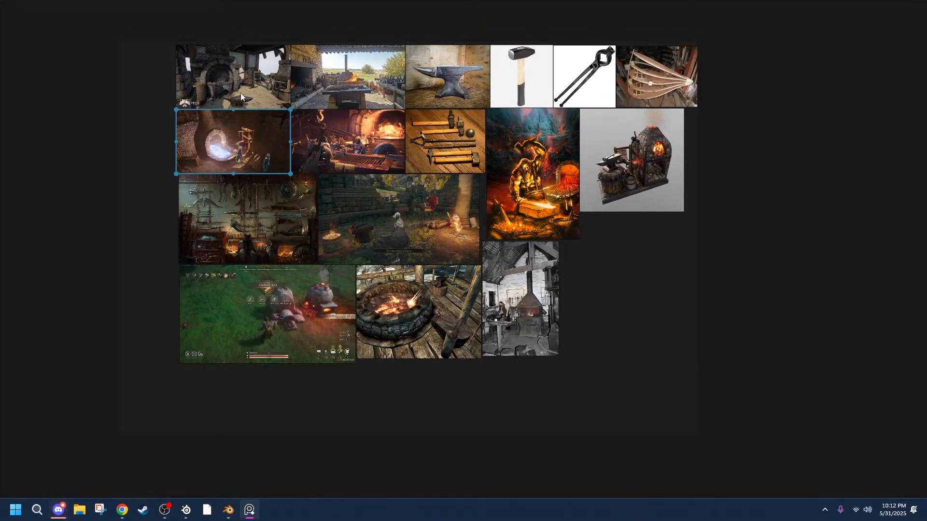
double_click(331, 74)
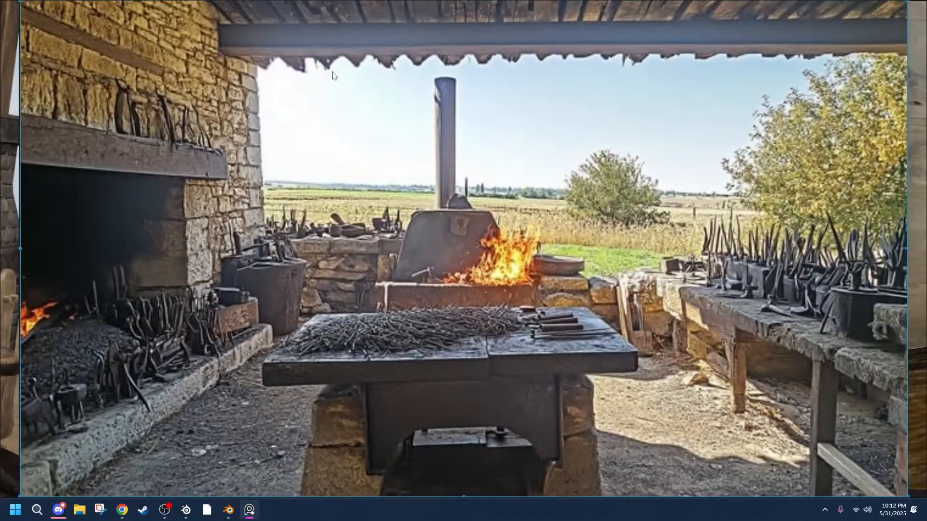
double_click(436, 262)
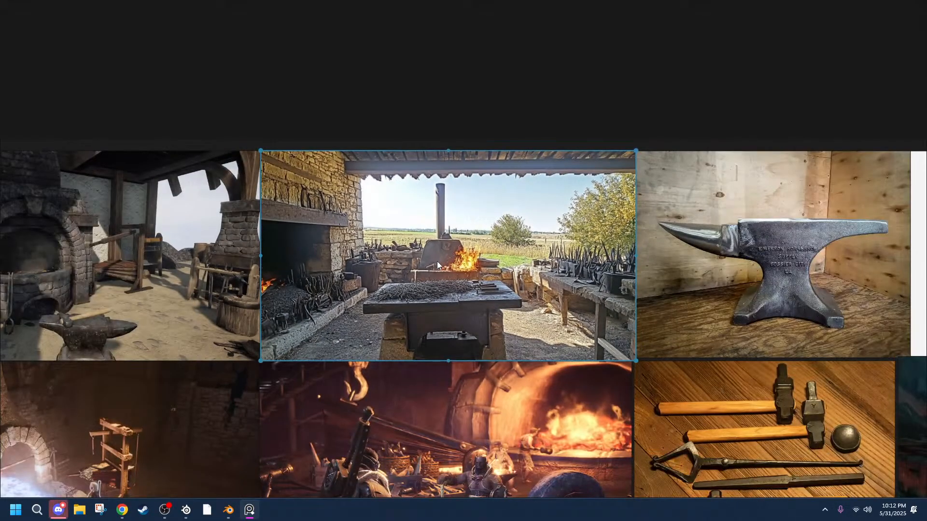
scroll(437, 261, "down", 3)
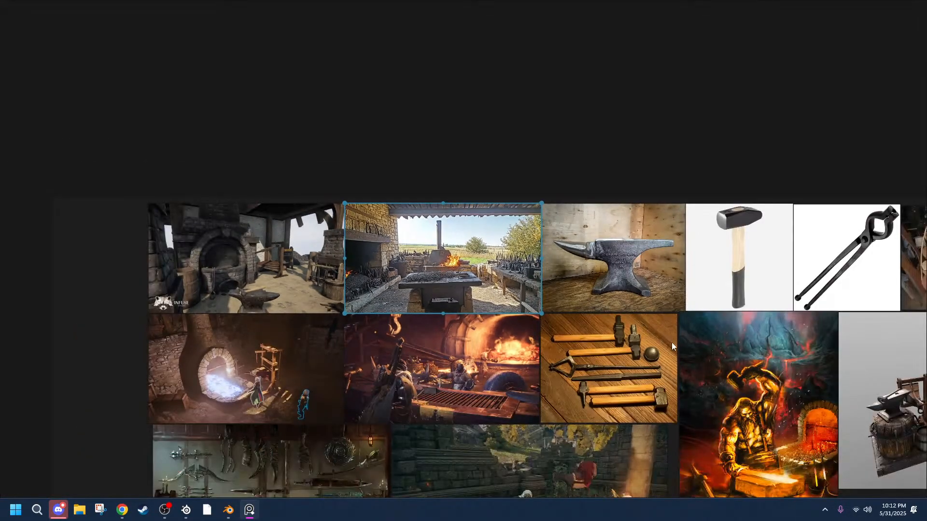
middle_click_drag(671, 343, 554, 159)
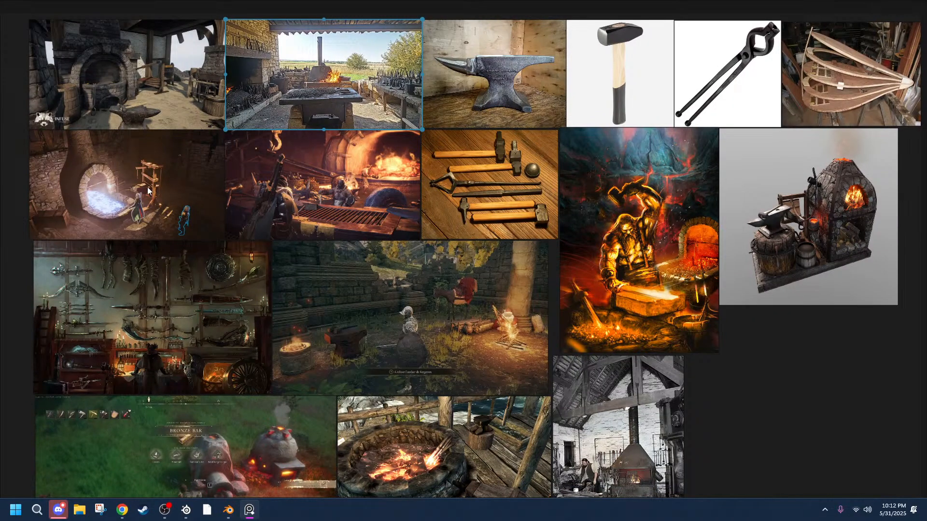
Study the arched stone furnace and ruined outdoor forge references, check the remaining board, and return to Blender.
double_click(116, 196)
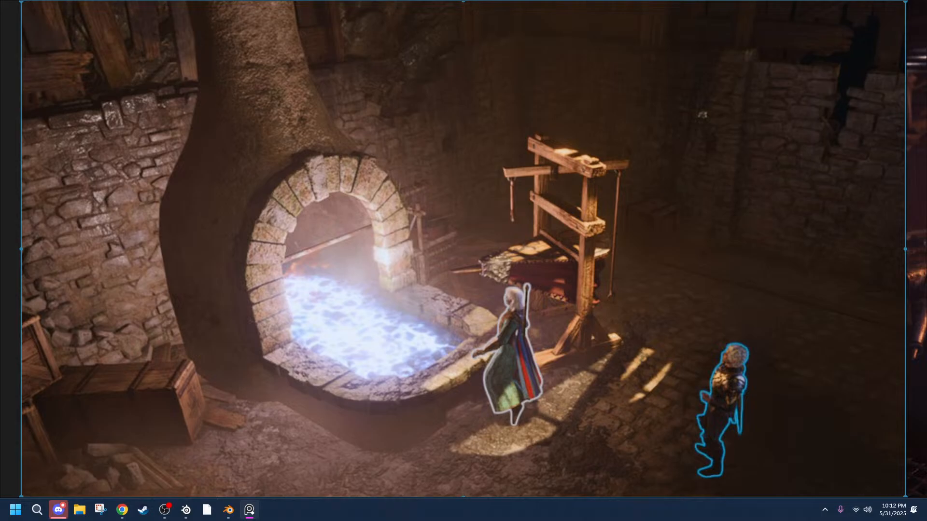
scroll(314, 311, "down", 8)
middle_click_drag(447, 358, 183, 149)
double_click(445, 215)
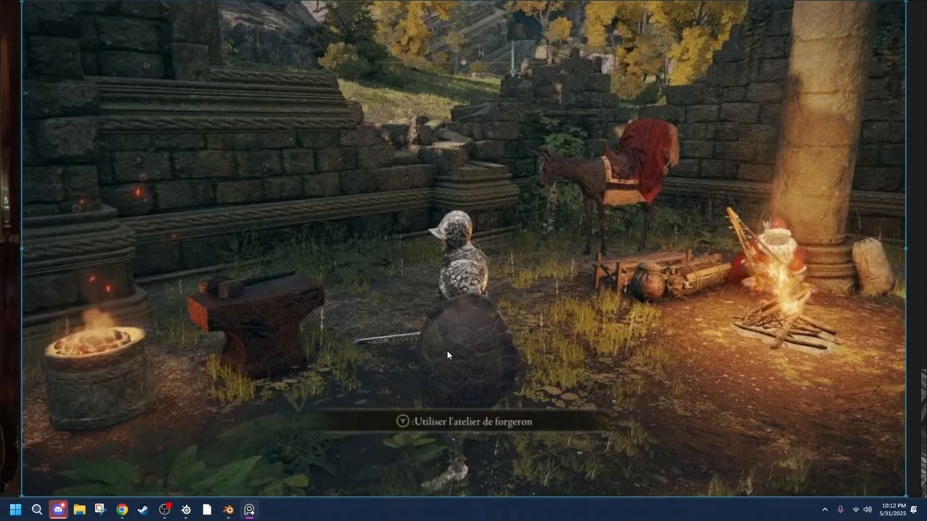
left_click_drag(564, 343, 565, 342)
scroll(495, 318, "down", 6)
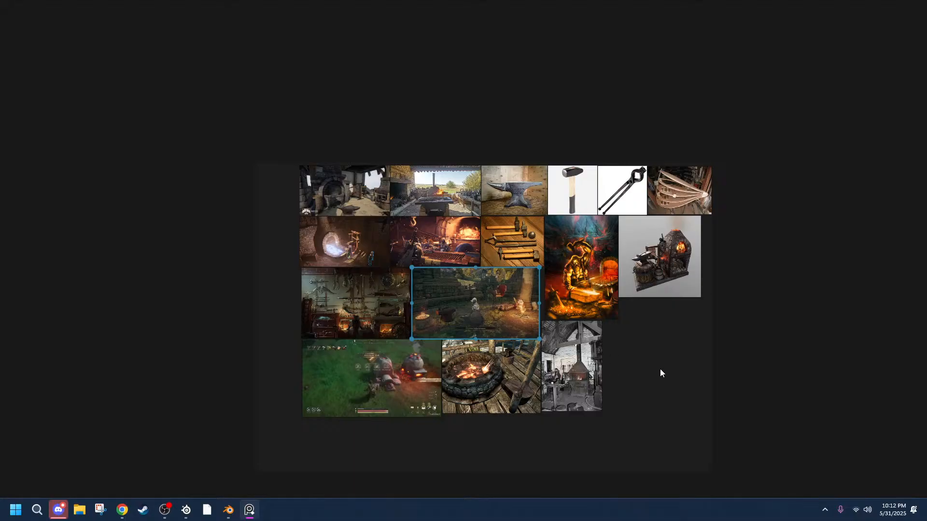
scroll(651, 386, "up", 5)
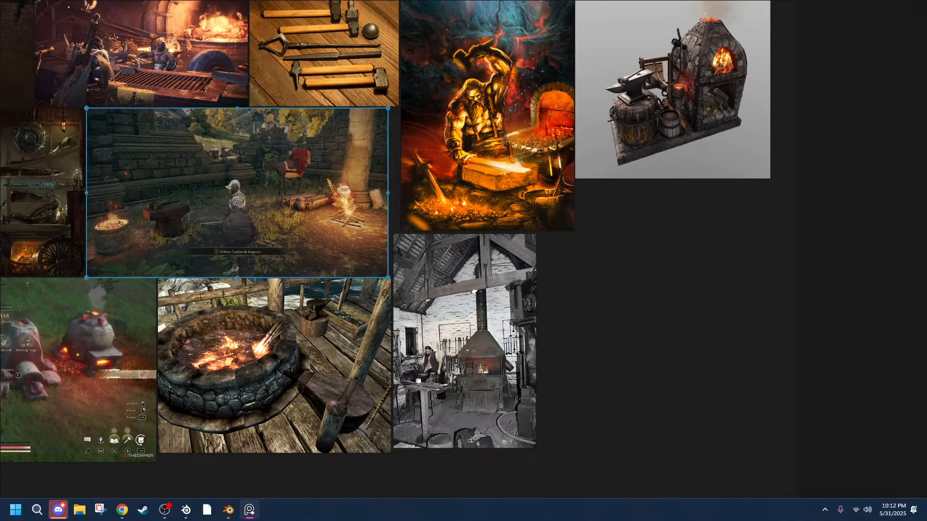
scroll(490, 334, "down", 5)
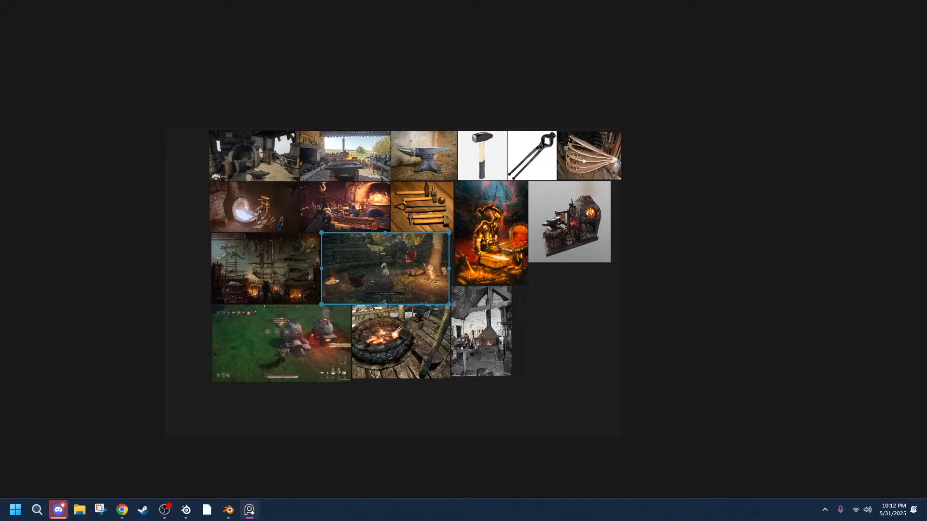
left_click(228, 510)
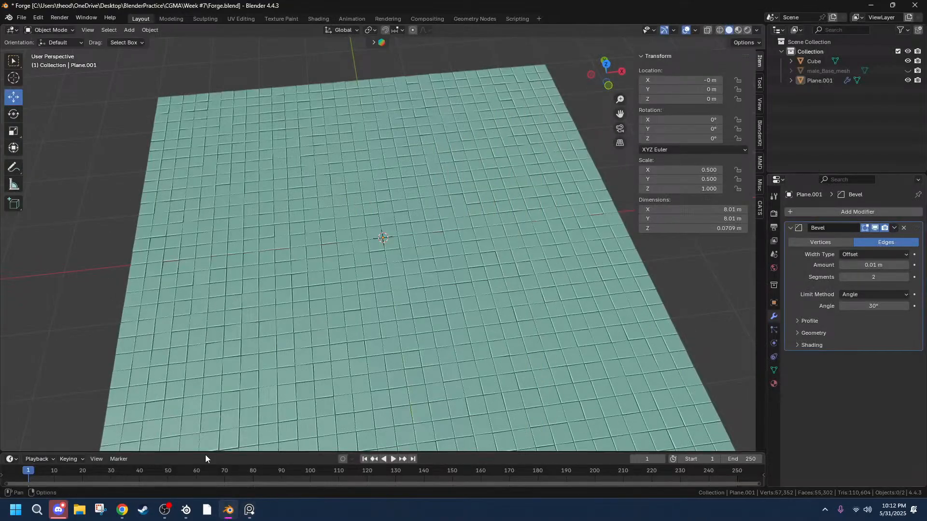
From the top view, place the 3D cursor about 3 m along Y from the floor's centre, near the middle of its back edge.
middle_click_drag(241, 425, 366, 99)
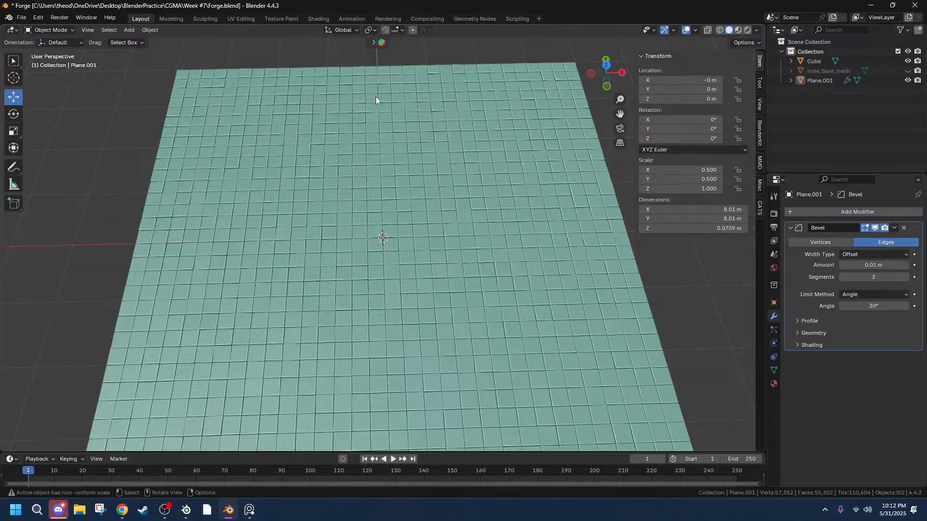
left_click(606, 65)
left_click_drag(619, 114, 620, 224)
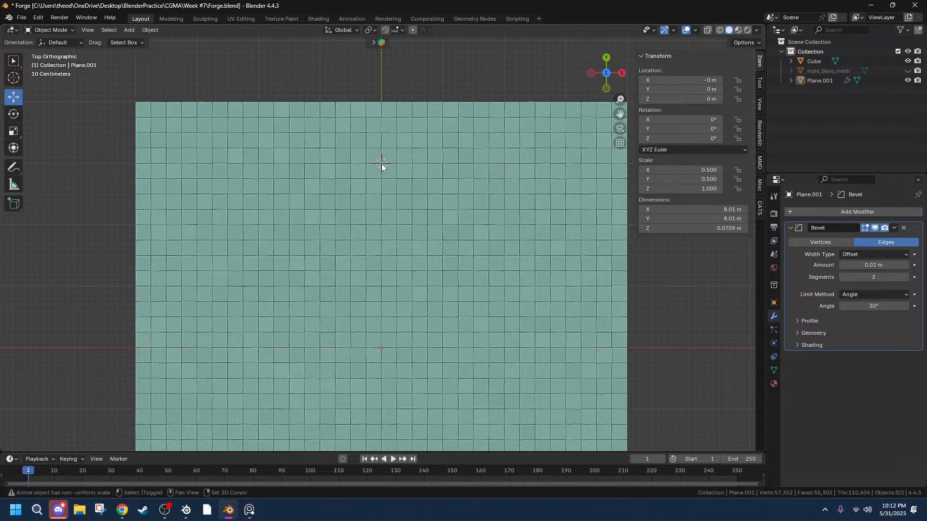
scroll(378, 164, "up", 4)
scroll(378, 163, "up", 2)
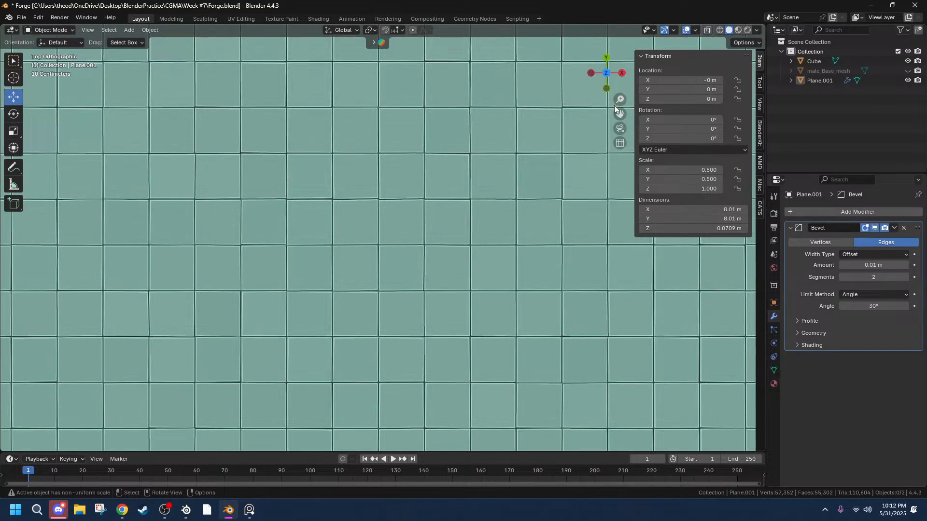
left_click_drag(620, 113, 636, 29)
scroll(500, 288, "down", 7)
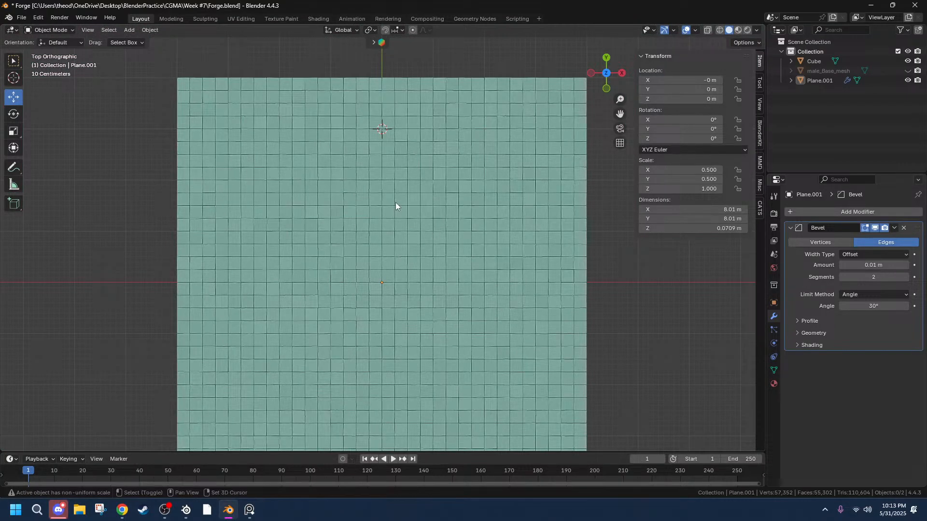
Add a mesh cylinder with 32 vertices, 1 m radius and 2 m depth at the 3D cursor.
key("shift+a")
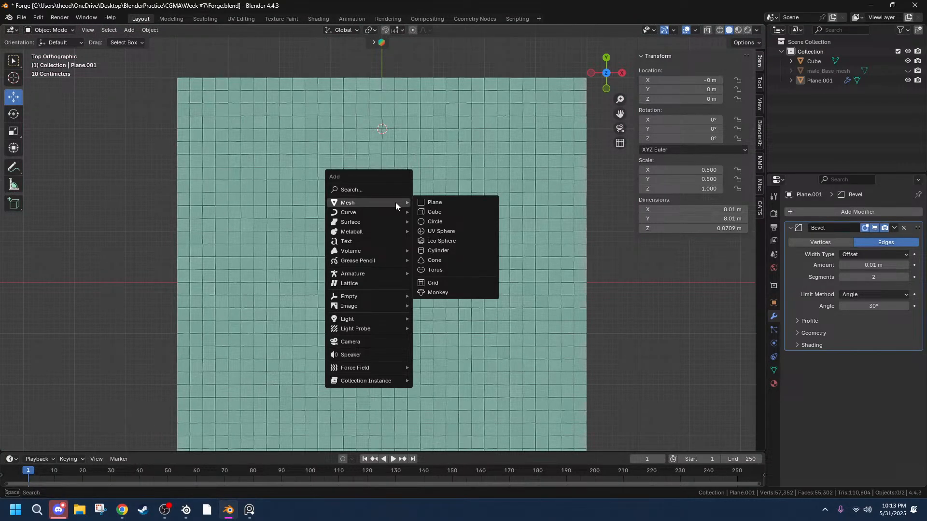
key("Escape")
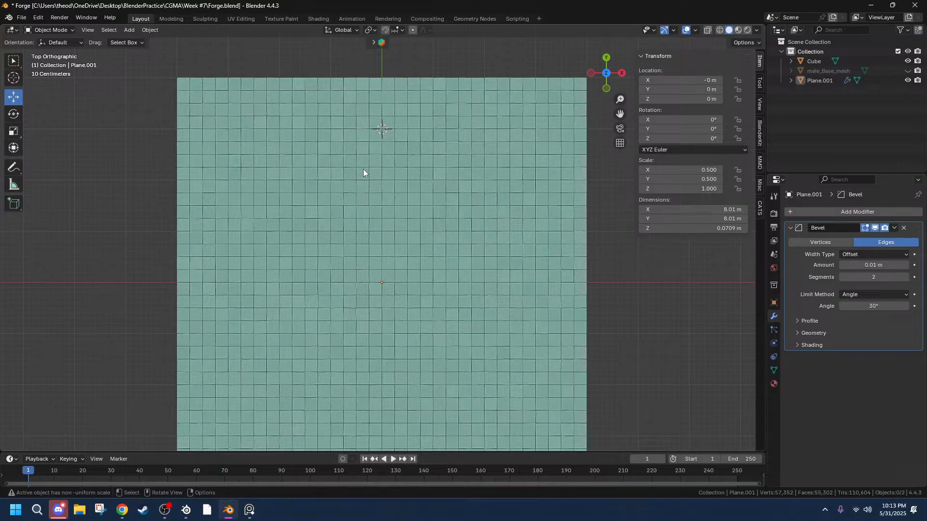
key("shift+a")
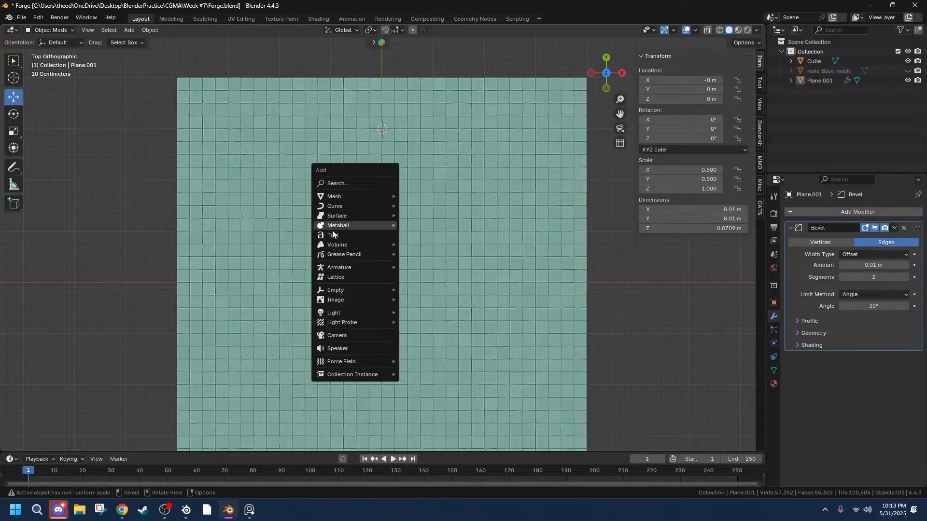
mouse_move(336, 257)
mouse_move(328, 198)
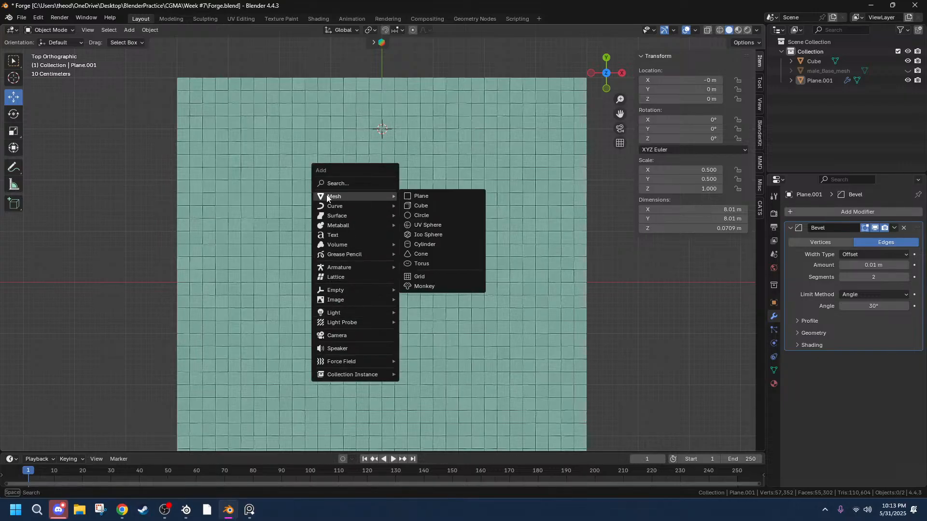
left_click(434, 245)
scroll(436, 247, "down", 1)
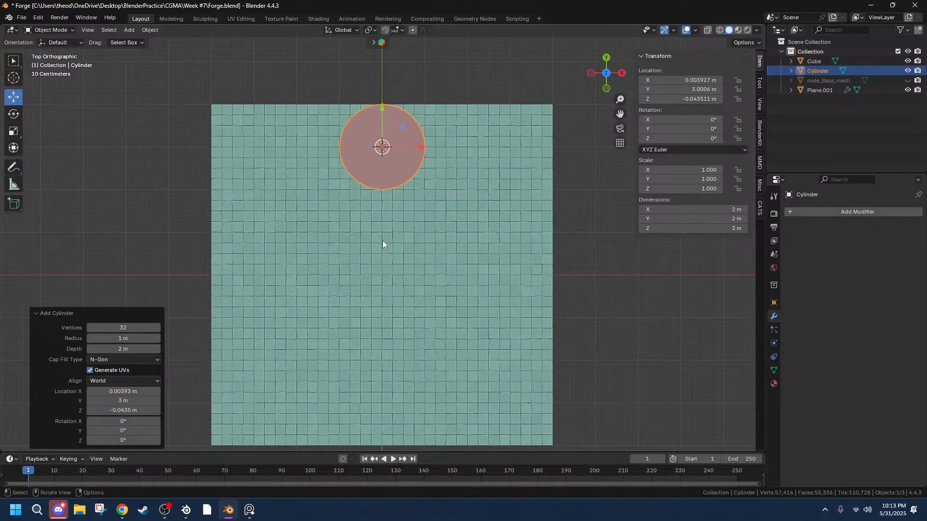
Flatten the cylinder along Z by a factor of about 0.096 to form a low disc on the floor.
middle_click_drag(382, 242, 509, 136)
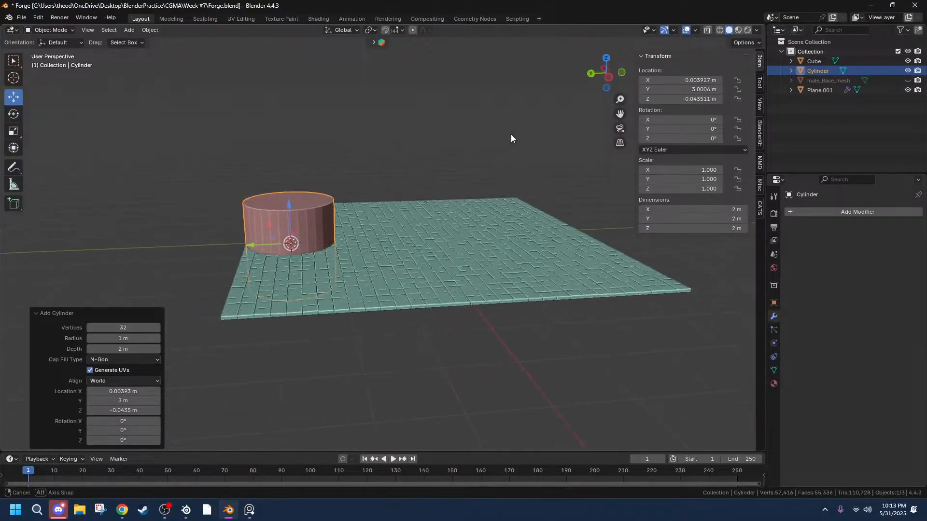
key("g")
key("z")
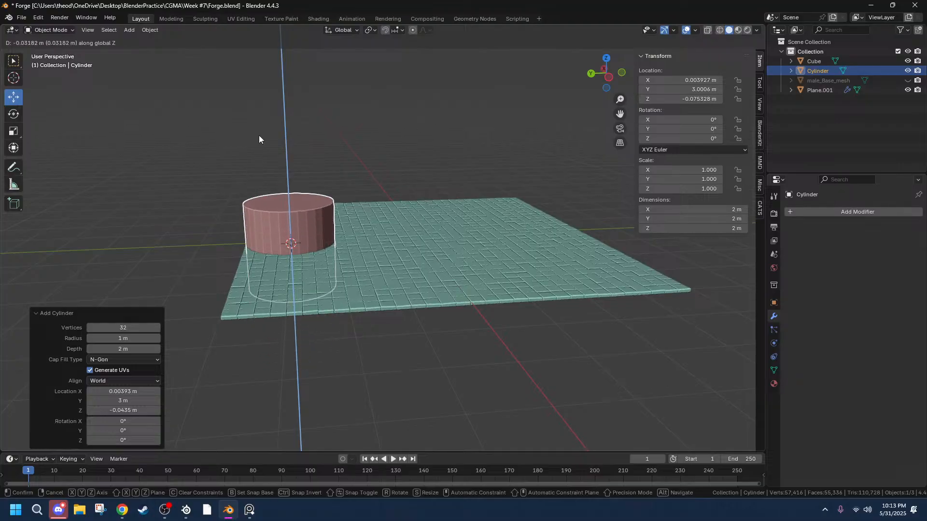
key("Escape")
key("s")
key("z")
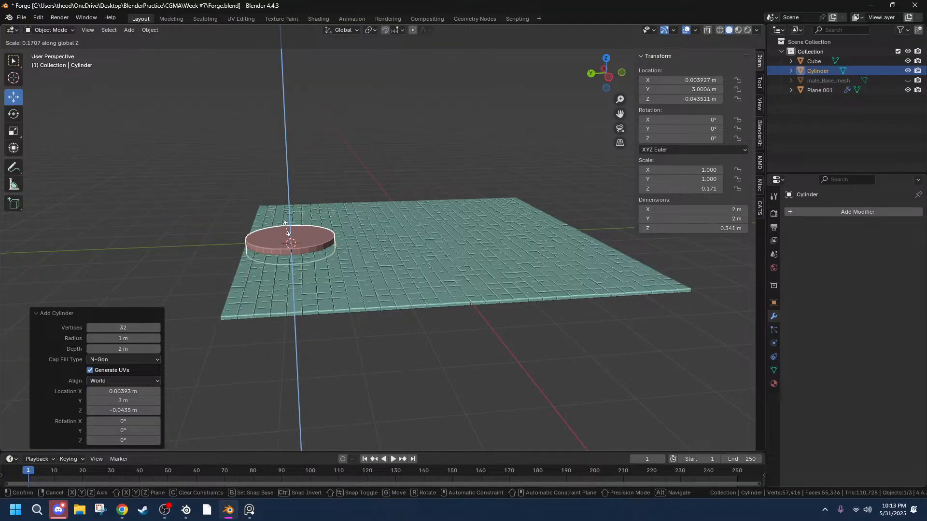
left_click(289, 237)
middle_click_drag(290, 240, 344, 242)
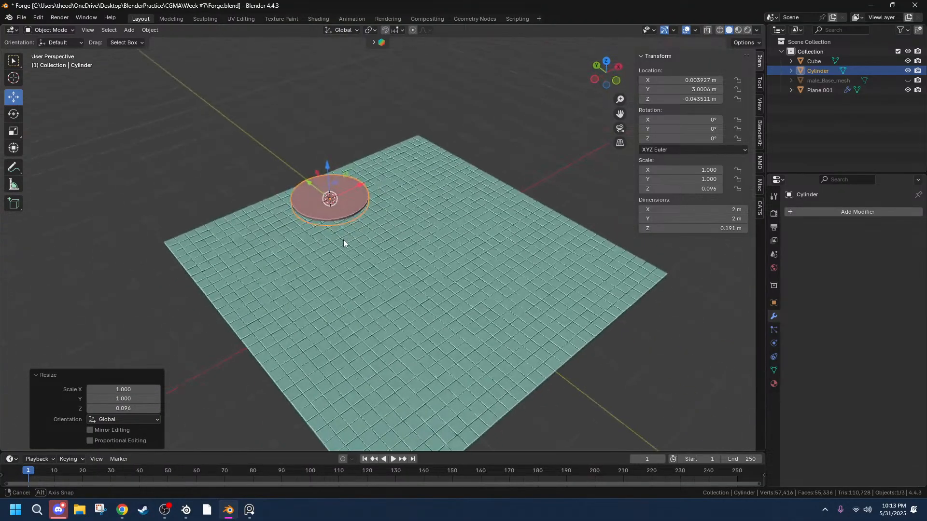
Reduce the PureRef board to a small window, keep it always on top, and frame the arched stone furnace image.
left_click(123, 510)
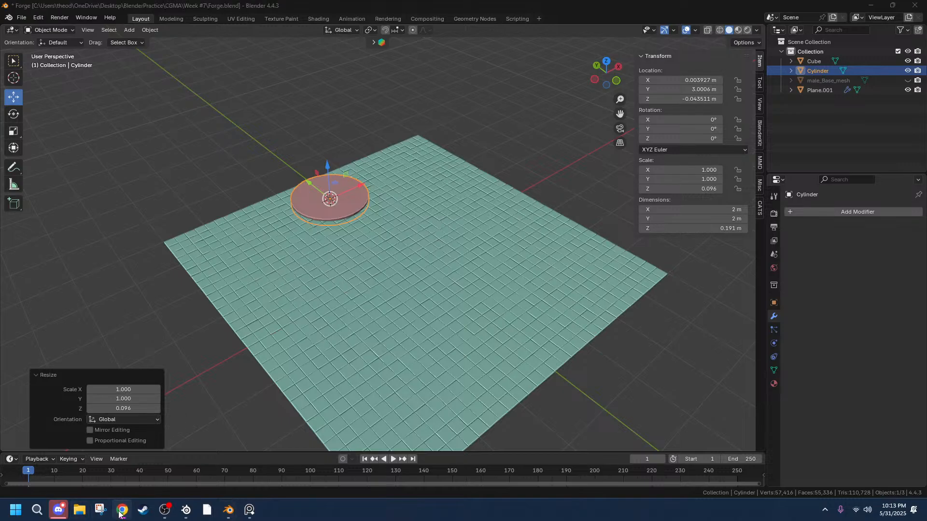
left_click(249, 511)
left_click(907, 9)
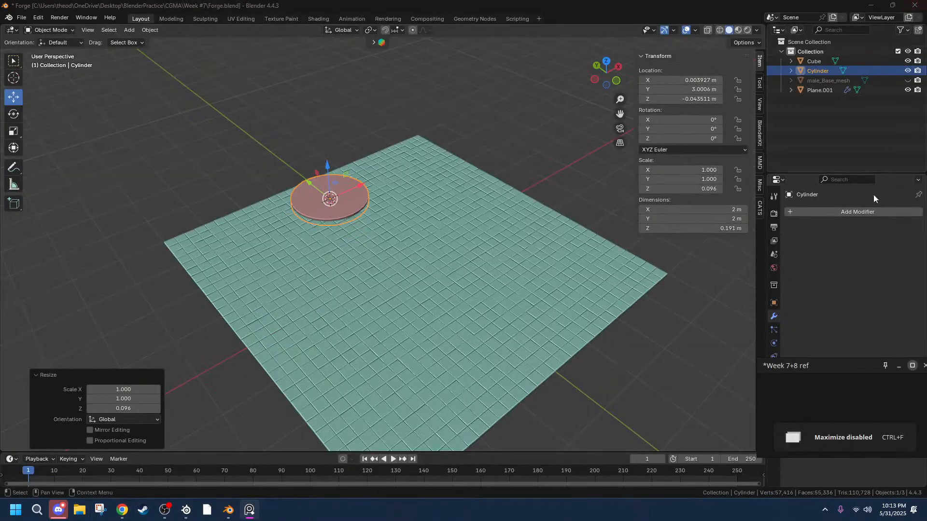
left_click(886, 364)
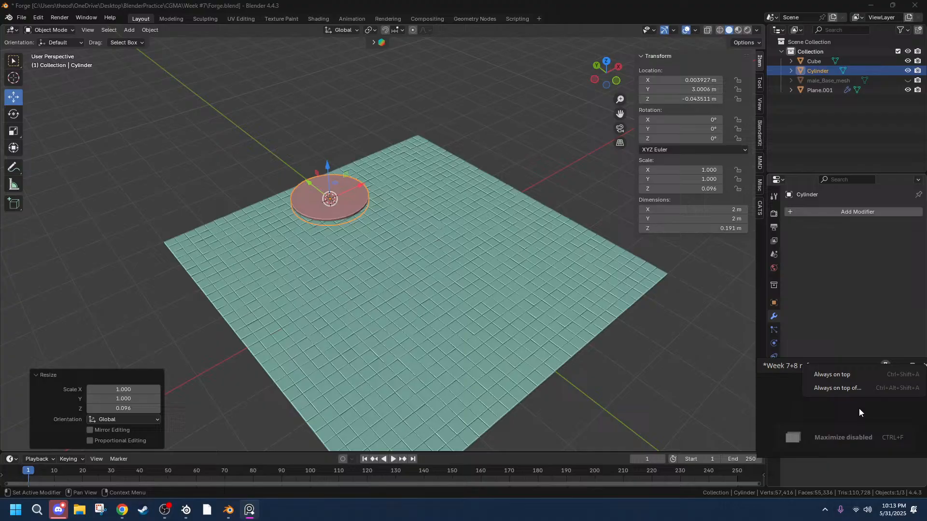
left_click(840, 375)
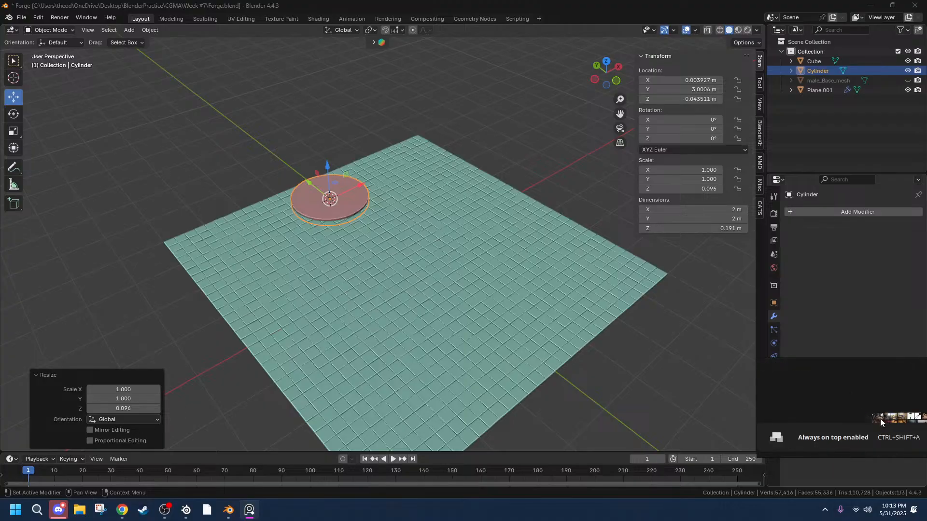
double_click(880, 419)
scroll(830, 418, "down", 4)
double_click(825, 443)
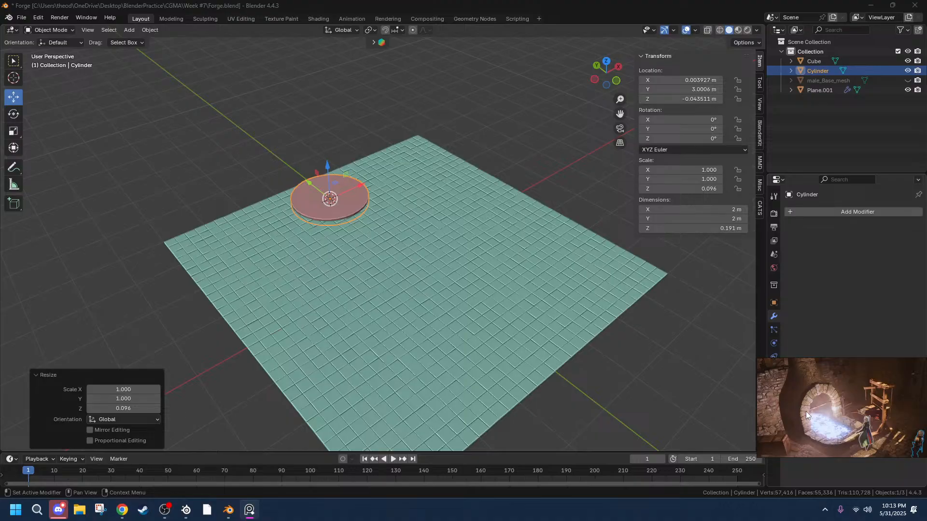
Extrude the disc's top face upward about 1.64 m, try bevelling the face, and undo the bevel.
scroll(286, 169, "up", 5)
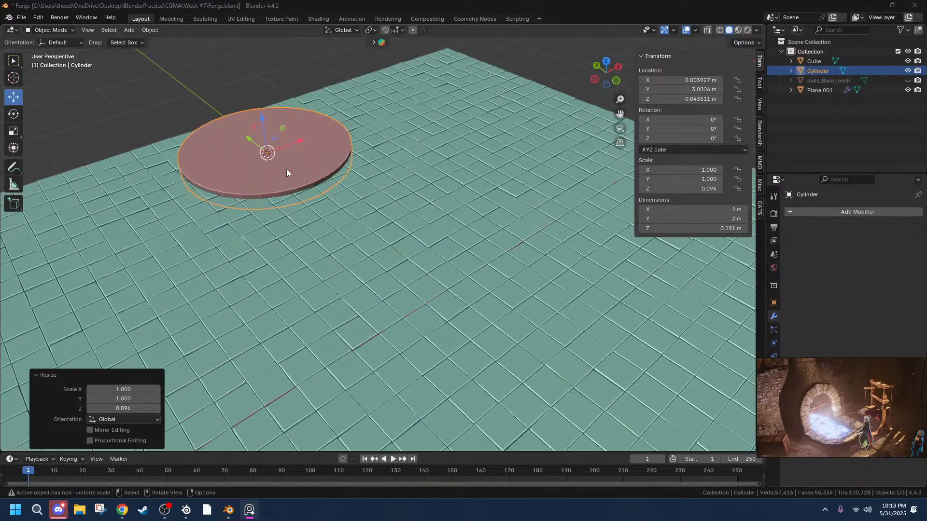
left_click_drag(621, 115, 680, 240)
scroll(263, 233, "down", 6)
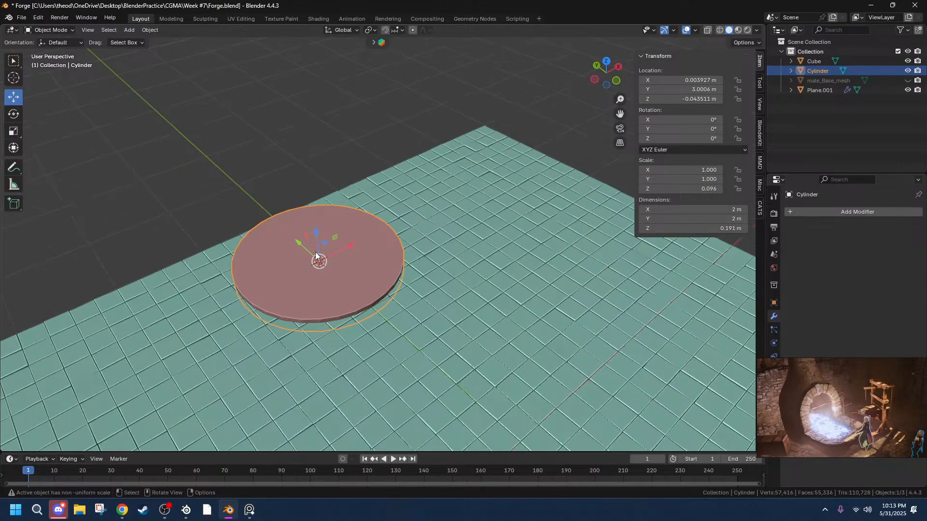
middle_click_drag(403, 255, 370, 219)
key("Tab")
middle_click_drag(389, 325, 344, 310)
left_click(344, 310)
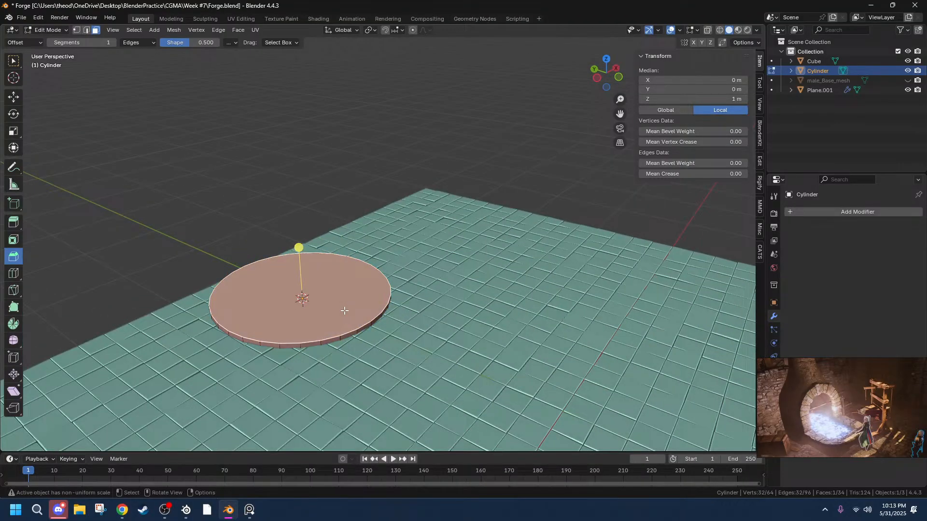
key("g")
key("z")
key("Escape")
key("e")
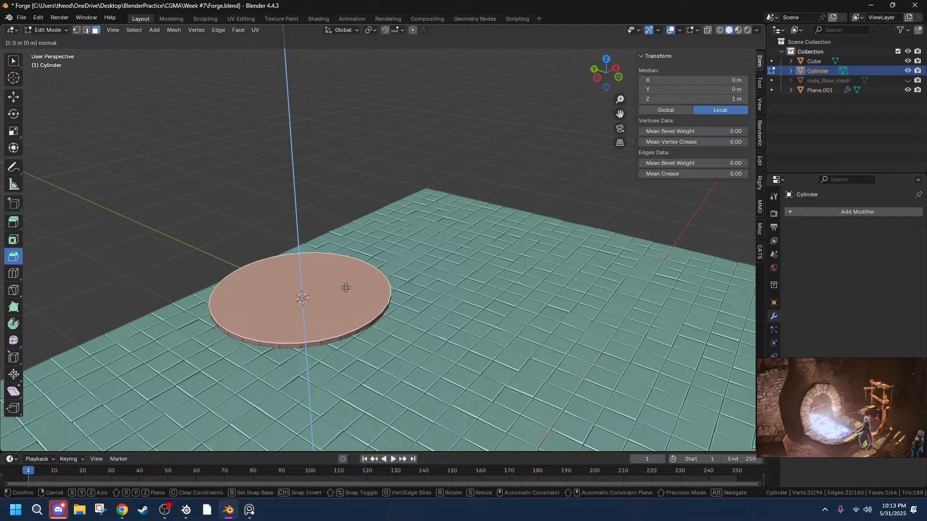
left_click(333, 144)
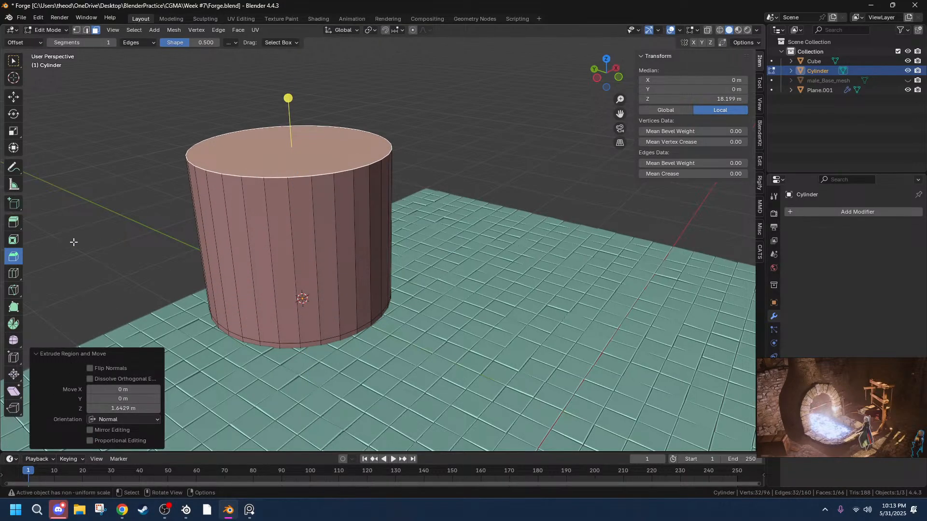
left_click_drag(288, 98, 295, 33)
key("ctrl+z")
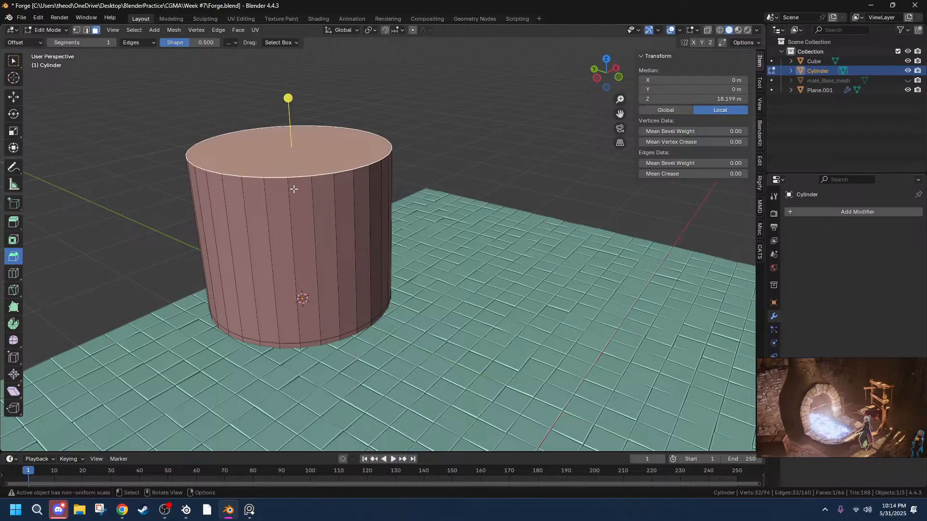
Return the cylinder to Object Mode and bring up its Apply transform options.
key("Tab")
key("ctrl+a")
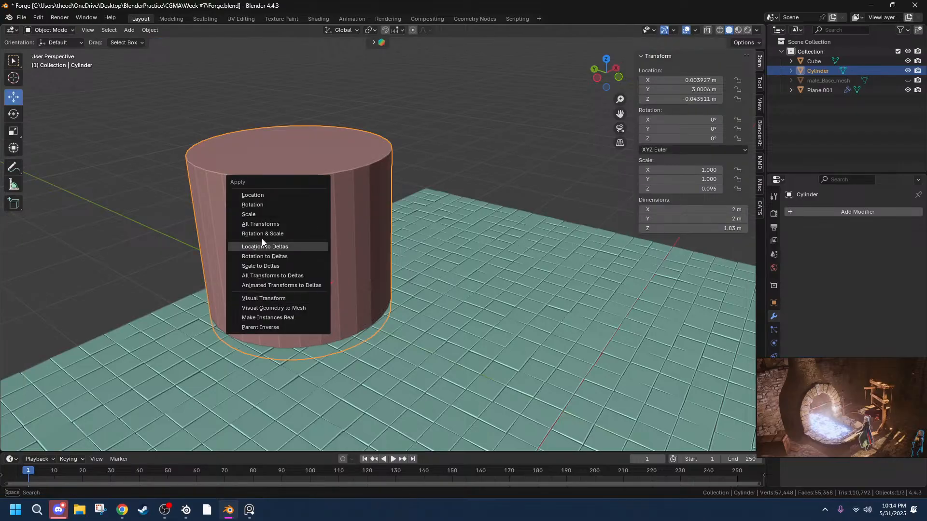
Apply the cylinder's scale and bevel its top face edges about 0.417 m wide with five segments.
left_click(250, 214)
key("Tab")
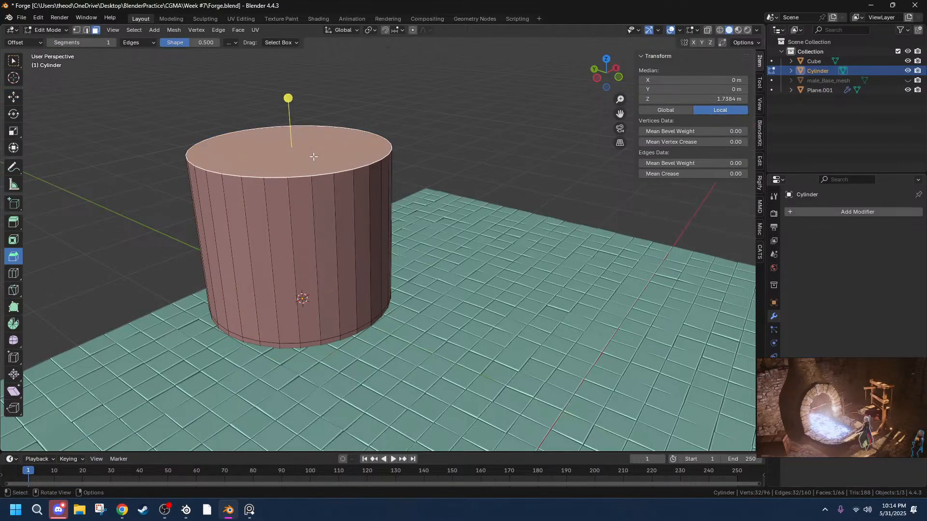
left_click_drag(288, 99, 280, 53)
scroll(300, 434, "up", 3)
scroll(285, 39, "up", 1)
scroll(283, 37, "down", 1)
scroll(287, 424, "up", 1)
scroll(286, 424, "down", 2)
scroll(279, 53, "up", 2)
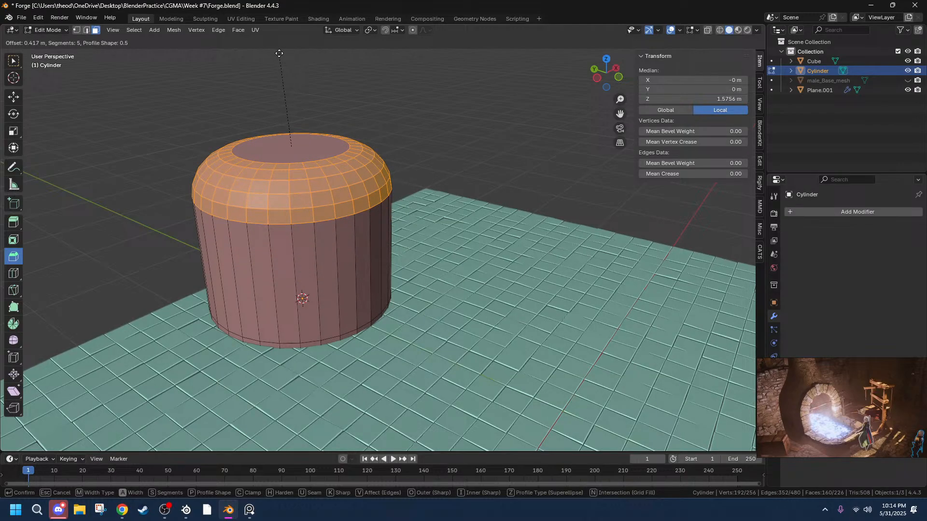
scroll(279, 53, "down", 1)
scroll(279, 53, "up", 1)
left_click(279, 53)
Stretch the bevelled band vertically along Z by a factor of about 2.45.
key("s")
key("z")
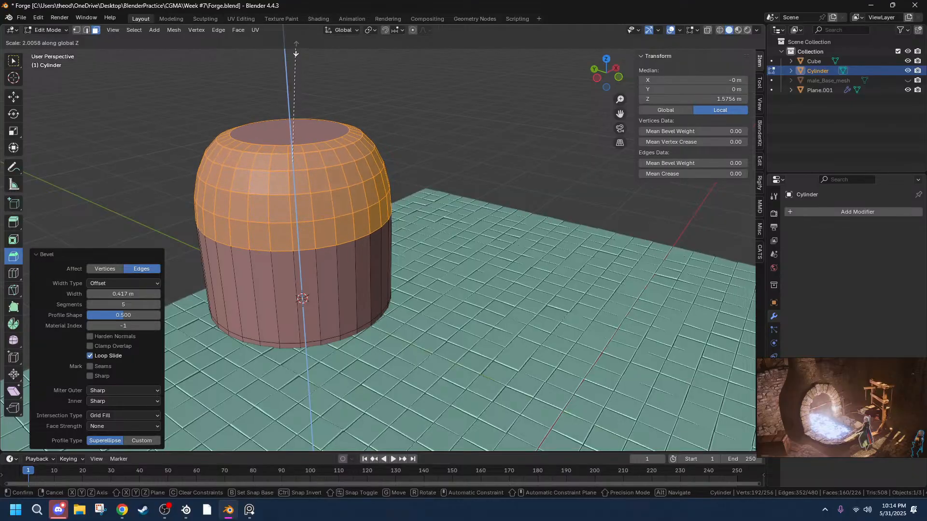
left_click(289, 114)
key("s")
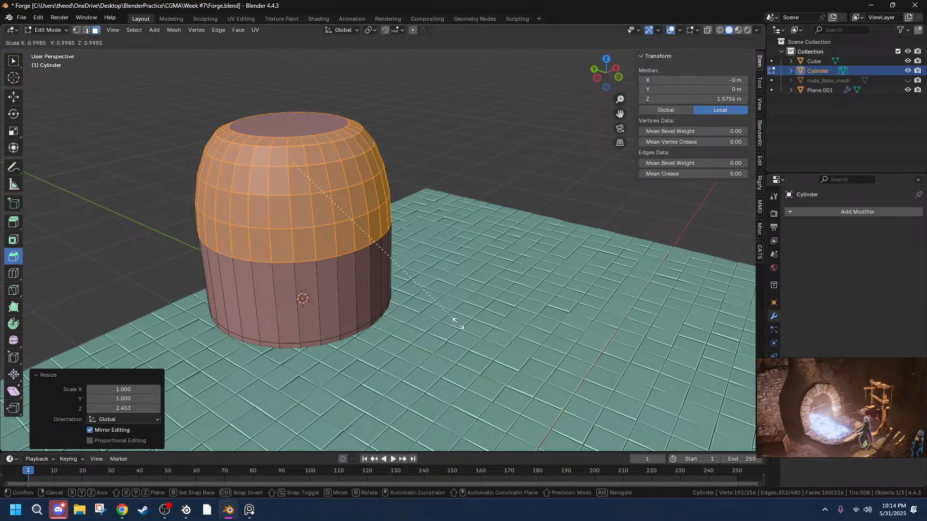
key("shift+z")
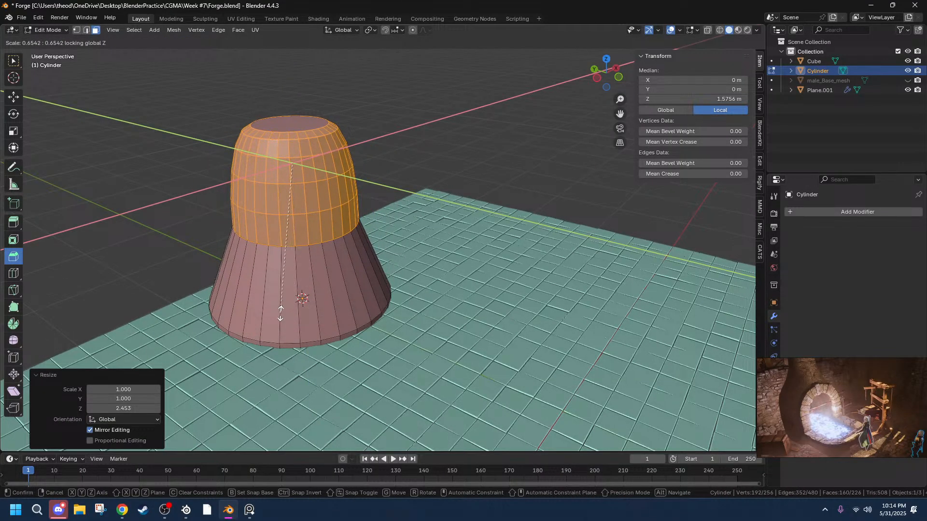
right_click(282, 319)
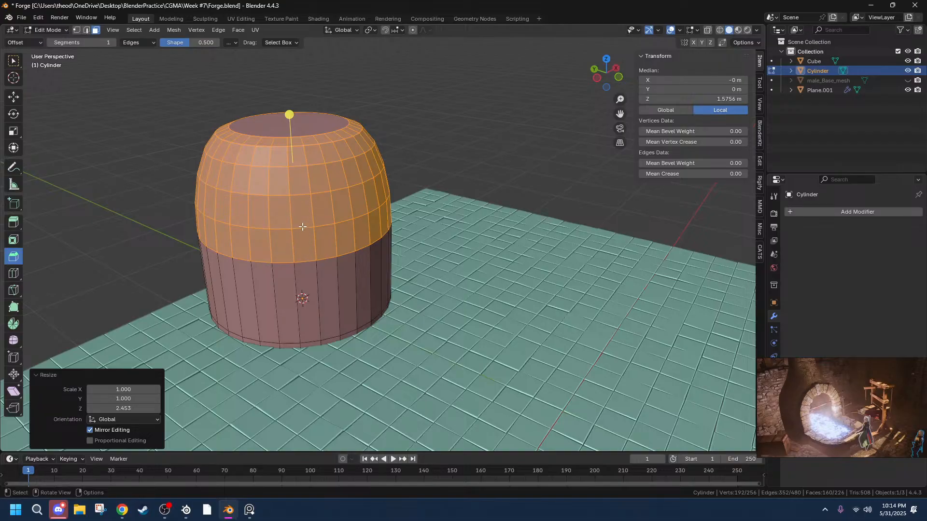
left_click(301, 194, "alt")
left_click(282, 196, "alt")
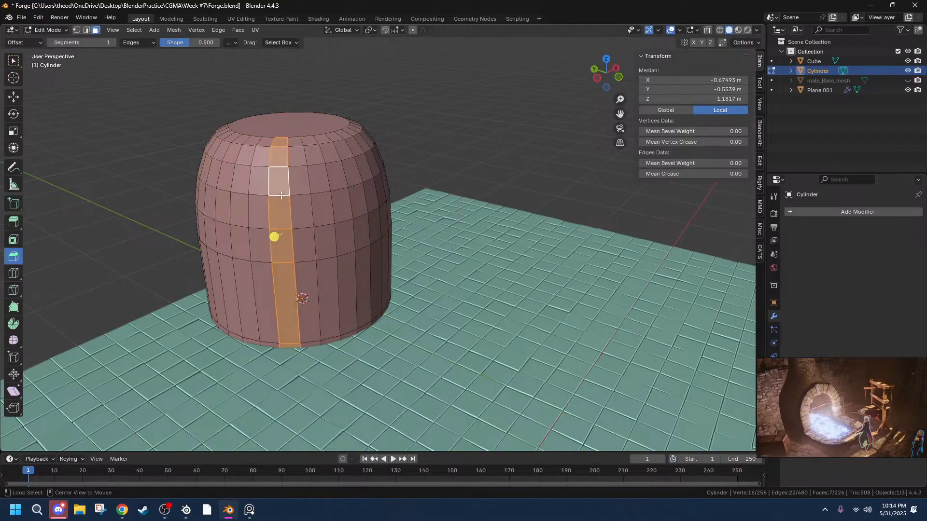
left_click(301, 188, "alt")
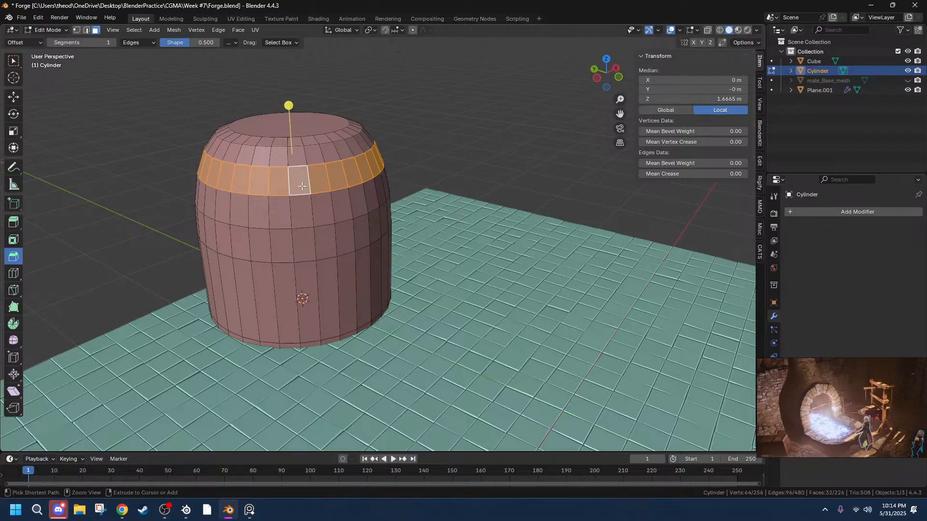
key("ctrl+KP_Add")
key("ctrl+KP_Add")
key("alt+a")
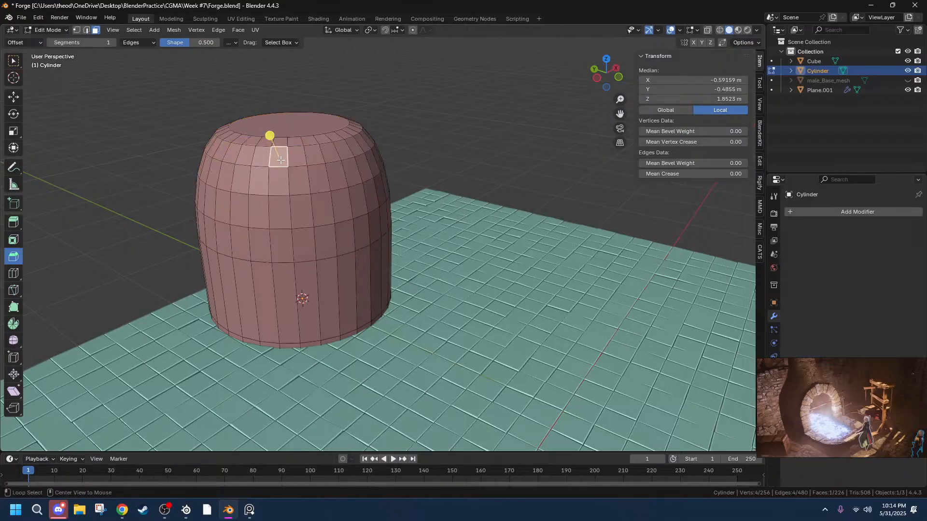
left_click(281, 159, "alt")
left_click(285, 155, "alt")
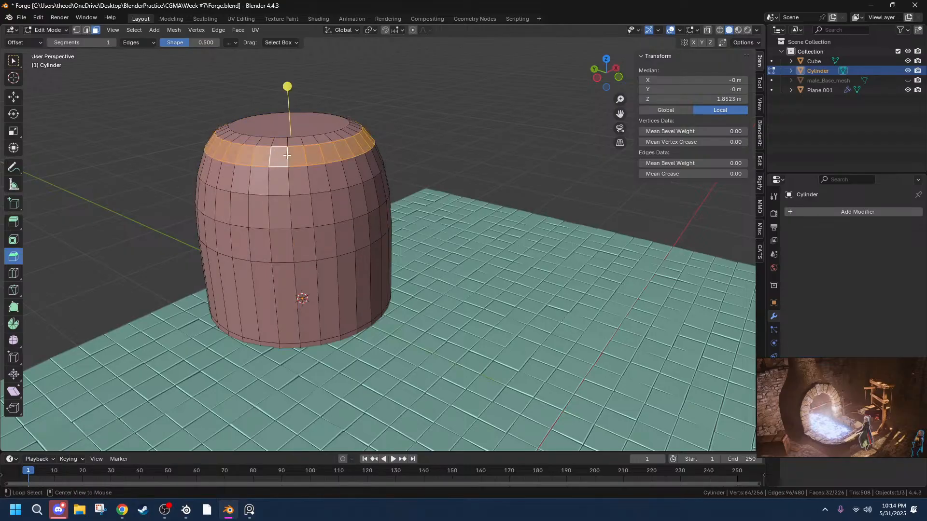
key("ctrl+KP_Add")
key("ctrl+KP_Add")
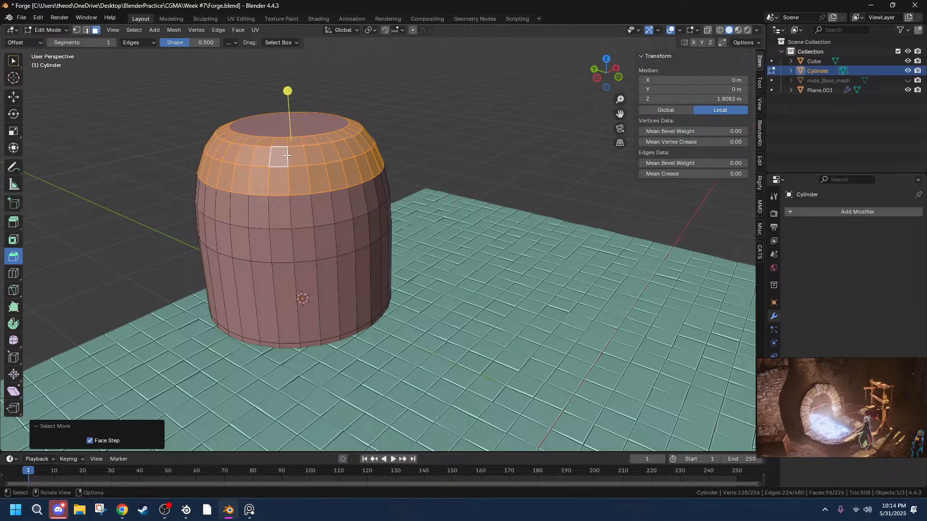
left_click(248, 208, "alt+shift")
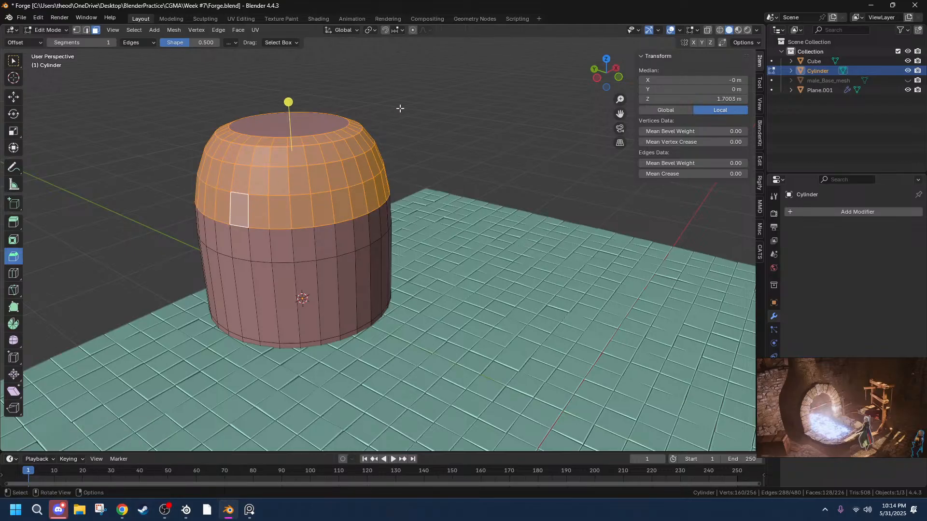
key("s")
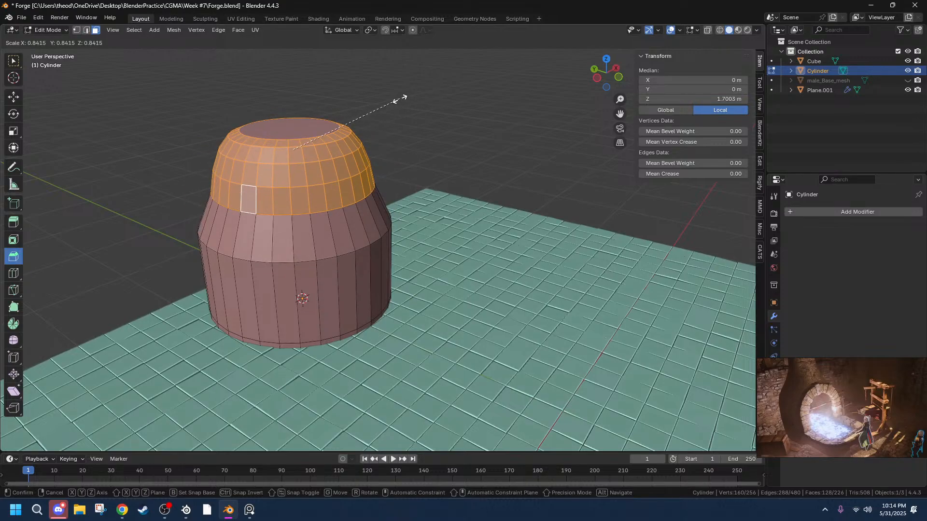
right_click(400, 99)
Extrude the cylinder's top face upward about 1.32 m to form a neck.
middle_click_drag(497, 309, 381, 166)
left_click(281, 144)
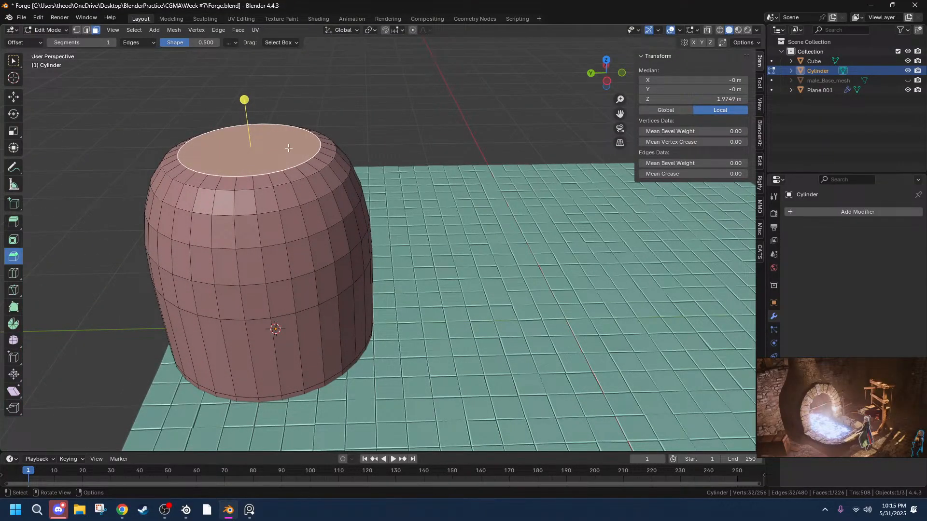
key("e")
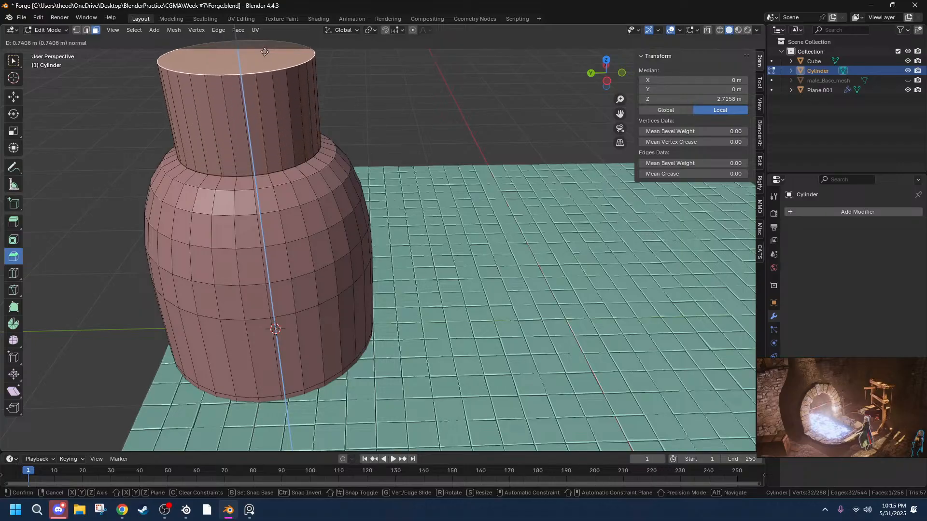
left_click(258, 397)
scroll(295, 416, "down", 4)
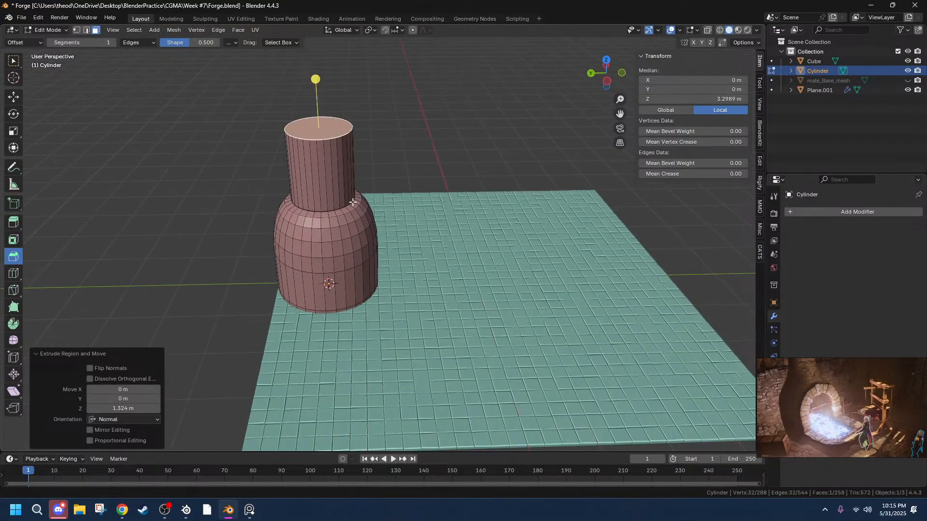
Select the neck's side faces and top cap and scale them to about 0.285 in the horizontal plane only.
middle_click_drag(325, 202, 341, 234)
left_click(330, 233, "alt+shift")
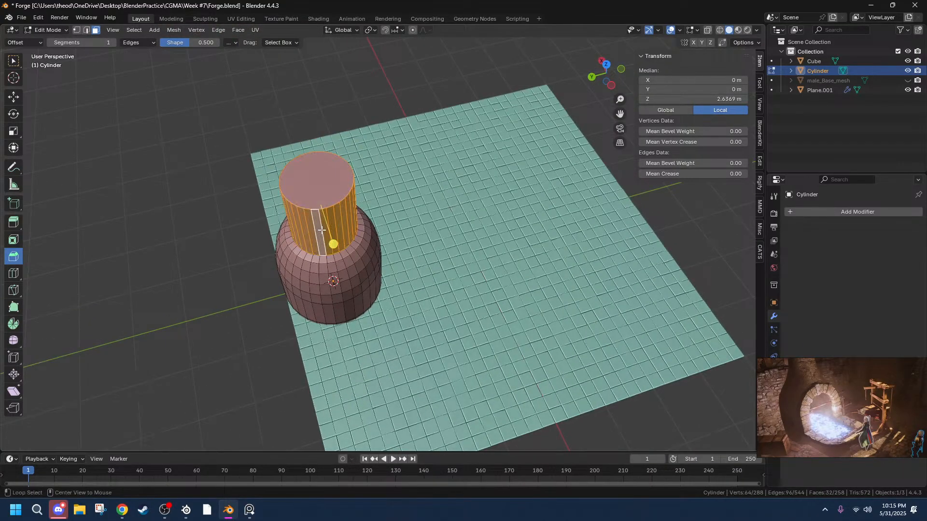
scroll(328, 189, "up", 4)
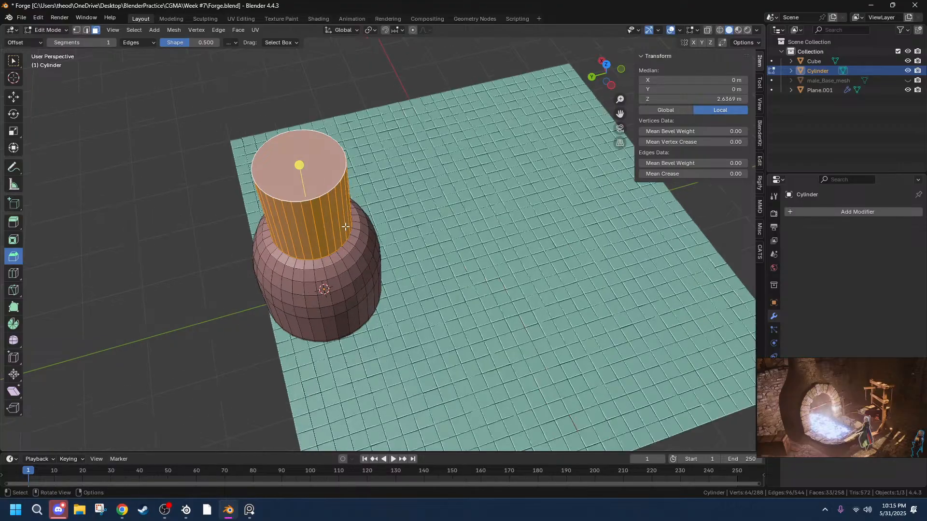
key("s")
key("shift+z")
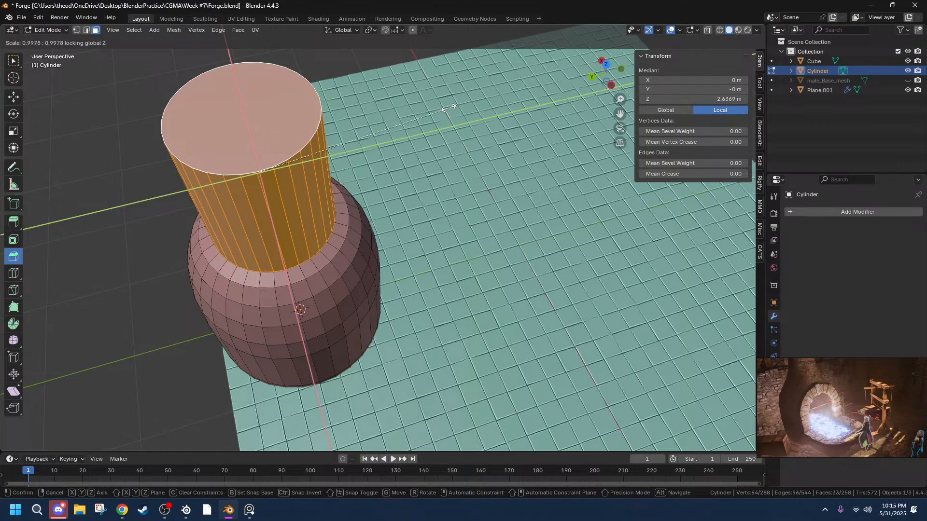
left_click(316, 162)
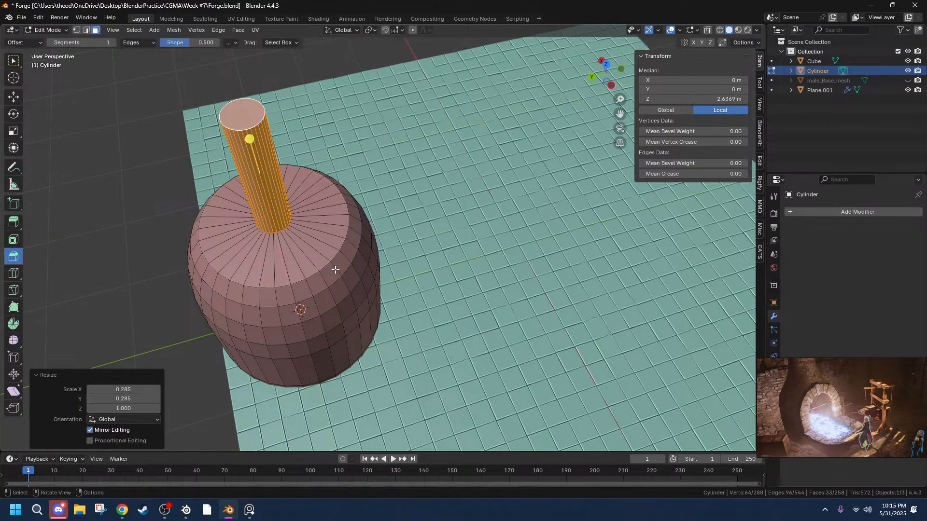
Try to raise the narrowed neck about 0.31 m along Z.
mouse_move(313, 195)
middle_mouse_down()
mouse_move(315, 183)
mouse_move(319, 208)
mouse_move(305, 201)
middle_mouse_up()
key("g")
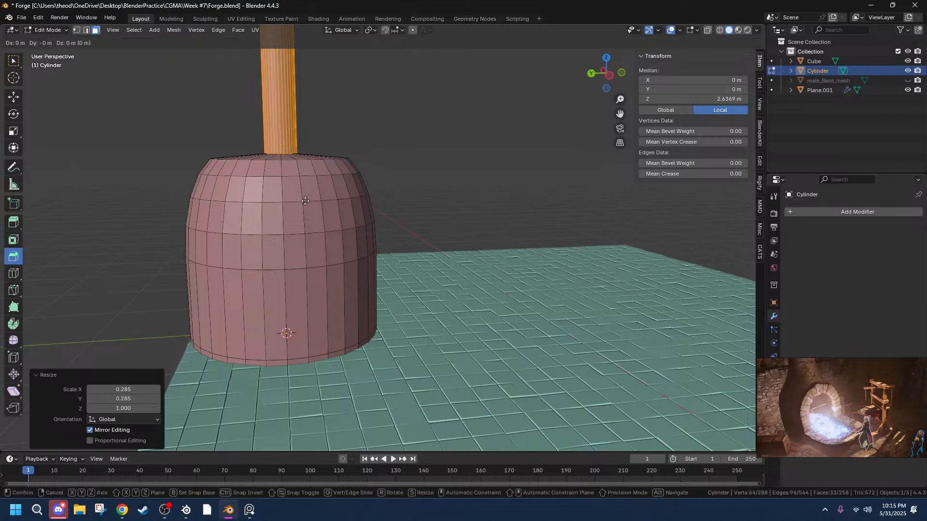
key("z")
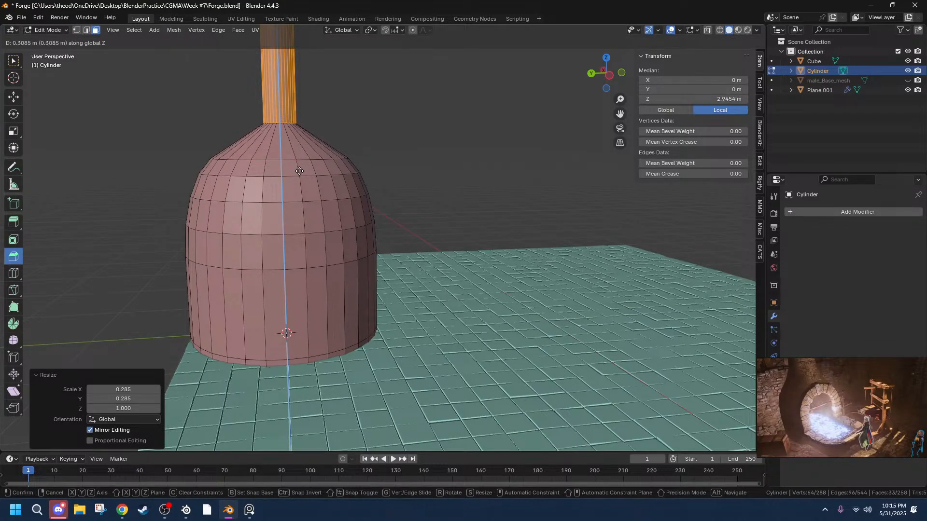
left_click(299, 172)
key("g")
key("z")
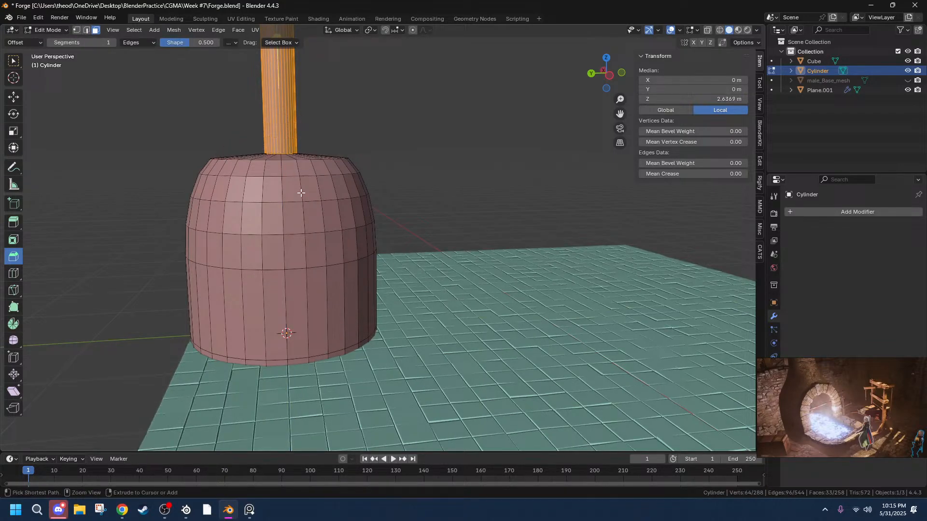
left_click(299, 149)
Widen the neck horizontally by a factor of about 2.07 and raise it about 0.33 m along Z.
key("s")
key("shift+z")
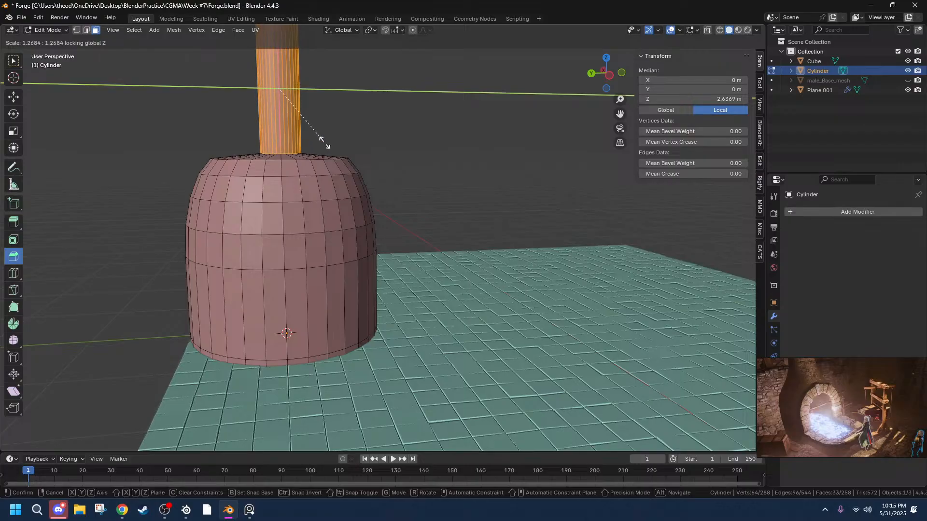
left_click(378, 149)
key("g")
key("z")
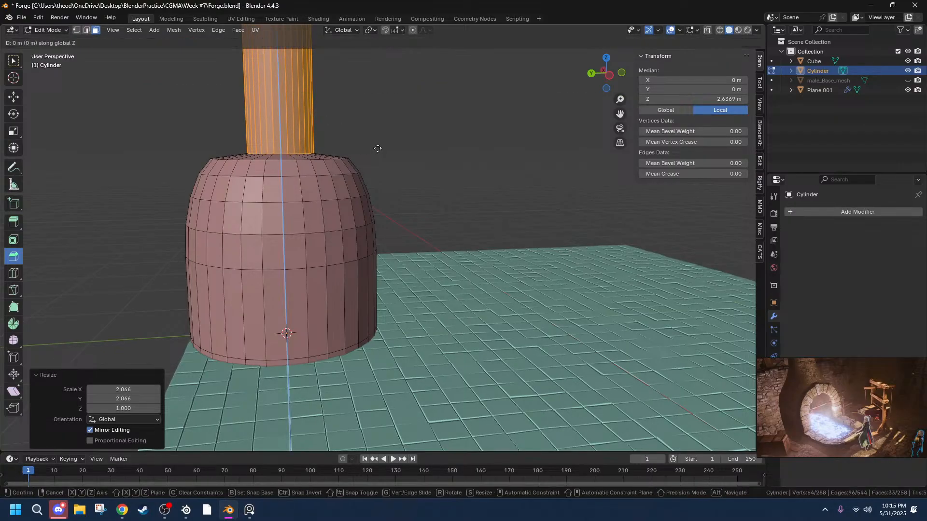
left_click(380, 115)
Try to shift the neck about 0.34 m along Y.
key("g")
key("y")
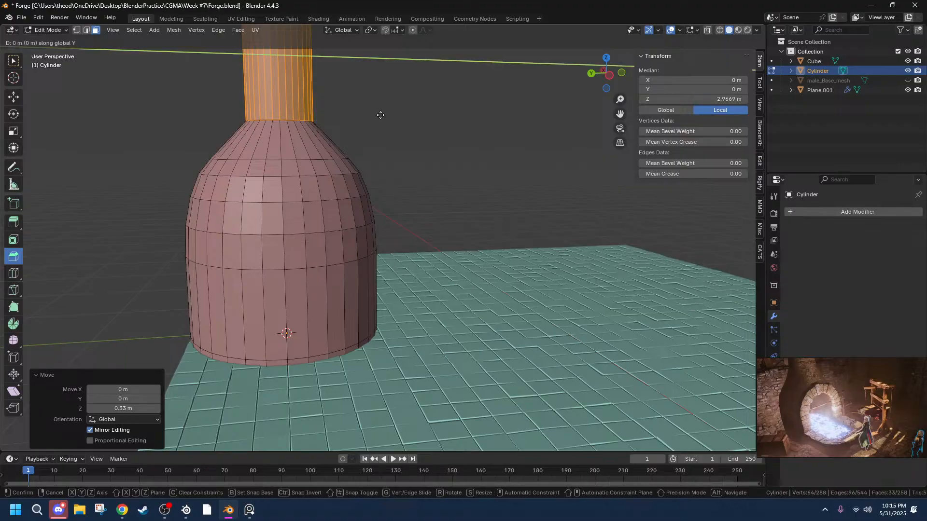
left_click(346, 114)
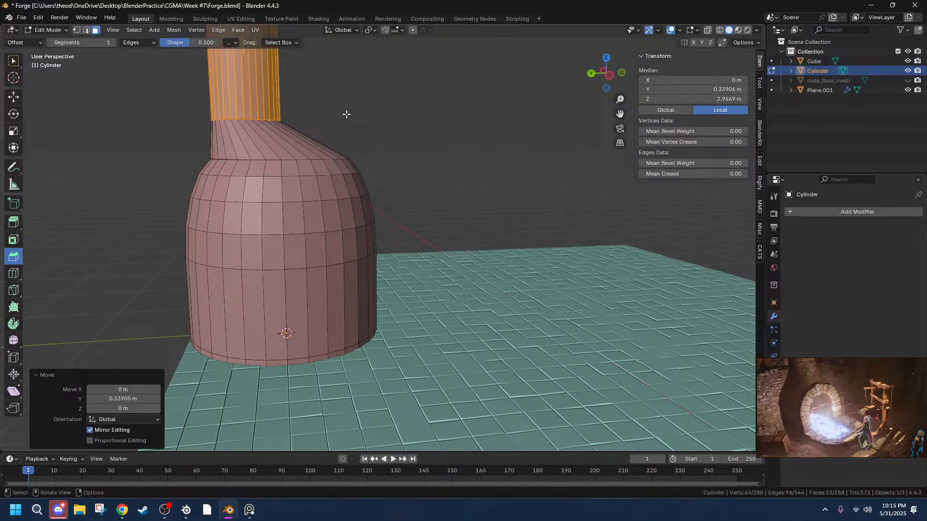
key("ctrl+z")
Select the vertical edge loop running down the neck and body in edge selection mode.
middle_click_drag(355, 207, 434, 241)
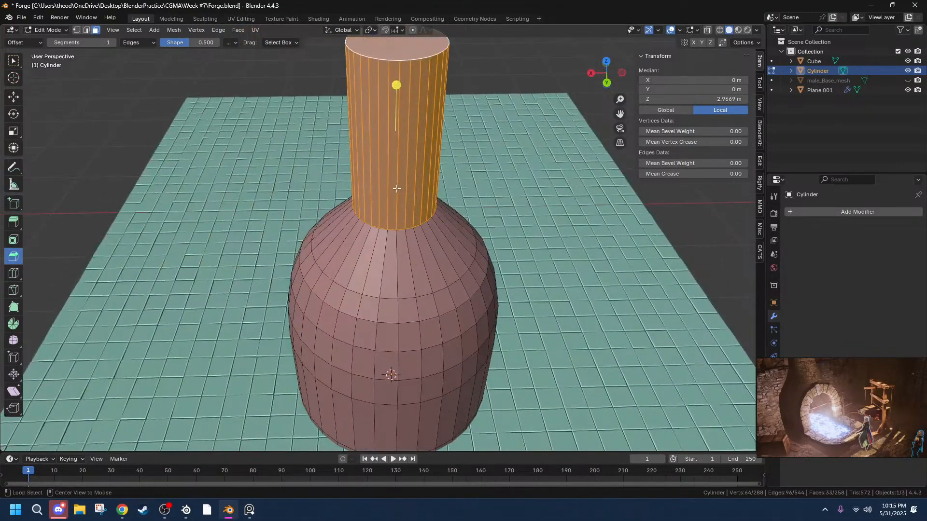
key("2")
left_click(397, 188, "alt")
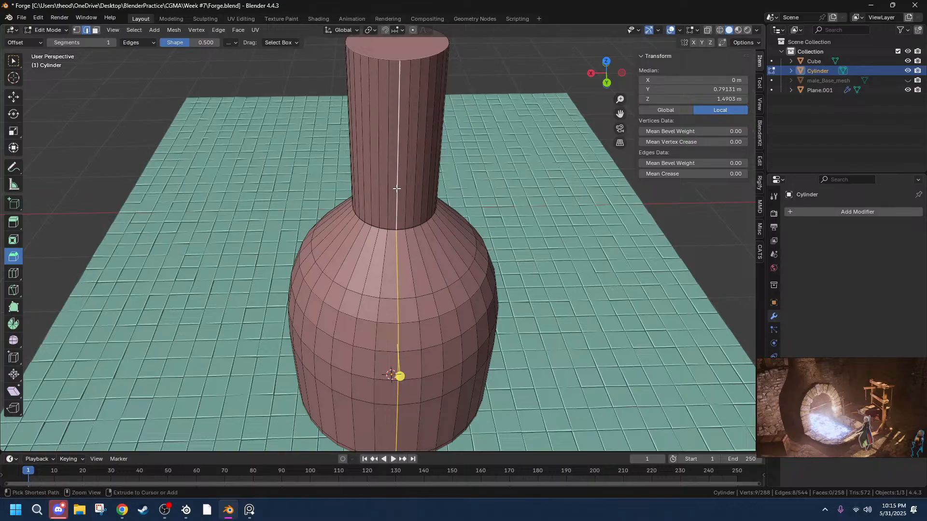
Try to grow the selection outward from the vertical edge loop in two increments.
key("ctrl+KP_Add")
key("ctrl+KP_Add")
key("ctrl+z")
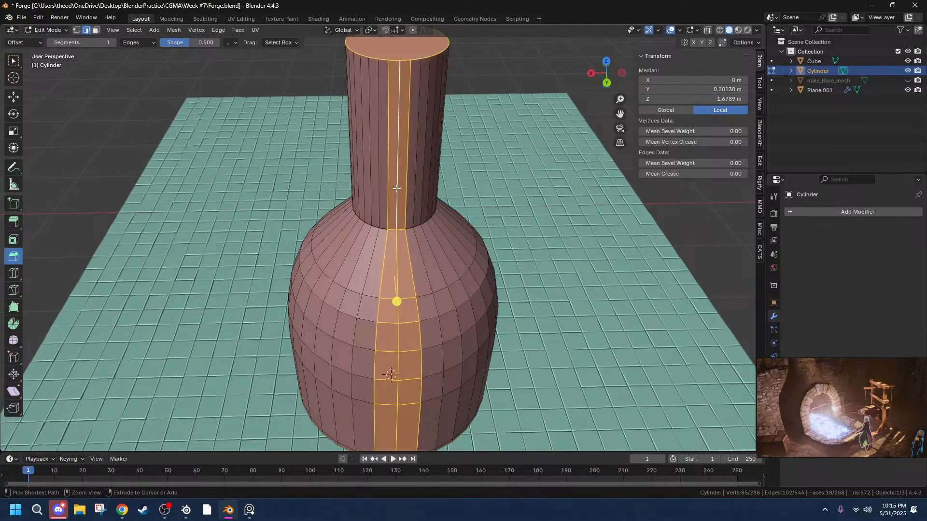
key("ctrl+z")
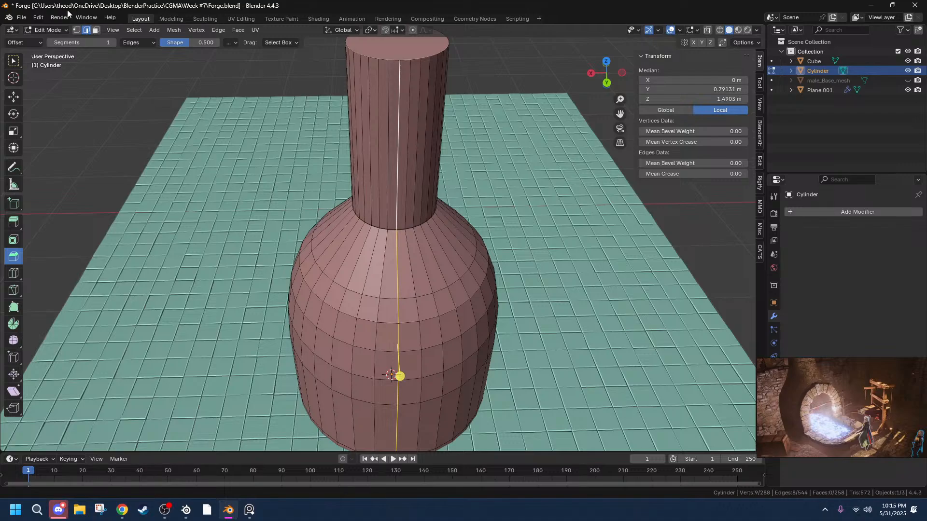
Set the Cycles render devices to HIP in the System preferences.
left_click(39, 18)
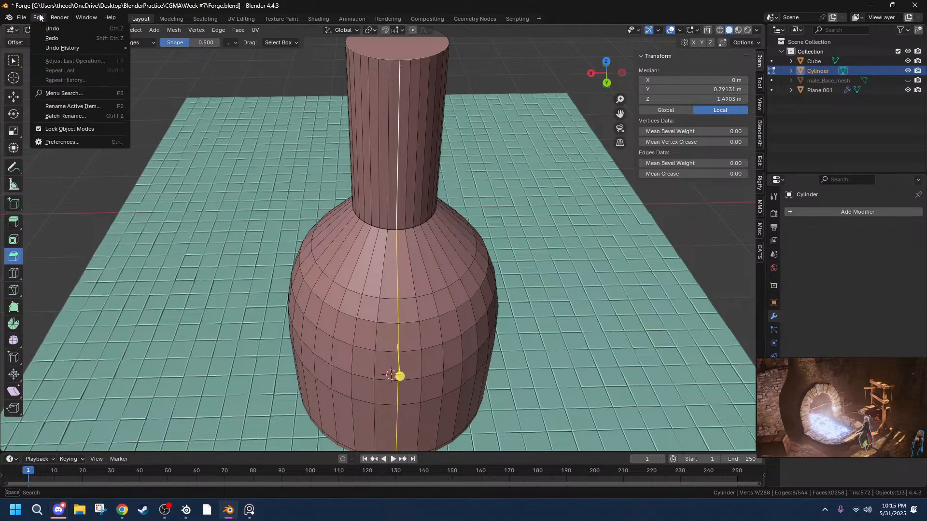
left_click(69, 142)
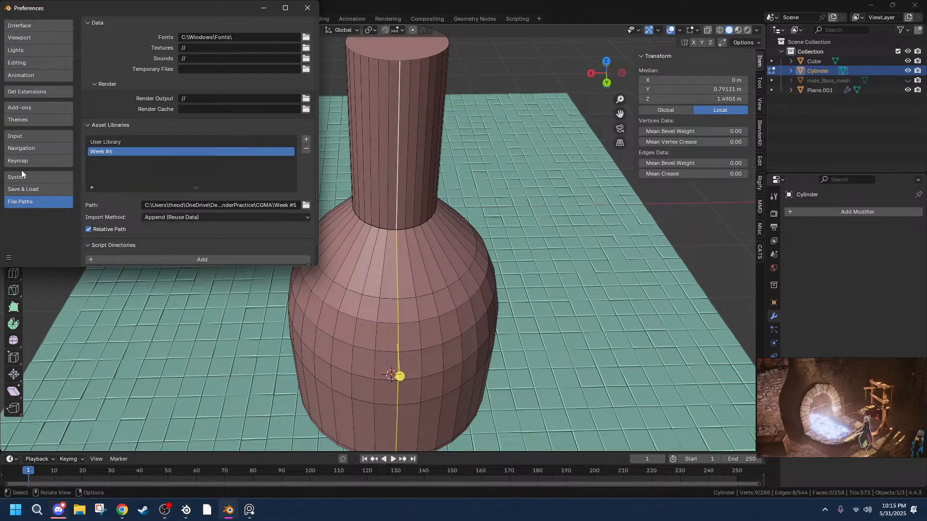
left_click(21, 175)
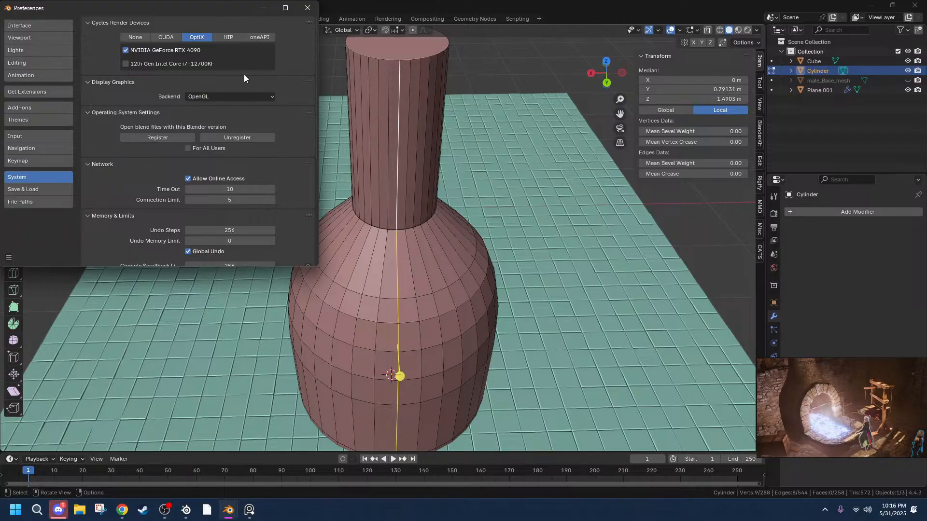
left_click(224, 38)
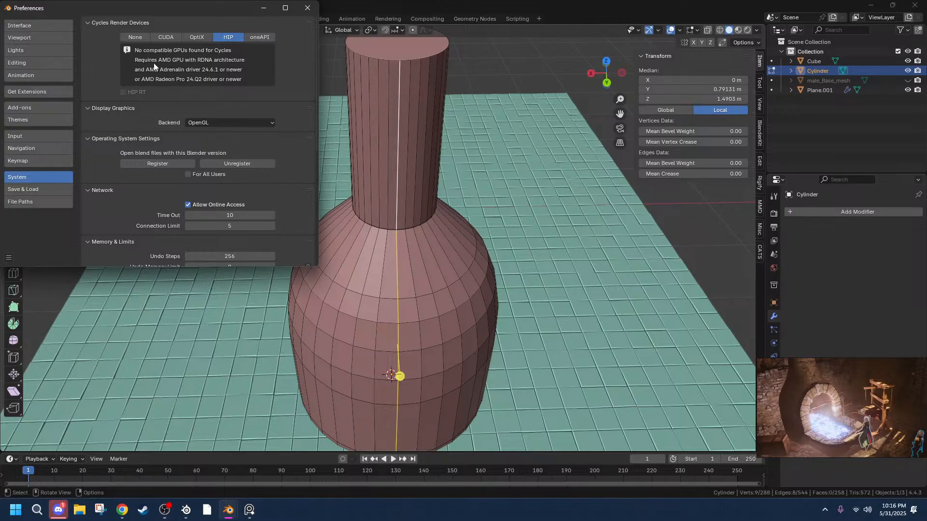
Set the Cycles render devices to OptiX and save the preferences.
left_click(264, 38)
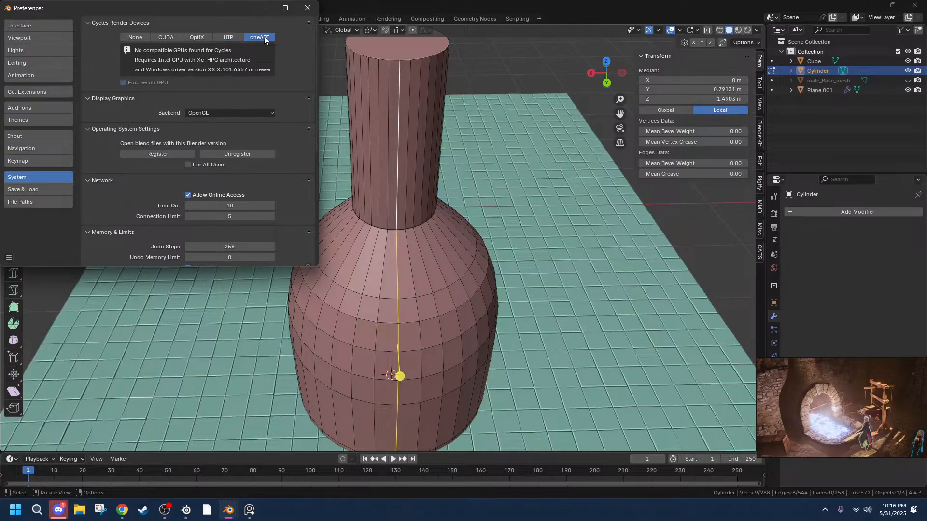
left_click(172, 34)
left_click(197, 39)
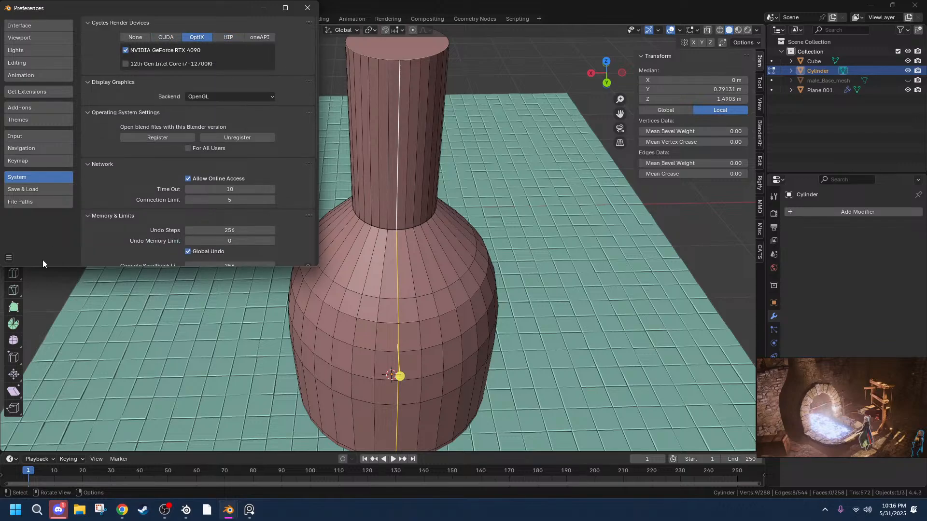
left_click(13, 255)
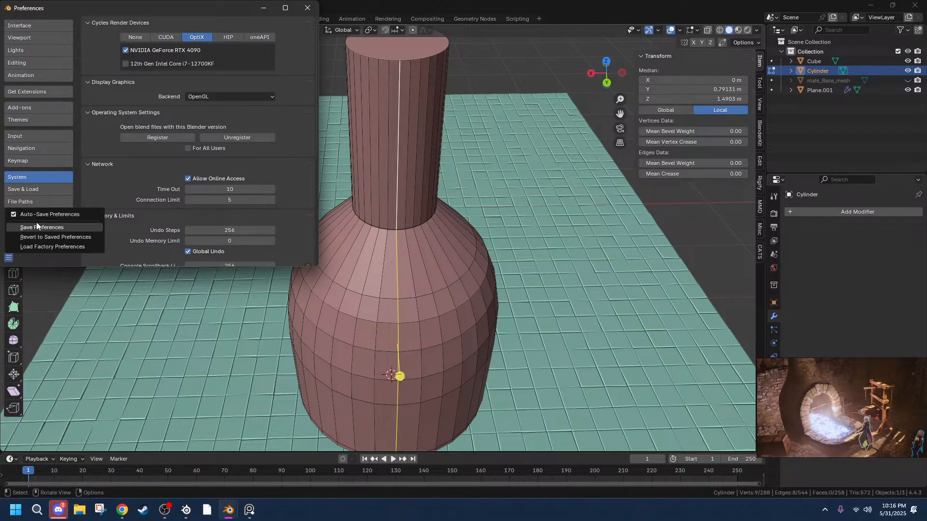
left_click(37, 224)
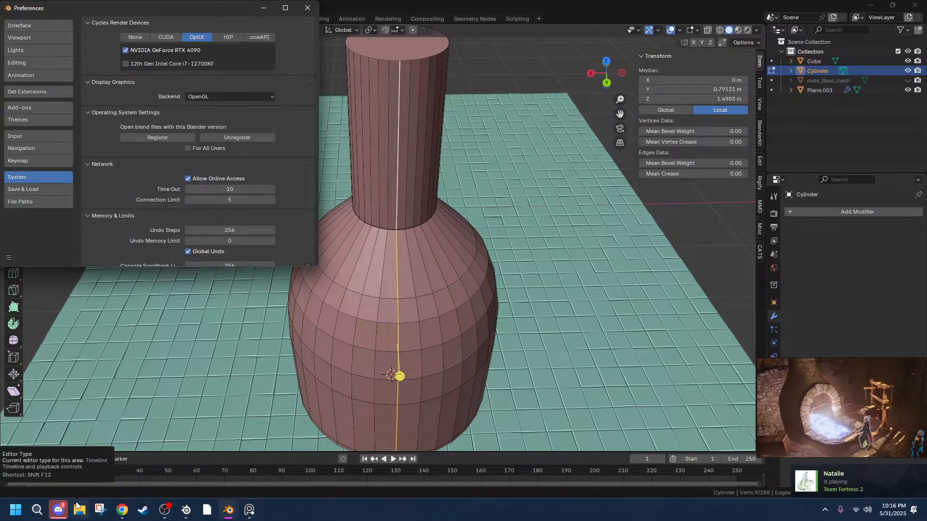
mouse_move(59, 506)
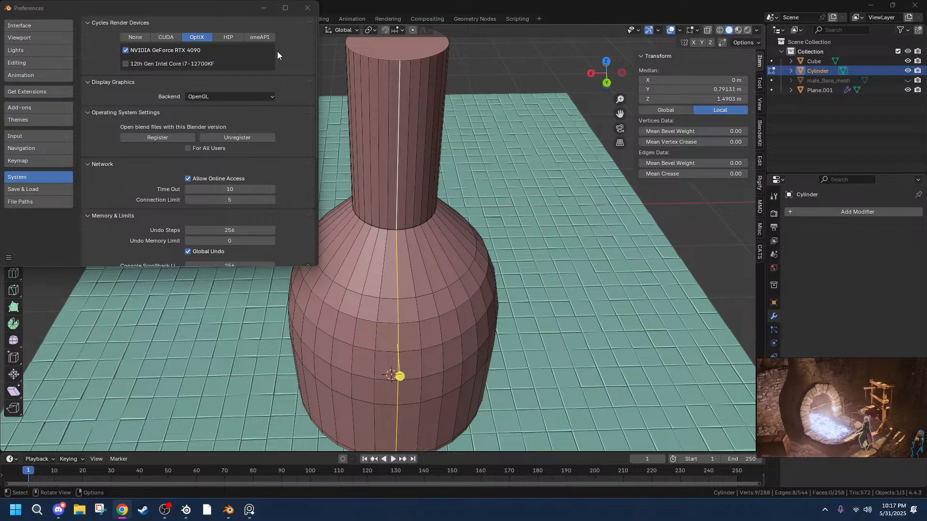
left_click(410, 270)
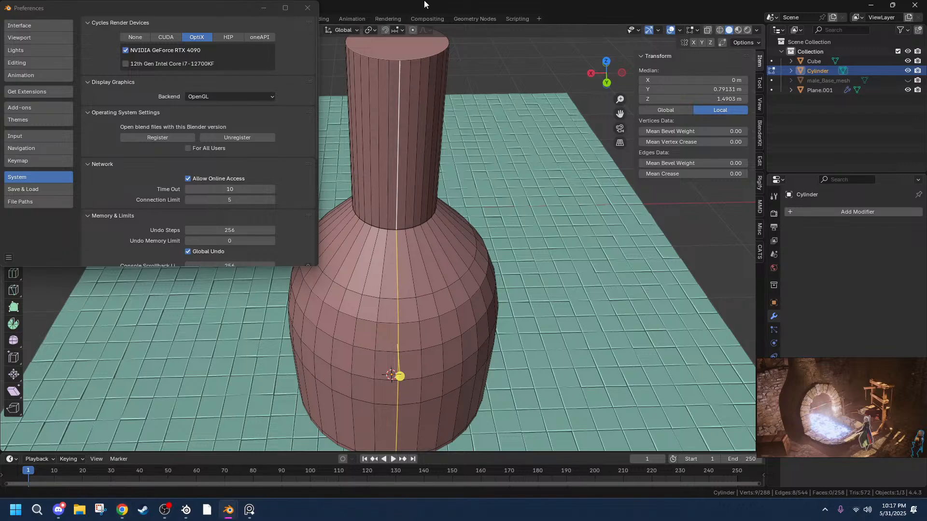
left_click(307, 7)
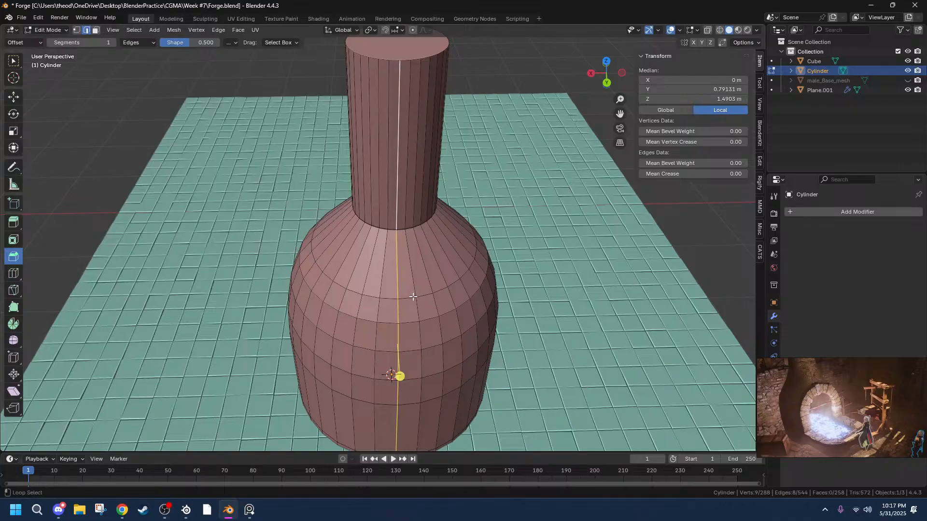
Add the three neighbouring vertical edge loops on the negative X side of the central loop to the selection.
left_click(417, 294, "alt+shift")
left_click(430, 292, "alt+shift")
key("ctrl+z")
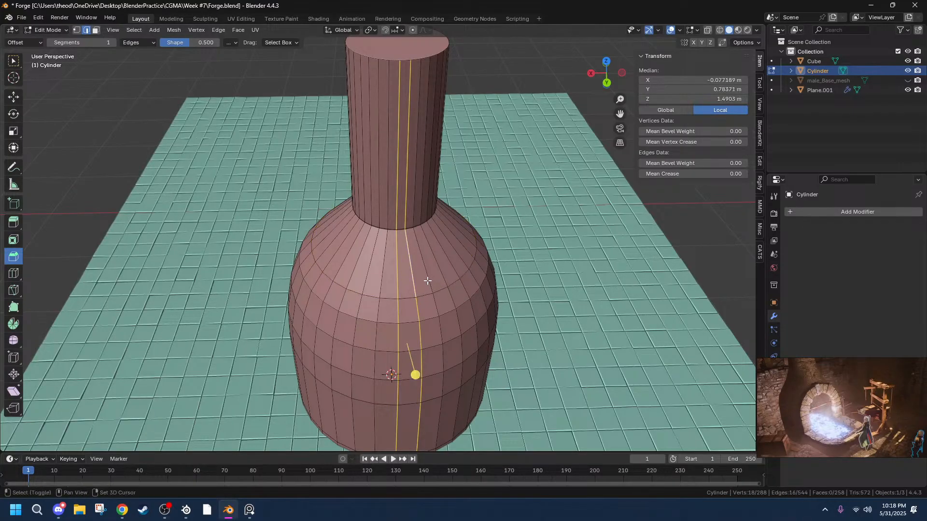
left_click(434, 280, "alt+shift")
left_click(449, 280, "alt+shift")
left_click(481, 282, "alt+shift")
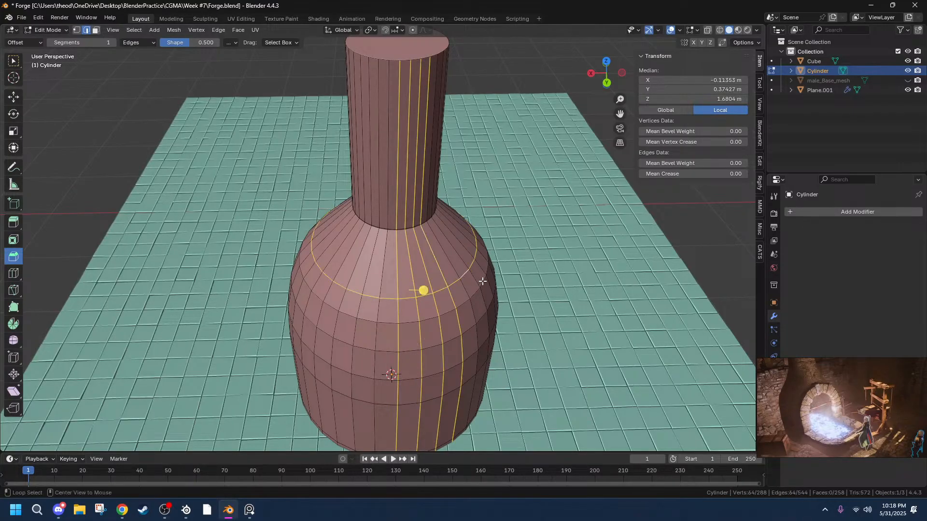
key("ctrl+z")
Extend the selection by four further vertical edge loops on the negative X side of the furnace.
middle_click_drag(482, 281, 458, 372)
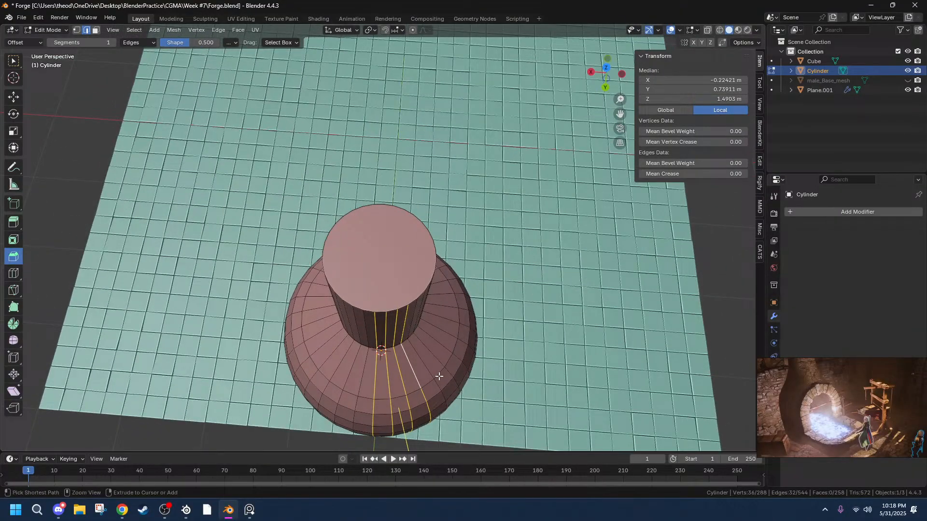
key("ctrl+r")
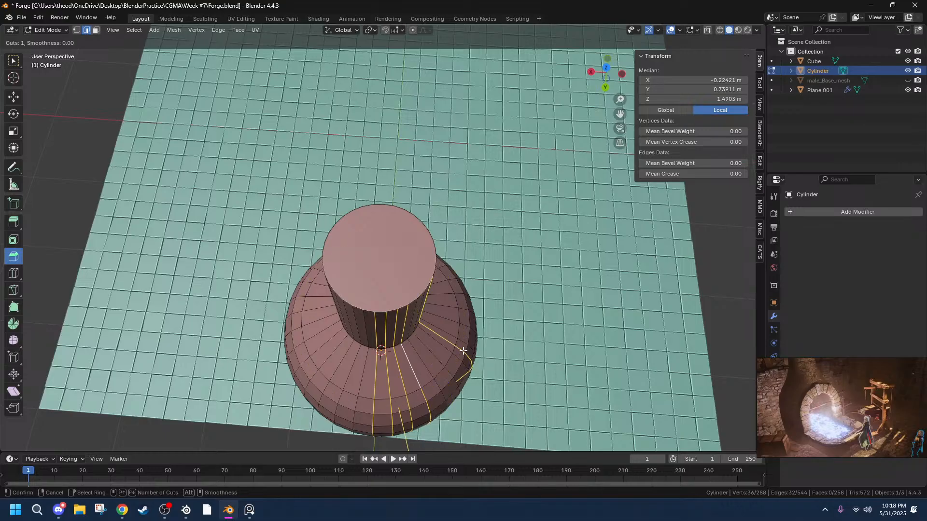
key("Escape")
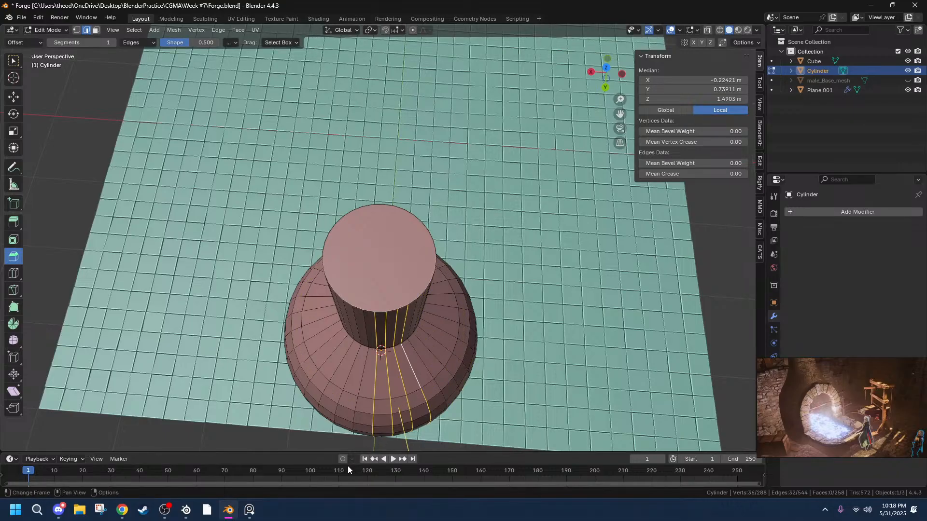
left_click(429, 371, "alt+shift")
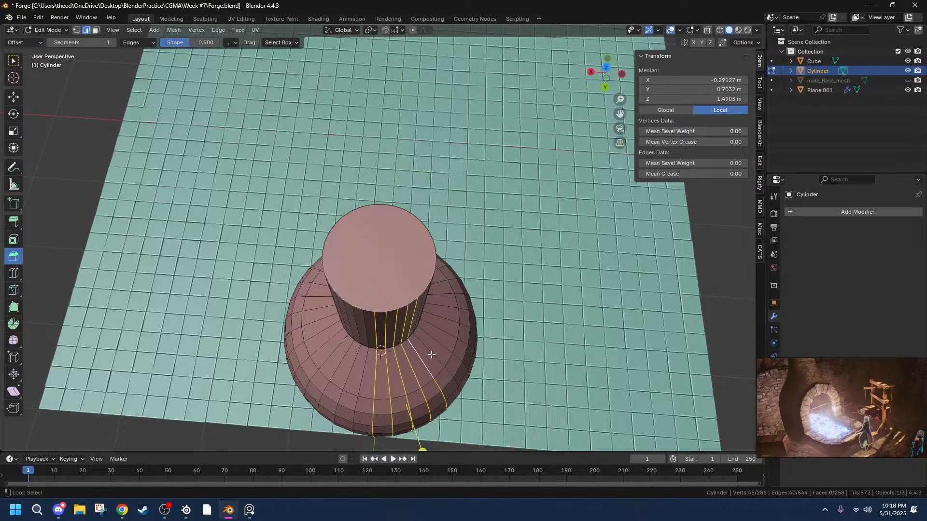
left_click(431, 354, "alt+shift")
left_click(445, 350, "alt+shift")
left_click(451, 335, "alt+shift")
Add the seven matching vertical edge loops on the positive X side of the central loop to the selection.
mouse_move(452, 335)
middle_mouse_down()
mouse_move(501, 342)
mouse_move(468, 338)
middle_mouse_up()
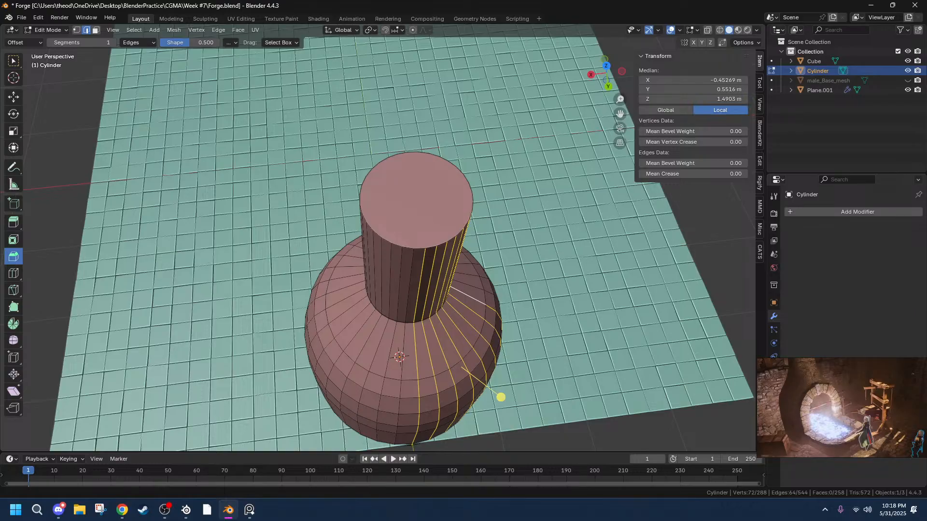
left_click(405, 330, "alt+shift")
left_click(394, 332, "alt+shift")
left_click(382, 333, "alt+shift")
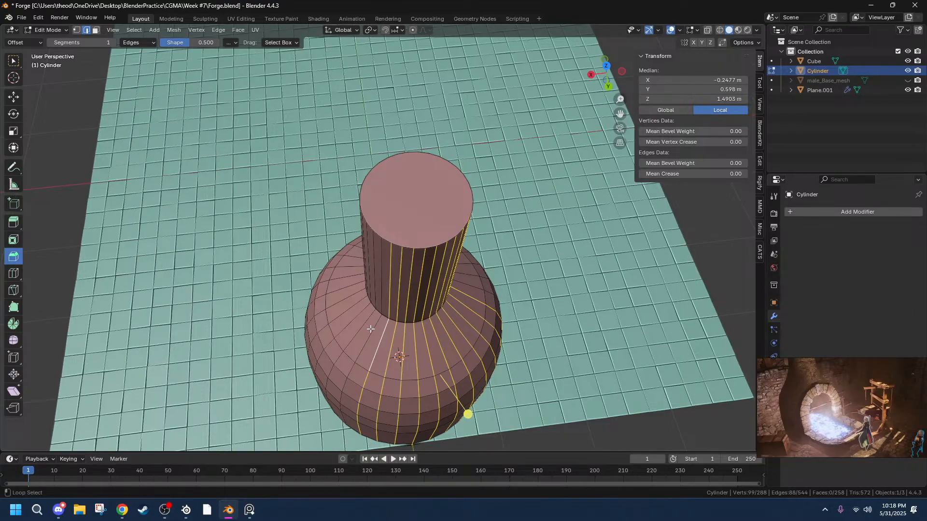
left_click(371, 329, "alt+shift")
left_click(363, 324, "alt+shift")
left_click(358, 313, "alt+shift")
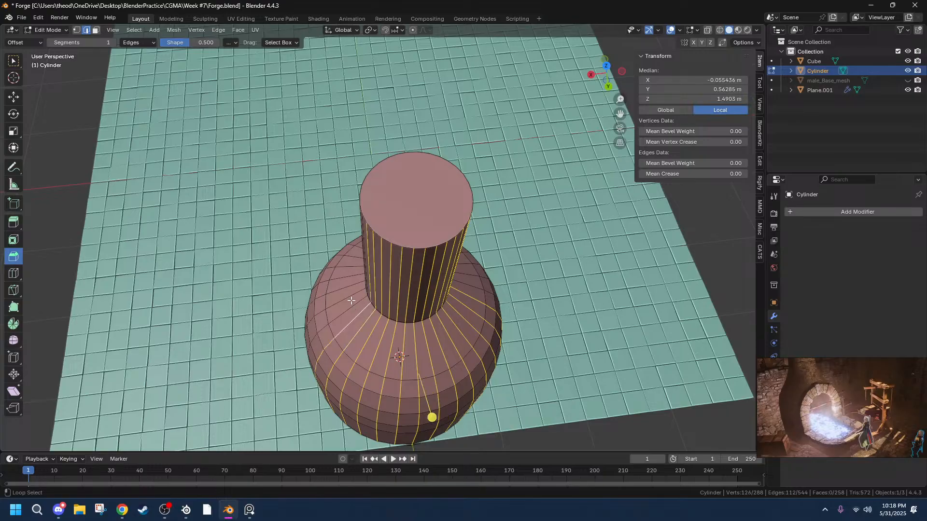
left_click(352, 301, "alt+shift")
Flatten the selected vertical edge loops into one plane by scaling them to 0 along Y.
middle_click_drag(352, 301, 444, 326)
key("s")
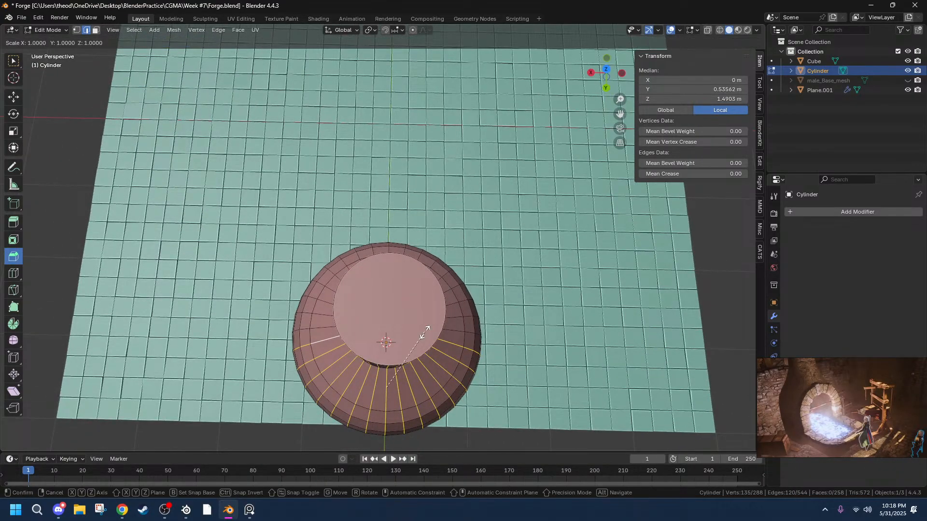
key("y")
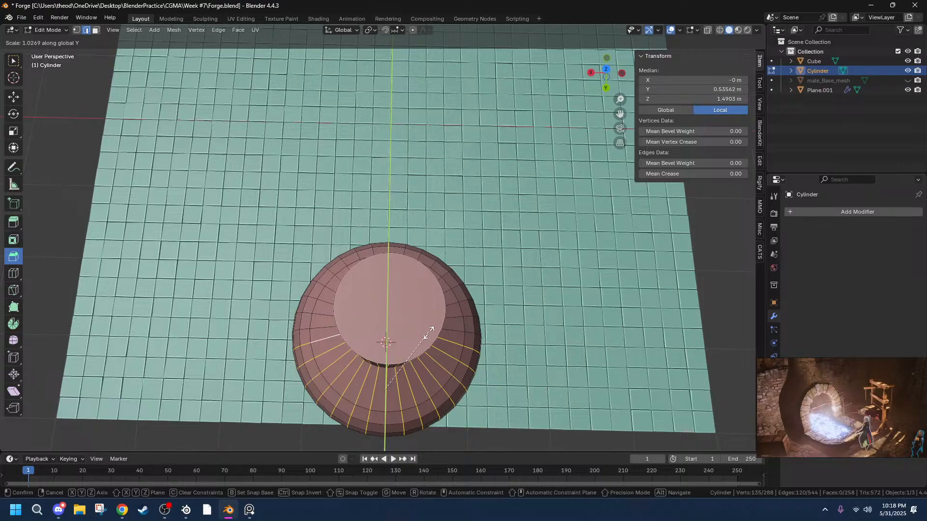
key("0")
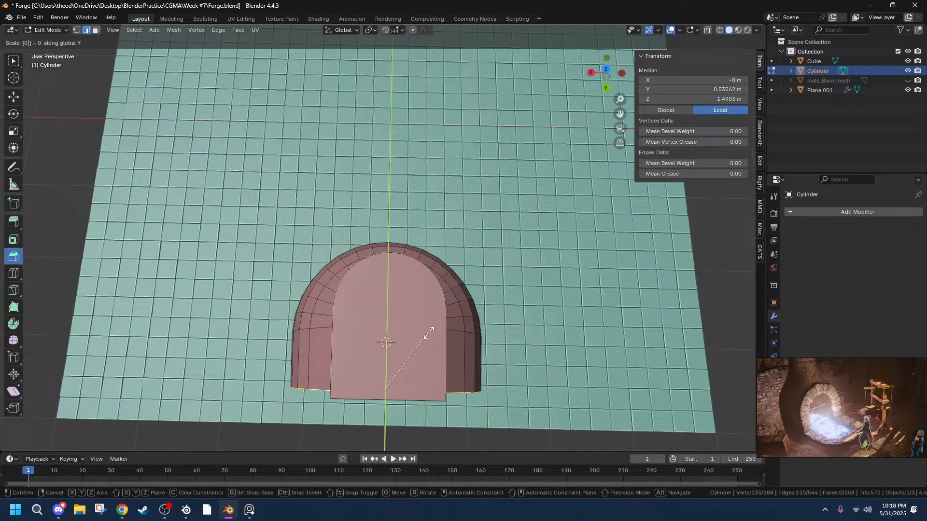
key("Return")
Move the flattened side inward along negative Y in two moves of about 0.305 m and 0.101 m.
middle_click_drag(531, 193, 440, 158)
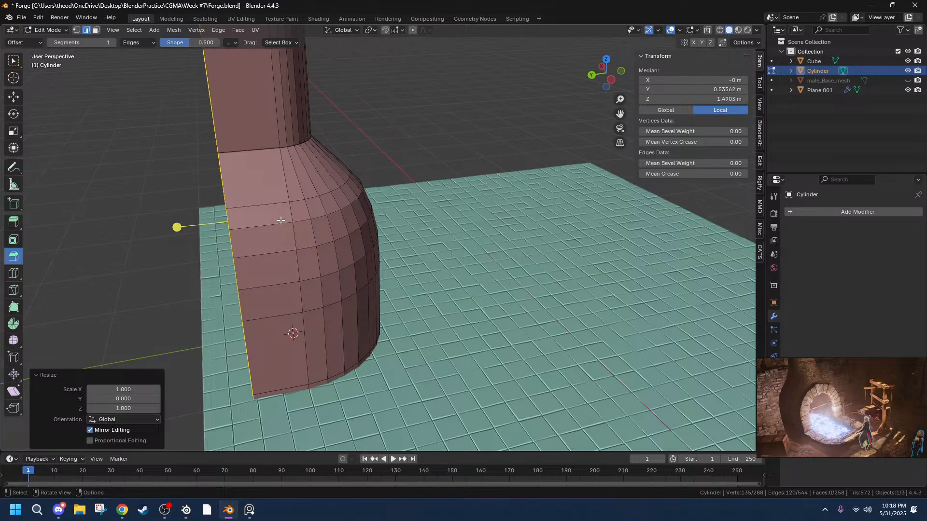
key("g")
key("y")
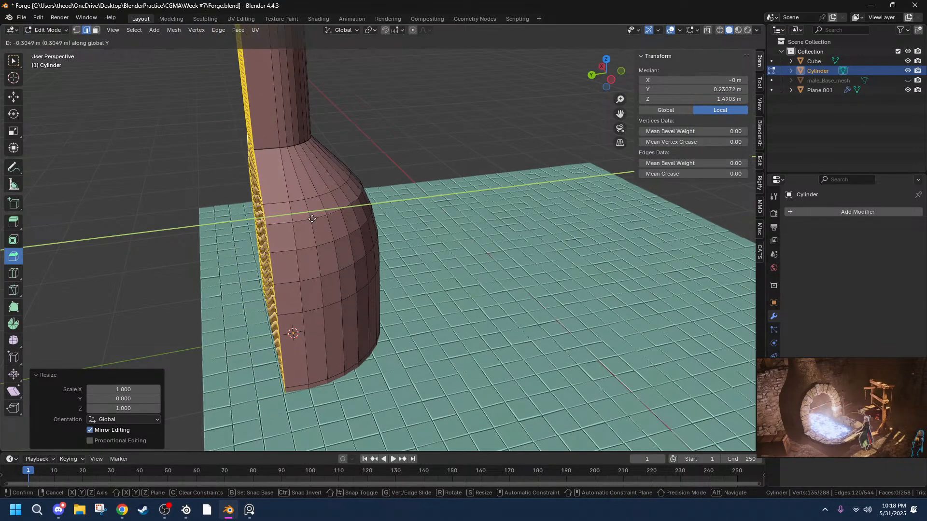
left_click(311, 219)
middle_click_drag(316, 213, 397, 284)
key("g")
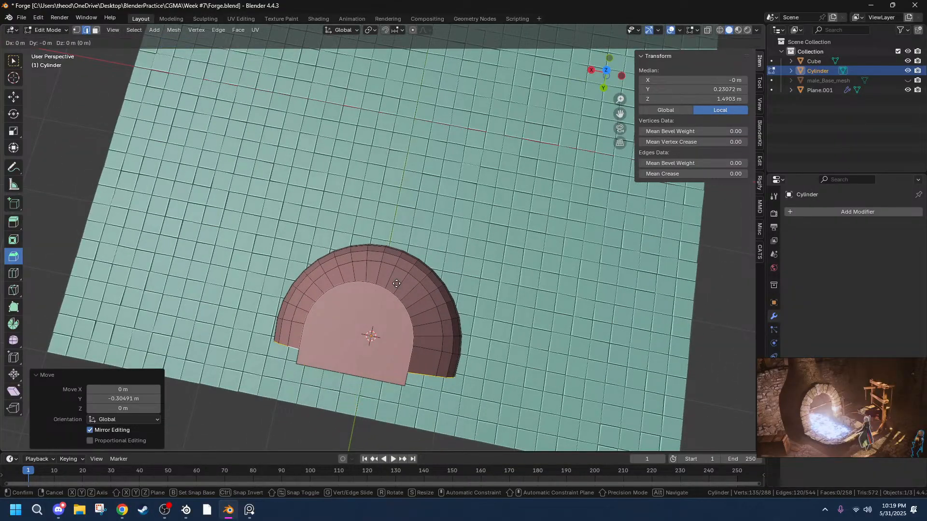
key("y")
left_click(401, 273)
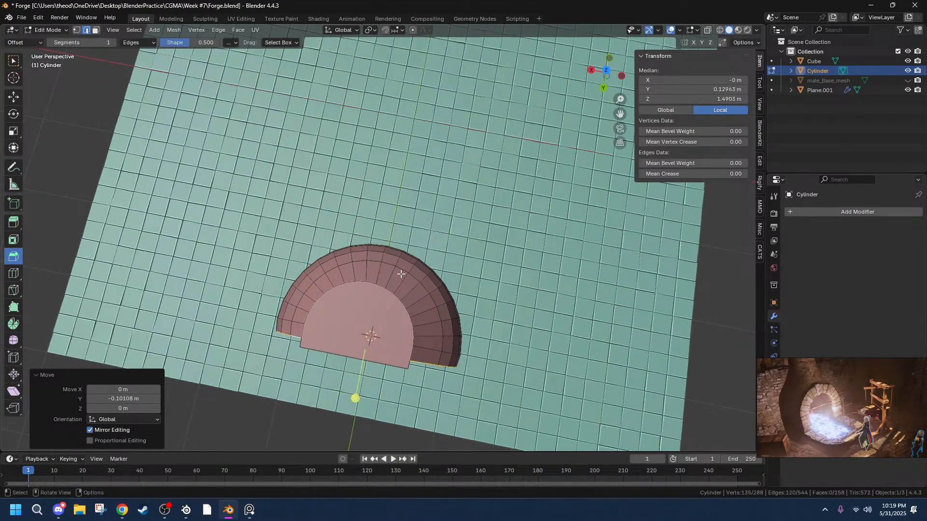
In top view, scale the flattened side to about 1.02 along X.
left_click(606, 72)
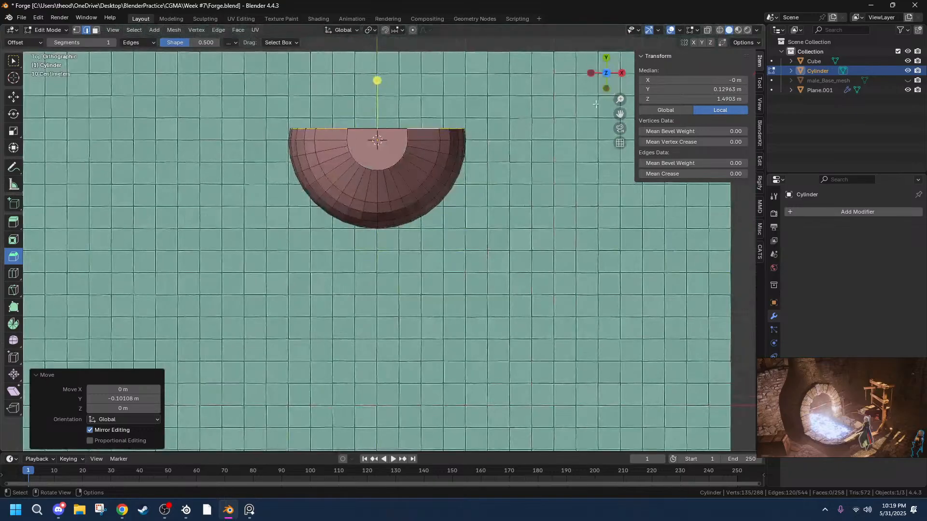
key("s")
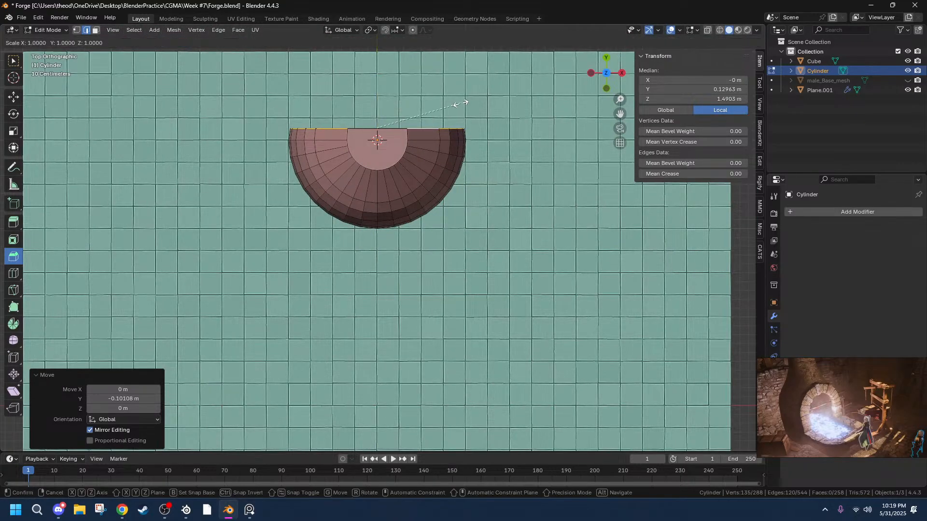
key("x")
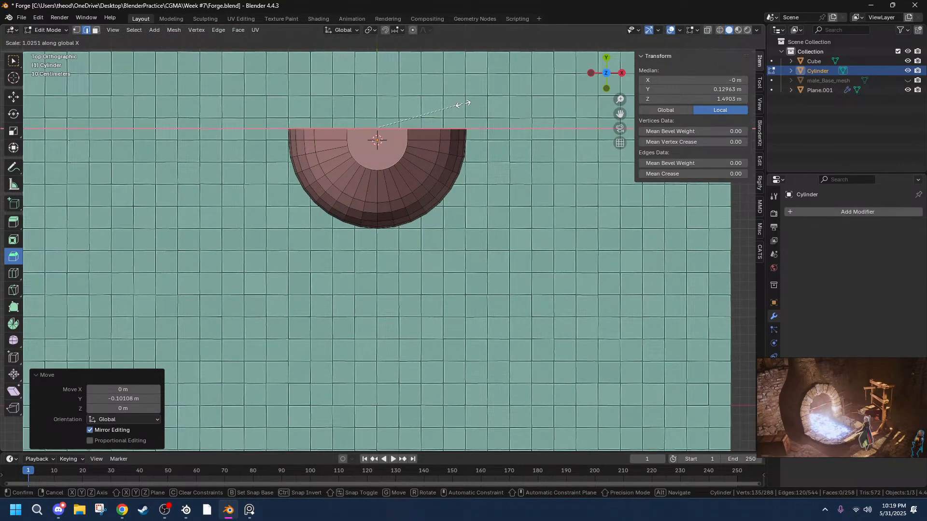
left_click(461, 104)
Try to add the horizontal edge loops at the shoulder and neck base to the selection.
middle_click_drag(492, 112, 472, 211)
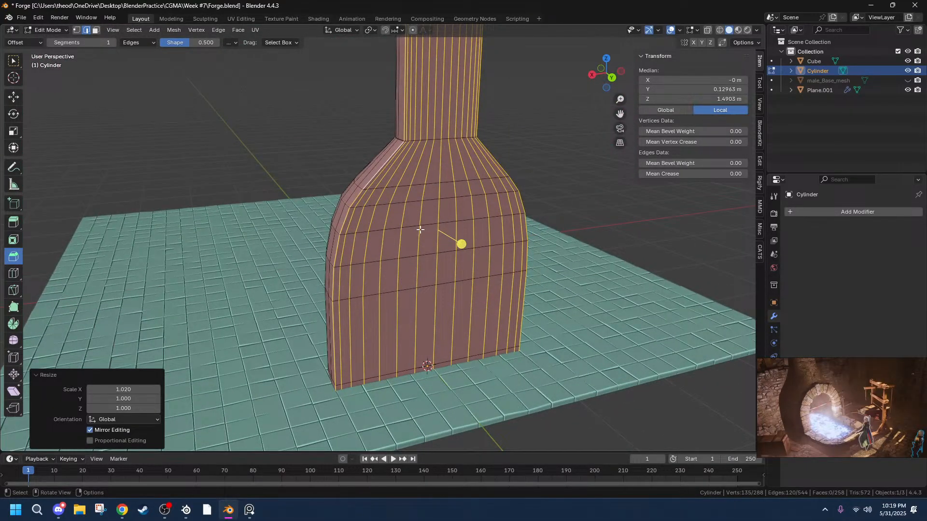
scroll(420, 230, "down", 3)
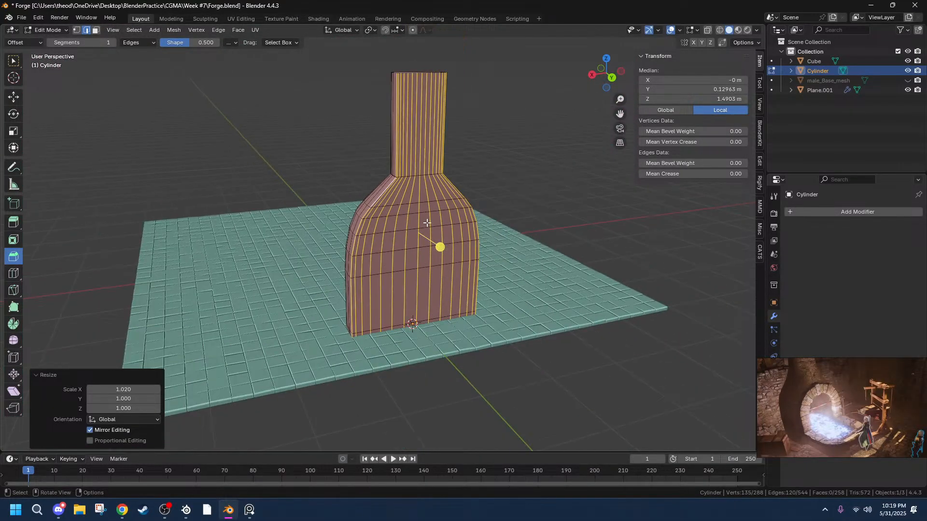
left_click(403, 205, "alt+shift")
left_click(414, 177, "alt+shift")
key("ctrl+z")
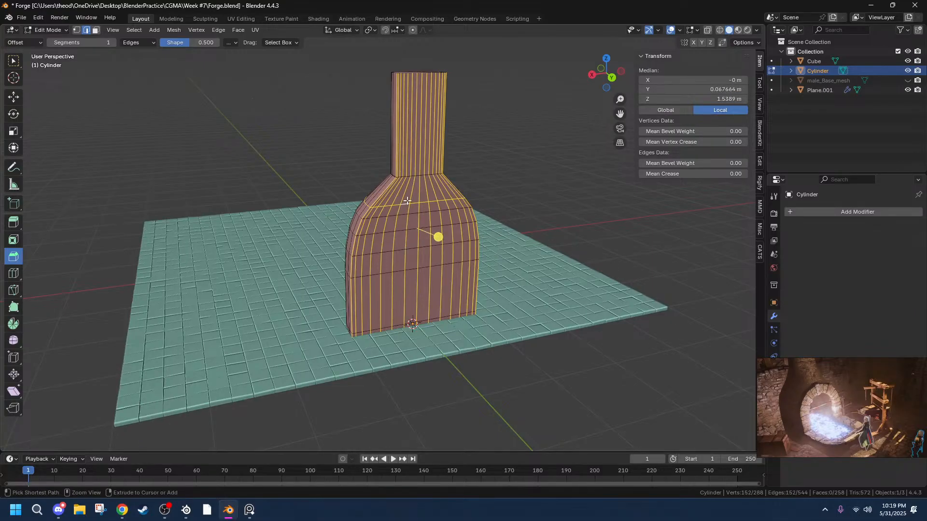
key("ctrl+z")
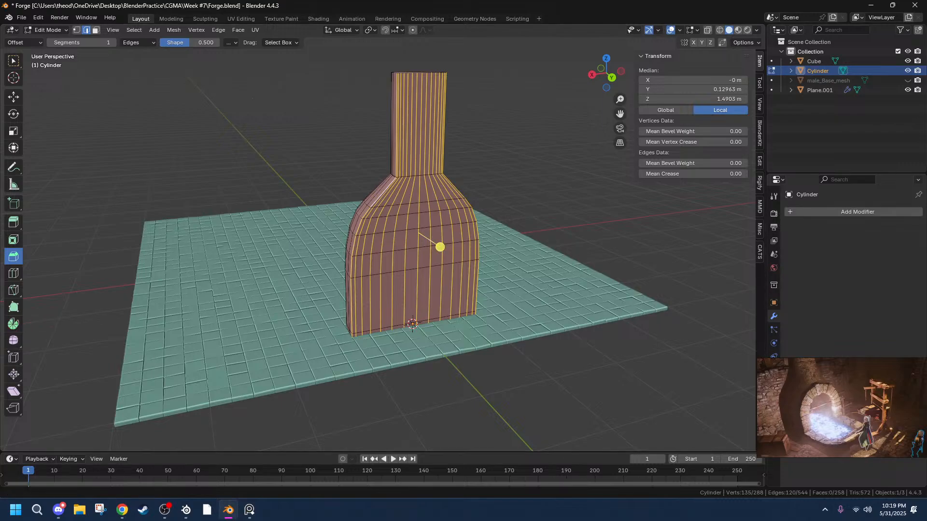
Try to move the flattened side outward about 0.42 m along Y.
key("g")
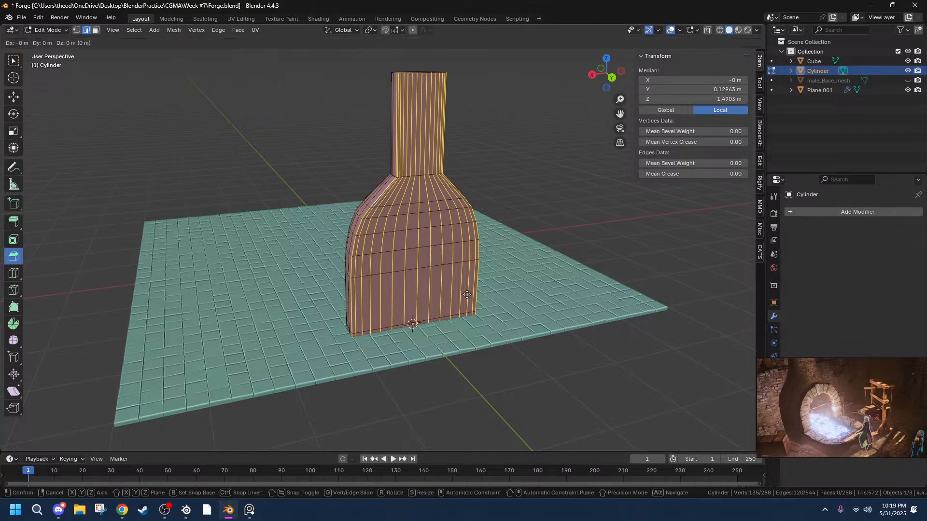
key("x")
key("y")
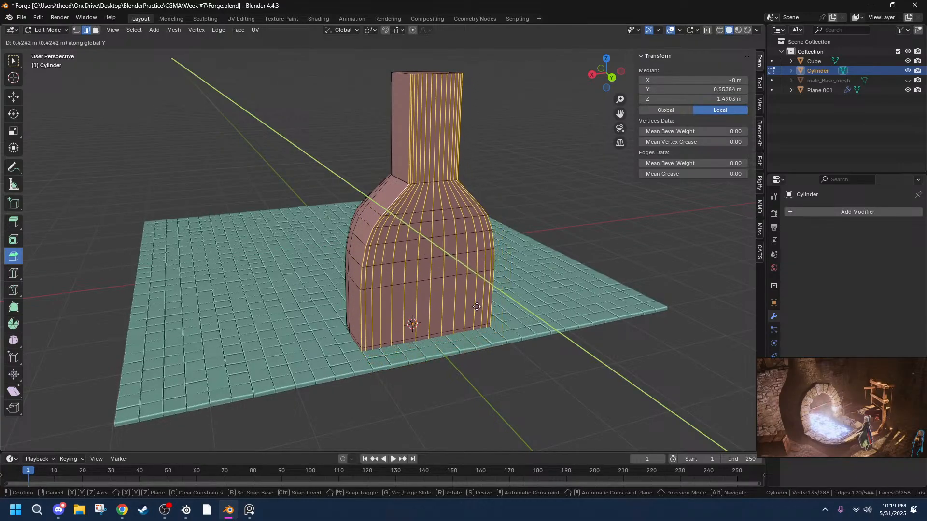
left_click(471, 289)
Move the whole furnace mesh about 0.84 m along Y toward the floor's back edge.
middle_click_drag(490, 280, 602, 298)
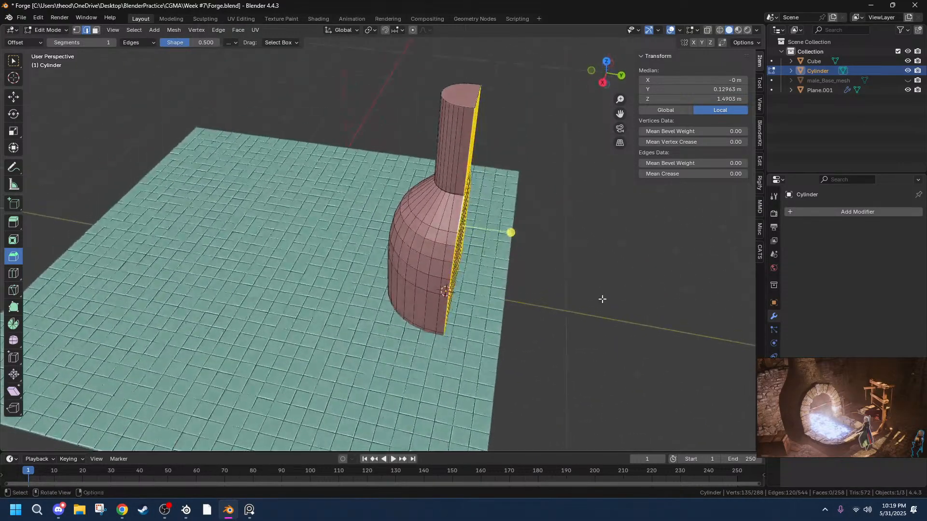
key("a")
key("g")
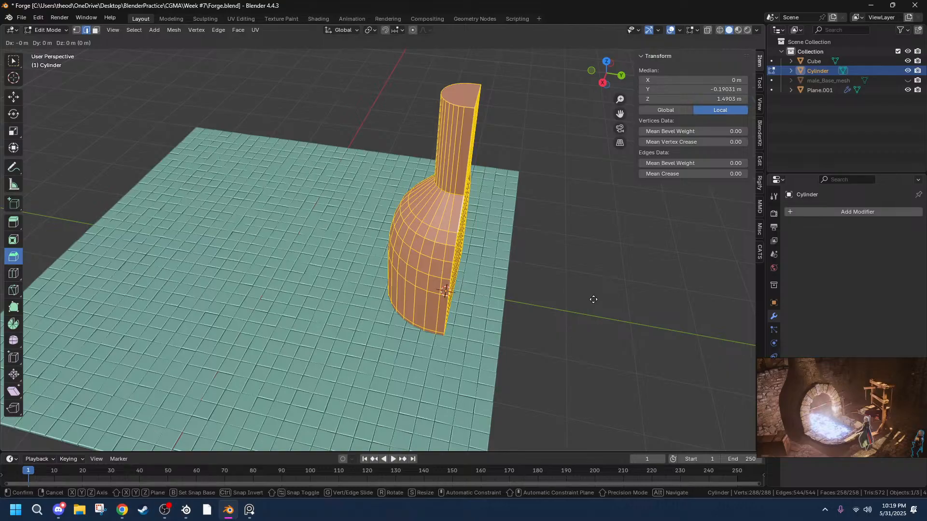
key("x")
key("y")
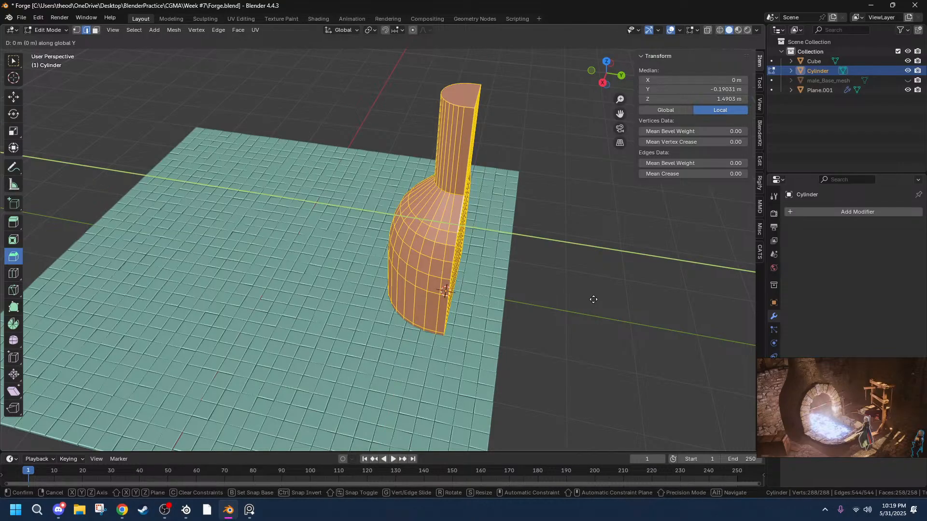
left_click(647, 315)
Examine the furnace's placement against the floor edge from several angles and in a close left orthographic view.
middle_click_drag(536, 209, 248, 181)
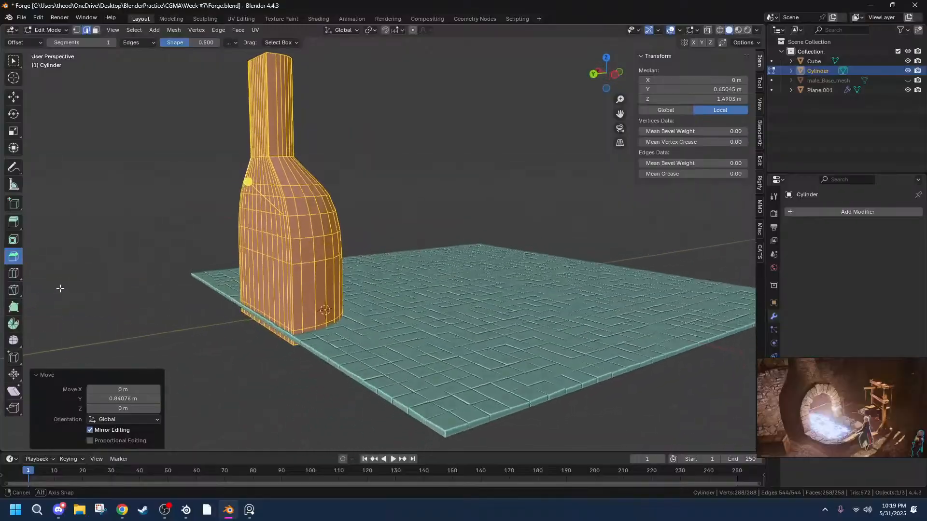
middle_click_drag(61, 289, 676, 295)
scroll(459, 240, "up", 2)
middle_click_drag(459, 240, 475, 299)
scroll(495, 267, "down", 5)
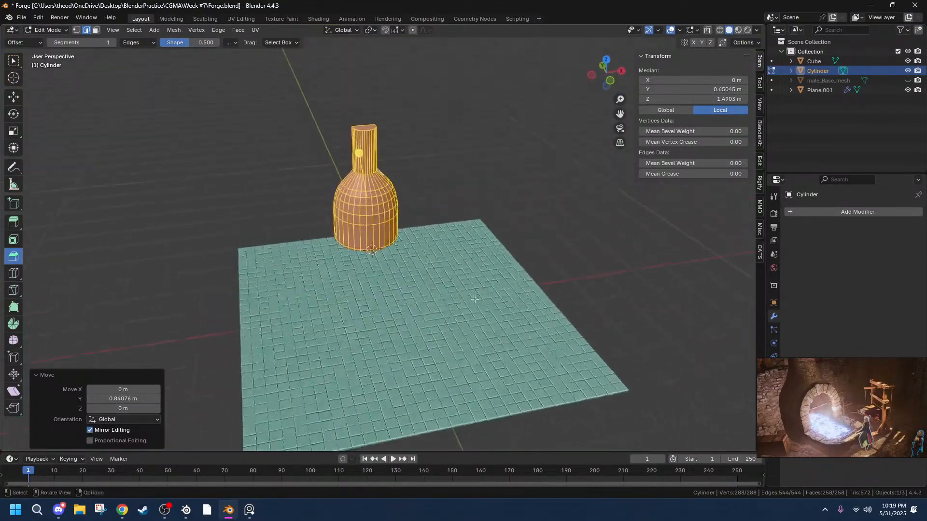
scroll(434, 276, "up", 4)
middle_click_drag(424, 259, 485, 236)
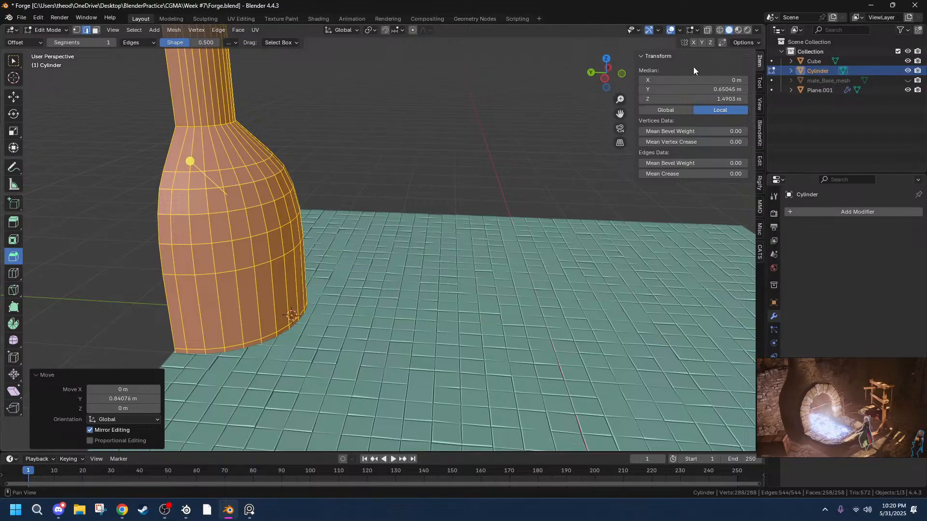
left_click(591, 72)
left_click(622, 73)
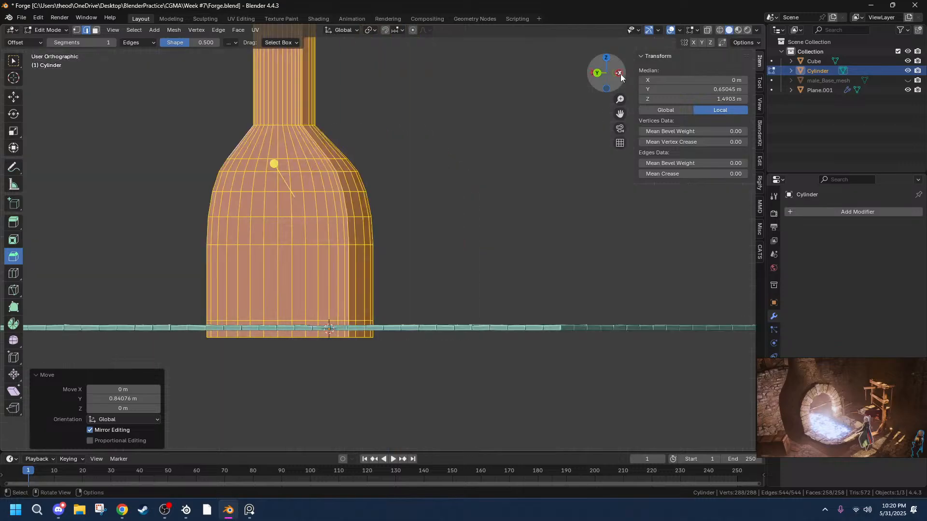
scroll(130, 304, "up", 5)
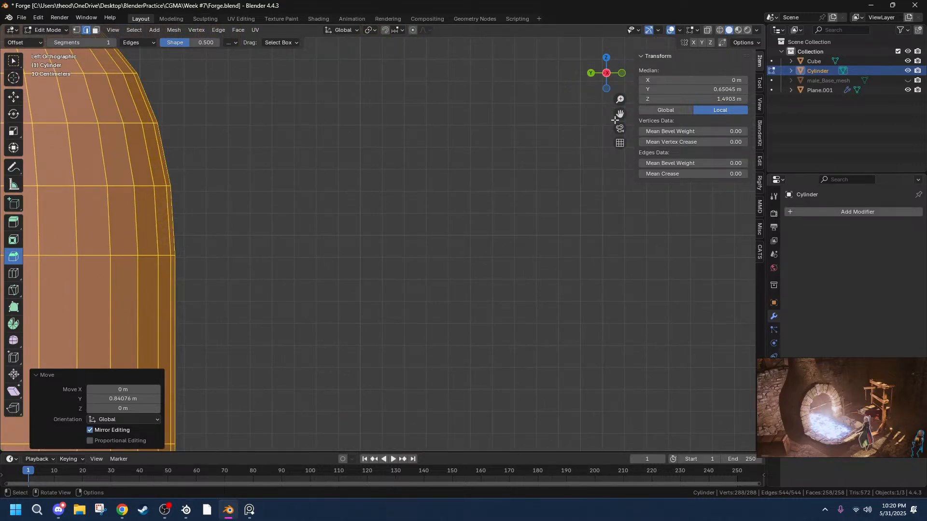
left_click_drag(620, 114, 902, 121)
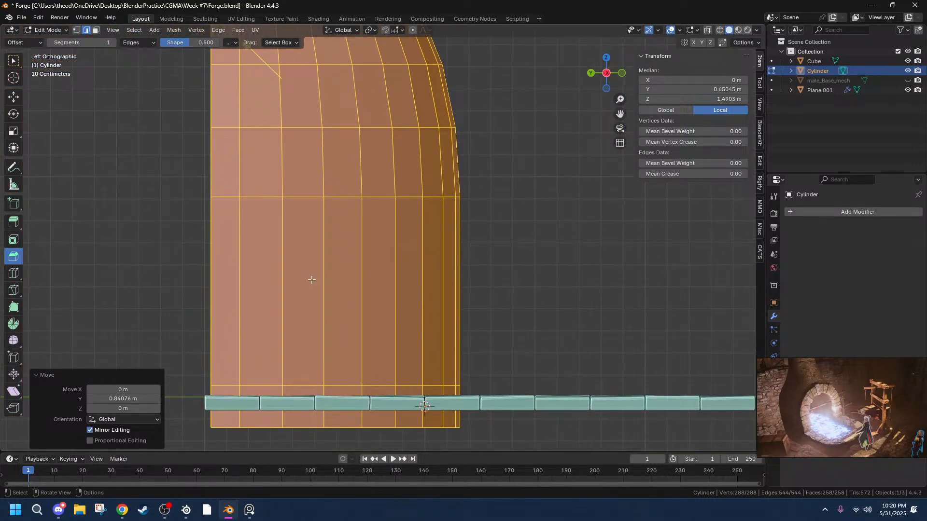
key("g")
key("x")
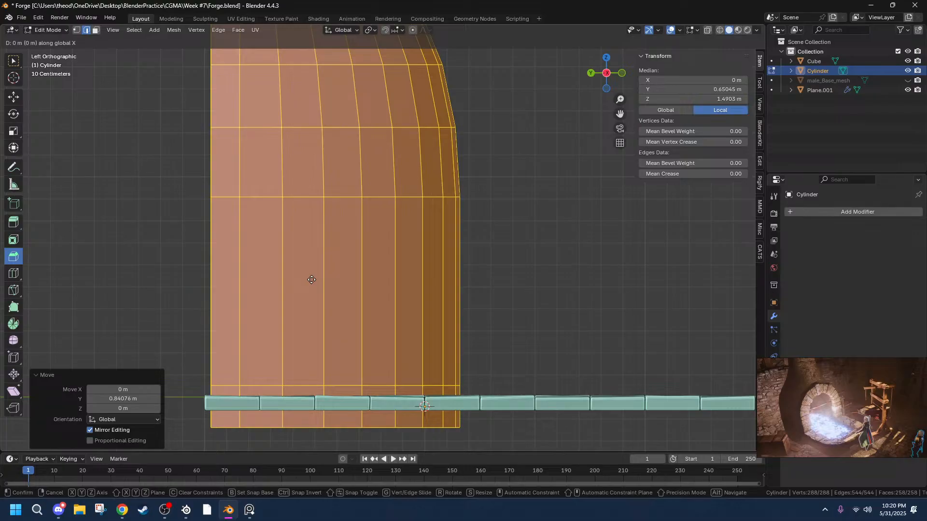
key("y")
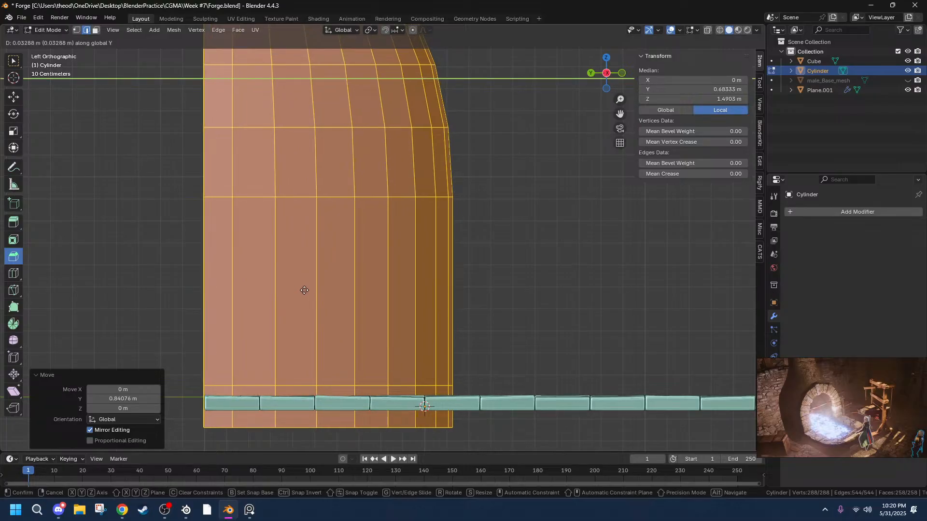
right_click(336, 373)
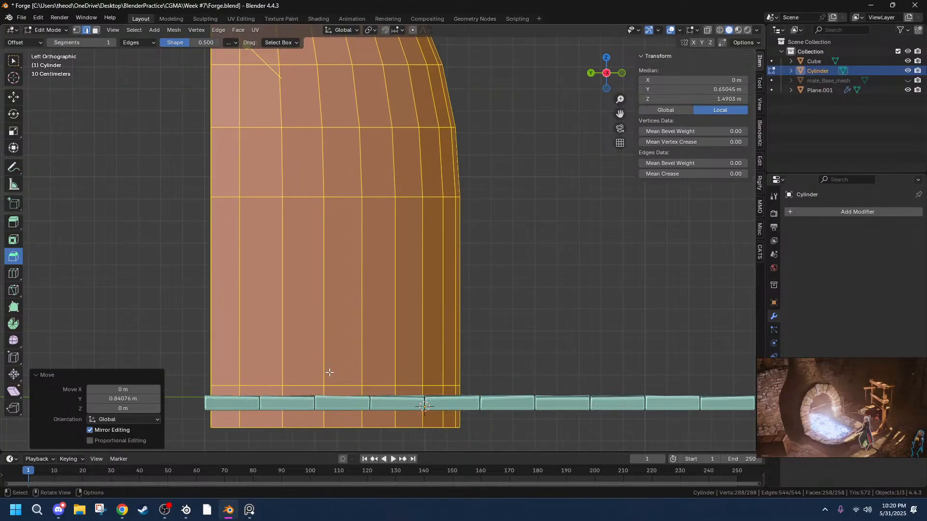
Move the whole furnace mesh about 0.026 m along Y to align its flat side with the floor's edge.
key("g")
key("x")
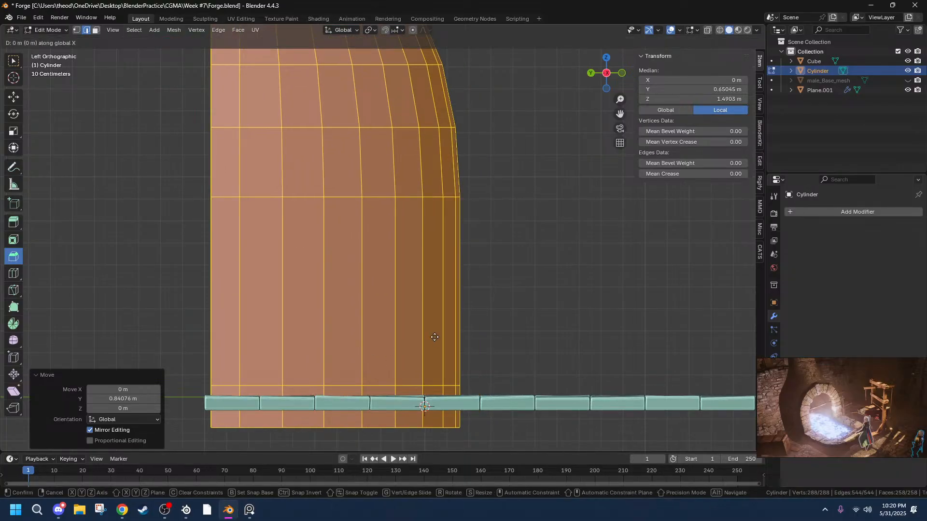
key("y")
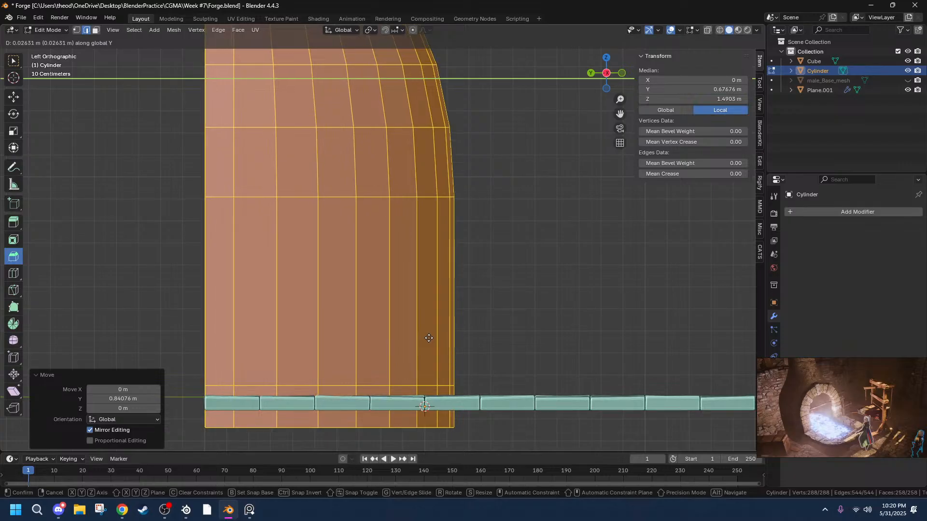
left_click(421, 341)
middle_click_drag(573, 265, 572, 323)
scroll(512, 296, "down", 6)
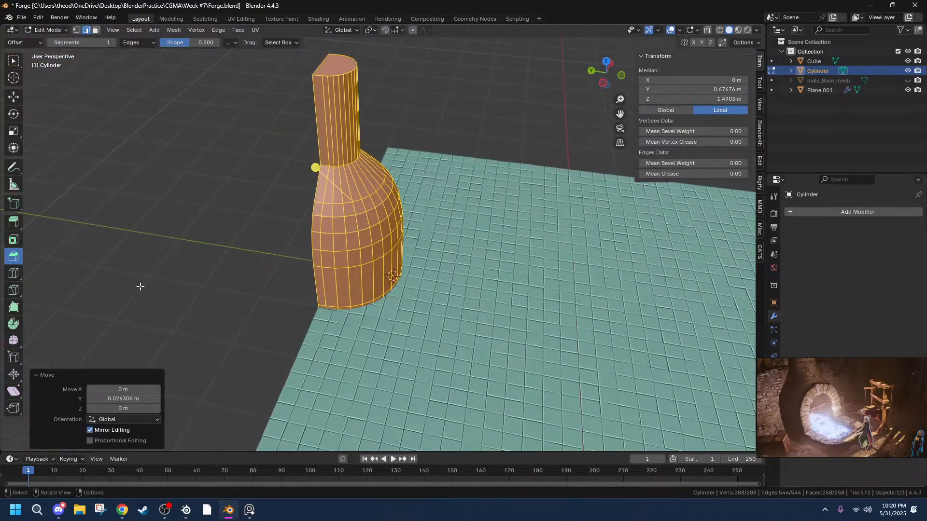
Try to extrude the face loop around the furnace's base about 1.2 m over the floor.
key("Tab")
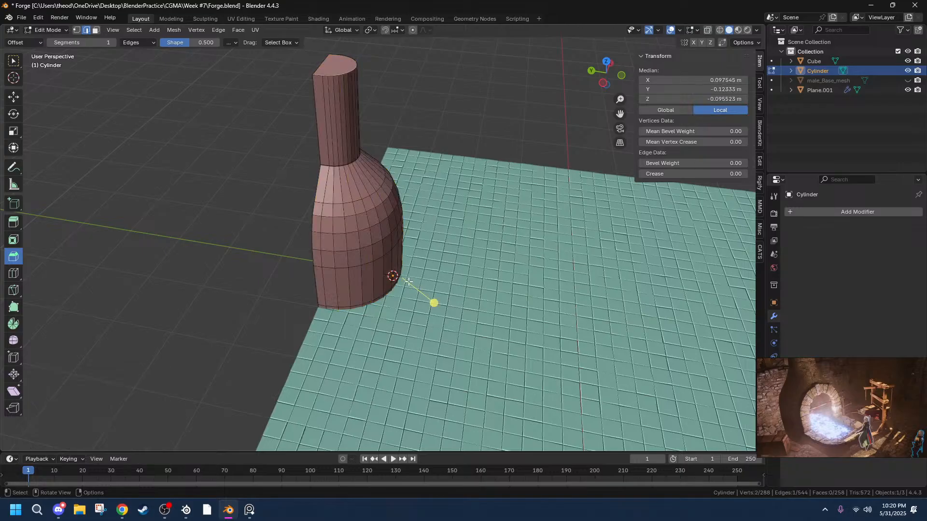
left_click(393, 283)
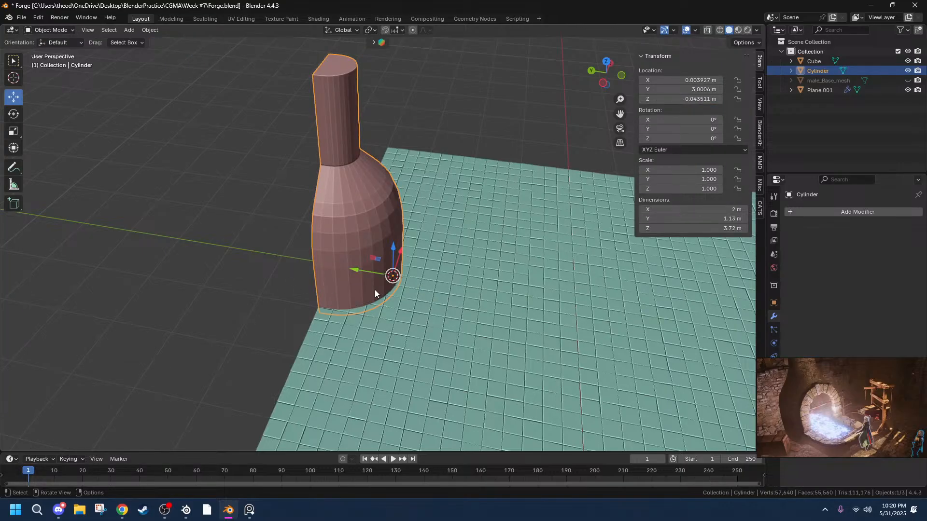
key("Tab")
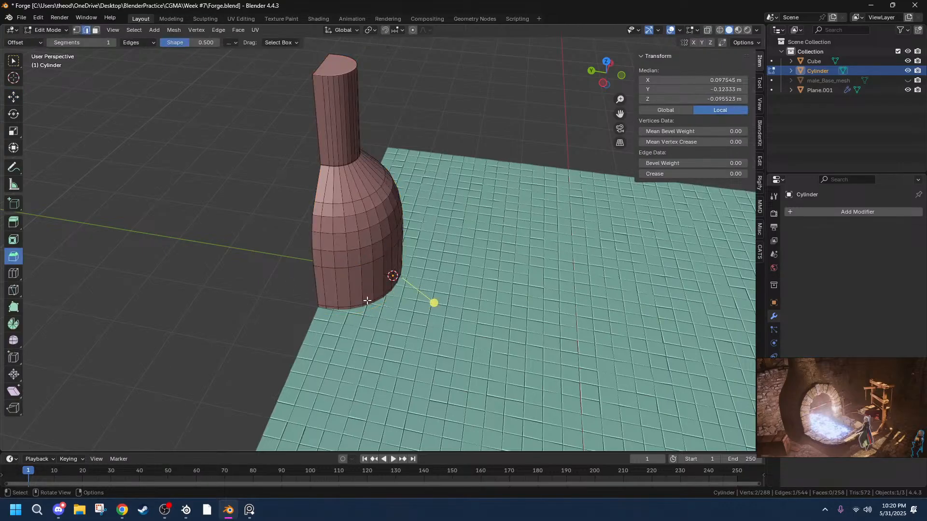
left_click(372, 303, "alt")
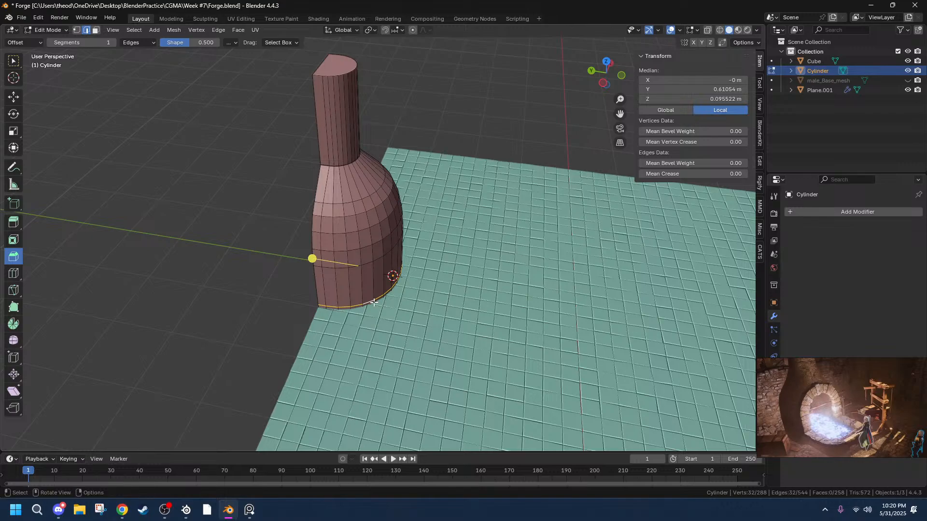
key("3")
left_click(373, 302, "alt")
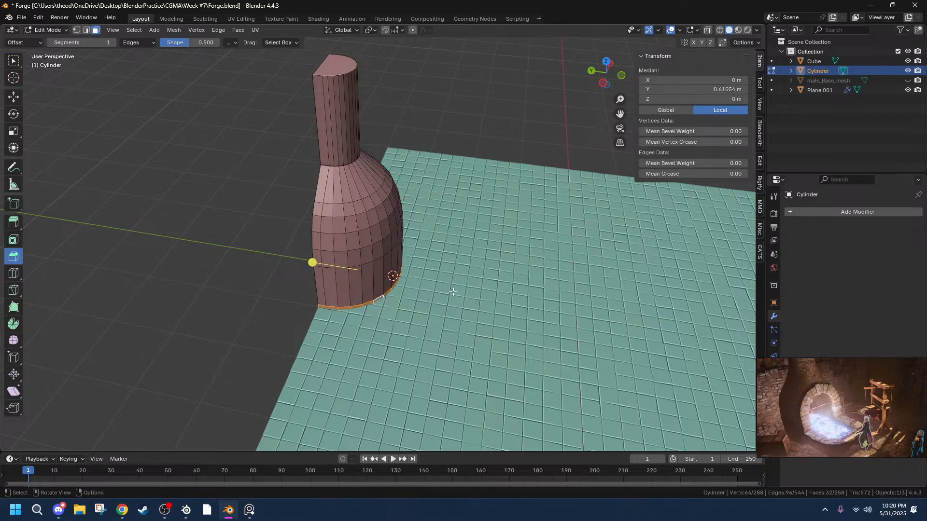
key("e")
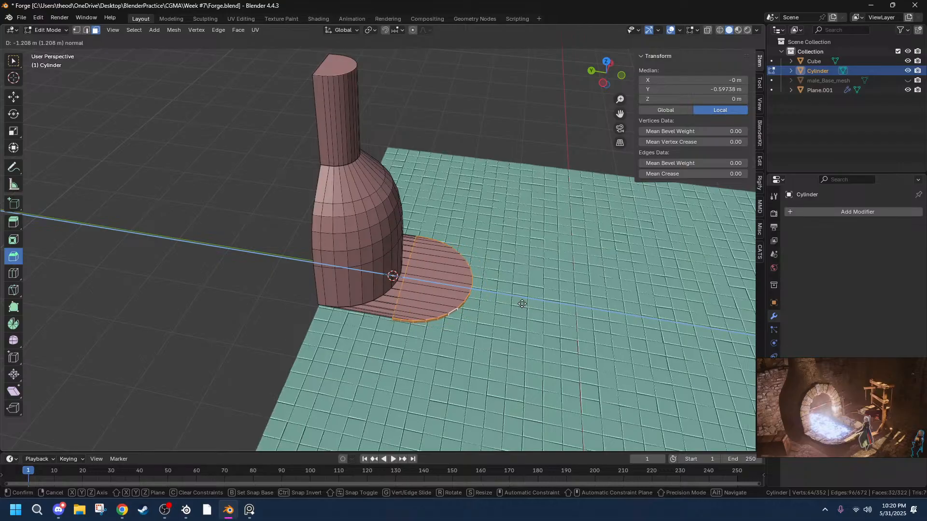
key("Escape")
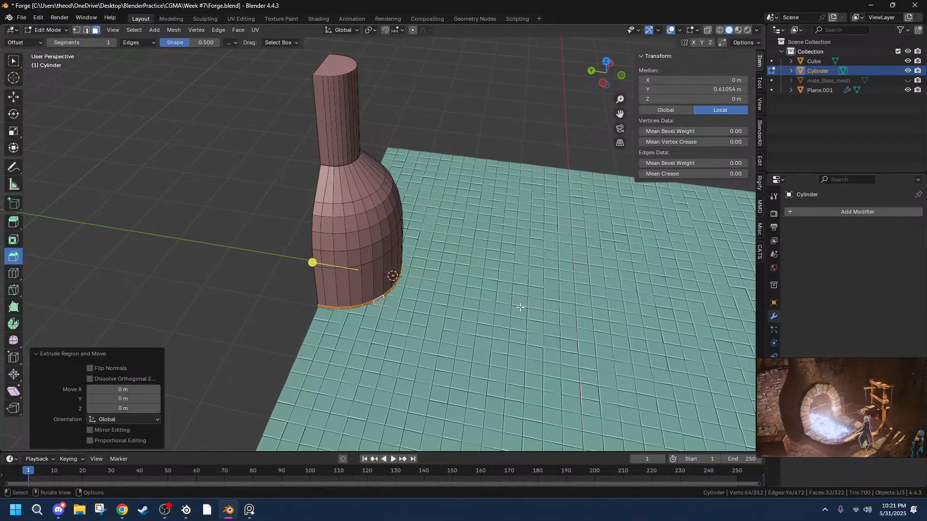
key("ctrl+z")
Try to extrude the base face loop in place and scale it outward to about 2.38.
key("e")
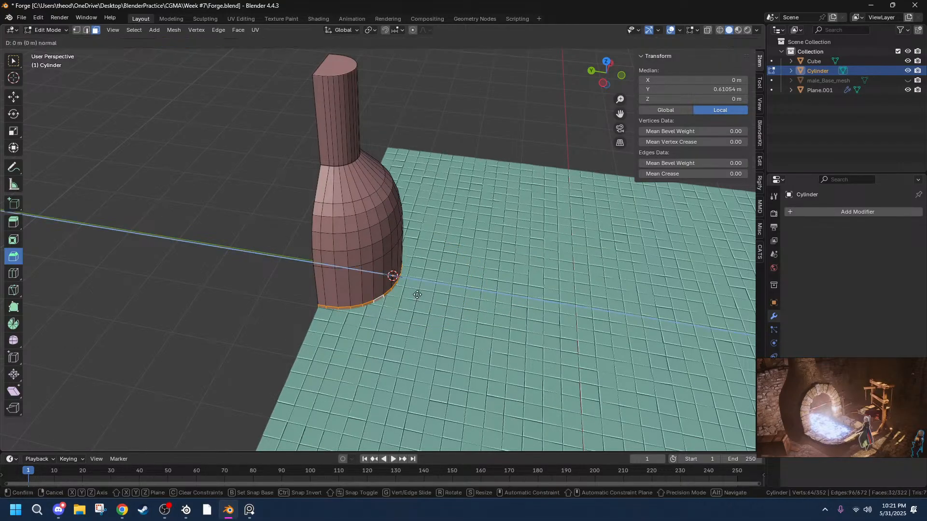
key("Escape")
key("s")
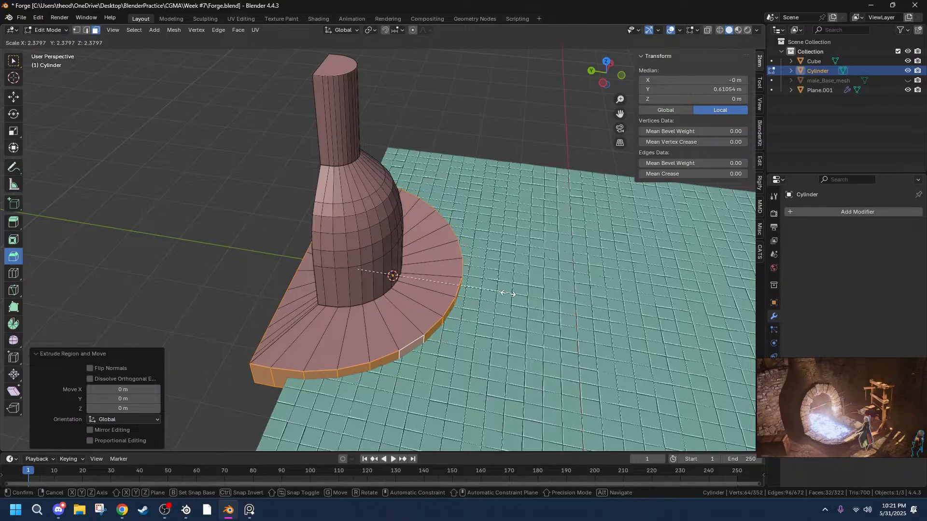
key("Escape")
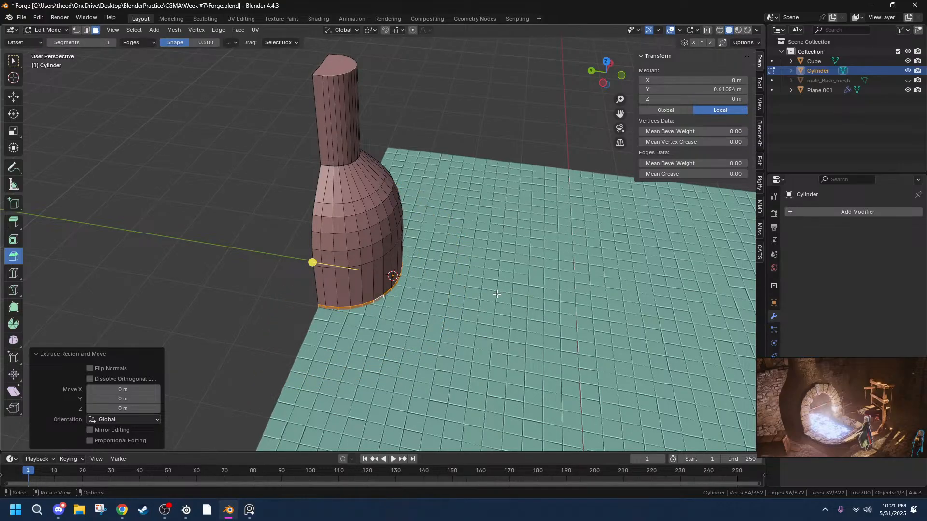
key("ctrl+z")
In Object Mode, add a new cylinder at the furnace's base and scale it to about 0.118 along Z.
key("alt+a")
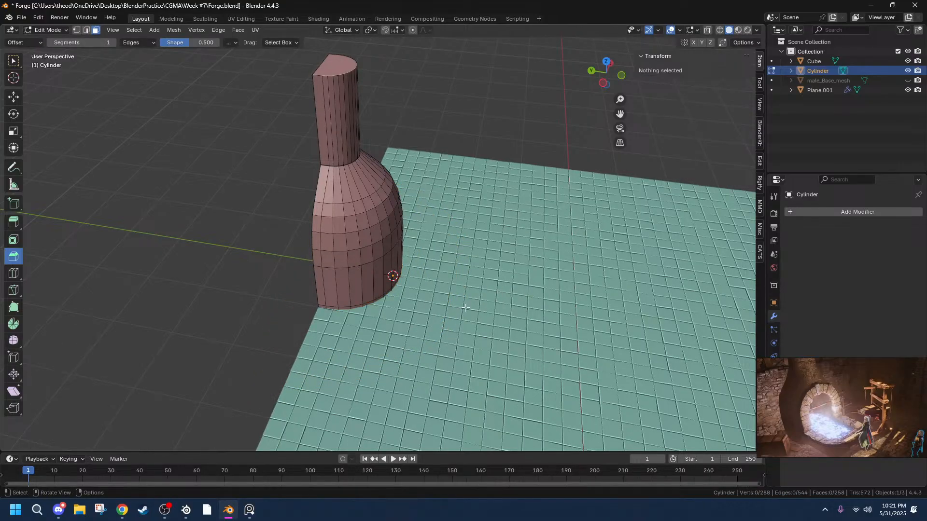
key("Tab")
key("alt+a")
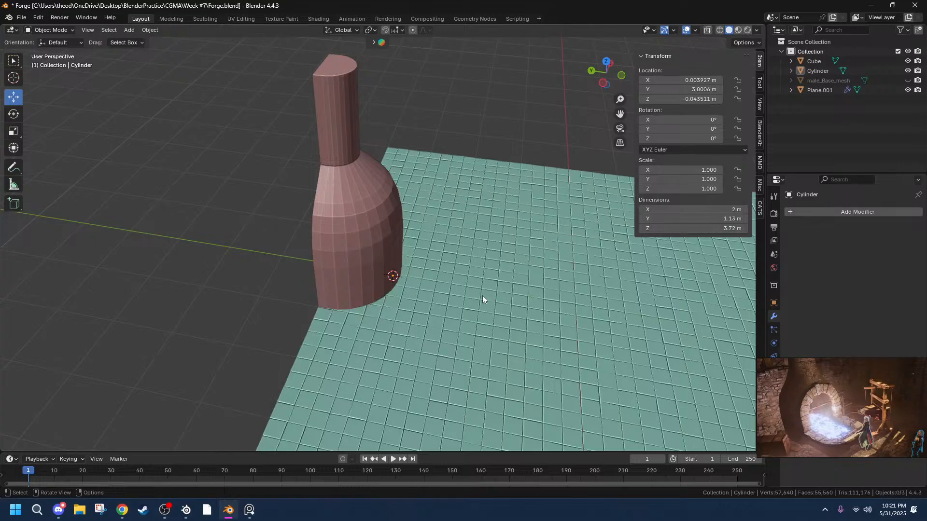
key("shift+a")
mouse_move(459, 295)
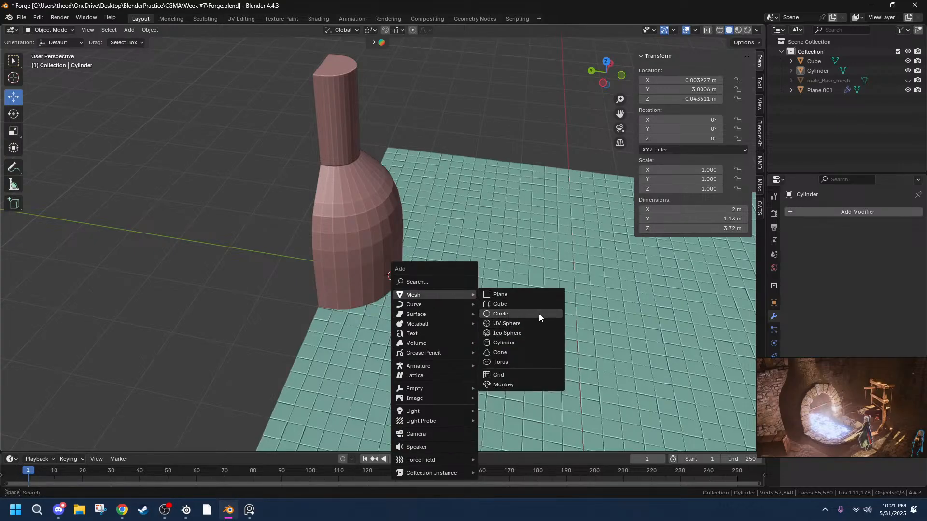
left_click(531, 343)
key("s")
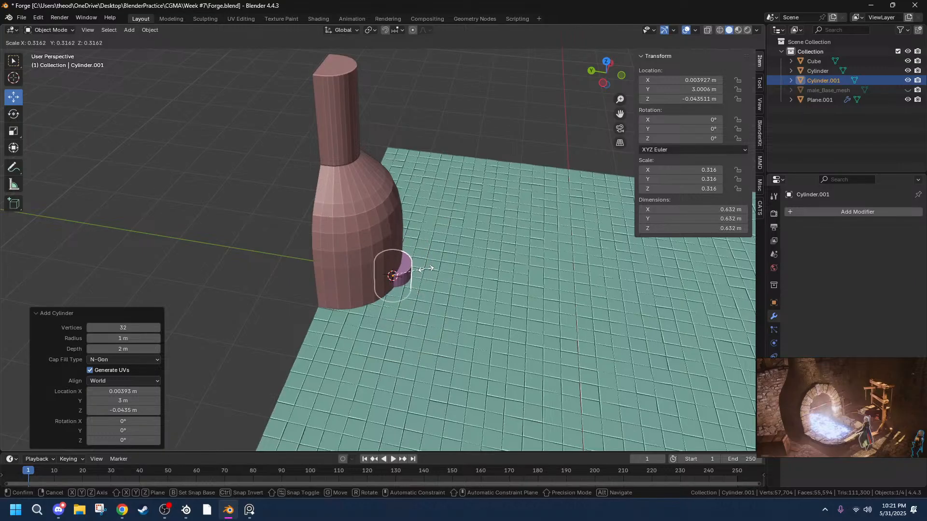
key("z")
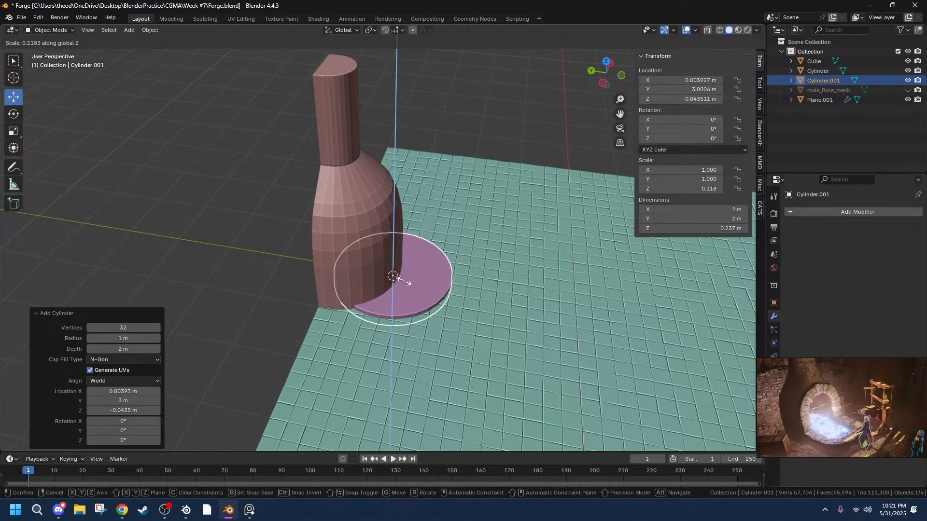
left_click(405, 283)
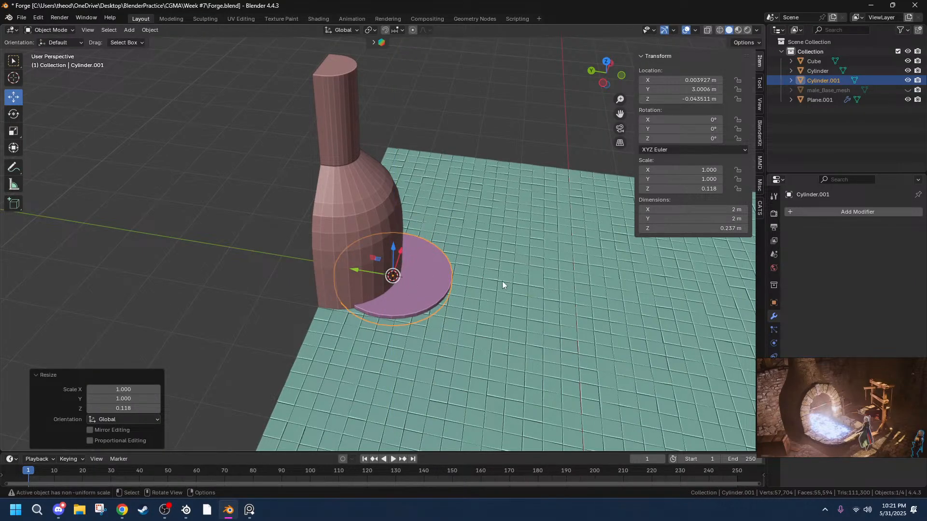
Open the flat cylinder at the furnace's base in Edit Mode, clear its face selection and switch to wireframe display.
scroll(486, 279, "up", 5)
middle_click_drag(536, 289, 524, 330)
left_click(606, 63)
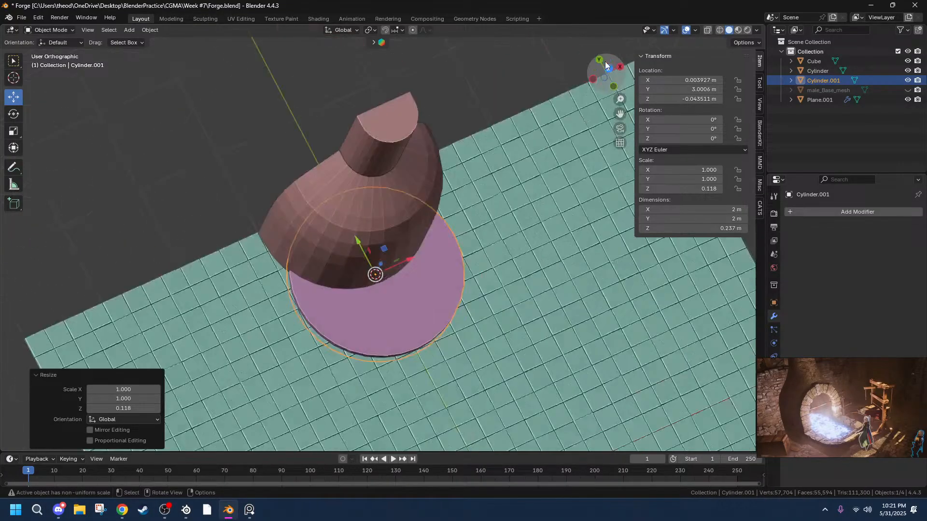
key("Tab")
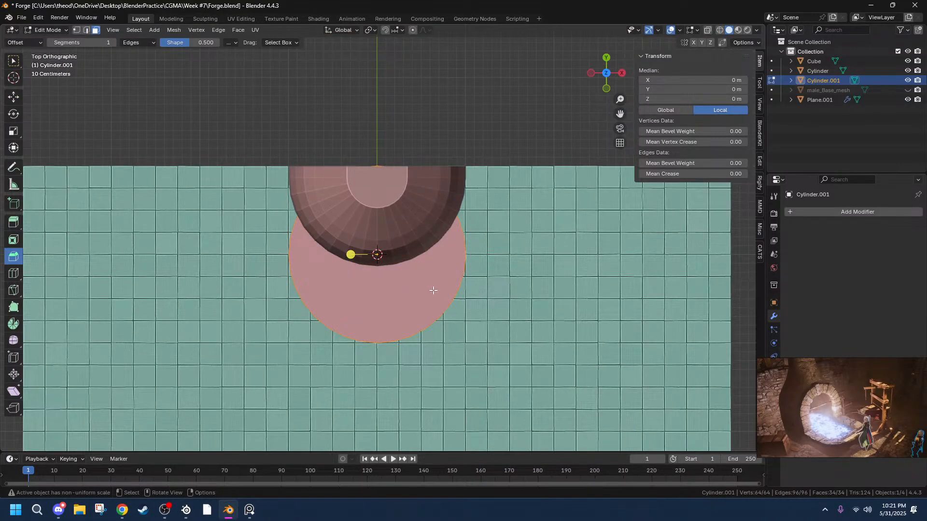
middle_click_drag(443, 296, 444, 283)
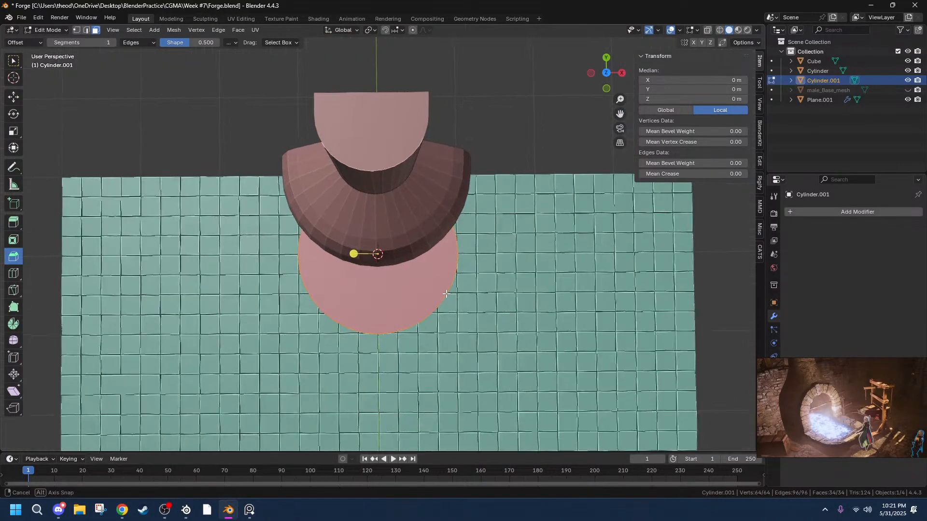
left_click(622, 73)
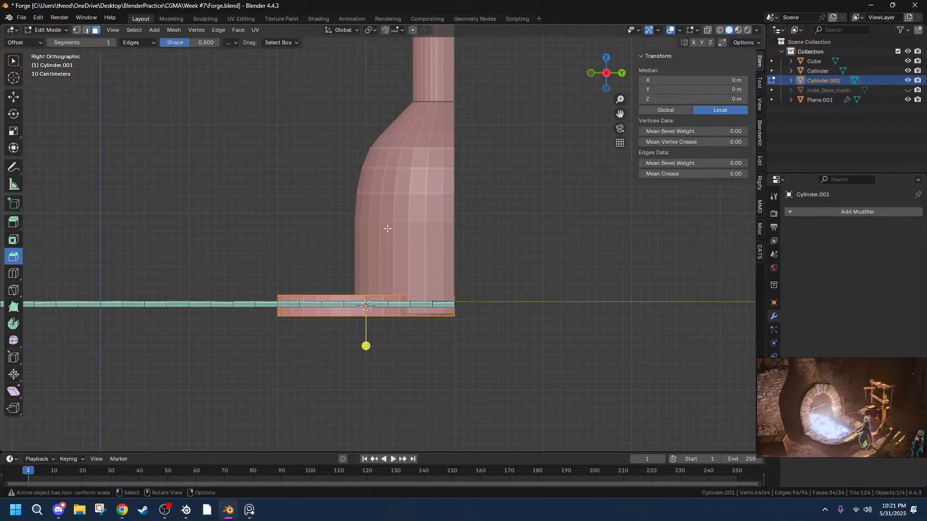
key("alt+a")
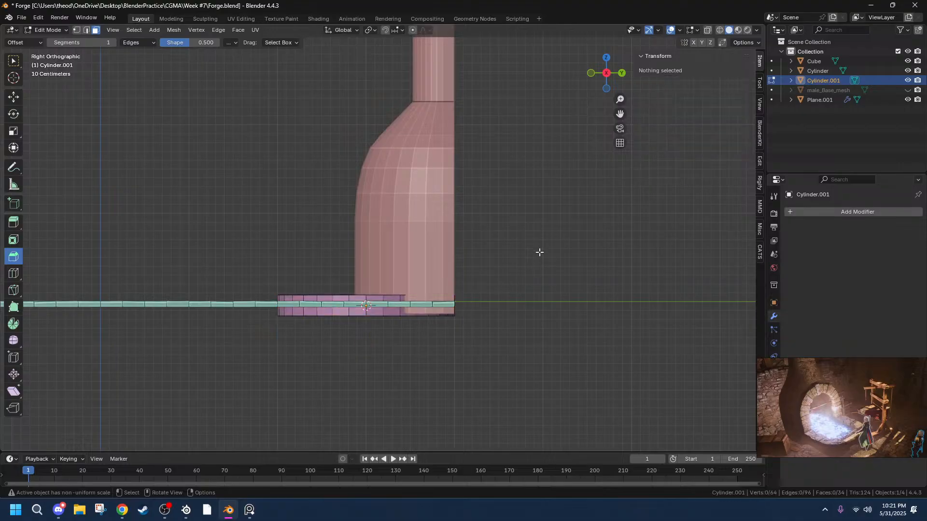
key("shift+z")
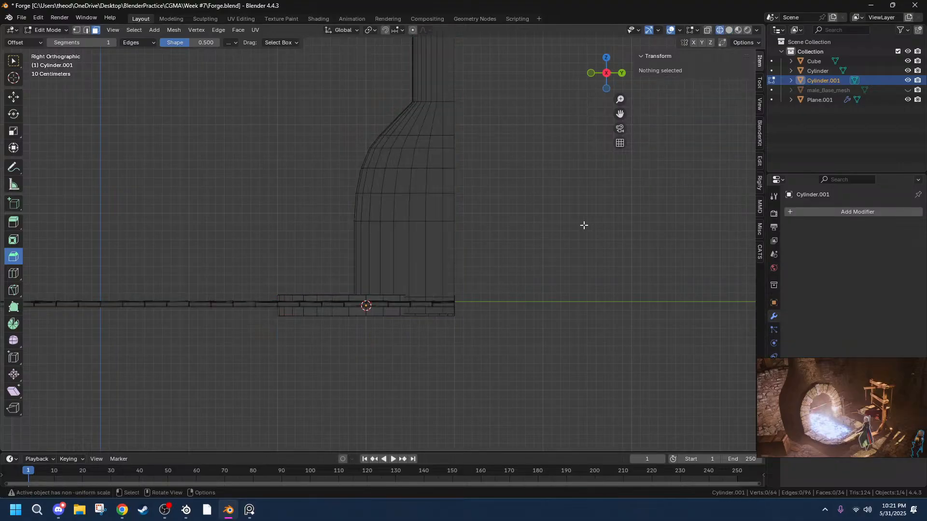
Enable X-ray and select all side faces on the half of the flat cylinder toward the floor's edge.
mouse_move(567, 183)
left_mouse_down()
mouse_move(356, 349)
mouse_move(369, 351)
left_mouse_up()
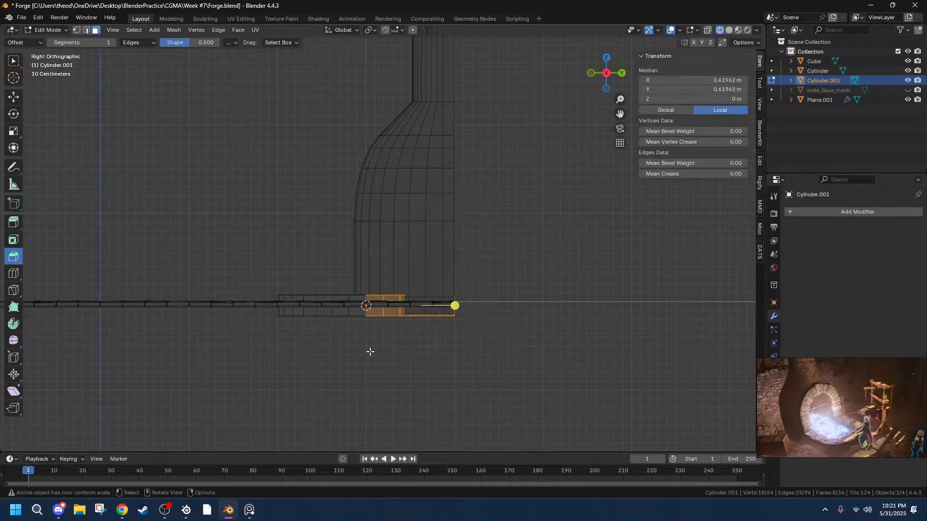
middle_click_drag(540, 278, 550, 300)
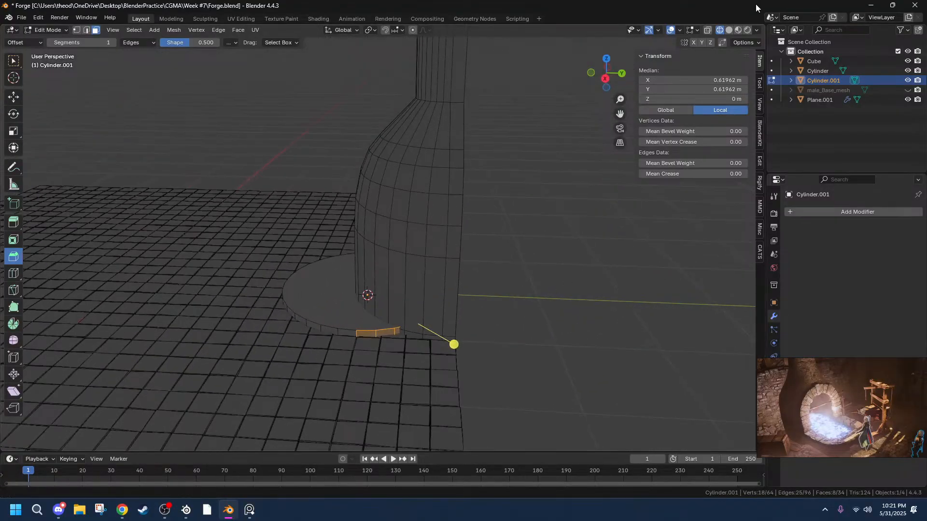
left_click(708, 30)
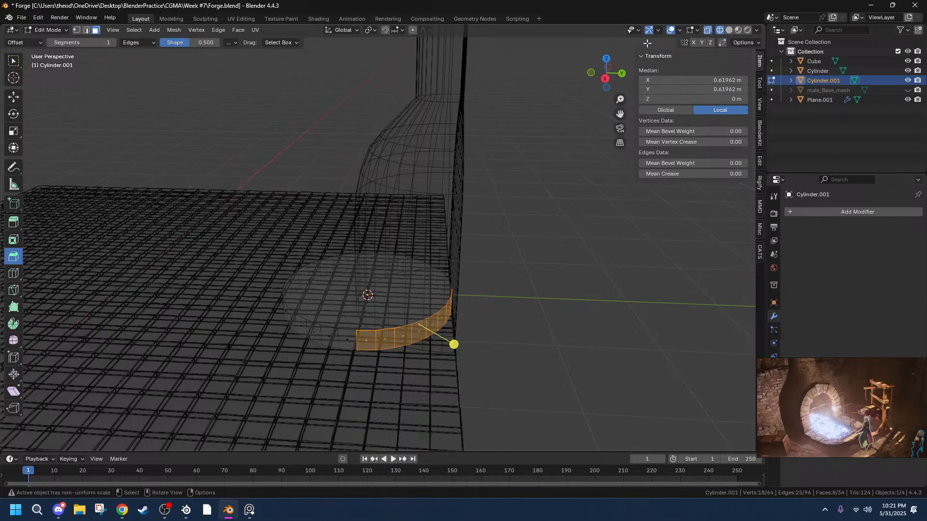
left_click(605, 79)
left_click_drag(362, 262, 545, 395)
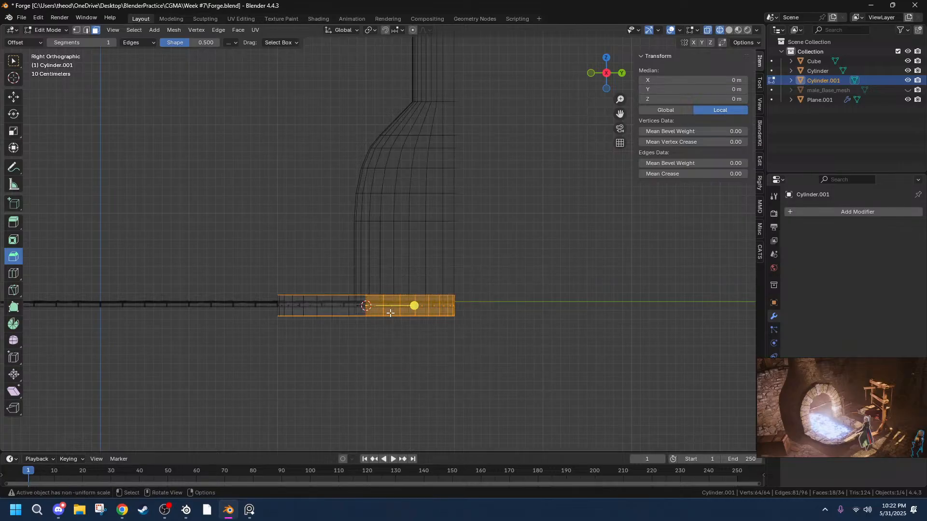
left_click_drag(543, 311, 369, 302)
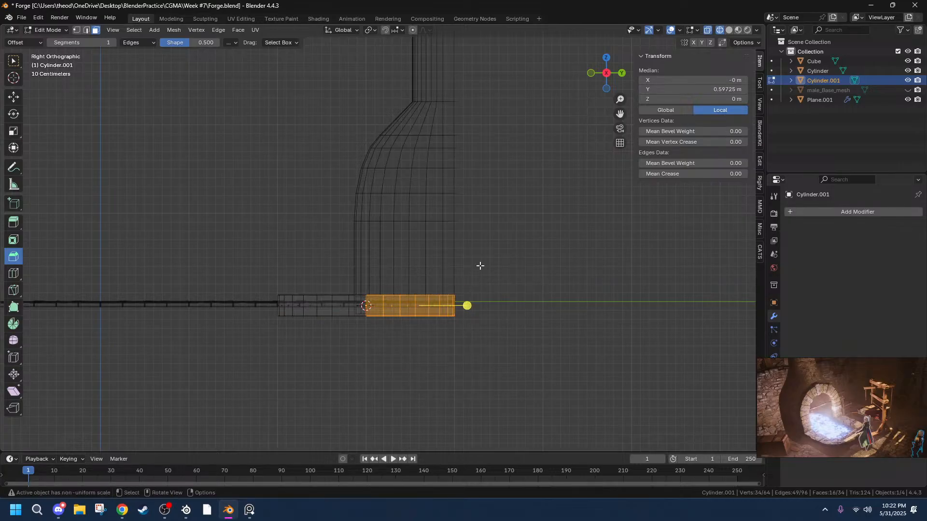
Rotate the selected half-ring of side faces 90° about the global X axis.
mouse_move(479, 252)
middle_mouse_down()
mouse_move(485, 306)
mouse_move(481, 252)
middle_mouse_up()
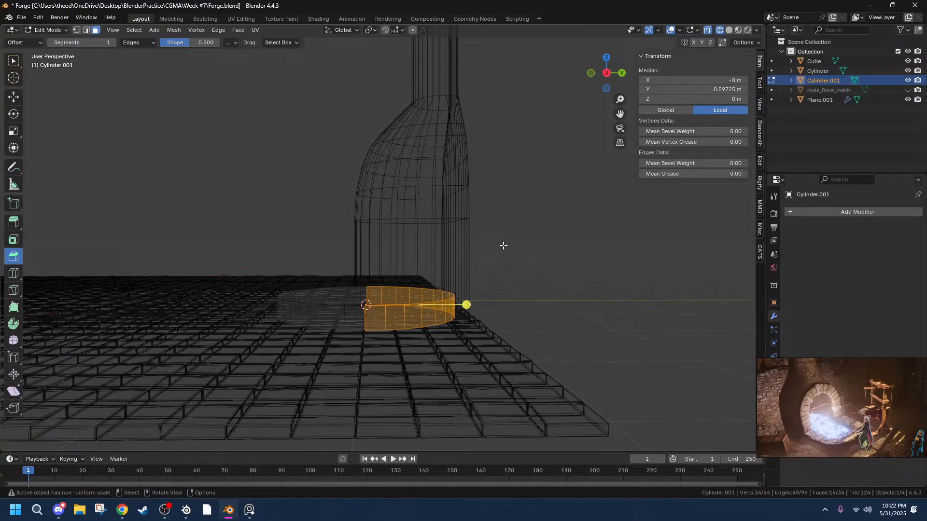
key("r")
key("z")
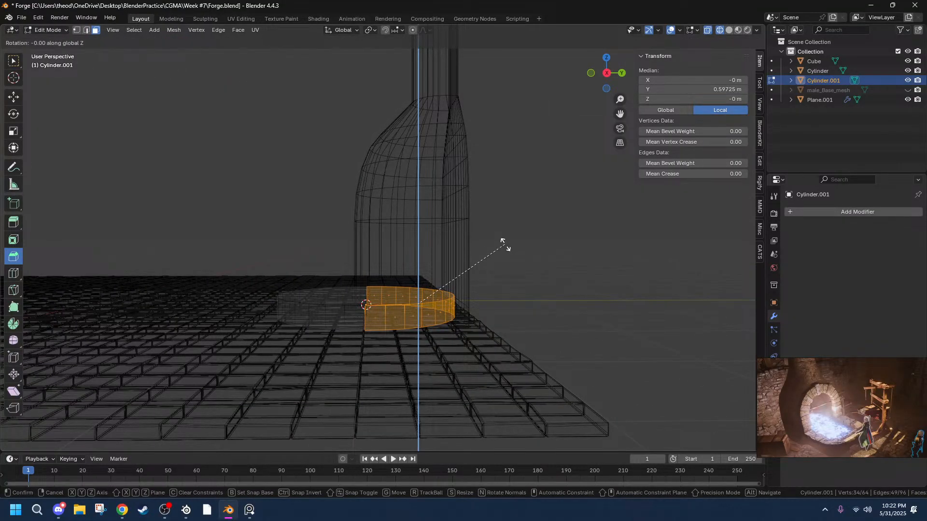
key("y")
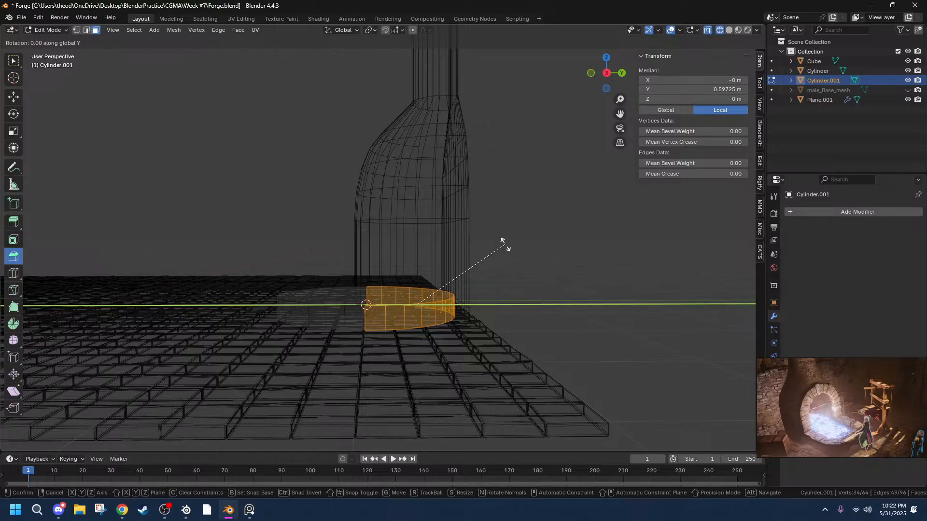
key("x")
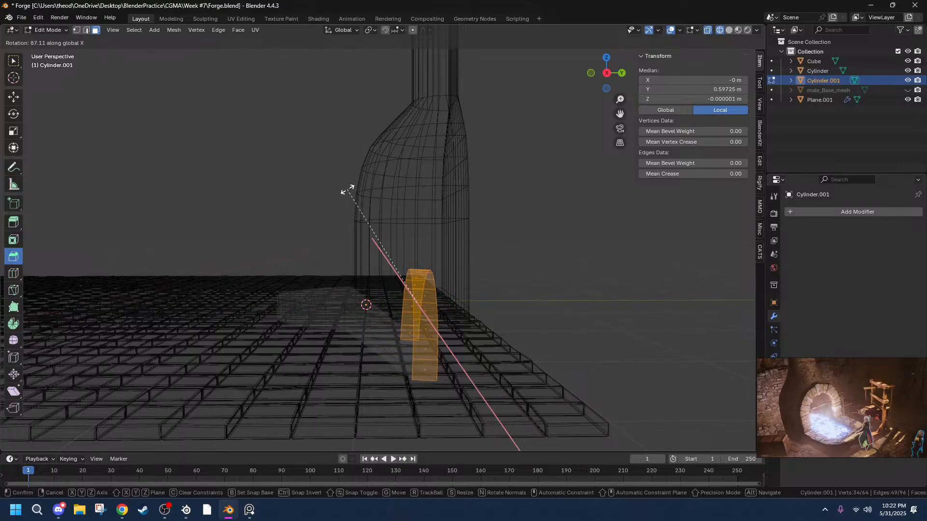
left_click(346, 194)
left_click(140, 399)
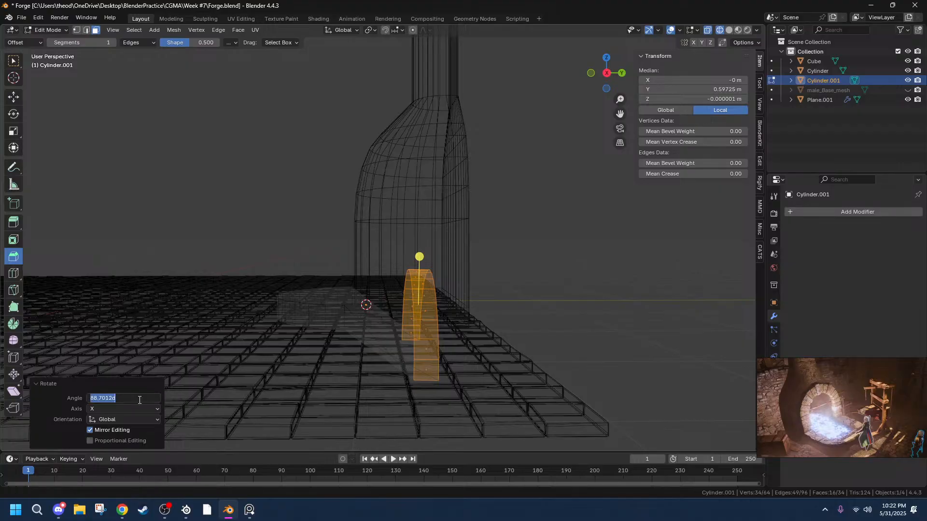
type("90")
key("Return")
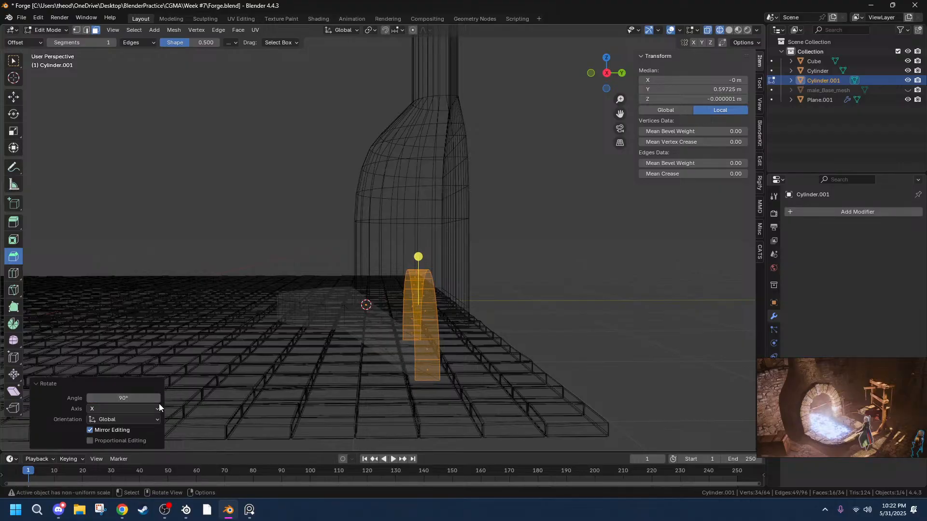
Raise the upright half-ring of faces about 0.48 m along Z.
key("g")
key("z")
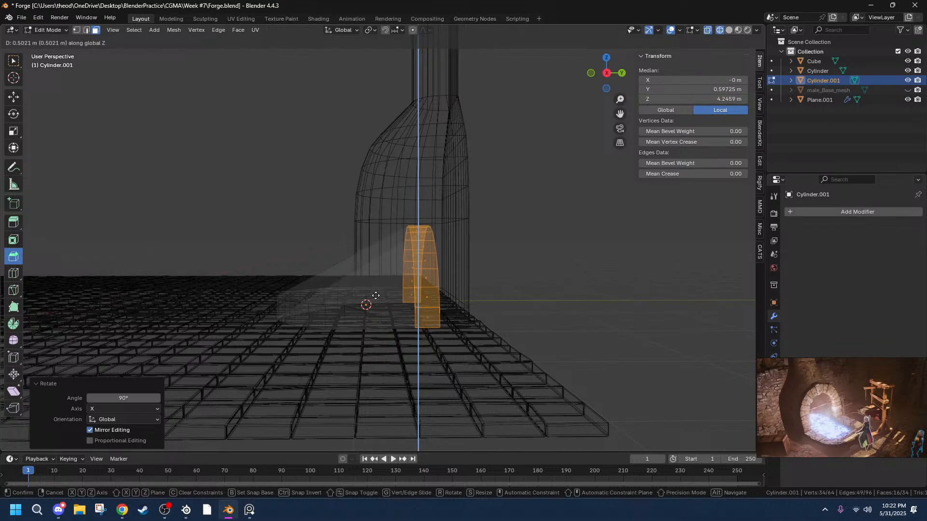
left_click(376, 297)
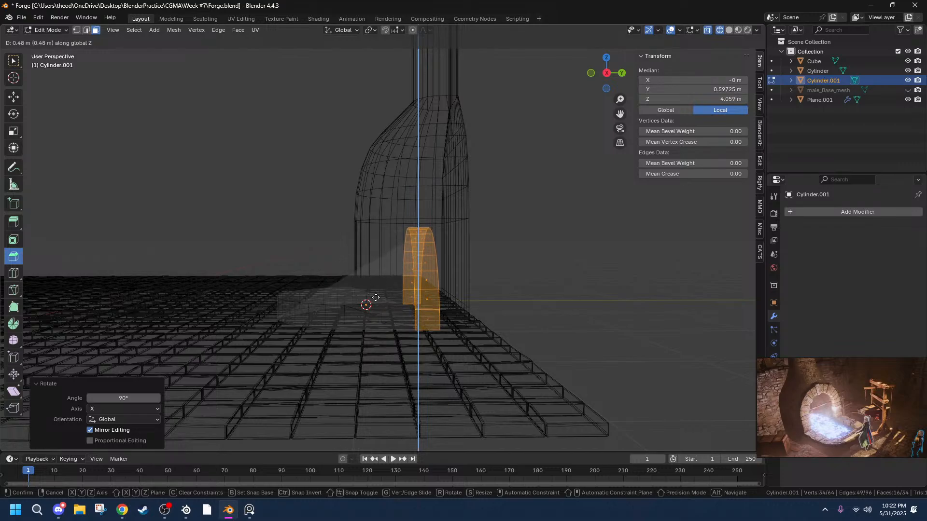
Move the upright faces about -0.673 m along Y to the furnace's front, and raise them further along Z.
left_click(607, 74)
scroll(410, 309, "up", 5)
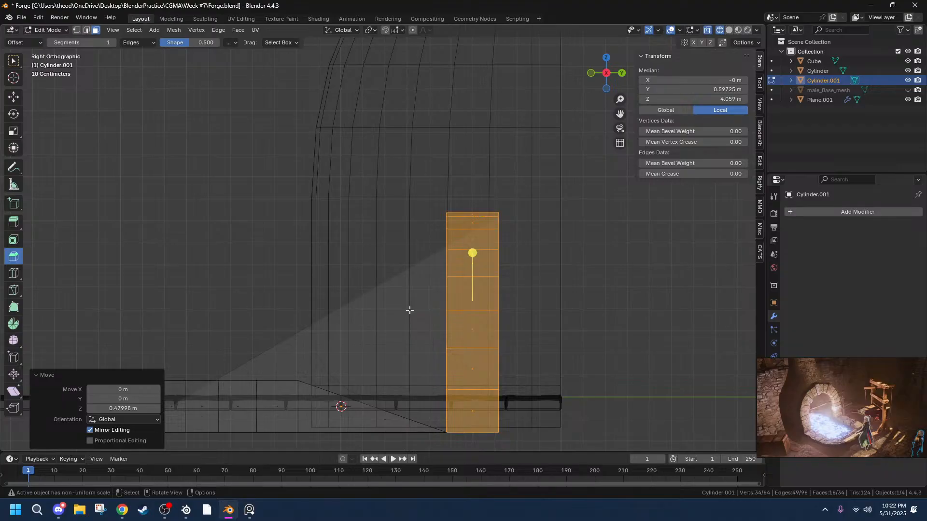
key("g")
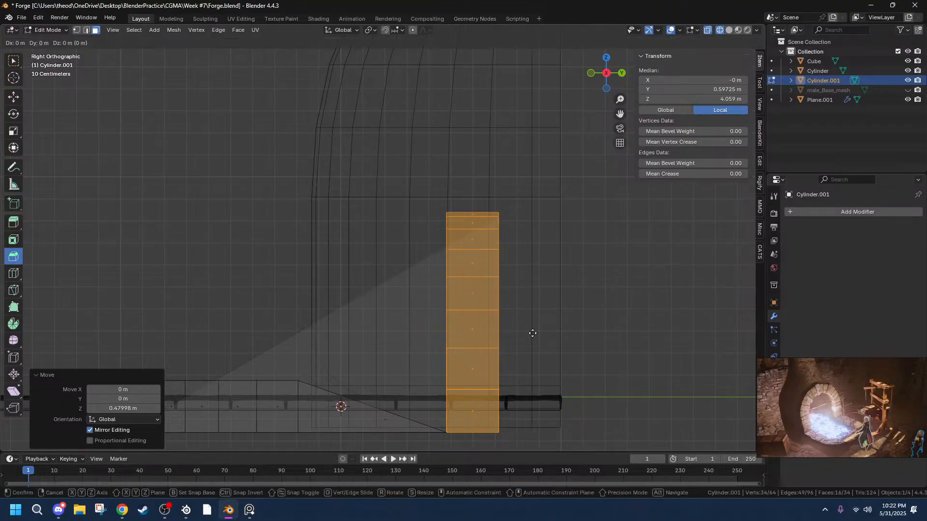
key("x")
key("y")
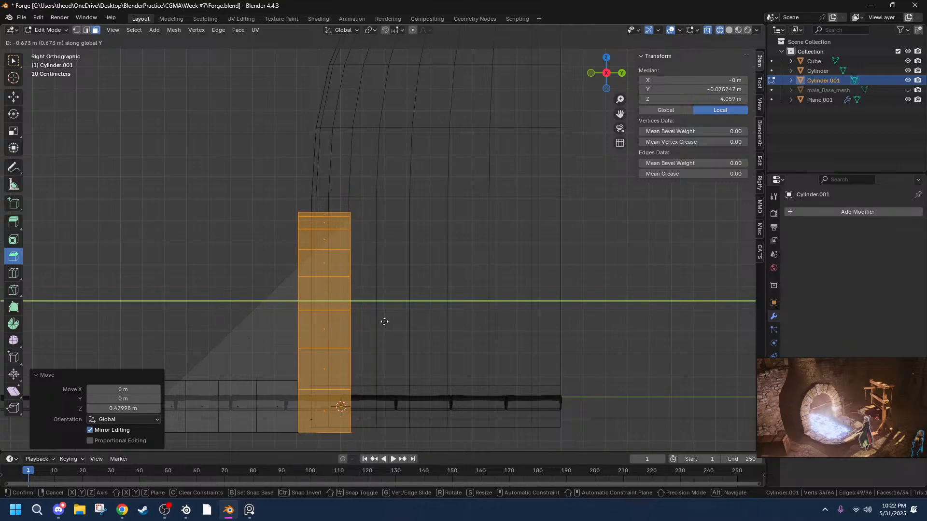
left_click(385, 322)
key("g")
key("z")
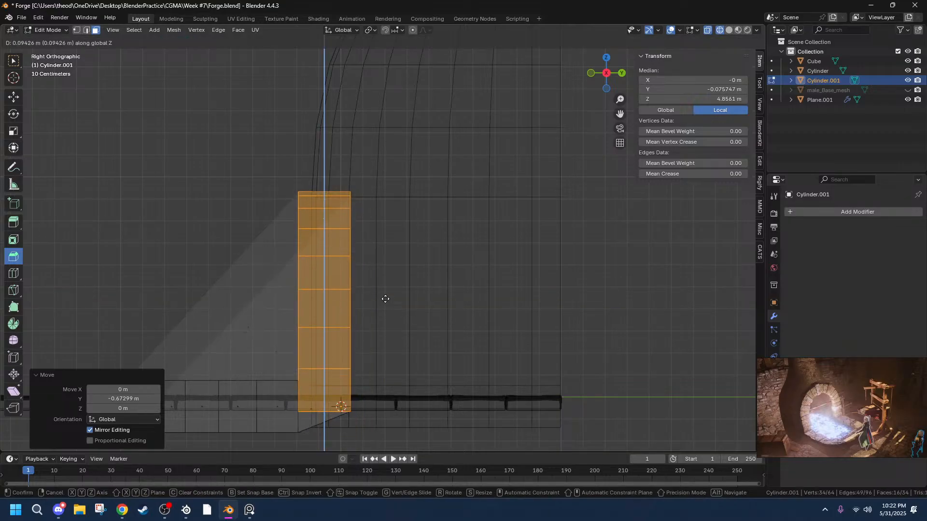
left_click(385, 271)
Return to Object Mode and switch the viewport to solid shading.
mouse_move(334, 277)
middle_mouse_down()
mouse_move(461, 249)
mouse_move(425, 262)
mouse_move(283, 246)
middle_mouse_up()
key("Tab")
left_click(729, 30)
scroll(285, 261, "up", 5)
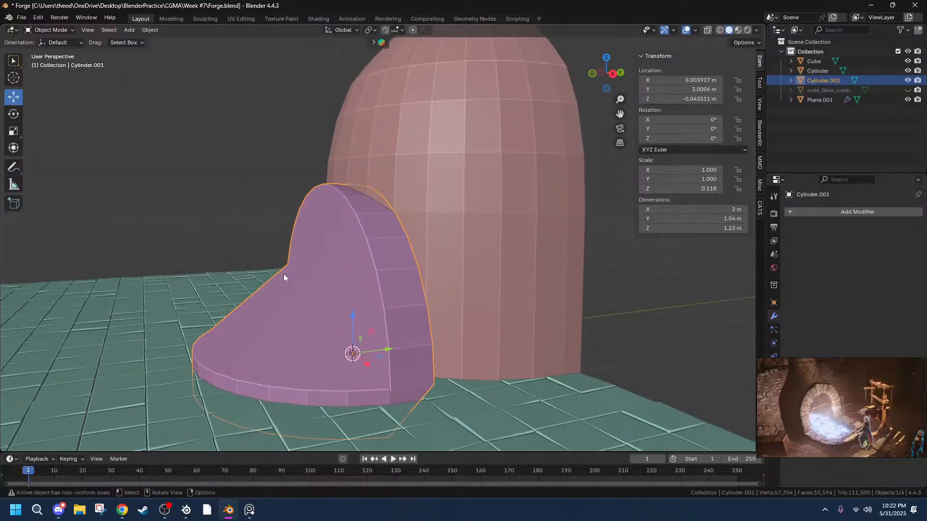
middle_click_drag(356, 305, 342, 290)
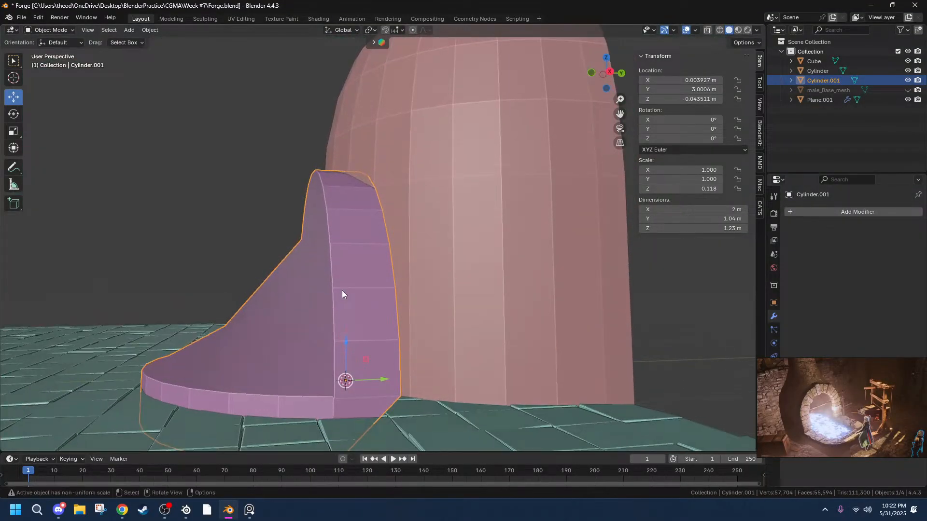
key("s")
key("z")
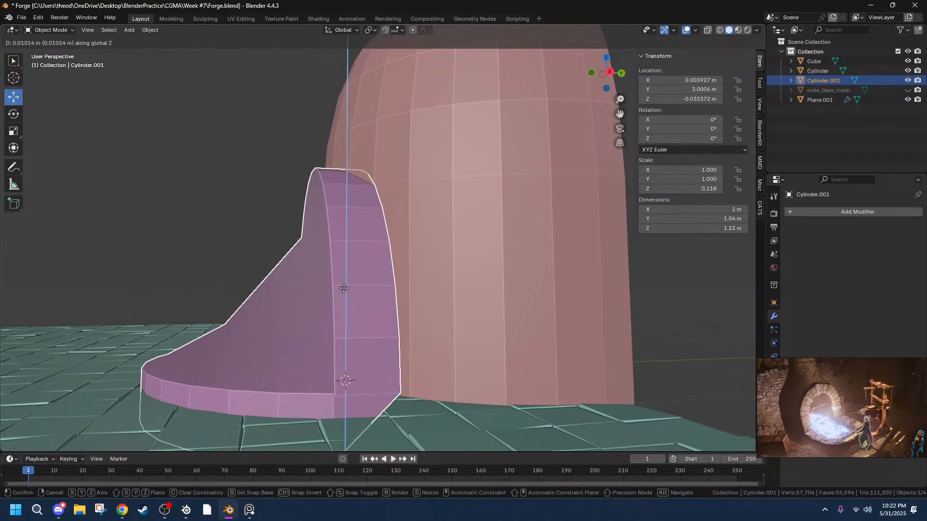
right_click(344, 288)
Examine the reshaped base piece against the furnace and floor from several angles.
scroll(398, 334, "down", 8)
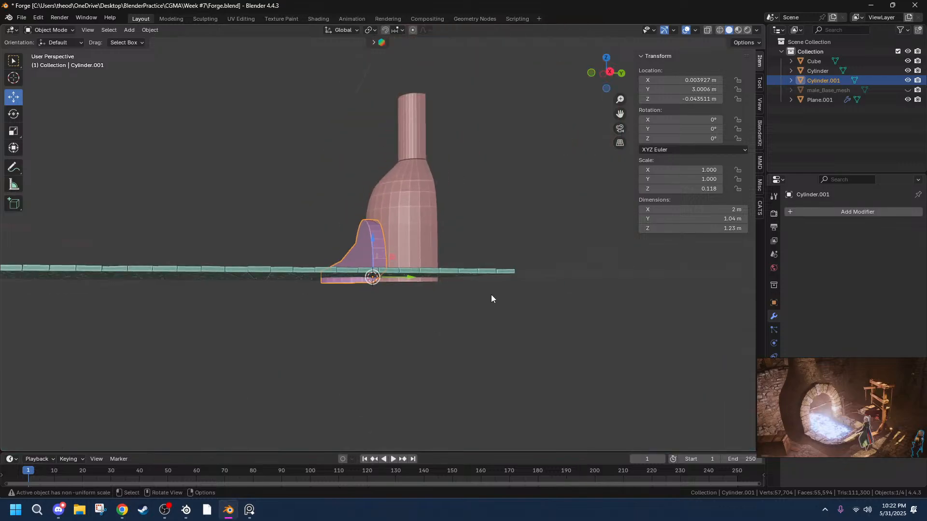
left_click(491, 295)
middle_click_drag(362, 315, 598, 347)
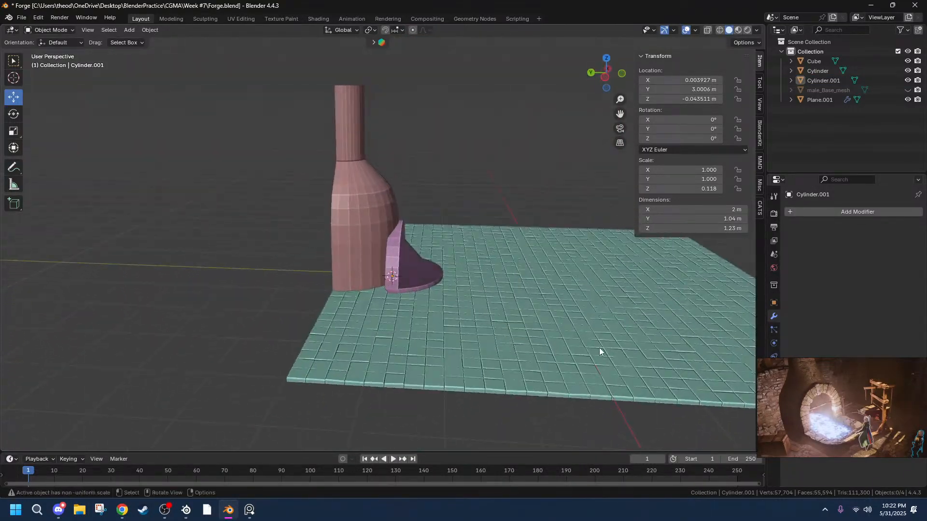
scroll(599, 348, "up", 5)
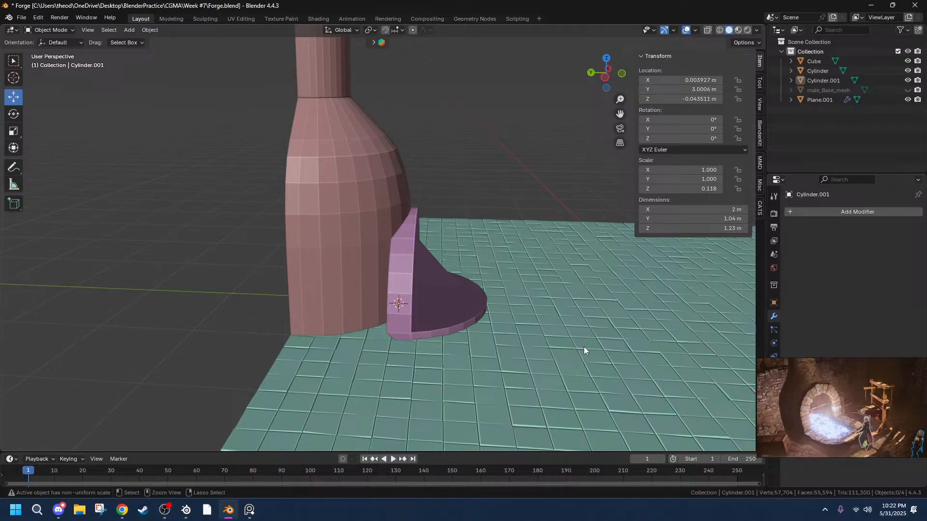
key("Tab")
left_click(522, 152)
middle_click_drag(561, 220, 579, 279)
key("Tab")
scroll(568, 322, "down", 3)
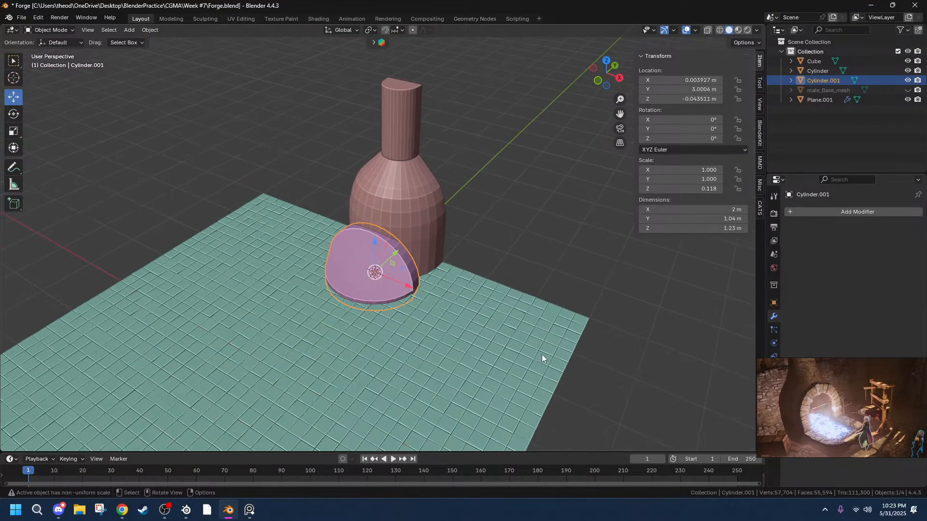
left_click(480, 381)
left_click(569, 392)
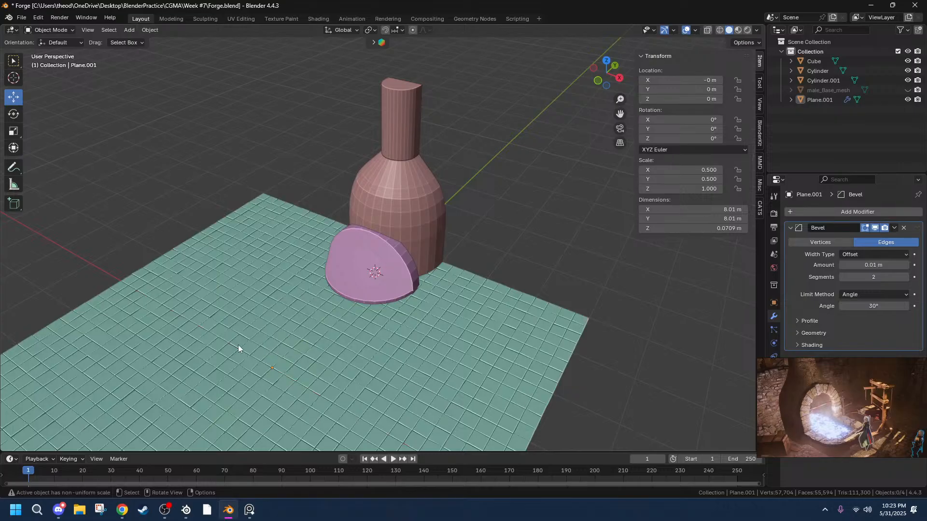
Place the 3D cursor on the floor beside the furnace's arched front on the +X side, and add a cube there scaled to about 0.38.
scroll(465, 343, "up", 5)
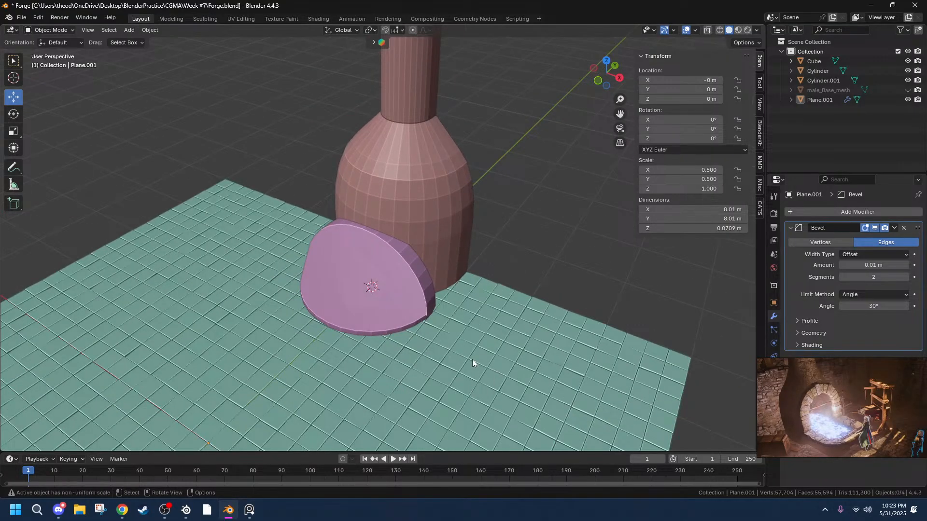
key("shift")
right_click(460, 373, "shift")
key("shift+a")
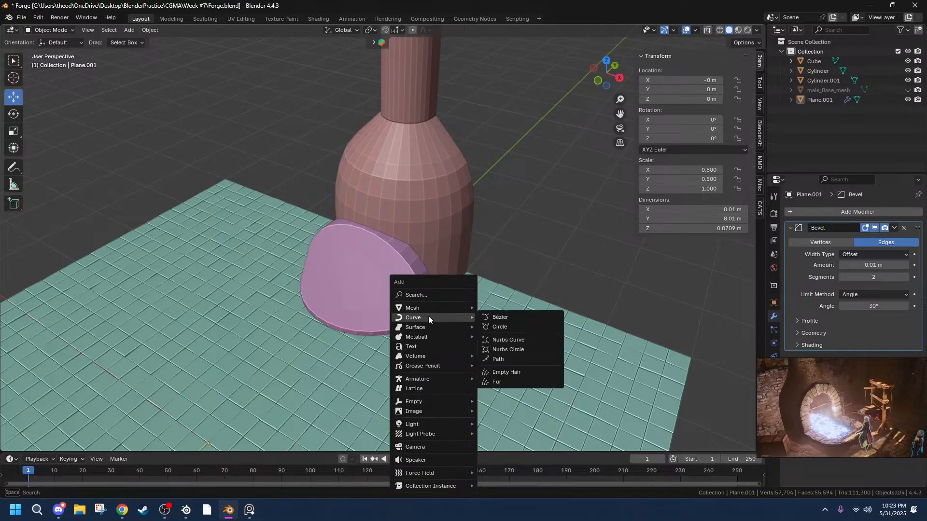
mouse_move(422, 307)
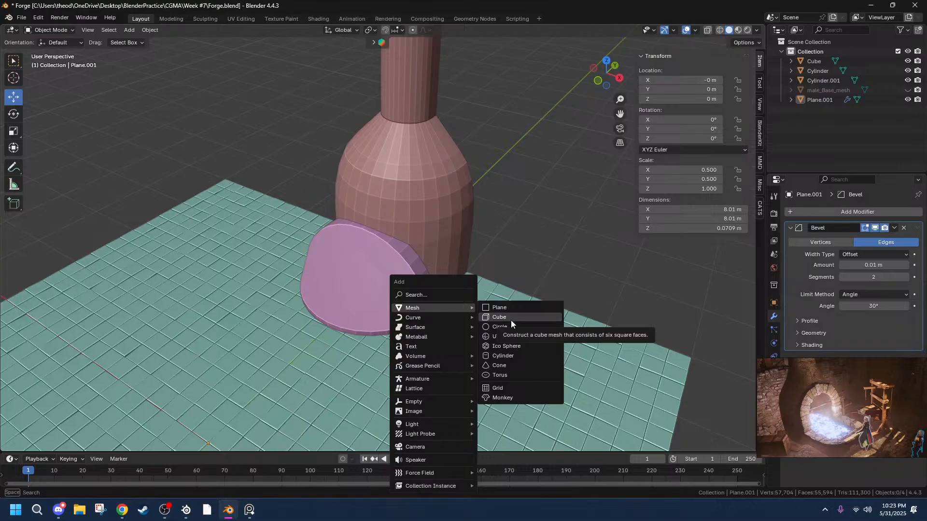
left_click(511, 320)
key("s")
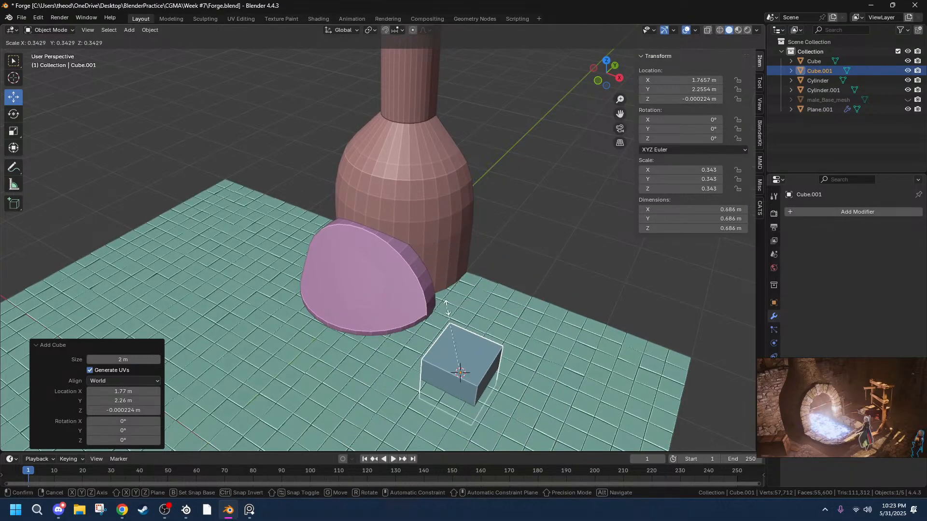
key("Escape")
key("s")
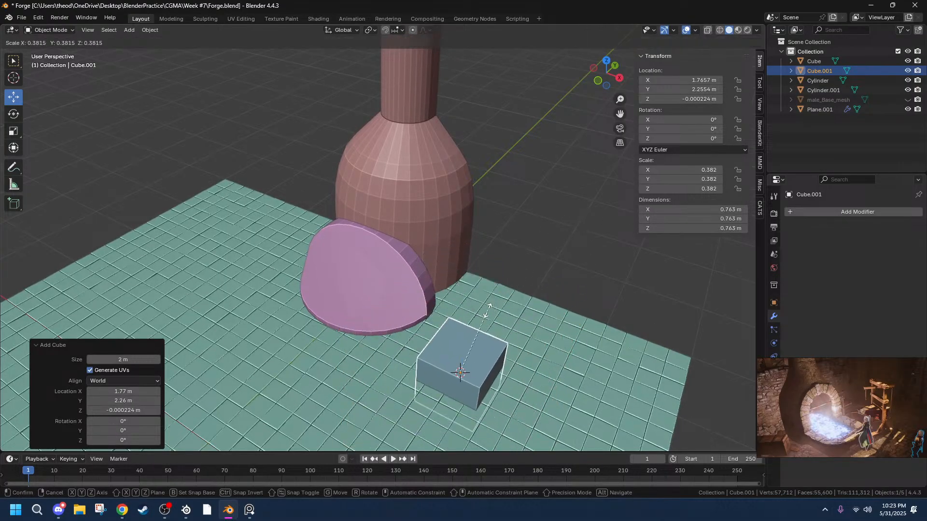
left_click(488, 311)
Raise the new cube about 0.361 m along Z and stretch it by about 2.85 along Z into a tall block.
middle_click_drag(504, 328, 570, 299)
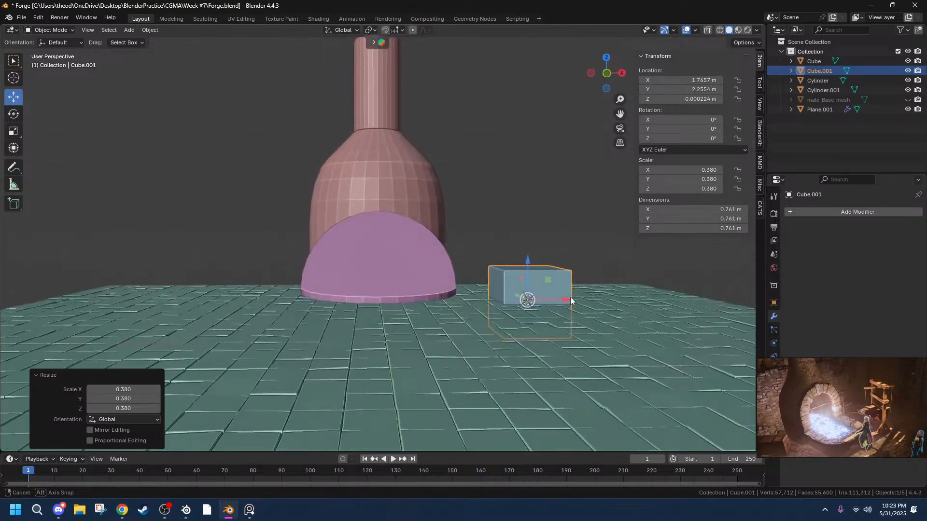
key("g")
key("z")
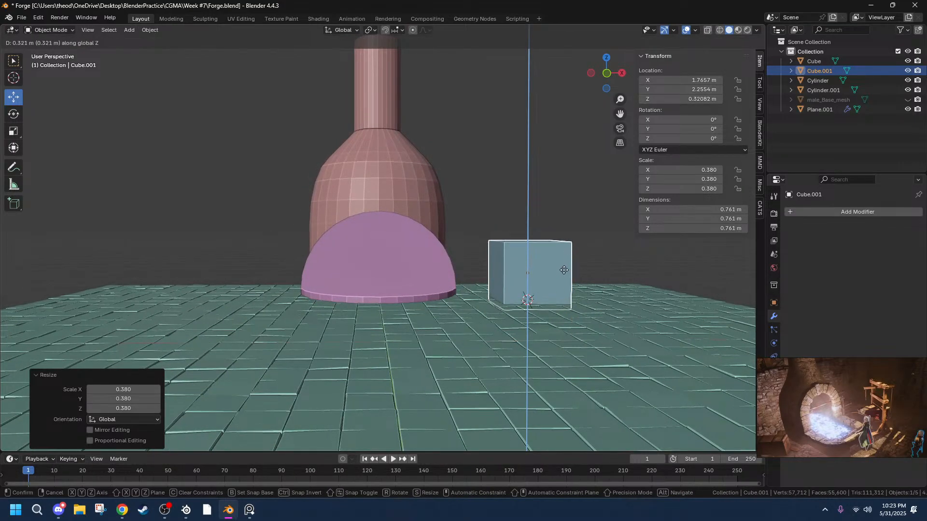
left_click(563, 268)
key("s")
key("z")
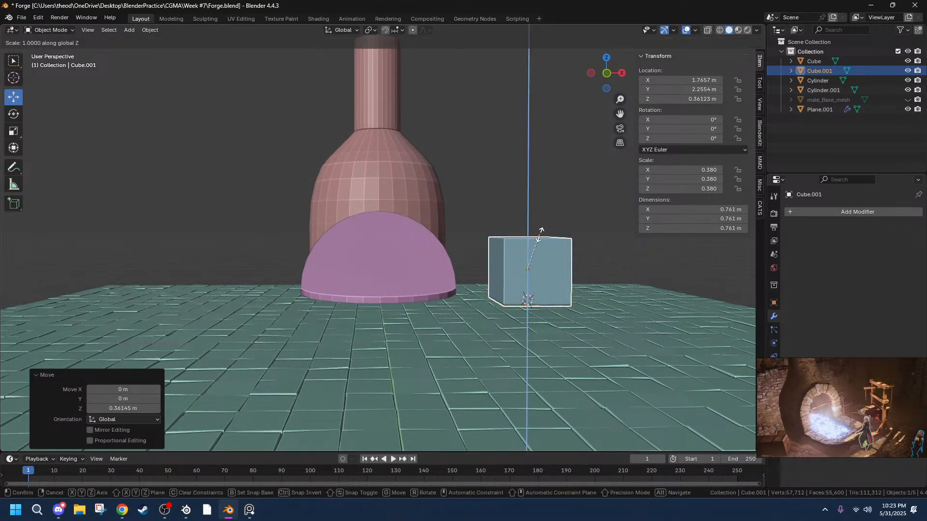
left_click(539, 162)
Lengthen the tall block to about 1.19 m along Y and rotate it about -21.8° around Z.
middle_click_drag(570, 217, 479, 260)
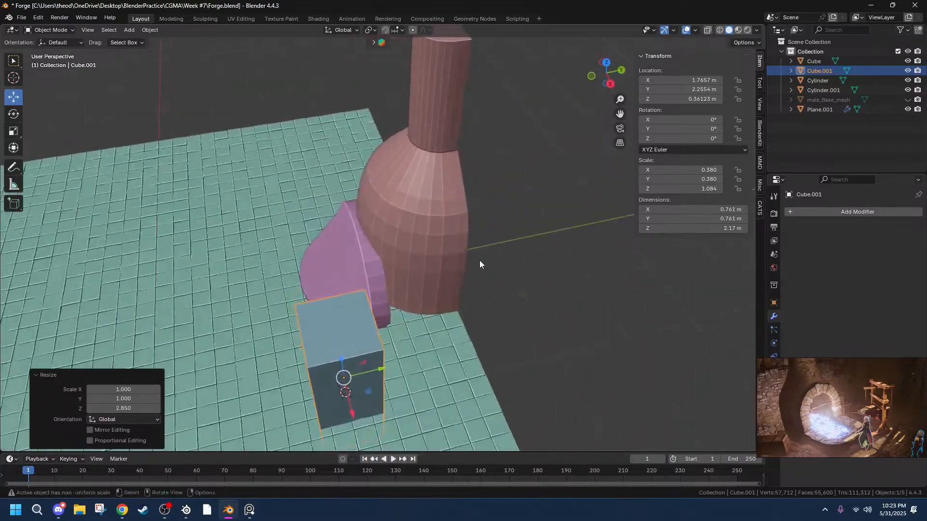
key("s")
key("y")
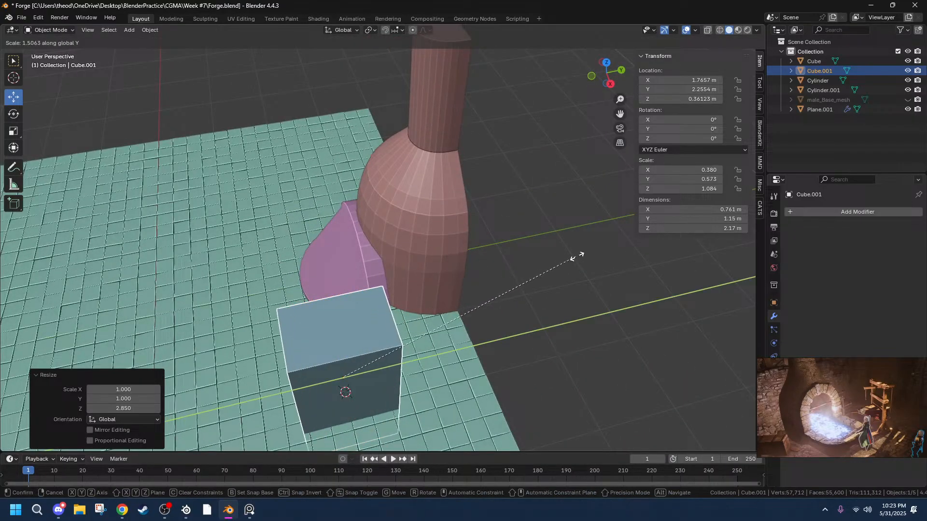
left_click(575, 252)
key("r")
key("z")
left_click(487, 274)
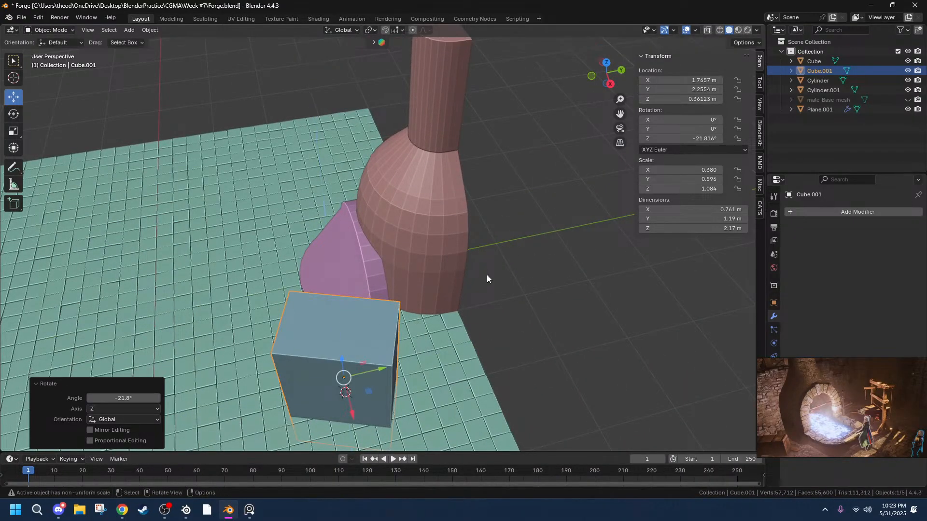
Shorten the block by a factor of about 0.741 along Z and raise it about 0.417 m onto the floor.
middle_click_drag(487, 274, 602, 266)
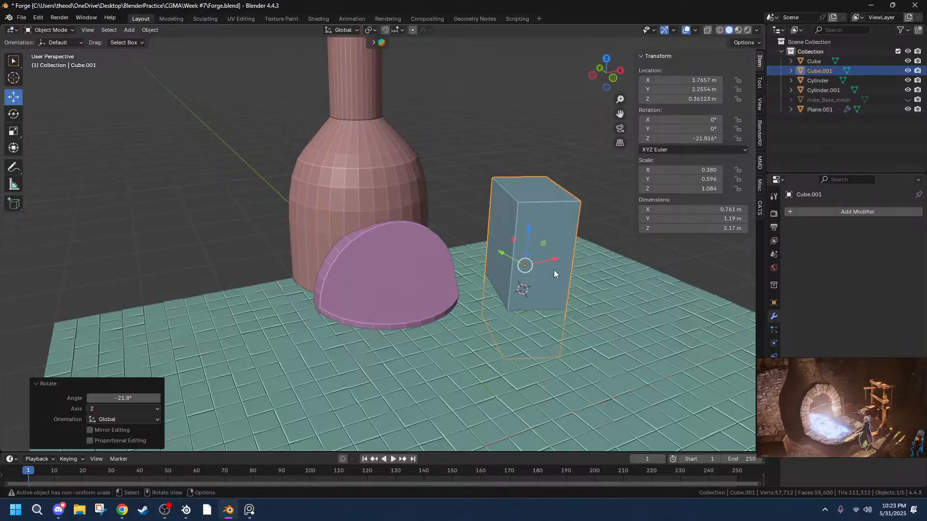
key("s")
key("z")
left_click(512, 193)
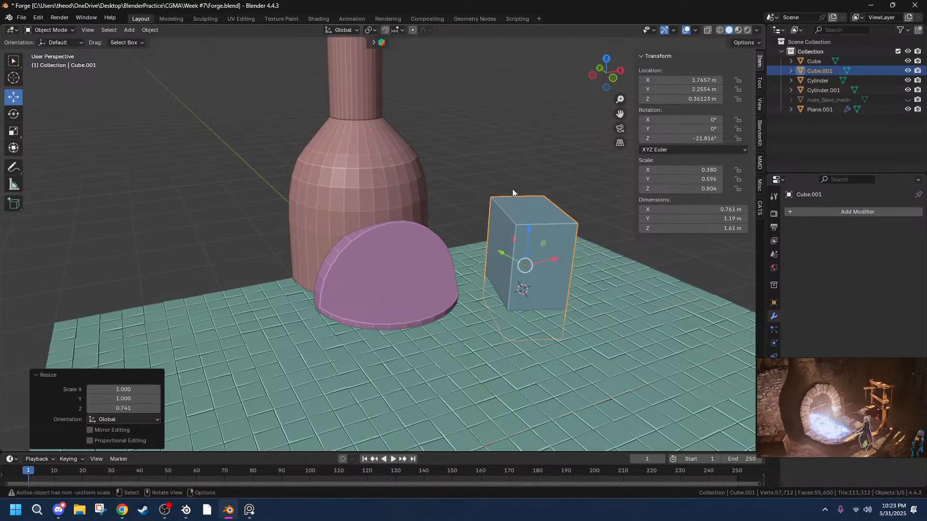
key("g")
key("z")
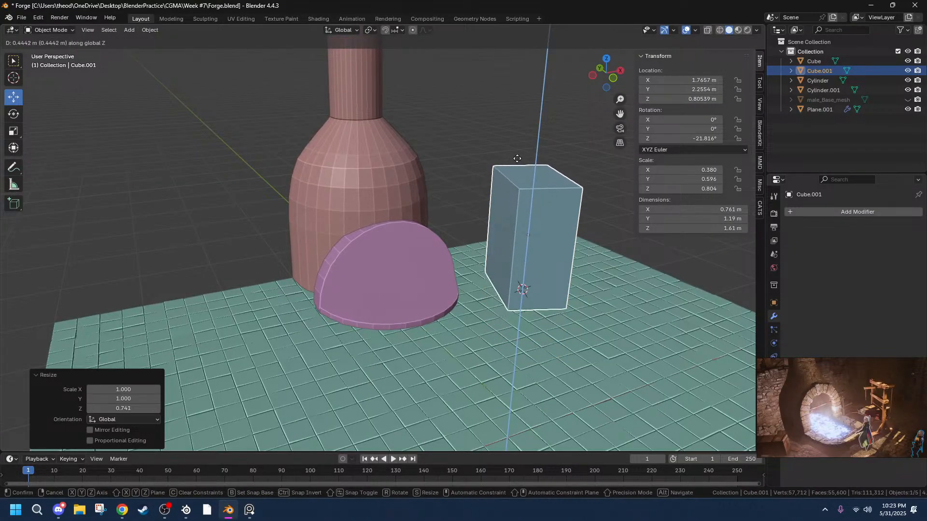
left_click(517, 160)
Switch to the Week 7+8 reference board at full size and examine its forge, anvil and tool images.
middle_click_drag(558, 269, 520, 268)
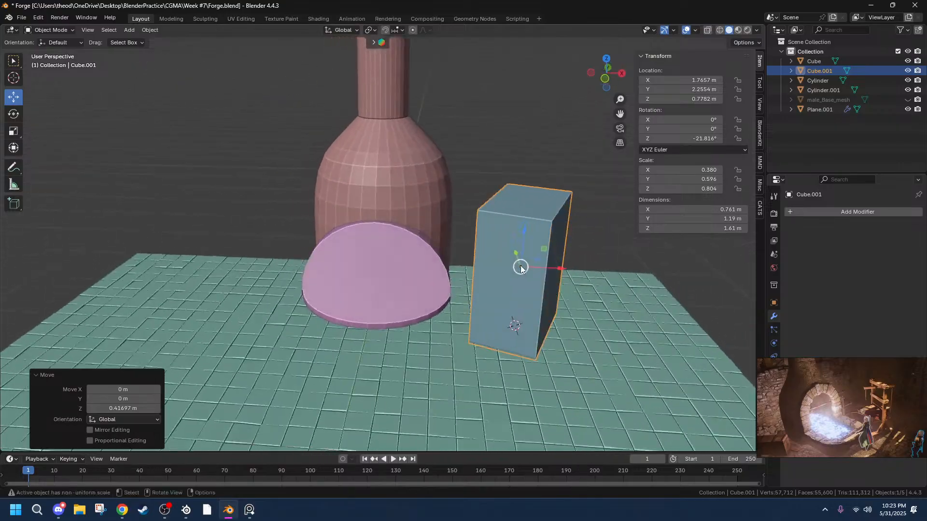
scroll(807, 381, "down", 4)
left_click(910, 367)
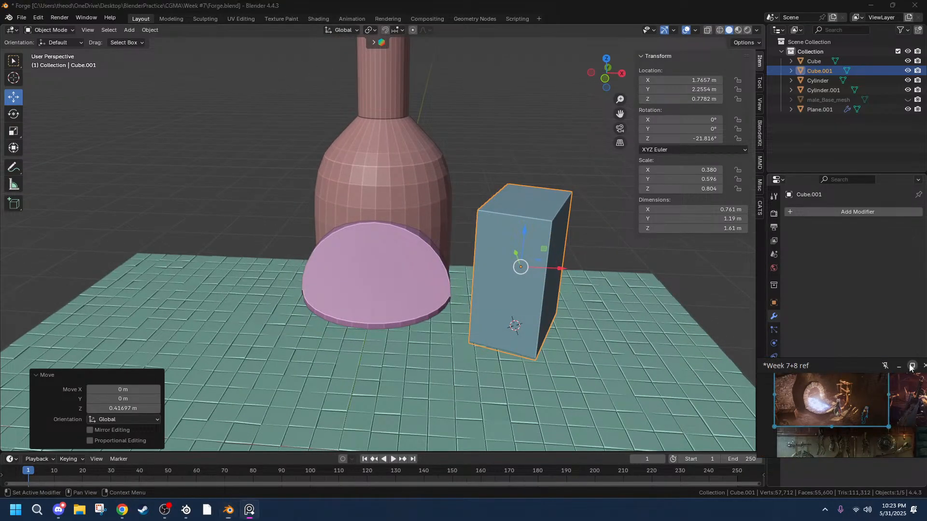
left_click(911, 367)
scroll(461, 227, "up", 5)
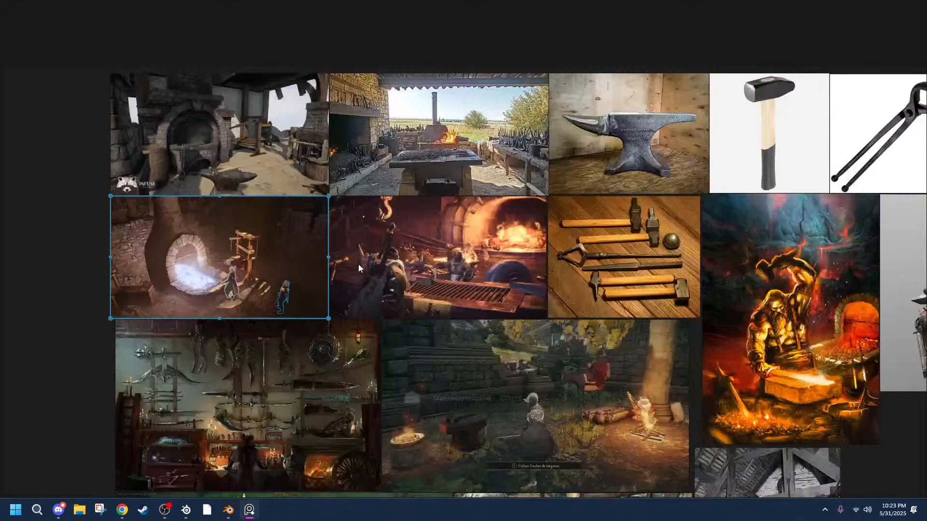
scroll(359, 268, "up", 2)
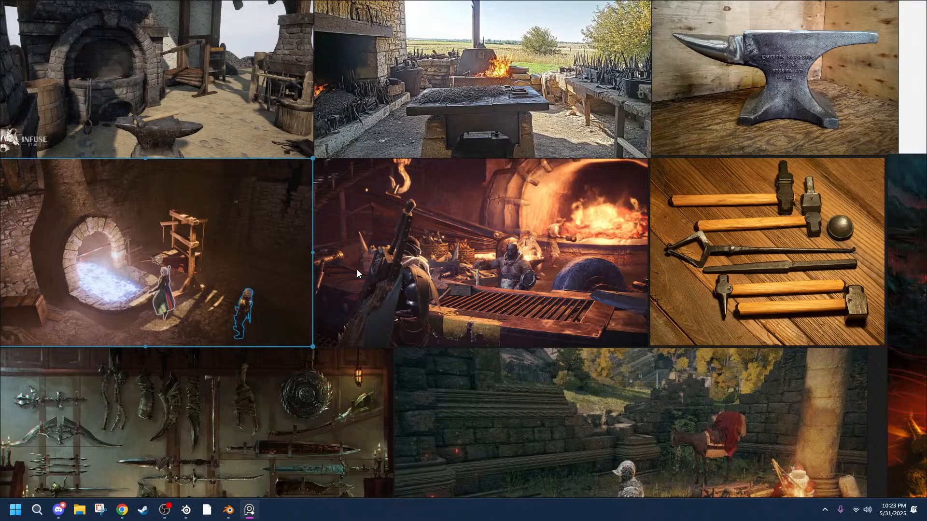
scroll(358, 270, "down", 3)
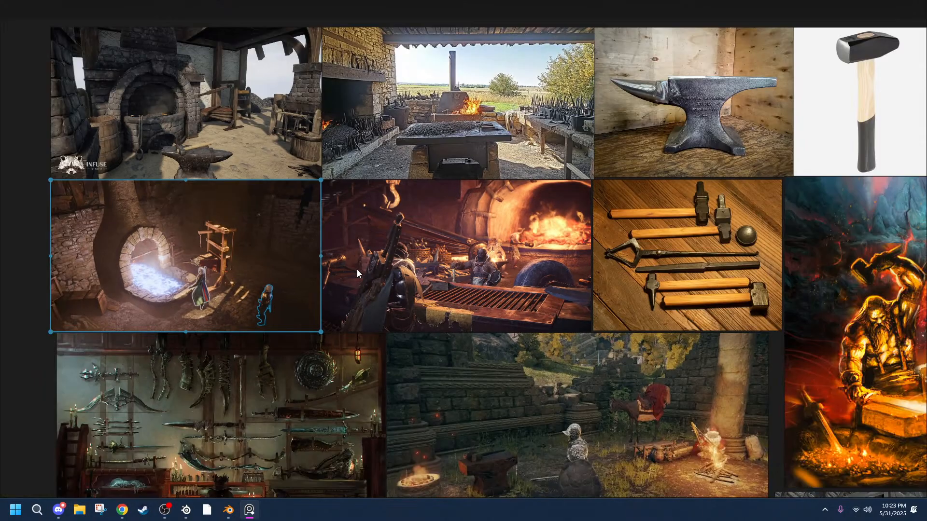
middle_click_drag(649, 407, 584, 199)
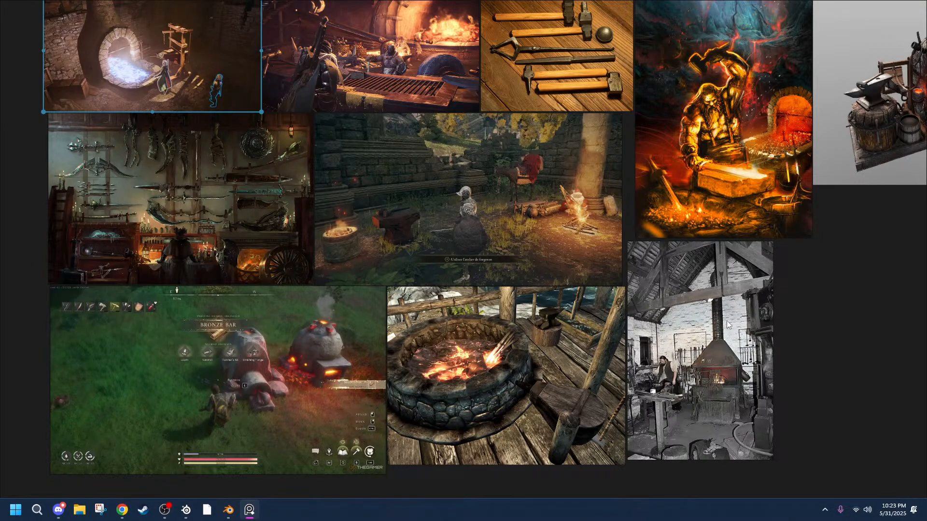
middle_click_drag(744, 243, 336, 350)
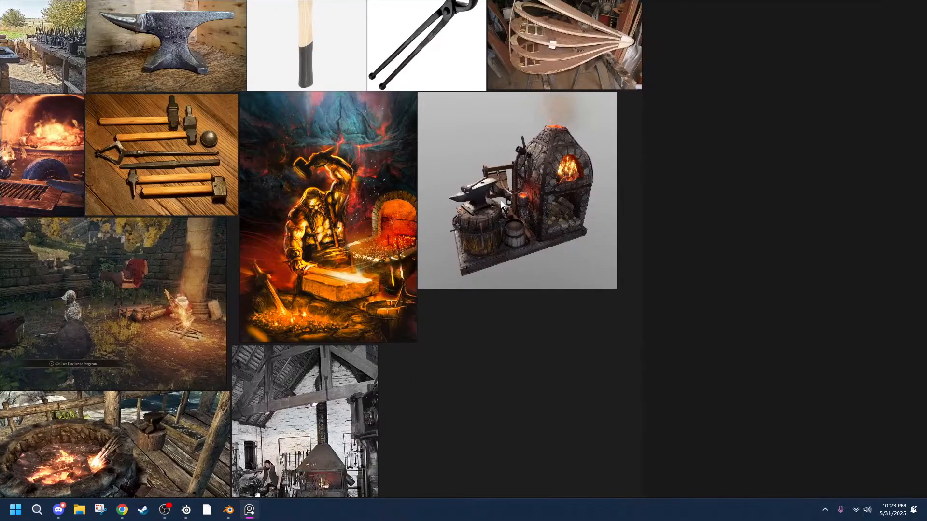
middle_click_drag(537, 184, 591, 300)
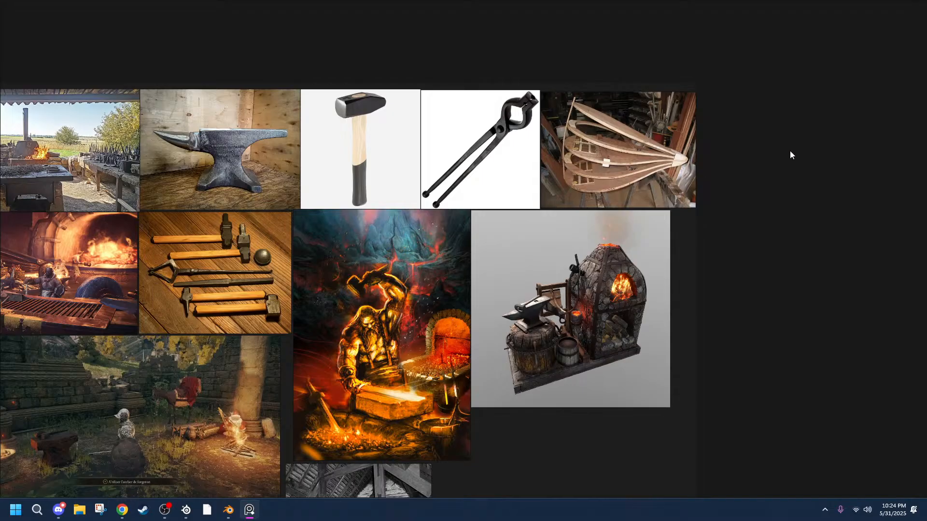
left_click(893, 8)
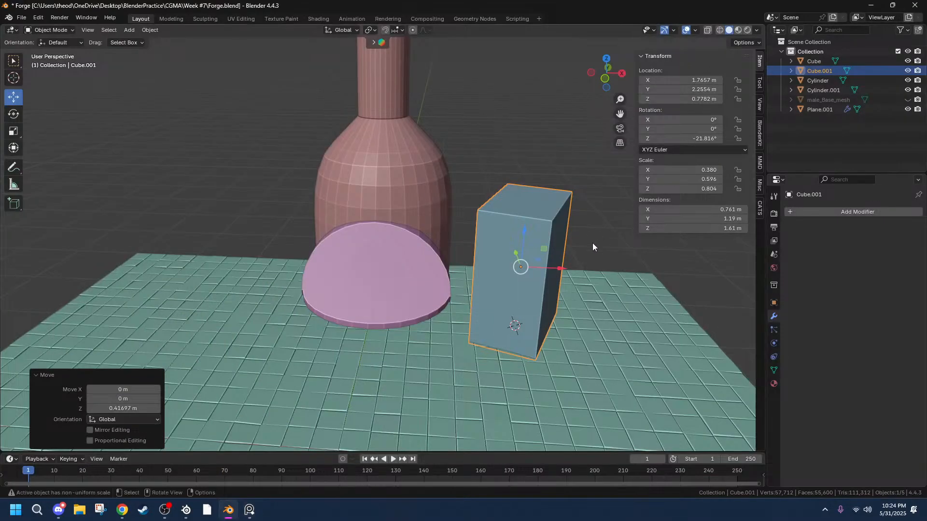
Examine the tall block and the arched opening piece against the furnace and floor, with the arched piece selected.
middle_click_drag(592, 242, 517, 309)
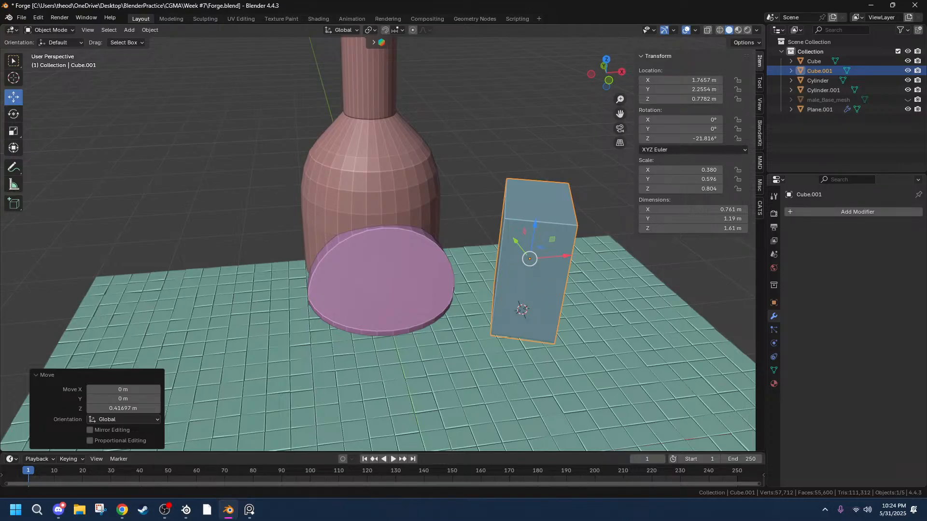
middle_click_drag(346, 399, 501, 310)
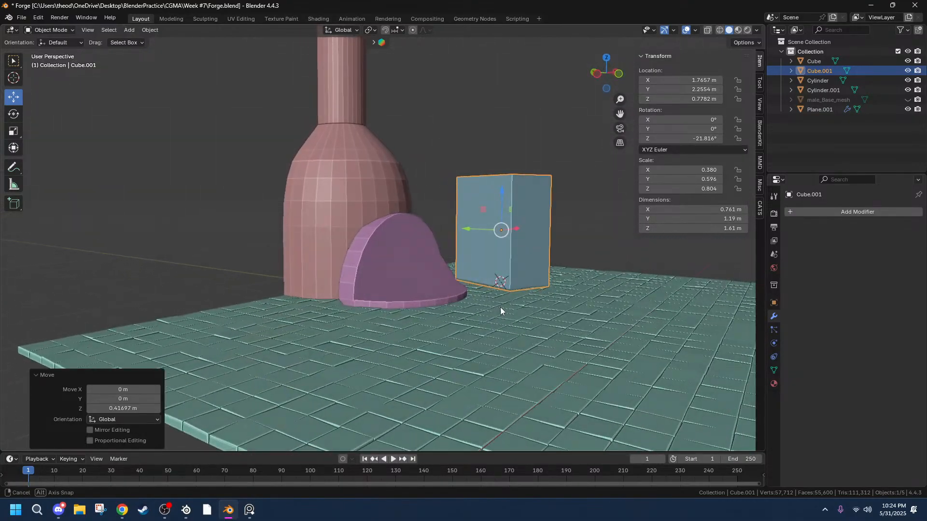
scroll(425, 277, "up", 2)
middle_click_drag(426, 282, 485, 337)
left_click(395, 342)
scroll(390, 348, "down", 4)
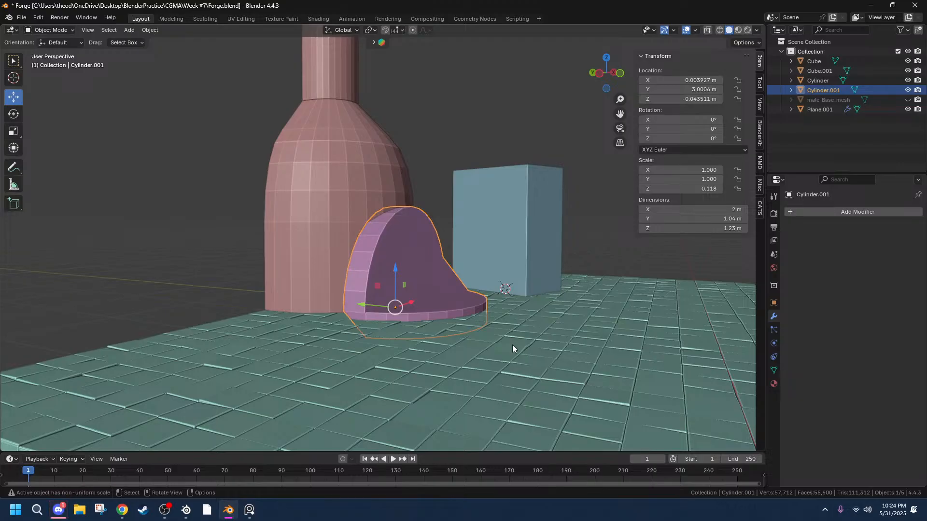
left_click(60, 510)
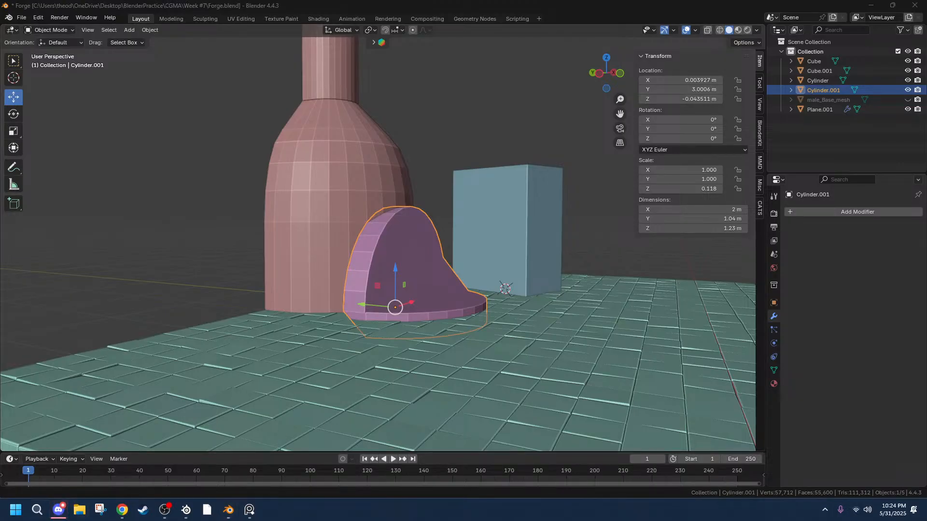
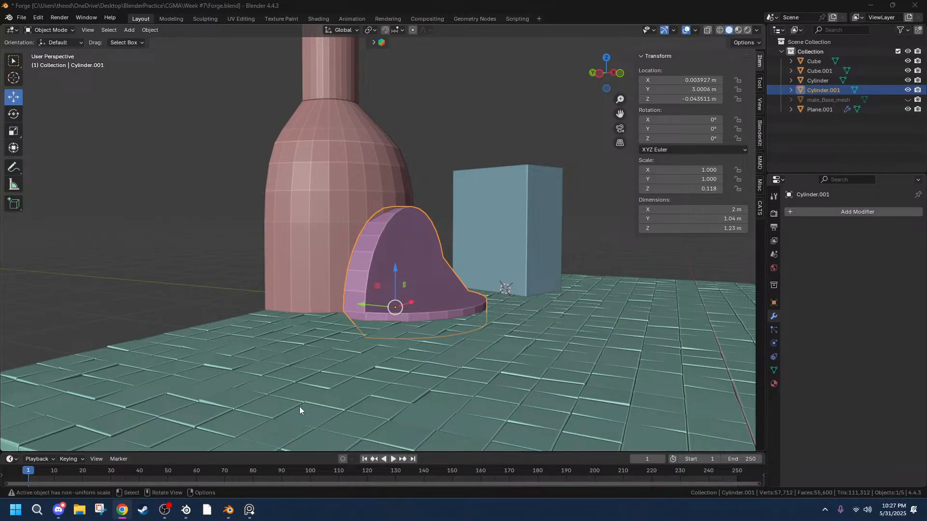
Place the 3D cursor on the floor on the furnace's -X side and add a cube there scaled to about 0.229.
scroll(600, 275, "up", 2)
middle_click_drag(601, 274, 274, 348)
scroll(477, 312, "down", 4)
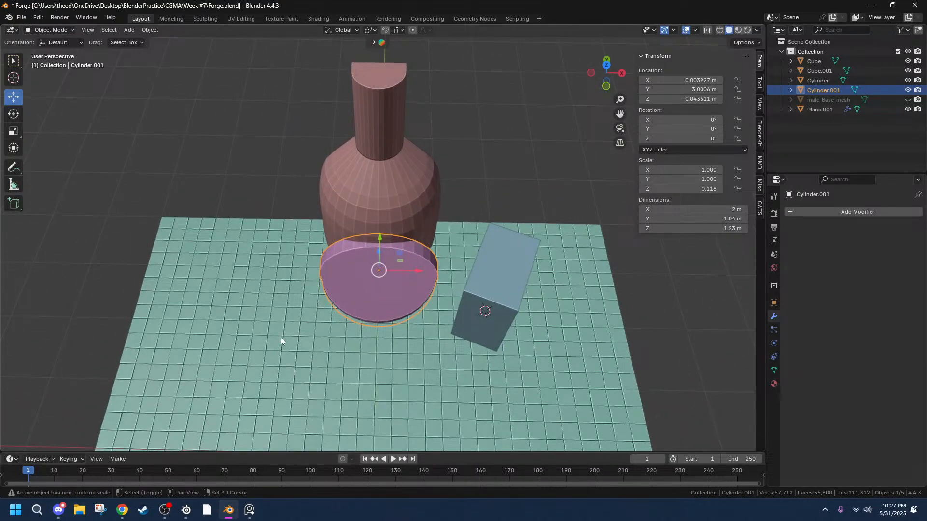
right_click(252, 335, "shift")
middle_click_drag(252, 335, 348, 303)
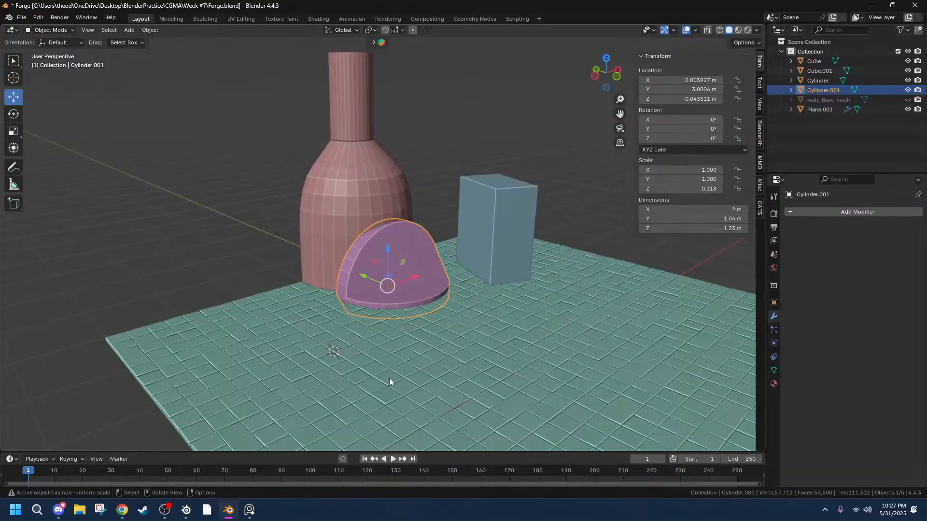
key("shift+a")
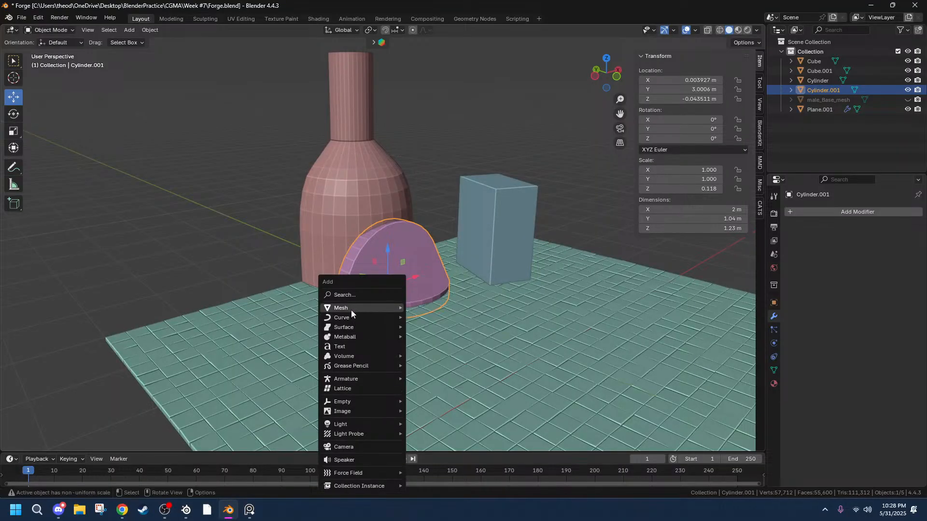
mouse_move(352, 310)
left_click(448, 317)
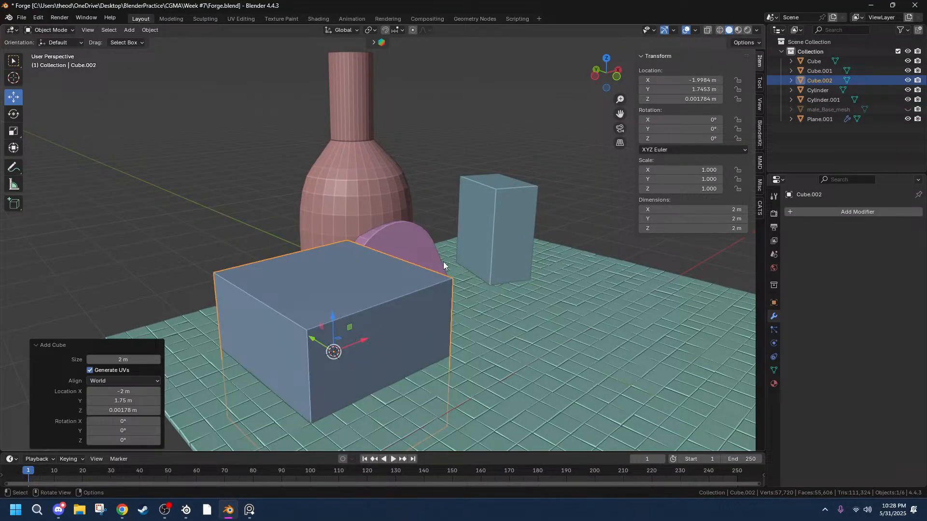
key("s")
left_click(370, 328)
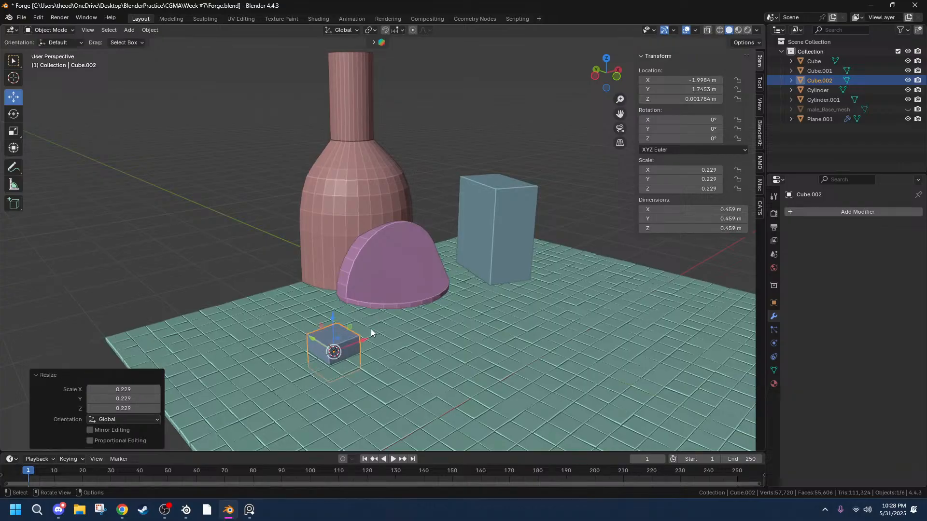
Raise the small cube about 0.242 m along Z so that its base rests on the floor tiles.
key("g")
key("z")
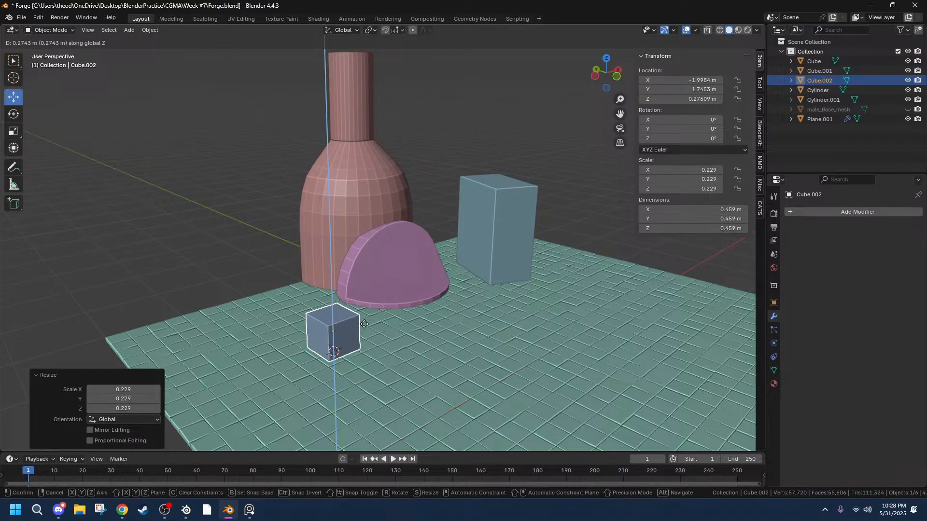
left_click(370, 332)
middle_click_drag(369, 332, 387, 344)
scroll(297, 316, "up", 6)
middle_click_drag(286, 335, 296, 323)
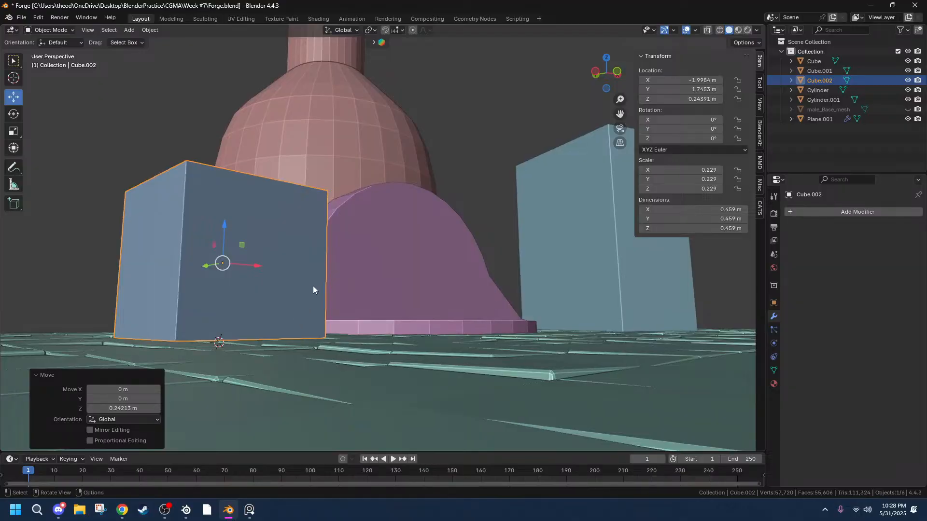
Lower the small cube along Z to a height of 0.22875 m so its base sits on the floor tiles.
key("g")
key("z")
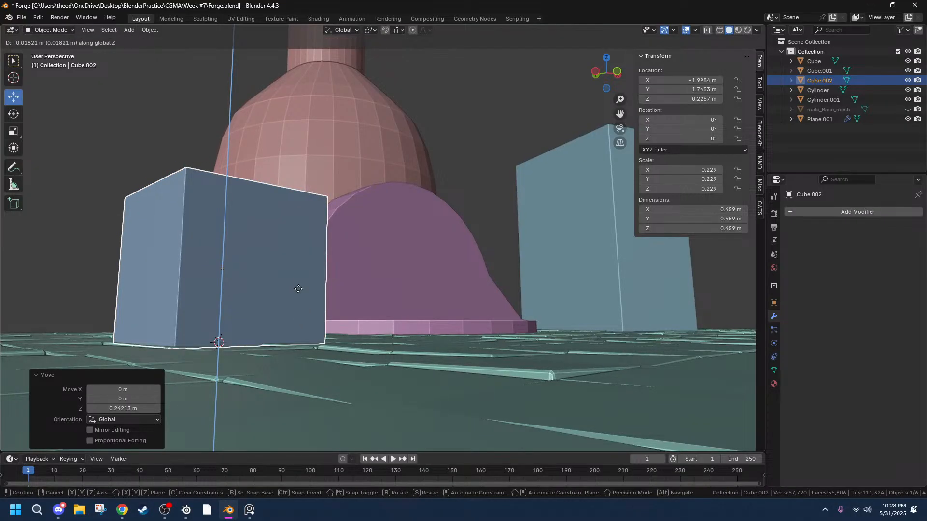
left_click(299, 288)
Rename the arched opening piece in front of the furnace as Forge(fire).
left_click(483, 283)
middle_click_drag(482, 283, 500, 350)
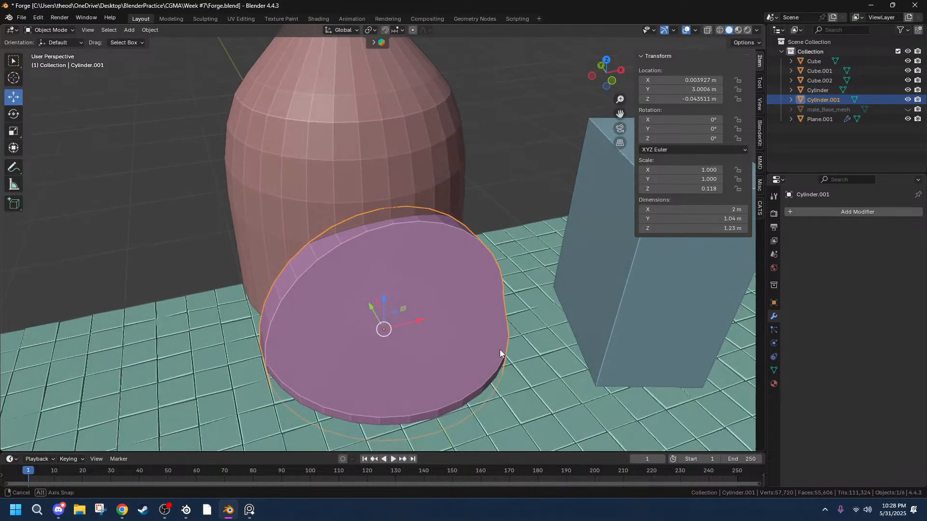
left_click(823, 90)
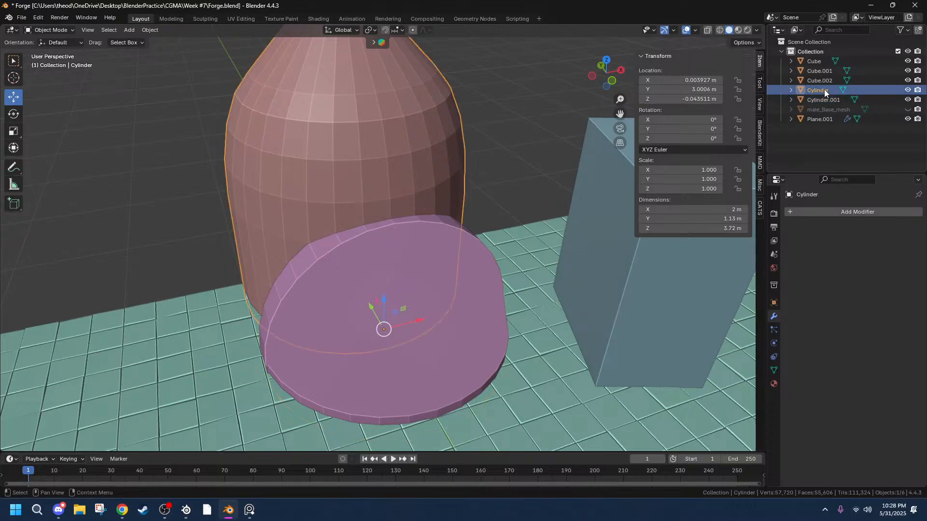
left_click(823, 100)
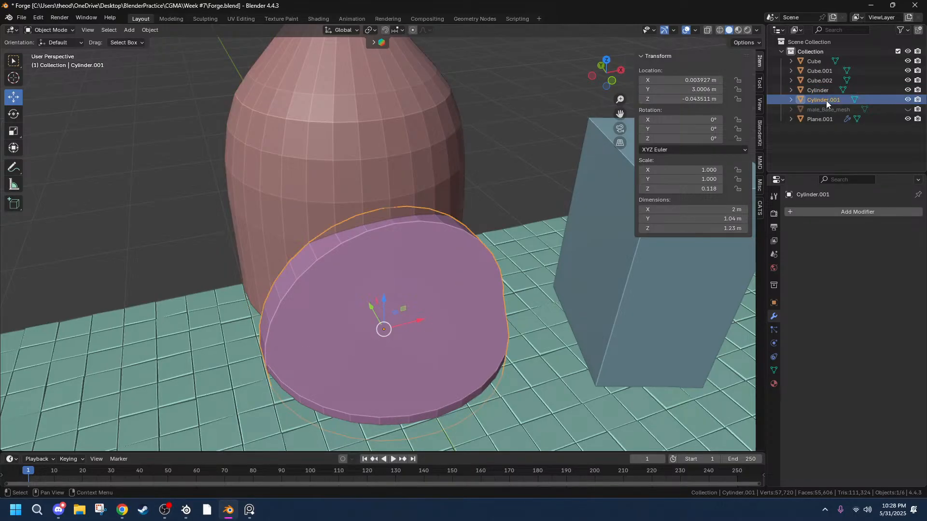
double_click(826, 100)
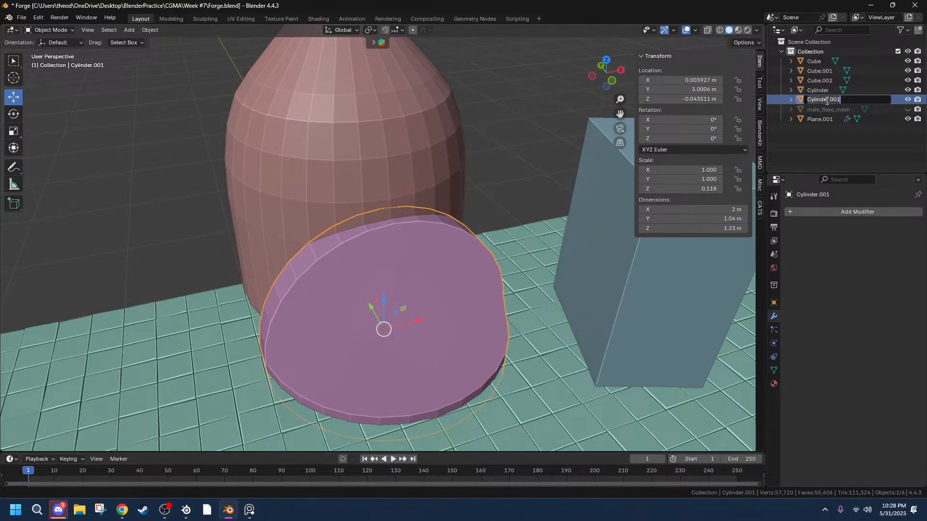
type("Forge(fire)")
key("Return")
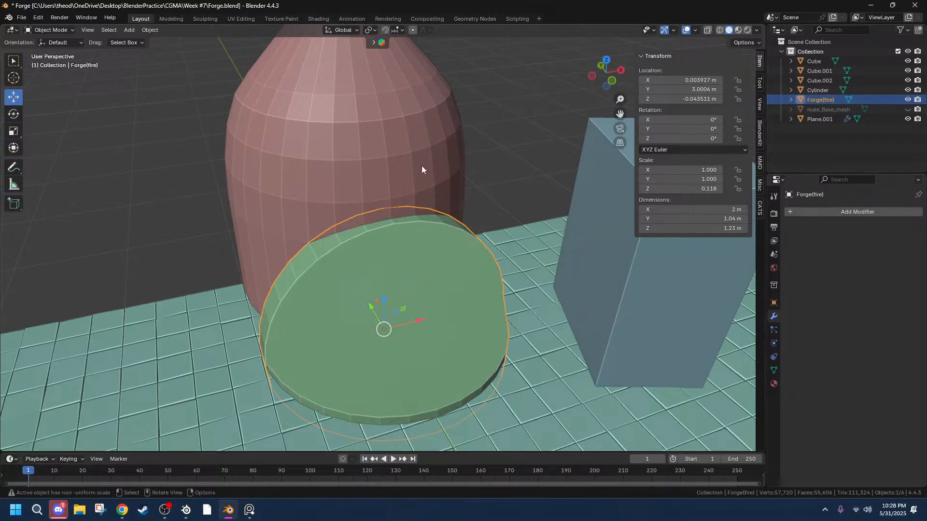
Rename the furnace body with the chimney neck as Forge.
left_click(816, 90)
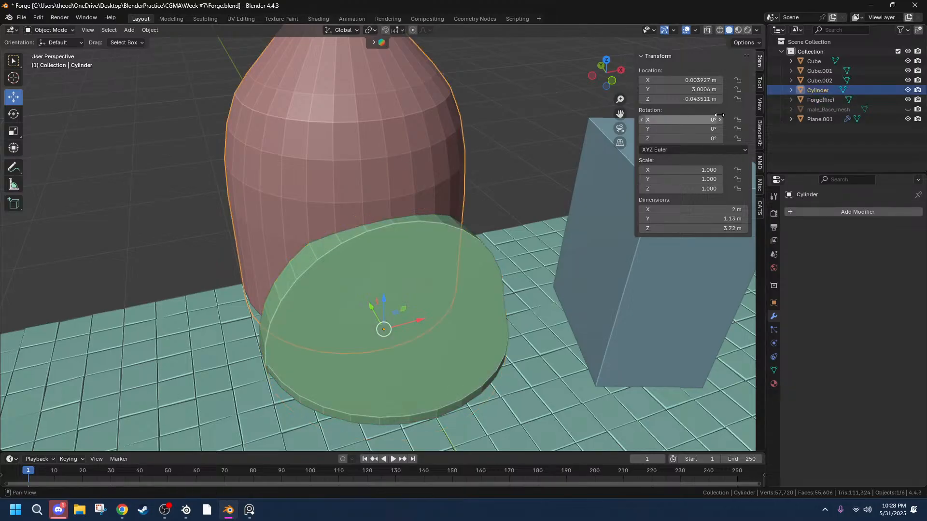
double_click(816, 91)
type("Forge")
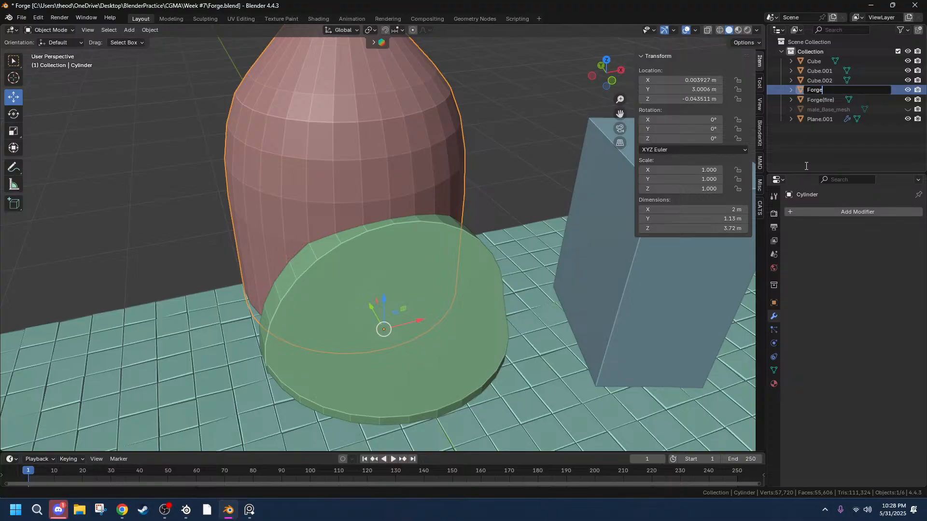
key("Return")
Rename the tall block beside the furnace as Bellows.
left_click(811, 119)
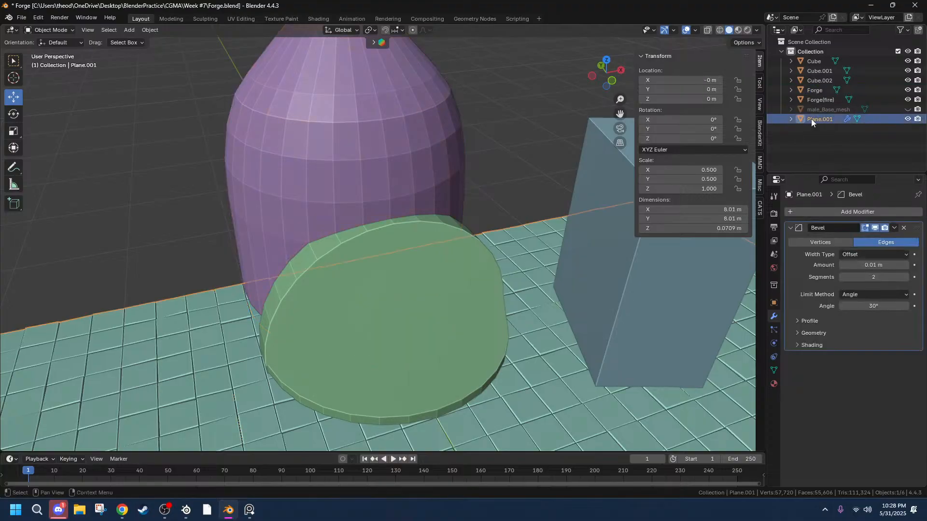
left_click(817, 71)
double_click(816, 71)
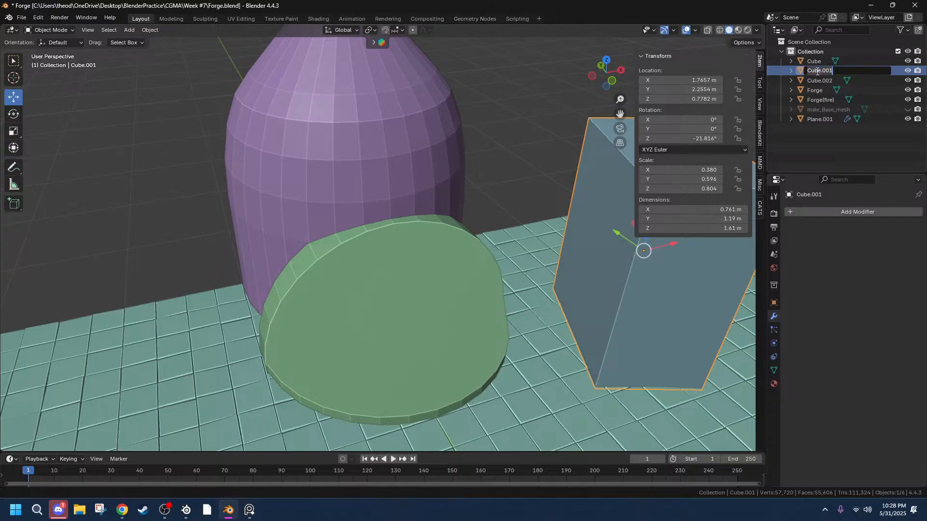
type("Bellows")
key("Return")
Try to move the stray object named Cube upward along Z, and undo the move.
left_click(815, 68)
scroll(483, 268, "down", 5)
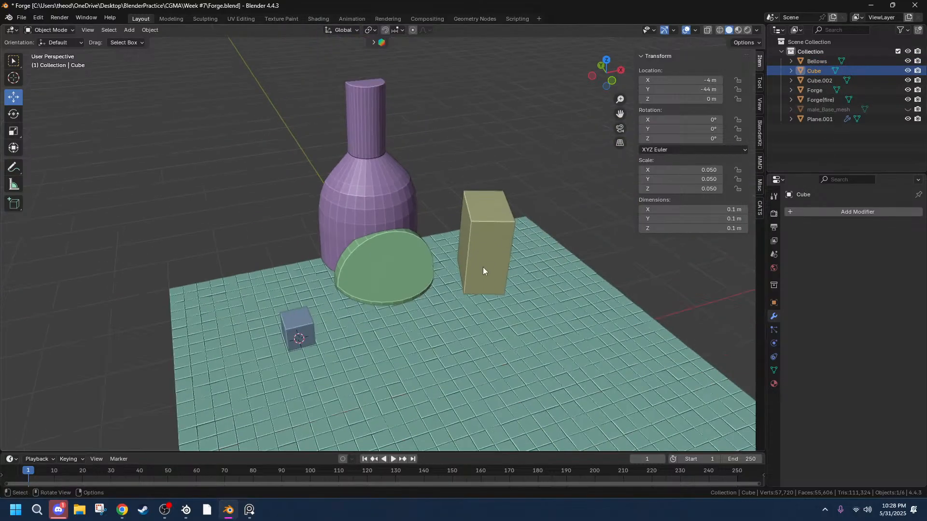
middle_click_drag(483, 267, 418, 227)
scroll(404, 239, "up", 6)
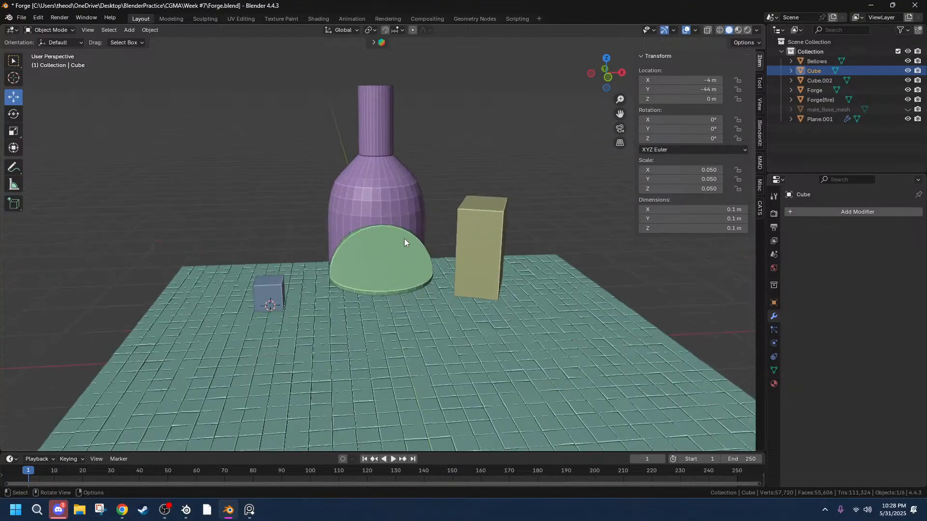
key("g")
key("z")
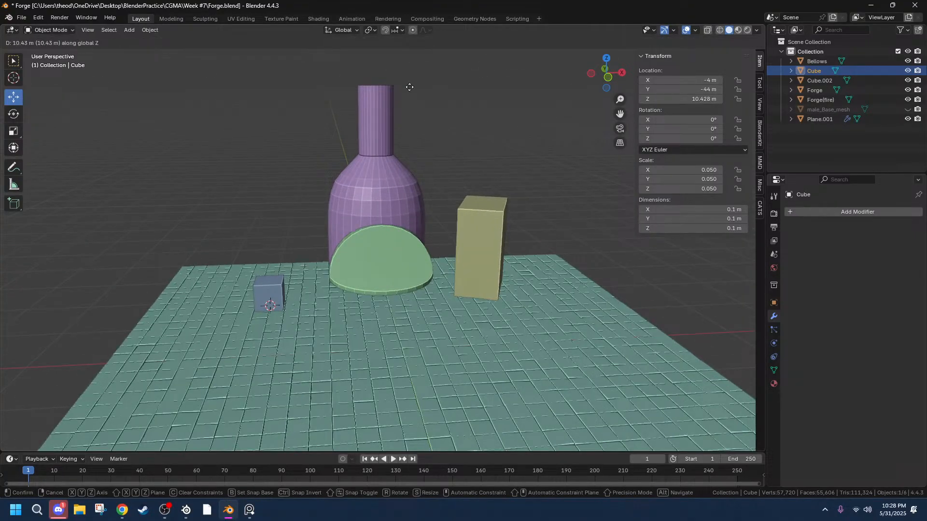
left_click(537, 235)
scroll(537, 234, "down", 5)
key("ctrl+z")
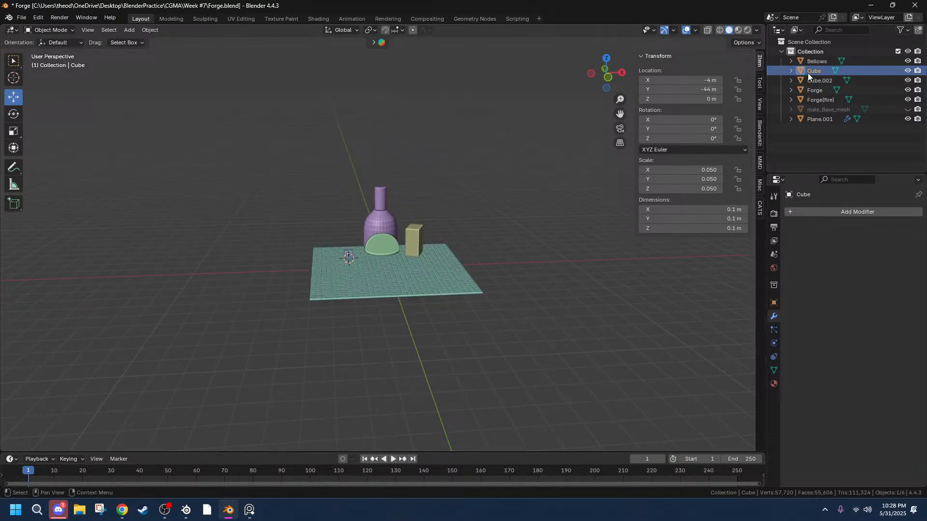
Toggle the visibility of the stray Cube off and on to check whether it appears in the scene.
left_click(907, 71)
left_click(907, 71)
left_click(907, 71)
left_click(907, 71)
scroll(433, 270, "up", 5)
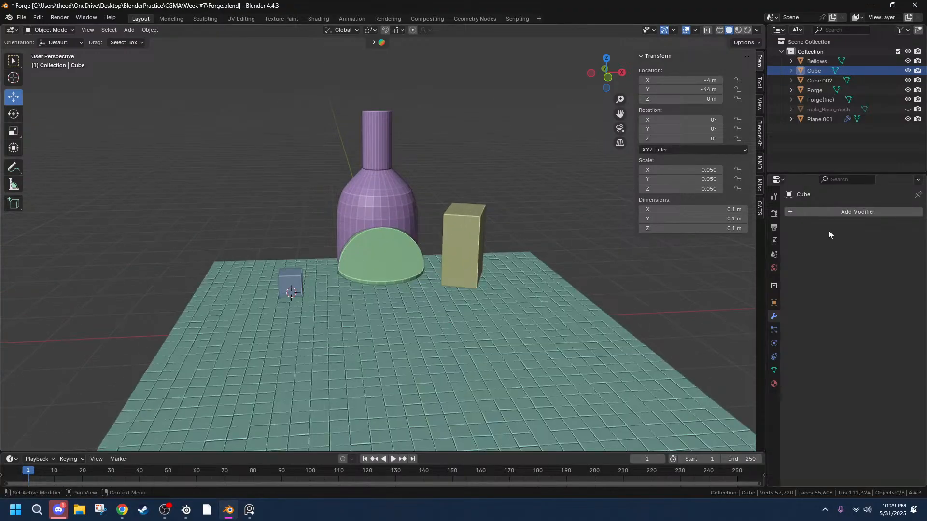
Apply the Bevel modifier on the tiled floor plane.
left_click(389, 343)
right_click(863, 233)
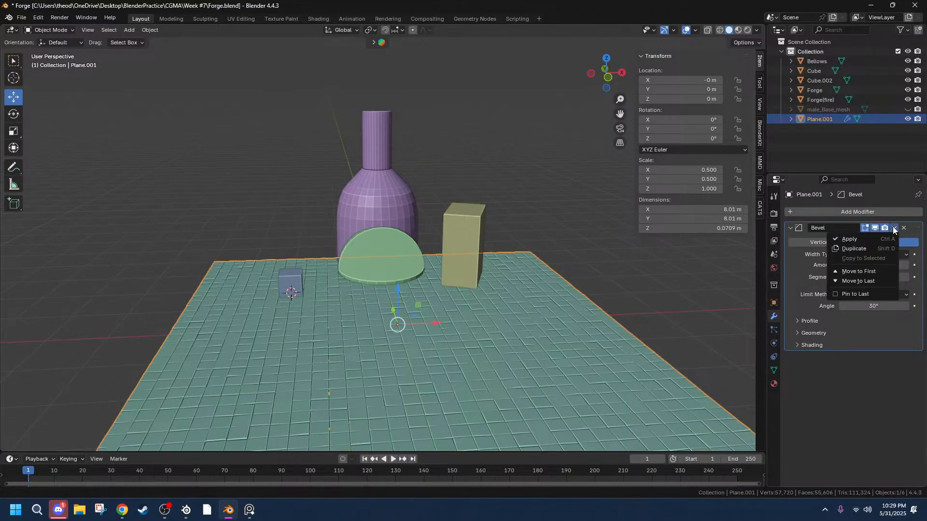
left_click(855, 239)
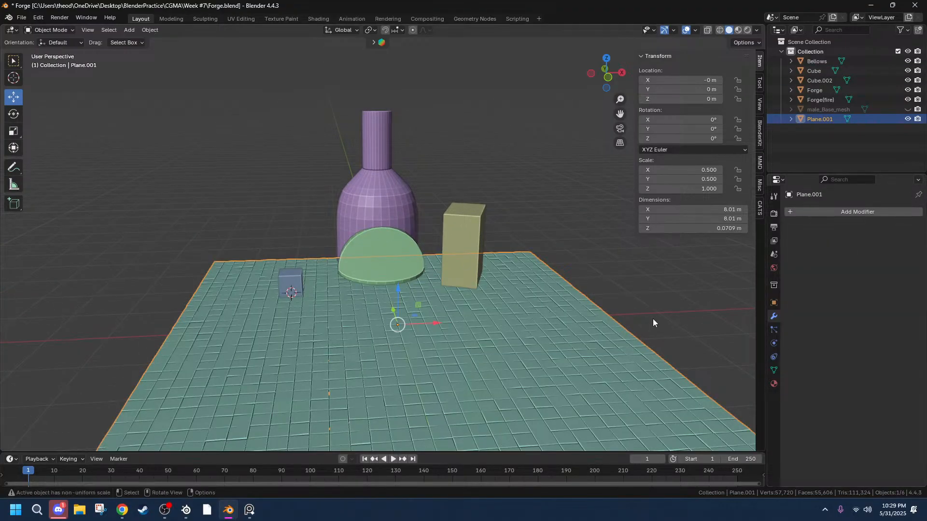
Locate the stray Cube far from the forge floor and delete it.
left_click(818, 69)
scroll(524, 196, "down", 5)
scroll(523, 201, "down", 6)
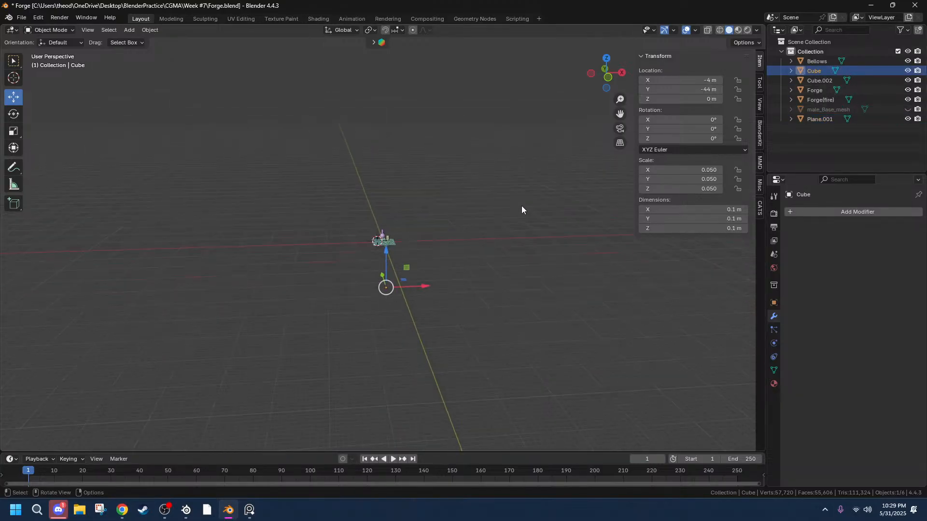
middle_click_drag(408, 227, 467, 292)
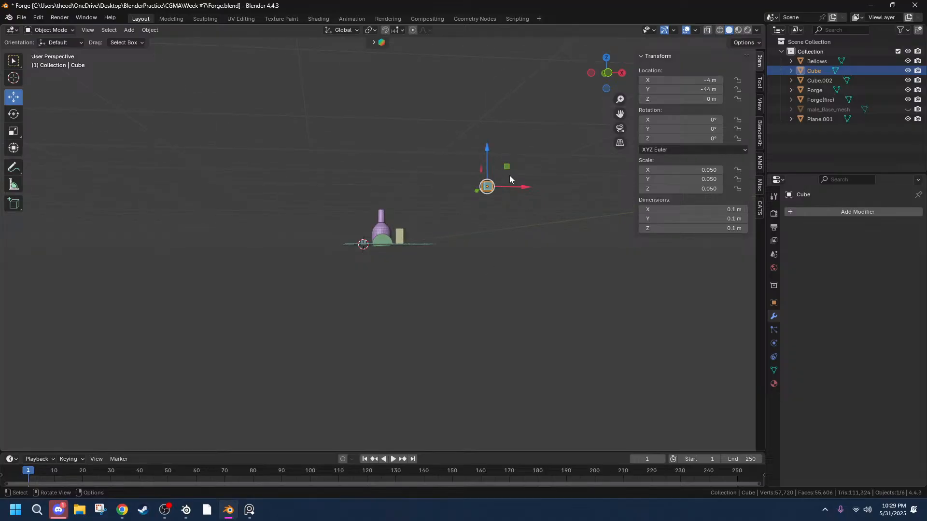
key("x")
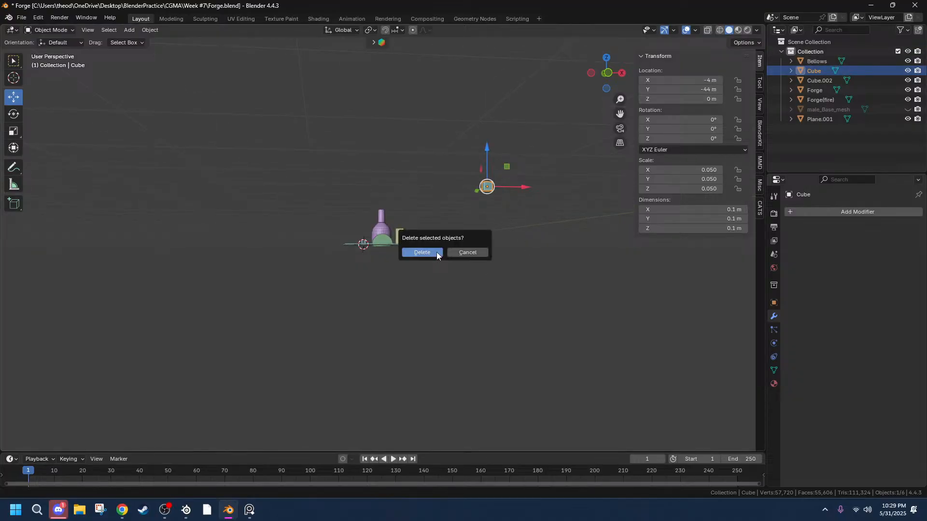
left_click(430, 254)
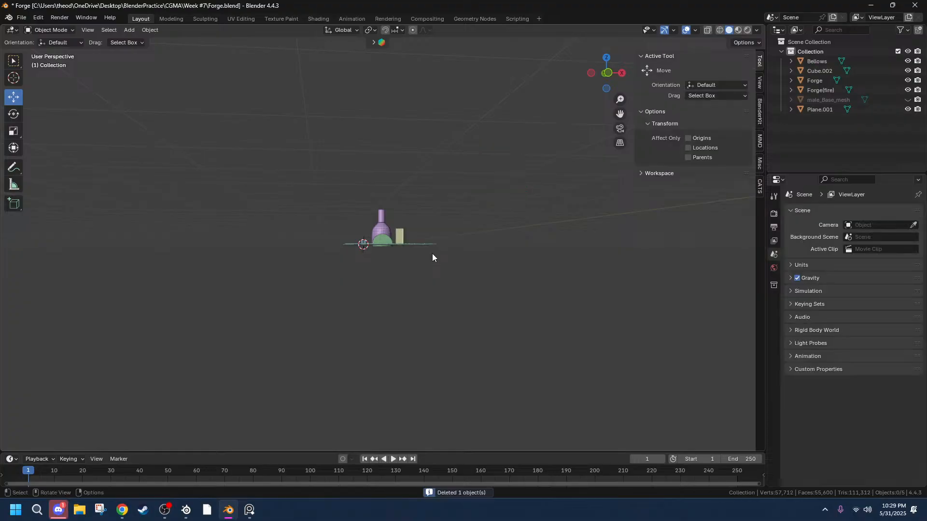
Rename the small cube on the floor beside the furnace as Anvil.
middle_click_drag(433, 255, 429, 273)
scroll(416, 309, "up", 3)
middle_click_drag(413, 327, 462, 324)
scroll(462, 325, "up", 3)
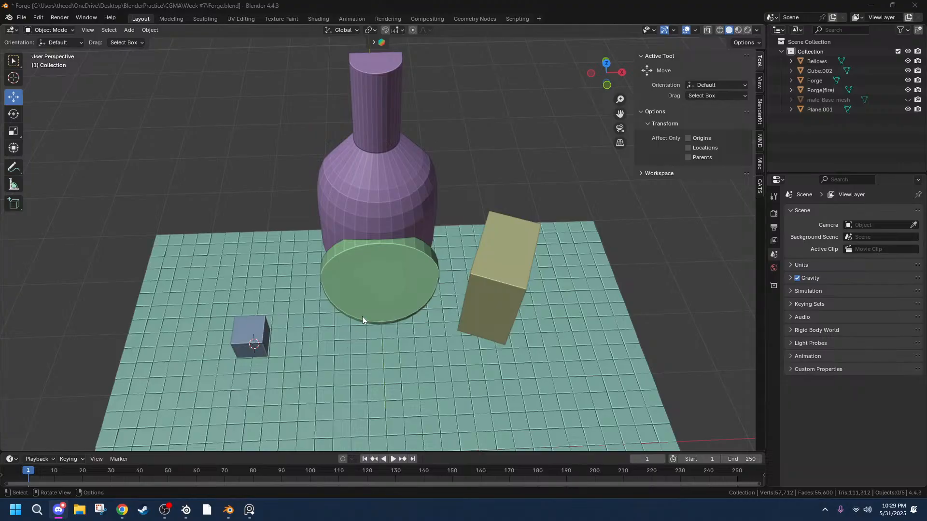
middle_click_drag(476, 355, 509, 296)
left_click(279, 280)
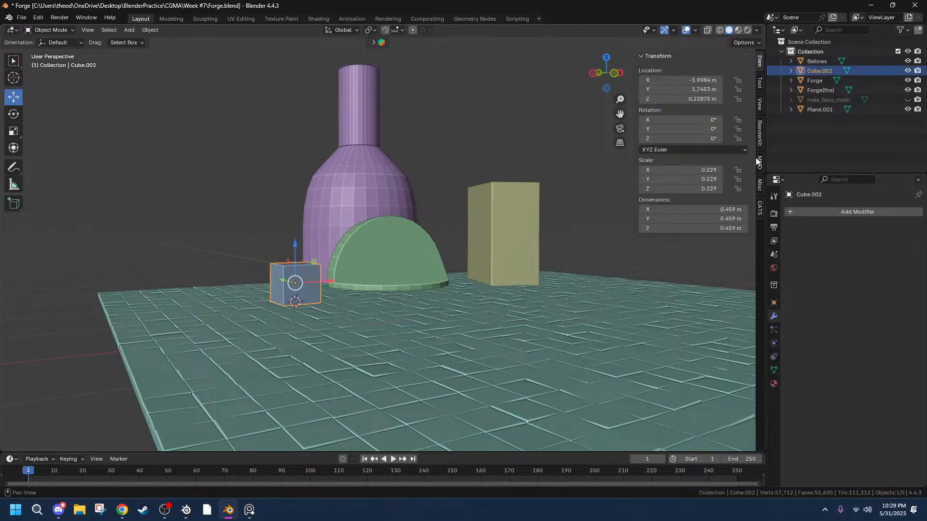
double_click(827, 71)
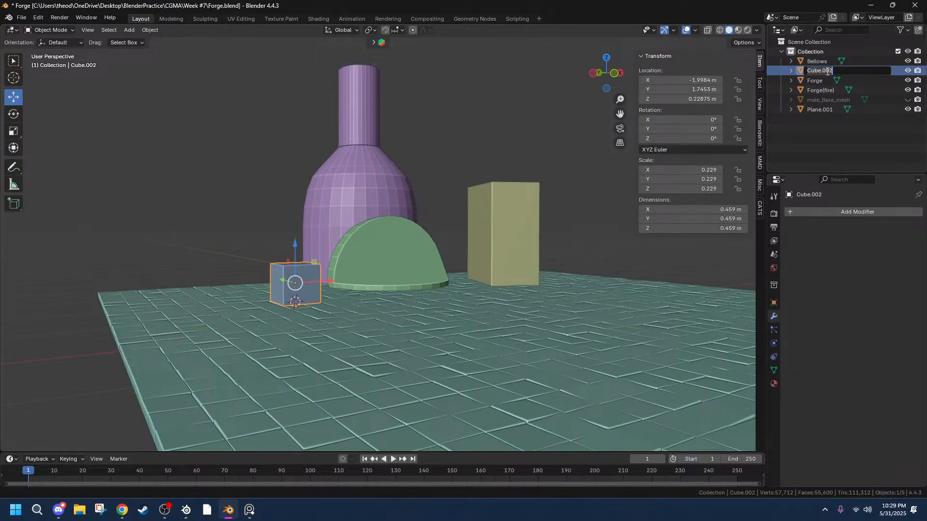
type("Anvil")
key("Return")
Place the 3D cursor at the middle of the Anvil block's top face and add a cube there.
middle_click_drag(554, 194, 488, 355)
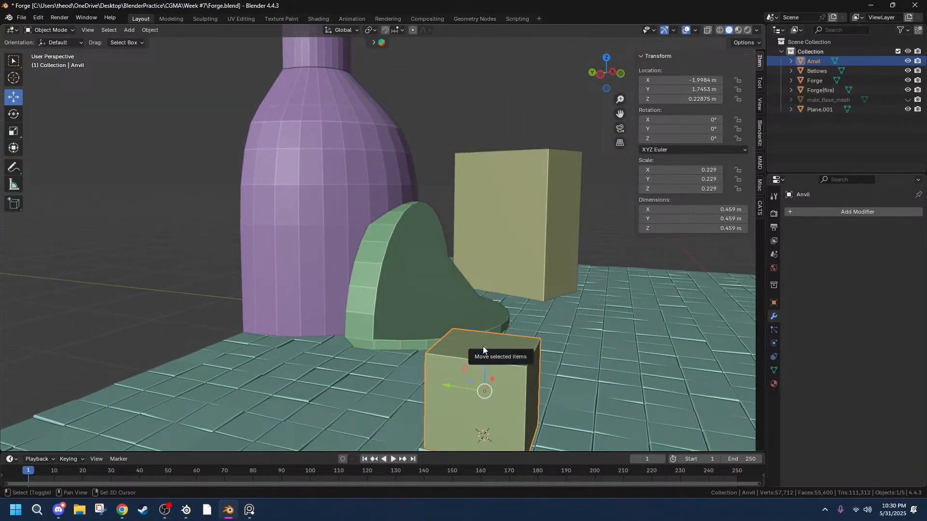
left_click(484, 344, "shift")
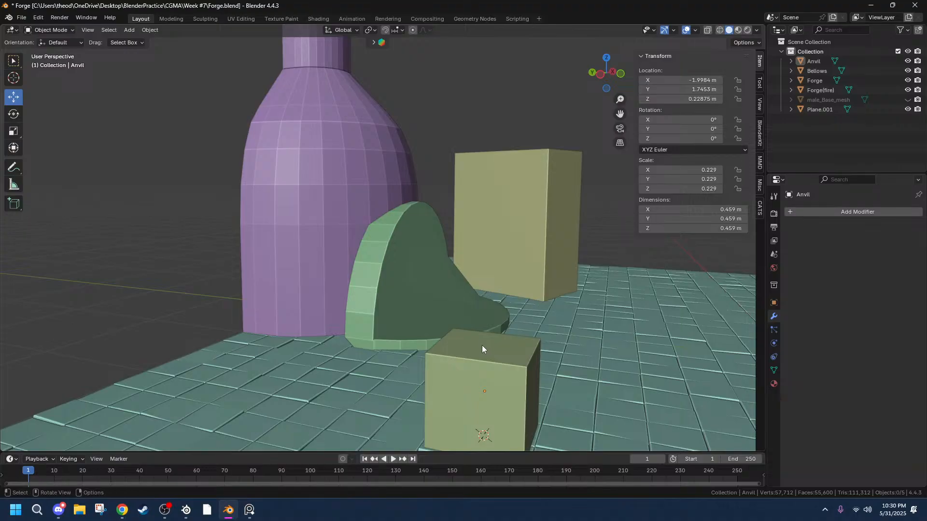
left_click(482, 348)
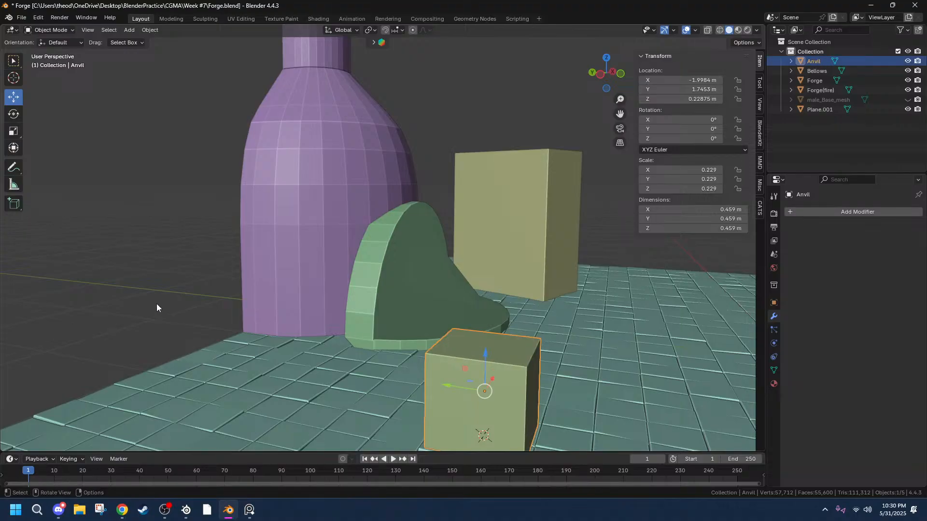
left_click(156, 303)
right_click(476, 348, "shift")
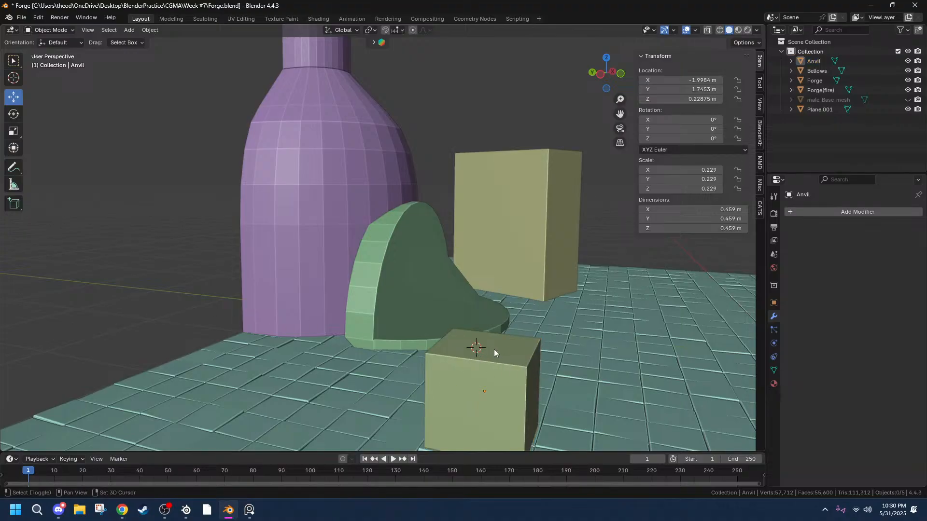
right_click(481, 348, "shift")
right_click(485, 347, "shift")
middle_click_drag(541, 354, 514, 354)
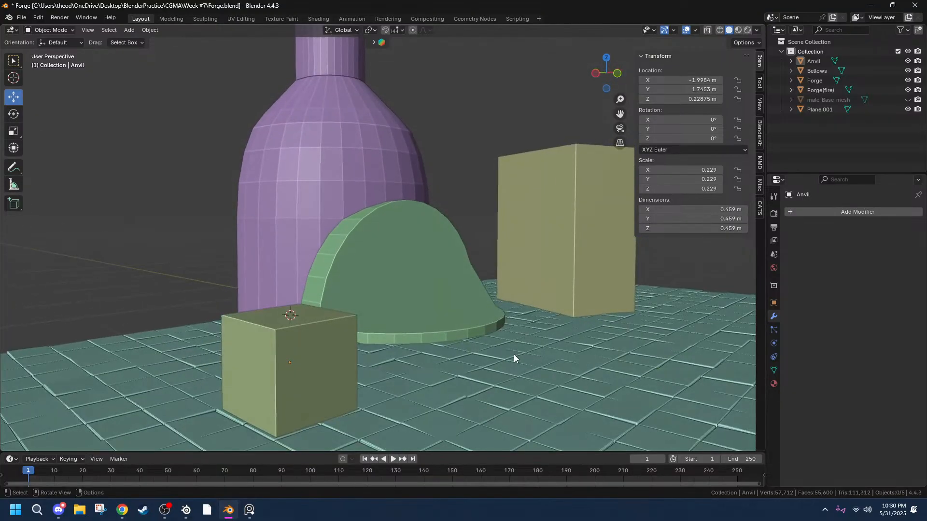
key("shift+a")
mouse_move(352, 309)
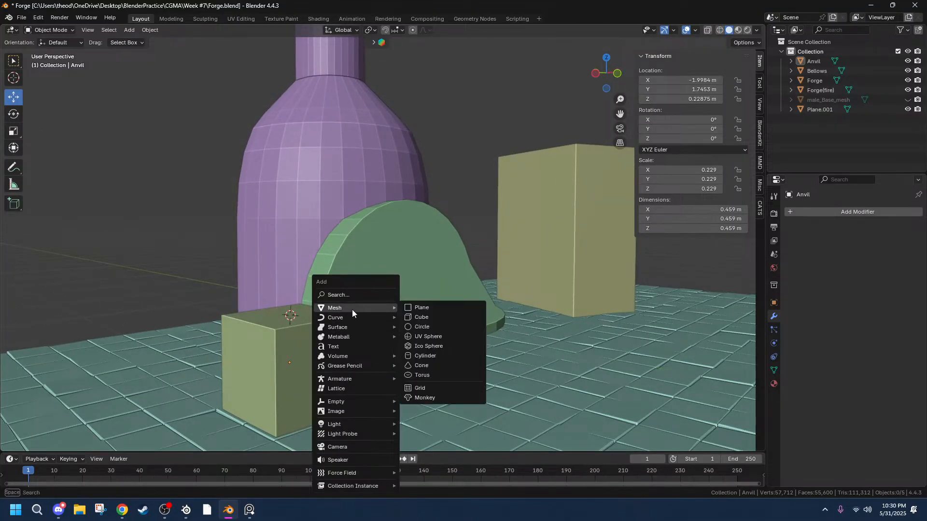
left_click(416, 317)
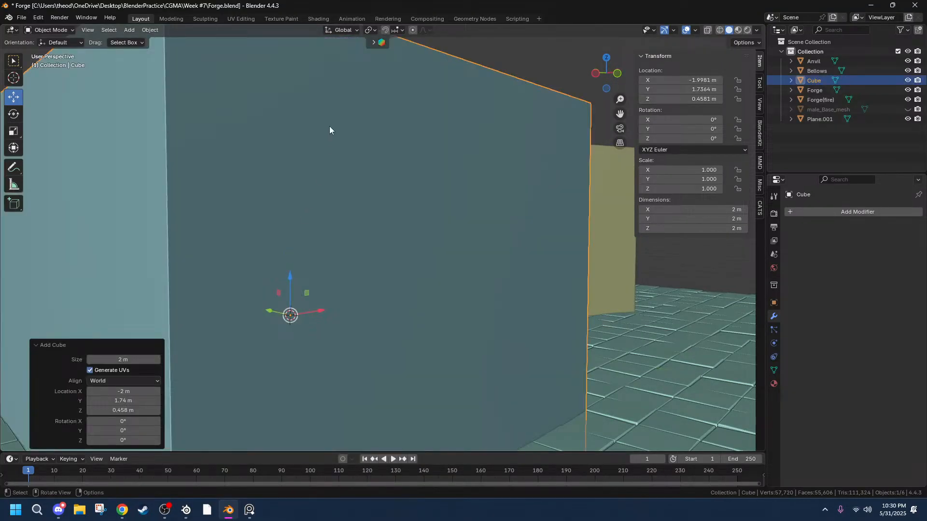
Scale the new cube down uniformly to about 0.044 so it fits on top of the Anvil block.
key("s")
key("z")
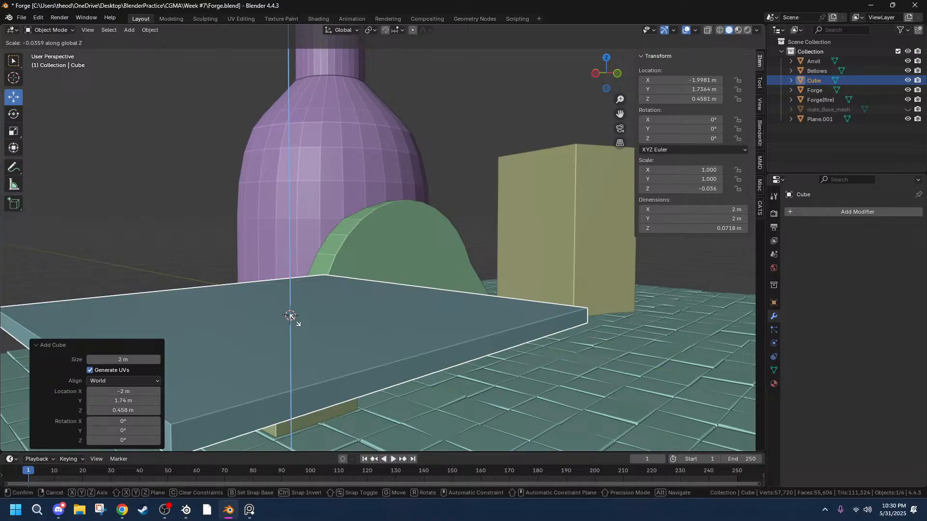
key("z")
key("z")
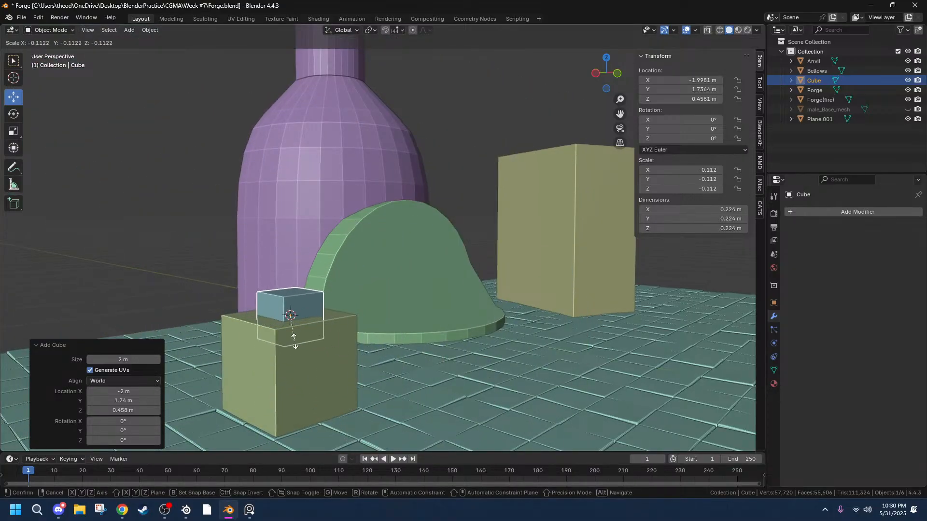
left_click(291, 320)
Flatten the small cube vertically to a Z scale of about 0.013 and raise it about 0.009 m onto the Anvil's top.
key("s")
key("z")
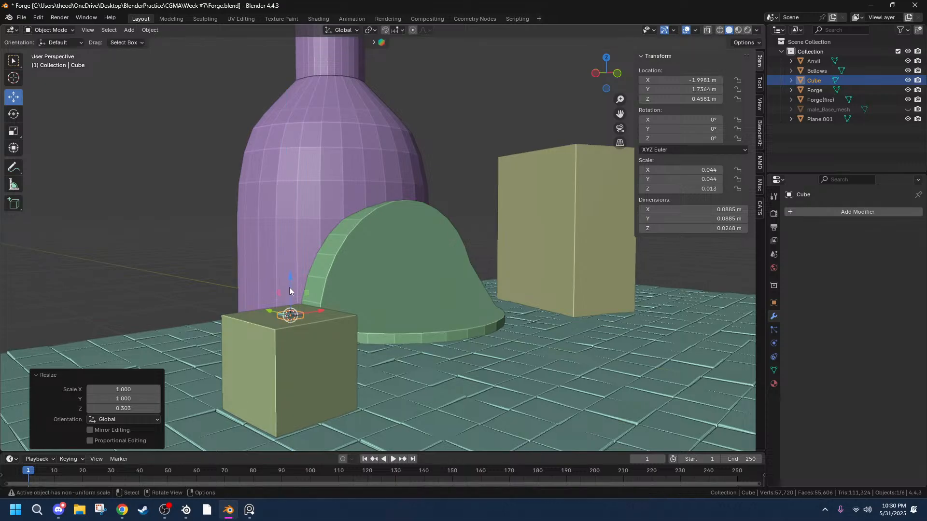
left_click(287, 292)
key("g")
key("z")
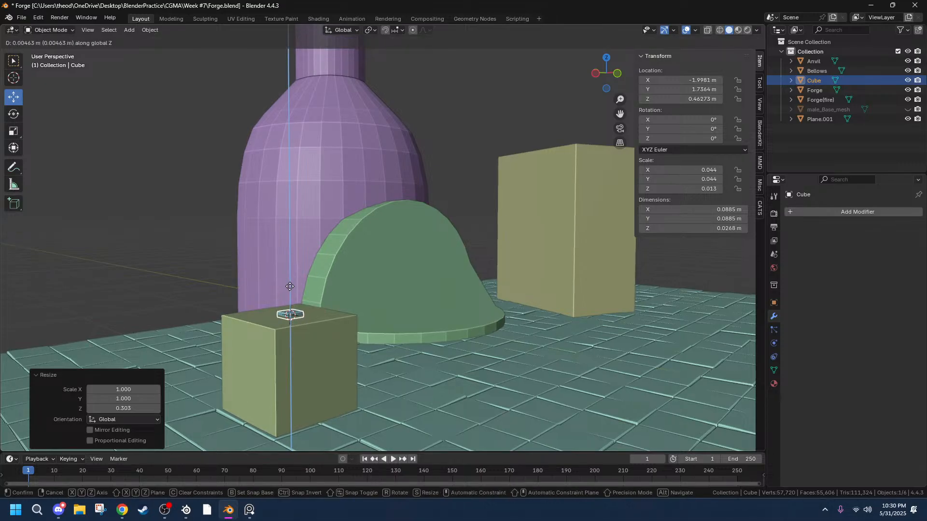
left_click(290, 286)
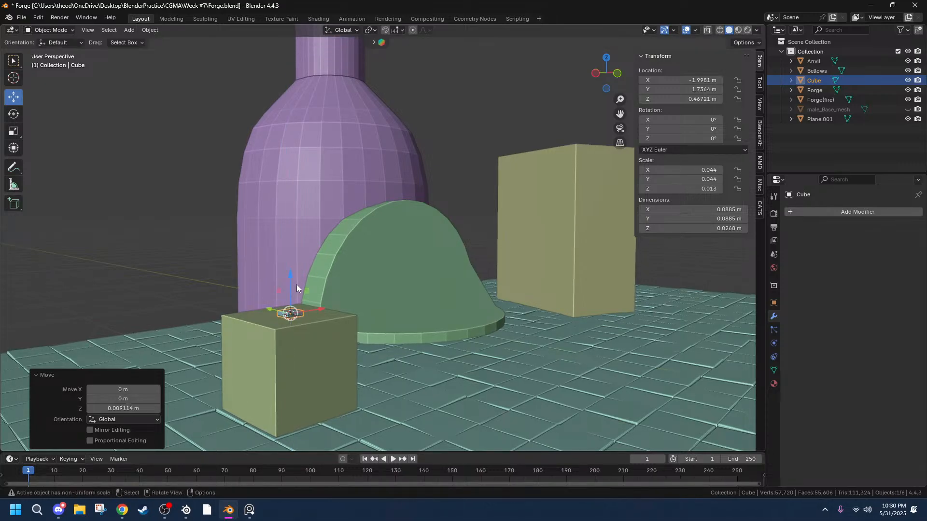
Stretch the flat block along X to a scale of about 0.160 and narrow it along Y to about 0.029.
middle_click_drag(297, 285, 368, 309)
key("s")
key("z")
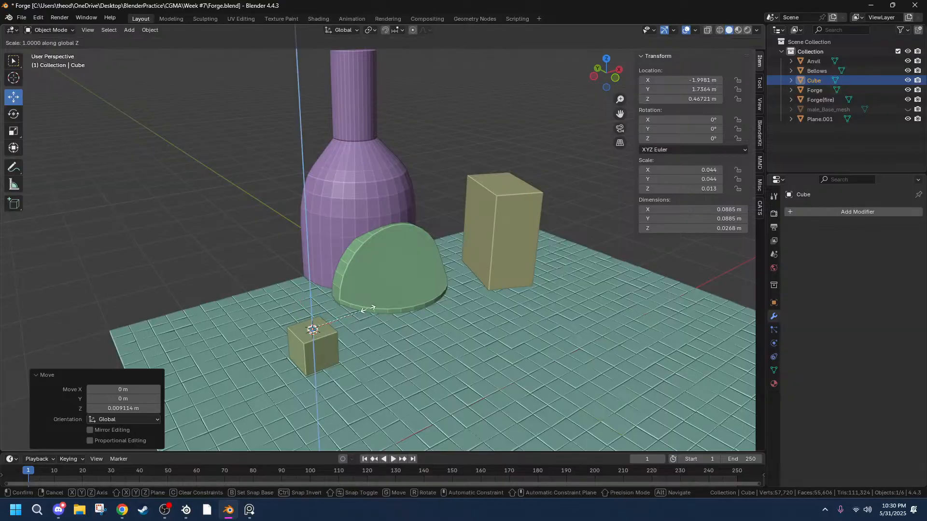
key("x")
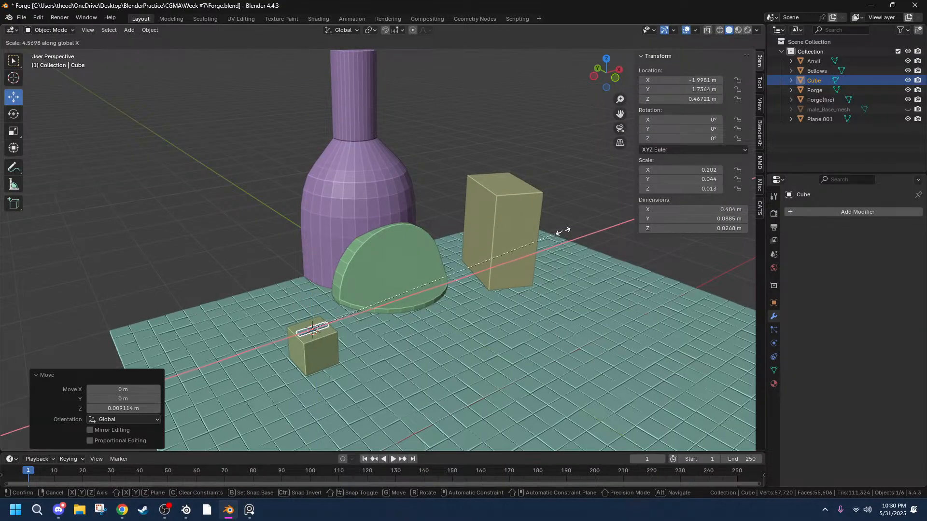
left_click(510, 248)
scroll(276, 333, "up", 4)
middle_click_drag(277, 334, 324, 350)
scroll(347, 343, "down", 4)
key("s")
key("y")
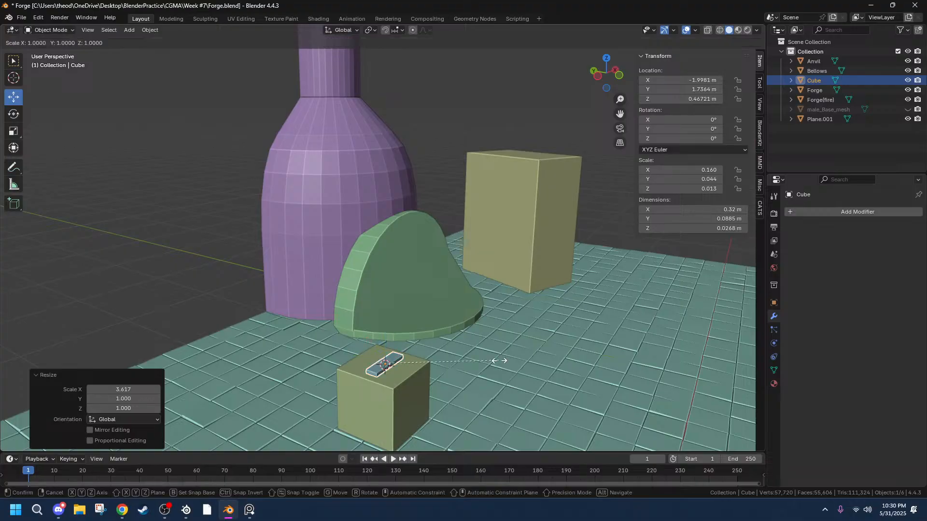
left_click(459, 355)
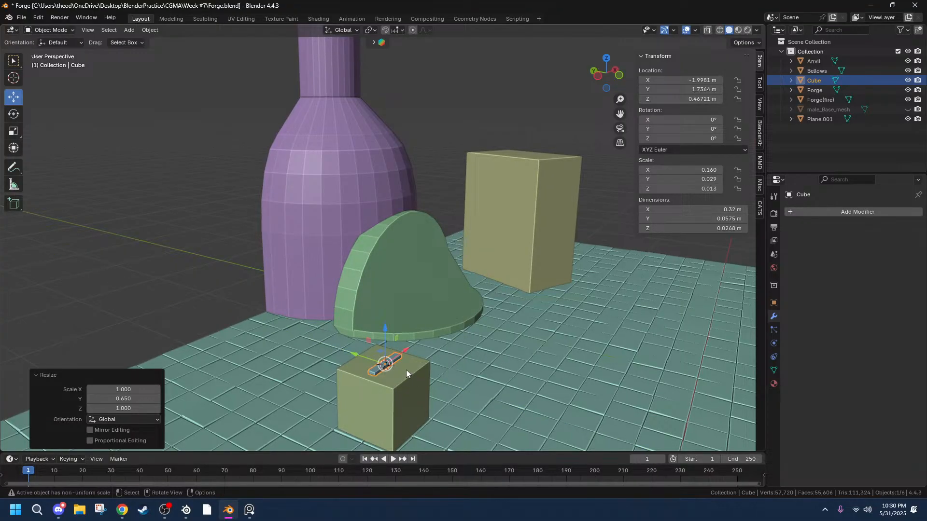
Rename the thin bar on top of the Anvil block as Hammer.
left_click(421, 364)
left_click(357, 349)
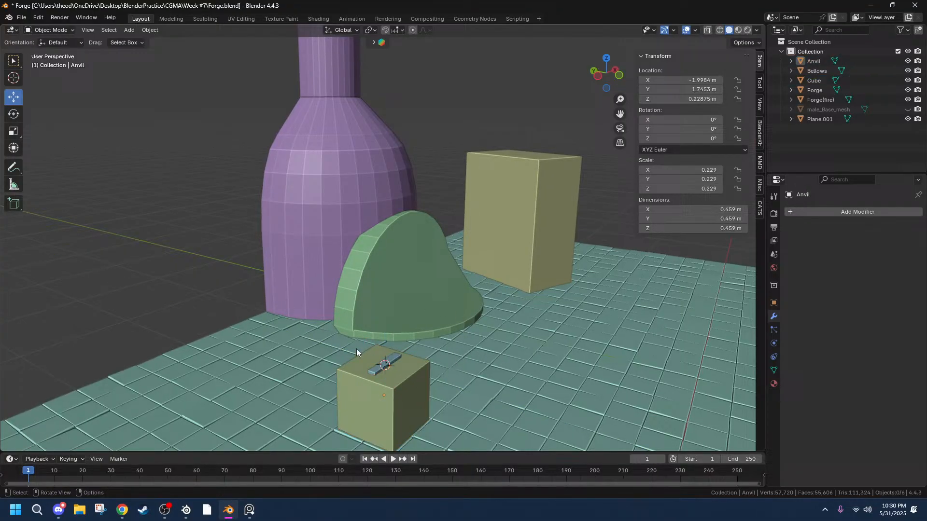
left_click(381, 368)
double_click(816, 81)
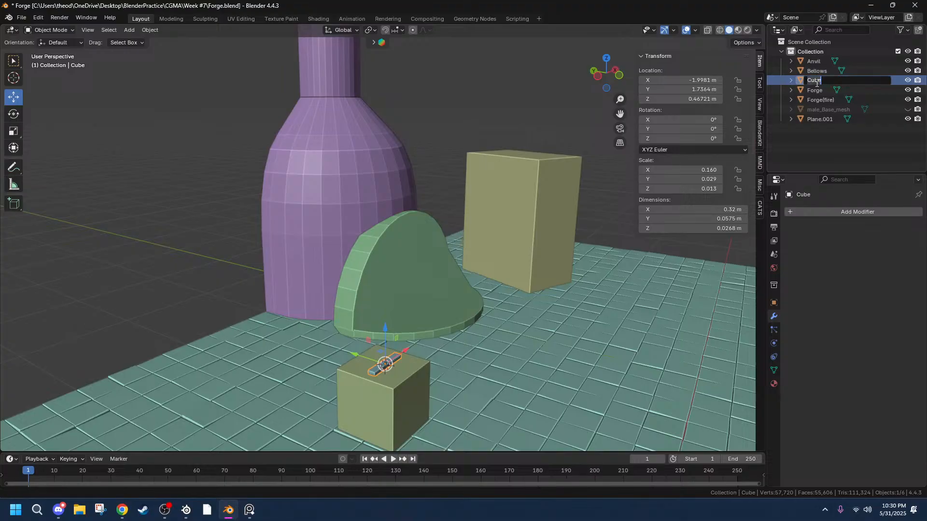
type("Hammer")
key("Return")
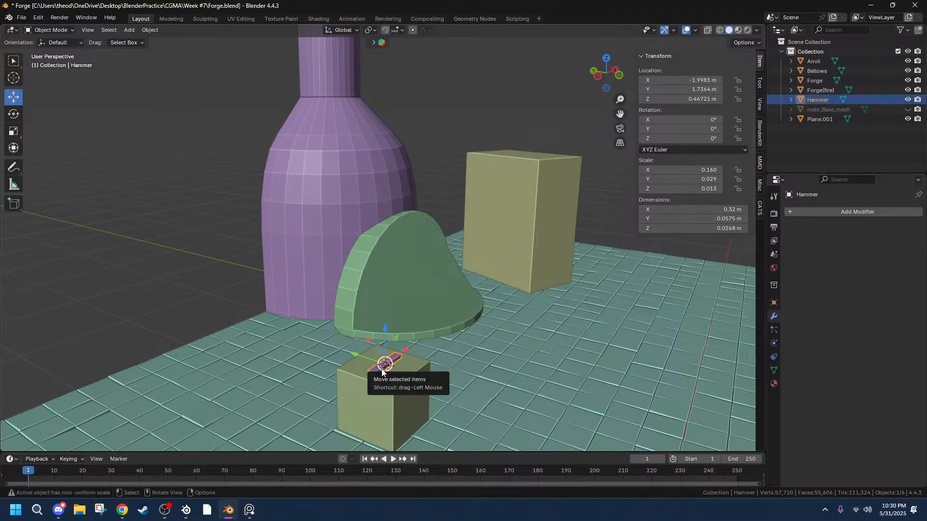
Duplicate the Hammer bar about -0.145 m along Y and rotate the copy about 17.3° around Z.
key("shift+d")
key("x")
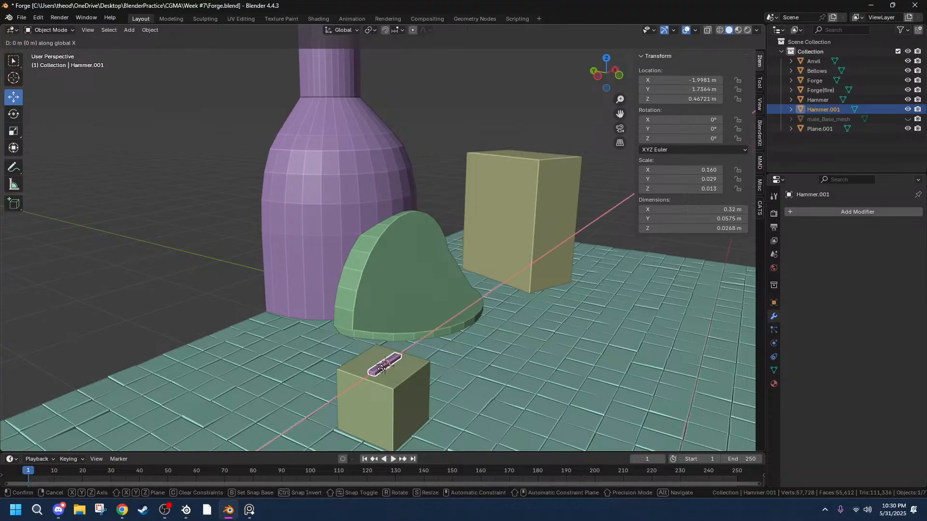
key("y")
left_click(485, 330)
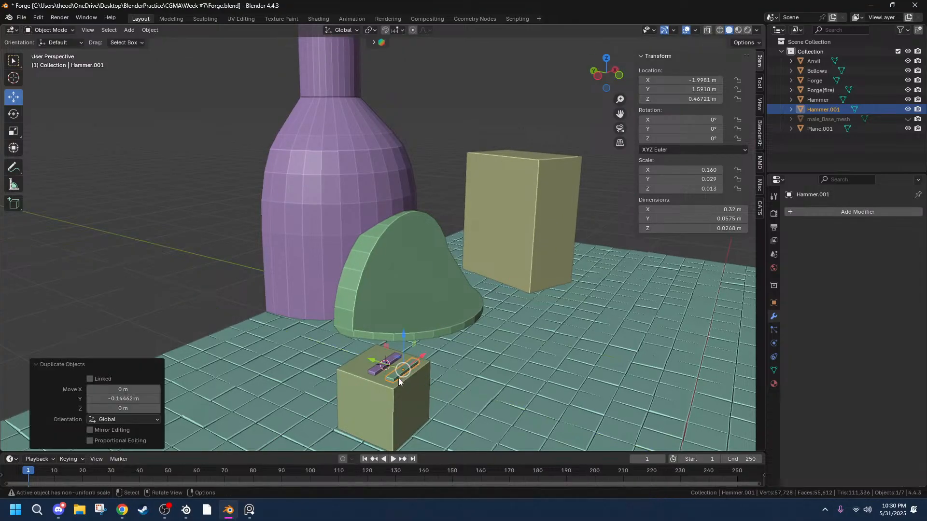
key("r")
key("z")
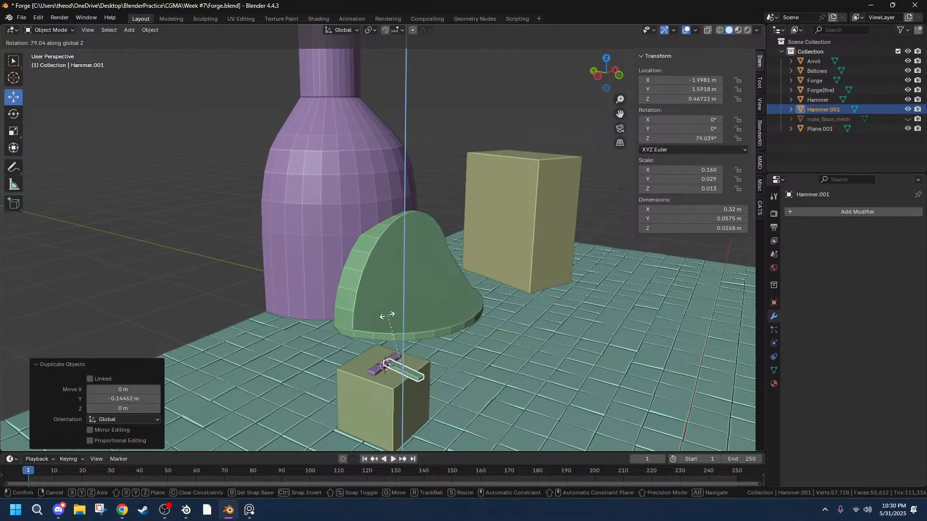
left_click(442, 331)
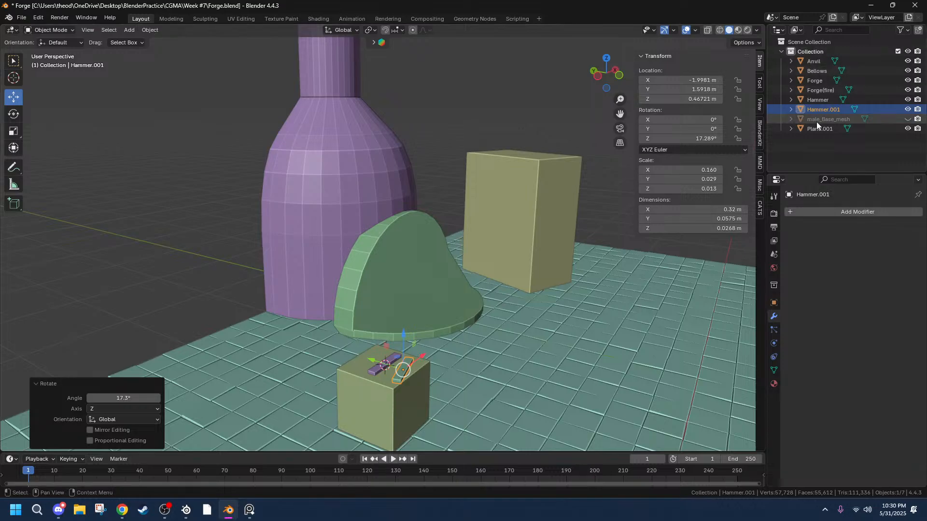
Rename the duplicated, rotated bar on the Anvil as Tongs.
double_click(821, 111)
type("Yongs")
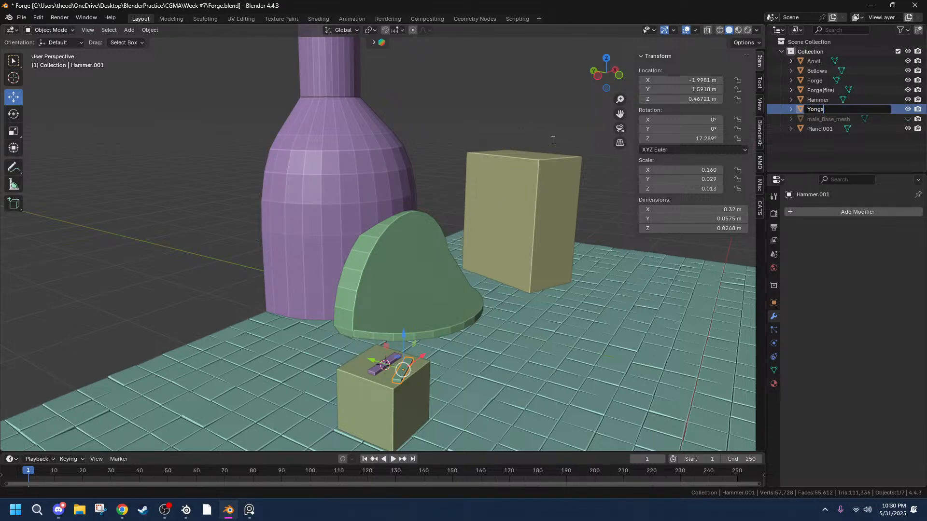
key("BackSpace")
key("BackSpace")
key("BackSpace")
key("BackSpace")
key("BackSpace")
type("Tongs")
key("Return")
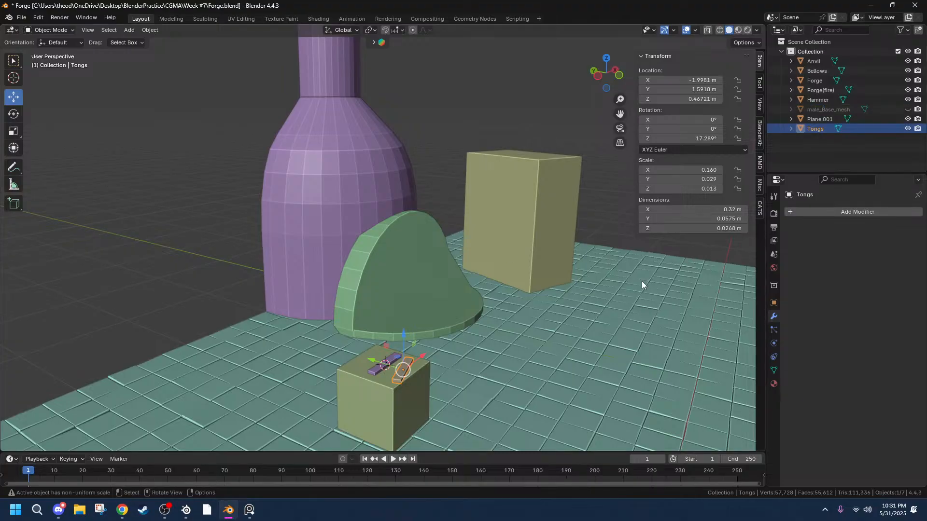
Switch to the reference image board and examine the forge, weapon wall, tool and anvil pictures for further props.
scroll(647, 276, "down", 5)
middle_click_drag(653, 271, 586, 285)
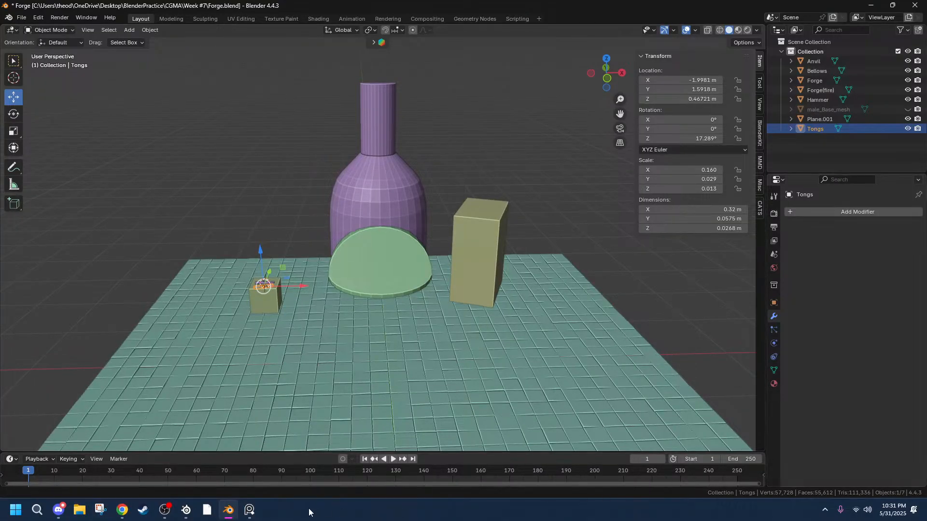
left_click(249, 511)
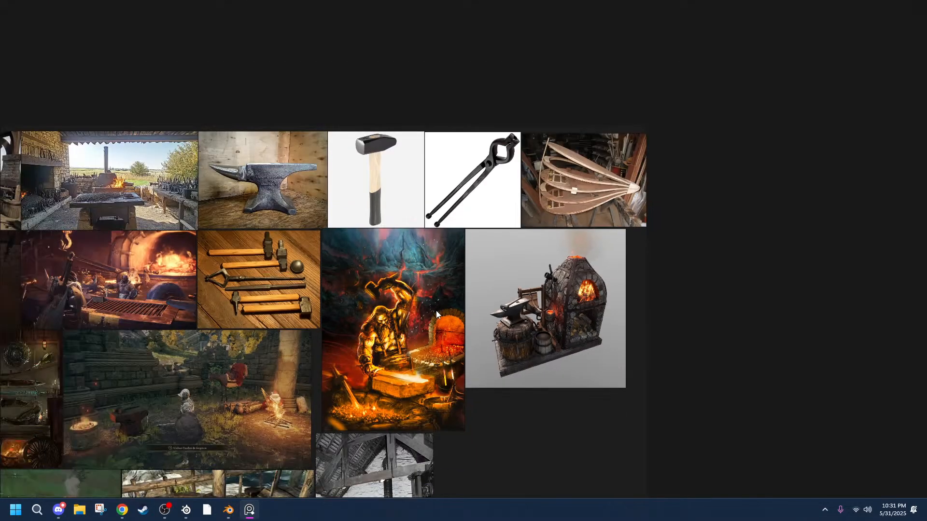
middle_click_drag(355, 394, 658, 171)
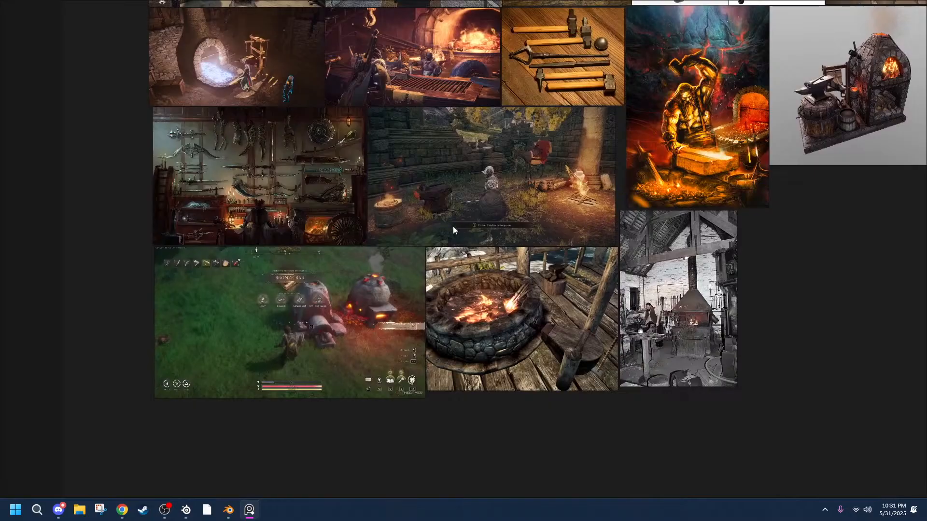
scroll(453, 226, "up", 5)
scroll(354, 166, "down", 5)
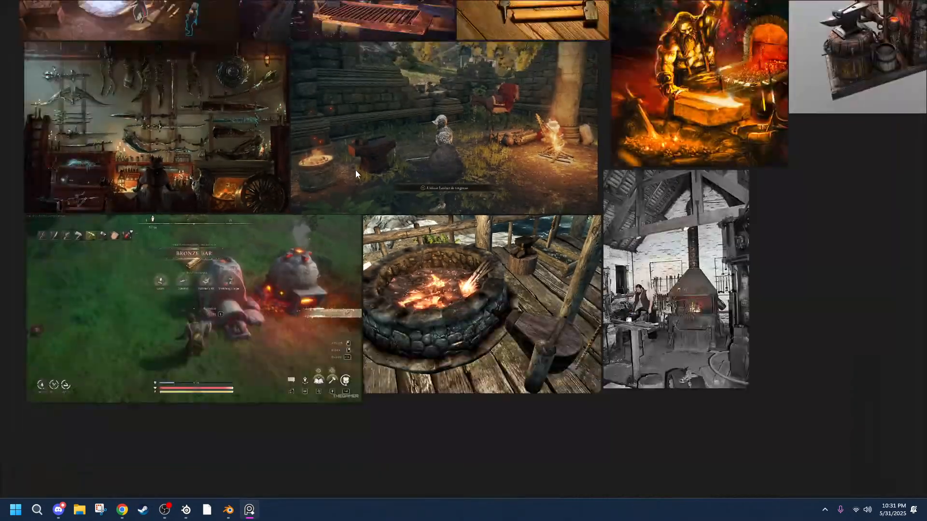
middle_click_drag(198, 170, 314, 217)
double_click(320, 182)
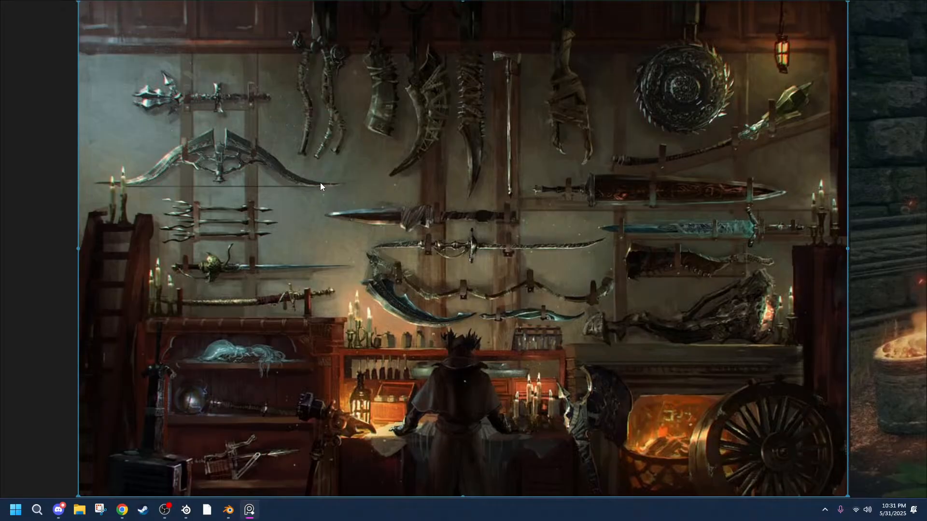
middle_click_drag(414, 166, 390, 520)
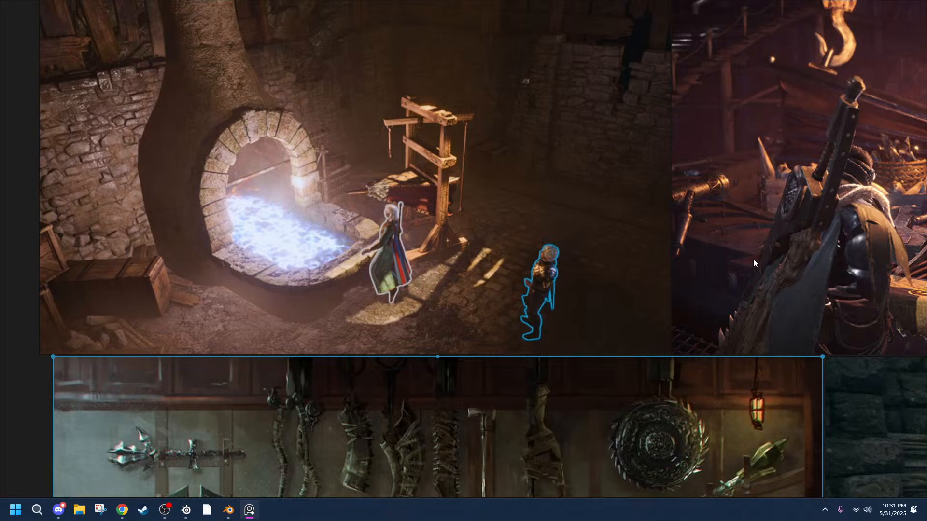
middle_click_drag(753, 259, 164, 283)
middle_click_drag(635, 274, 0, 279)
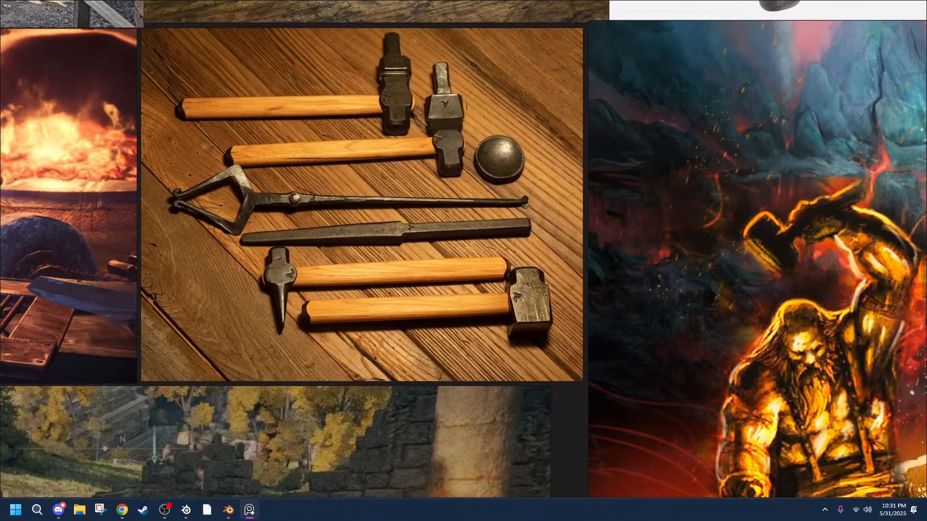
mouse_move(734, 259)
middle_mouse_down()
mouse_move(657, 264)
mouse_move(451, 245)
mouse_move(4, 236)
middle_mouse_up()
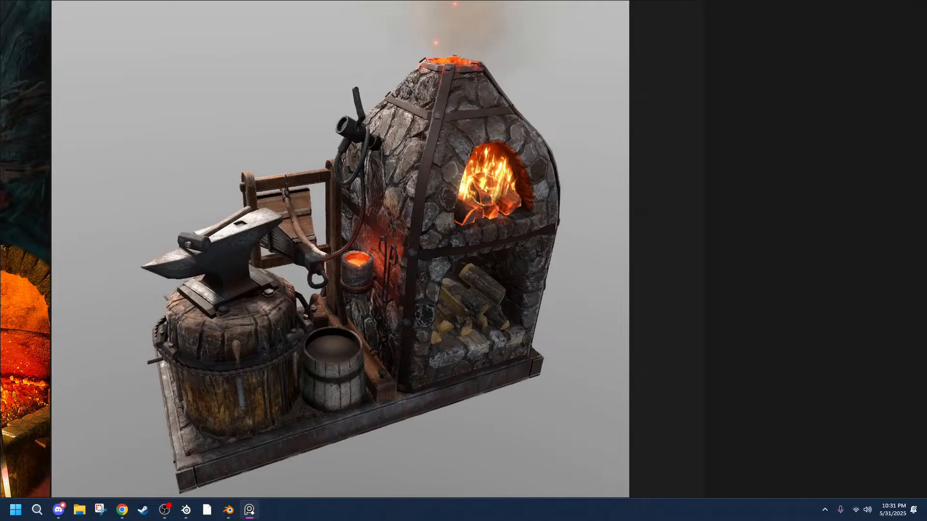
middle_click_drag(4, 237, 4, 236)
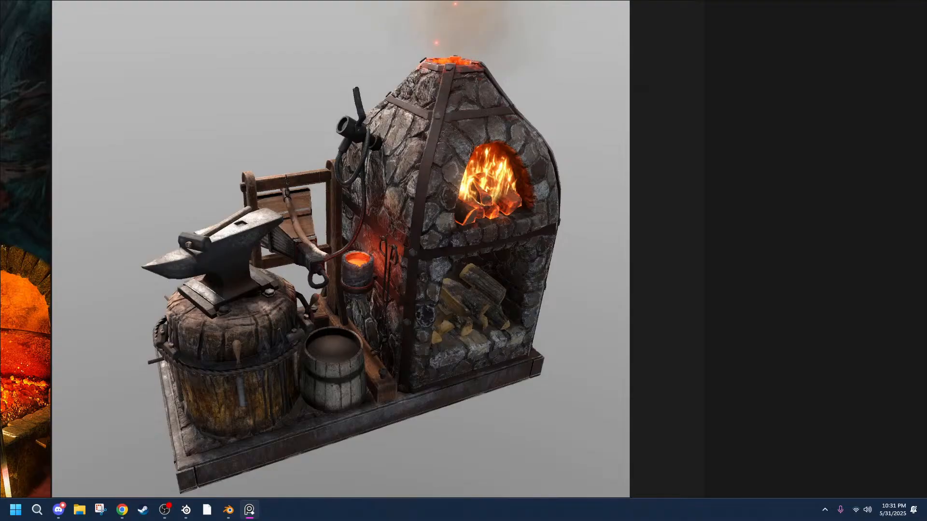
scroll(375, 332, "down", 2)
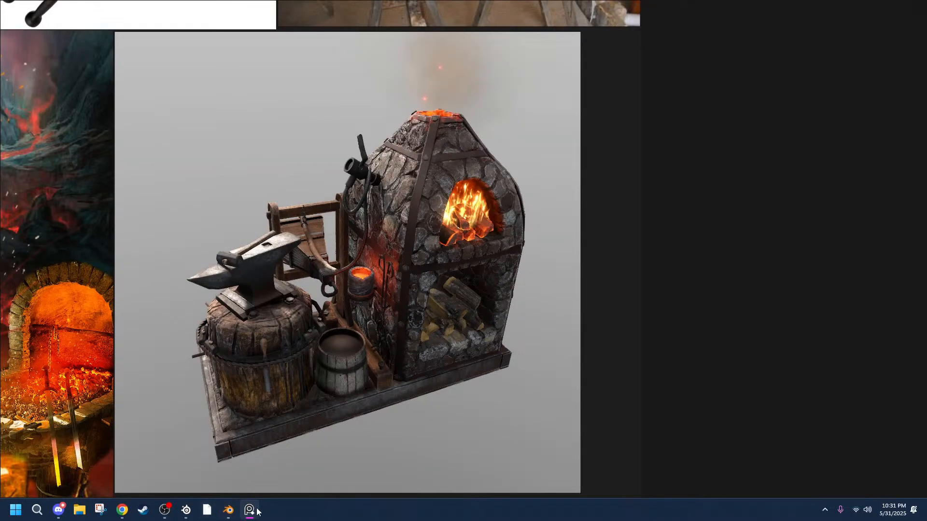
Return to Blender, place the 3D cursor on the tiled floor on the Anvil's outer side, and add a cube there.
left_click(229, 510)
middle_click_drag(250, 338, 274, 328)
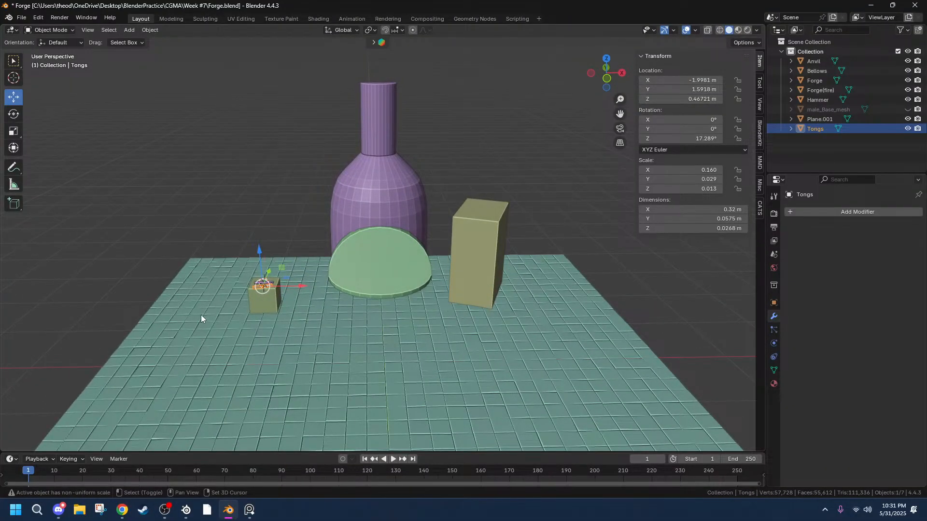
right_click(212, 301, "shift")
middle_click_drag(211, 302, 234, 340)
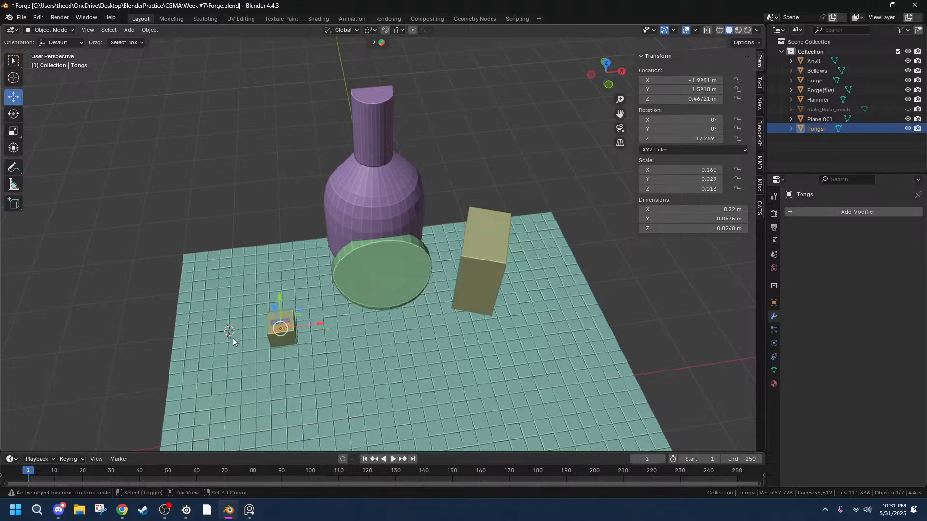
key("shift+a")
mouse_move(213, 308)
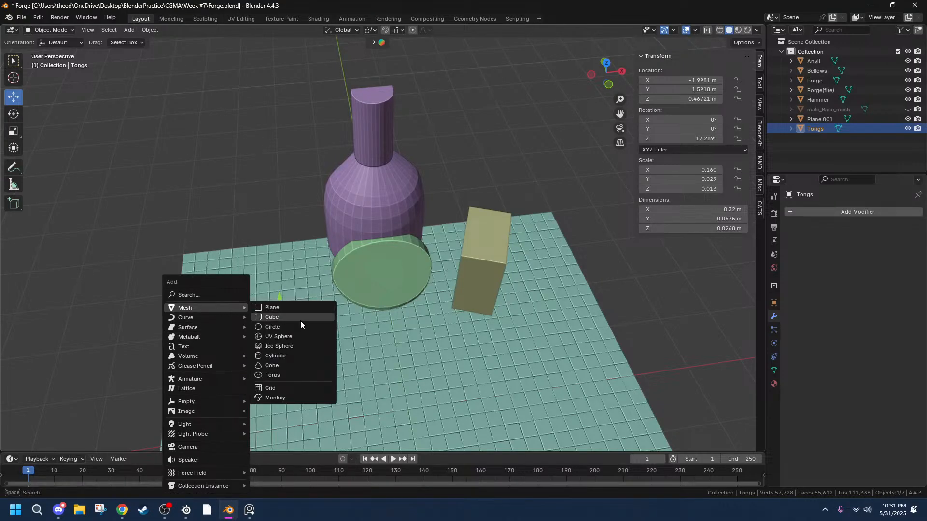
left_click(269, 318)
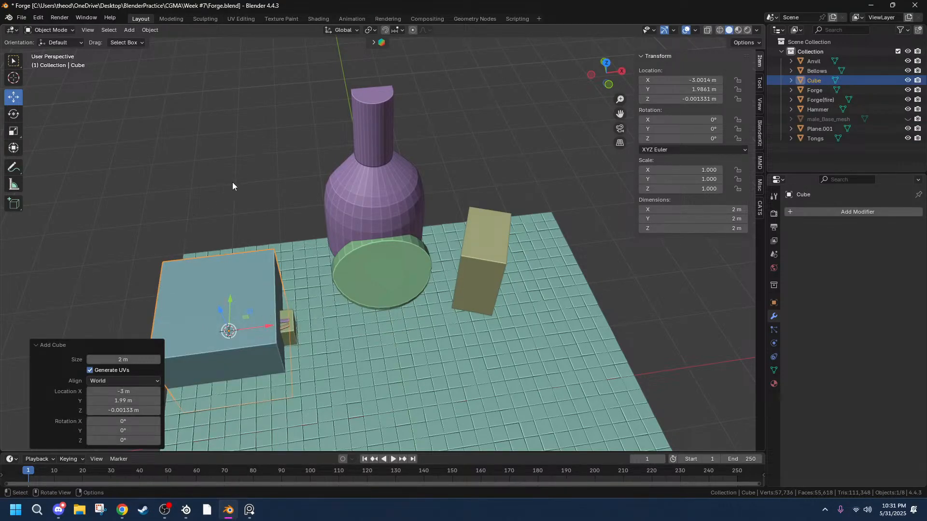
Scale the new cube to about 0.365 along X and 0.173 along Z to form a long, low slab.
key("s")
key("x")
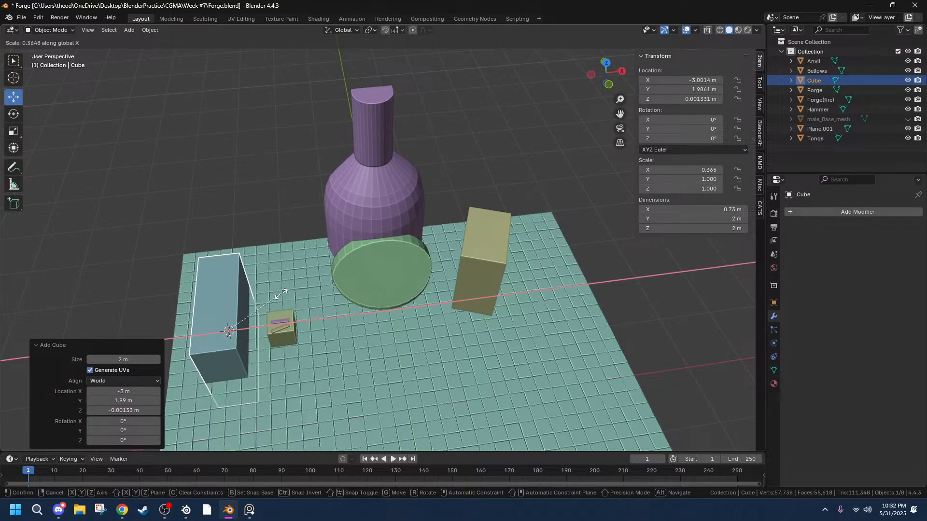
left_click(217, 268)
key("s")
key("z")
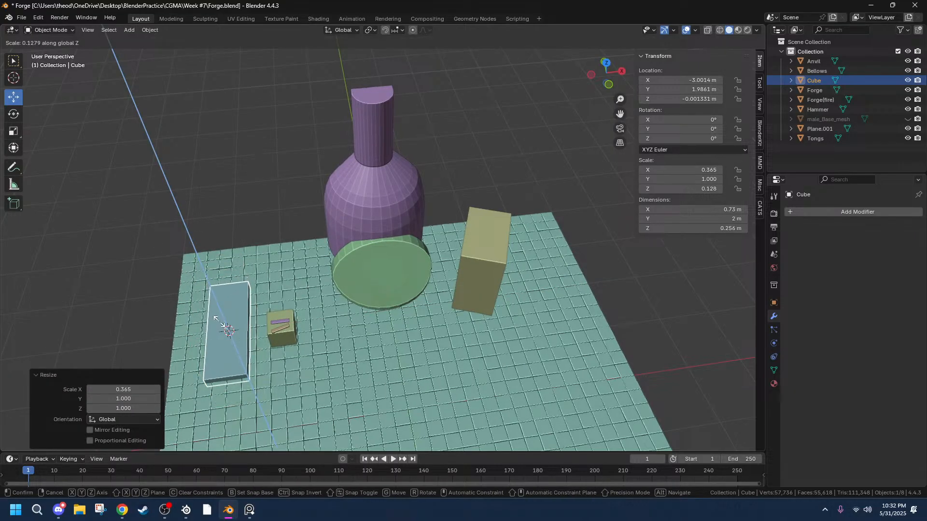
left_click(215, 321)
Raise the slab about 0.545 m along Z and unhide male_Base_mesh for a size comparison.
key("g")
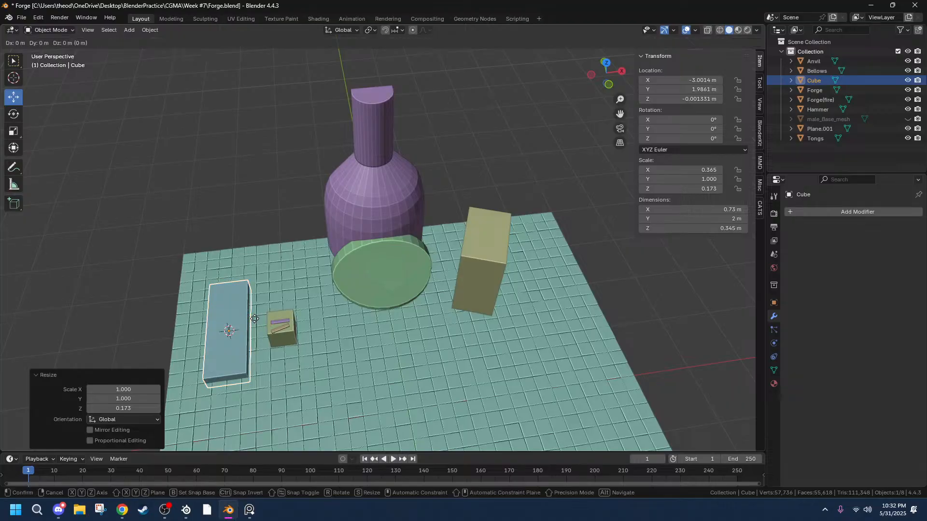
key("z")
left_click(242, 314)
middle_click_drag(329, 314, 411, 258)
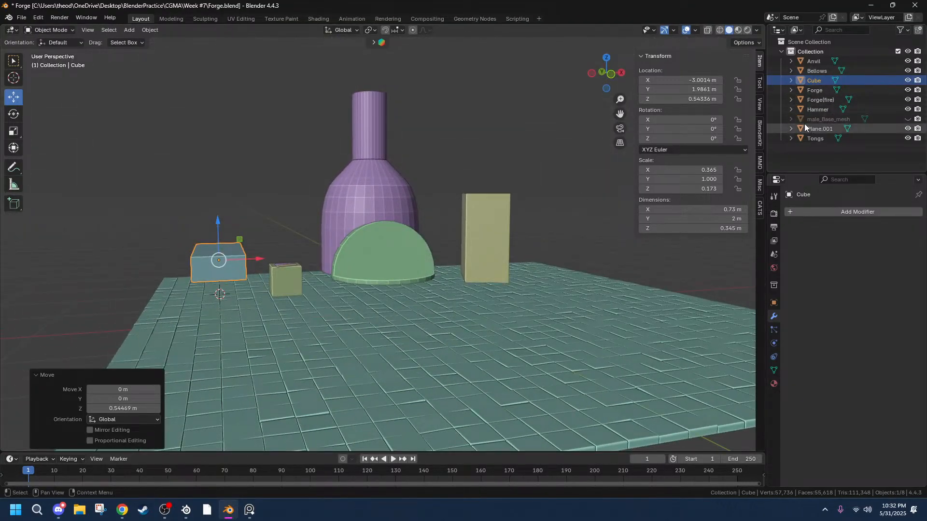
left_click(908, 119)
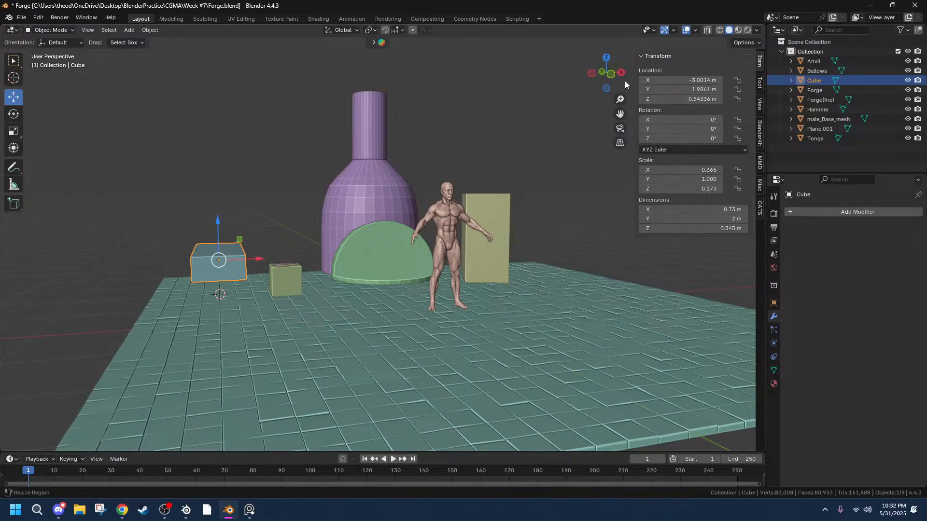
Compare the slab's height with the human figure in front view and raise the slab about 0.31 m along Z.
left_click(611, 76)
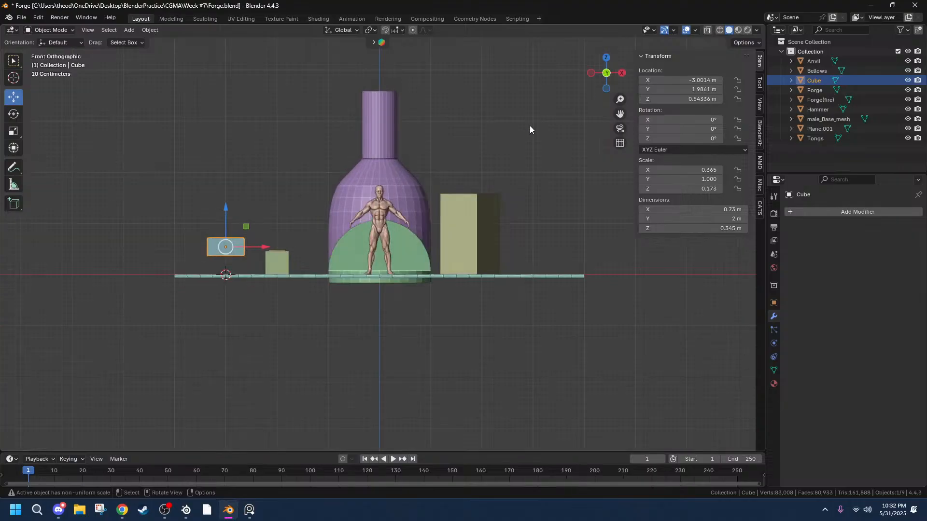
scroll(384, 196, "up", 7)
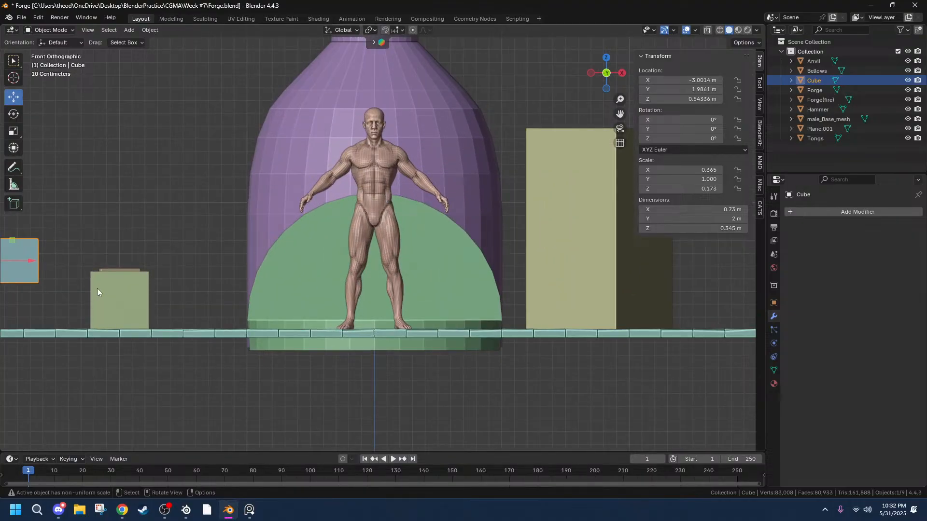
middle_click_drag(81, 279, 95, 280)
scroll(95, 281, "down", 6)
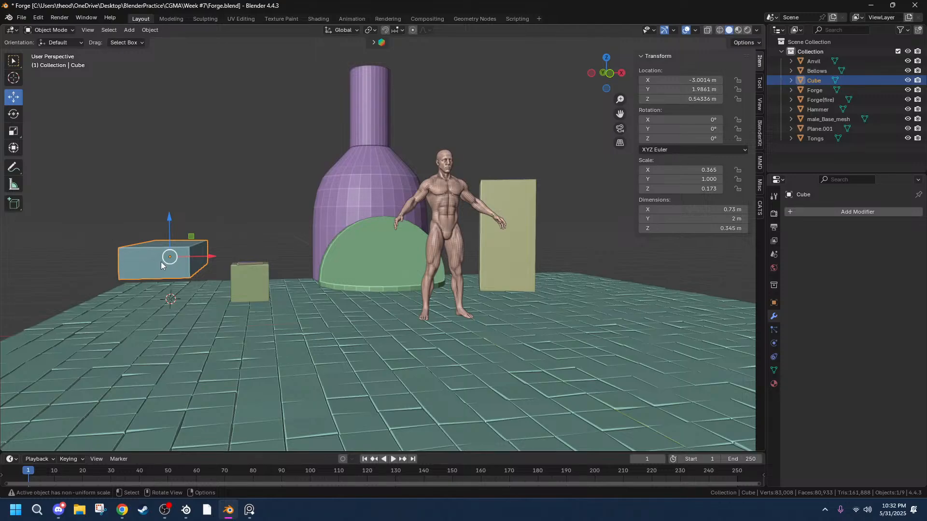
key("g")
key("z")
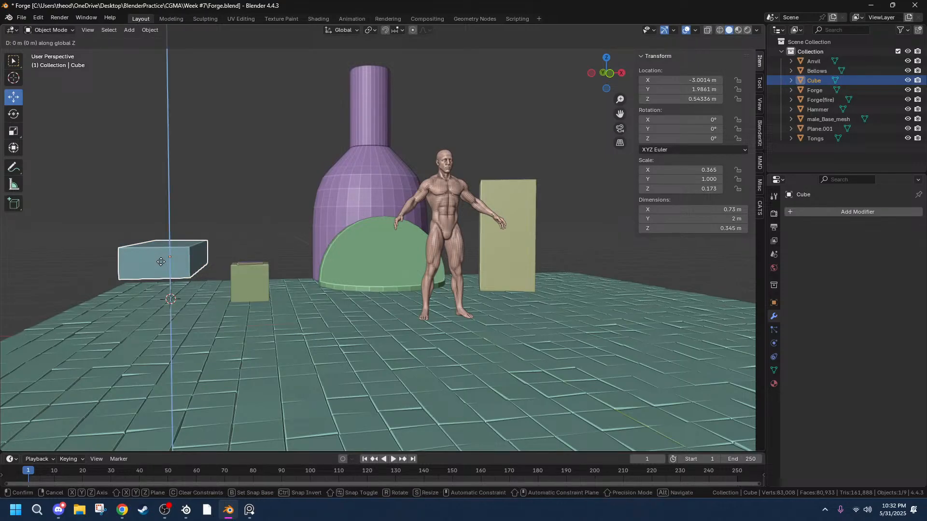
left_click(156, 241)
middle_click_drag(198, 274, 246, 281)
left_click(612, 73)
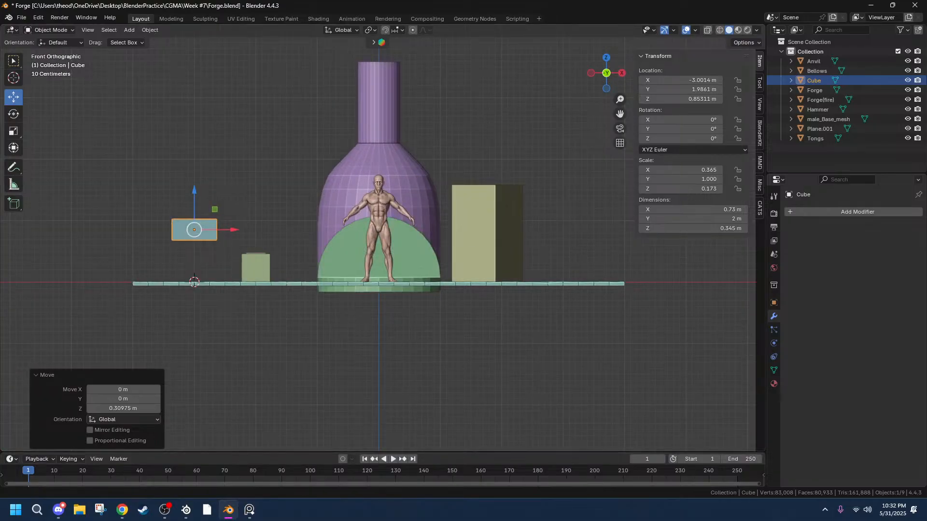
left_click(59, 509)
left_click(123, 510)
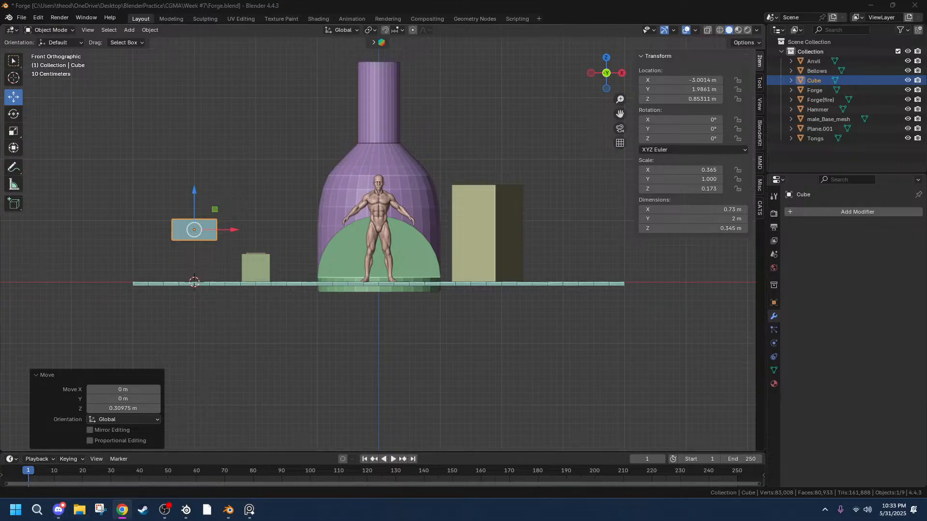
Lower the slab about 0.099 m along Z to bring its top to working height beside the figure.
scroll(291, 253, "up", 3)
middle_click_drag(291, 253, 238, 283)
scroll(237, 283, "down", 2)
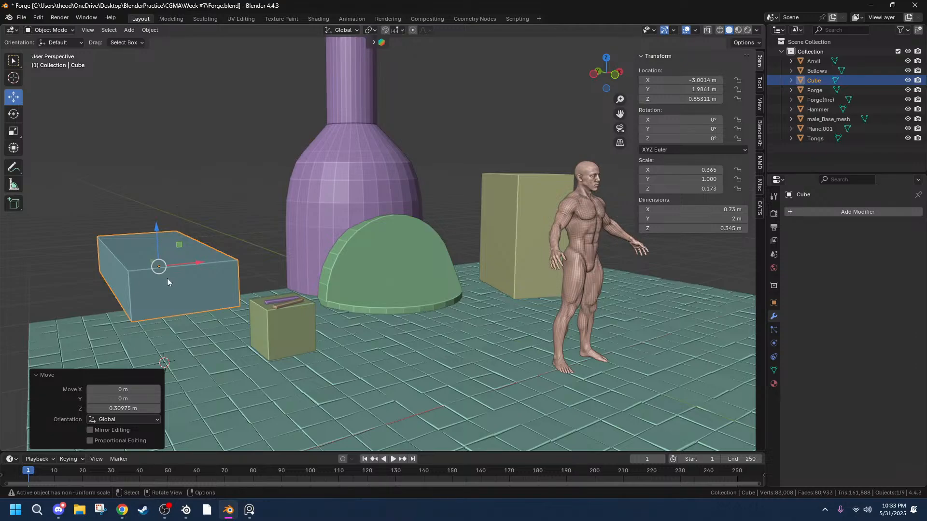
key("g")
key("z")
left_click(165, 290)
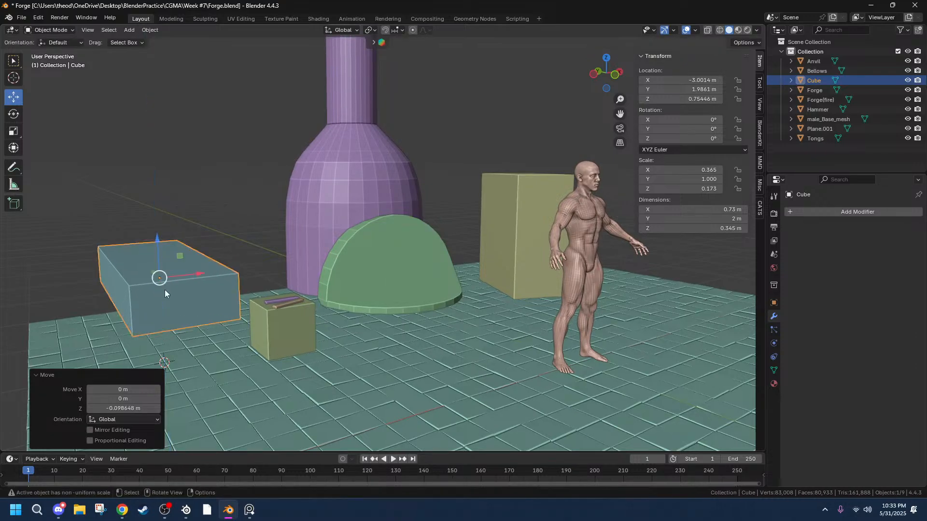
Rename the slab object from Cube to Table.
middle_click_drag(166, 293, 298, 120)
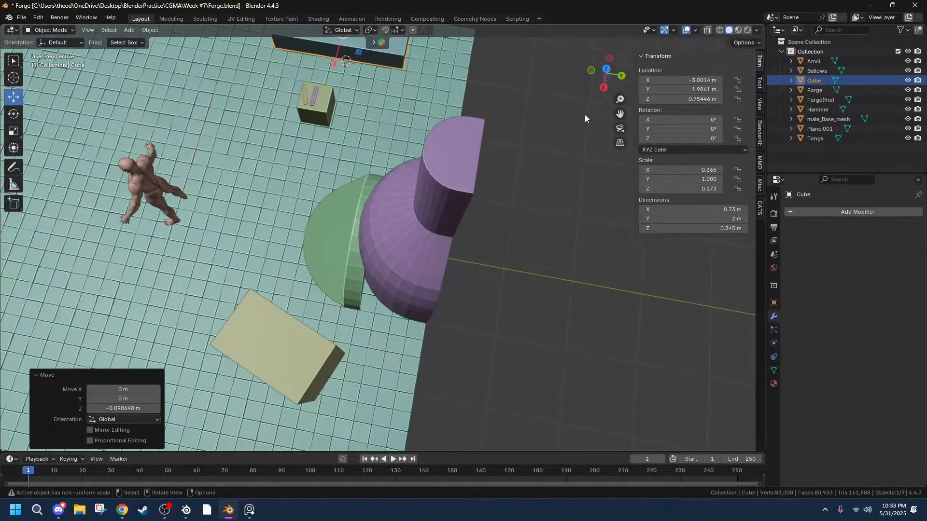
left_click_drag(620, 114, 642, 251)
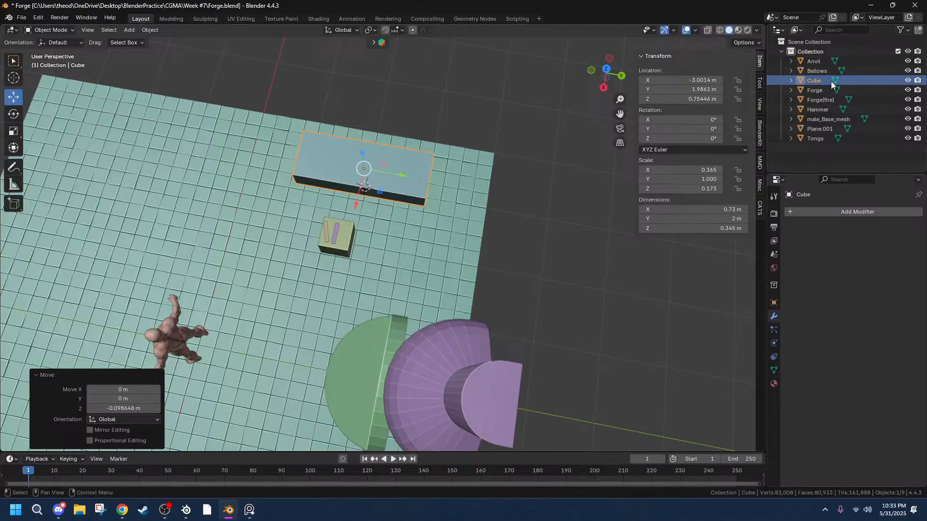
double_click(812, 80)
type("Tab")
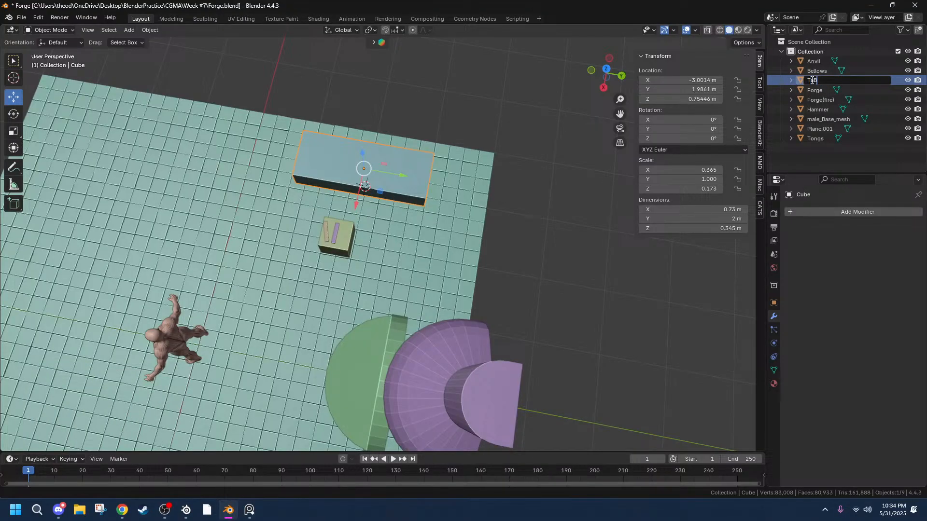
key("BackSpace")
key("BackSpace")
type("able")
key("Return")
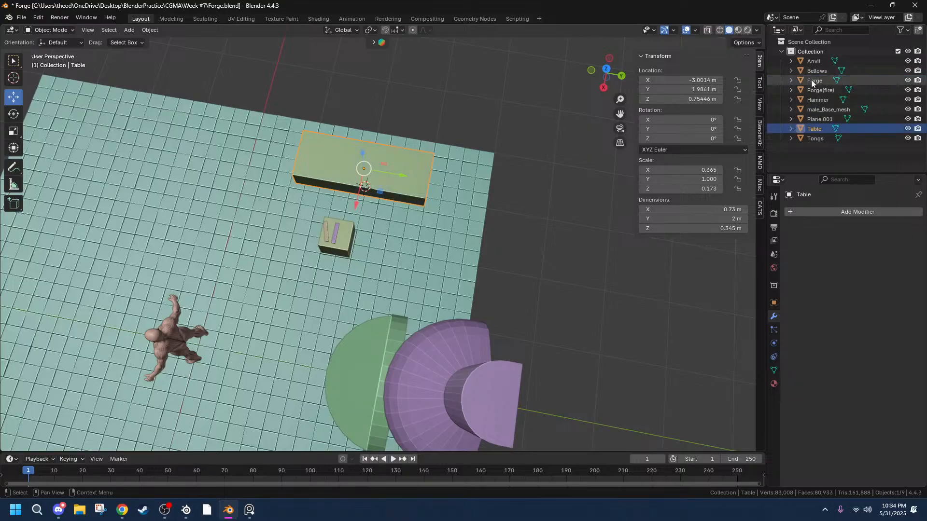
Try duplicating the Hammer about -1.18 m along X and lifting the copy onto the Table, and delete the copy.
scroll(370, 126, "up", 4)
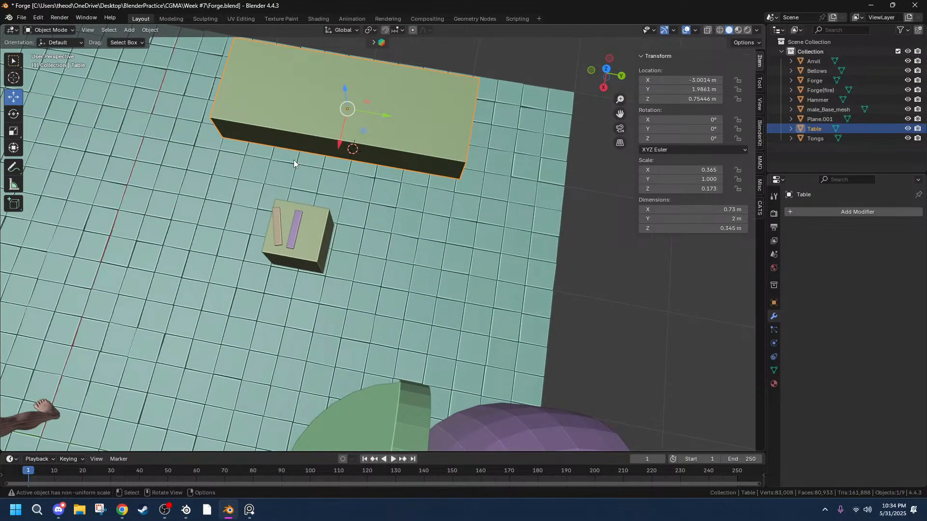
left_click(294, 217)
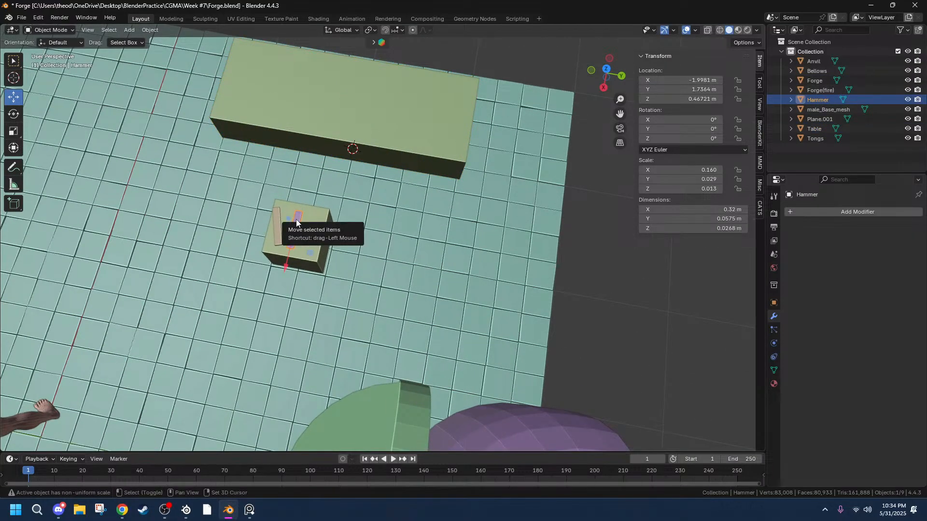
key("shift+d")
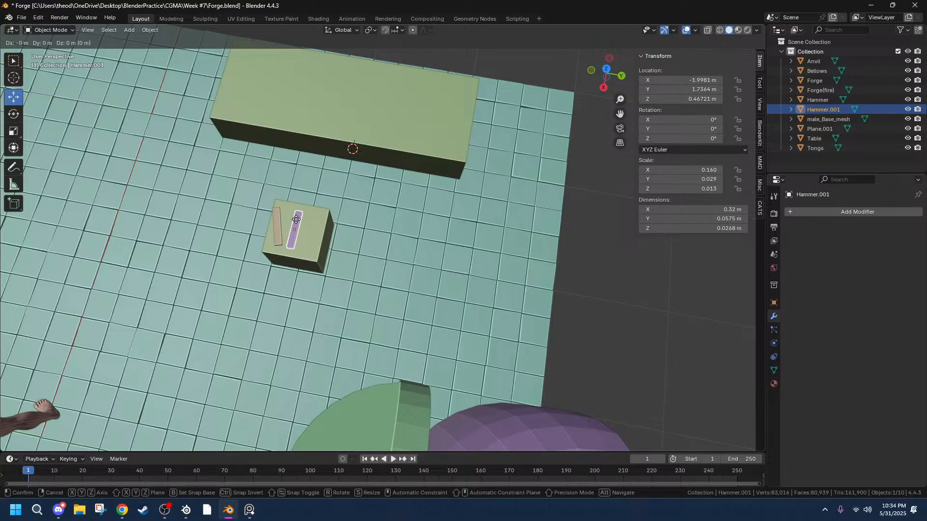
key("x")
left_click(337, 95)
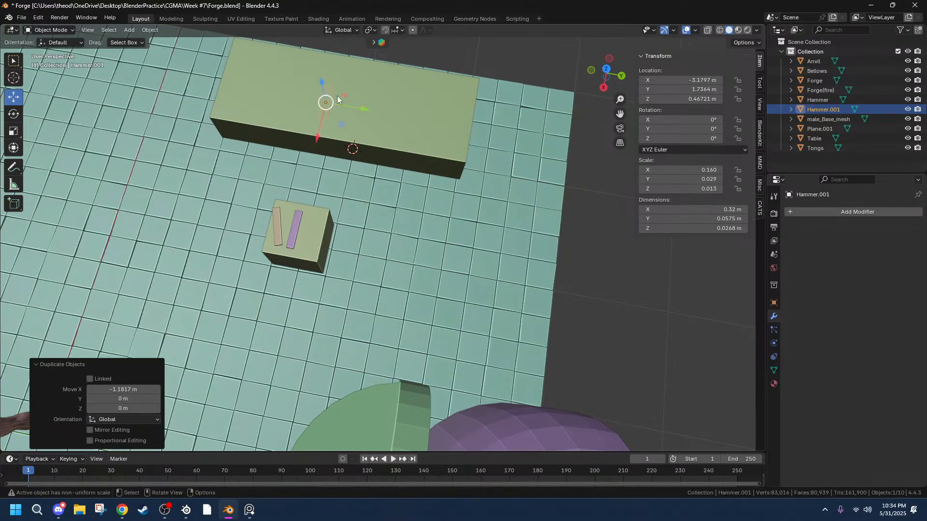
middle_click_drag(337, 95, 346, 51)
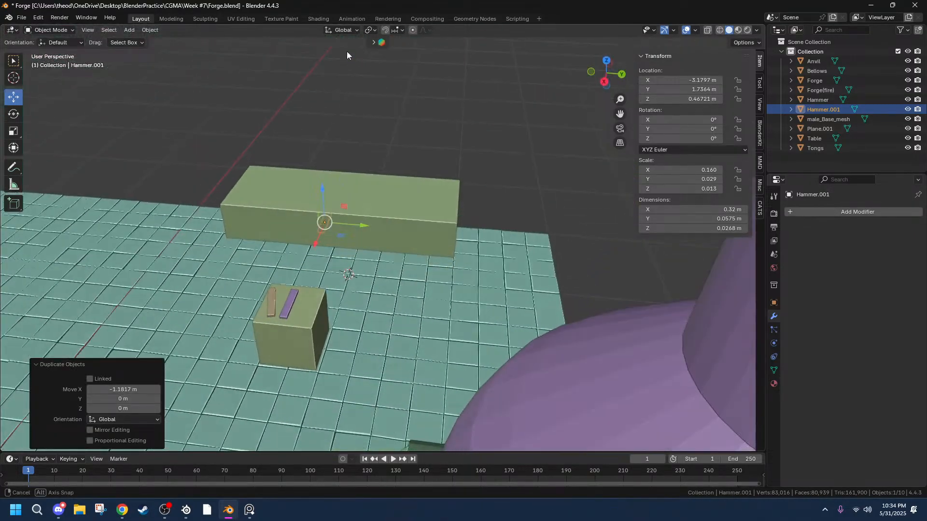
key("g")
key("z")
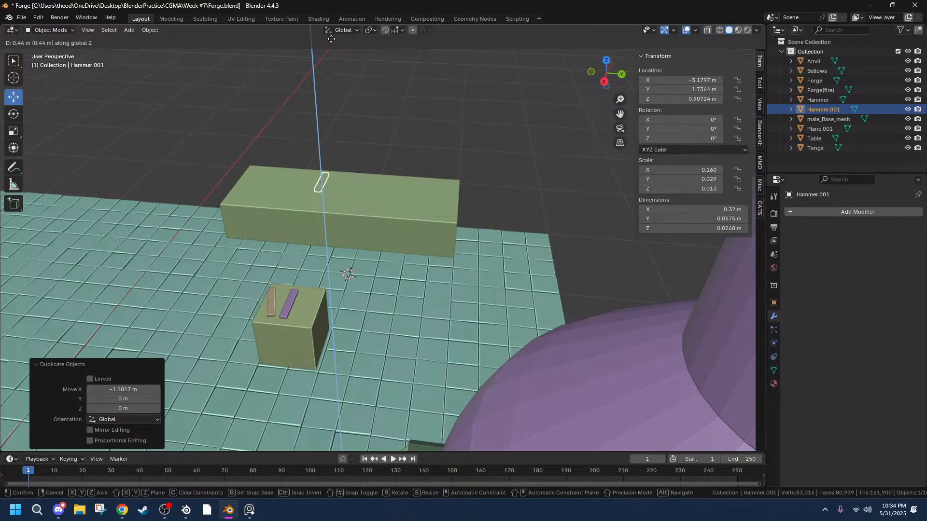
key("Escape")
key("Delete")
left_click(382, 207)
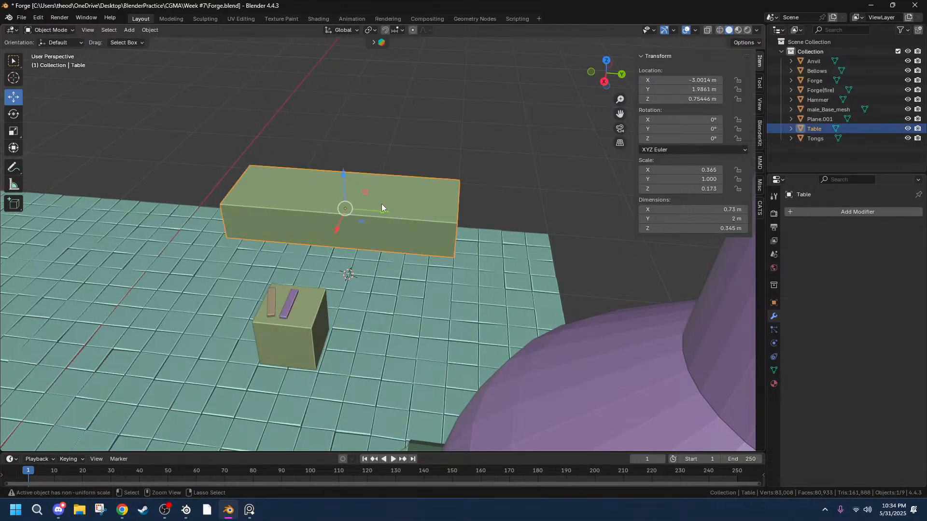
left_click(362, 215)
left_click(362, 215)
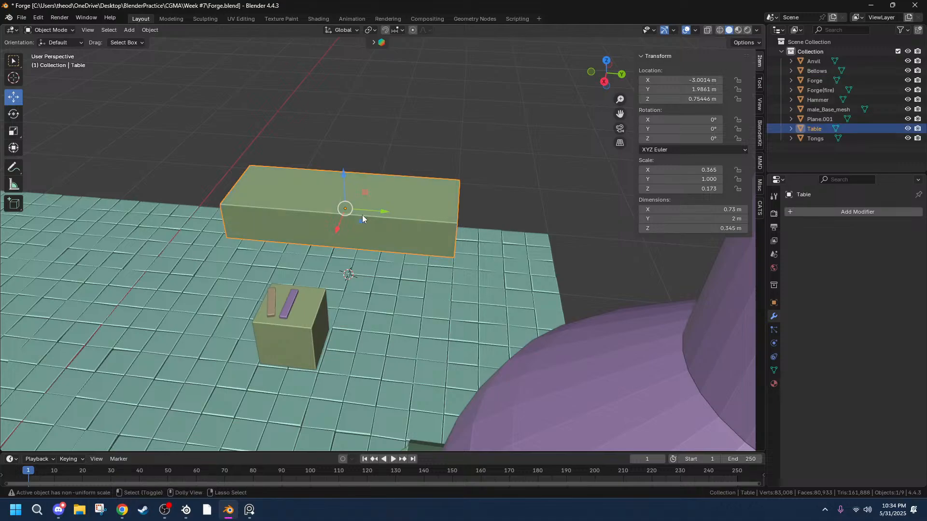
left_click(303, 130)
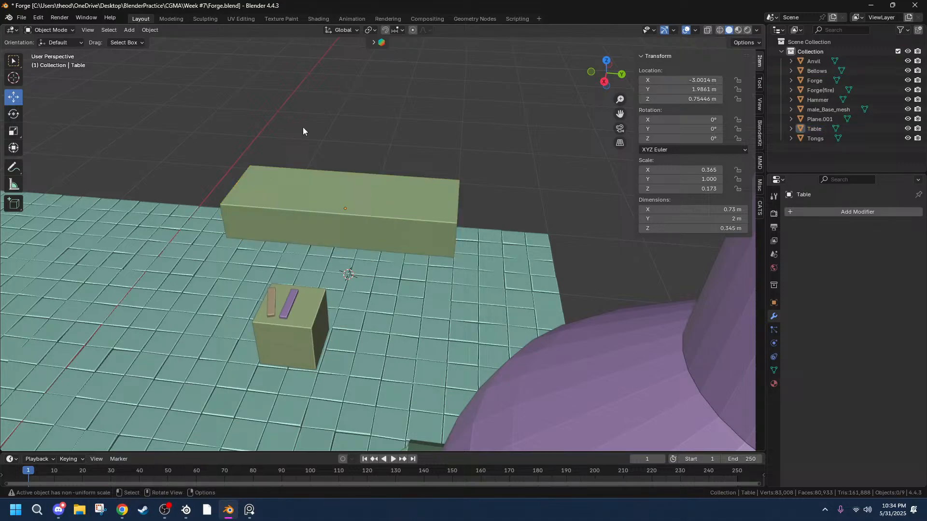
Place the 3D cursor on the Table's top near its front end and add a cylinder there.
right_click(257, 188, "shift")
middle_click_drag(257, 188, 318, 205)
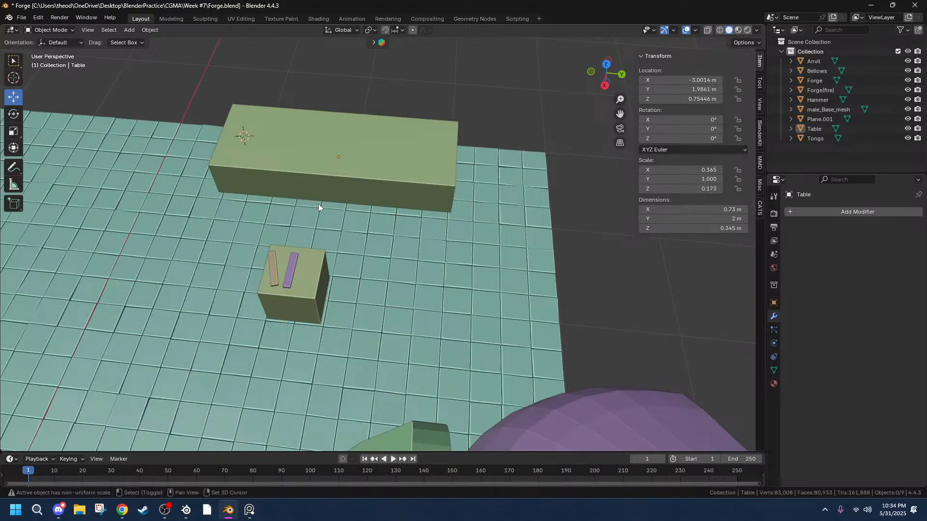
key("shift+a")
mouse_move(318, 205)
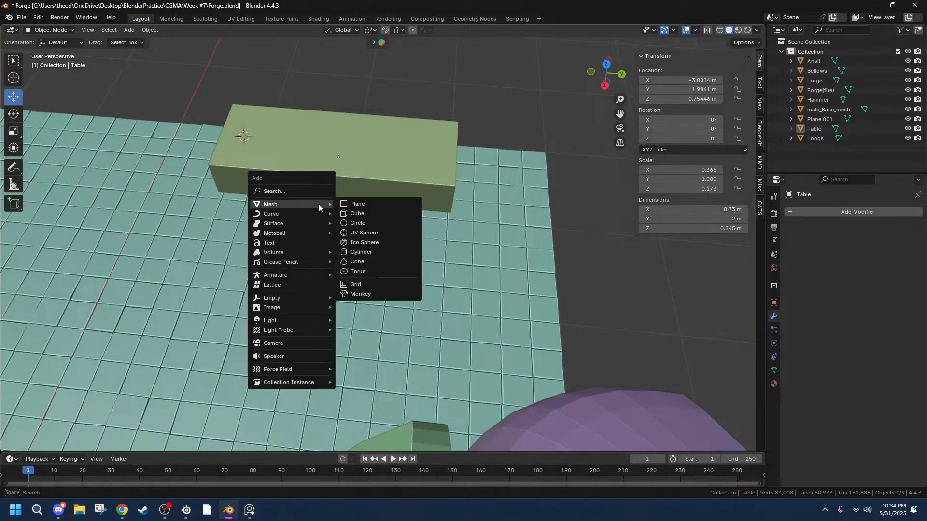
left_click(357, 251)
Rotate the new cylinder exactly 90° about the global Y axis so it lies on its side.
key("r")
key("z")
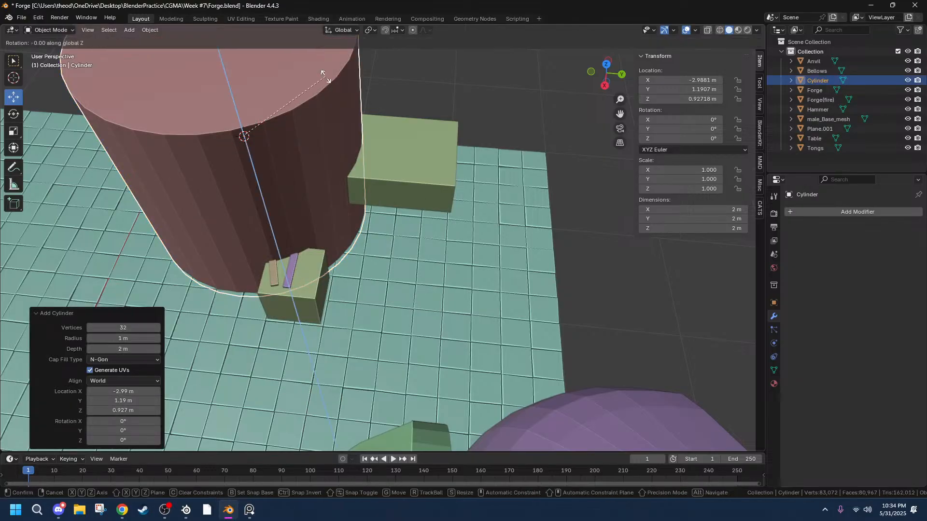
key("y")
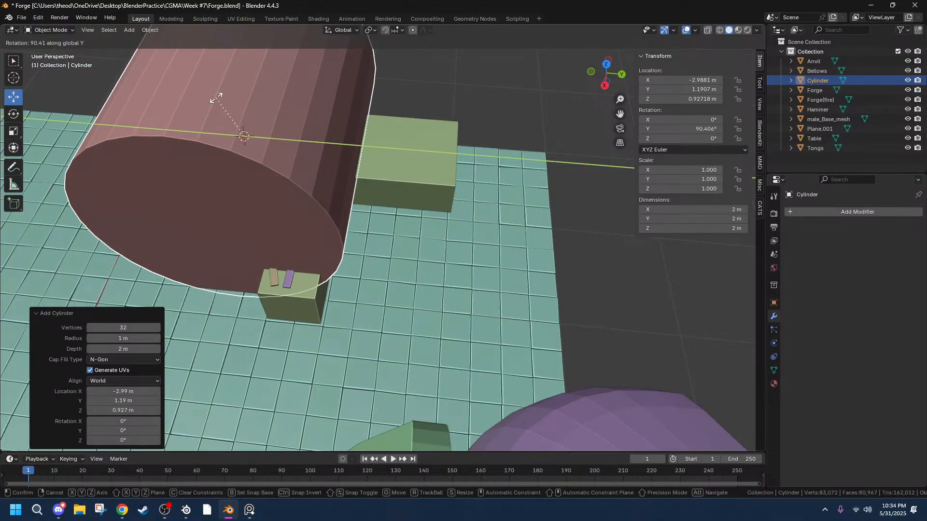
left_click(215, 98)
left_click(128, 397)
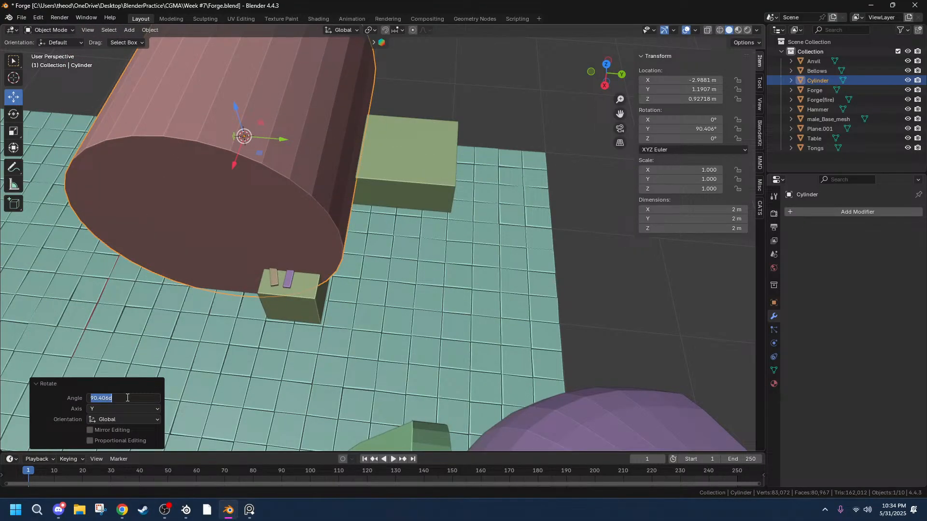
type("90")
key("Return")
Scale the cylinder uniformly to about 0.034 and stretch it about 6.4 times along X into a thin rod.
key("s")
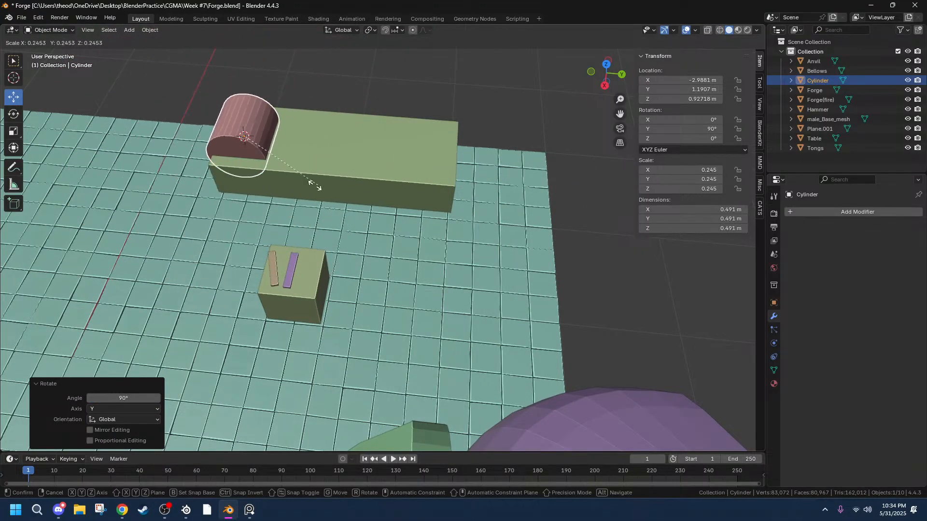
left_click(254, 129)
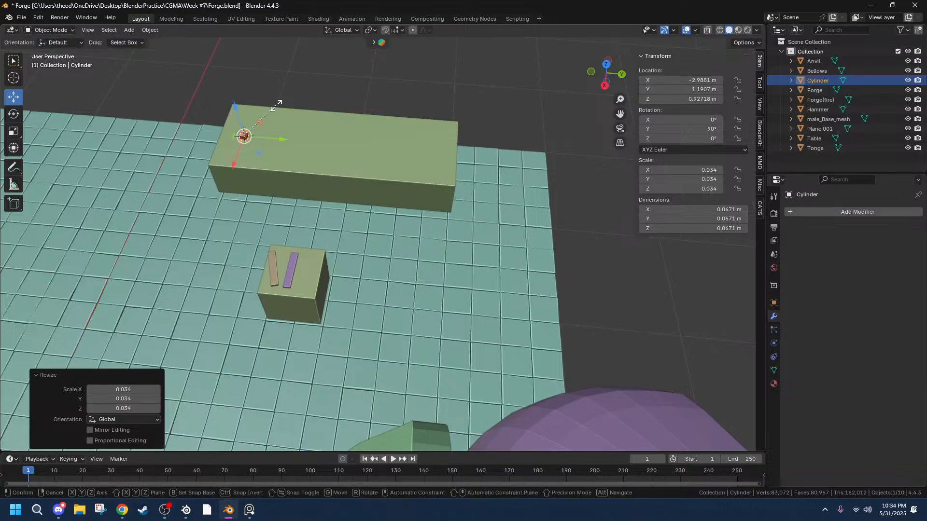
key("s")
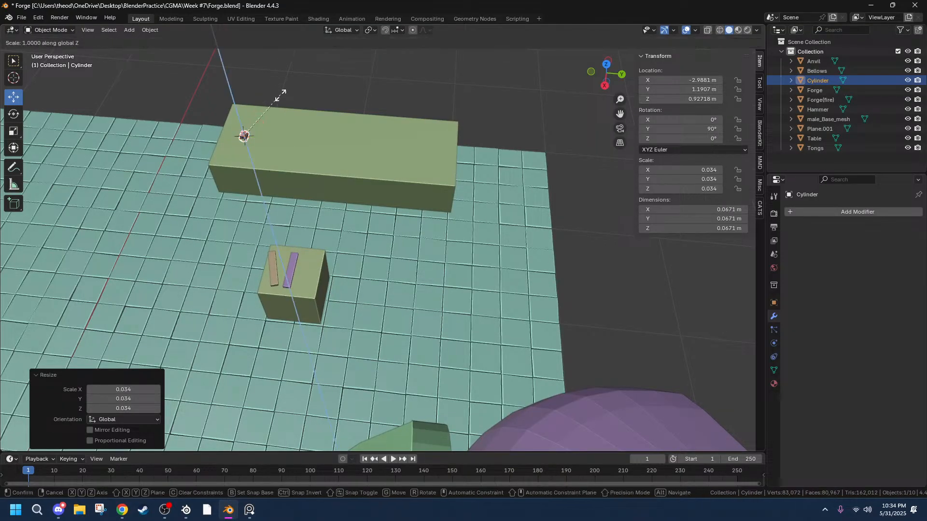
key("x")
left_click(404, 250)
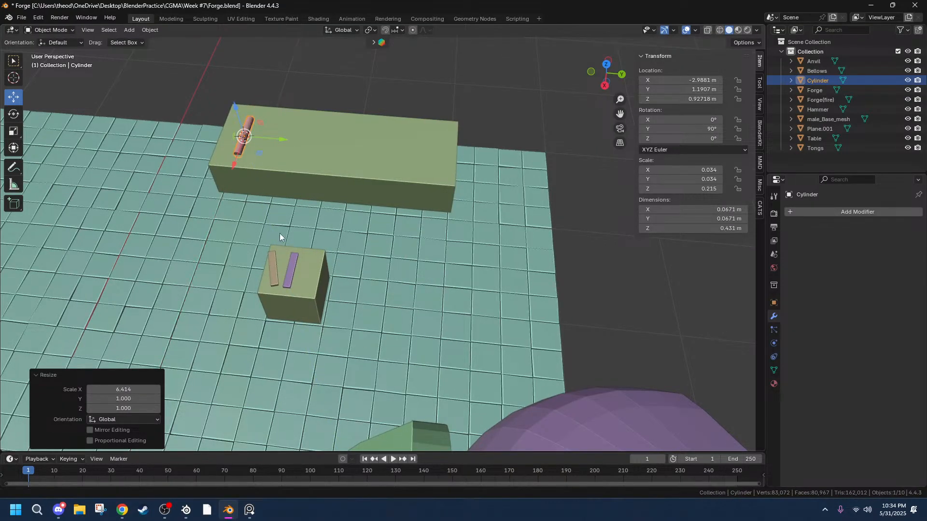
Raise the rod about 0.033 m along Z so it rests on the Table's top surface.
middle_click_drag(280, 233, 314, 242)
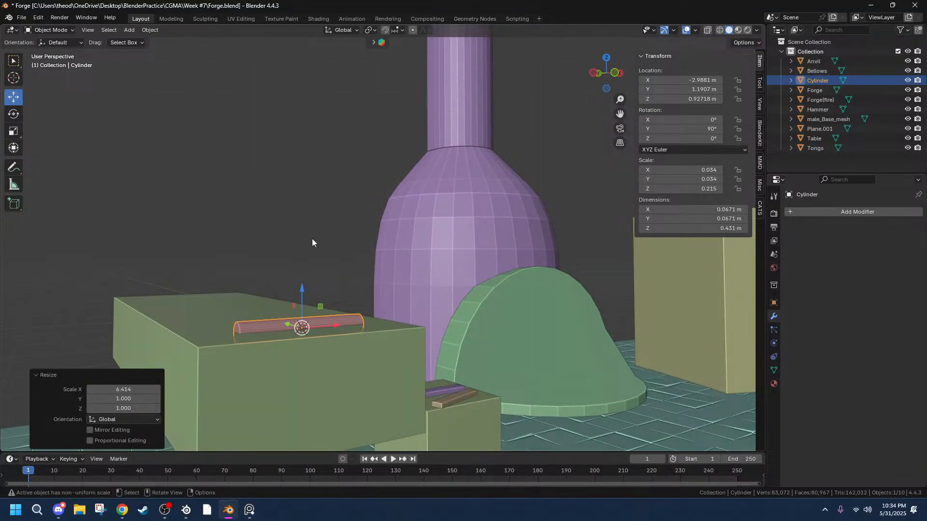
key("g")
key("z")
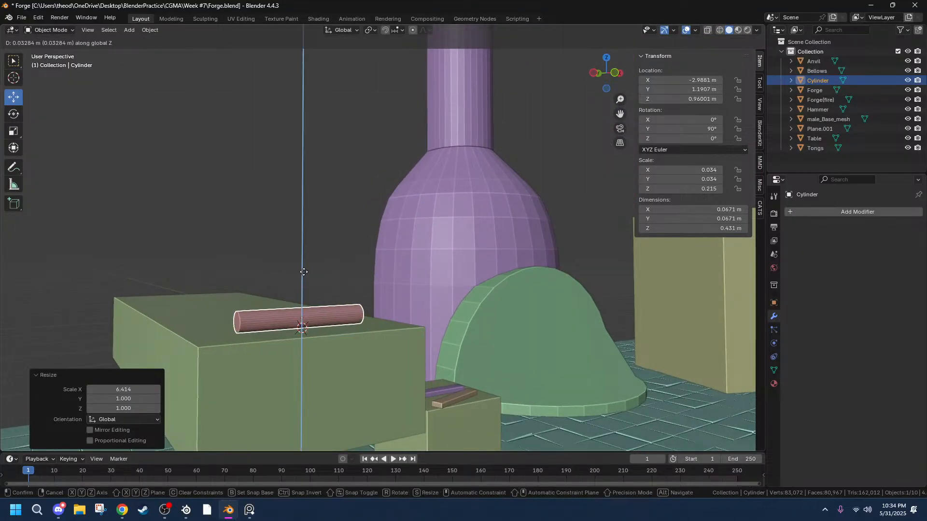
left_click(304, 271)
Rename the rod object from Cylinder to File.
middle_click_drag(305, 271, 272, 312)
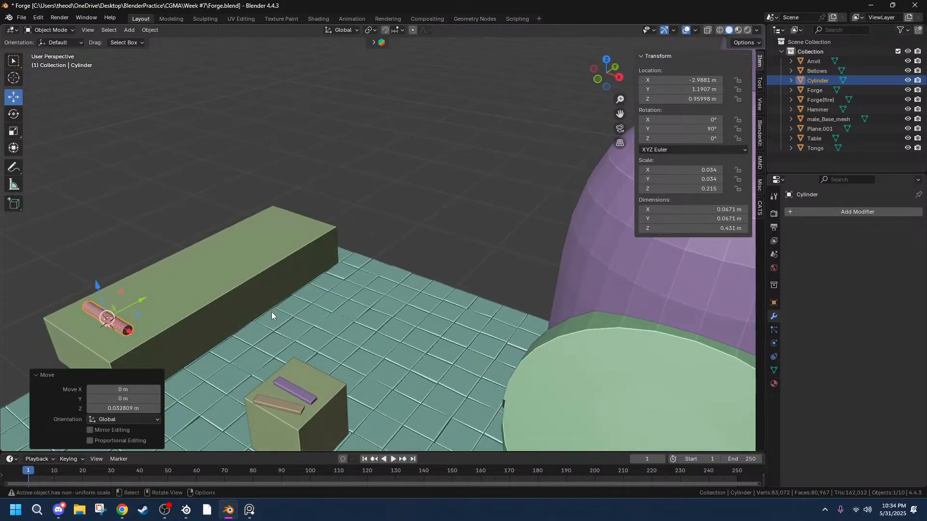
double_click(819, 82)
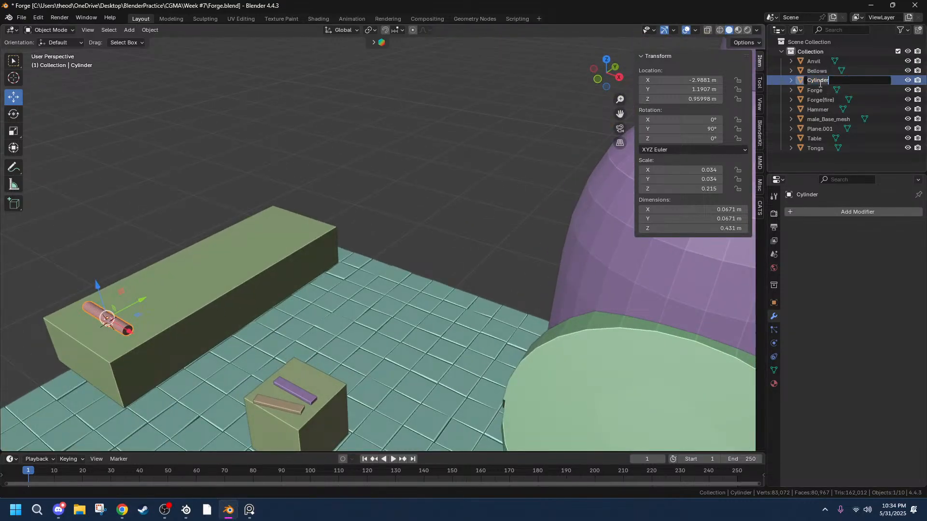
type("File")
key("Return")
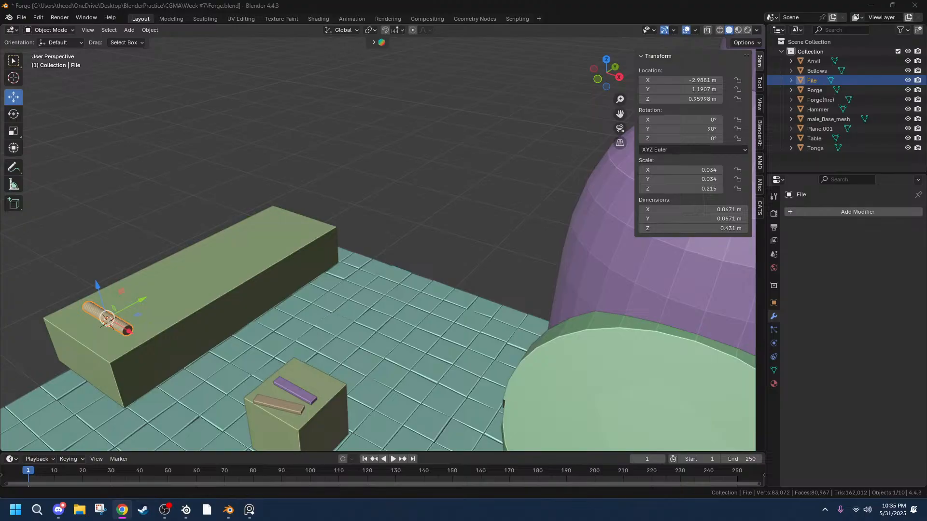
middle_click_drag(266, 349, 259, 318)
left_click(257, 319)
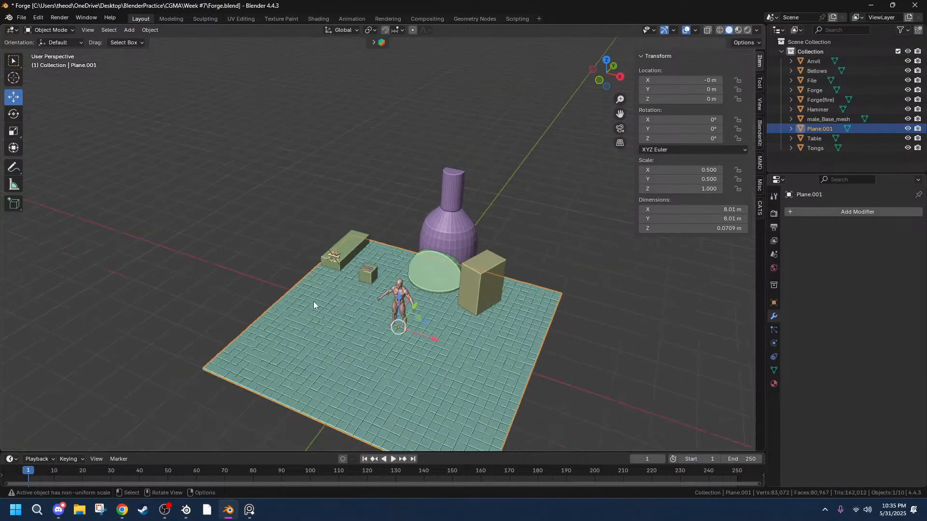
middle_click_drag(568, 267, 463, 291)
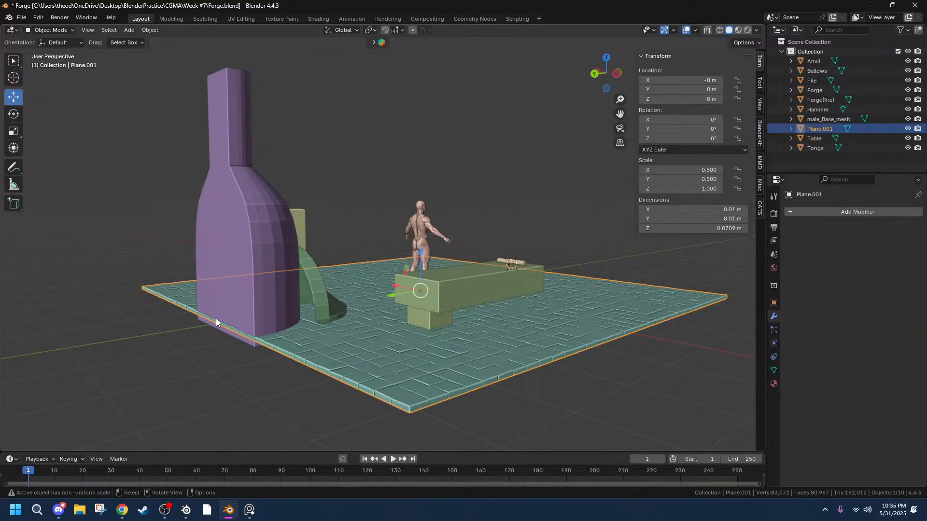
middle_click_drag(217, 320, 271, 305)
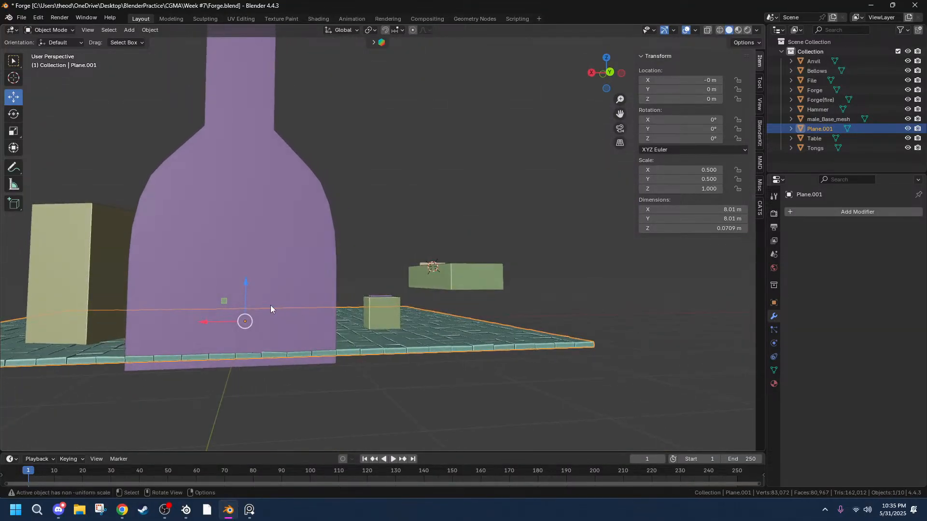
left_click(240, 288)
middle_click_drag(279, 266, 160, 293)
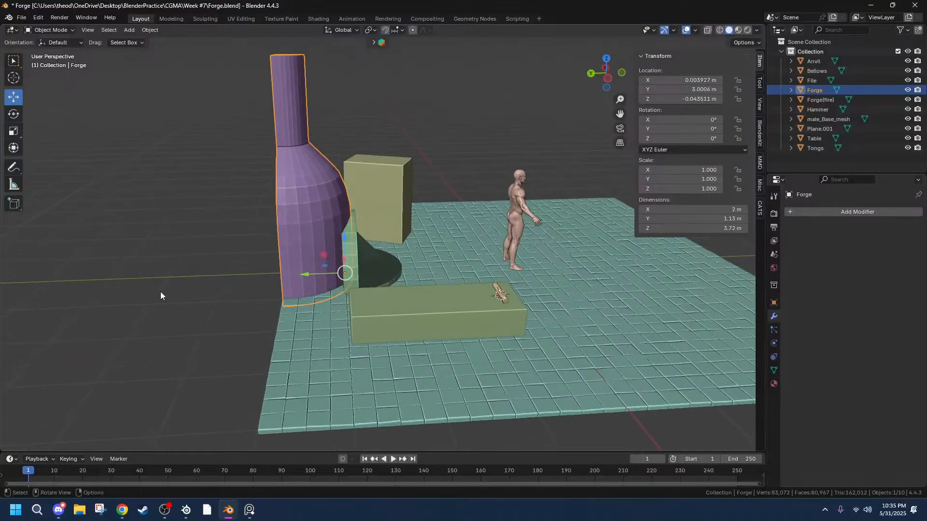
key("shift+a")
mouse_move(229, 251)
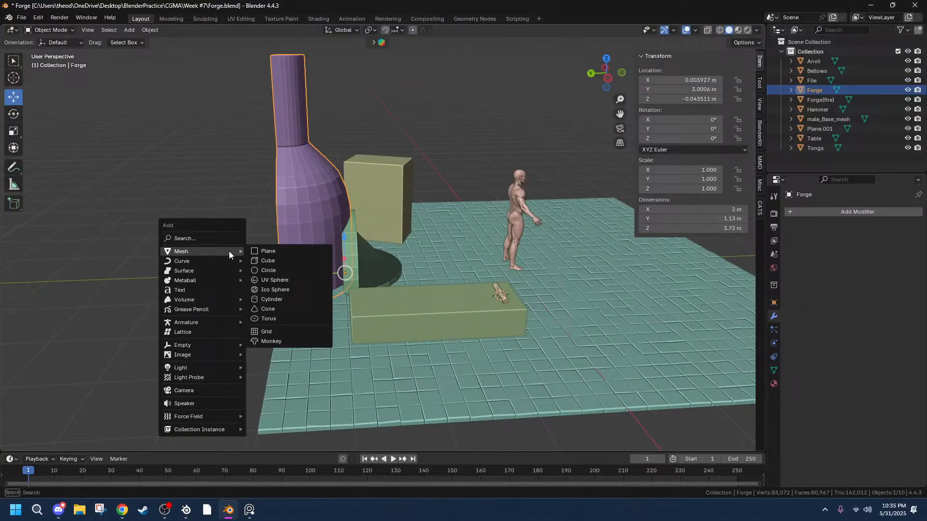
left_click(272, 262)
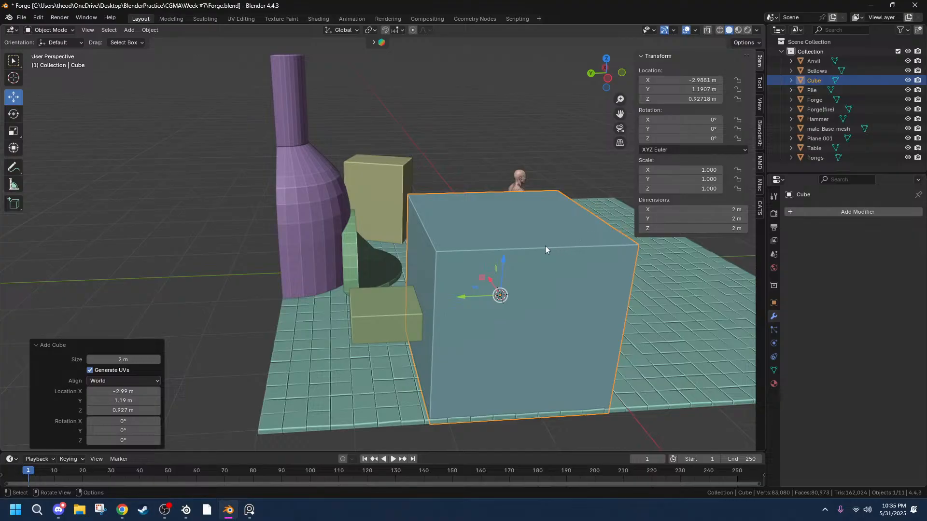
key("ctrl+z")
From a straight back view, place the 3D cursor at the middle of the Forge's base at floor level.
middle_click_drag(376, 241, 453, 229)
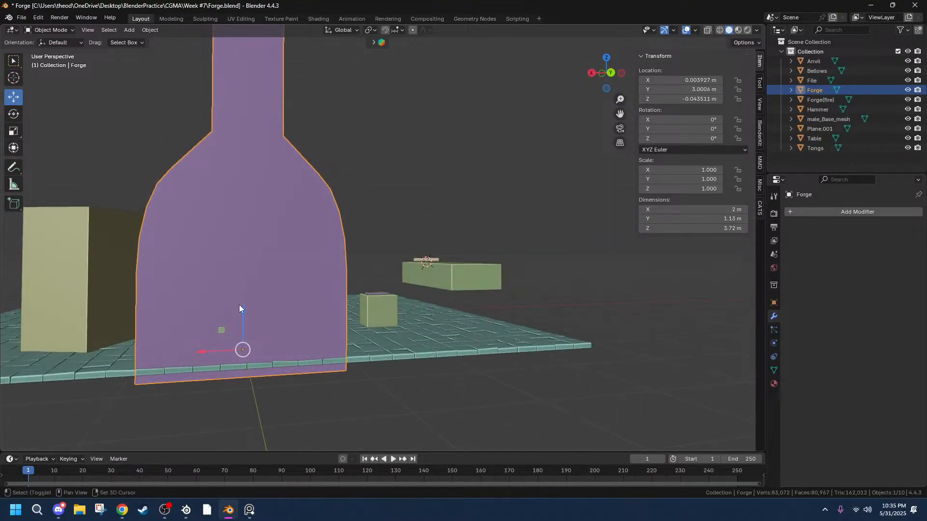
left_click(612, 74)
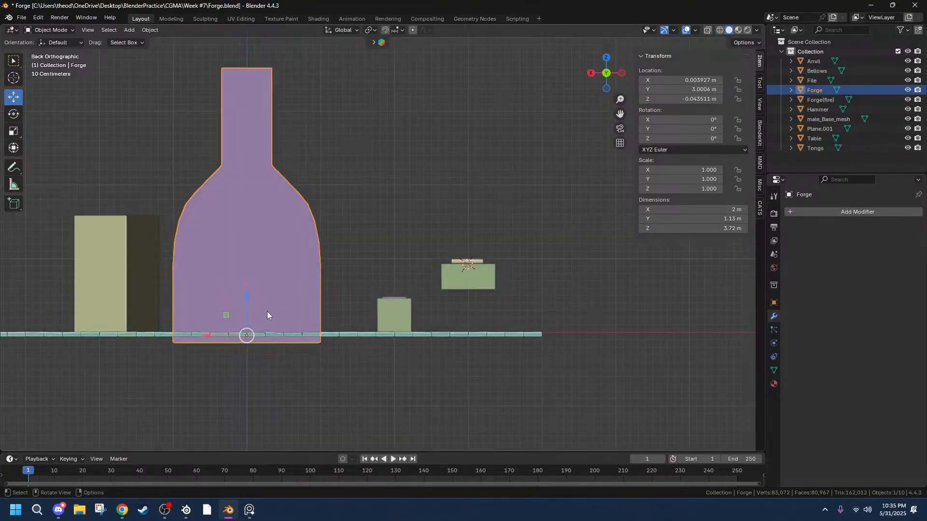
right_click(246, 337, "shift")
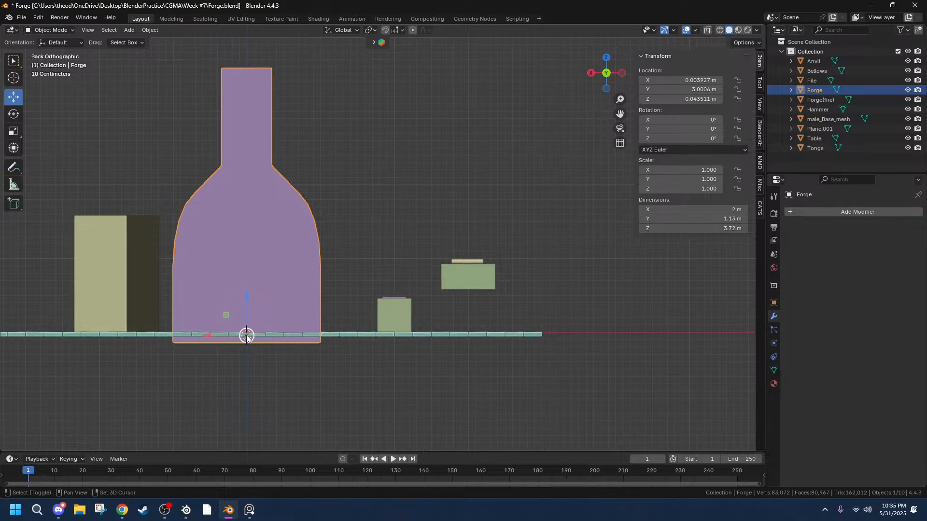
Add a cube at the 3D cursor and flatten it along Y into a slab about 0.222 m thick.
middle_click_drag(247, 336, 436, 330)
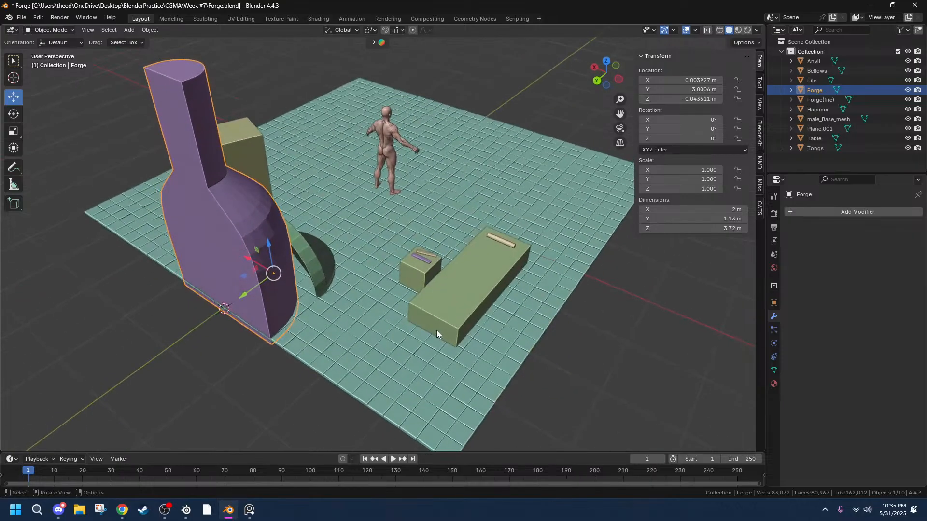
key("shift+a")
mouse_move(436, 330)
mouse_move(407, 308)
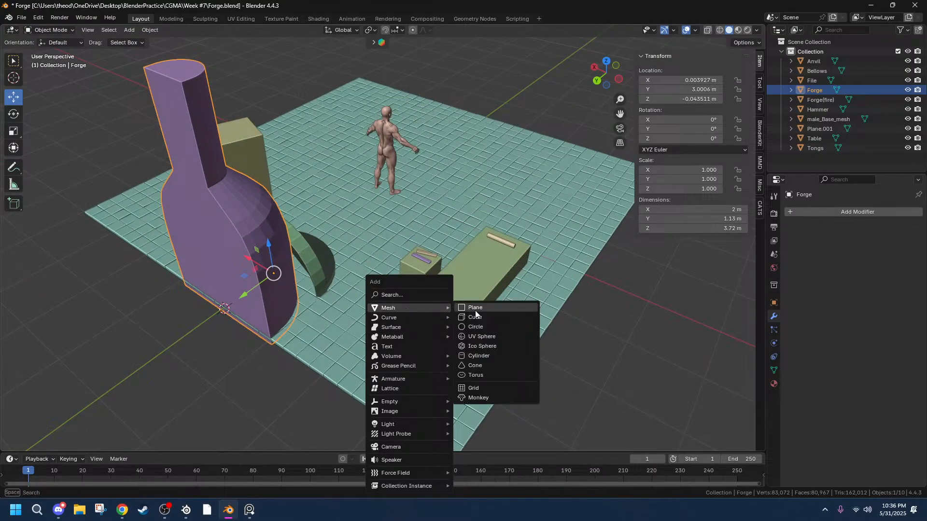
left_click(474, 320)
key("s")
key("x")
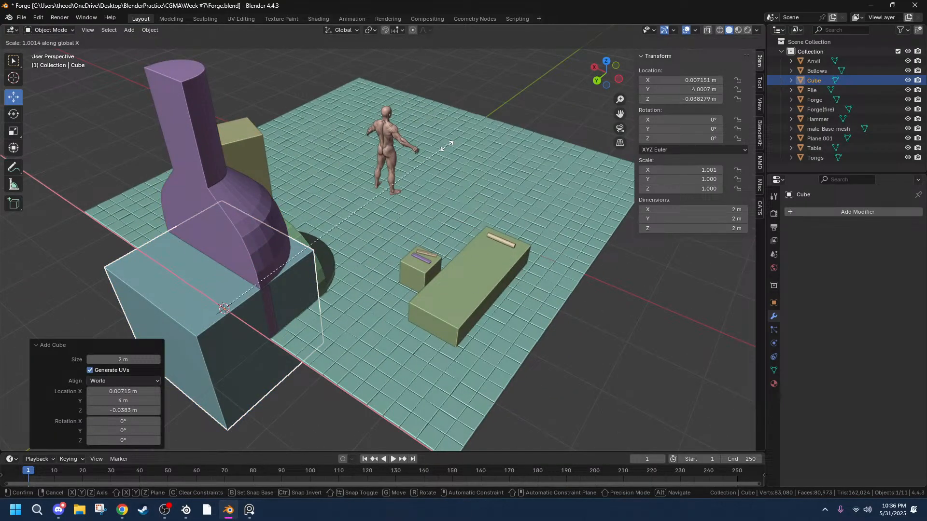
key("y")
left_click(201, 290)
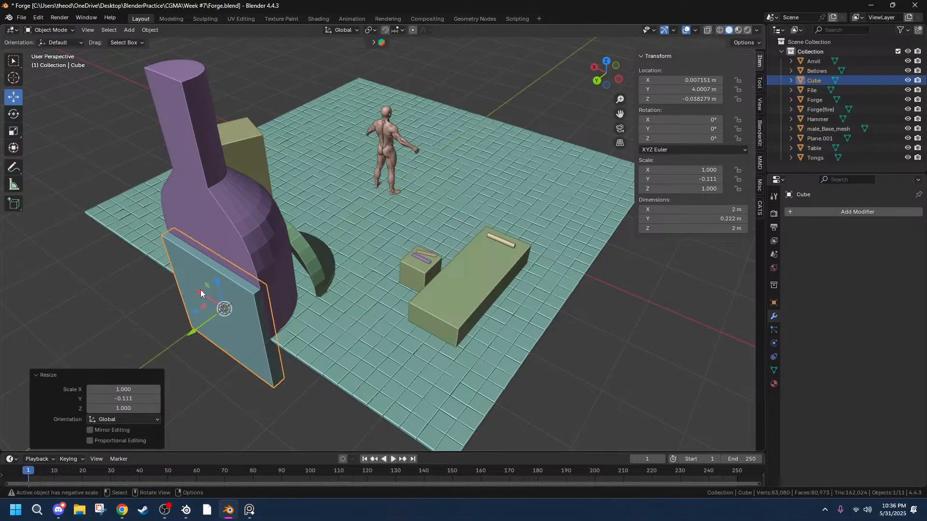
Raise the slab about 1 m along Z and stretch it along X to about 7.97 m, spanning the floor's back edge.
middle_click_drag(398, 271, 464, 238)
key("g")
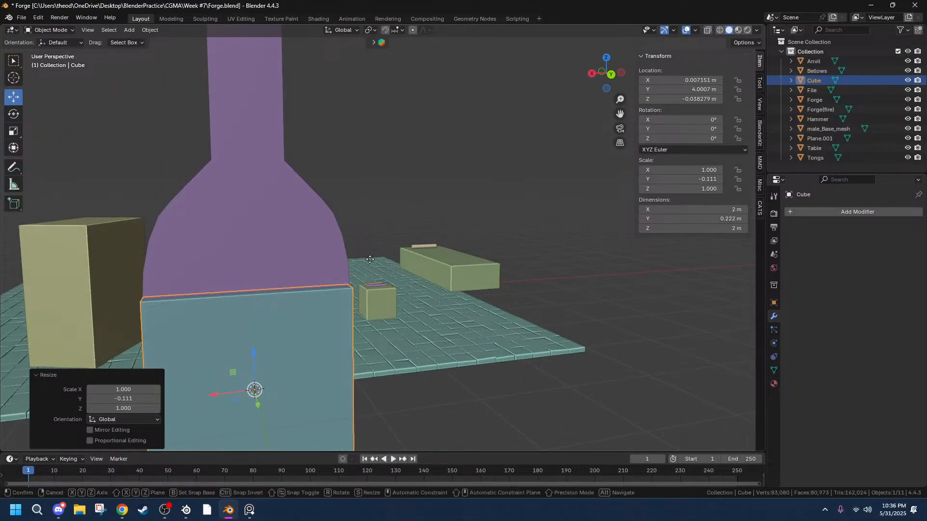
key("z")
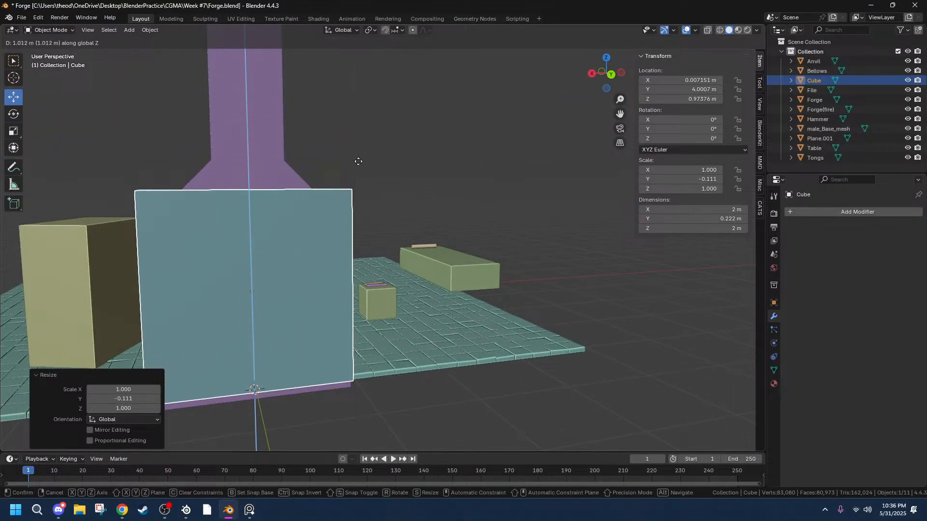
left_click(356, 163)
scroll(447, 227, "down", 4)
key("s")
key("x")
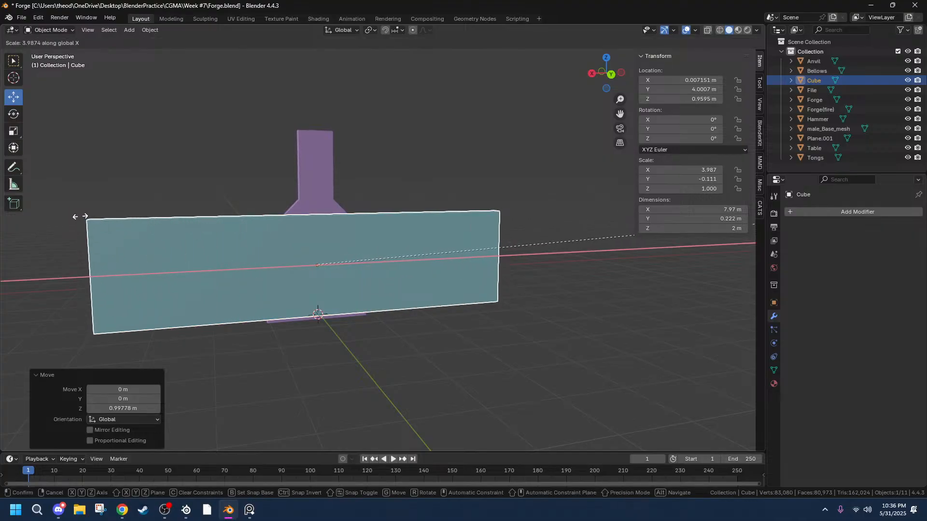
left_click(80, 217)
middle_click_drag(340, 212, 346, 256)
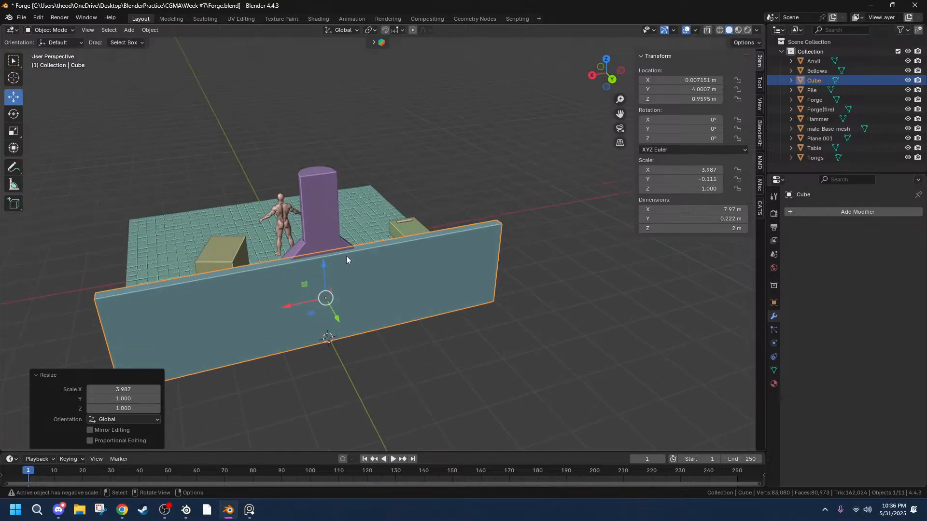
key("Tab")
middle_click_drag(401, 241, 495, 260)
key("s")
key("x")
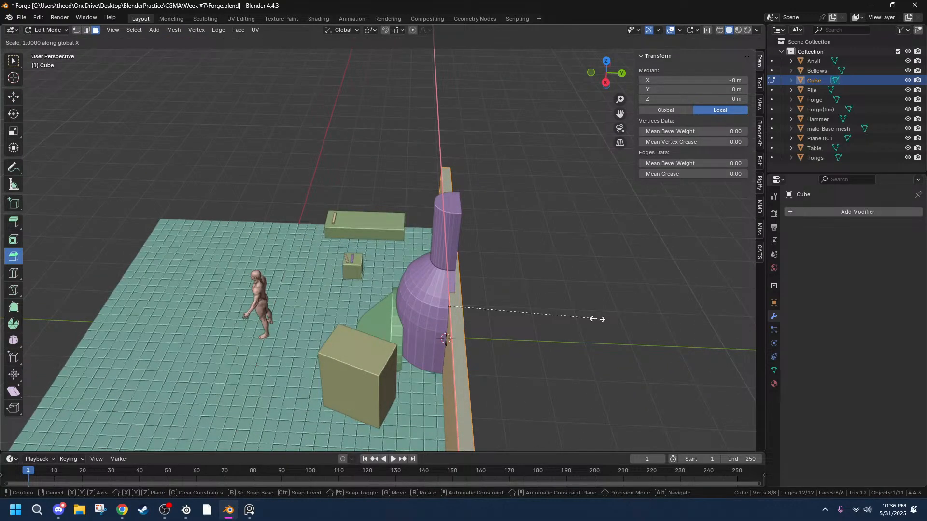
key("y")
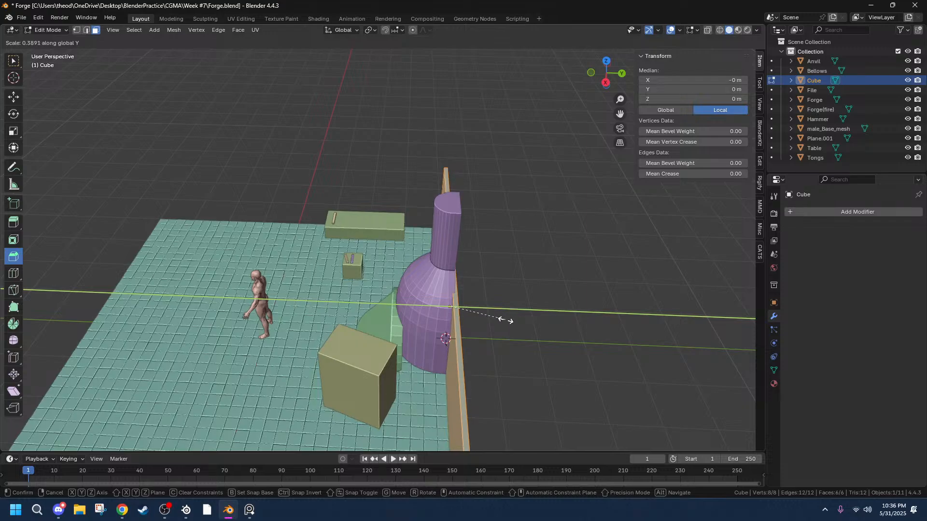
left_click(506, 320)
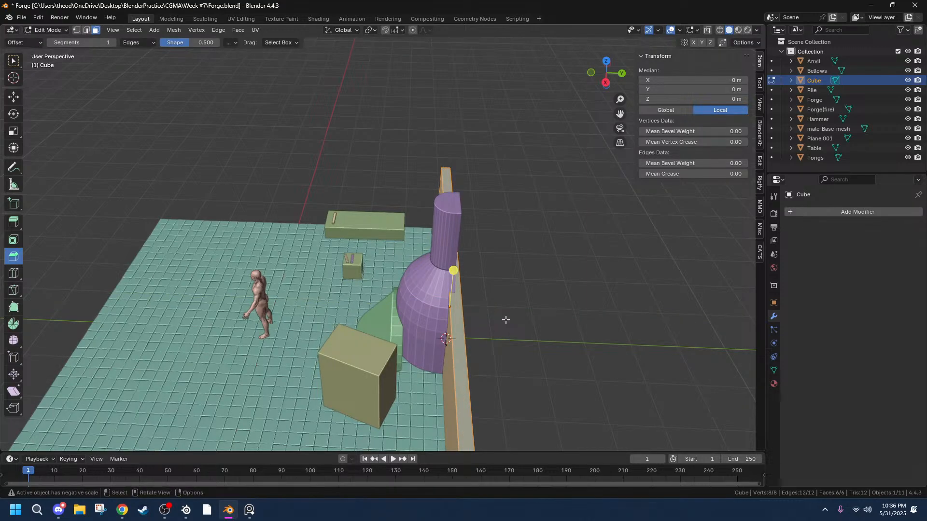
key("Tab")
Scale the wall slab along Y down to a thickness of about 0.0585 m.
key("s")
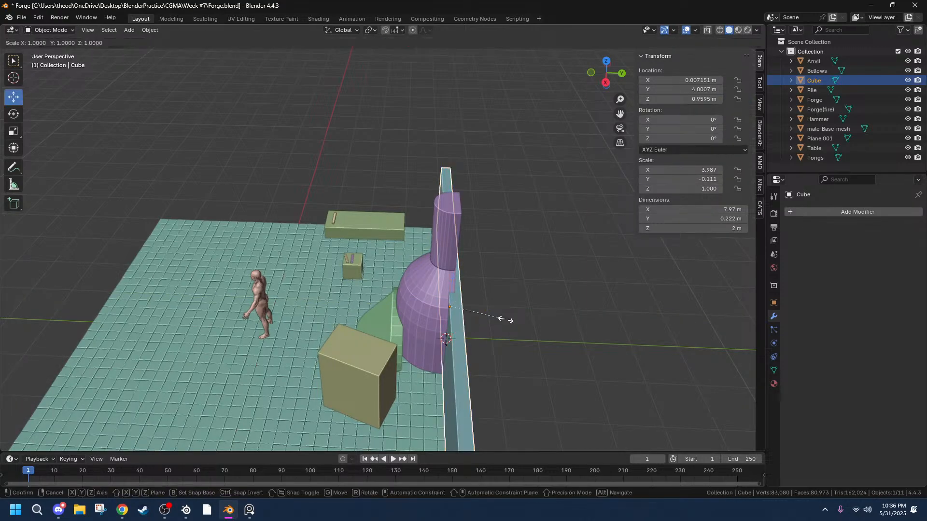
key("y")
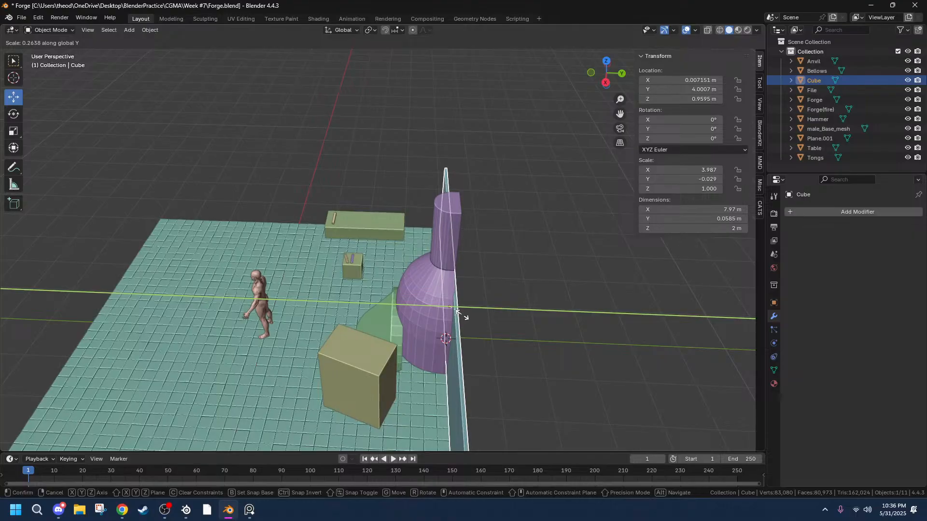
left_click(462, 318)
Move the wall's top face up about 1.35 m along Z in Edit Mode, making the wall about 3.35 m tall.
key("Tab")
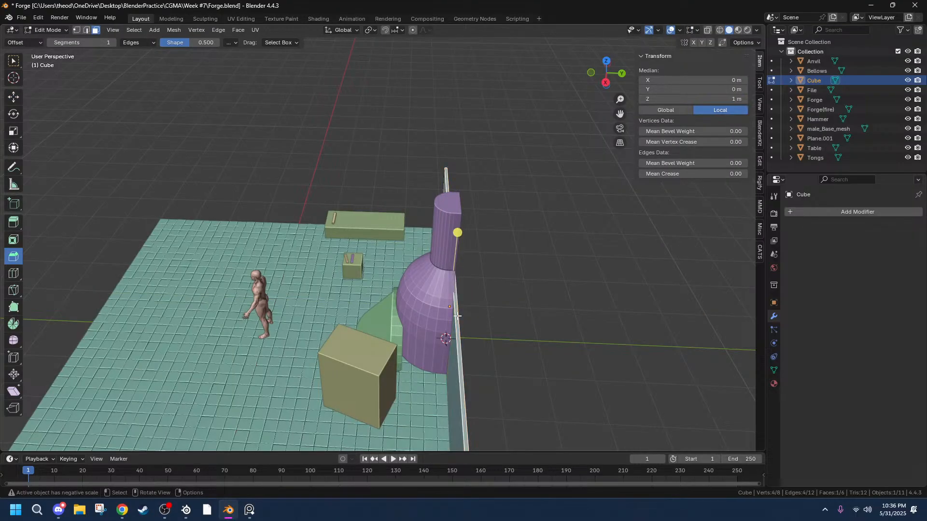
key("g")
key("z")
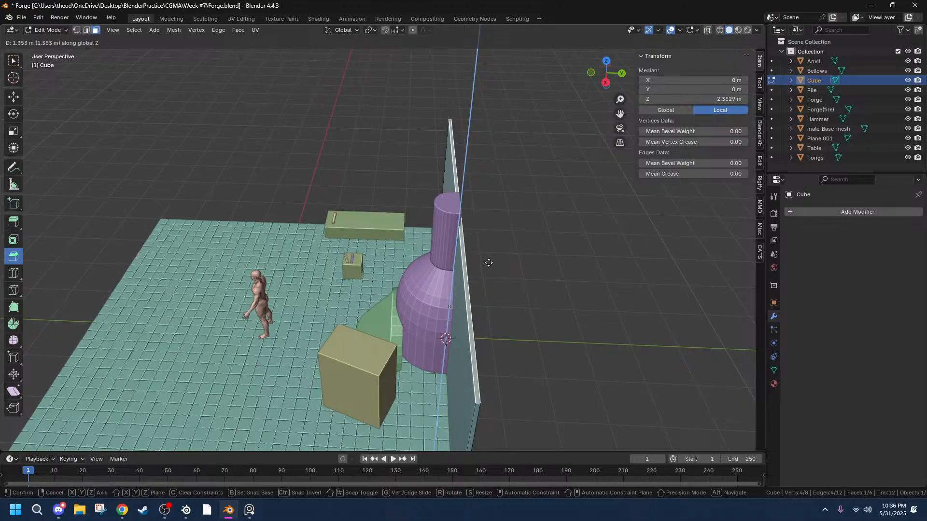
left_click(488, 260)
middle_click_drag(488, 261, 670, 264)
scroll(392, 284, "up", 3)
middle_click_drag(392, 284, 377, 341)
left_click(278, 307)
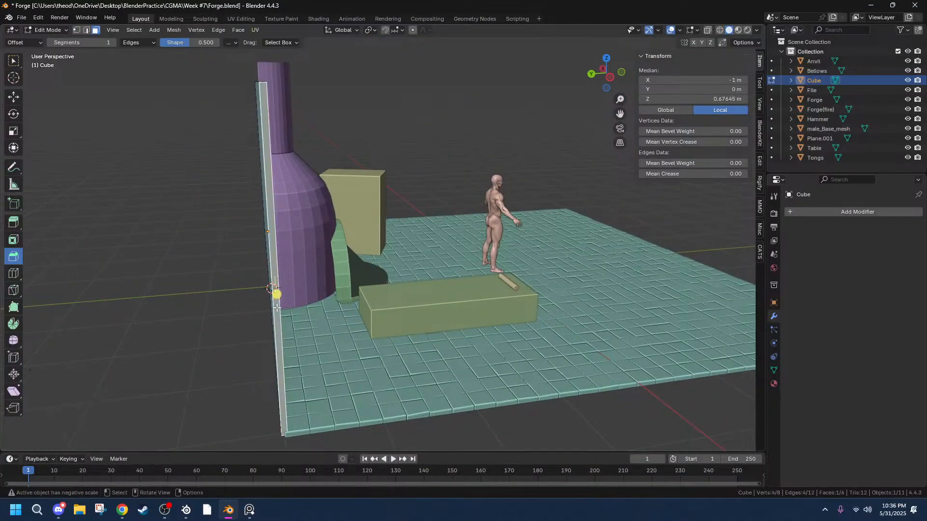
middle_click_drag(341, 256, 323, 307)
key("Tab")
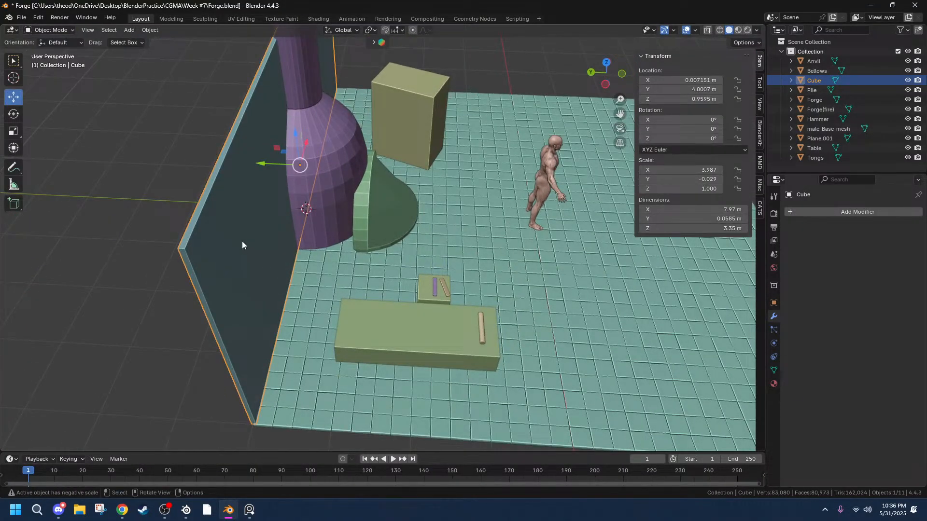
Duplicate the back wall in place and rotate the copy exactly -90° about the global Z axis.
key("shift+d")
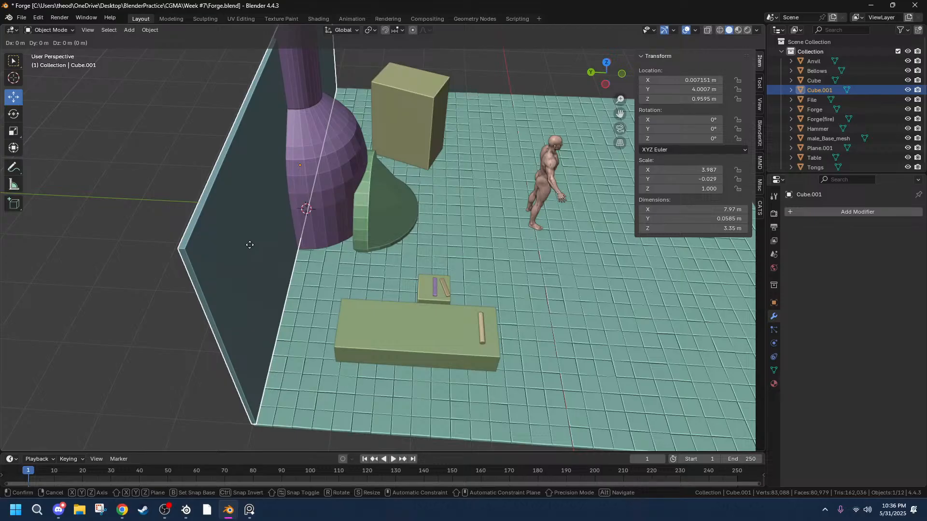
right_click(250, 245)
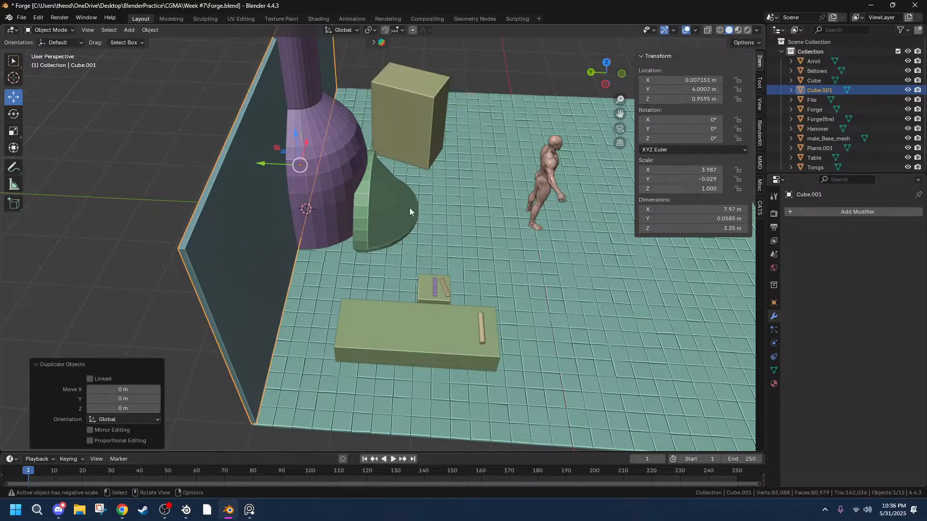
middle_click_drag(412, 211, 410, 258)
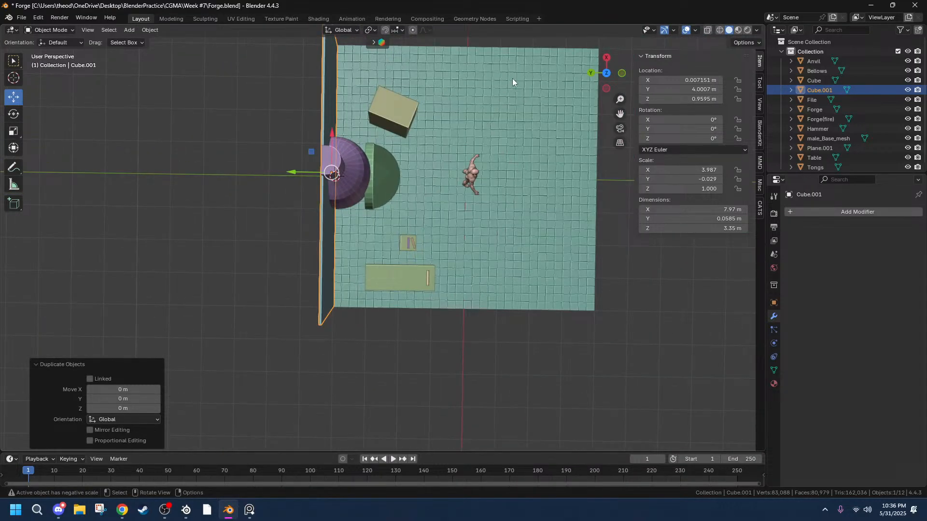
scroll(482, 124, "down", 2)
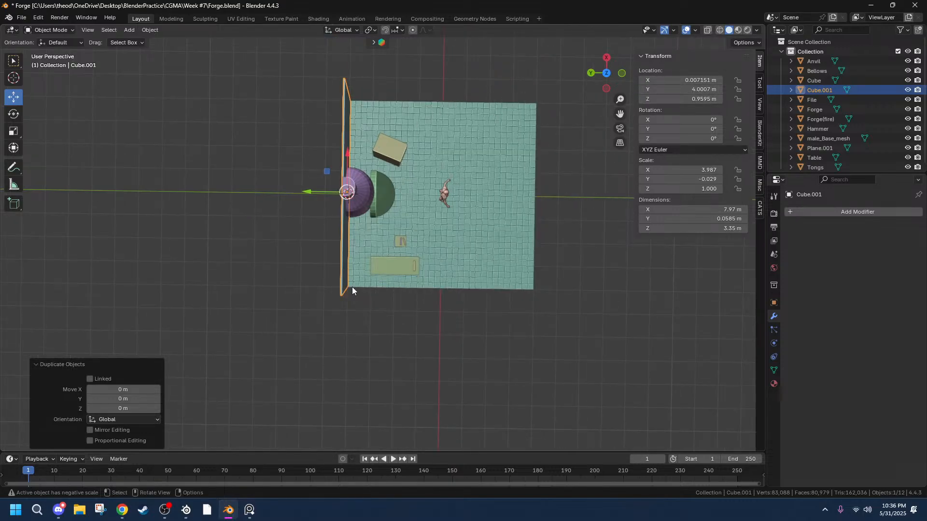
key("r")
key("z")
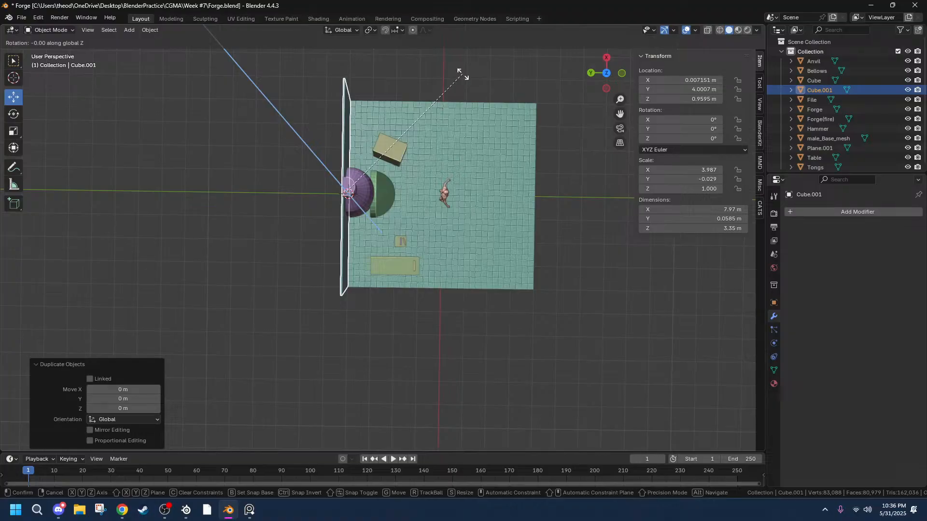
left_click(500, 332)
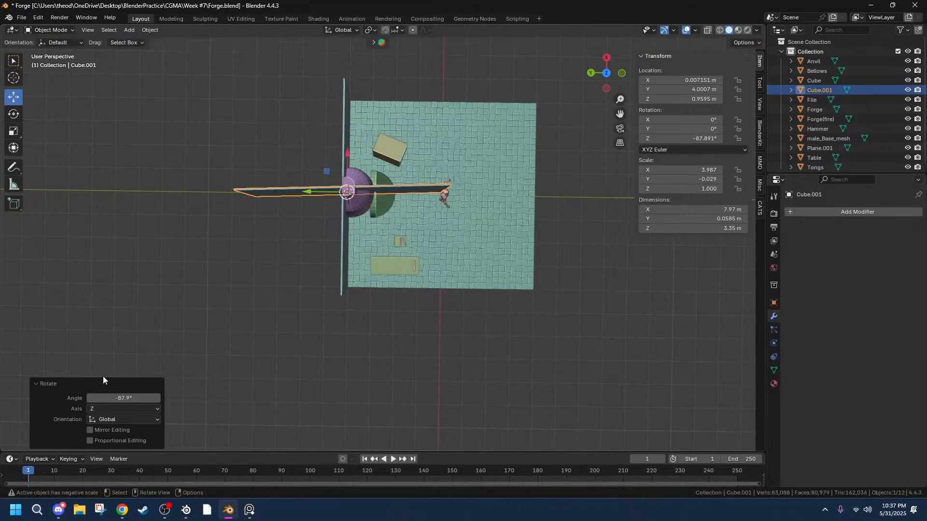
left_click(126, 399)
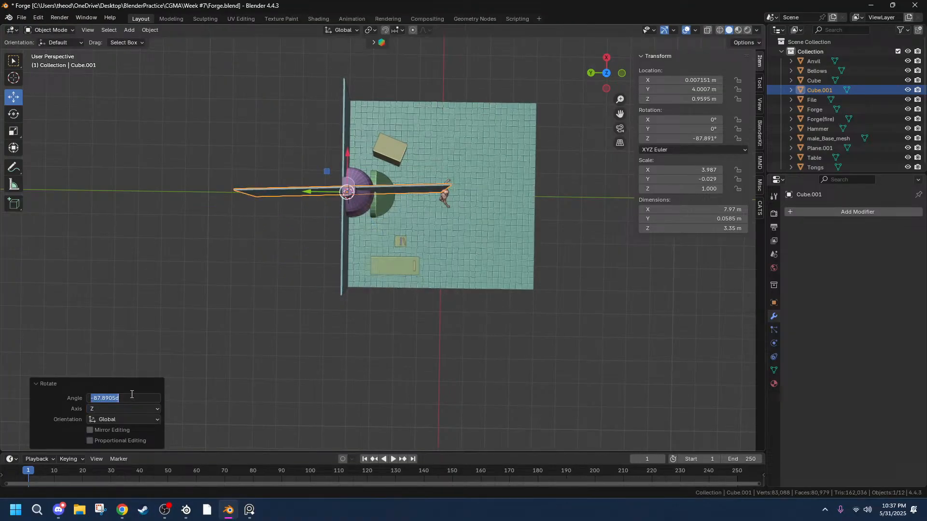
type("-90")
key("Return")
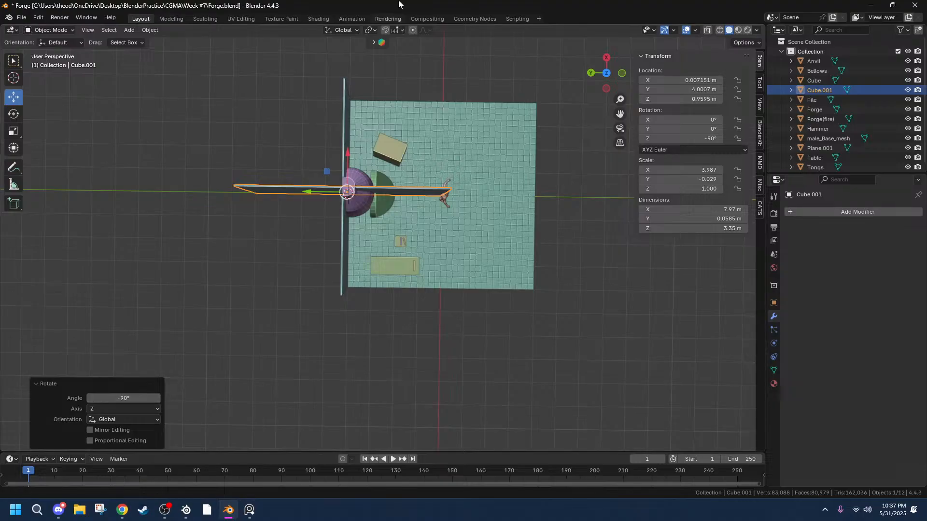
Move the rotated wall copy about -4.05 m along the global X axis to the floor's side edge beside the table.
key("g")
key("x")
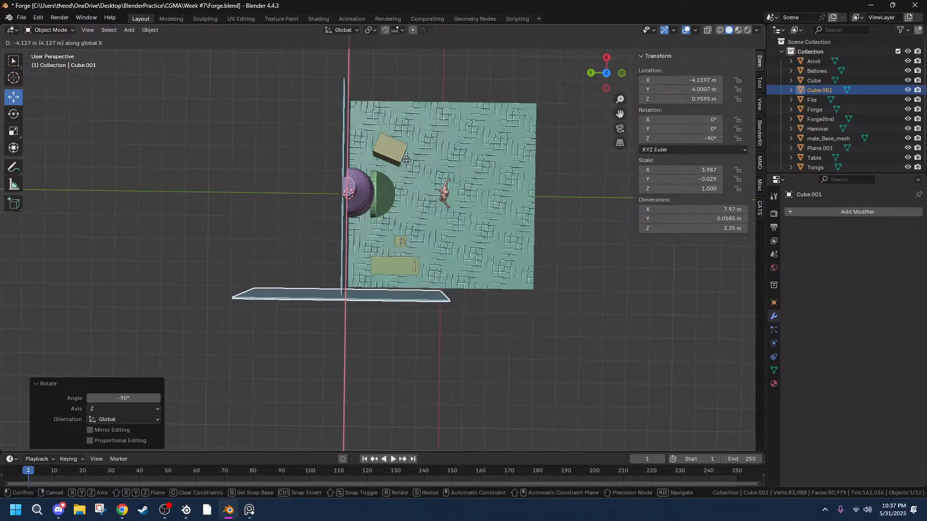
left_click(408, 160)
From the top orthographic view, nudge the side wall about 0.011 m along X to meet the floor's edge.
left_click_drag(605, 72, 608, 77)
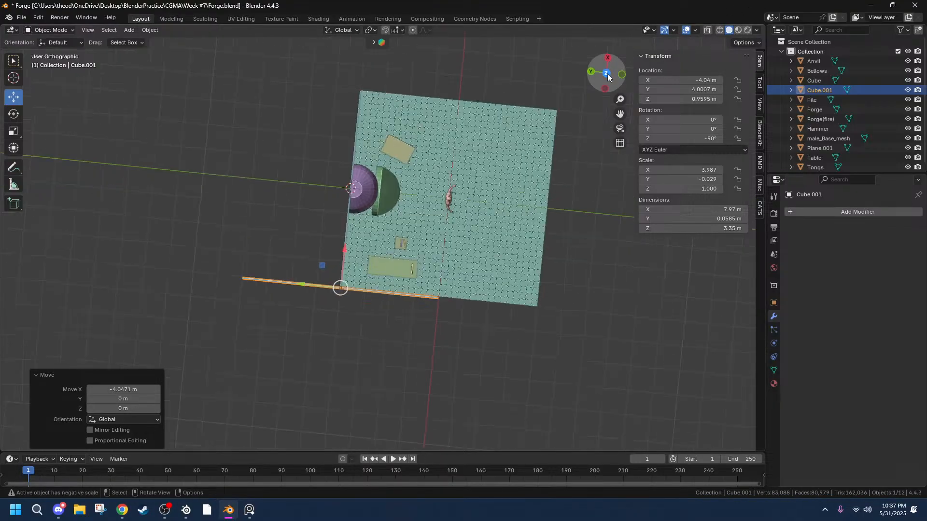
left_click(608, 77)
scroll(346, 250, "up", 10)
scroll(289, 247, "down", 2)
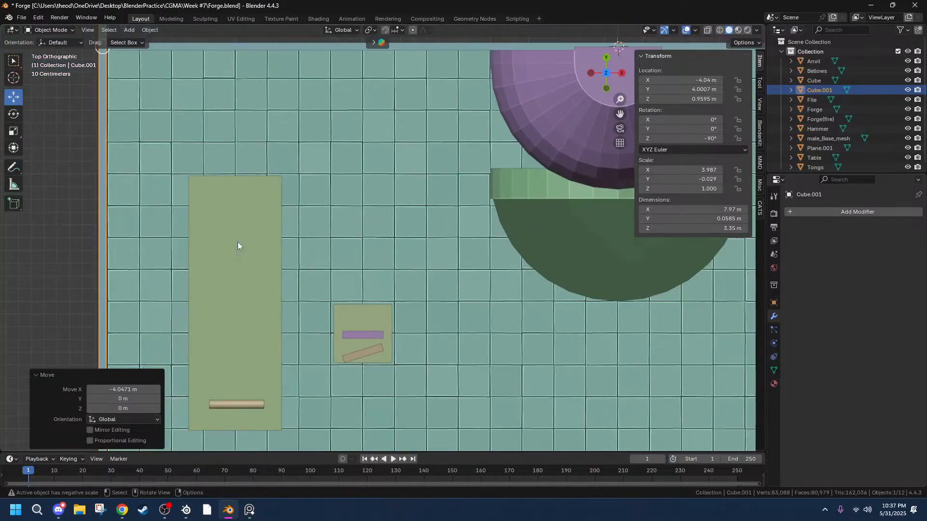
key("g")
key("x")
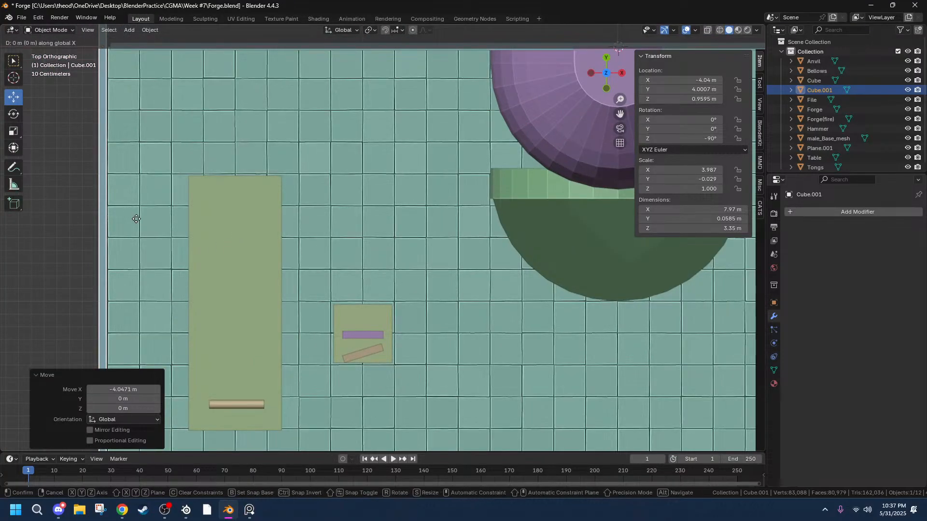
key("y")
key("x")
left_click(138, 221)
Move the side wall about -4 m along Y so it runs along the full side edge of the floor.
scroll(137, 218, "down", 6)
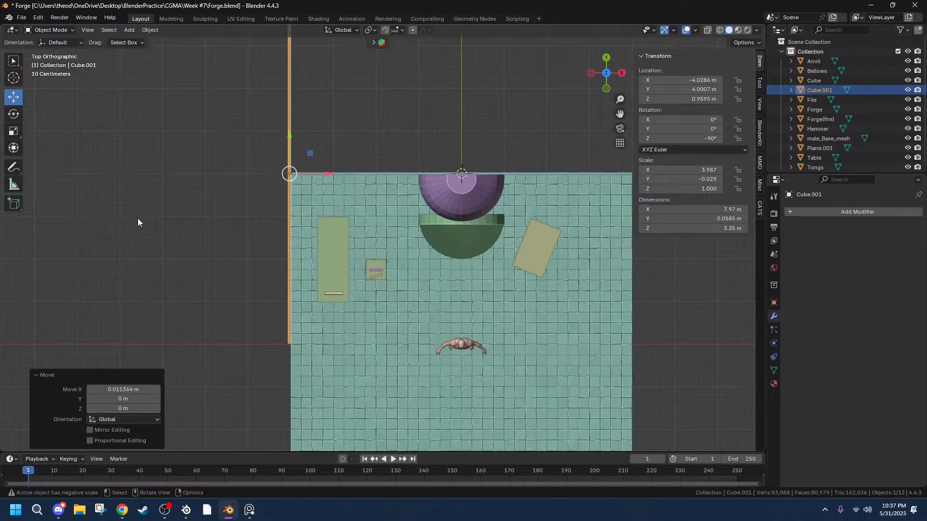
left_click_drag(290, 133, 288, 306)
scroll(261, 164, "up", 5)
scroll(151, 100, "up", 2)
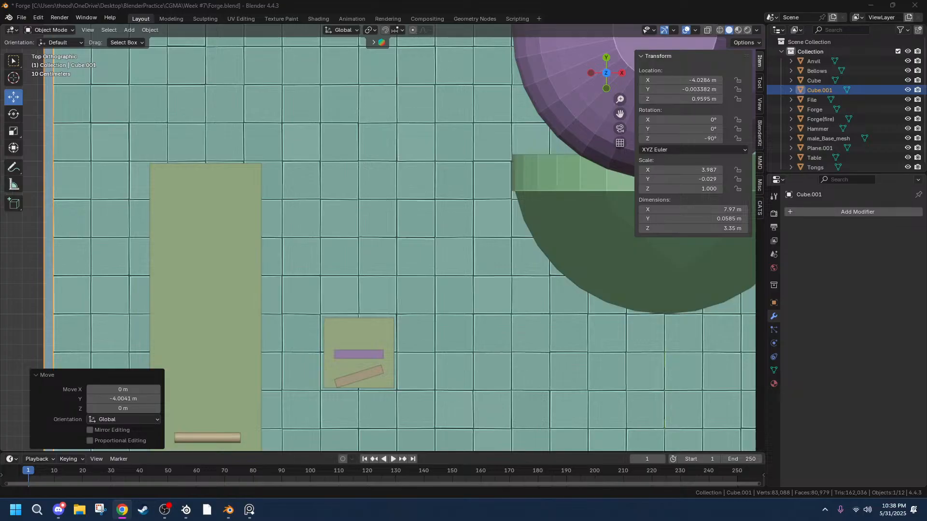
middle_click_drag(323, 214, 515, 228)
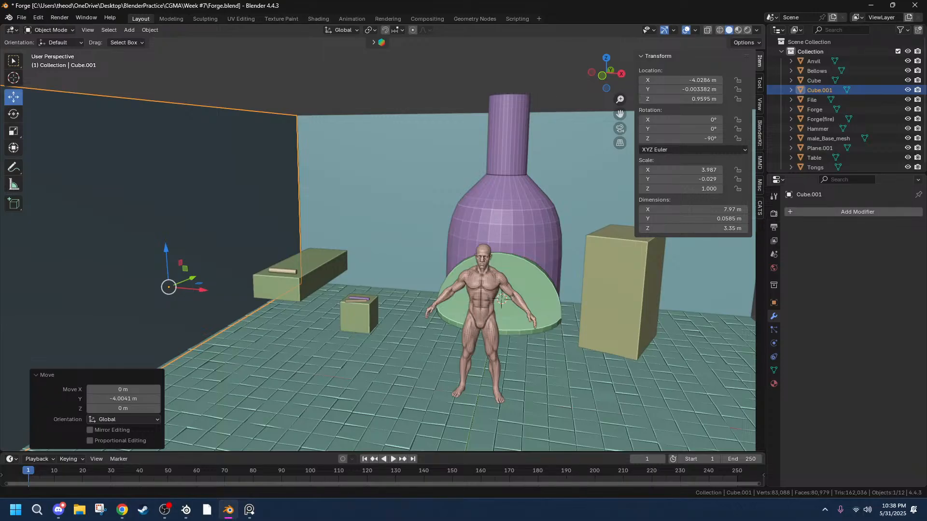
key("alt+Tab")
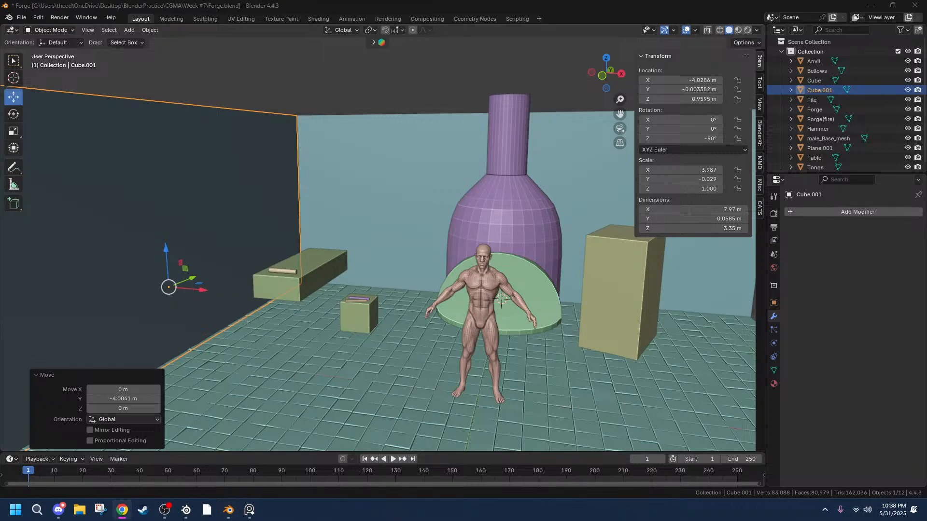